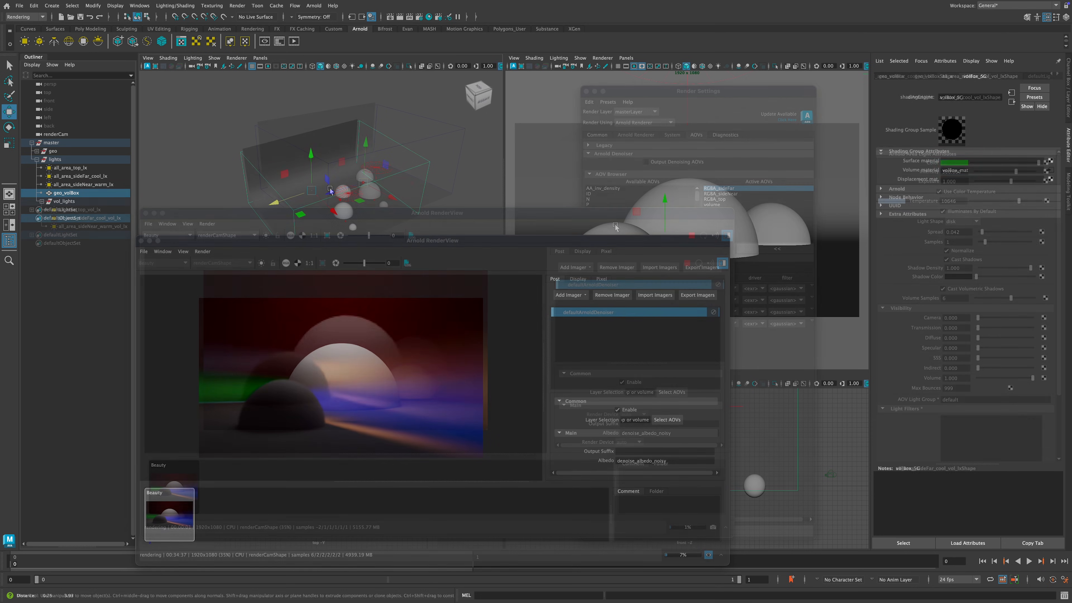
# Step: Inspect the Arnold attributes of the cool far-side and warm near-side area lights
pyautogui.click(91, 225)
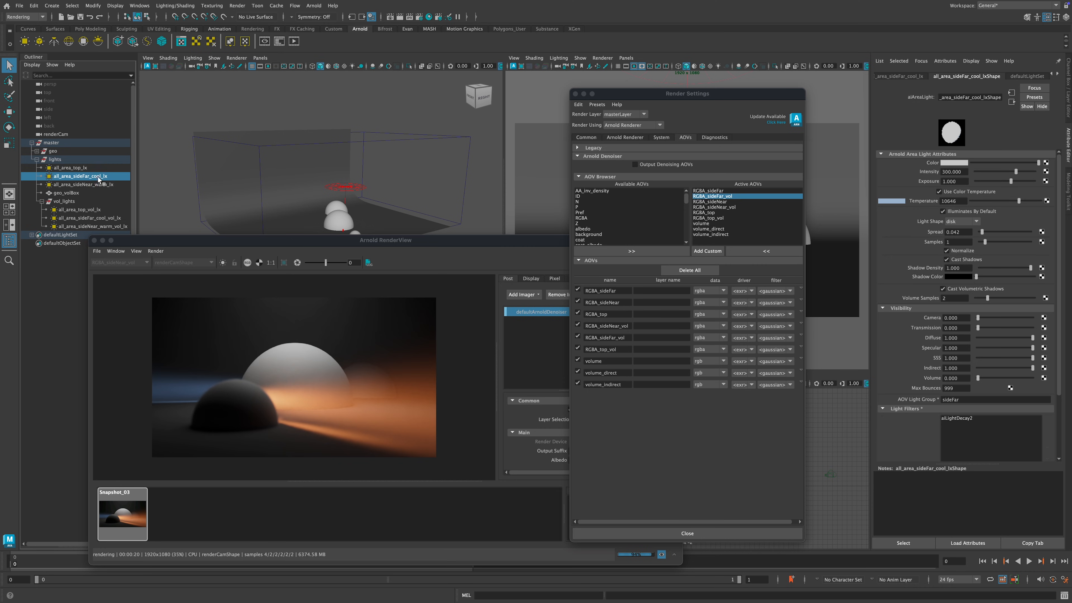
pyautogui.click(93, 185)
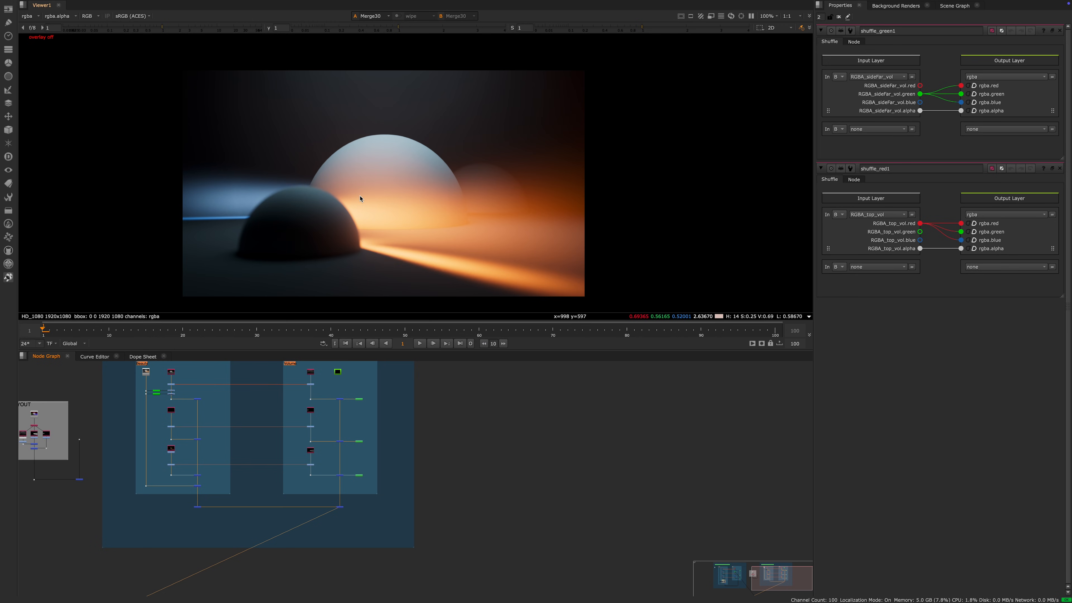
# Step: In Nuke, look over the RGB Channel Separation + Volume AOV and Light Group AOV Volume Isolation node groups
pyautogui.moveTo(267, 482); pyautogui.dragTo(430, 485, button='middle')
pyautogui.scroll(-4, 390, 468)
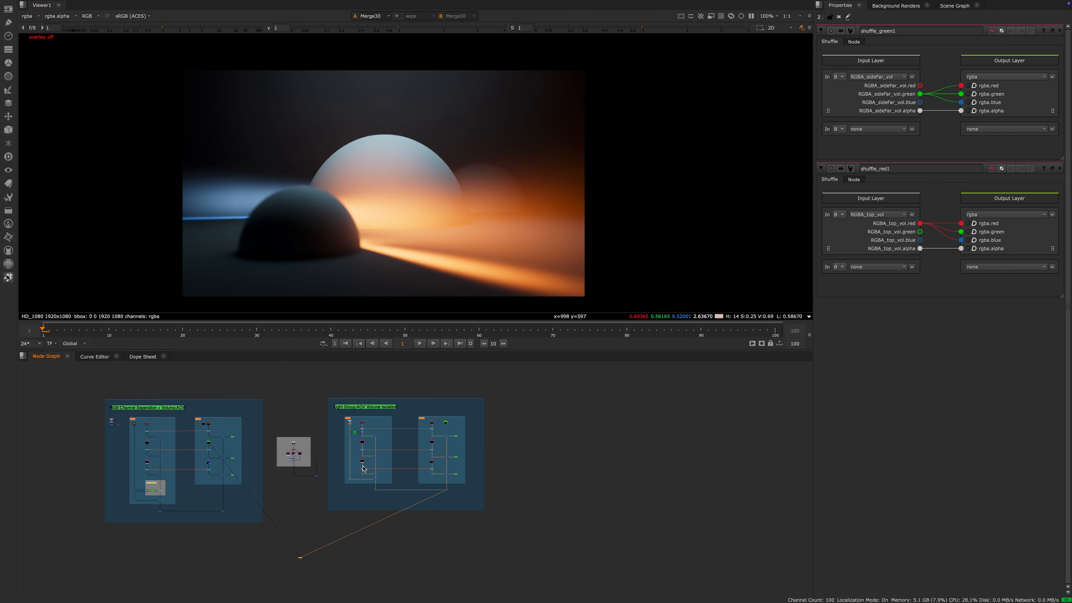
pyautogui.moveTo(303, 454); pyautogui.dragTo(328, 453, button='middle')
pyautogui.scroll(2, 328, 453)
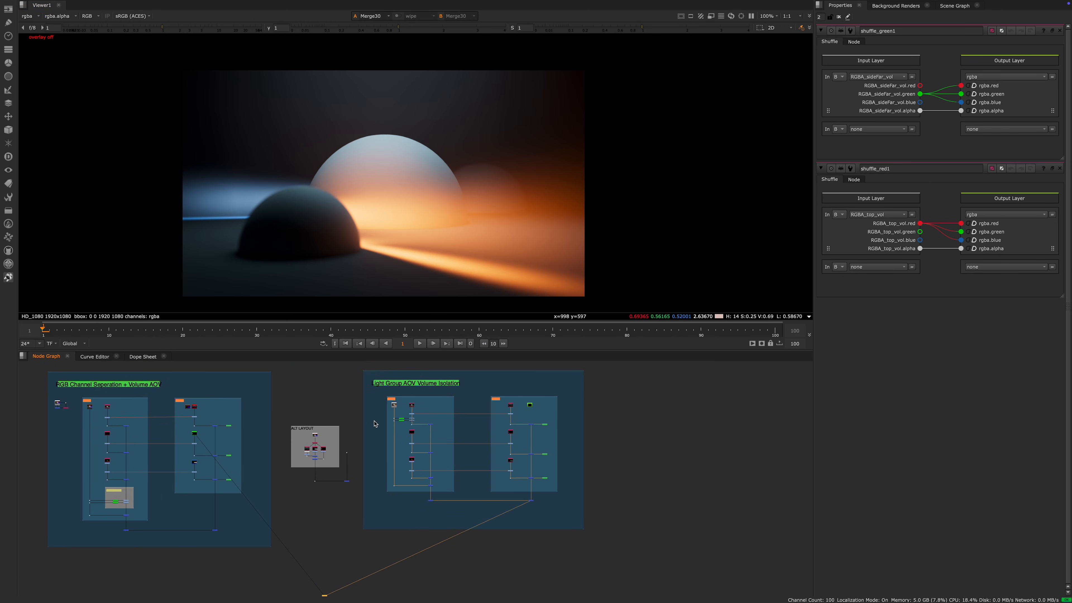
pyautogui.moveTo(385, 424); pyautogui.dragTo(408, 412, button='middle')
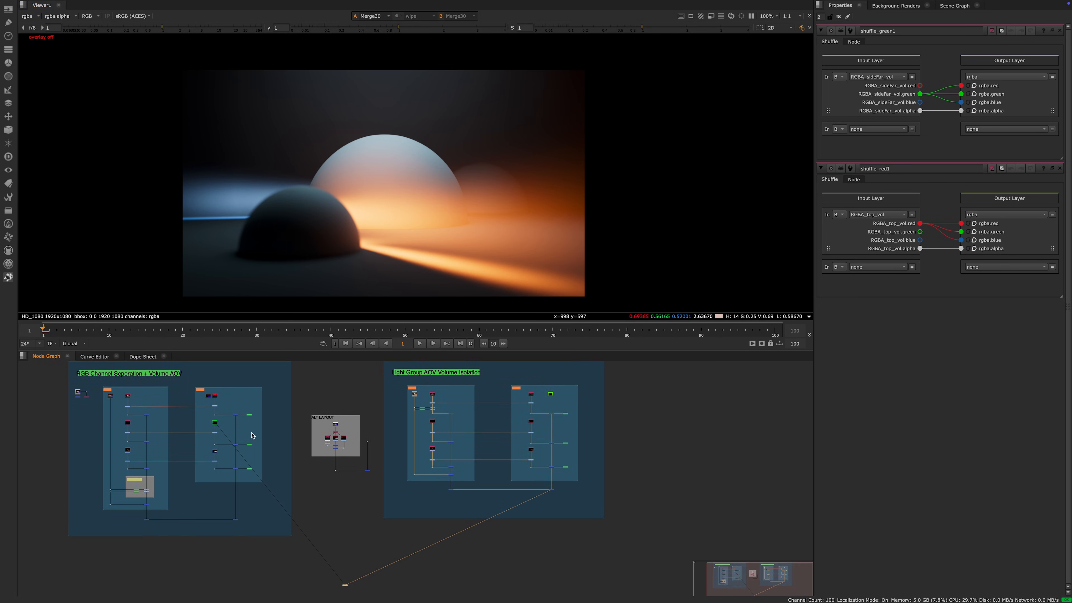
pyautogui.scroll(1, 252, 436)
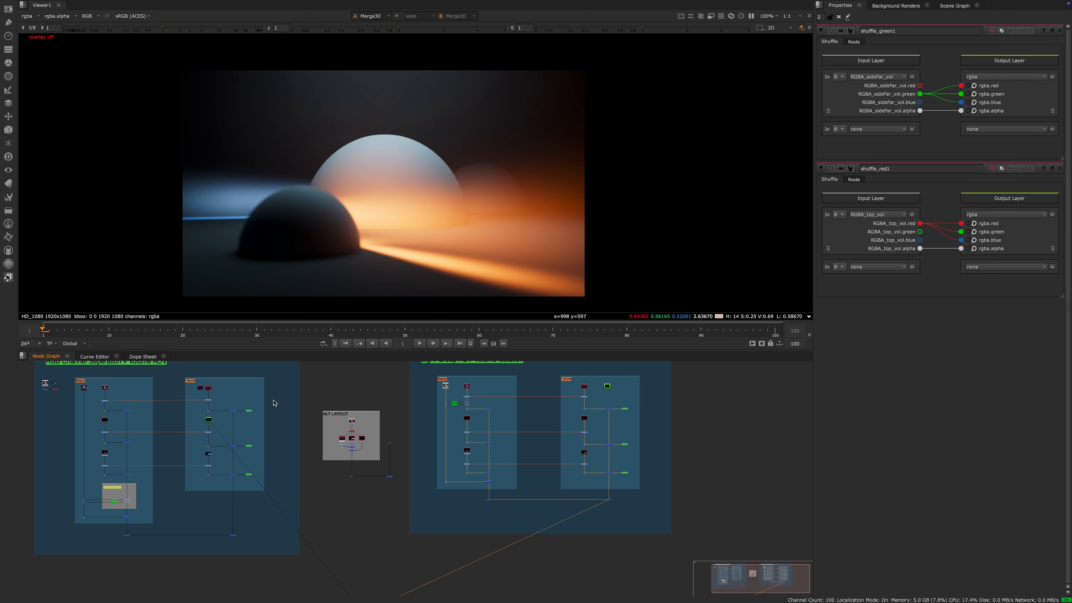
pyautogui.moveTo(244, 438); pyautogui.dragTo(218, 461)
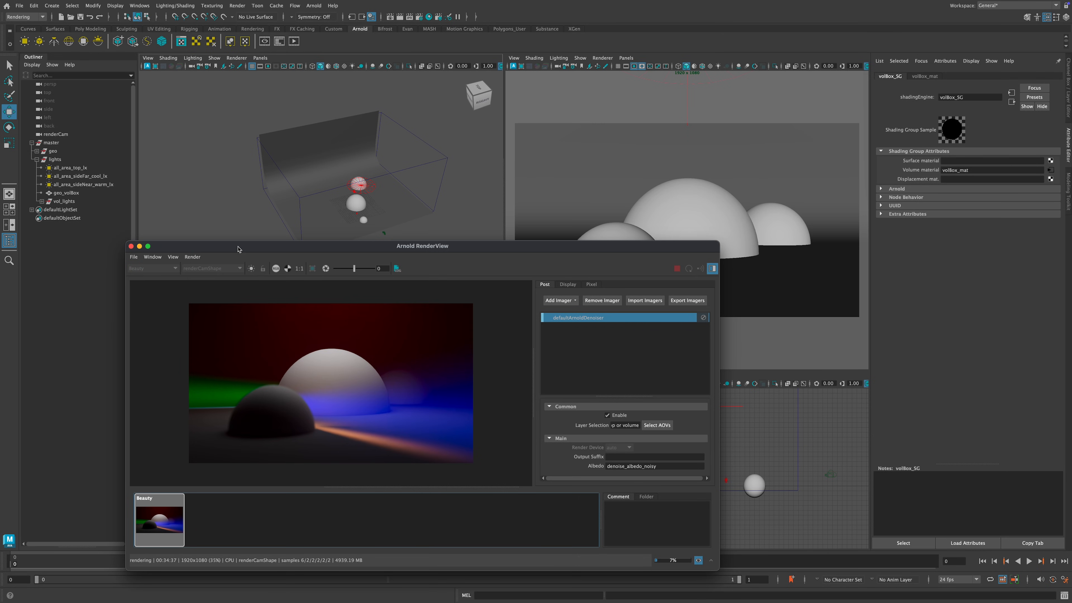
# Step: Select the geo_volBox volume container in the perspective view and show its shape attributes
pyautogui.moveTo(238, 249); pyautogui.dragTo(248, 244)
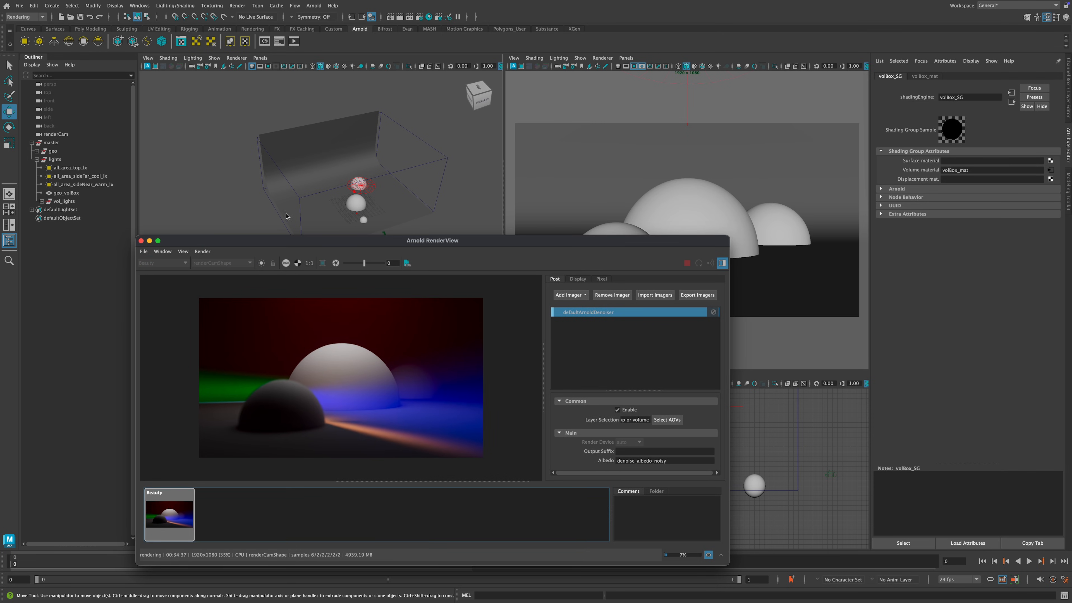
pyautogui.click(416, 159)
pyautogui.click(443, 171)
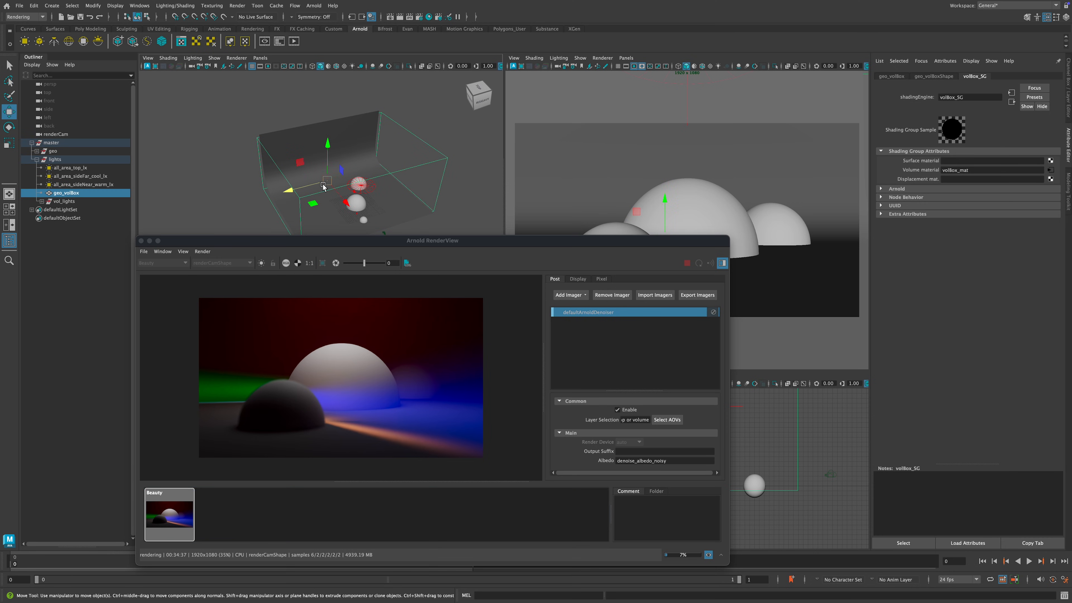
pyautogui.keyDown('alt'); pyautogui.moveTo(340, 155); pyautogui.dragTo(399, 163); pyautogui.keyUp('alt')
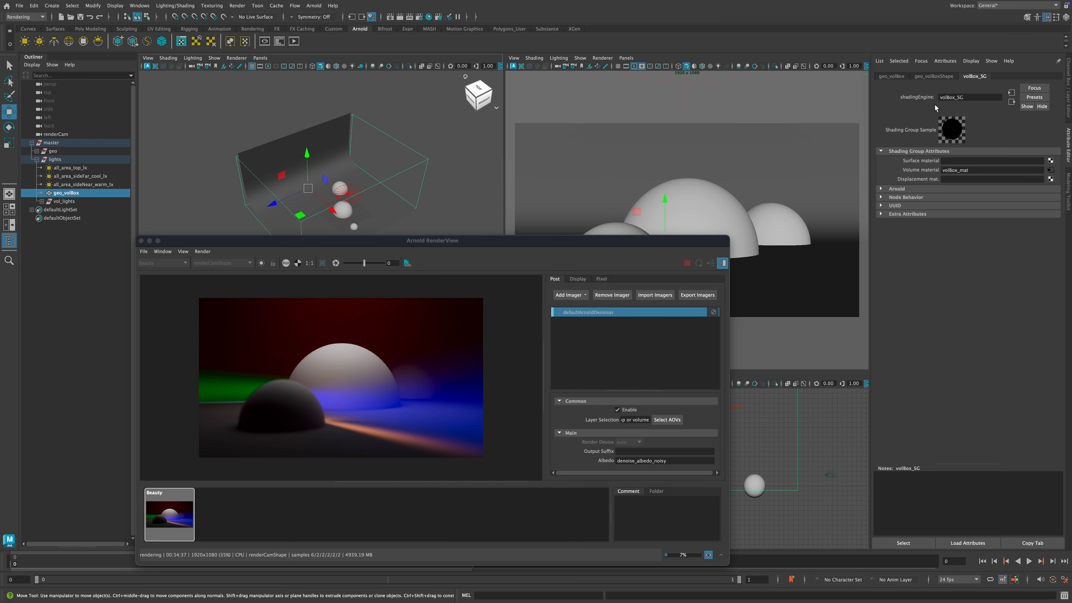
pyautogui.click(931, 76)
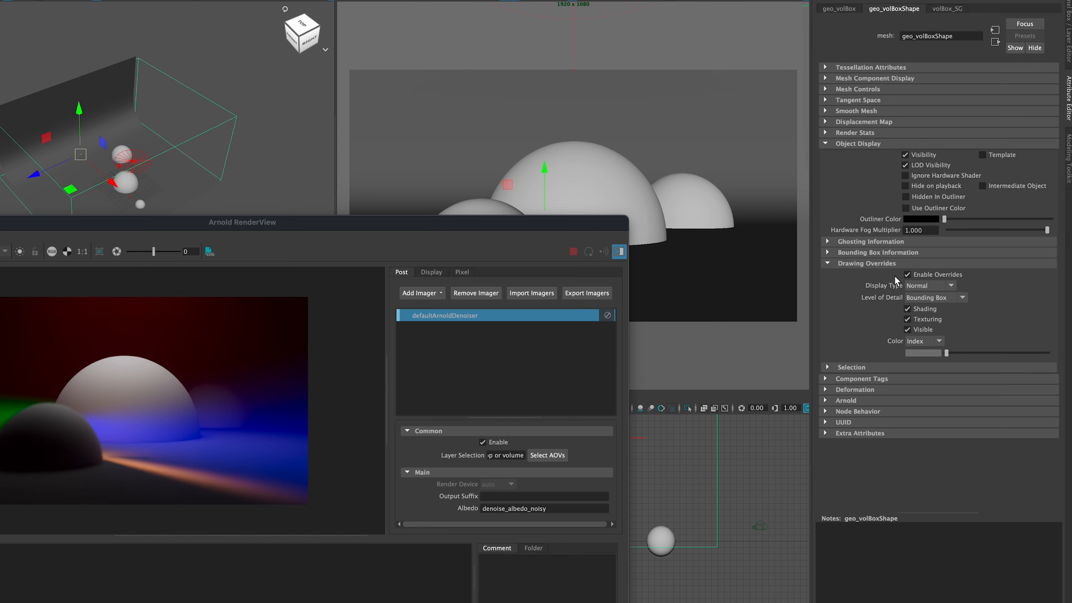
# Step: Compare the Full and Bounding Box levels of detail in the volume box's drawing overrides, leaving it on Bounding Box
pyautogui.click(843, 144)
pyautogui.click(843, 144)
pyautogui.click(933, 298)
pyautogui.click(937, 298)
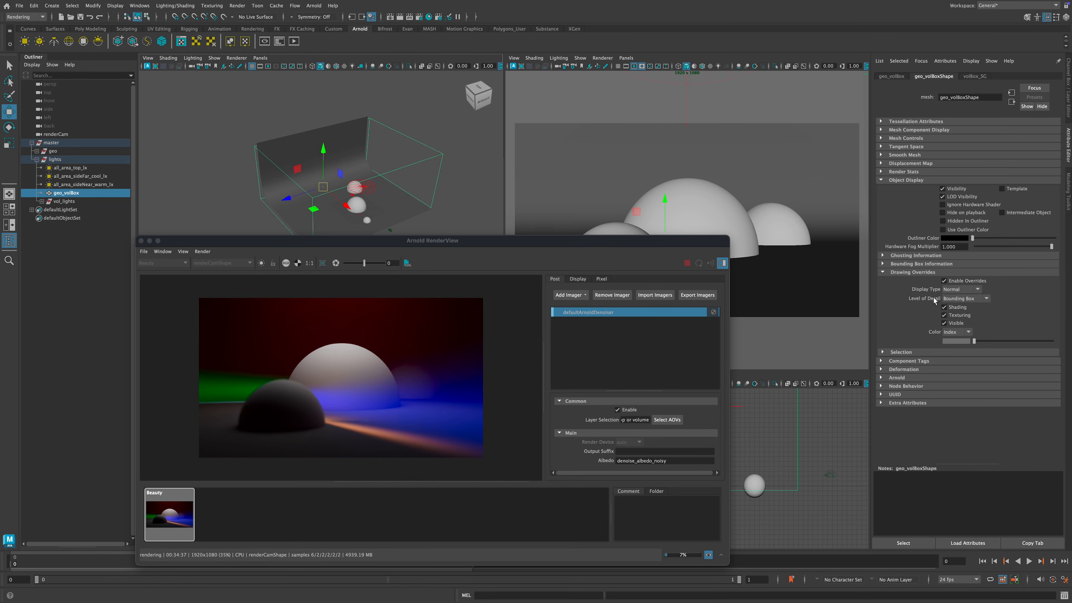
pyautogui.click(962, 301)
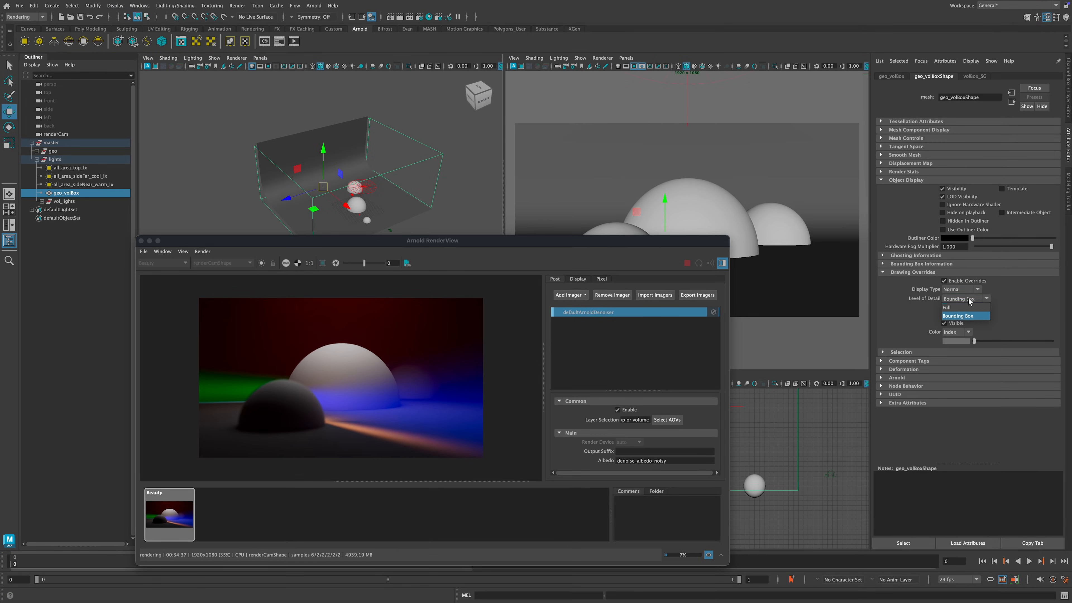
pyautogui.click(966, 308)
pyautogui.click(965, 299)
pyautogui.click(965, 316)
pyautogui.keyDown('alt'); pyautogui.moveTo(378, 153); pyautogui.dragTo(276, 163); pyautogui.keyUp('alt')
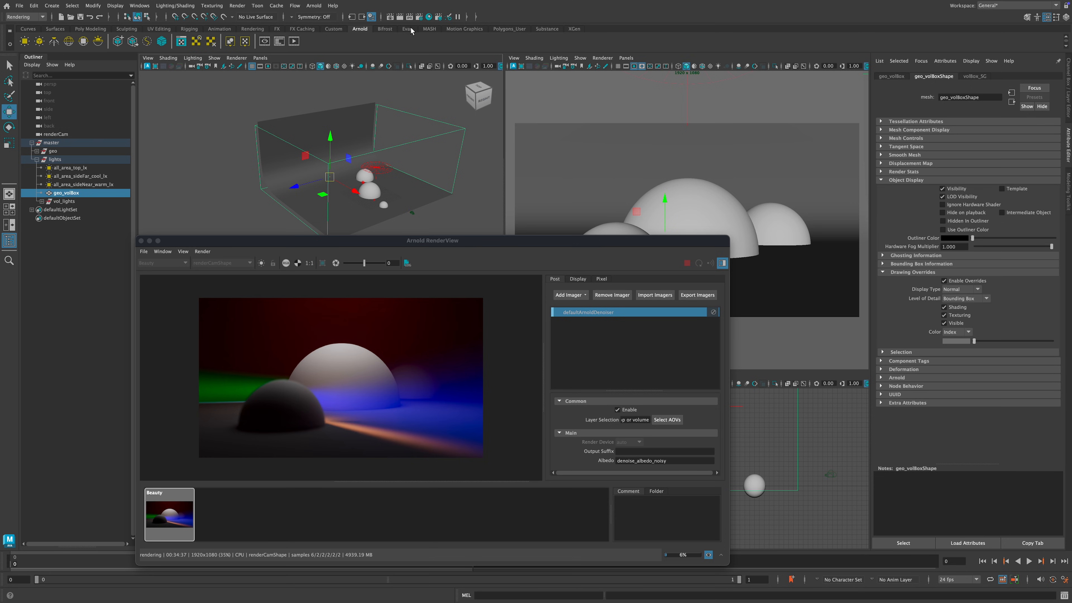
# Step: Open the render settings and check the Arnold environment's Atmosphere slot and the active AOVs
pyautogui.click(419, 17)
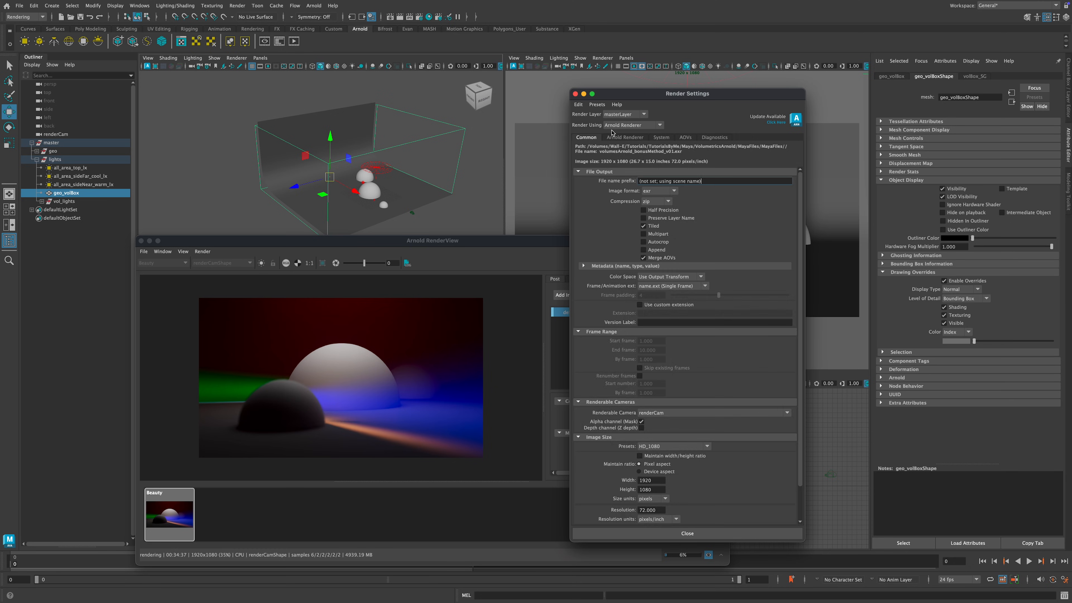
pyautogui.click(614, 137)
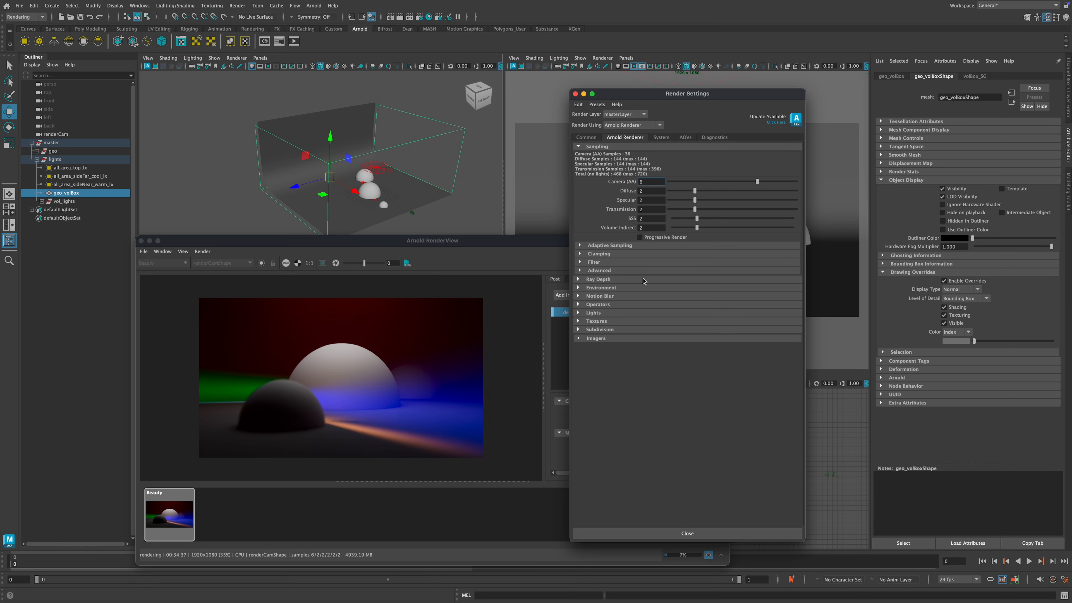
pyautogui.click(600, 287)
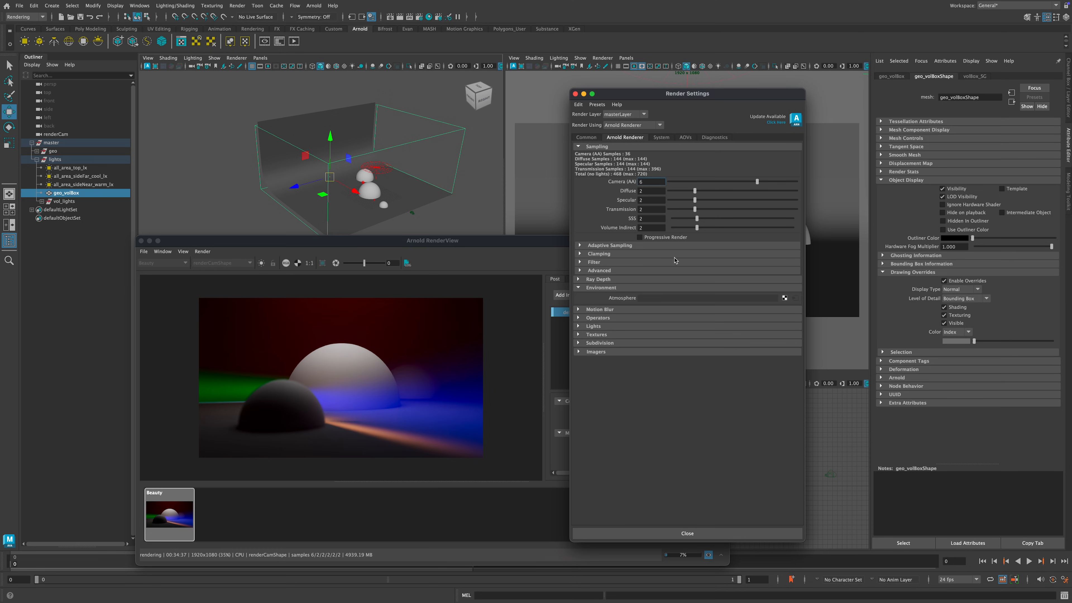
pyautogui.moveTo(633, 94); pyautogui.dragTo(643, 92)
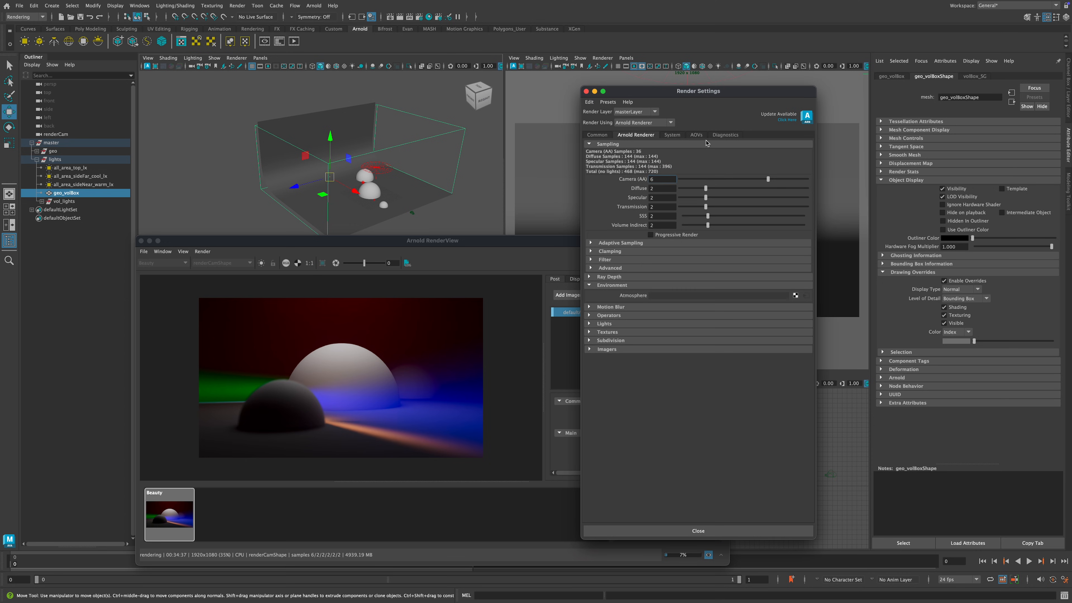
pyautogui.click(697, 135)
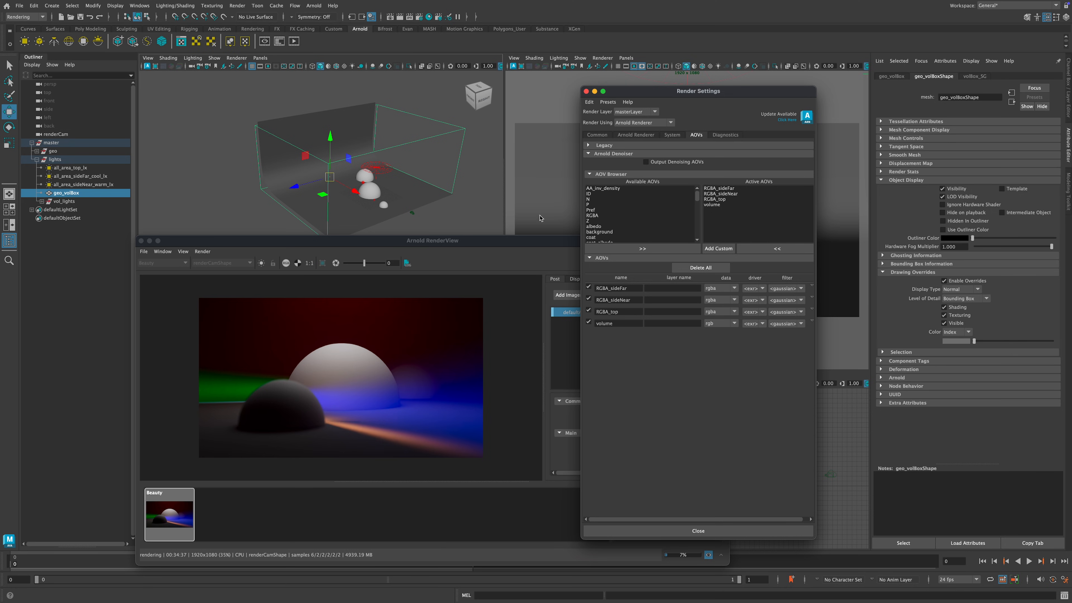
# Step: Bring the Arnold RenderView in front of the render settings and examine the render's colored volume lighting
pyautogui.click(175, 260)
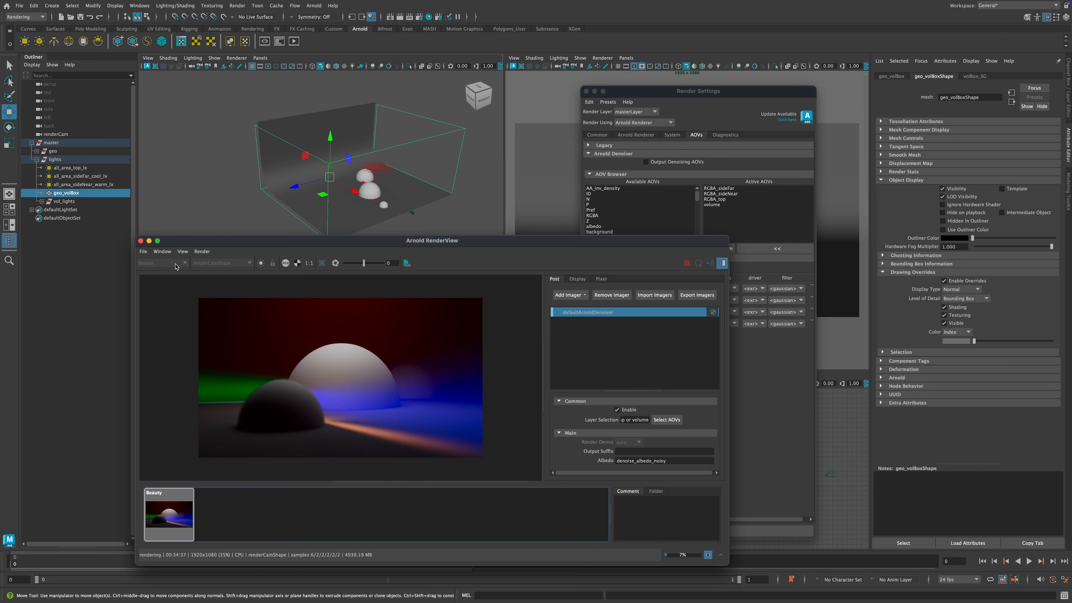
pyautogui.moveTo(384, 241); pyautogui.dragTo(385, 225)
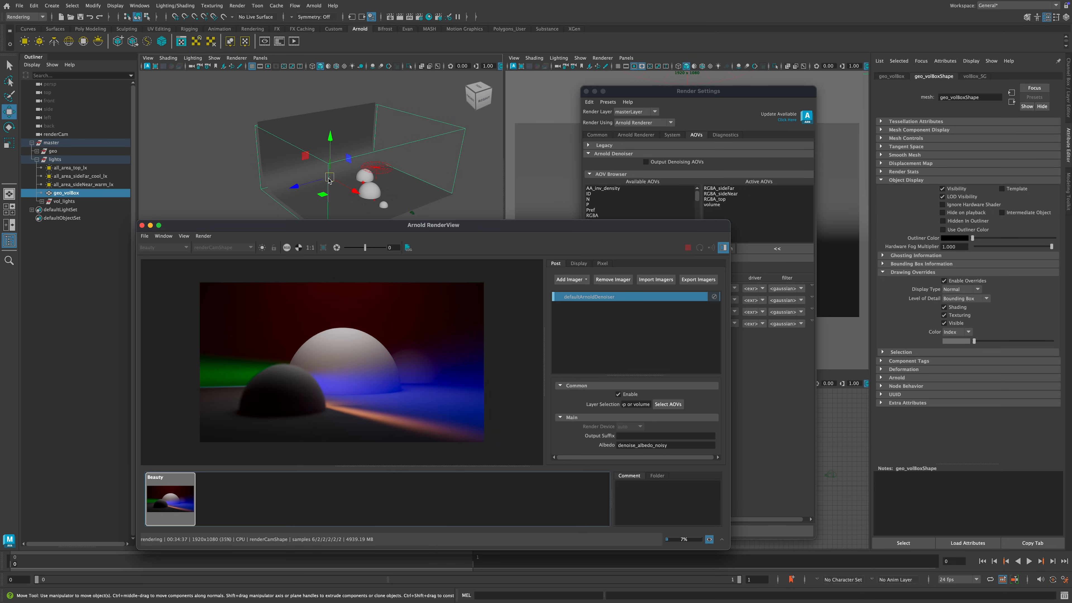
pyautogui.moveTo(314, 228)
pyautogui.mouseDown()
pyautogui.moveTo(346, 221)
pyautogui.moveTo(319, 229)
pyautogui.mouseUp()
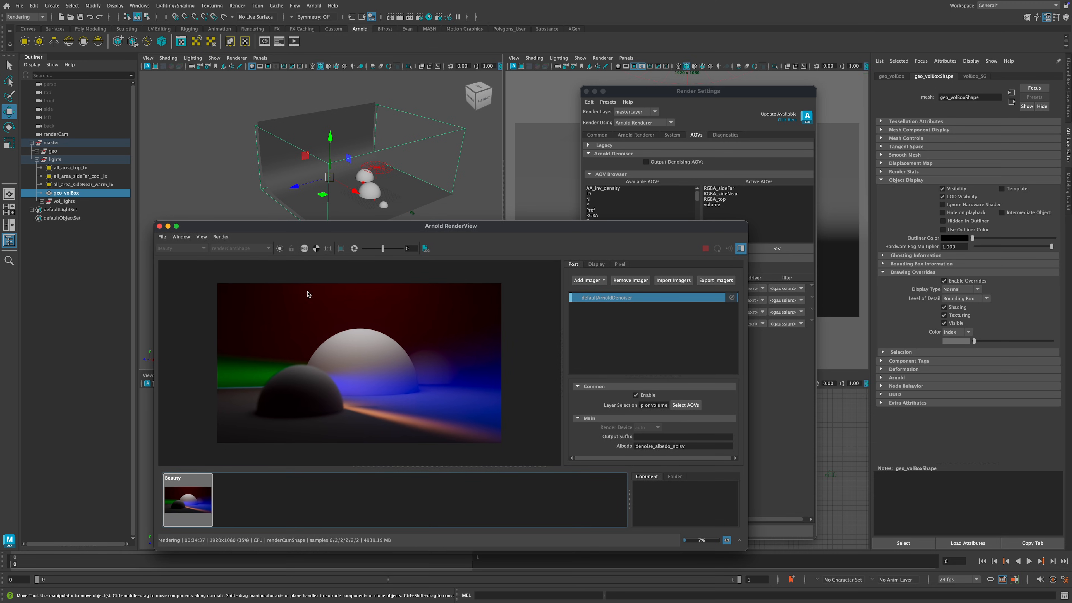
pyautogui.moveTo(489, 227); pyautogui.dragTo(476, 230)
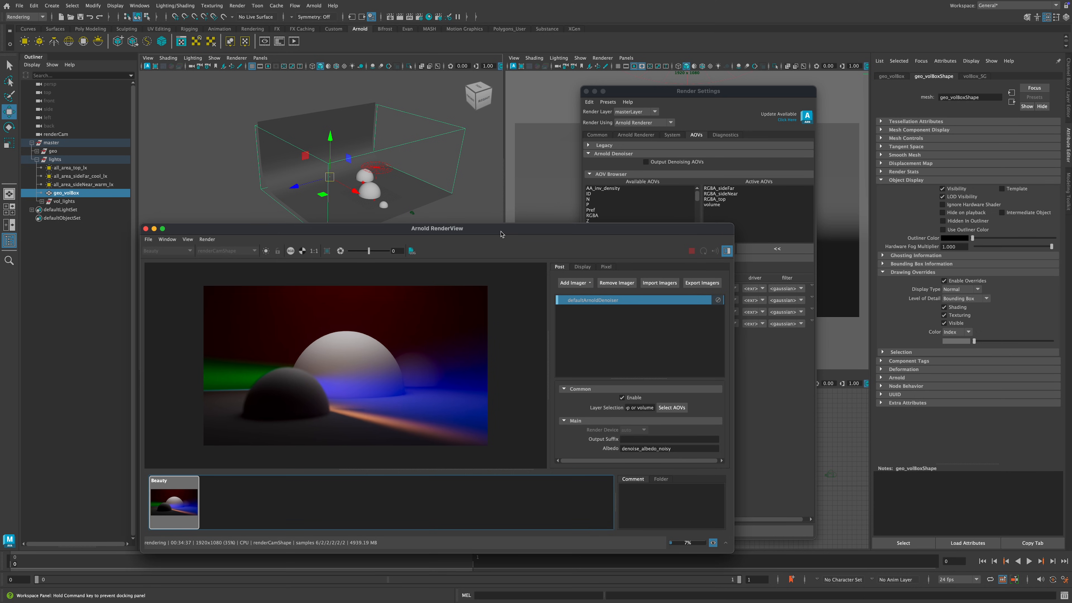
pyautogui.moveTo(558, 239); pyautogui.dragTo(553, 227)
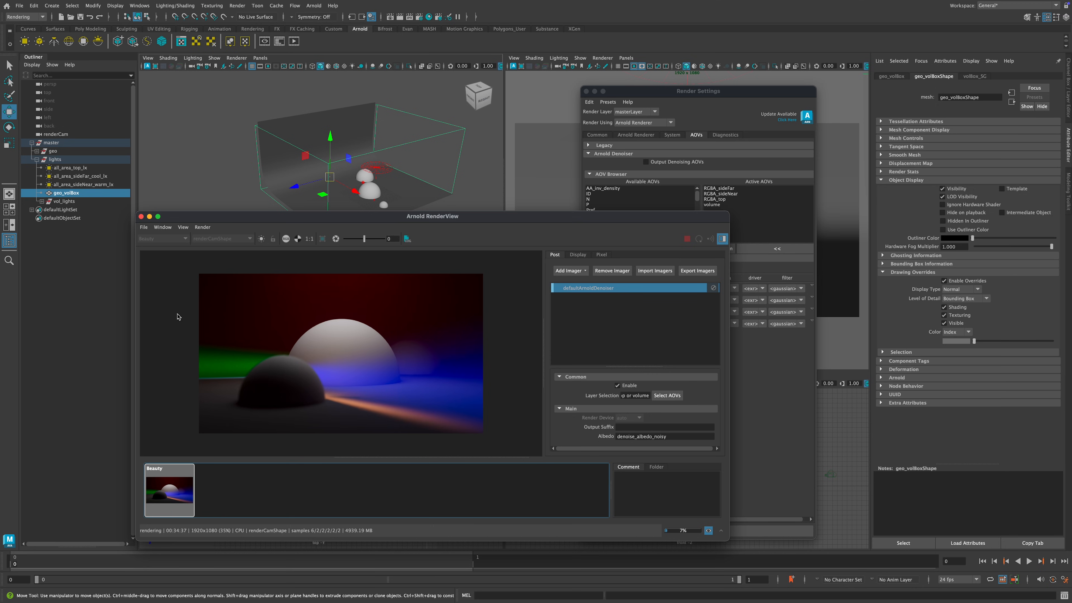
pyautogui.moveTo(428, 216); pyautogui.dragTo(433, 212)
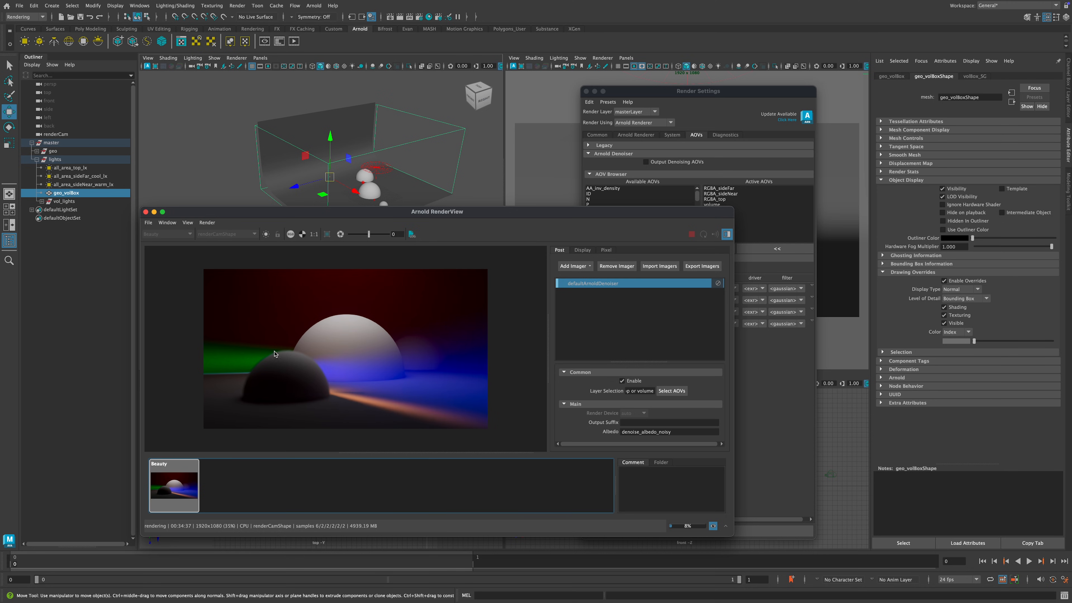
pyautogui.moveTo(394, 216); pyautogui.dragTo(396, 203)
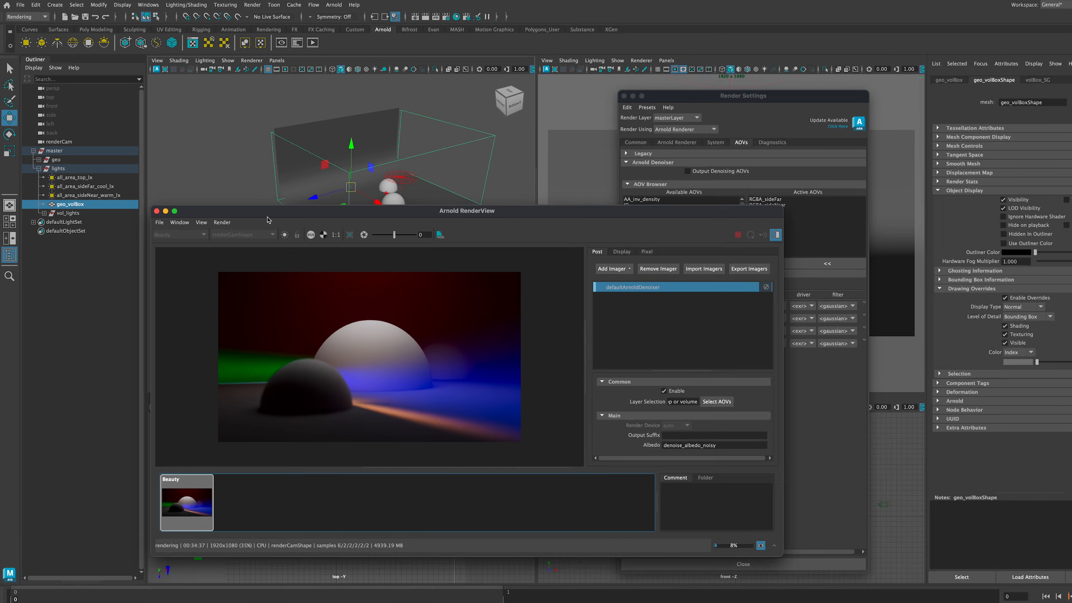
# Step: Uncover the scene view, select the three main area lights in the lights group, and expand the vol_lights group
pyautogui.moveTo(257, 201); pyautogui.dragTo(361, 239)
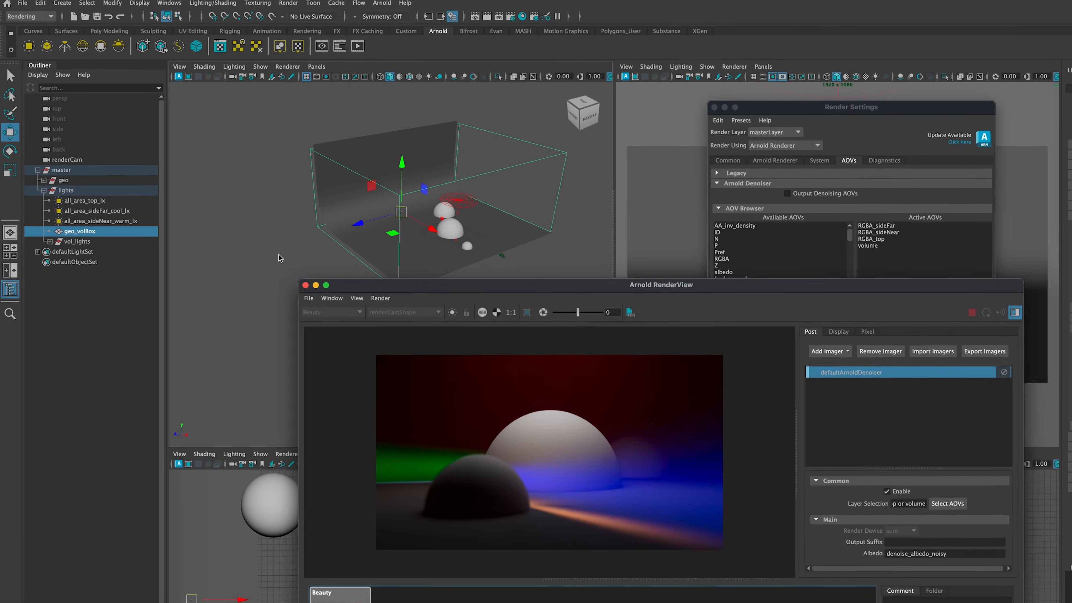
pyautogui.click(78, 167)
pyautogui.keyDown('shift'); pyautogui.click(113, 264); pyautogui.keyUp('shift')
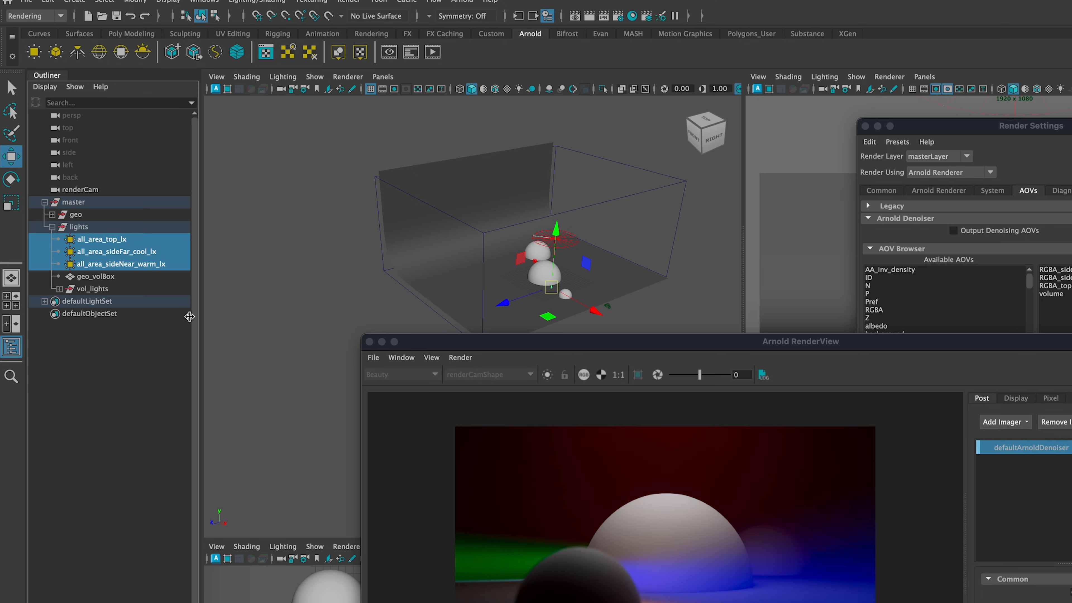
pyautogui.click(59, 289)
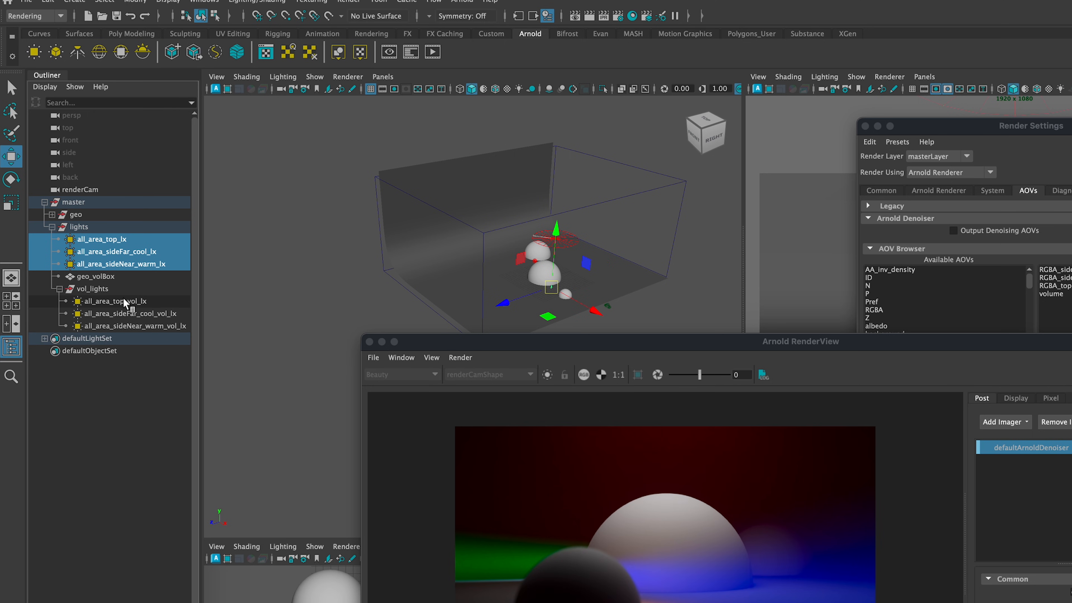
# Step: Compare the color and visibility attributes of the top and far-side volume lights with those of the main top area light
pyautogui.click(142, 303)
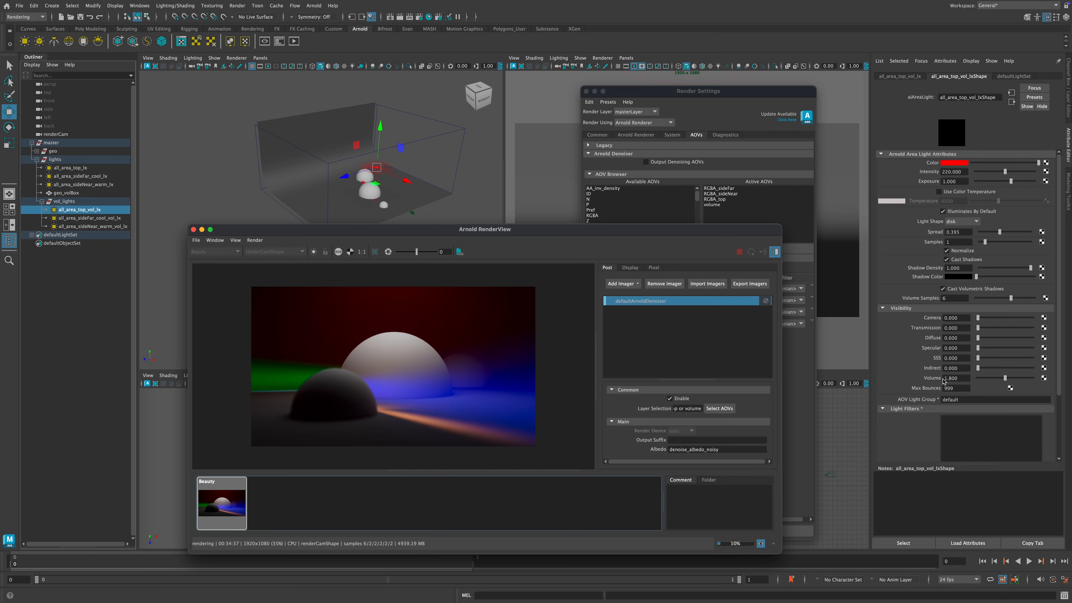
pyautogui.click(90, 218)
pyautogui.click(79, 209)
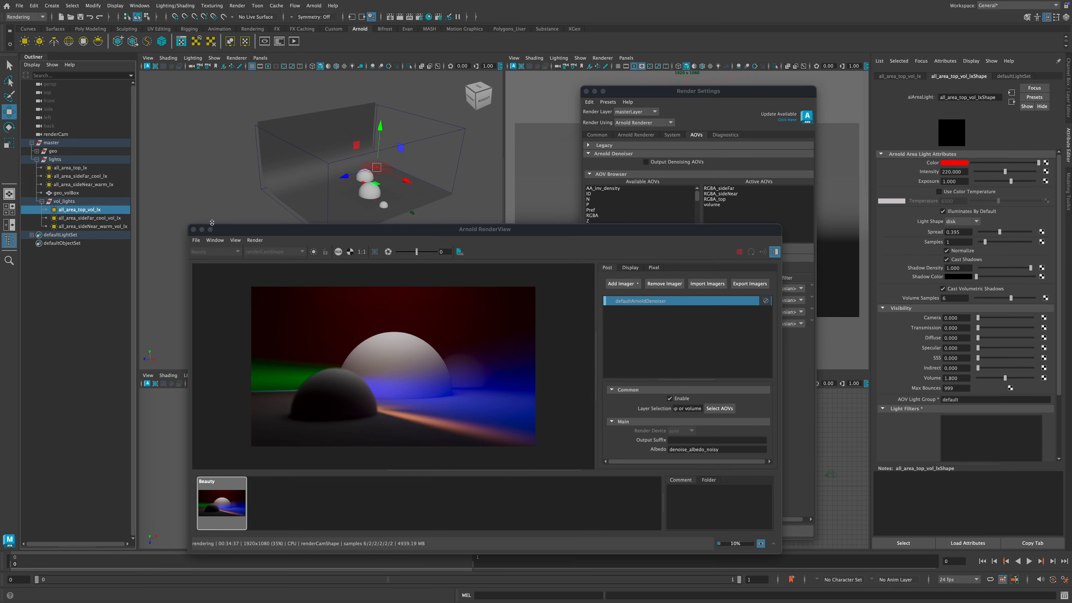
pyautogui.click(104, 218)
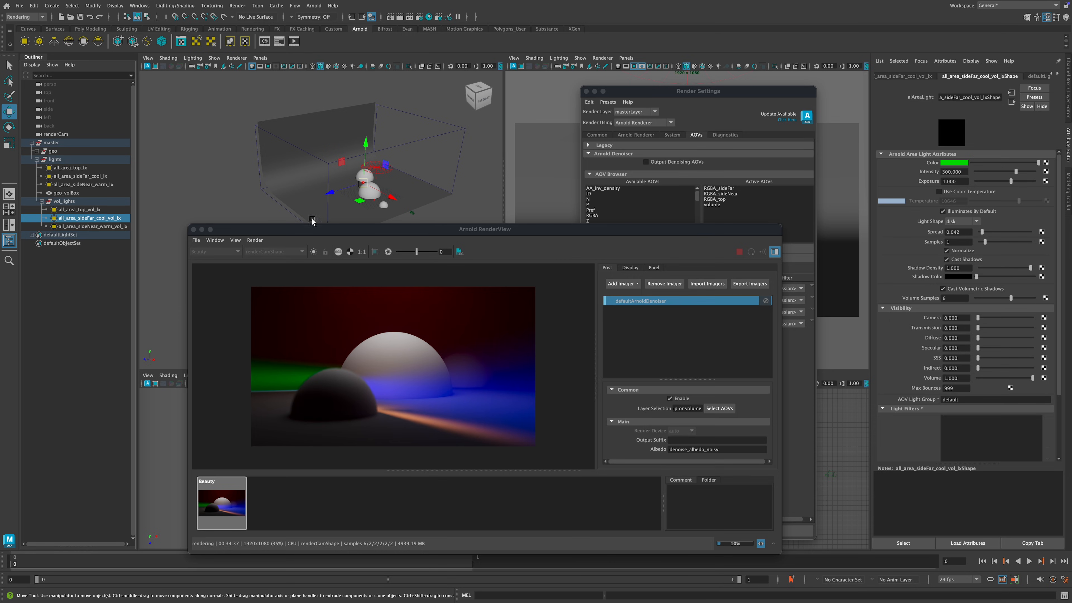
pyautogui.click(72, 168)
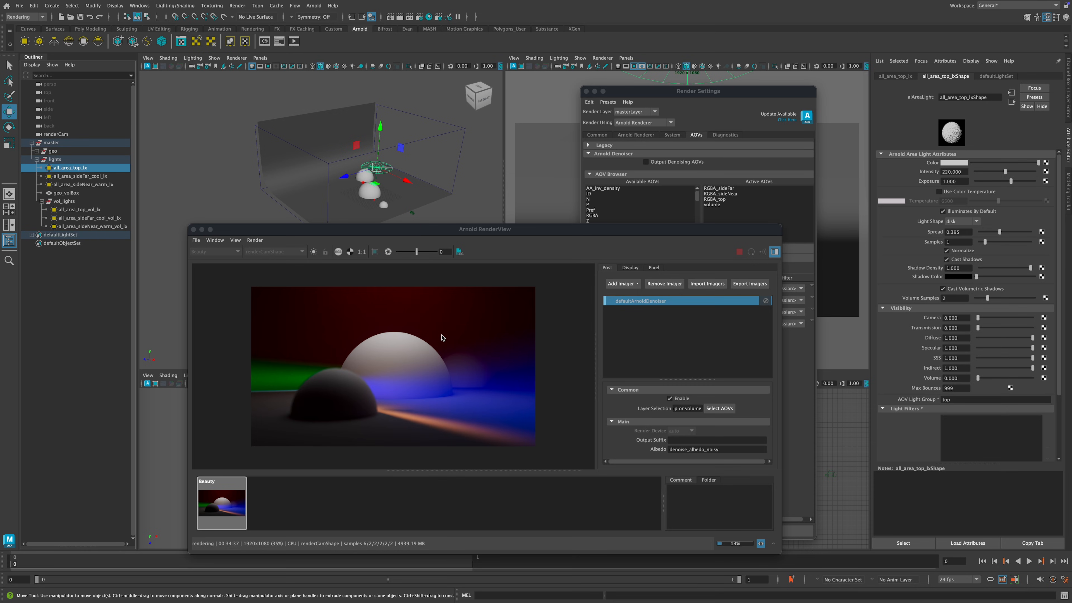
pyautogui.moveTo(450, 230); pyautogui.dragTo(433, 215)
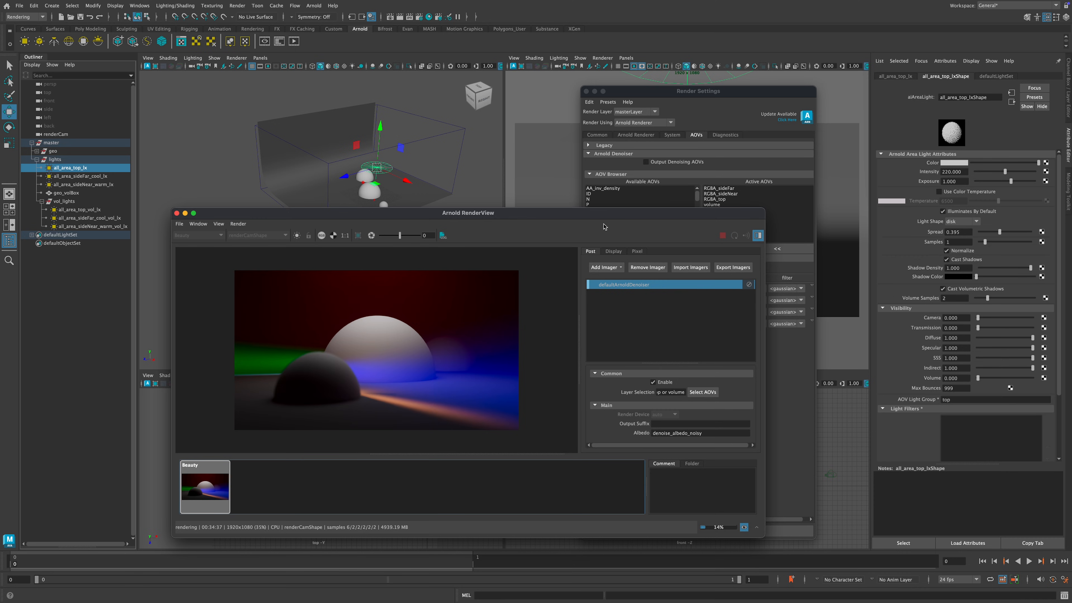
pyautogui.moveTo(602, 213); pyautogui.dragTo(587, 209)
pyautogui.moveTo(342, 210); pyautogui.dragTo(331, 213)
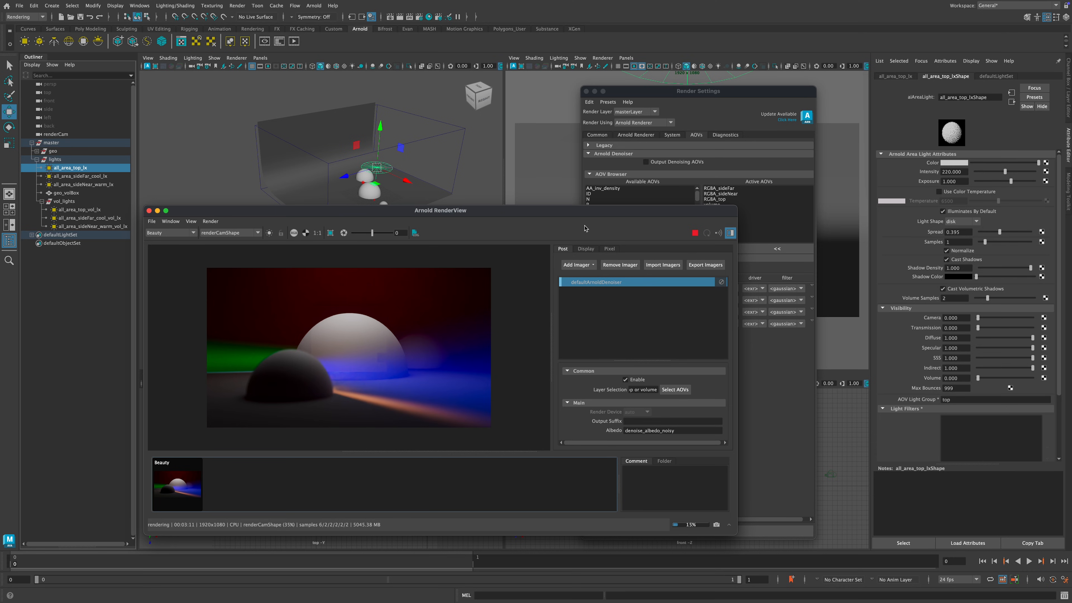
# Step: View the volume AOV of the render on its own and switch the display back to Beauty
pyautogui.click(193, 235)
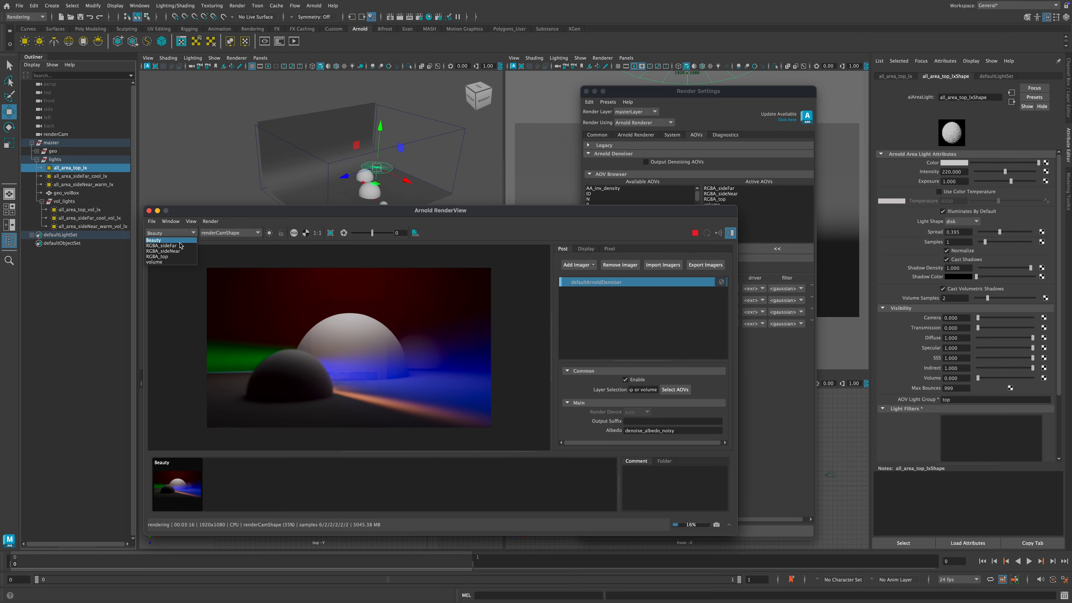
pyautogui.click(167, 263)
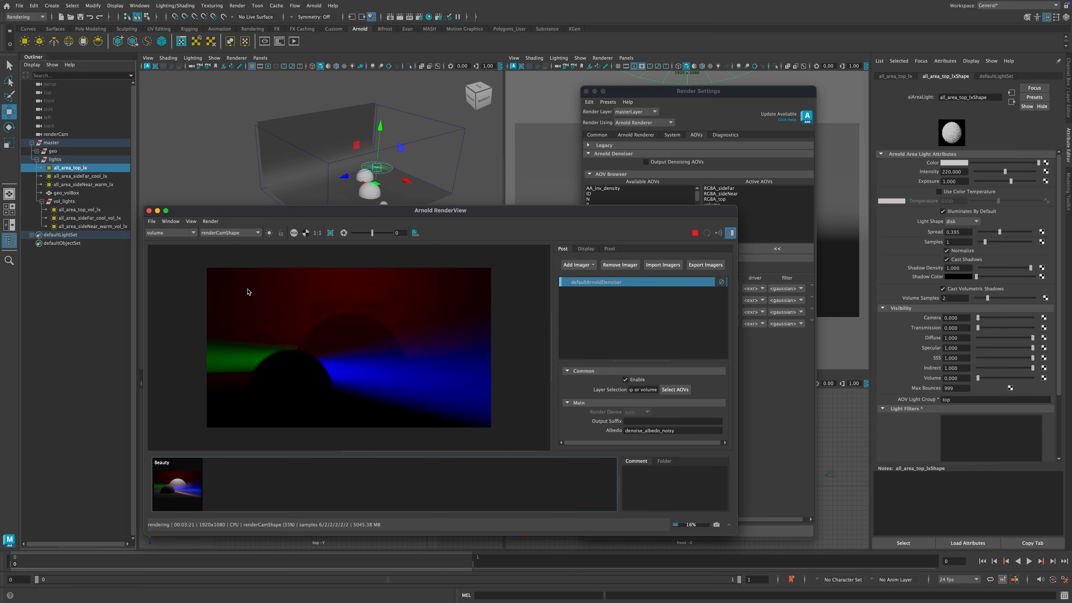
pyautogui.click(181, 233)
pyautogui.click(165, 240)
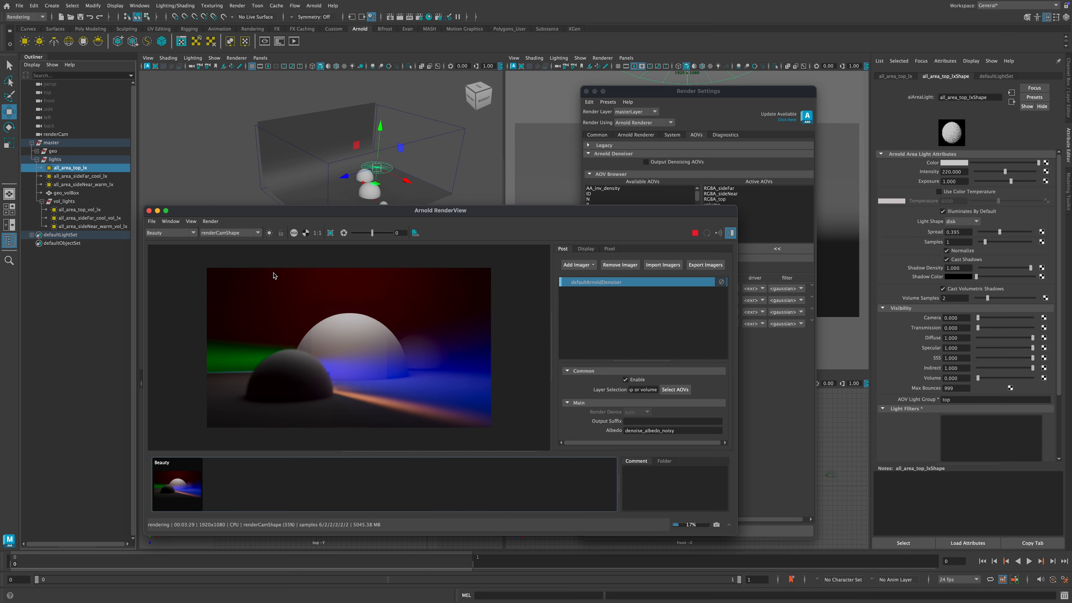
# Step: View the RGBA_sideFar, RGBA_sideNear and RGBA_top light-group AOVs one after another in the render
pyautogui.click(181, 233)
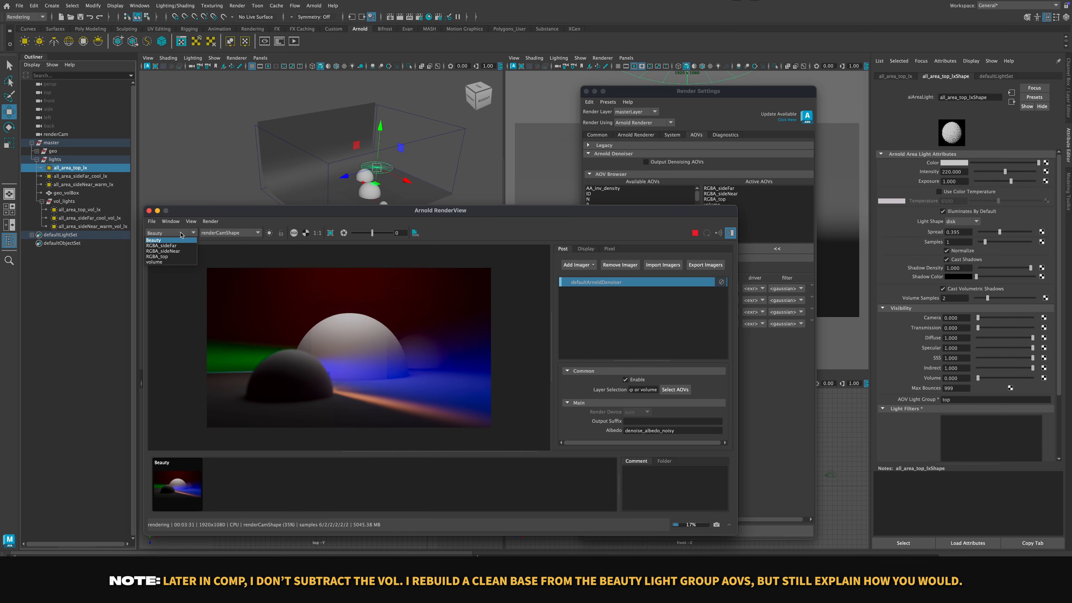
pyautogui.click(170, 246)
pyautogui.click(184, 233)
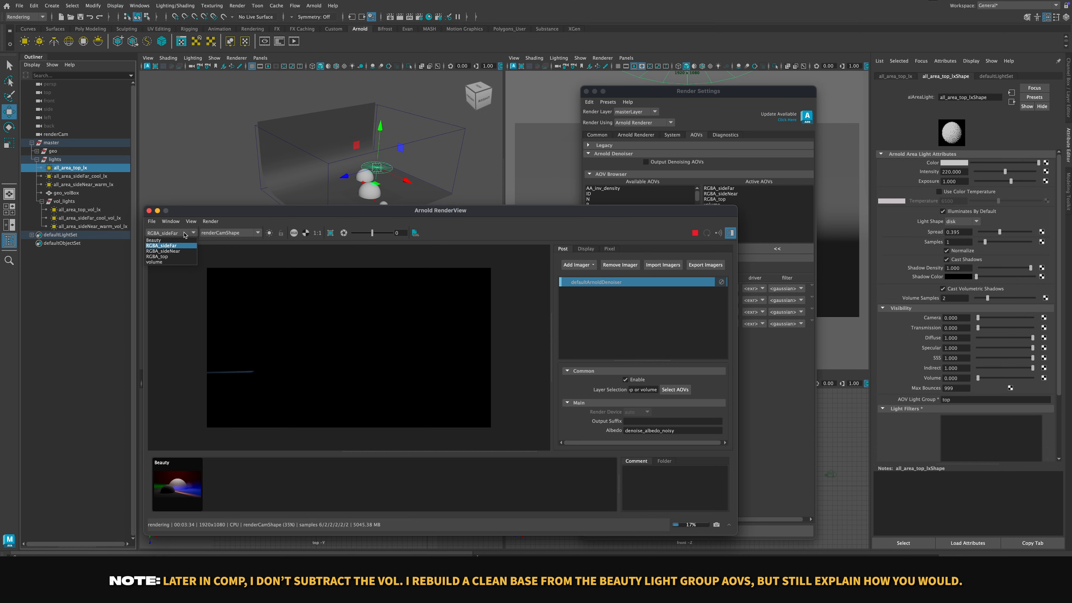
pyautogui.click(162, 251)
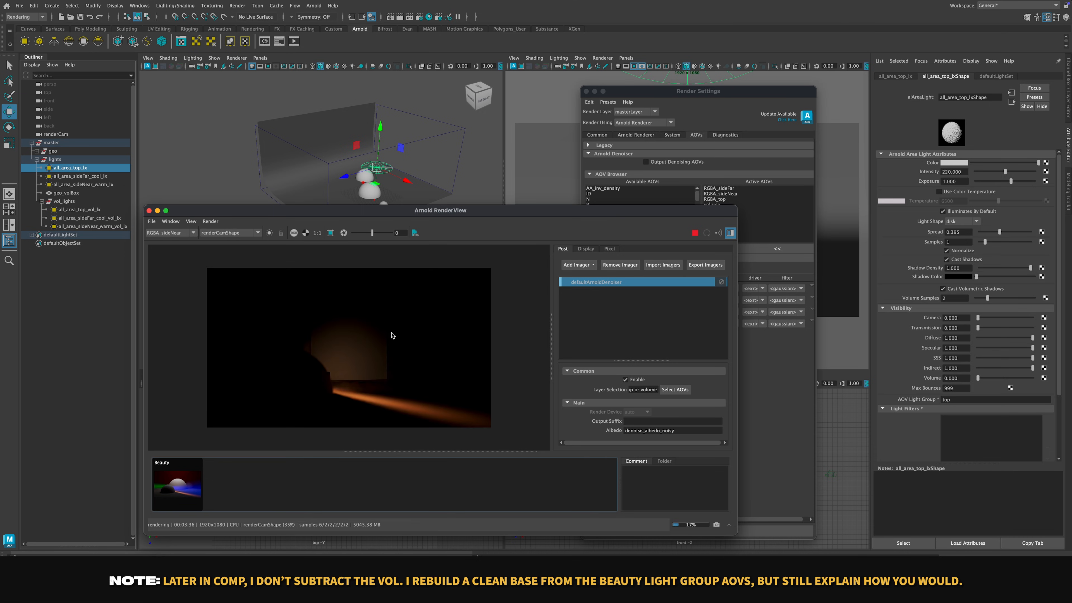
pyautogui.click(182, 234)
pyautogui.click(173, 256)
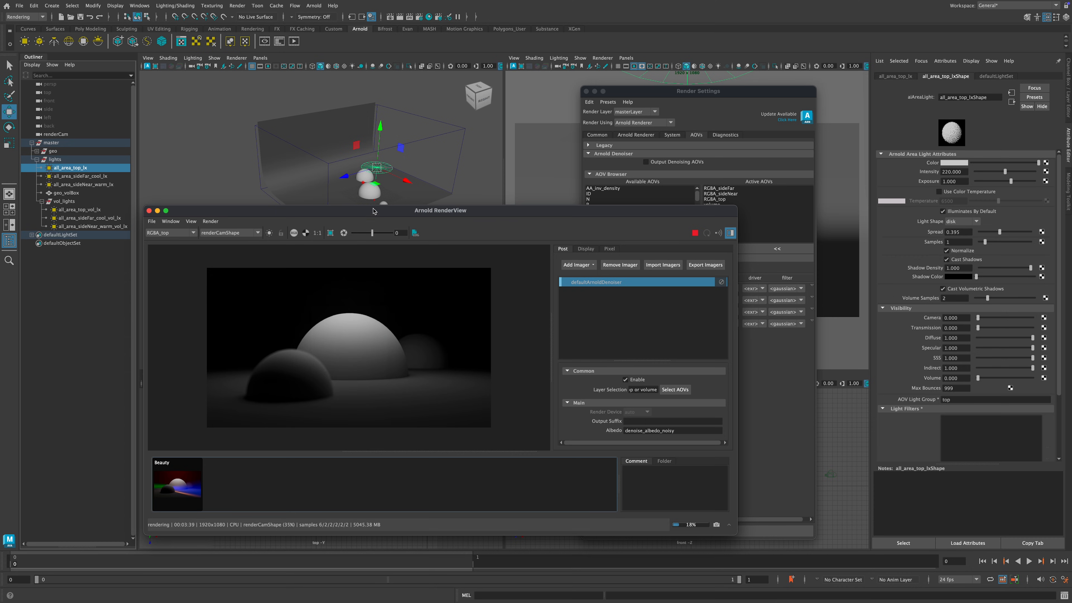
pyautogui.moveTo(376, 211); pyautogui.dragTo(379, 225)
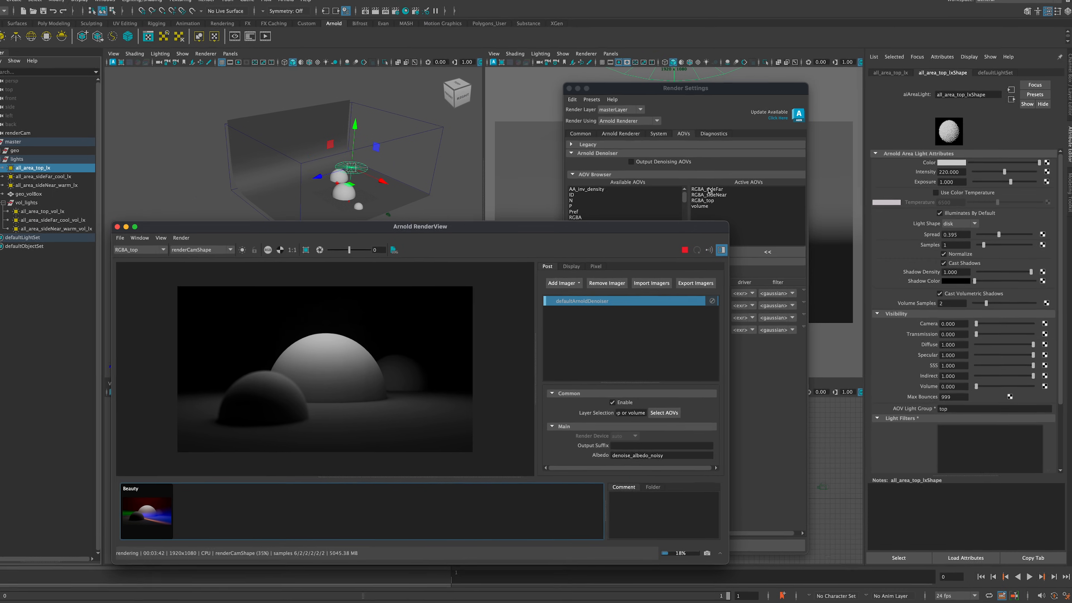
pyautogui.click(720, 189)
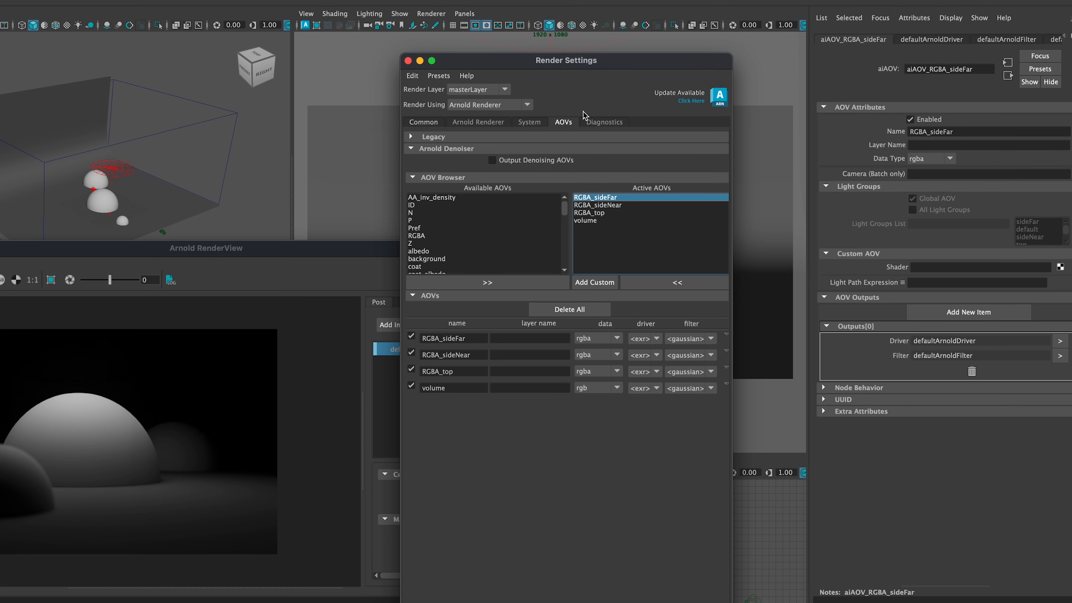
pyautogui.click(594, 283)
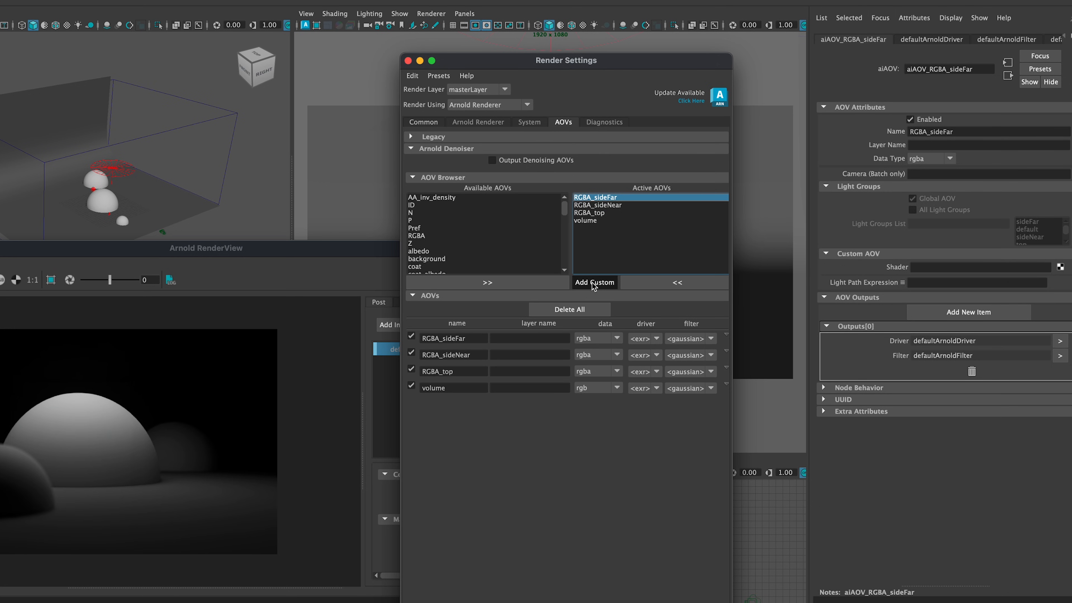
pyautogui.write('RG')
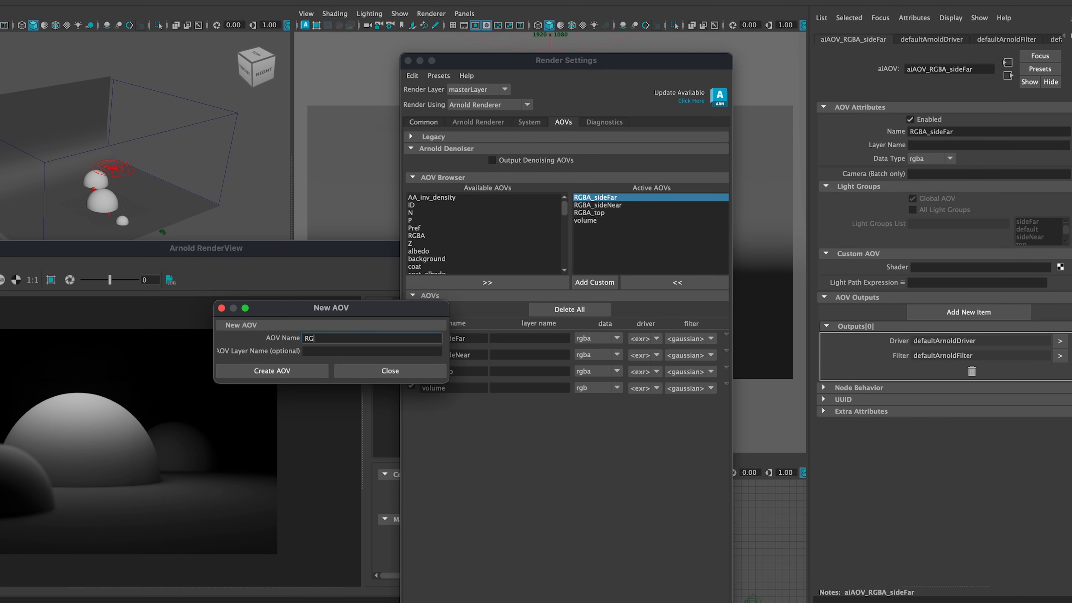
pyautogui.write('BA_sideFar')
pyautogui.moveTo(325, 340); pyautogui.dragTo(363, 340)
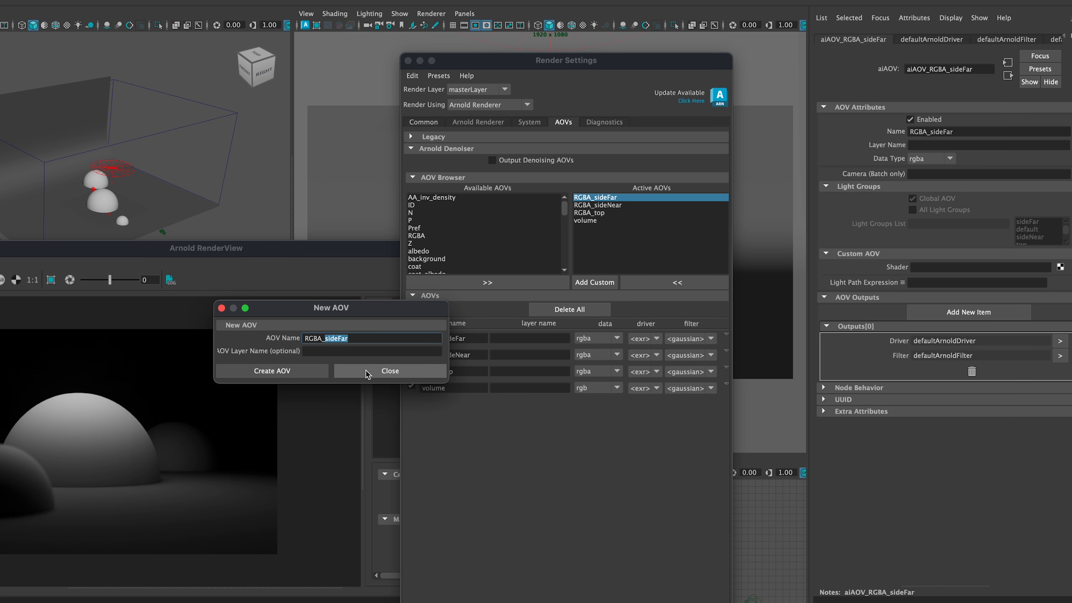
pyautogui.click(377, 372)
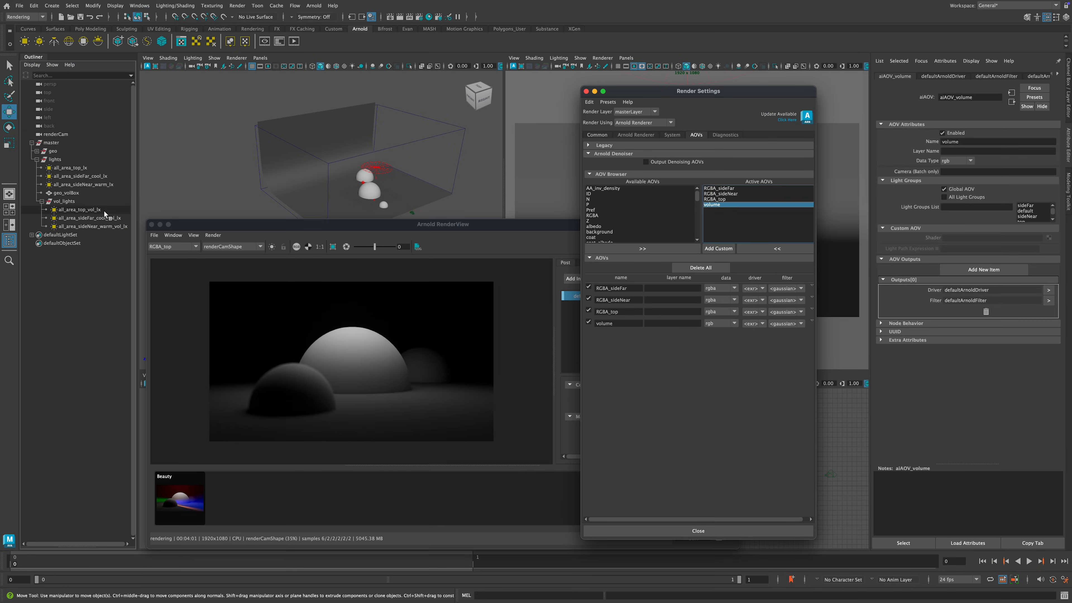
# Step: Compare the AOV light group of the top volume light with those of the main top, far-side and near-side area lights
pyautogui.click(106, 210)
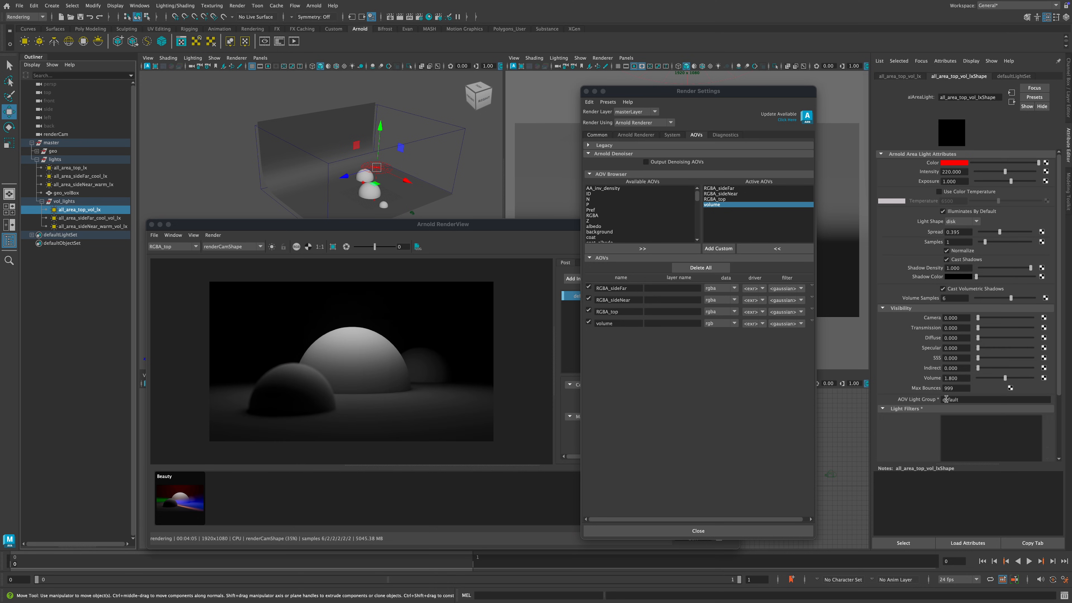
pyautogui.click(85, 169)
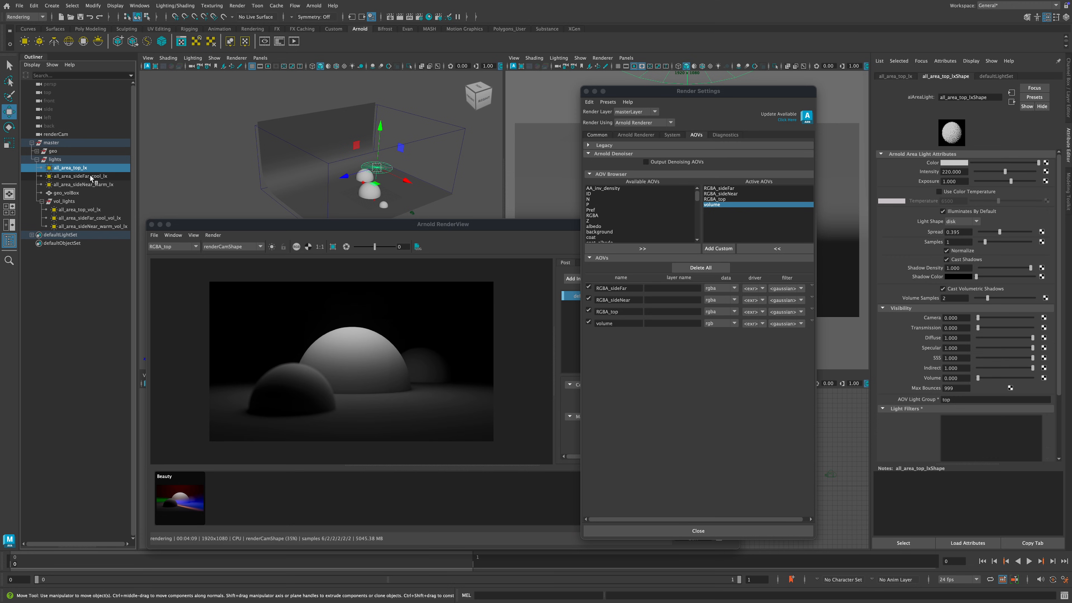
pyautogui.click(90, 177)
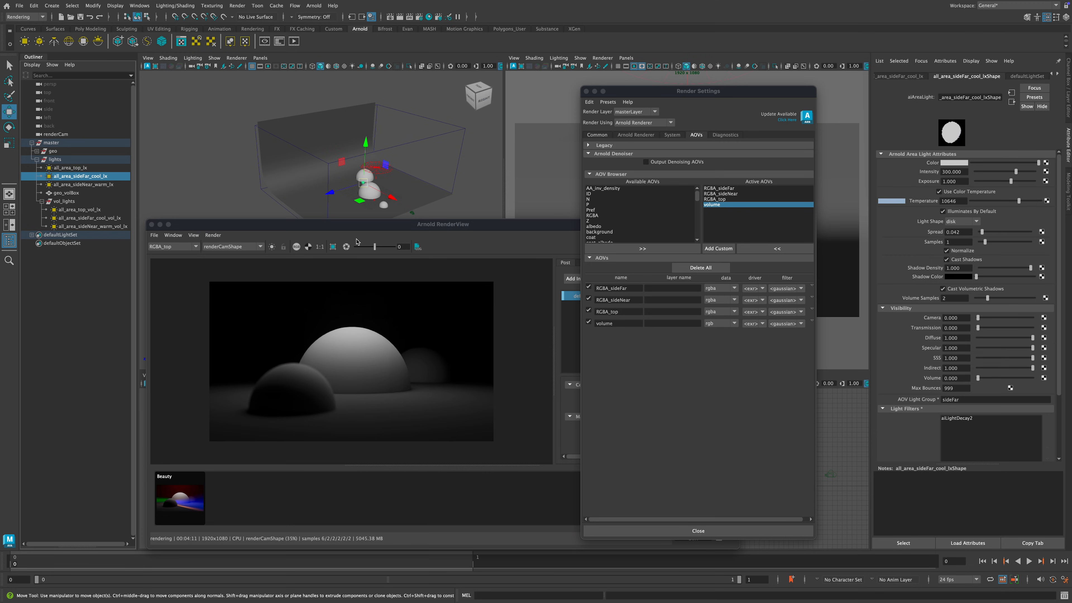
pyautogui.click(112, 185)
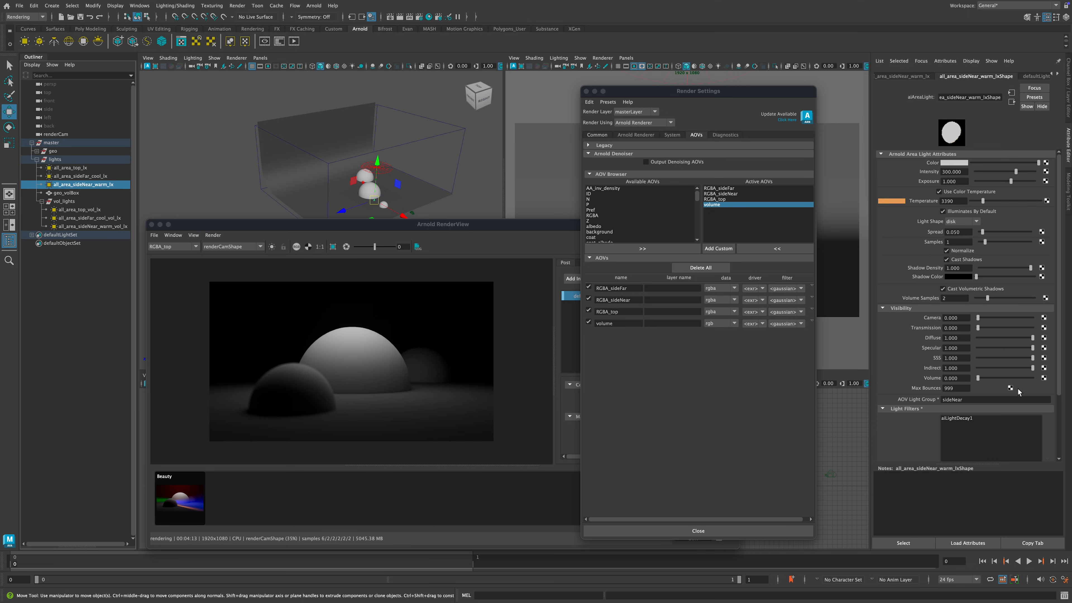
# Step: View the RGBA_sideFar AOV in the render again and return the display to Beauty
pyautogui.click(173, 247)
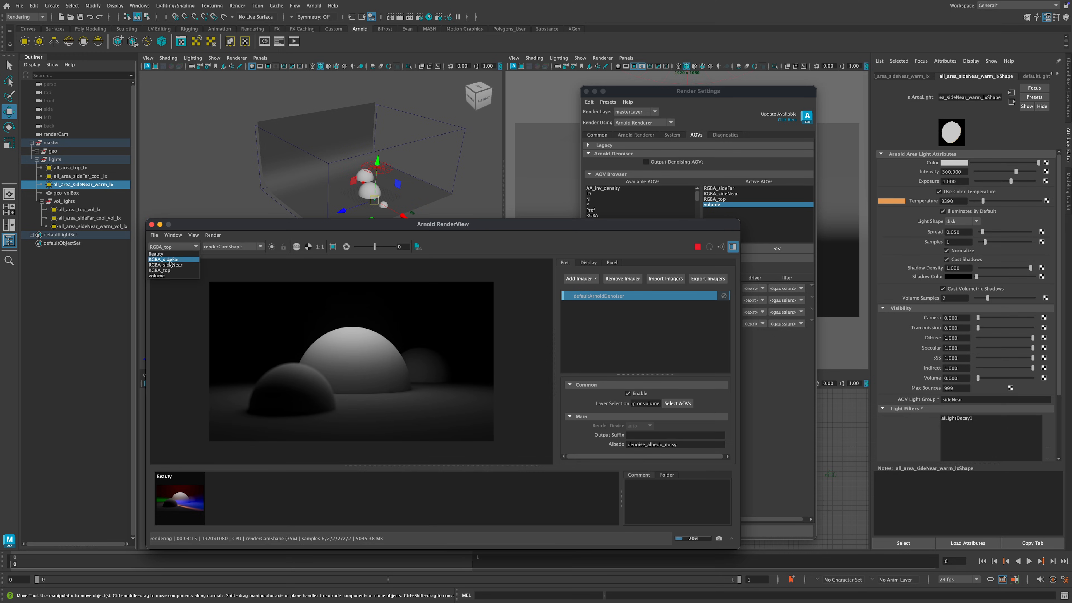
pyautogui.click(170, 260)
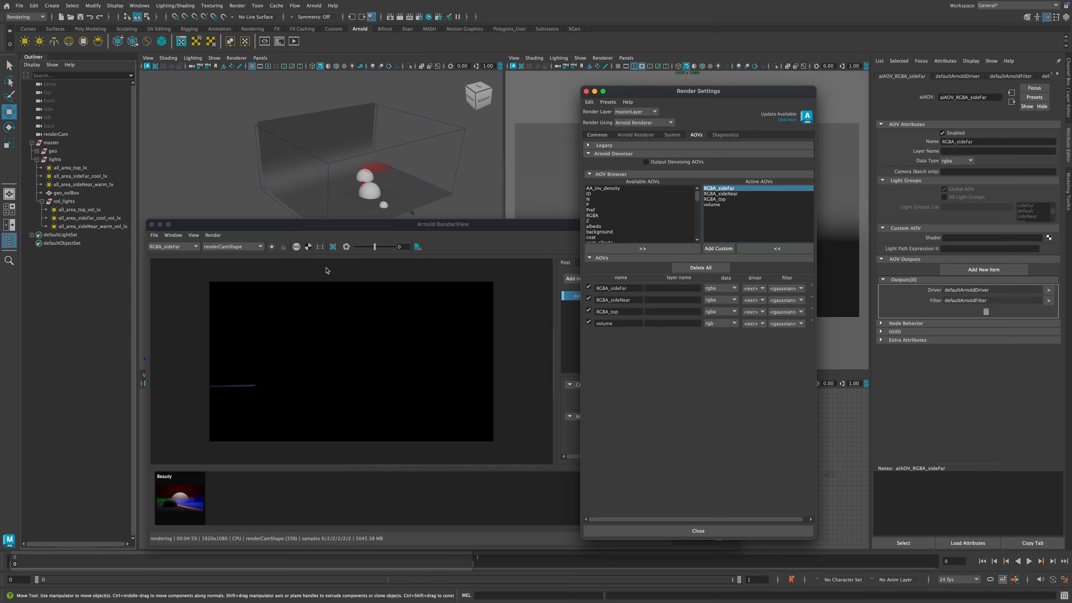
pyautogui.click(183, 246)
pyautogui.click(177, 238)
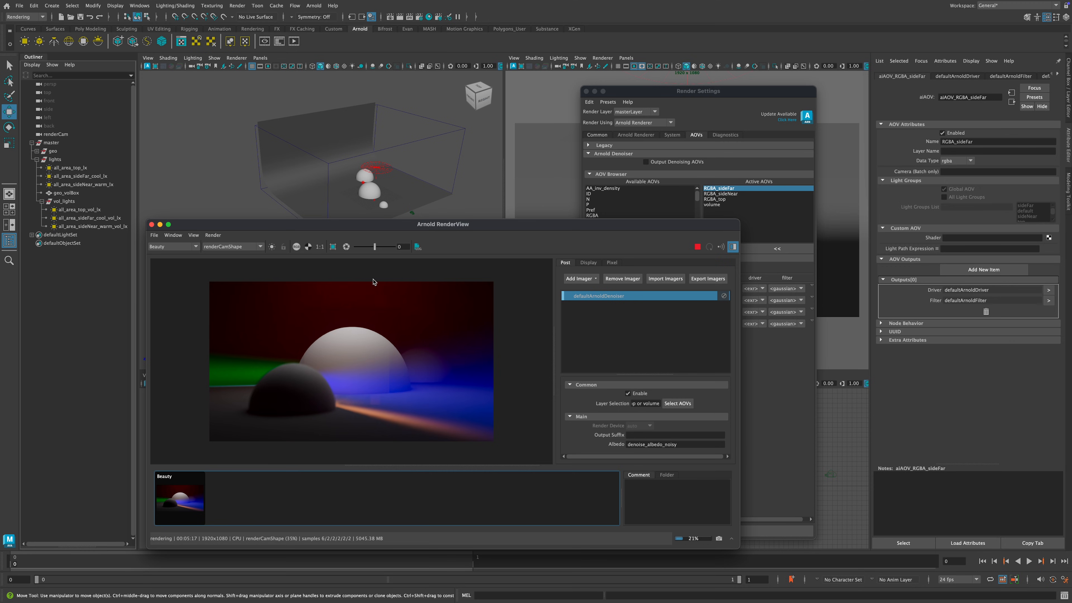
pyautogui.moveTo(347, 224); pyautogui.dragTo(341, 212)
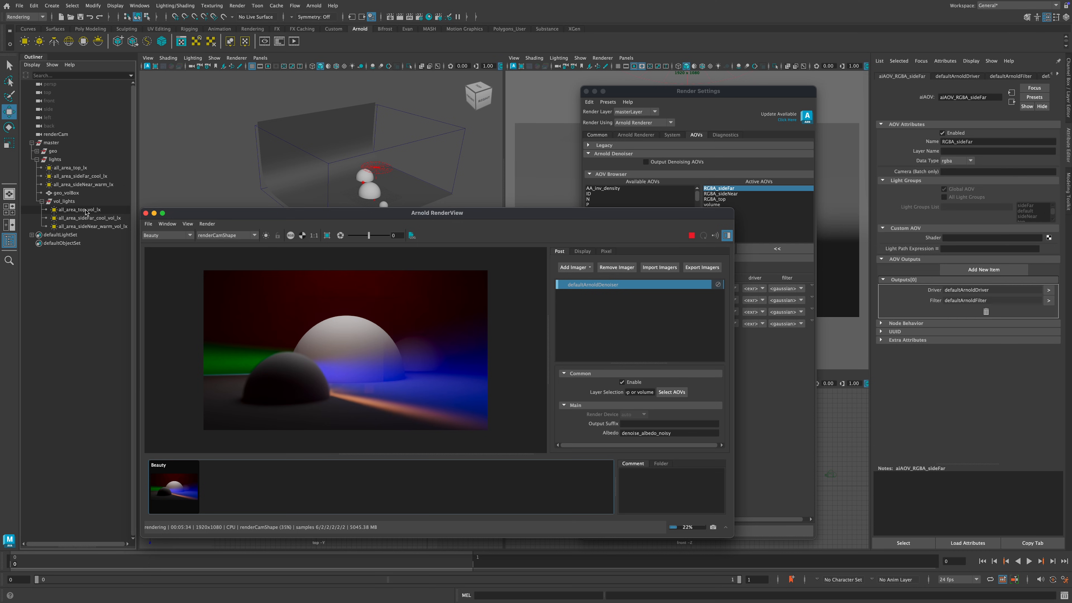
# Step: Enable color temperature on the far-side cool and near-side warm volume lights
pyautogui.click(88, 218)
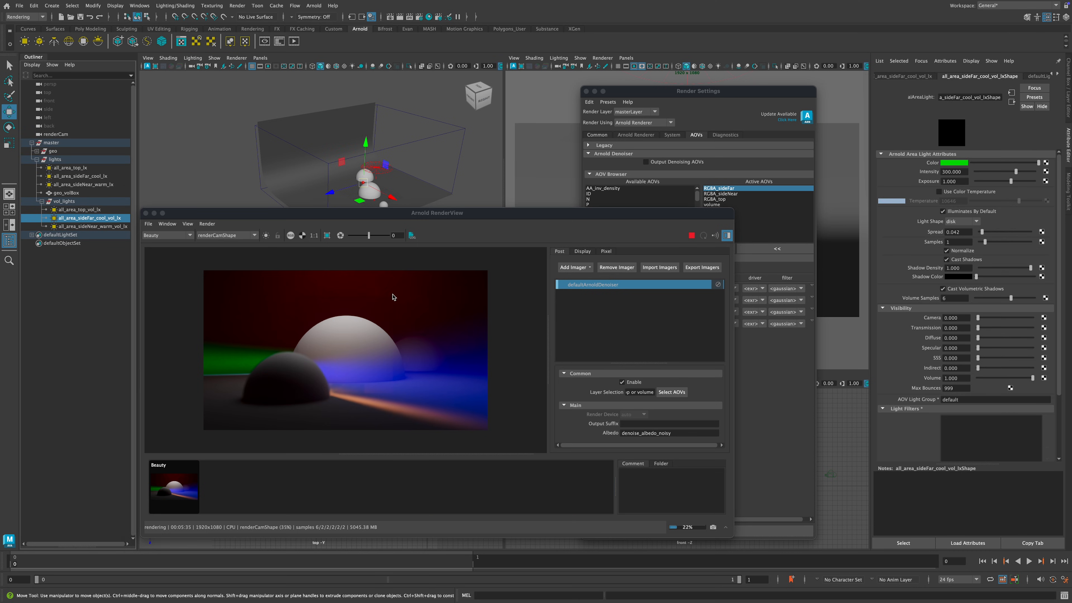
pyautogui.click(964, 193)
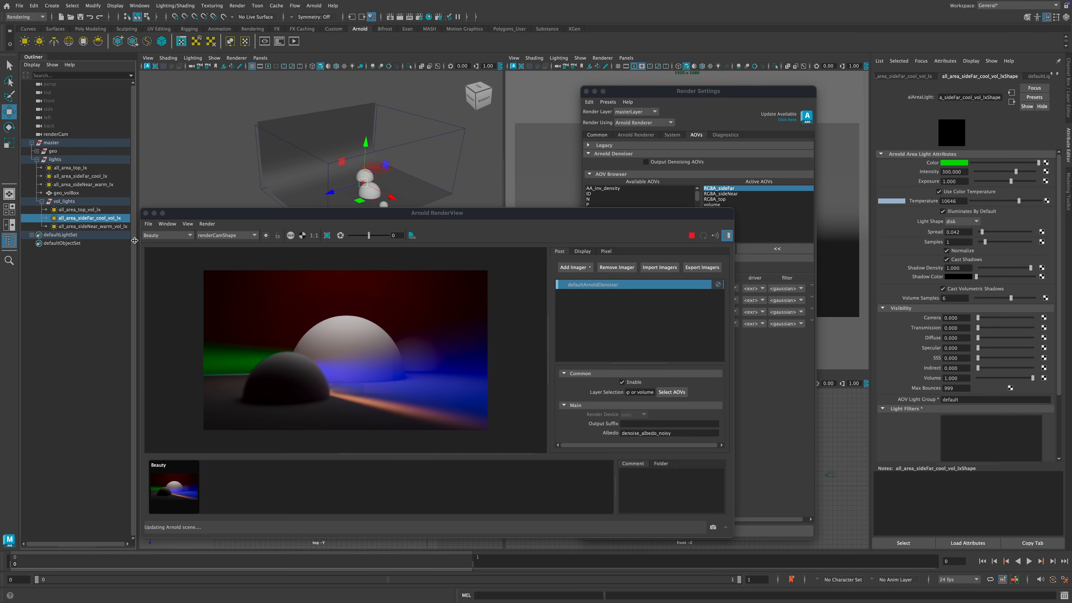
pyautogui.click(105, 227)
pyautogui.click(952, 192)
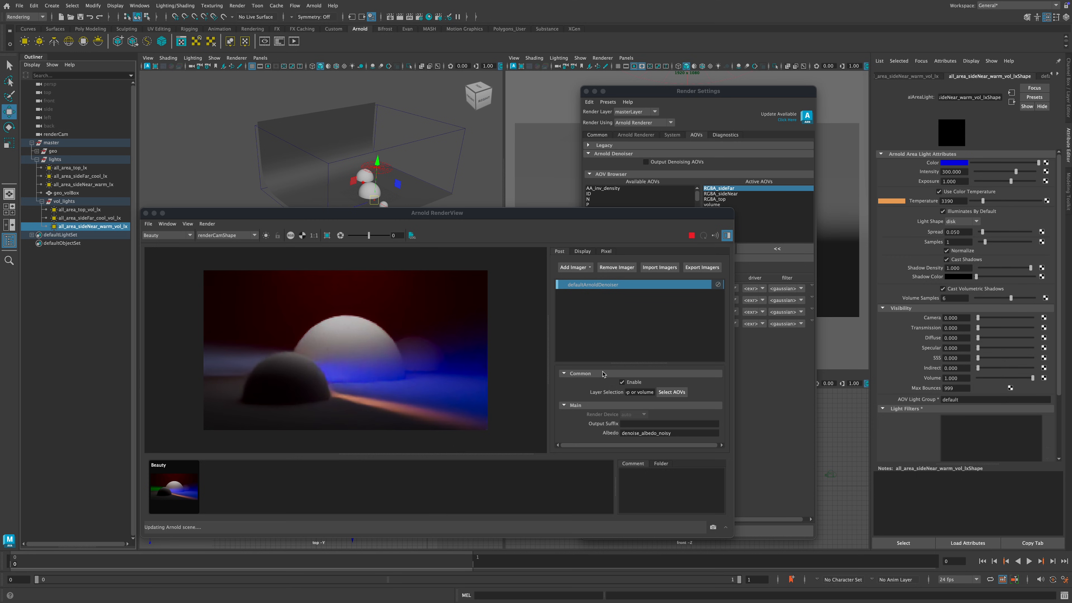
# Step: Set the color of the top volume light to white
pyautogui.click(100, 208)
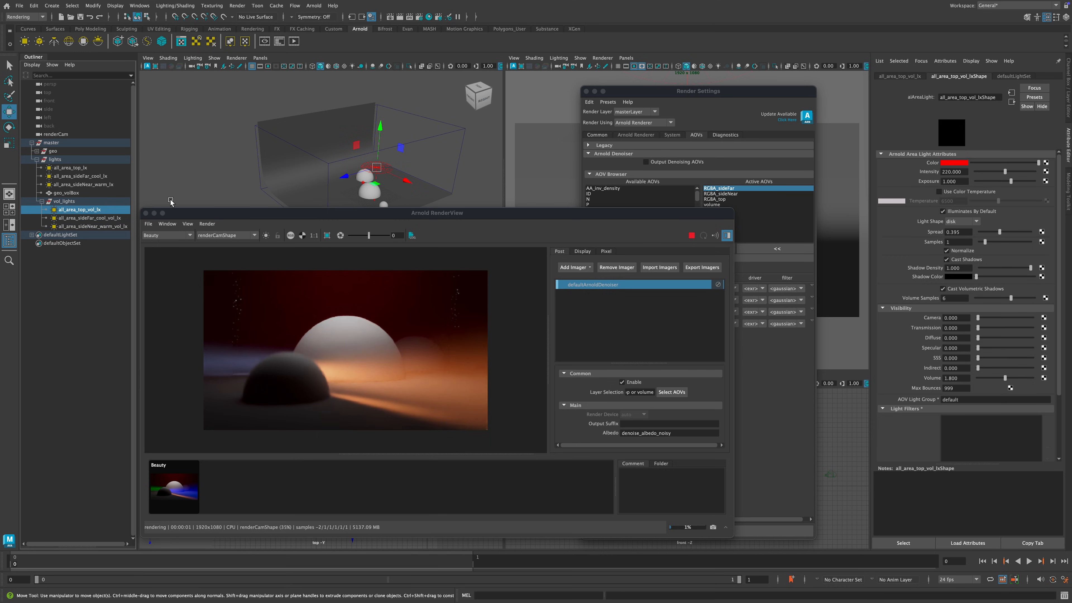
pyautogui.click(955, 163)
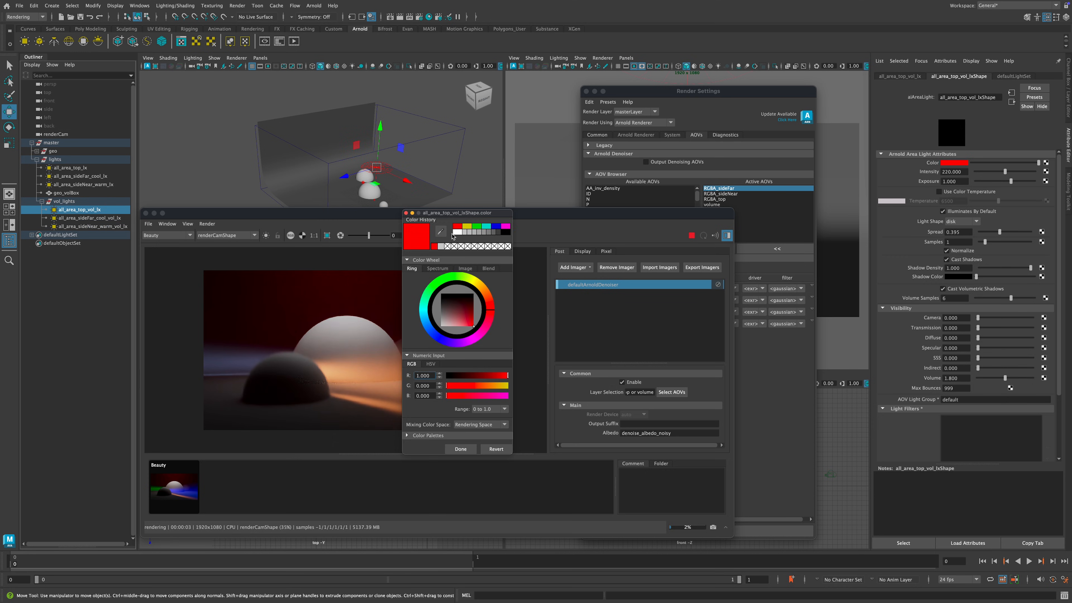
pyautogui.click(457, 232)
pyautogui.click(461, 449)
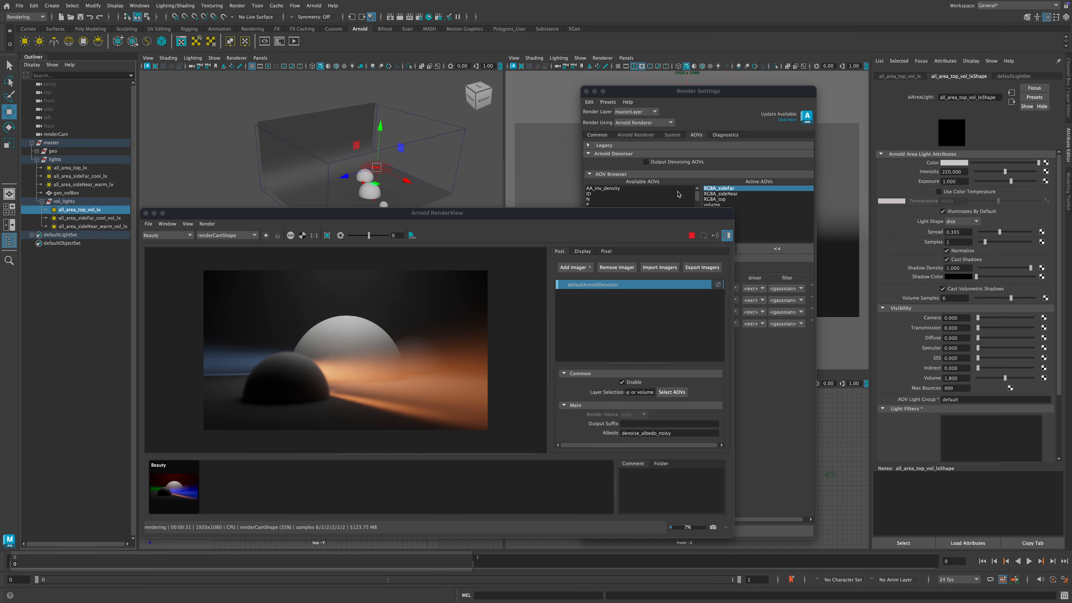
# Step: Restore the top volume light's color to pure red
pyautogui.click(954, 163)
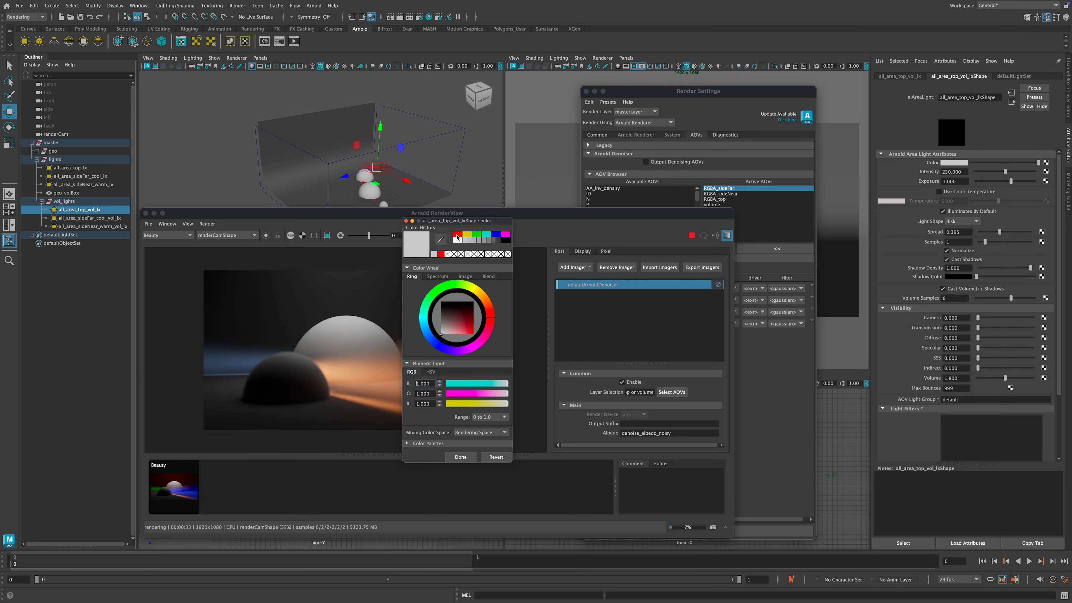
pyautogui.click(457, 236)
pyautogui.click(461, 457)
# Step: Turn color temperature off on the far-side and near-side volume lights and reselect the far-side and top volume lights
pyautogui.click(79, 218)
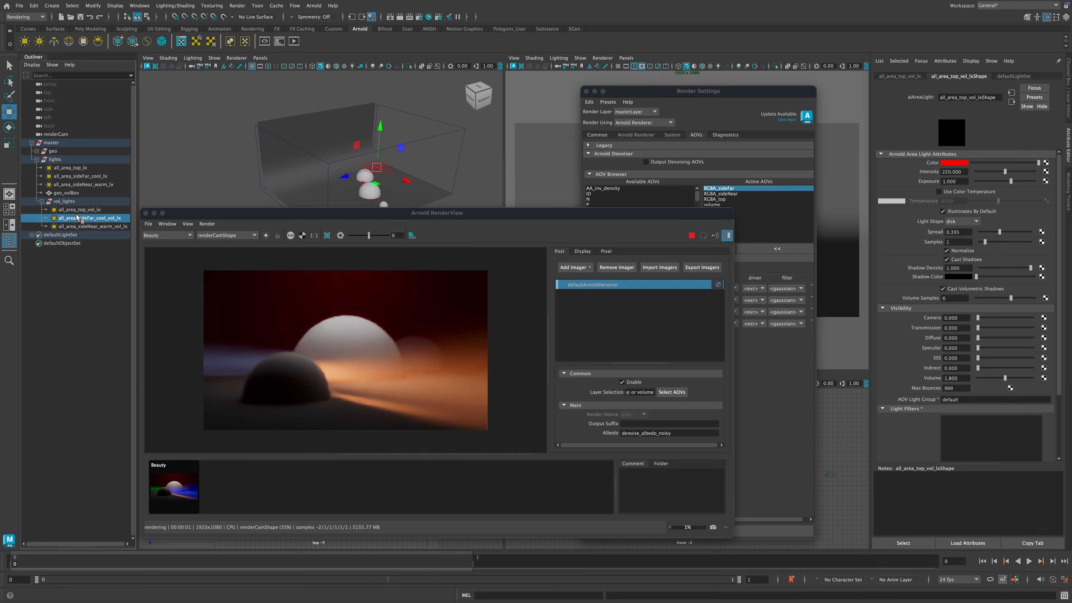
pyautogui.click(954, 192)
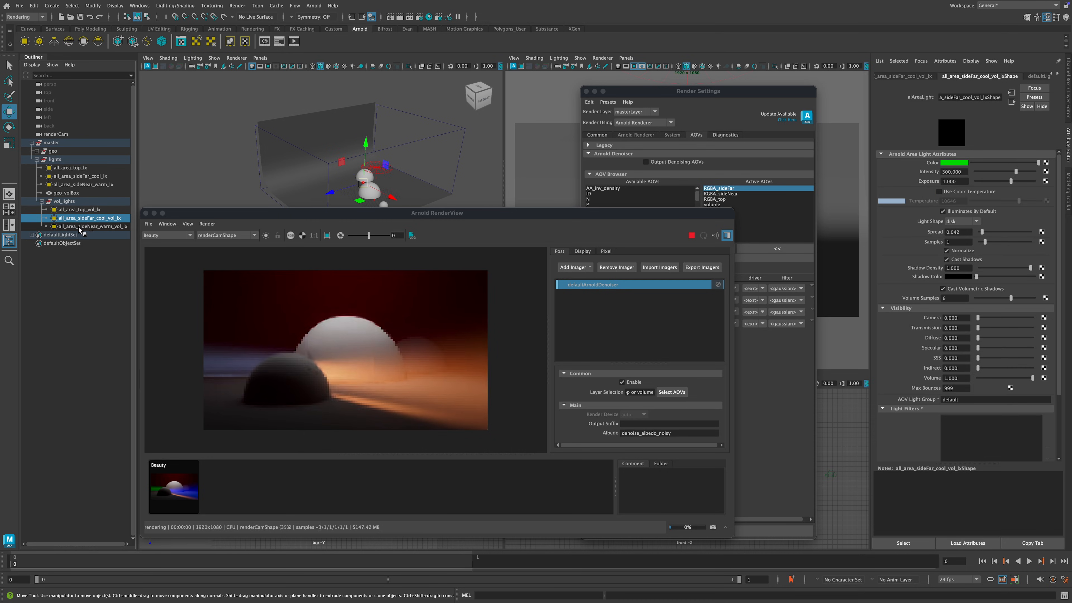
pyautogui.click(93, 225)
pyautogui.click(939, 192)
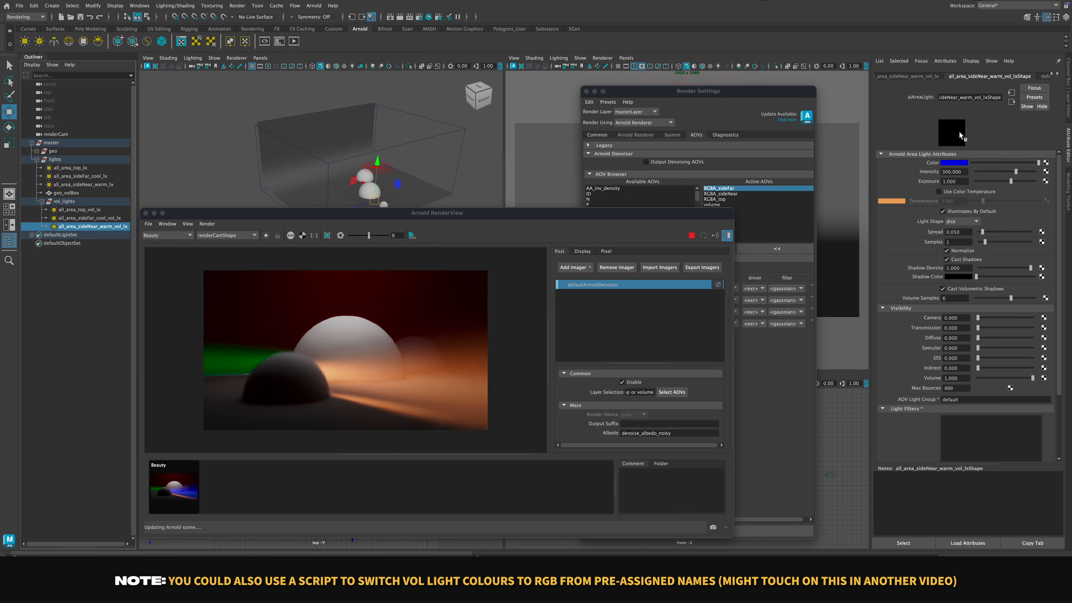
pyautogui.click(103, 218)
pyautogui.click(105, 209)
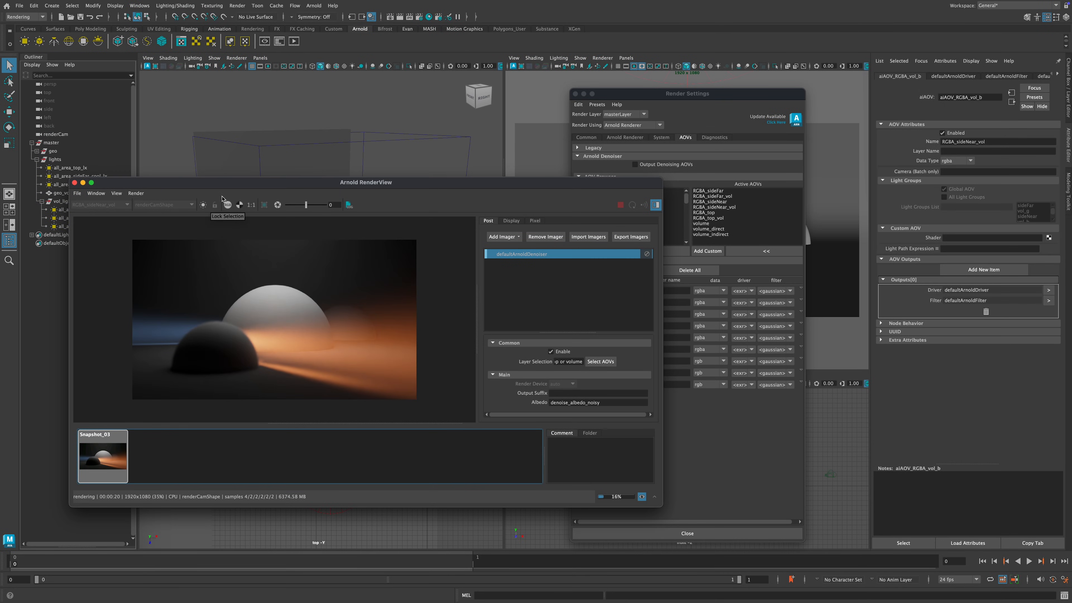
# Step: Move the Arnold RenderView aside to uncover the light names in the scene hierarchy
pyautogui.moveTo(332, 186); pyautogui.dragTo(378, 189)
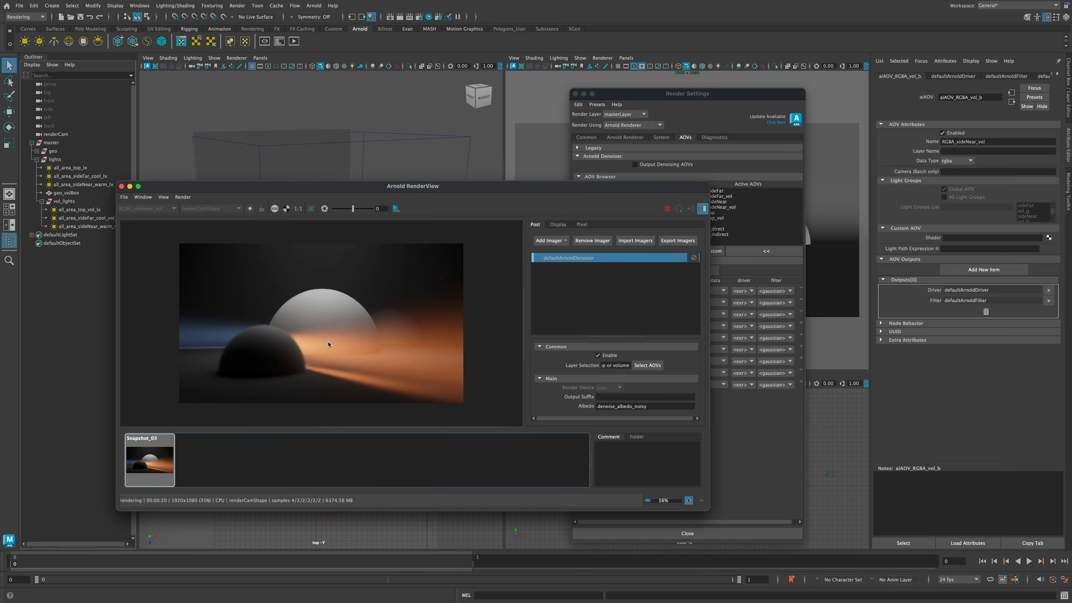
pyautogui.moveTo(346, 186); pyautogui.dragTo(377, 170)
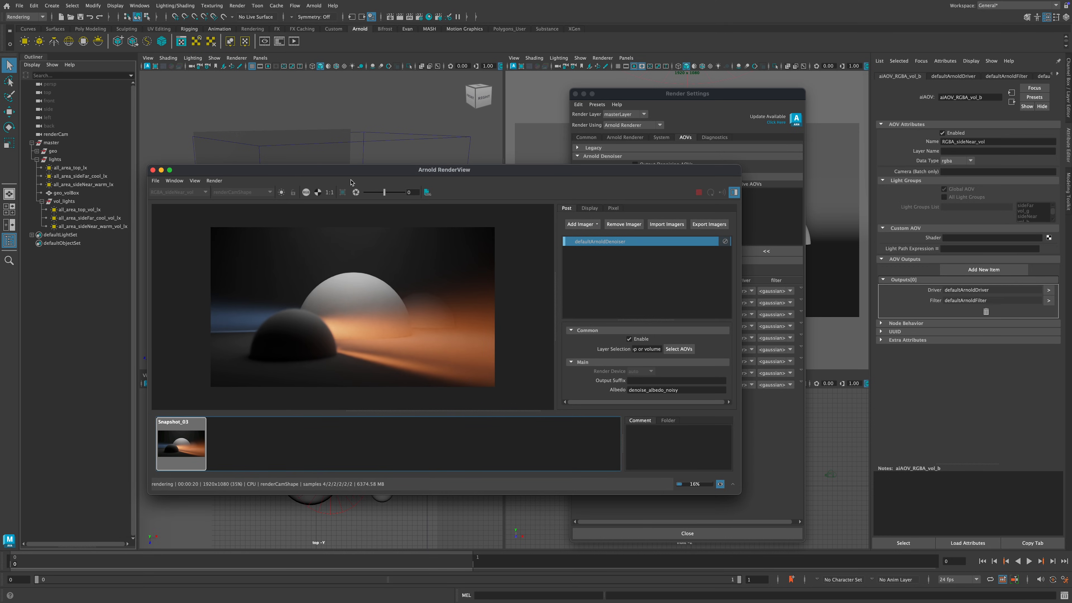
pyautogui.moveTo(348, 170); pyautogui.dragTo(354, 167)
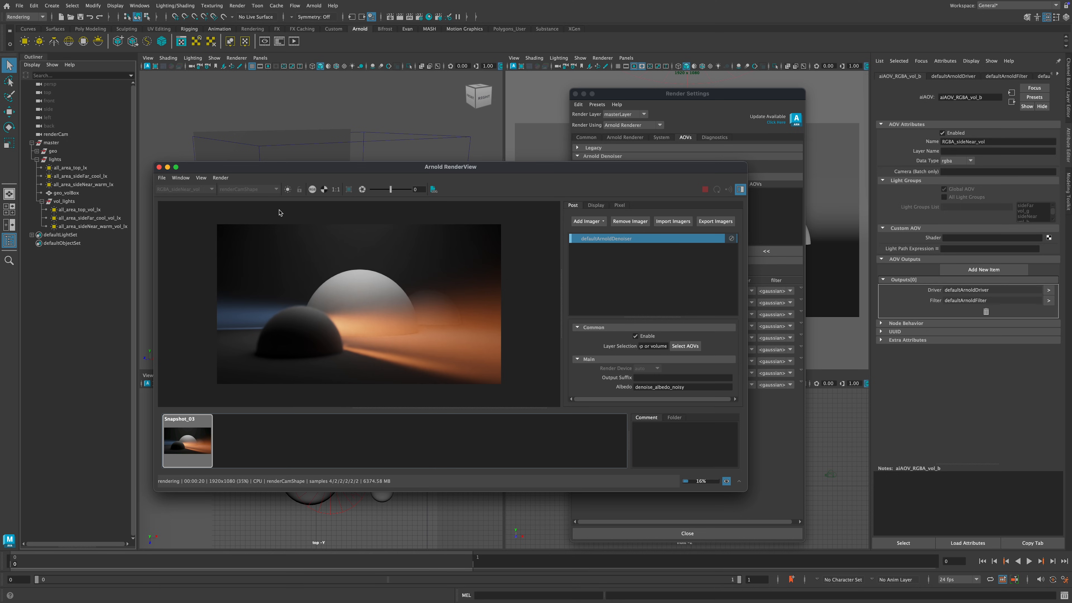
# Step: Move the Arnold RenderView clear of the light hierarchy and inspect the visibility values of the top, far-side and near-side volume lights
pyautogui.moveTo(463, 169); pyautogui.dragTo(386, 159)
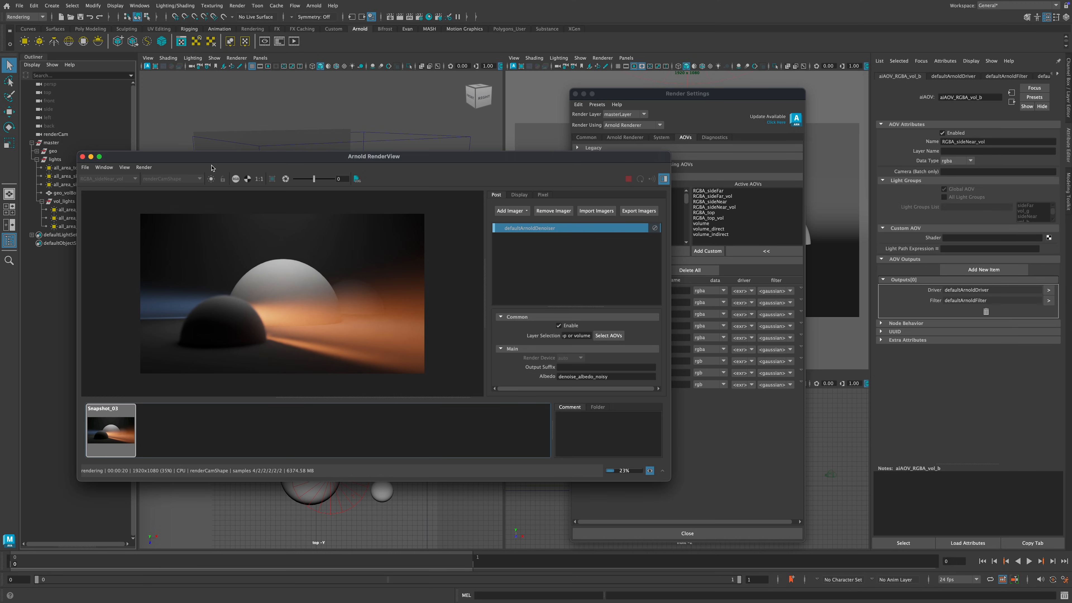
pyautogui.moveTo(426, 159); pyautogui.dragTo(461, 190)
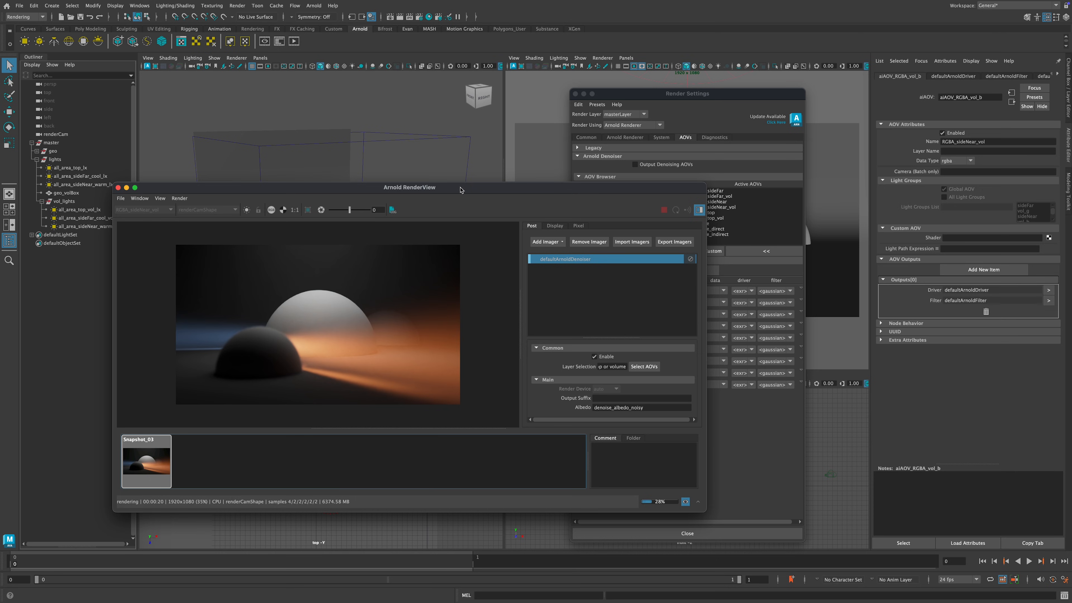
pyautogui.moveTo(461, 190); pyautogui.dragTo(491, 219)
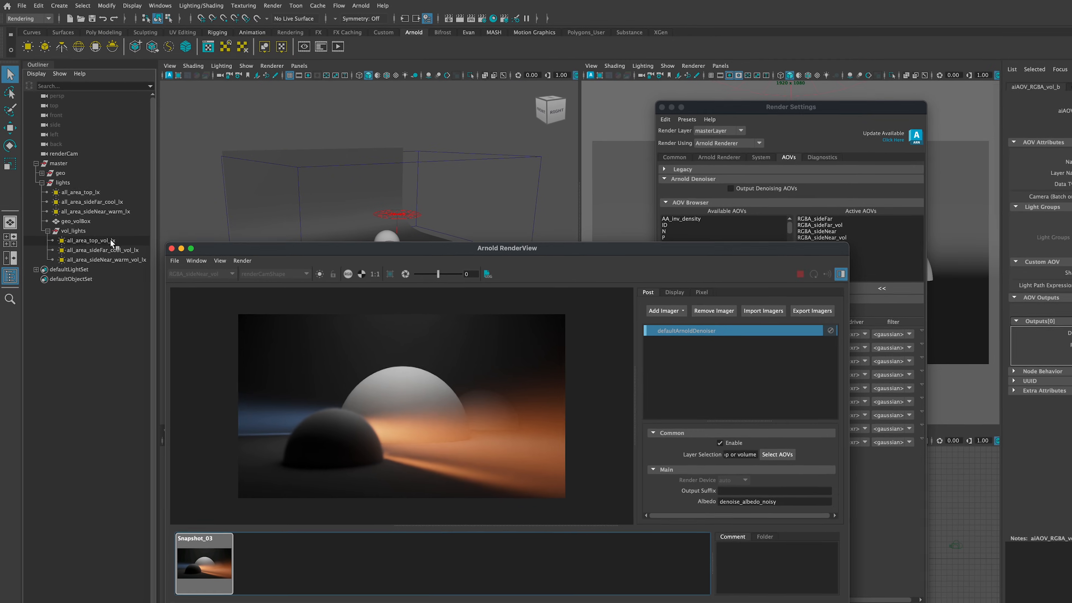
pyautogui.click(112, 241)
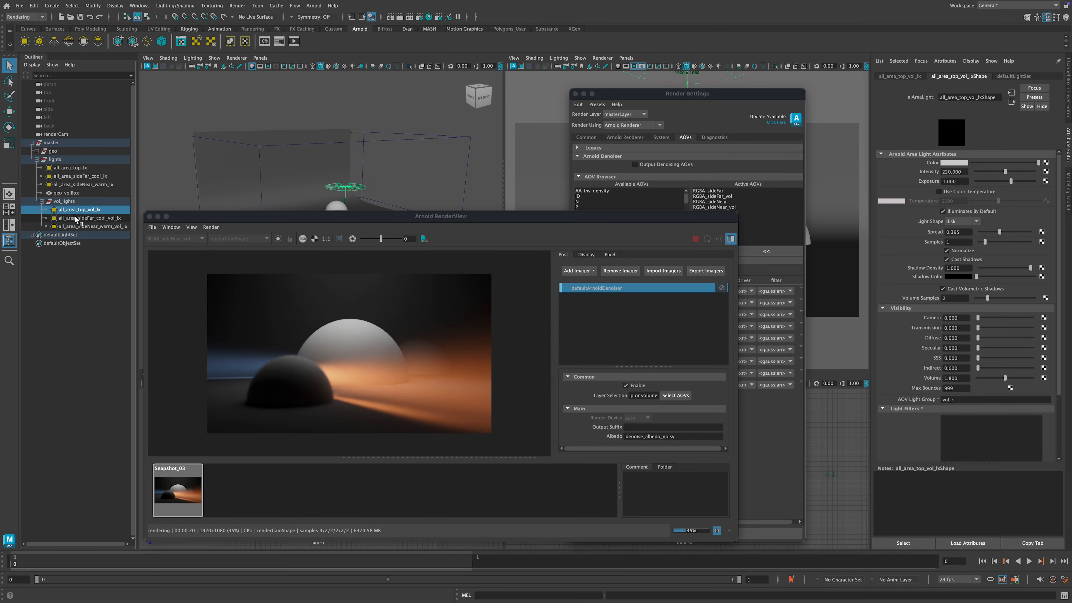
pyautogui.click(84, 218)
pyautogui.click(93, 226)
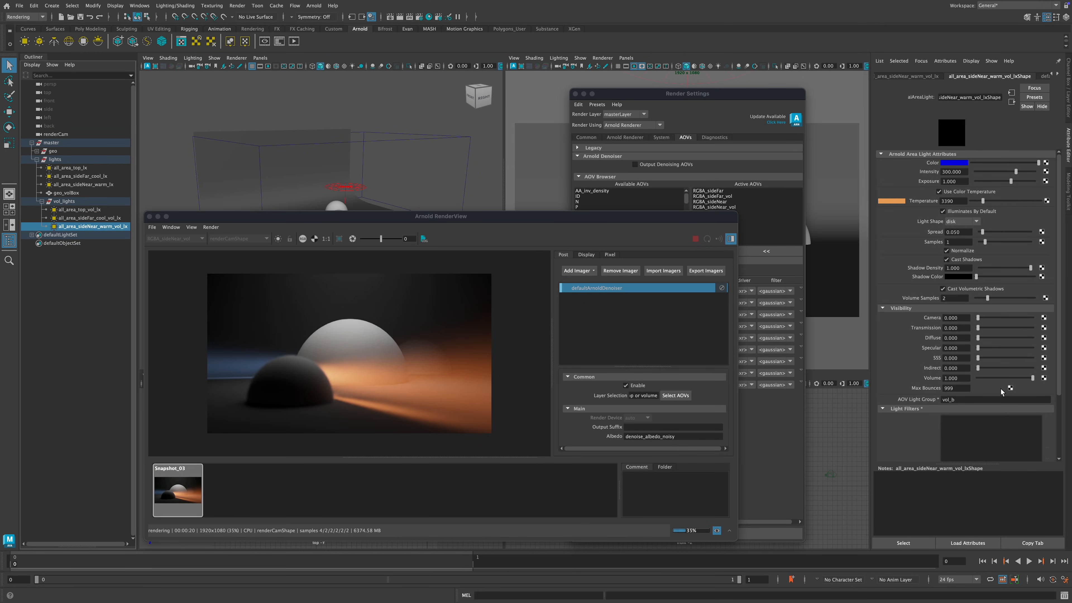
pyautogui.doubleClick(956, 378)
pyautogui.doubleClick(959, 358)
# Step: Inspect the visibility values of the near-side, far-side and top lights outside the vol_lights group for comparison
pyautogui.click(118, 186)
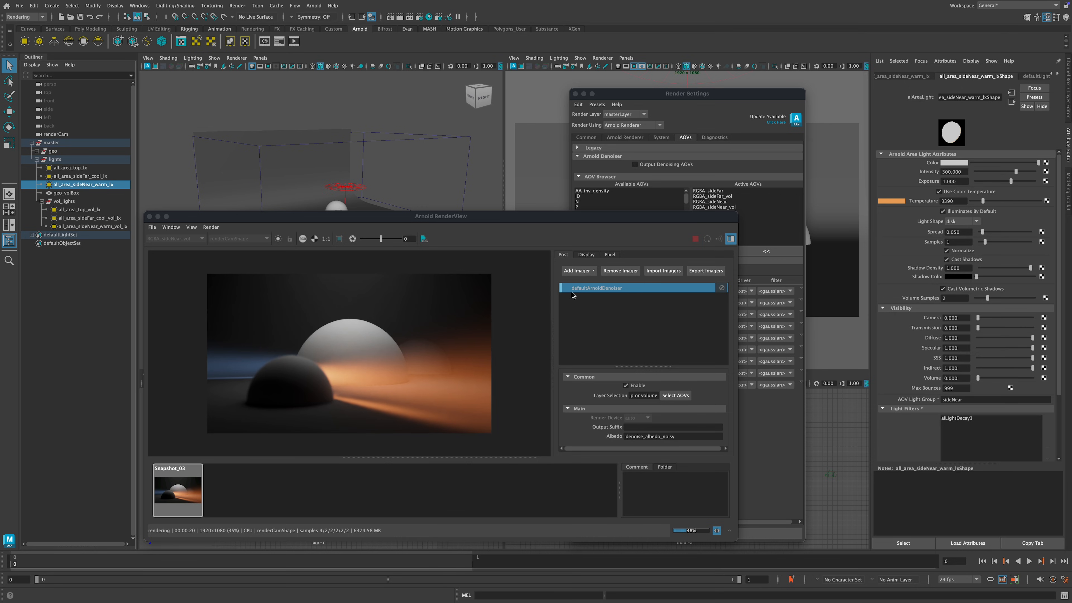
pyautogui.click(112, 176)
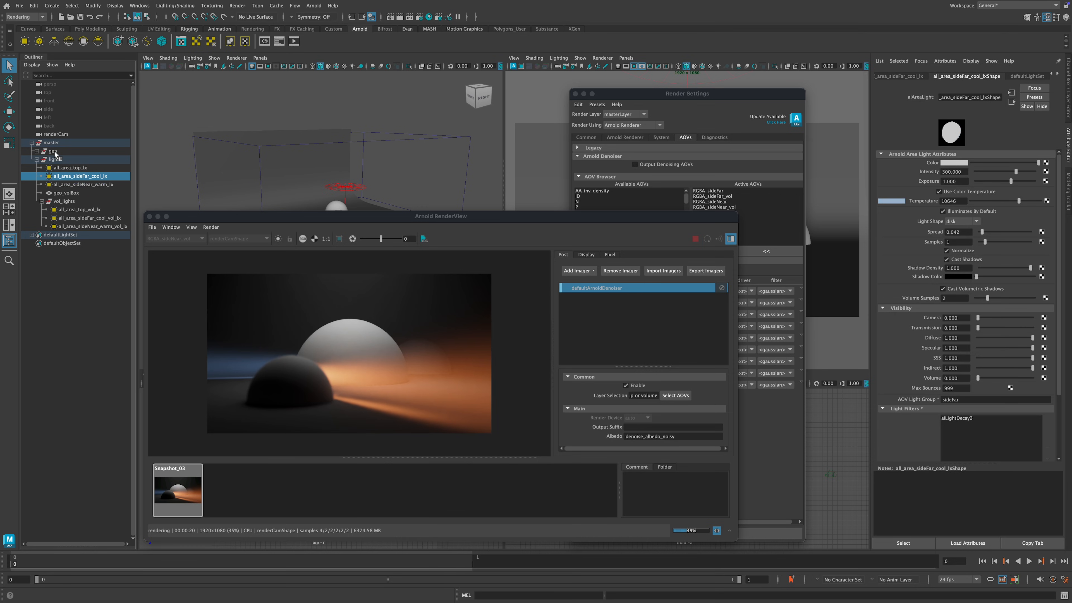
pyautogui.click(80, 167)
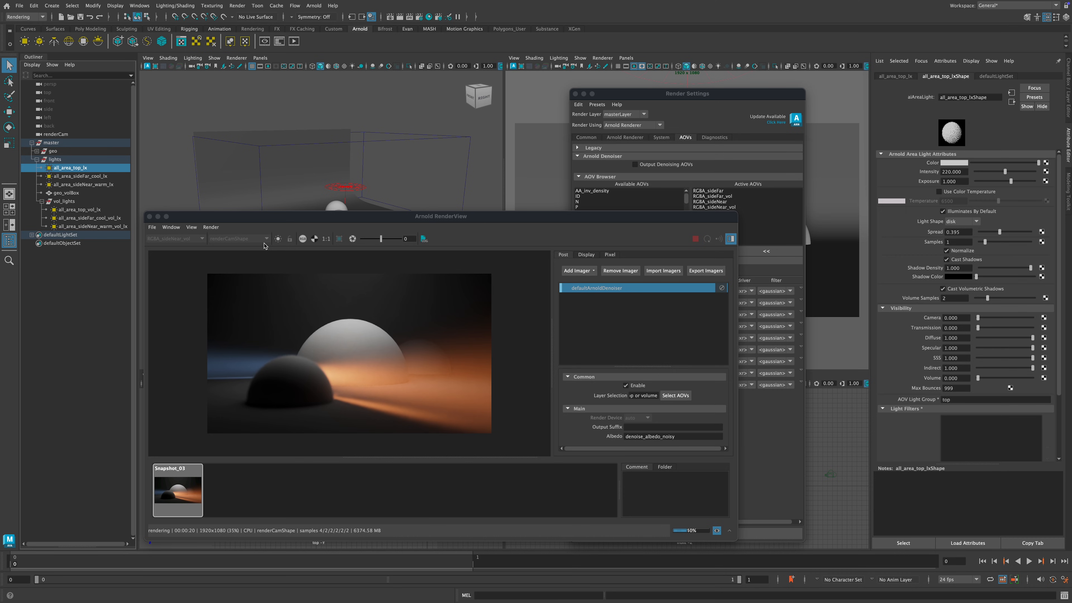
# Step: Uncover the active AOV list behind the RenderView and review the top and far-side volume lights' attributes against it
pyautogui.click(95, 210)
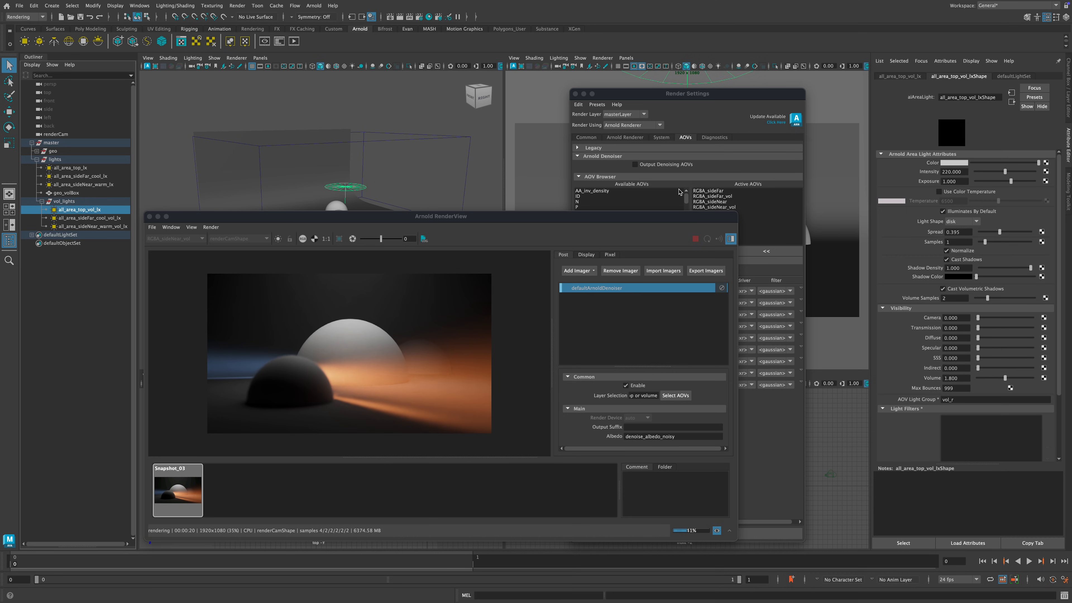
pyautogui.moveTo(635, 217); pyautogui.dragTo(605, 235)
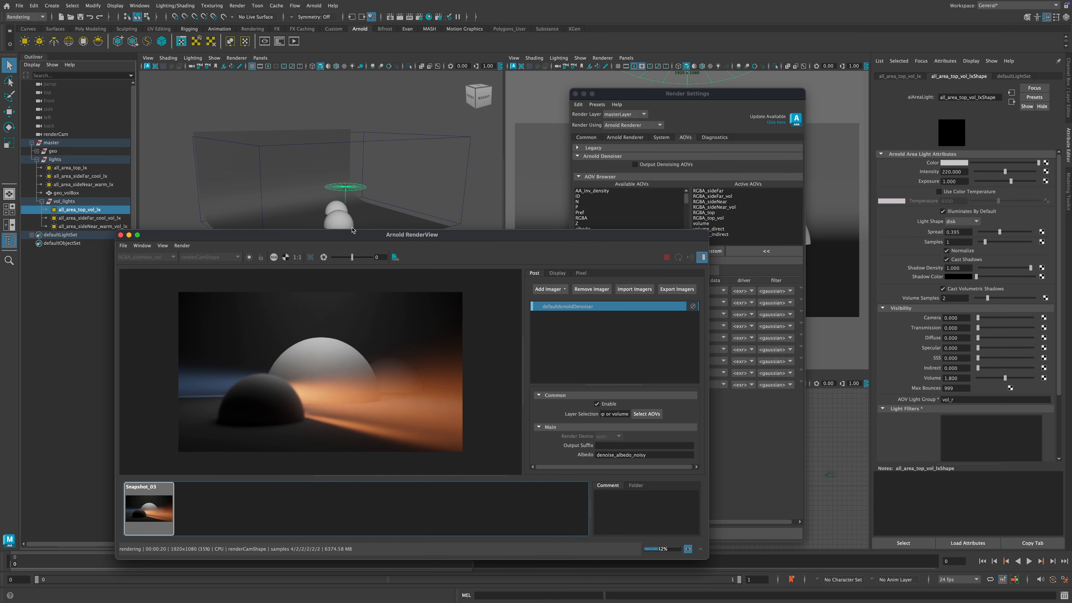
pyautogui.click(106, 217)
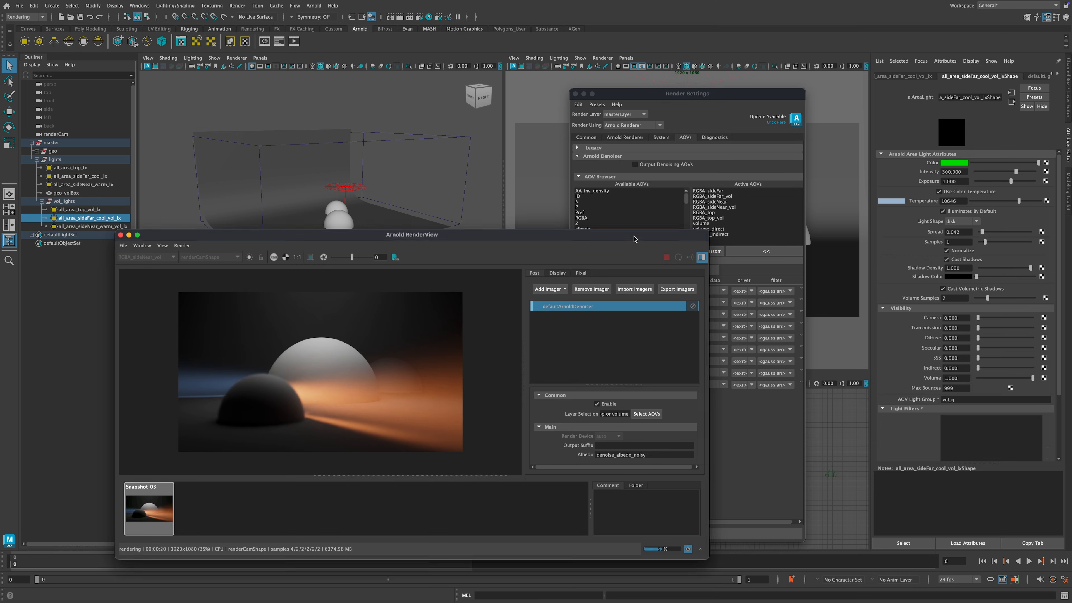
pyautogui.moveTo(638, 234); pyautogui.dragTo(637, 252)
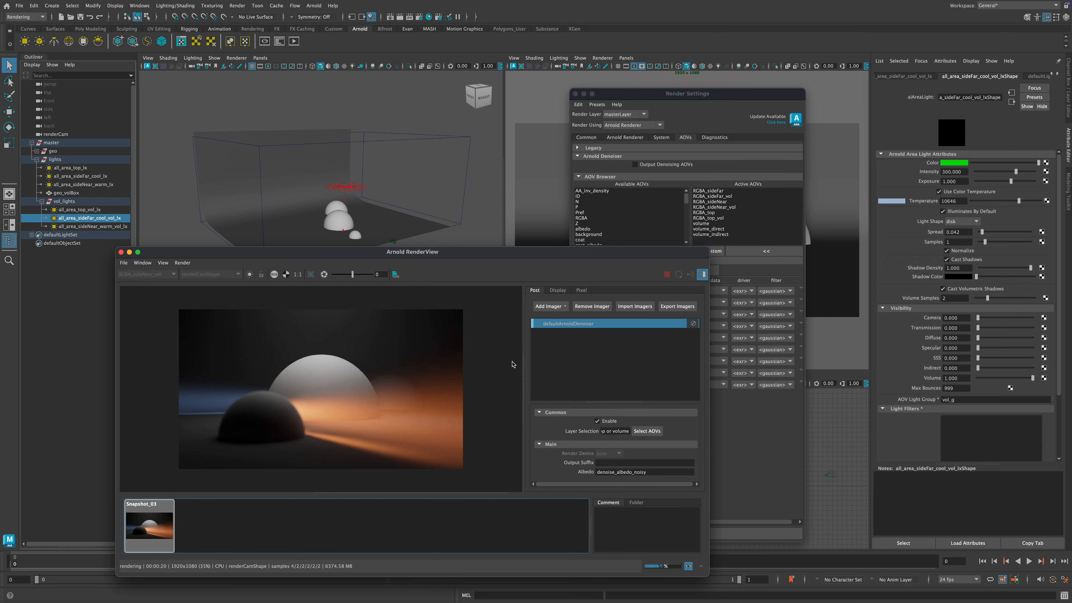
pyautogui.moveTo(414, 253); pyautogui.dragTo(408, 228)
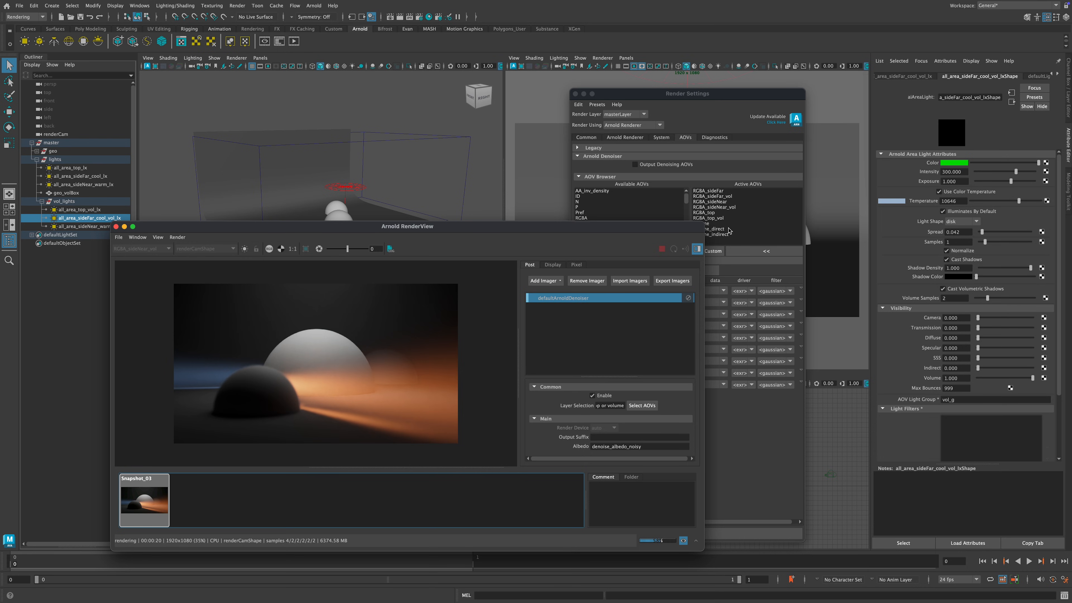
pyautogui.moveTo(503, 227); pyautogui.dragTo(513, 232)
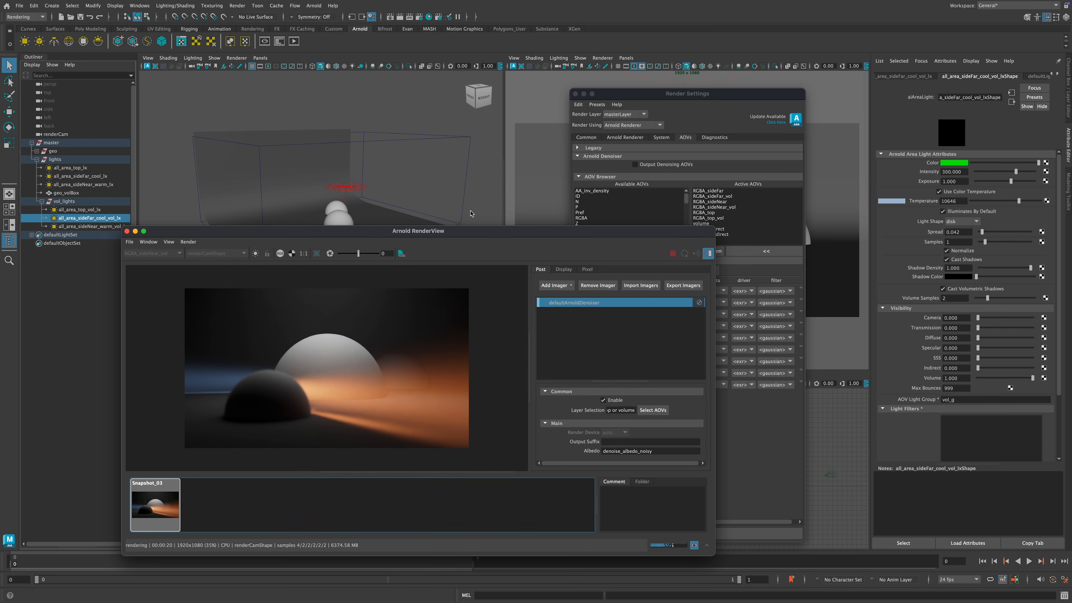
pyautogui.moveTo(460, 233); pyautogui.dragTo(427, 242)
pyautogui.click(106, 209)
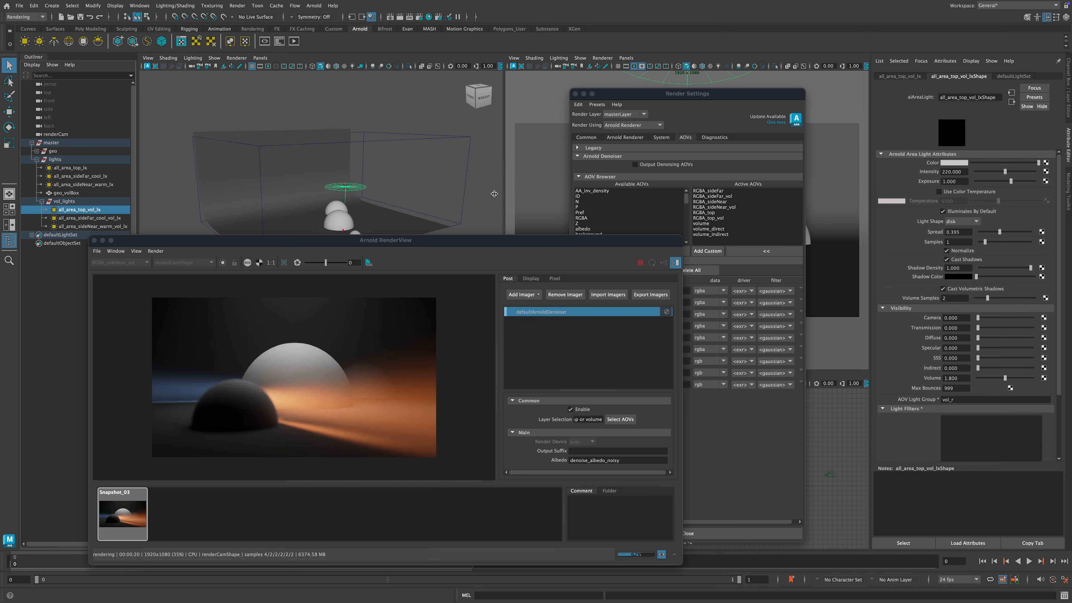
pyautogui.click(707, 251)
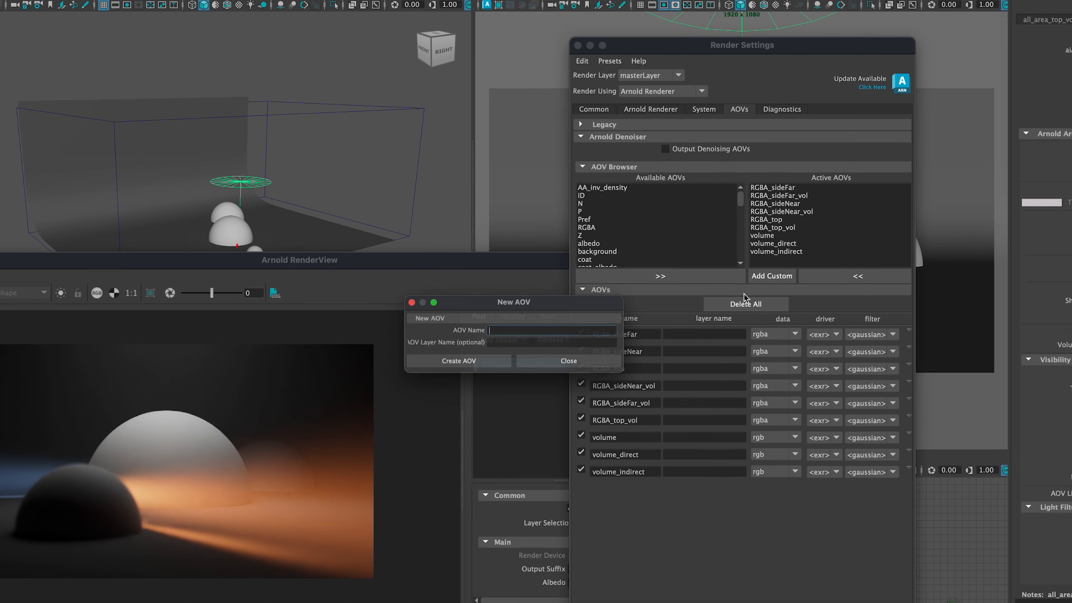
pyautogui.write('RGBA_')
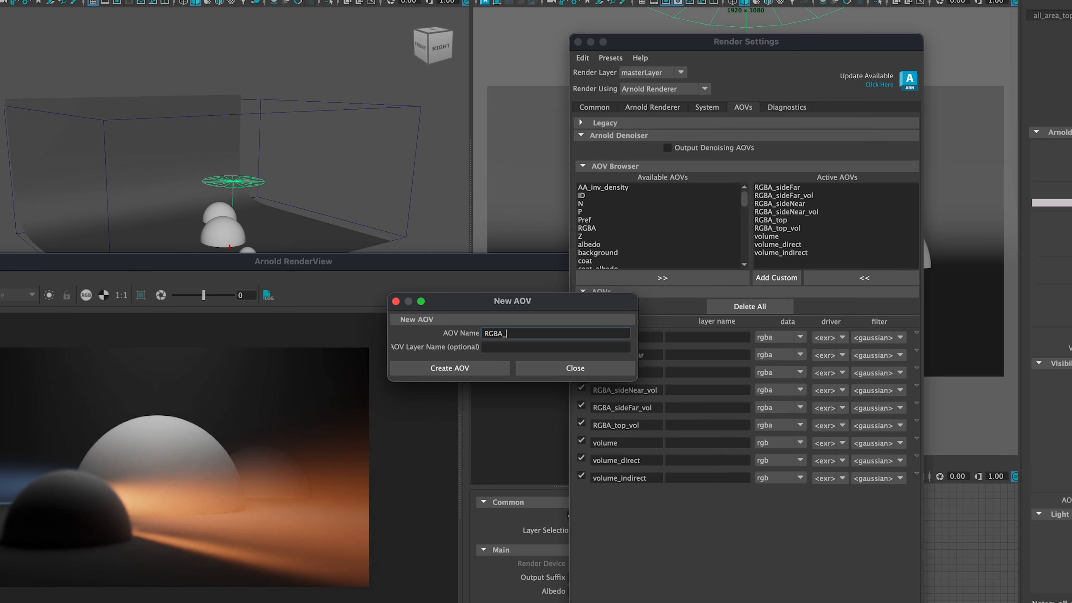
pyautogui.write('side')
pyautogui.press('BackSpace')
pyautogui.press('BackSpace')
pyautogui.press('BackSpace')
pyautogui.write('side')
pyautogui.press('BackSpace')
pyautogui.press('BackSpace')
pyautogui.press('BackSpace')
pyautogui.press('BackSpace')
pyautogui.write('sideNear')
pyautogui.click(575, 368)
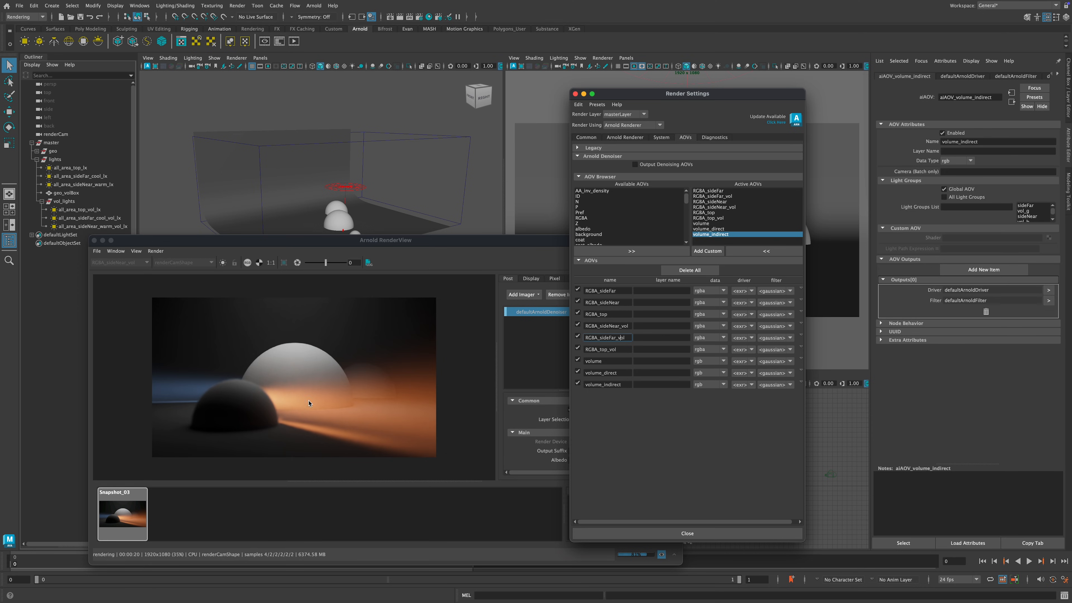
# Step: Examine the attributes of the active AOVs RGBA_sideFar_vol and RGBA_sideNear_vol
pyautogui.click(722, 196)
pyautogui.click(733, 207)
pyautogui.click(727, 196)
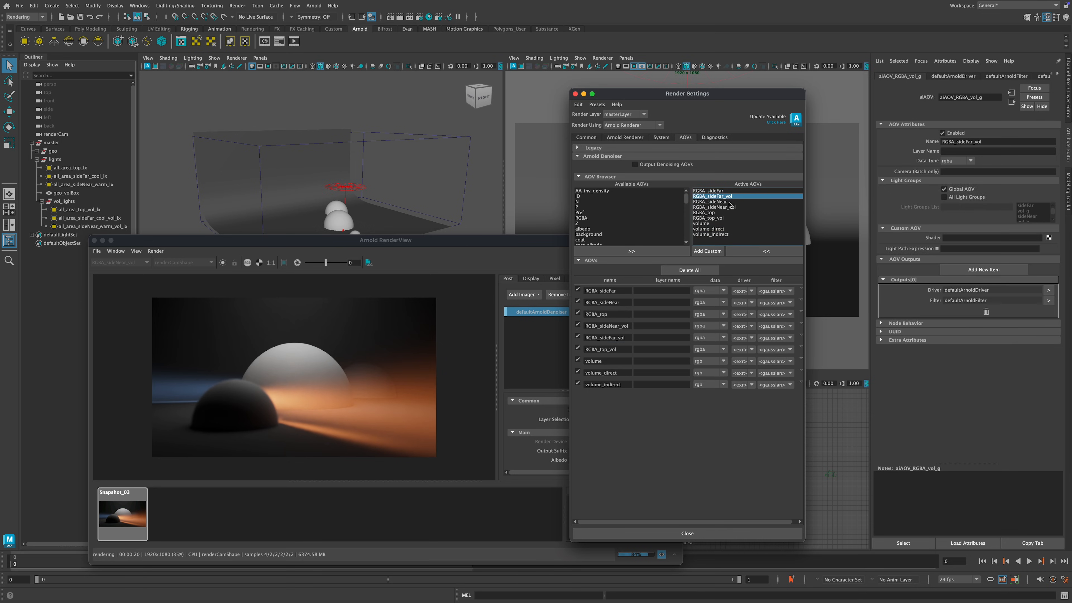
pyautogui.click(735, 208)
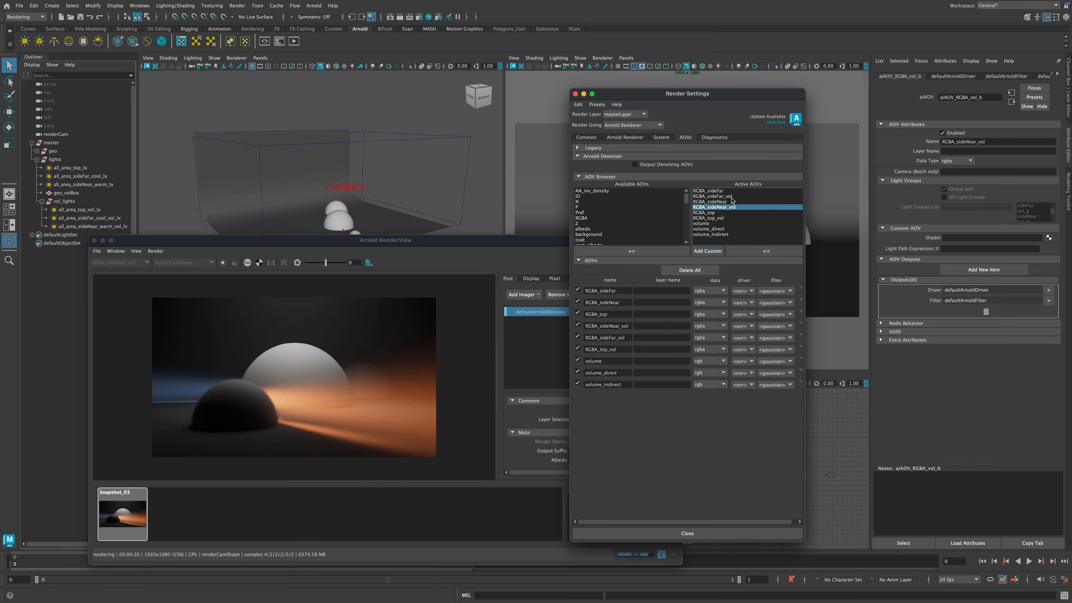
pyautogui.click(734, 197)
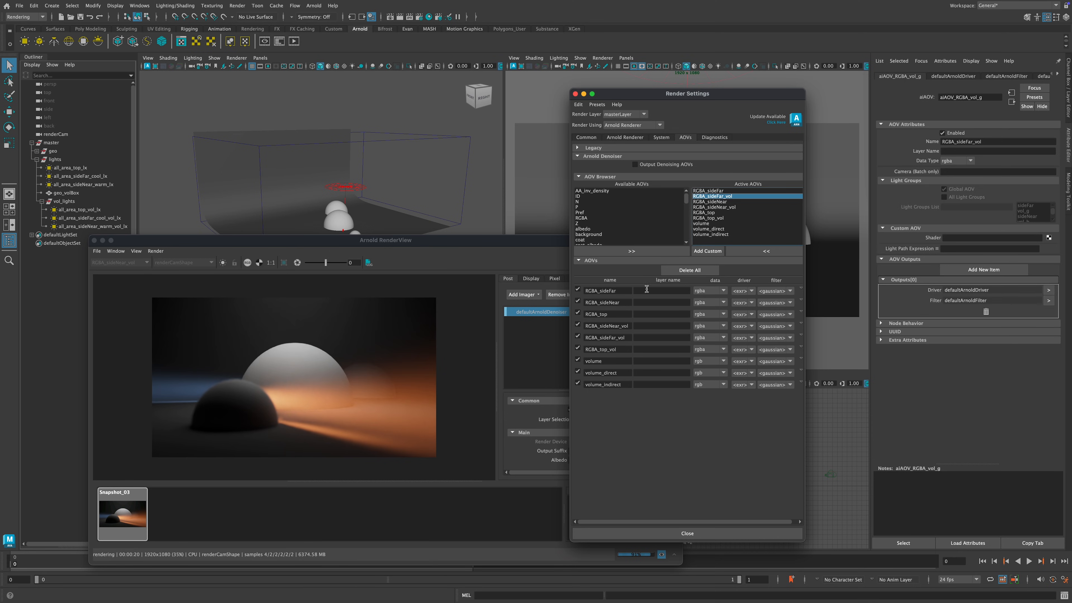
# Step: Check the AOV light group names assigned to the top, far-side and near-side lights outside the vol_lights group
pyautogui.click(91, 168)
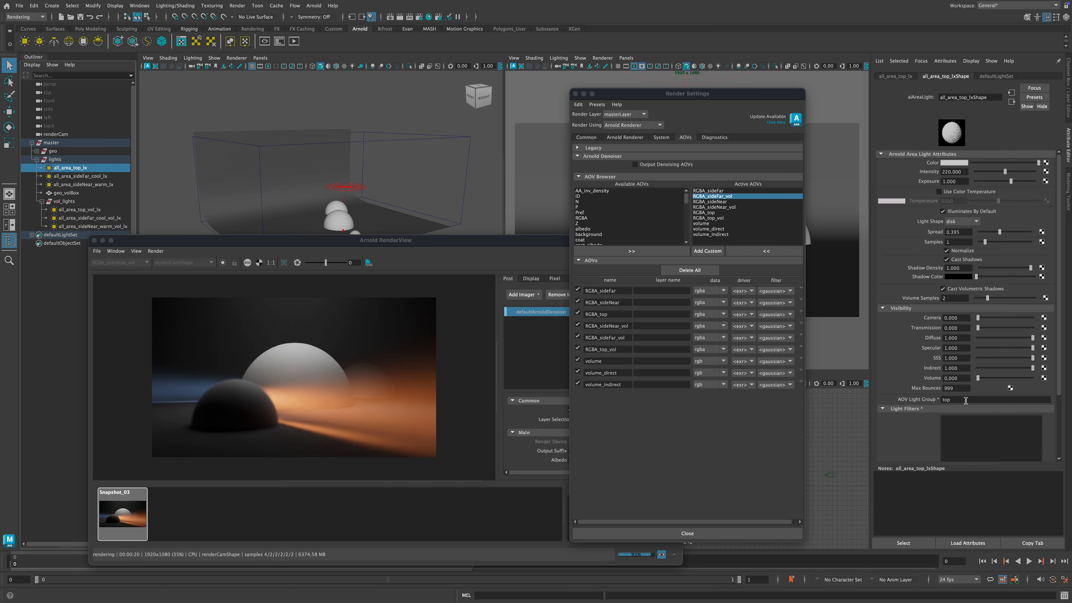
pyautogui.click(85, 176)
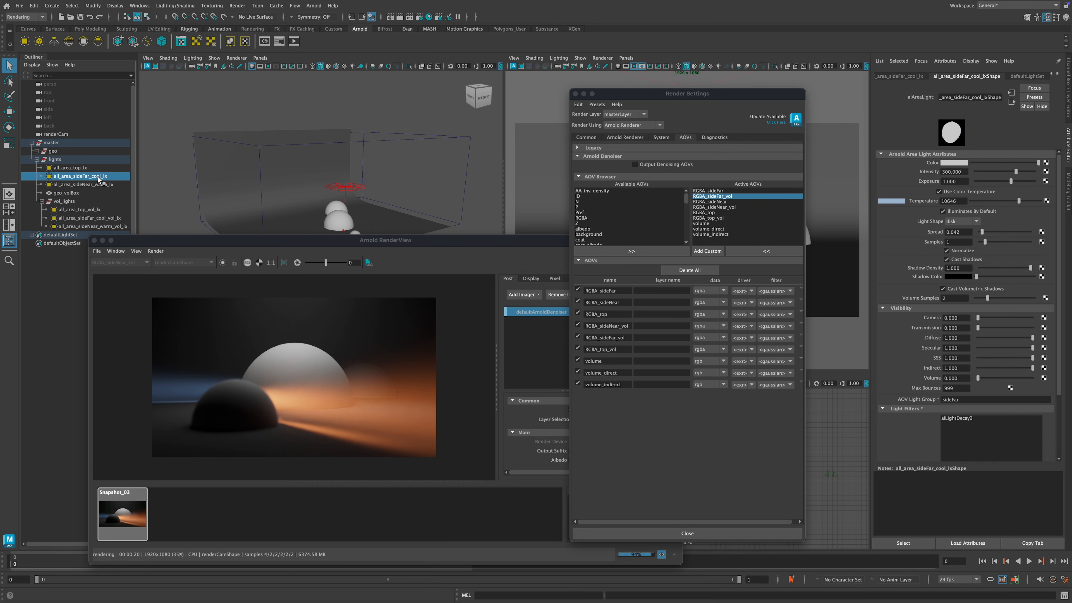
pyautogui.click(89, 185)
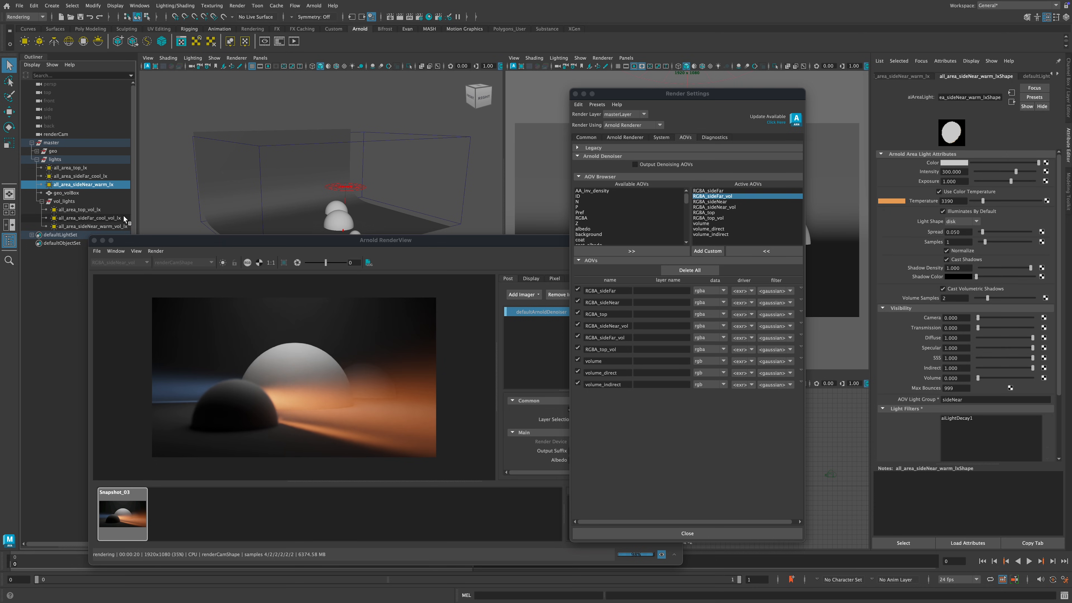
# Step: Replace the AOV light group name of the top volume light all_area_top_vol_lx
pyautogui.click(84, 211)
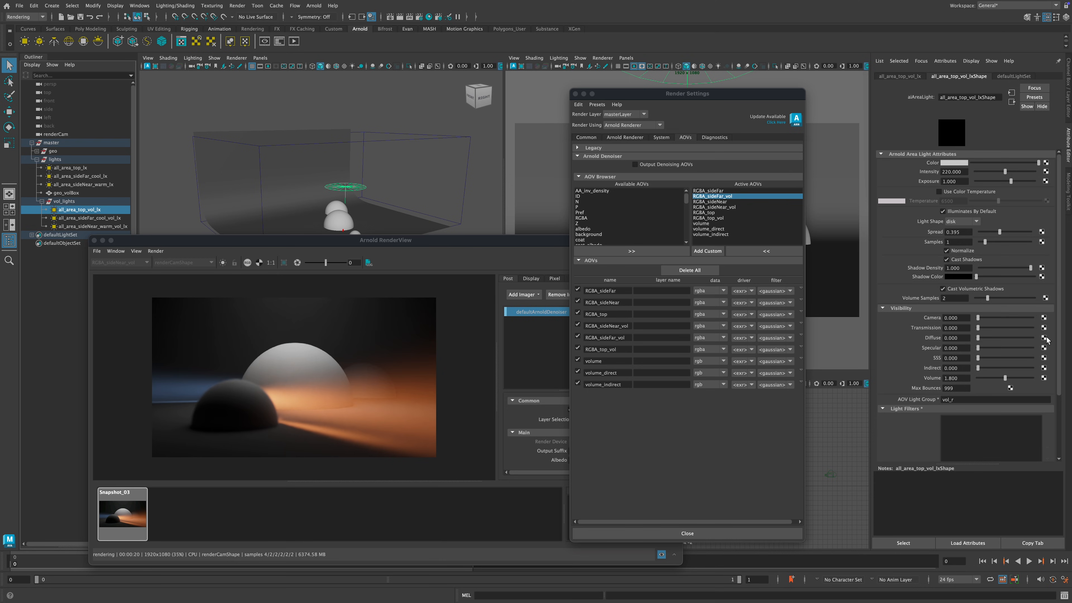
pyautogui.doubleClick(965, 399)
pyautogui.write('s')
pyautogui.press('capslock')
pyautogui.press('BackSpace')
pyautogui.press('BackSpace')
pyautogui.press('capslock')
pyautogui.write('T')
# Step: Set the AOV light group of the far-side volume light all_area_sideFar_cool_vol_lx to sideFar_vol
pyautogui.click(90, 218)
pyautogui.doubleClick(965, 400)
pyautogui.write('s')
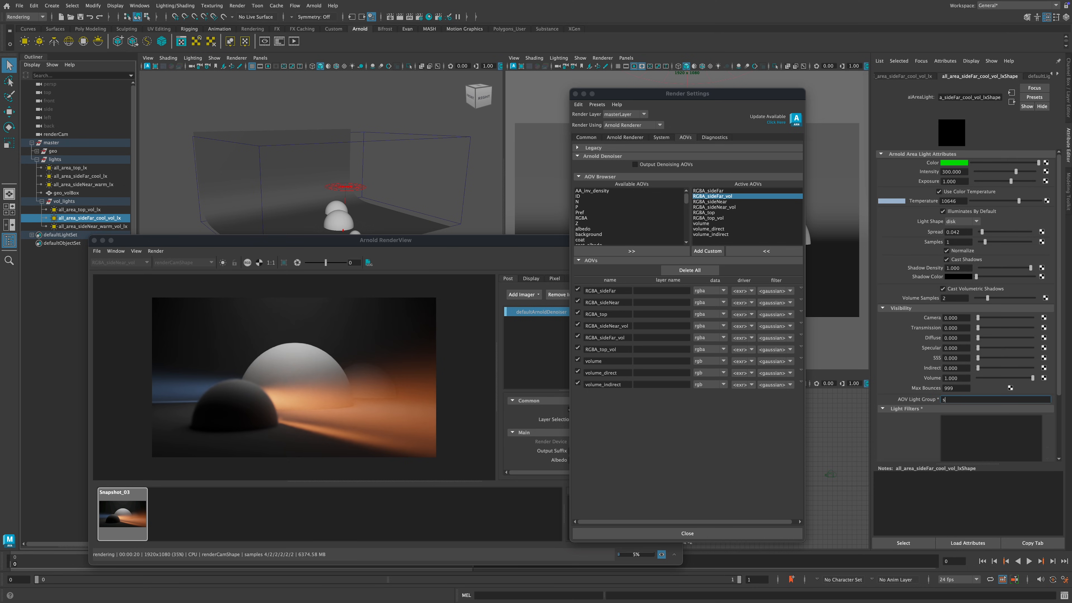
pyautogui.write('ideFar_vol')
# Step: Set the AOV light group of the near-side volume light all_area_sideNear_warm_vol_lx to sideNear_vol
pyautogui.click(108, 226)
pyautogui.doubleClick(973, 400)
pyautogui.write('sideNear_vol')
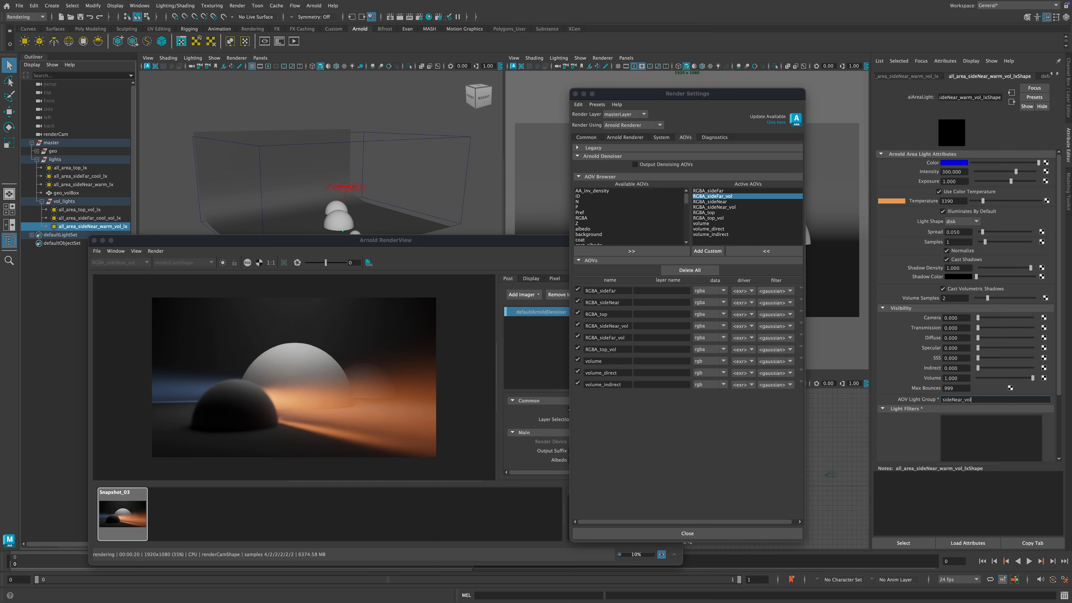
pyautogui.press('Return')
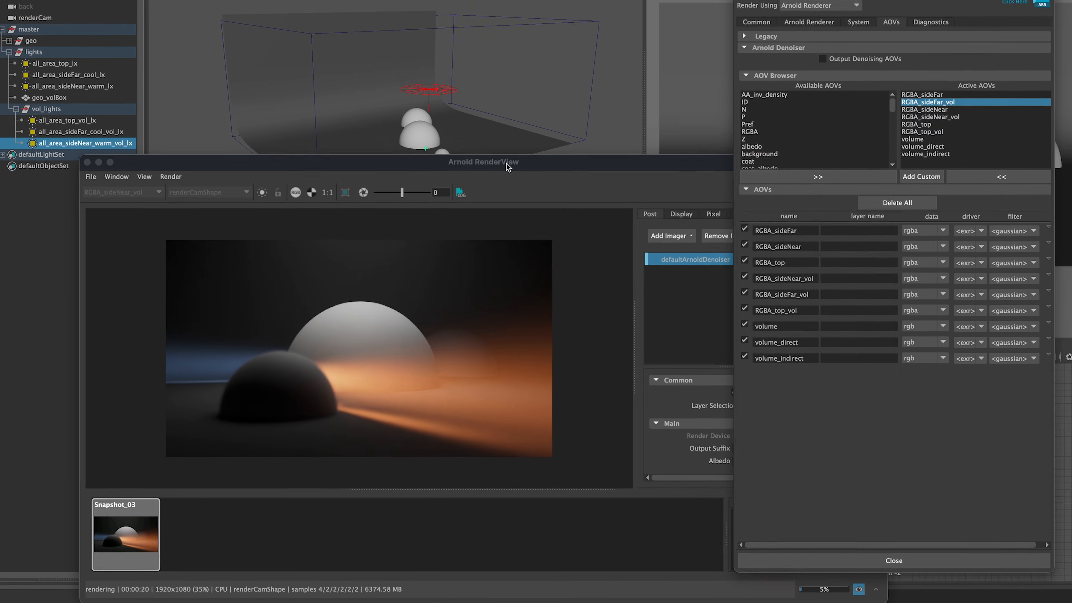
# Step: Switch the RenderView from the stored snapshot to the live render and view the RGBA_sideNear_vol, RGBA_sideFar_vol and RGBA_top_vol AOVs
pyautogui.moveTo(413, 233); pyautogui.dragTo(423, 211)
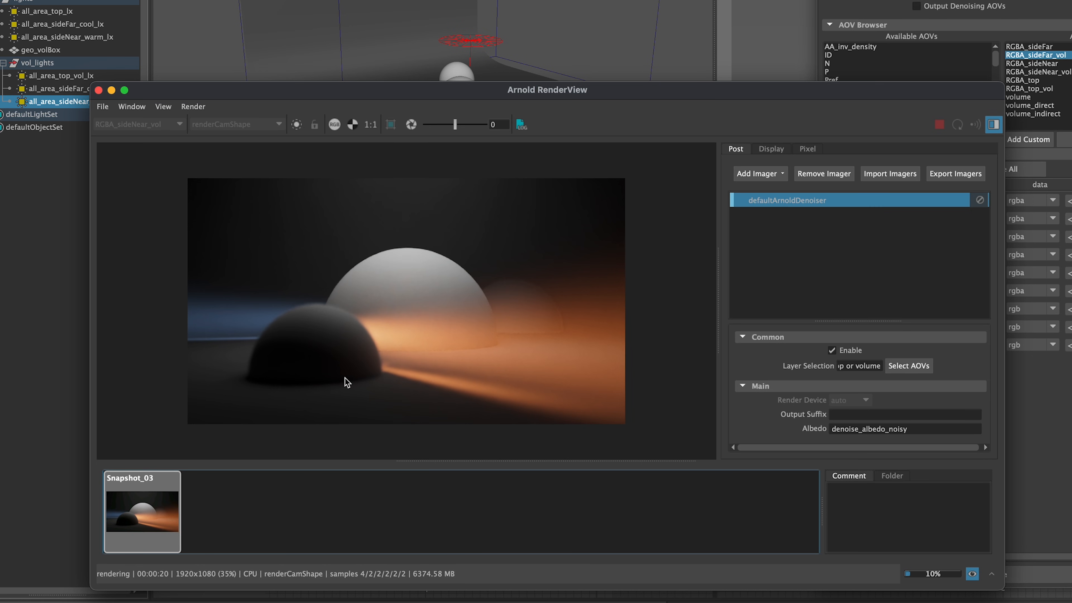
pyautogui.click(178, 511)
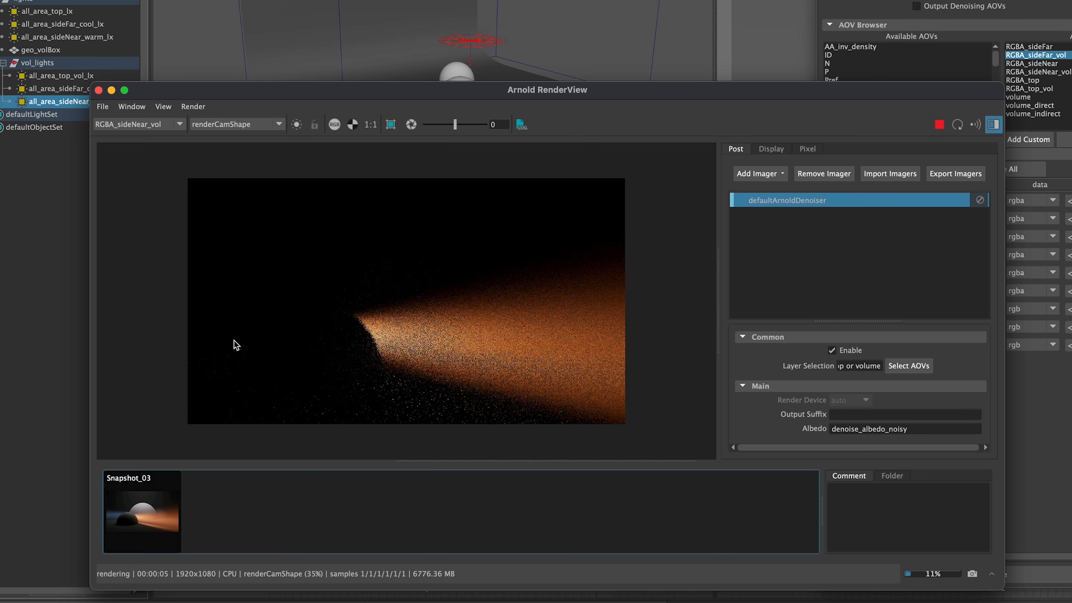
pyautogui.click(162, 126)
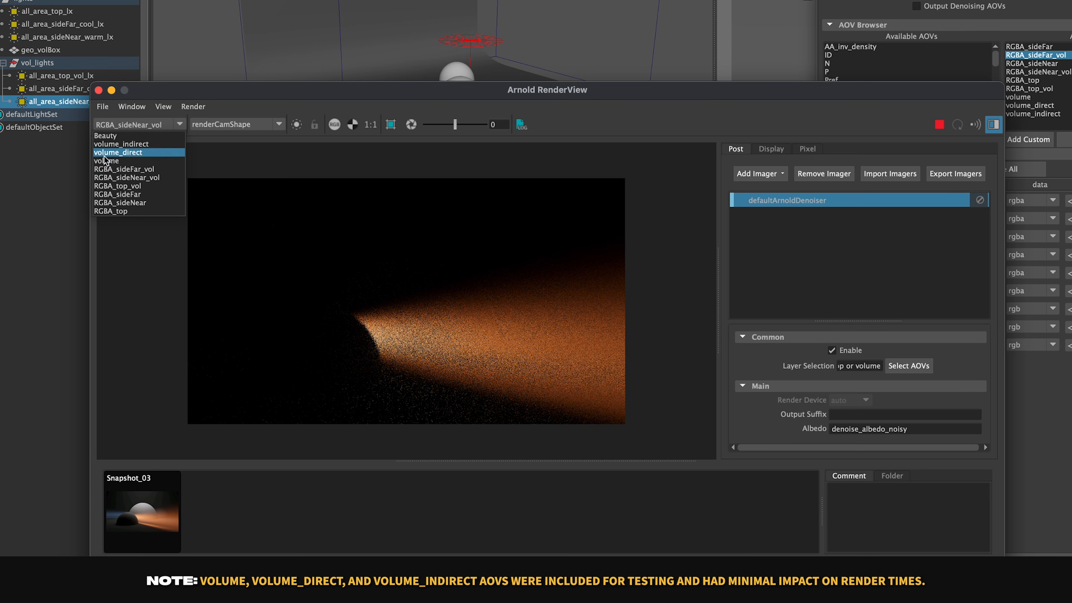
pyautogui.click(147, 179)
pyautogui.click(170, 123)
pyautogui.click(150, 168)
pyautogui.click(150, 170)
pyautogui.click(179, 123)
pyautogui.click(155, 186)
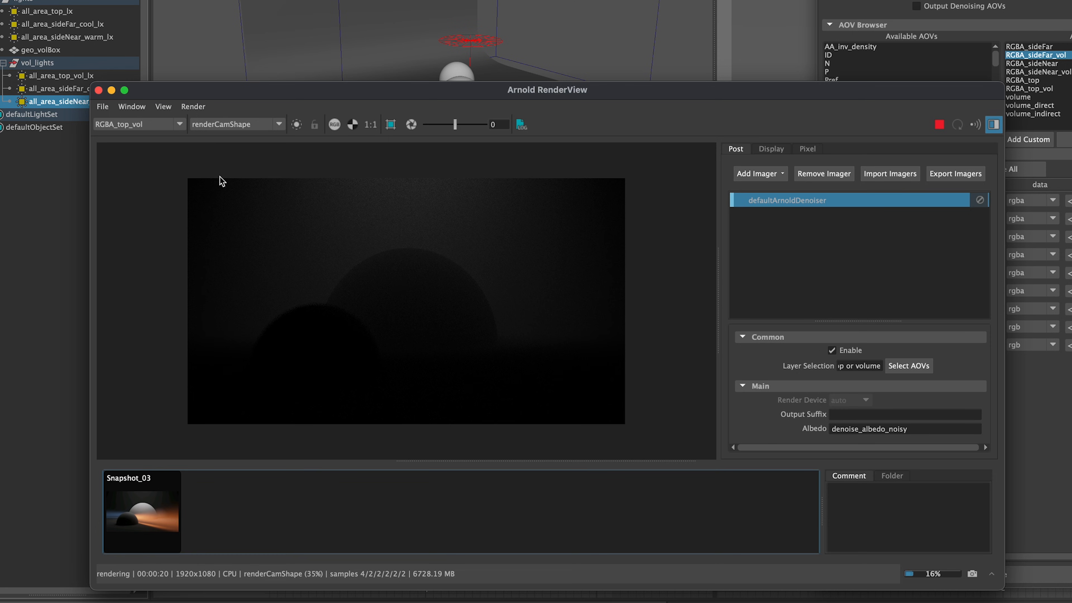
# Step: View the RGBA_sideFar and RGBA_sideNear AOVs of the live render in the RenderView
pyautogui.moveTo(176, 83); pyautogui.dragTo(185, 47)
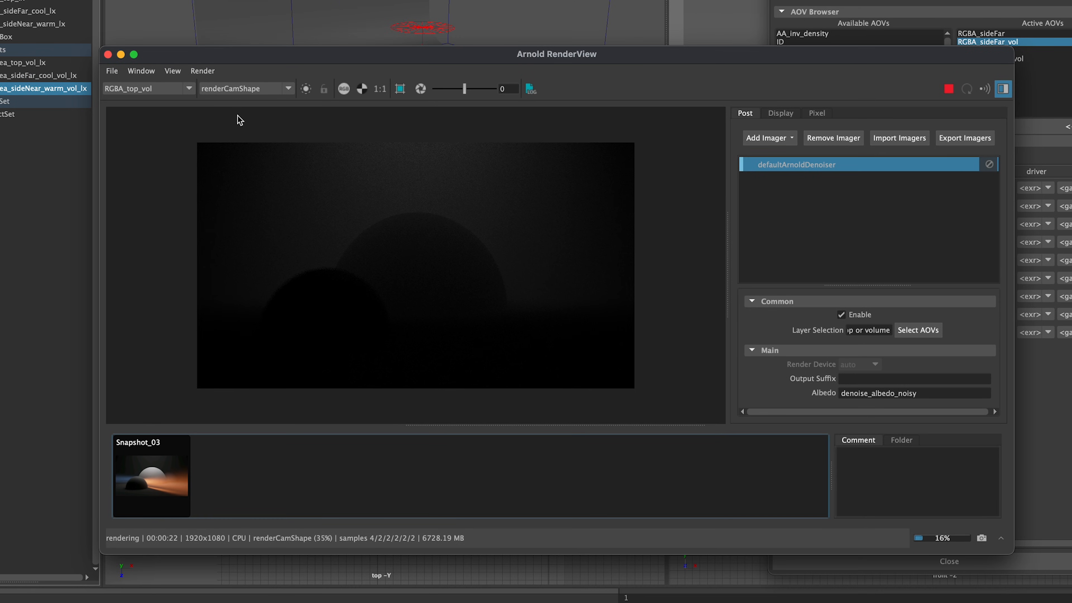
pyautogui.click(170, 89)
pyautogui.click(135, 158)
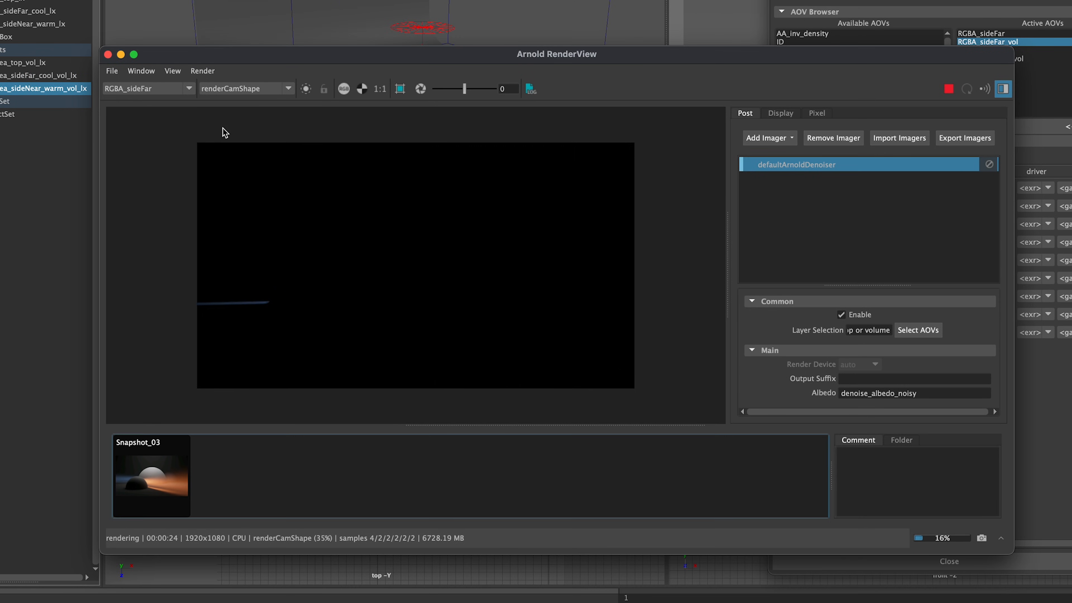
pyautogui.click(160, 90)
pyautogui.click(162, 167)
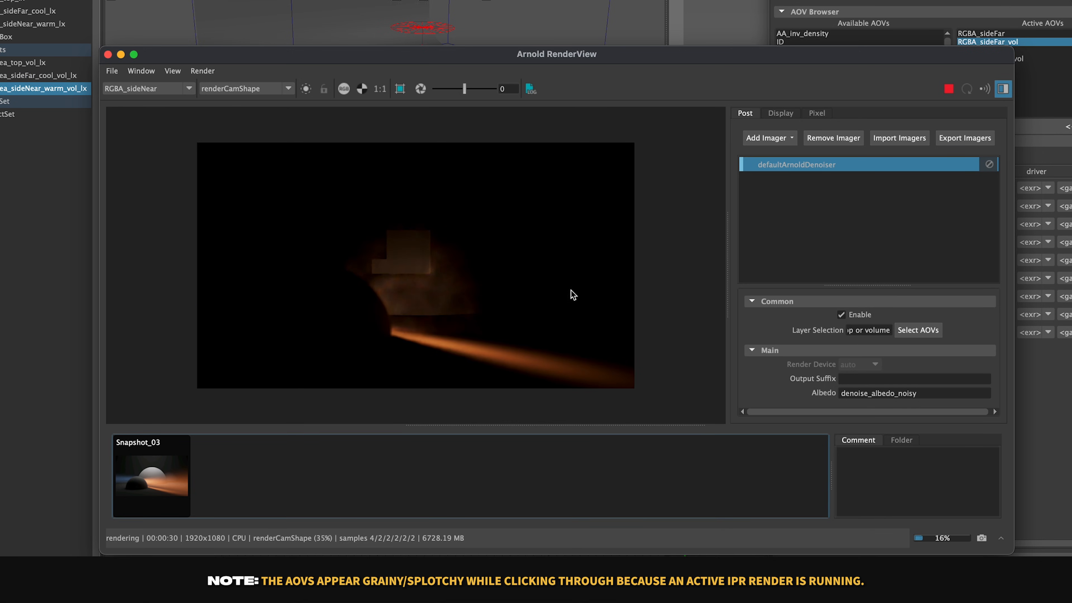
# Step: View the RGBA_top AOV of the live render in the RenderView and return to the Beauty pass
pyautogui.click(170, 89)
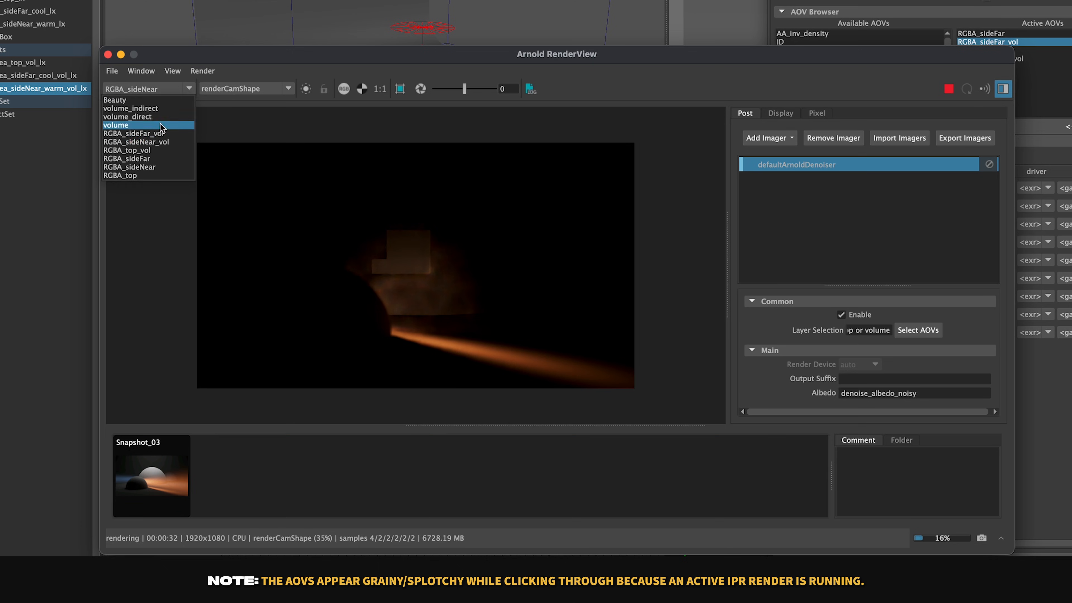
pyautogui.click(143, 175)
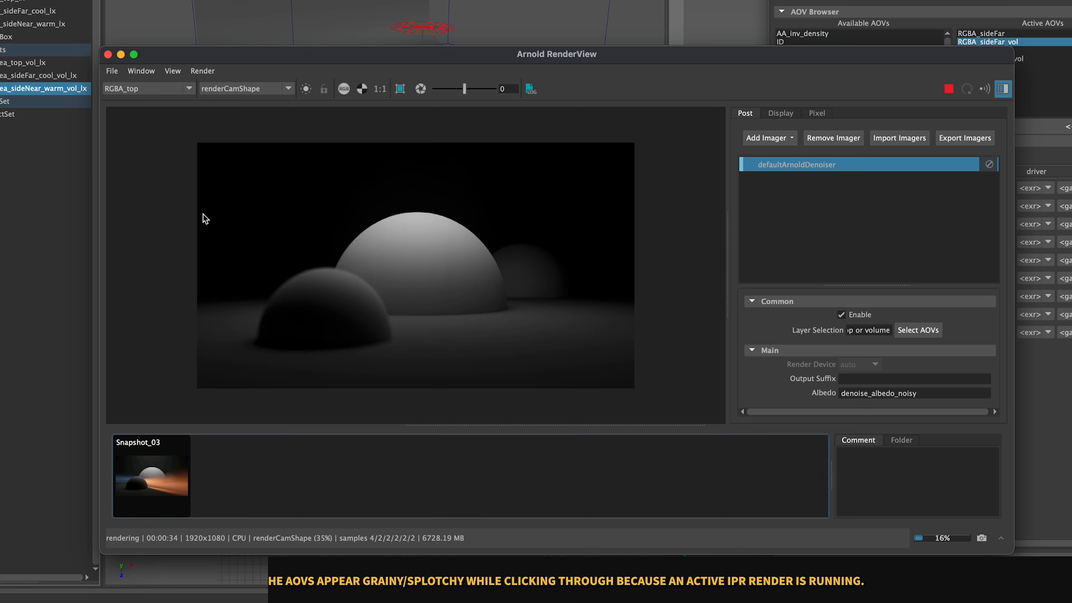
pyautogui.click(170, 88)
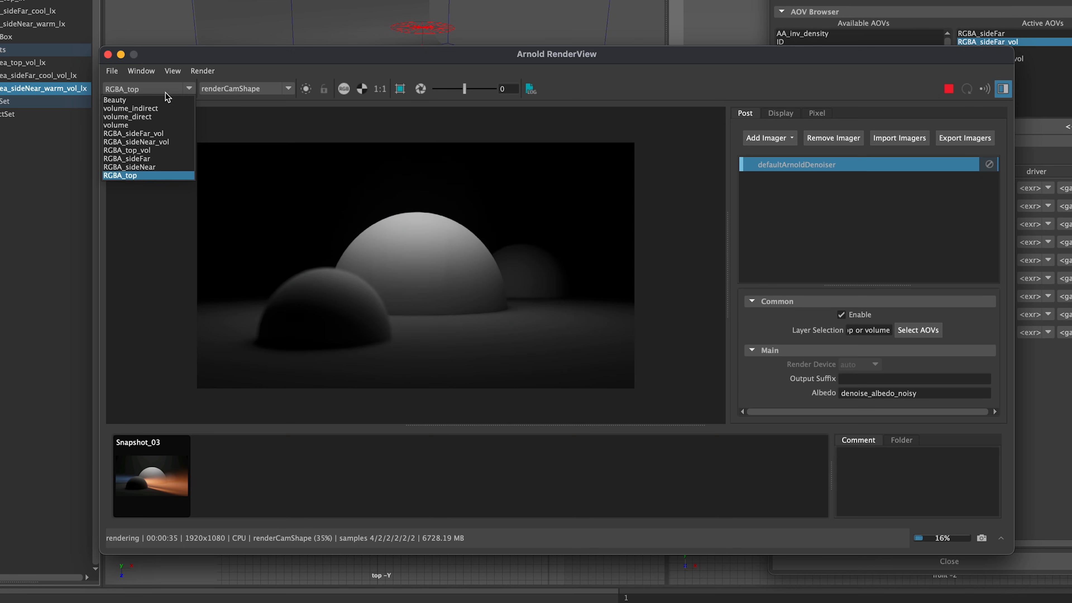
pyautogui.click(144, 170)
pyautogui.click(176, 88)
pyautogui.click(154, 98)
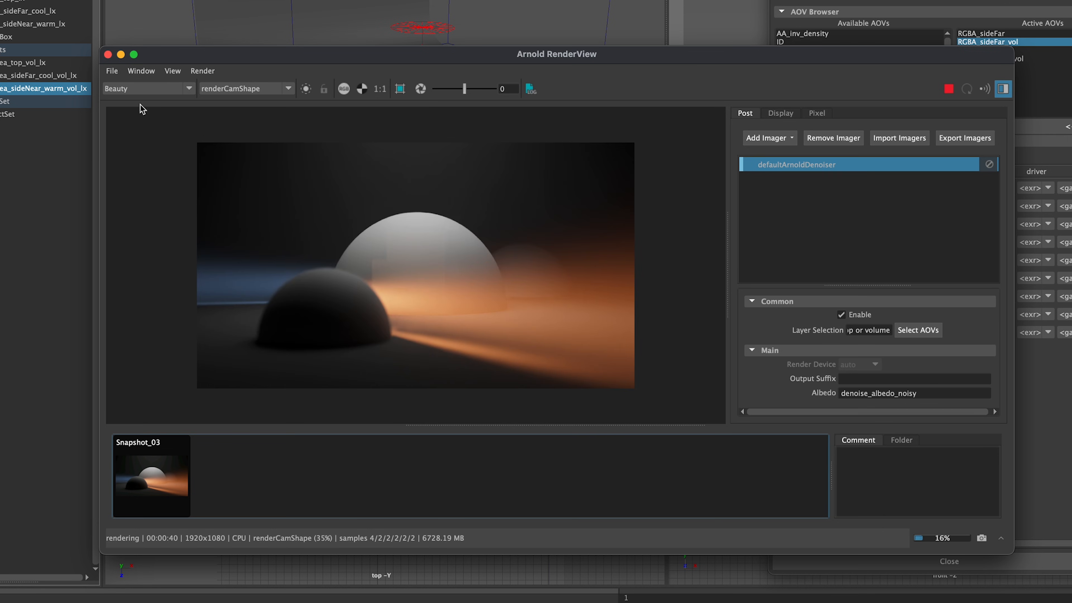
# Step: View the RGBA_sideFar_vol and RGBA_sideNear_vol AOVs of the live render
pyautogui.click(147, 91)
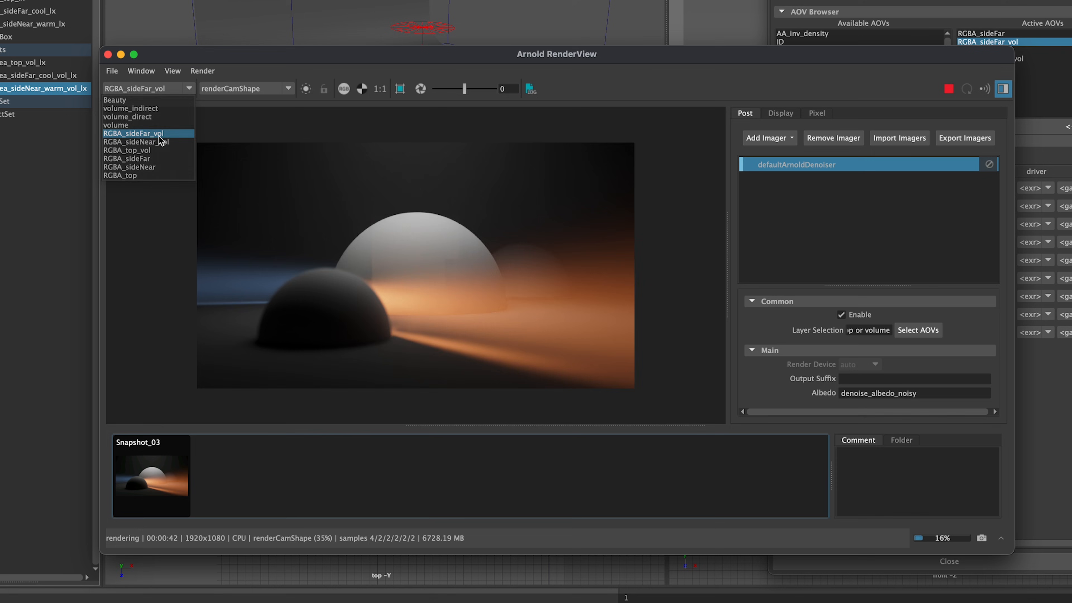
pyautogui.click(163, 134)
pyautogui.click(168, 91)
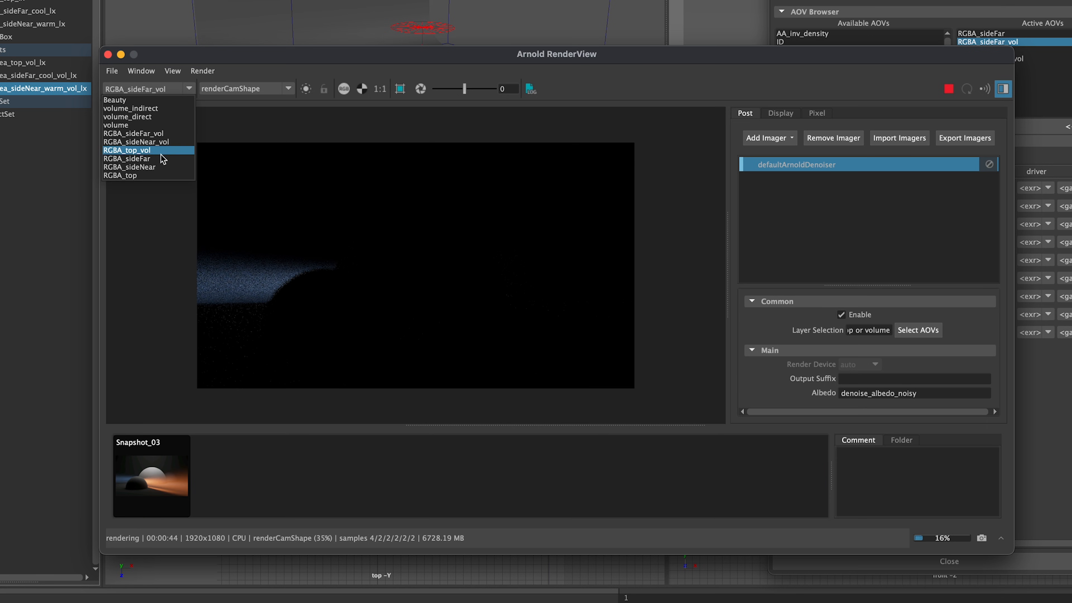
pyautogui.click(159, 148)
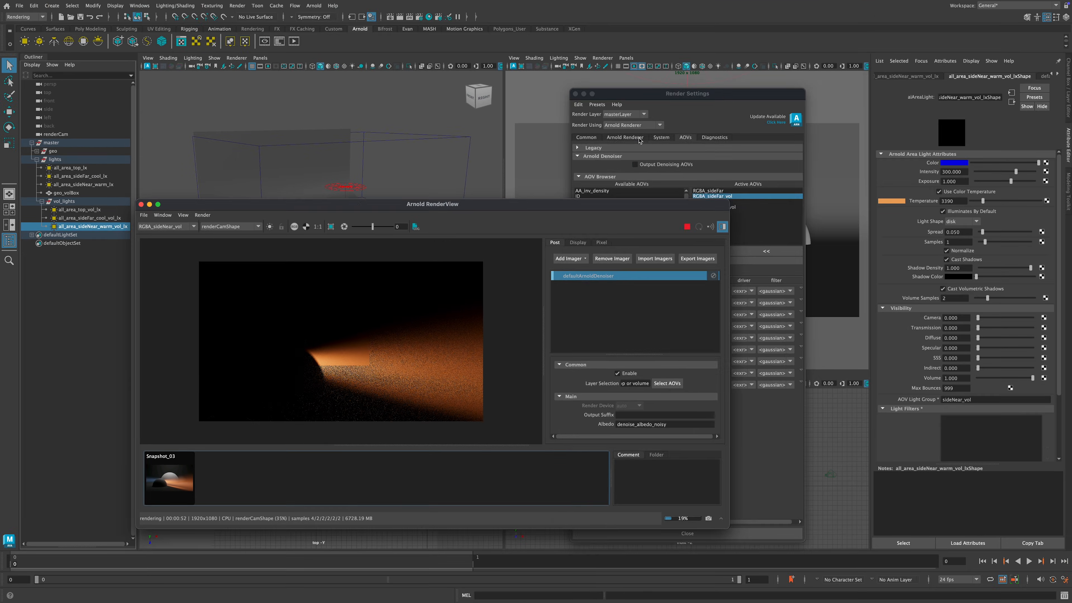
# Step: Show the Environment atmosphere setting in the Arnold render settings and open the volBox_mat volume material assigned to geo_volBox
pyautogui.click(716, 63)
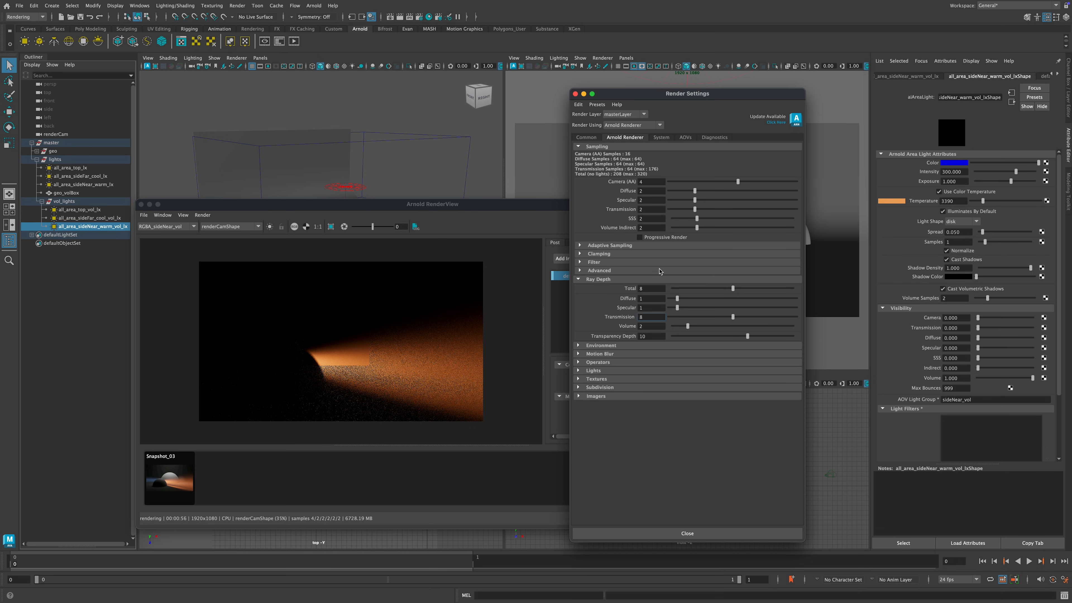
pyautogui.click(603, 345)
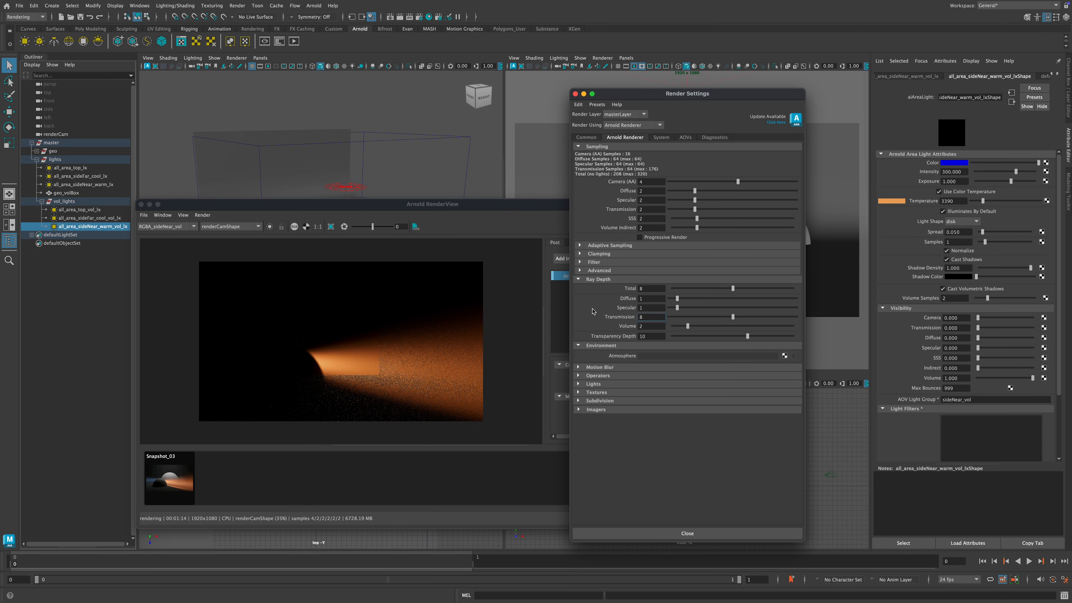
pyautogui.click(414, 147)
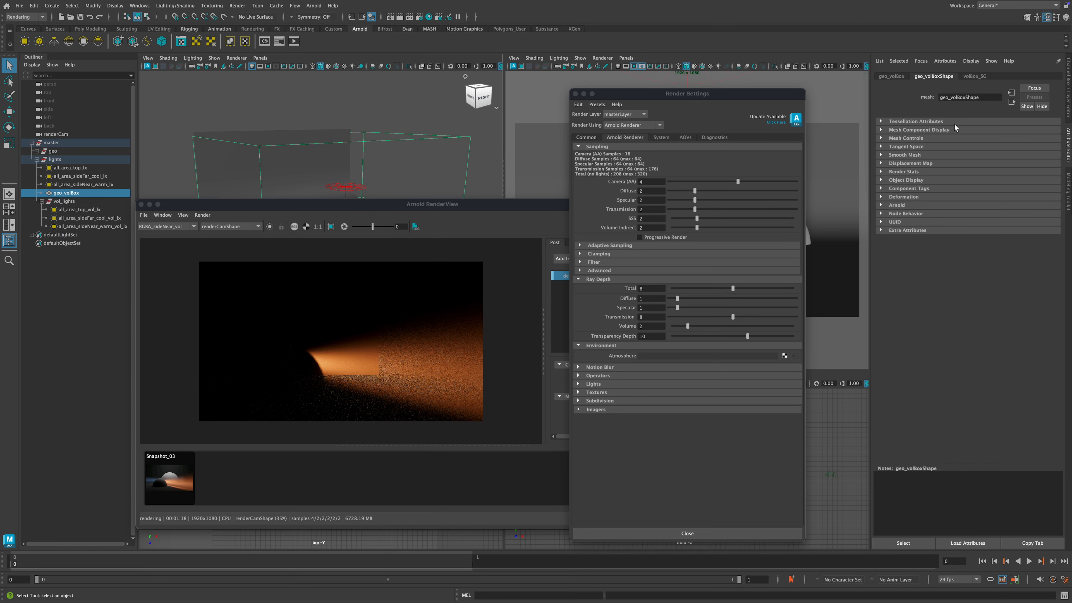
pyautogui.click(975, 77)
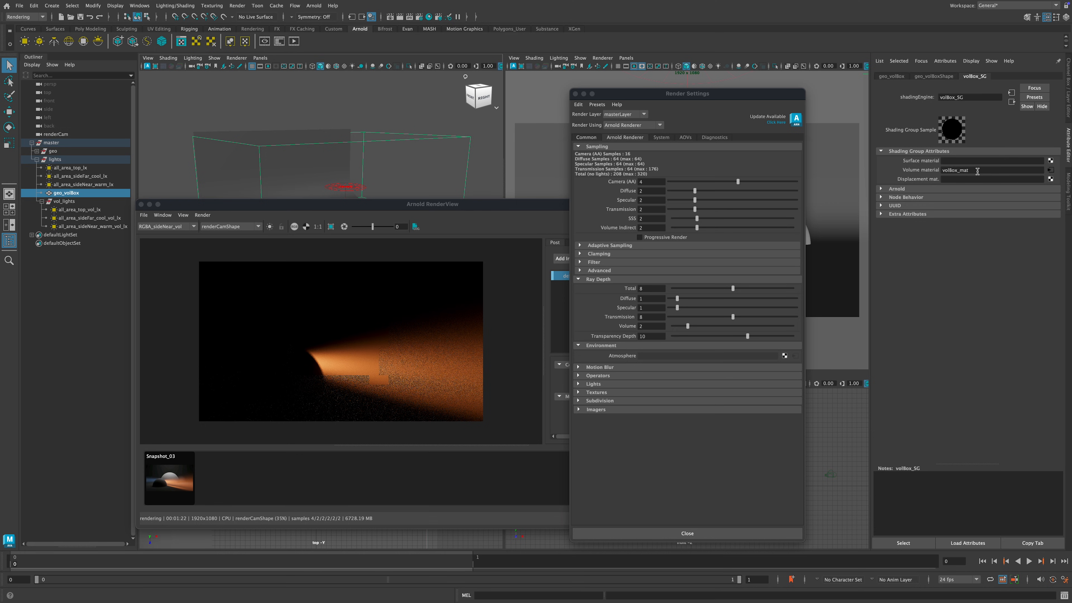
pyautogui.click(1051, 170)
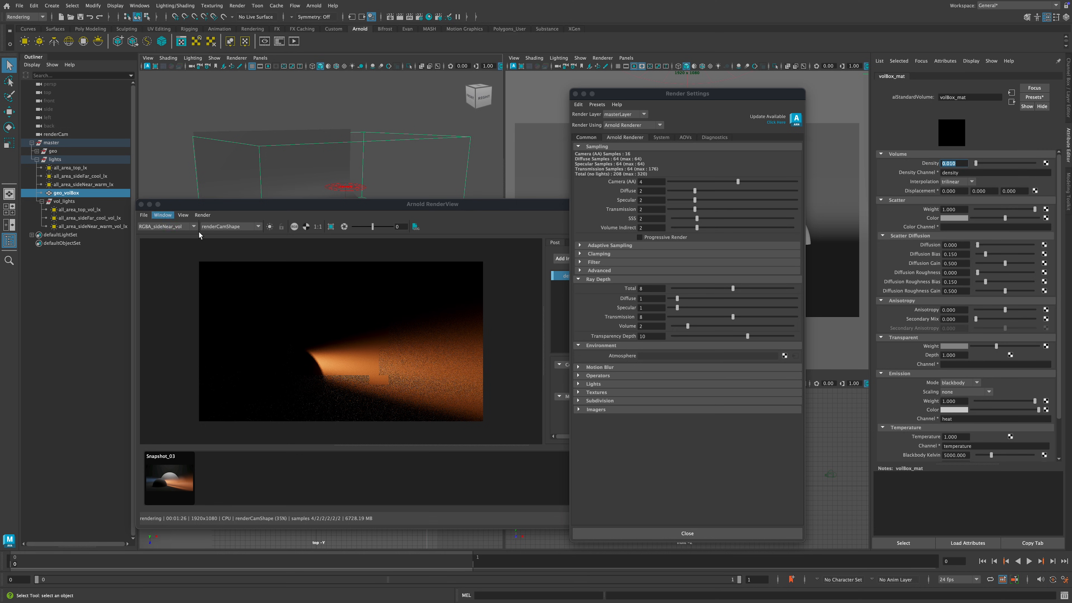
# Step: Compare the combined volume AOV with the RGBA_sideNear light group AOV in the RenderView
pyautogui.click(178, 261)
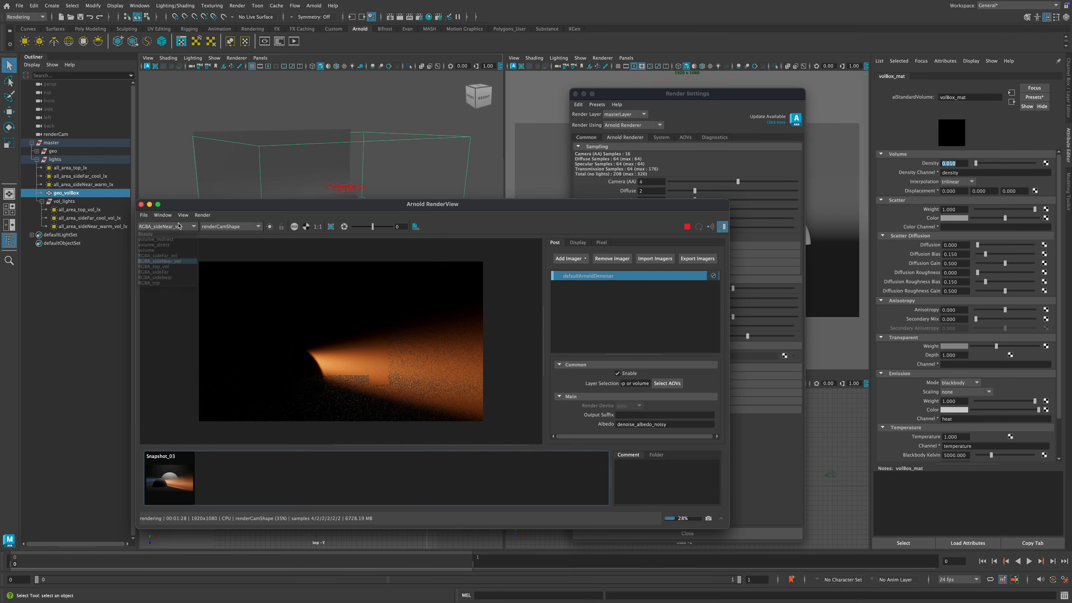
pyautogui.click(178, 226)
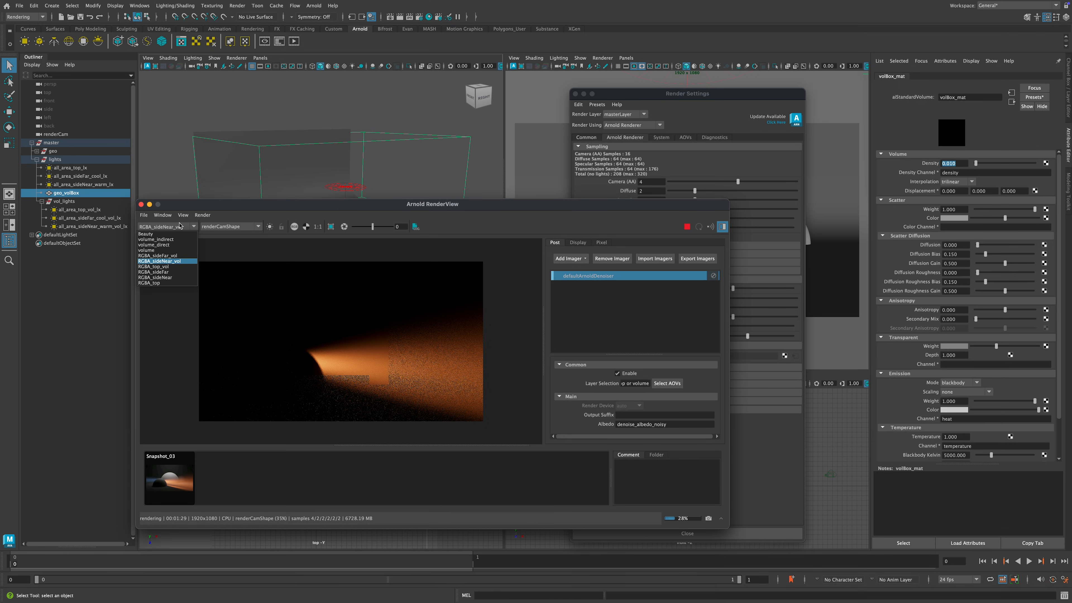
pyautogui.click(161, 252)
pyautogui.click(173, 228)
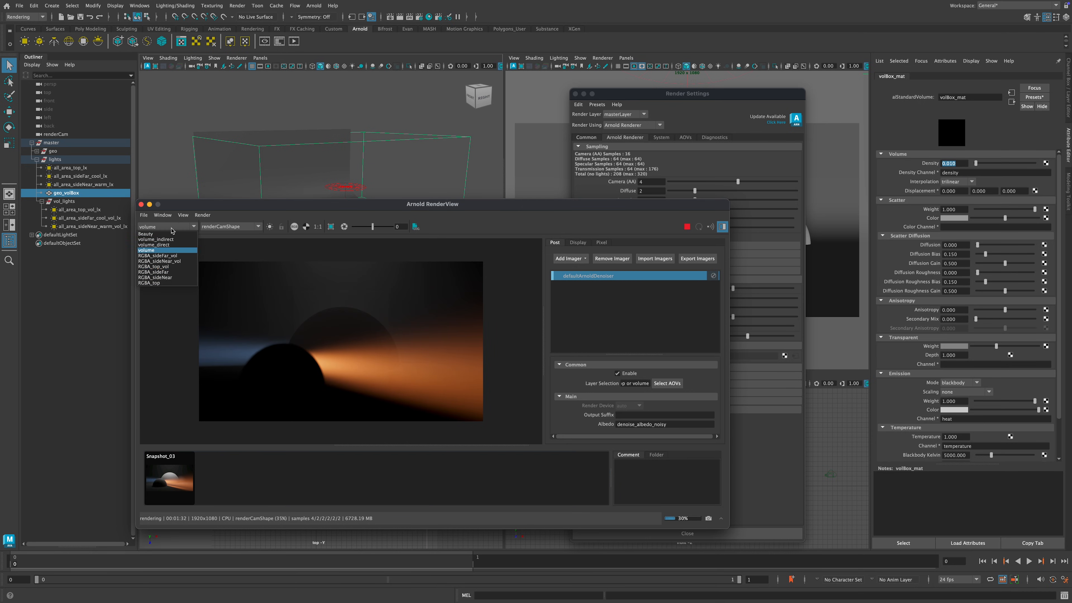
pyautogui.click(176, 277)
pyautogui.click(186, 229)
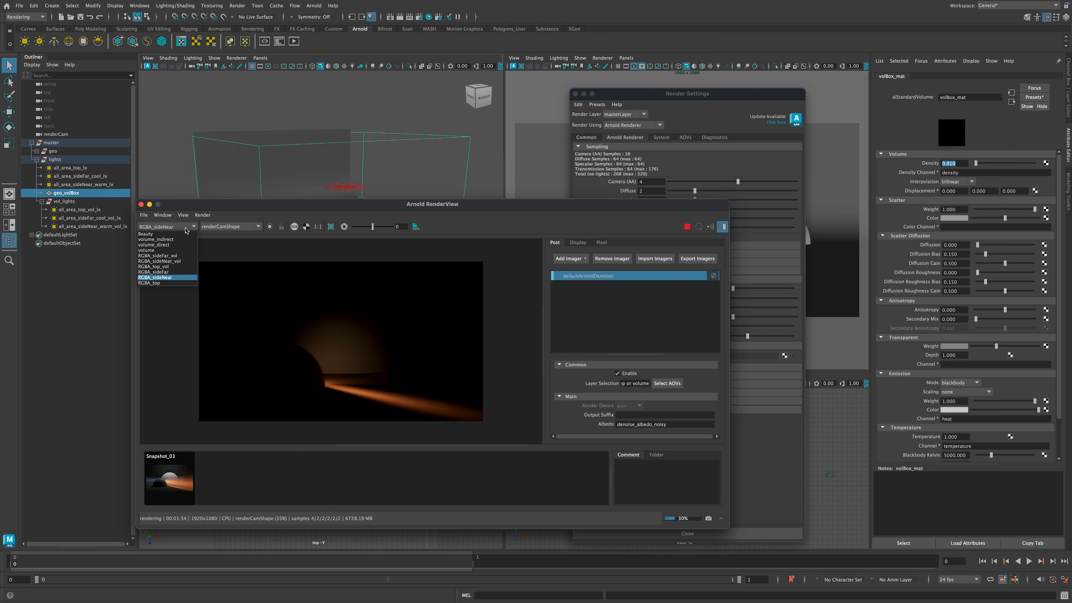
pyautogui.click(166, 251)
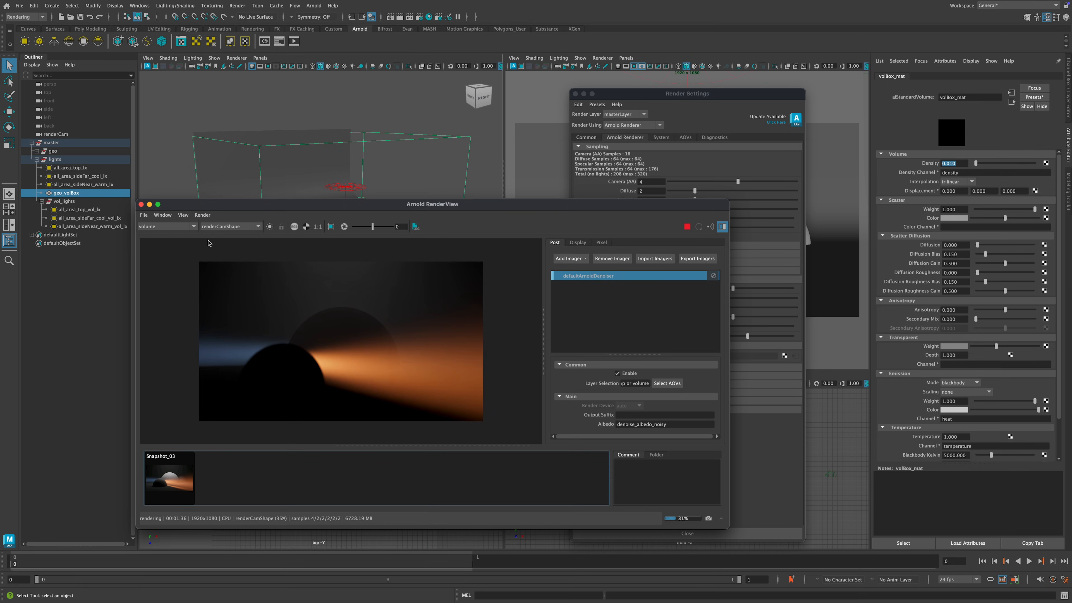
pyautogui.click(165, 228)
pyautogui.click(177, 228)
pyautogui.click(179, 230)
pyautogui.click(178, 230)
pyautogui.click(178, 228)
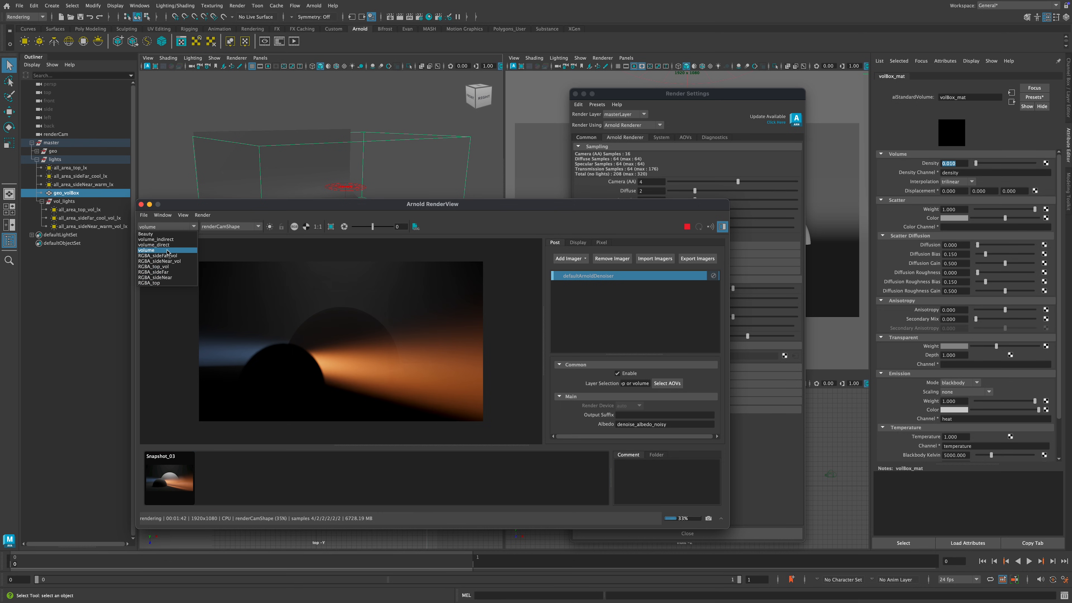
pyautogui.click(179, 228)
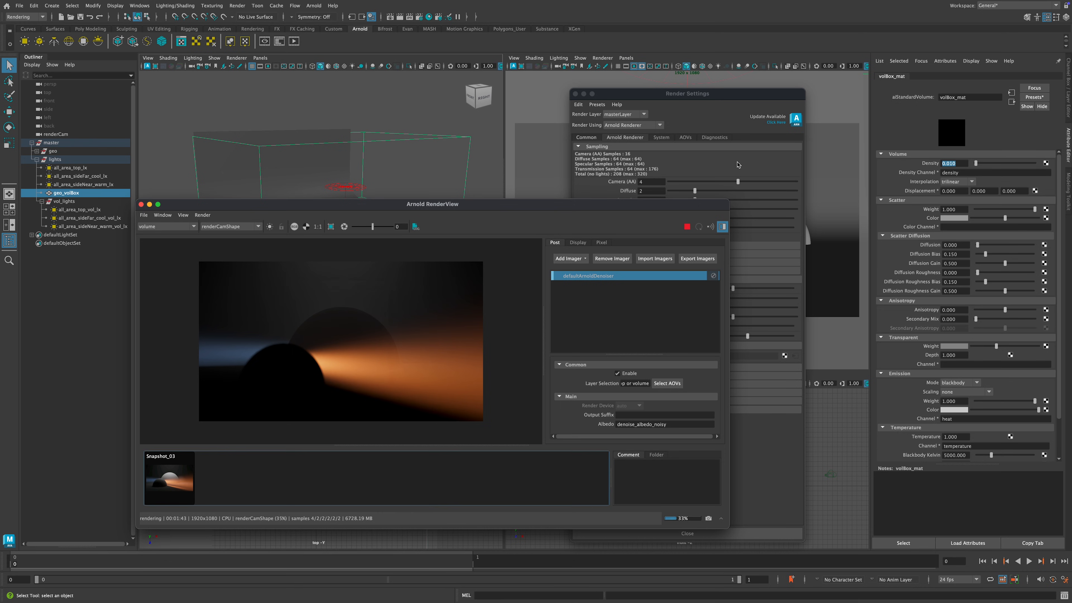
# Step: Examine the list of available AOVs in the AOV Browser of the render settings for the volume entries
pyautogui.click(685, 138)
pyautogui.scroll(-8, 605, 231)
pyautogui.scroll(10, 608, 230)
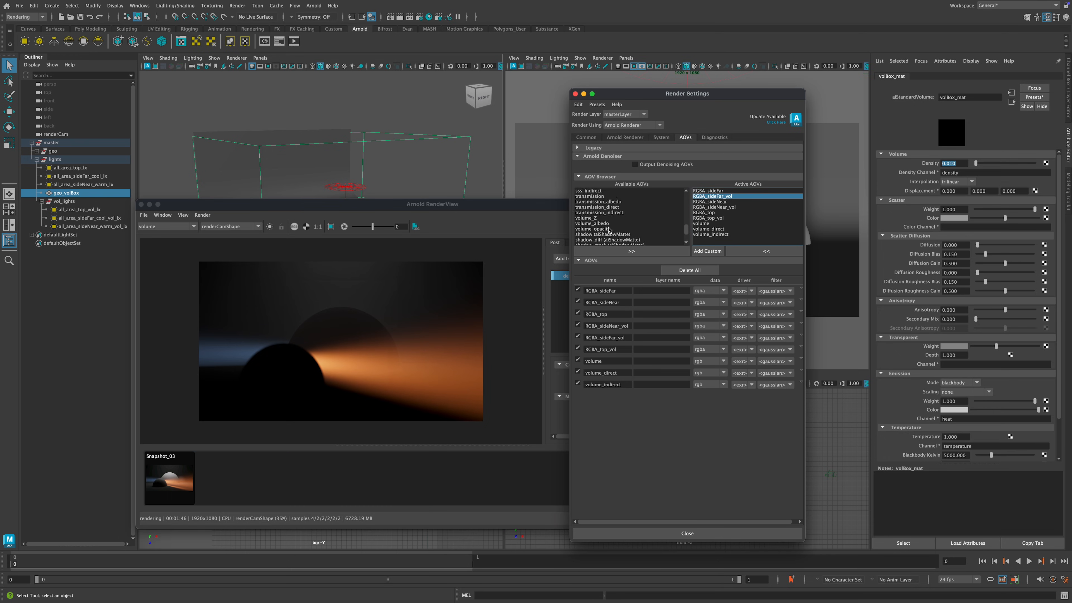
pyautogui.scroll(-12, 614, 227)
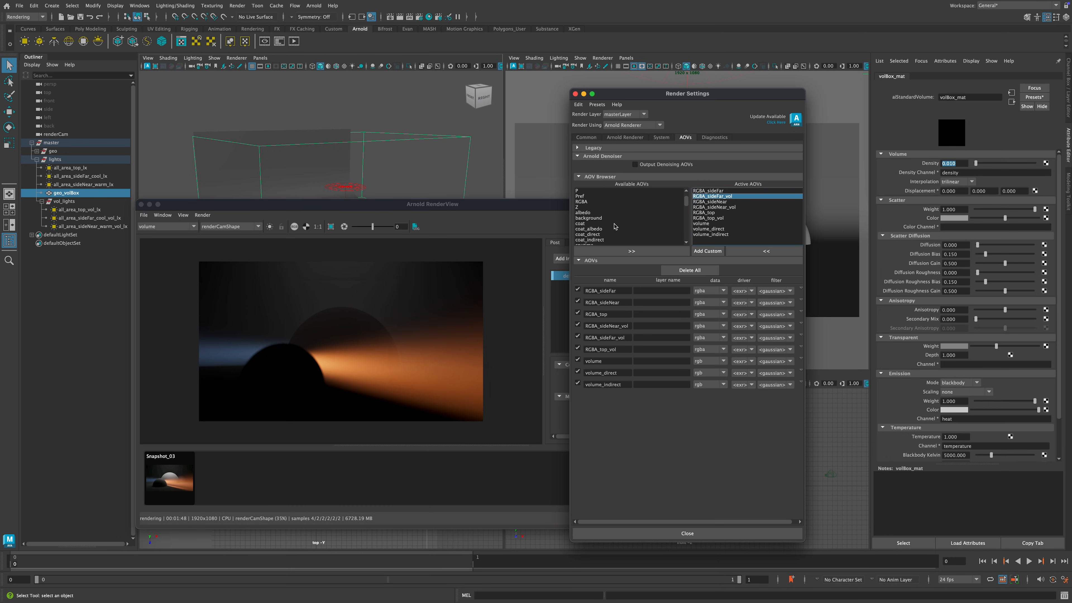
pyautogui.scroll(3, 615, 226)
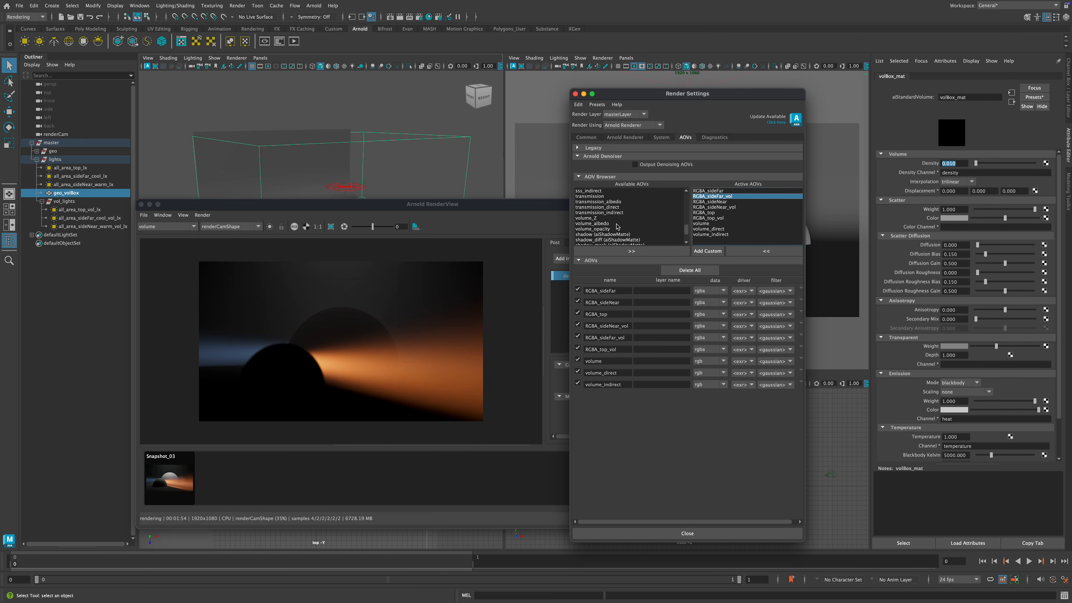
pyautogui.scroll(-1, 617, 221)
pyautogui.scroll(1, 621, 220)
# Step: Compare the volume_indirect and volume_direct AOVs in the RenderView and return to the combined volume AOV
pyautogui.click(167, 229)
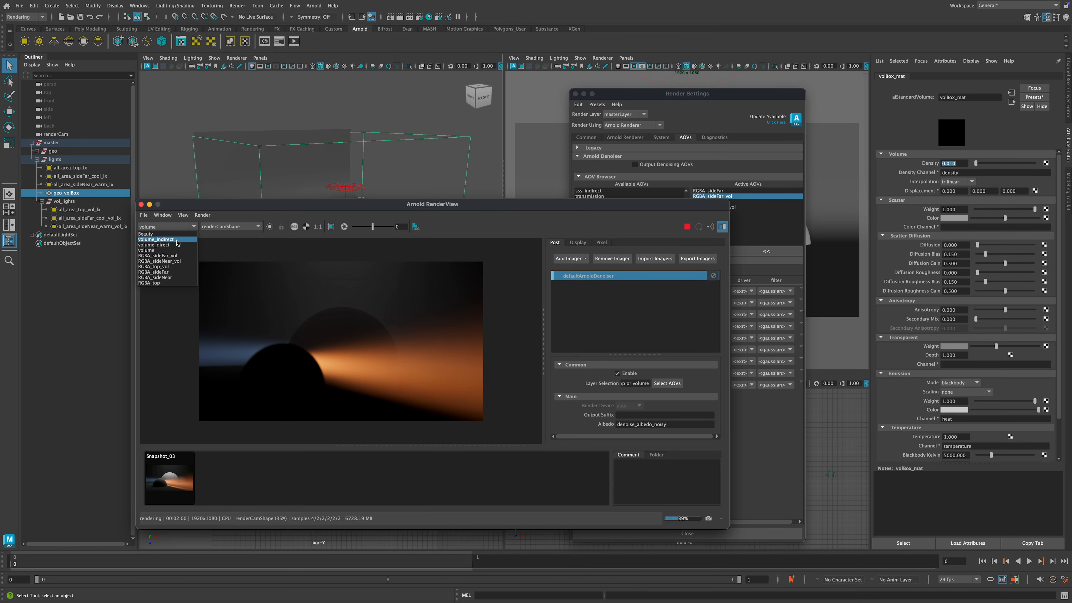
pyautogui.click(179, 245)
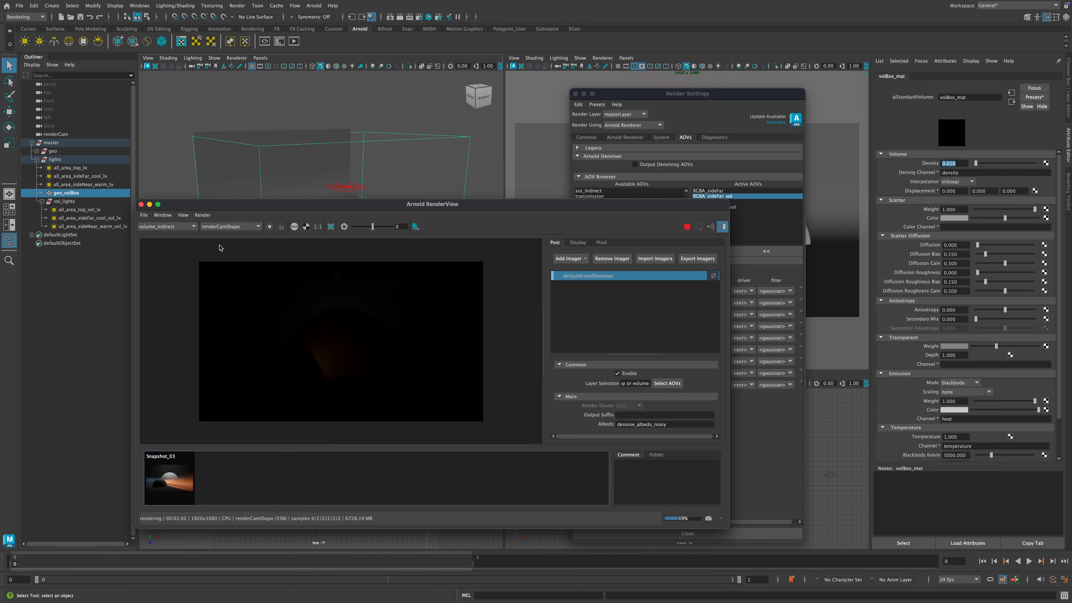
pyautogui.click(188, 230)
pyautogui.click(179, 248)
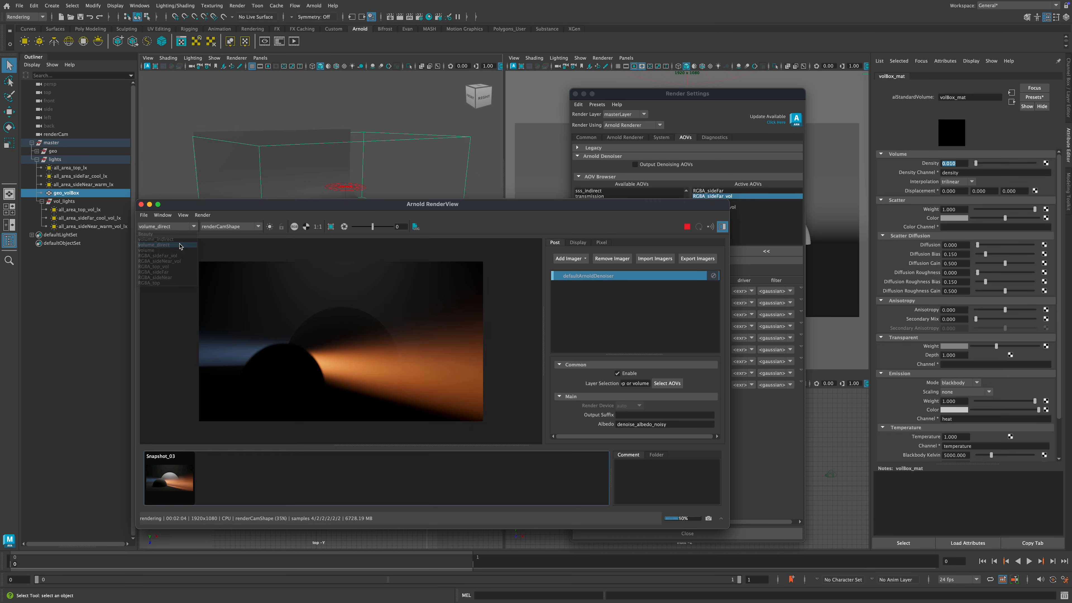
pyautogui.click(183, 228)
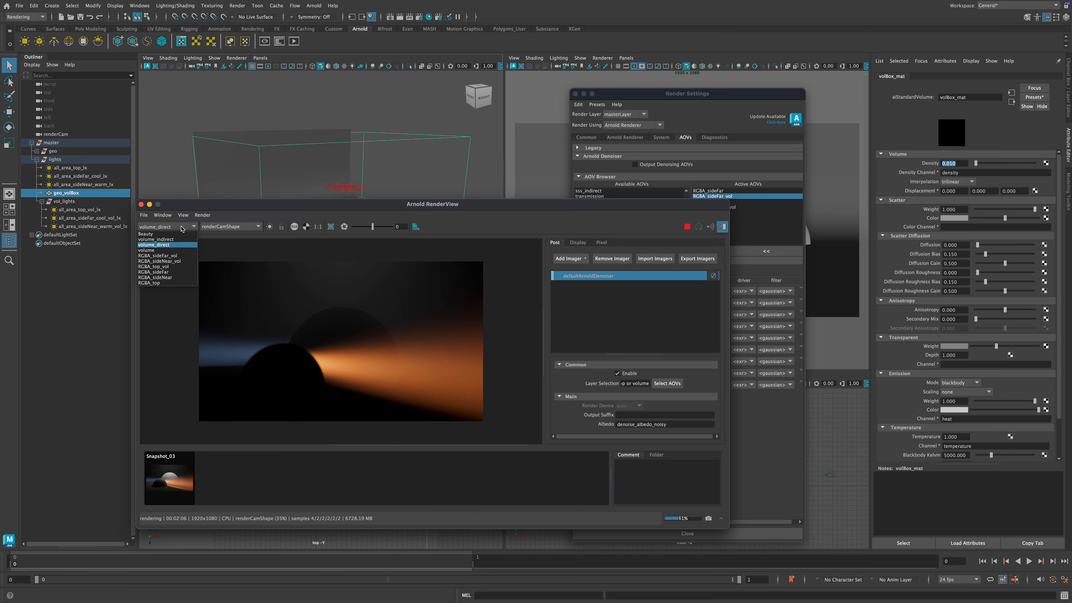
pyautogui.click(171, 240)
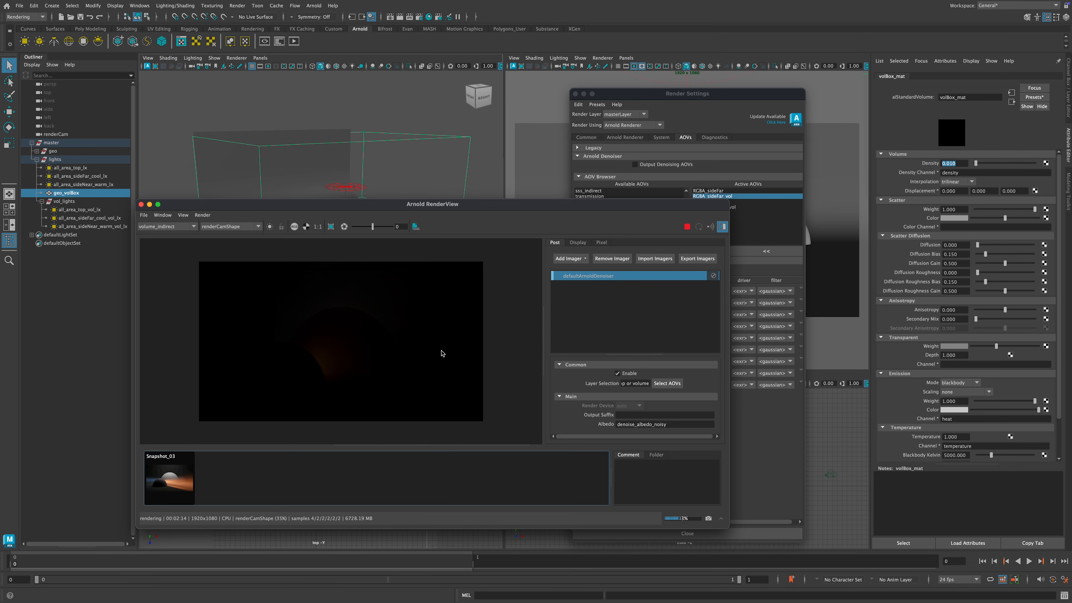
pyautogui.click(197, 230)
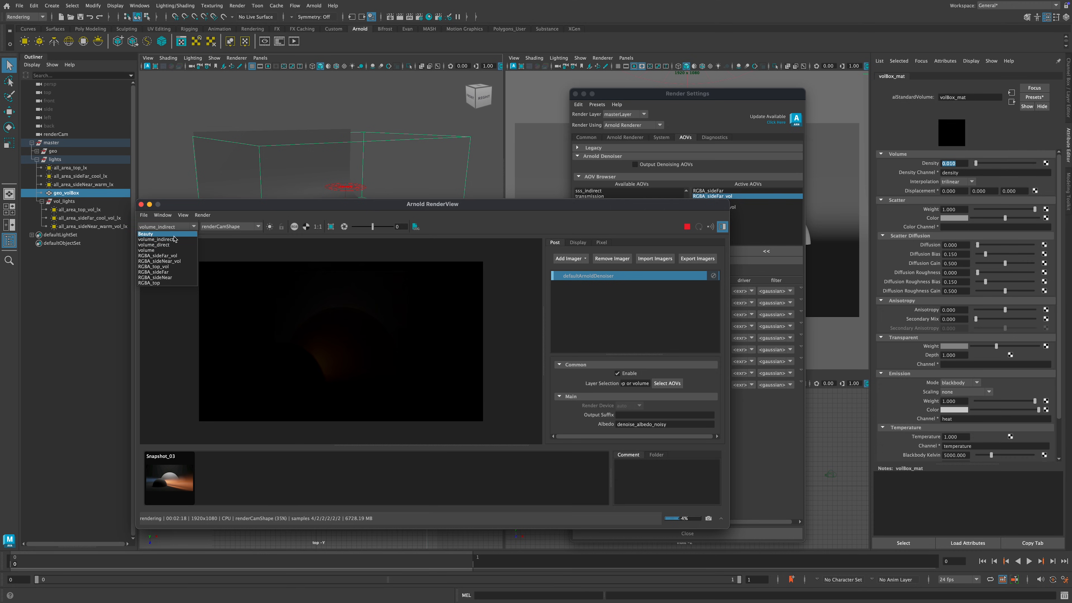
pyautogui.click(164, 250)
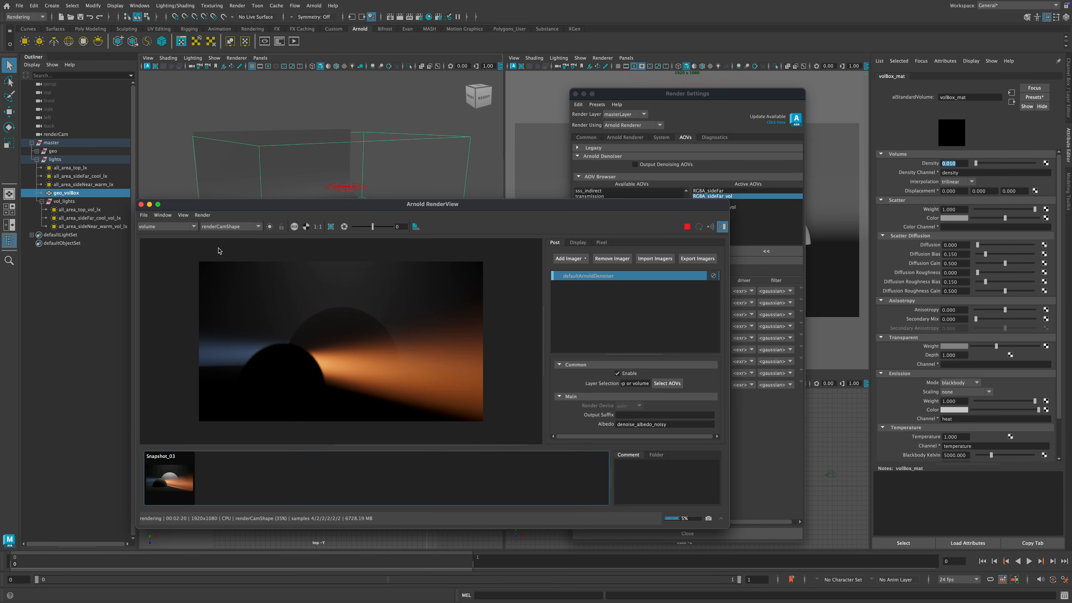
# Step: Move the RenderView window clear of the AOV Browser and select volume_Z among the available AOVs
pyautogui.moveTo(445, 209); pyautogui.dragTo(426, 221)
pyautogui.click(152, 240)
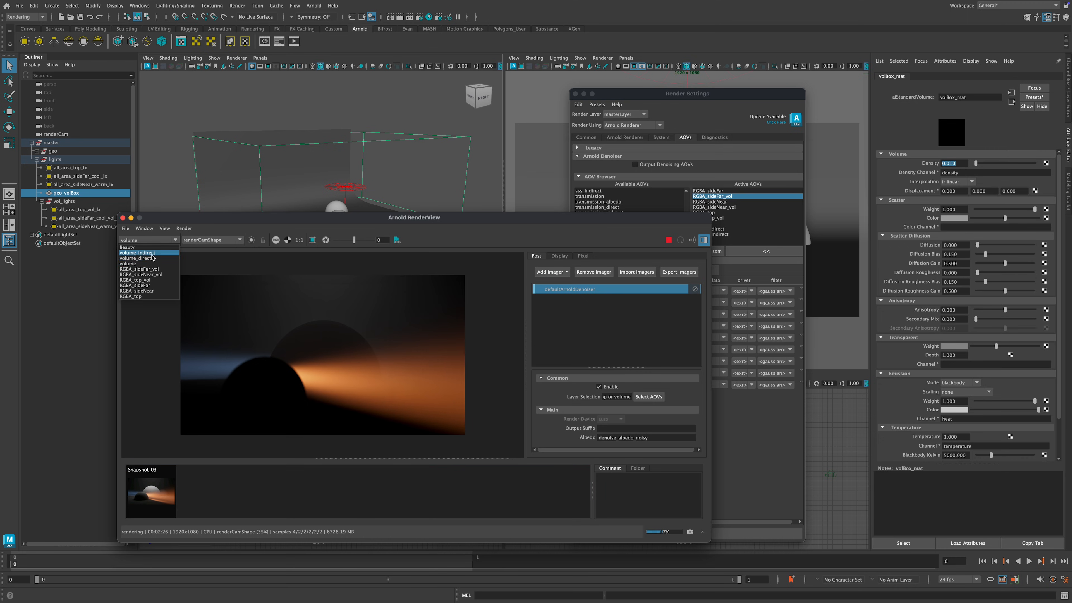
pyautogui.click(164, 216)
pyautogui.moveTo(233, 221); pyautogui.dragTo(211, 230)
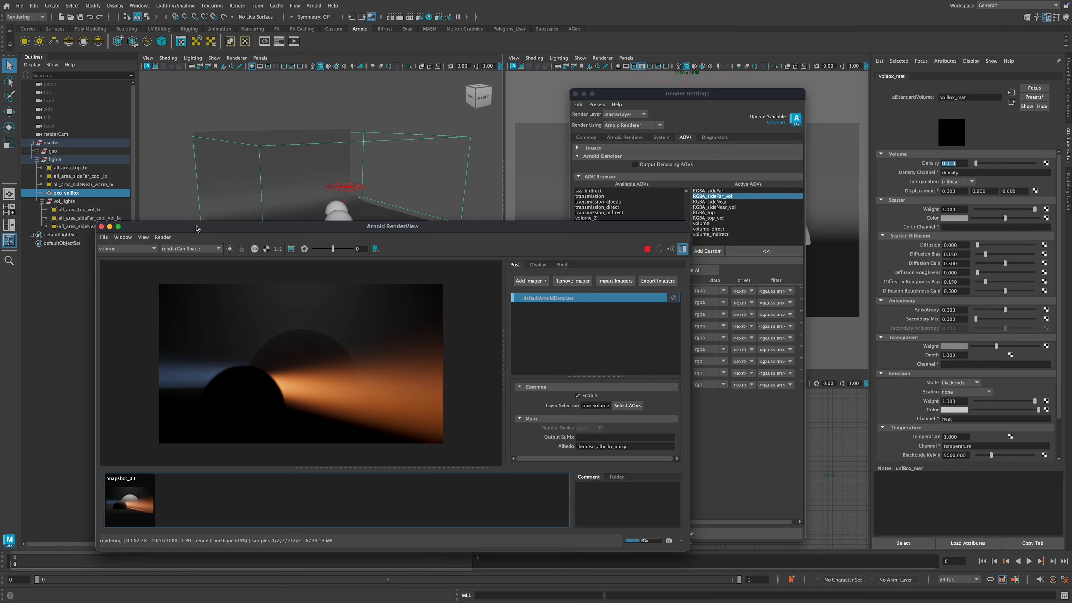
pyautogui.click(597, 218)
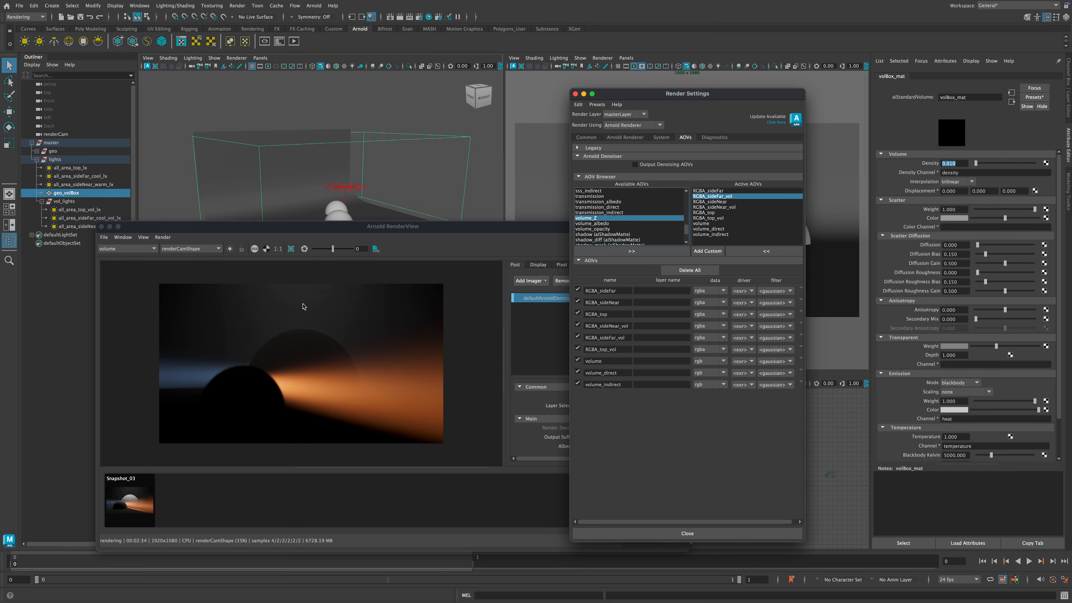
# Step: Switch the RenderView from the volume AOV to the RGBA_sideFar_vol light group AOV
pyautogui.click(466, 295)
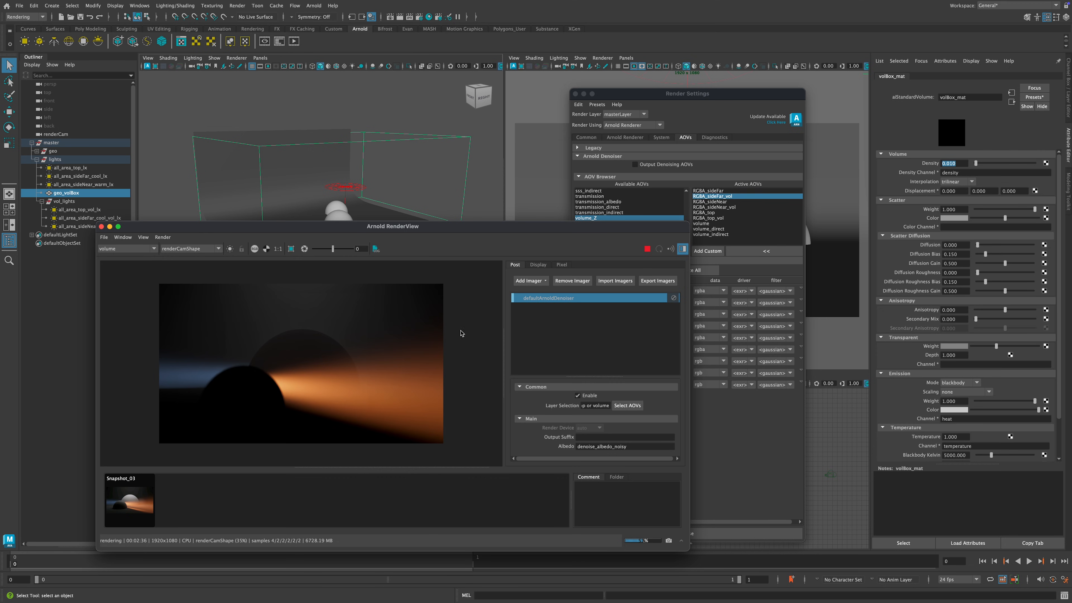
pyautogui.click(136, 250)
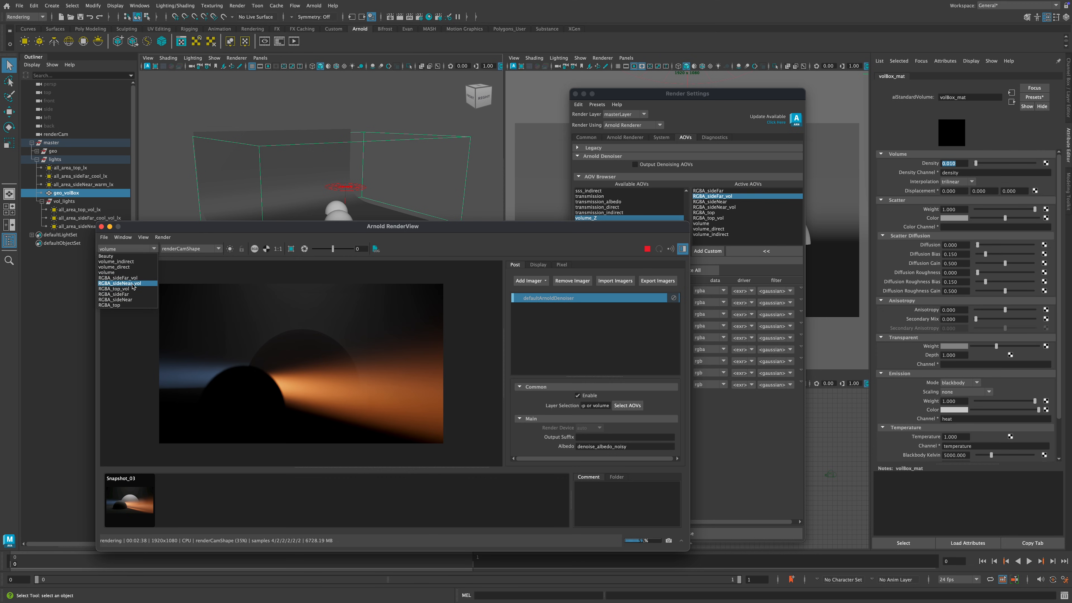
pyautogui.click(131, 277)
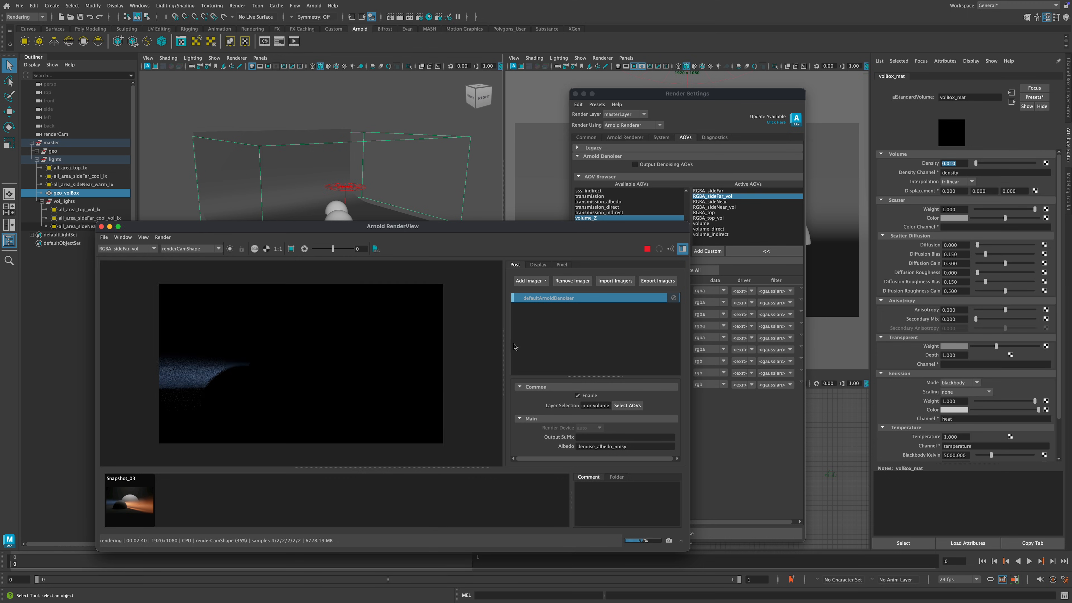
# Step: Move the RenderView window higher and view the RGBA_top_vol, RGBA_sideFar and RGBA_sideNear_vol light group AOVs in turn
pyautogui.moveTo(223, 228); pyautogui.dragTo(294, 152)
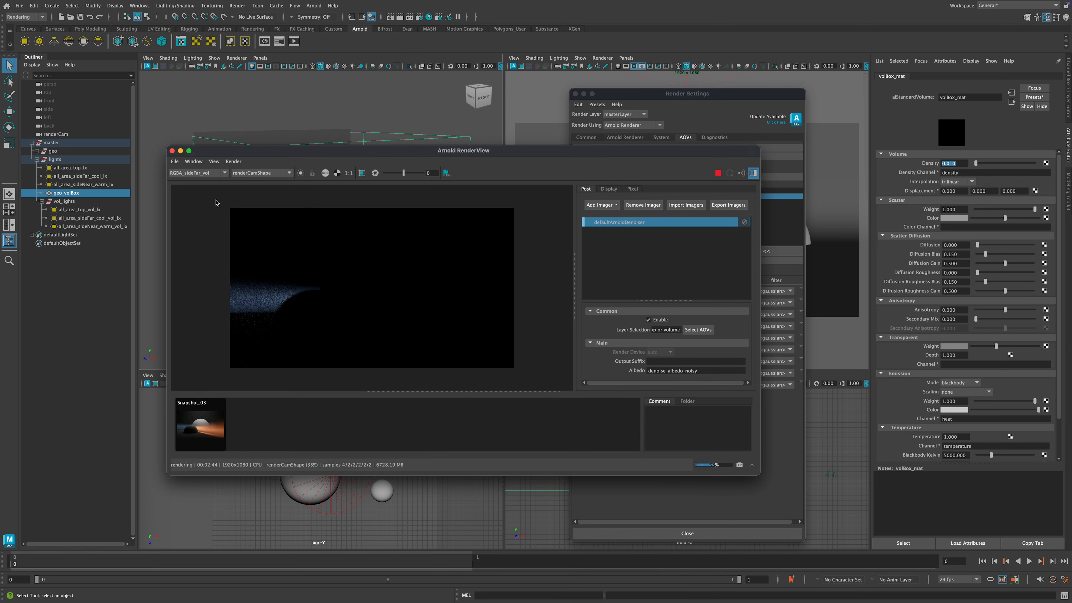
pyautogui.click(203, 173)
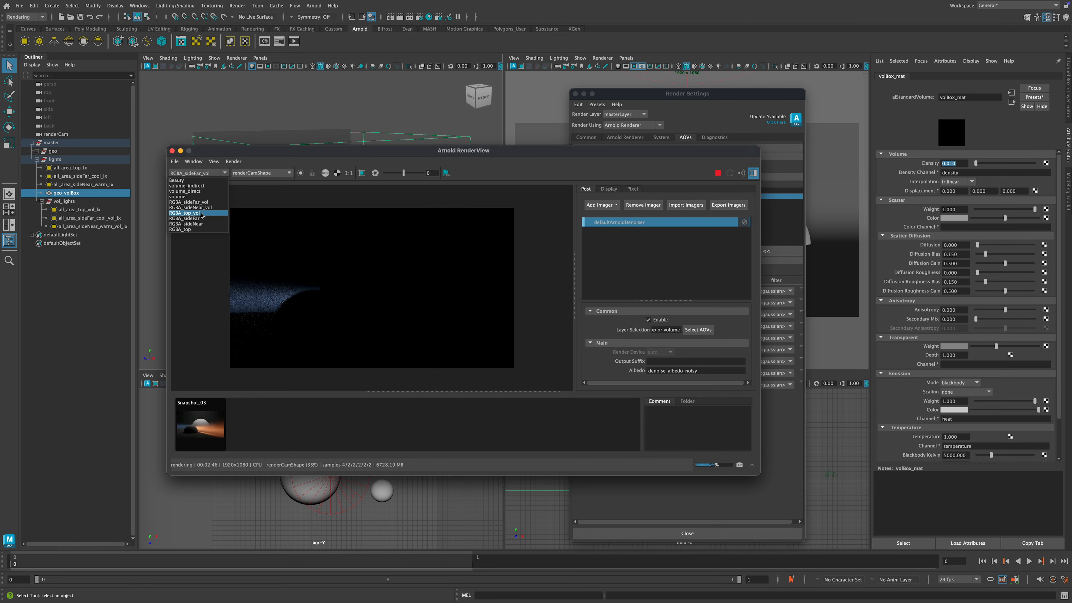
pyautogui.click(199, 213)
pyautogui.click(221, 174)
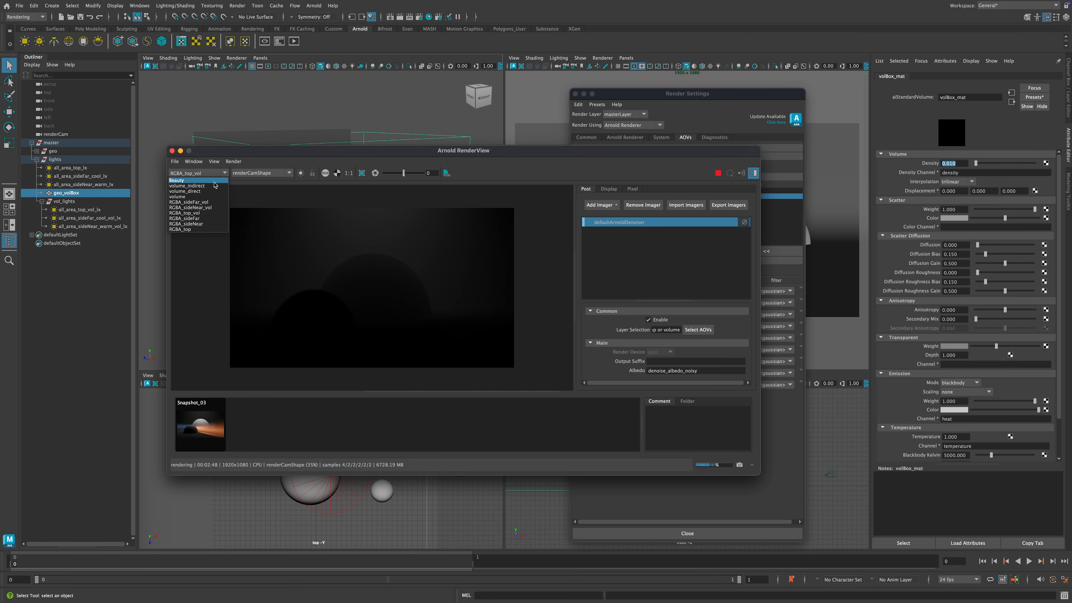
pyautogui.click(212, 220)
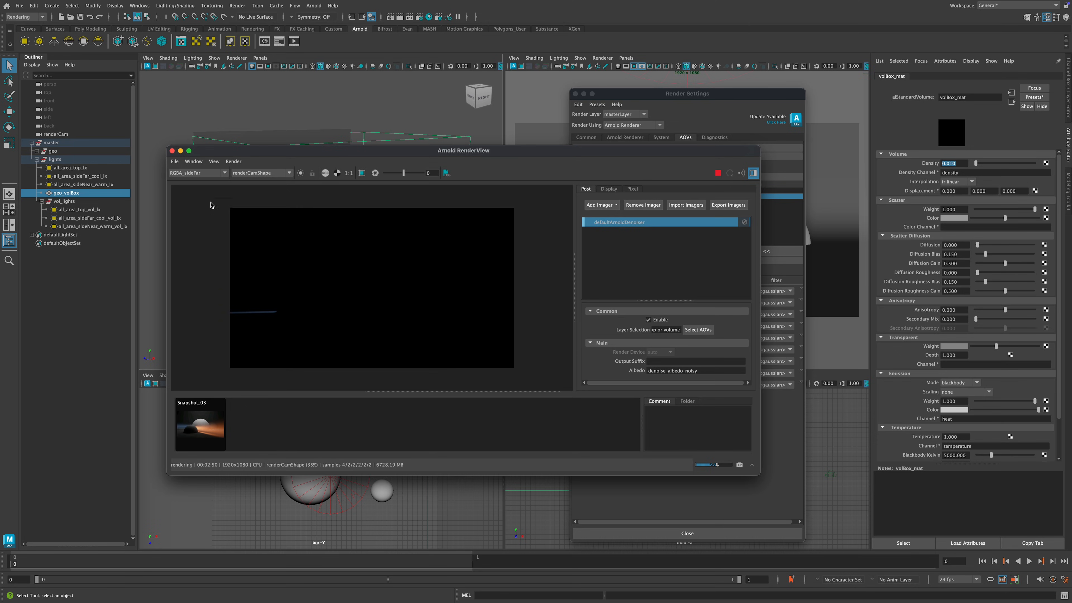
pyautogui.click(211, 177)
pyautogui.click(199, 207)
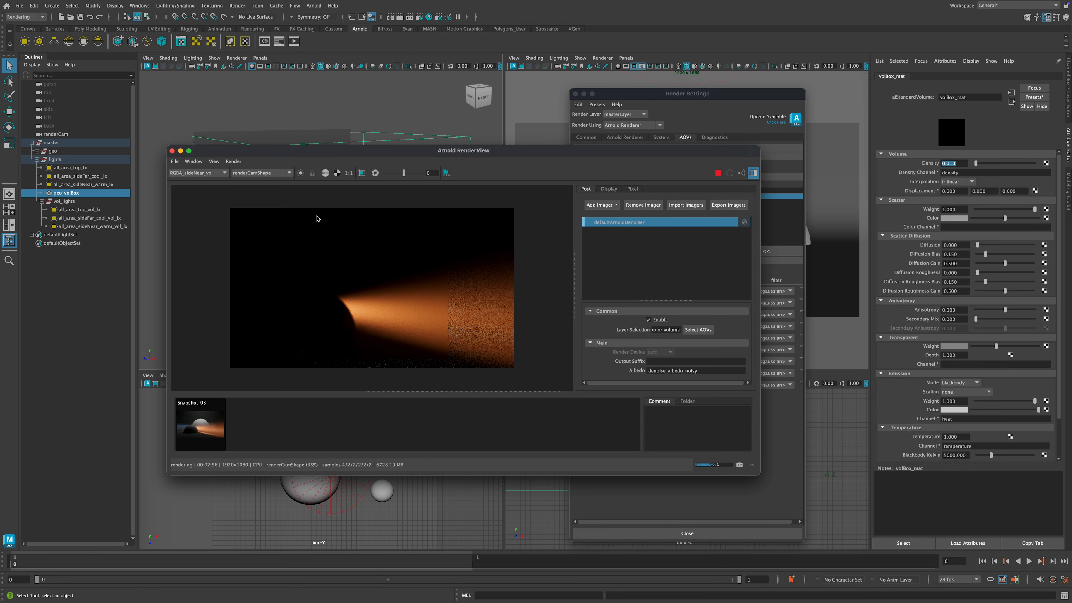
# Step: Cycle the RenderView through the RGBA_top_vol, RGBA_sideFar, RGBA_sideNear and RGBA_top AOVs
pyautogui.click(222, 173)
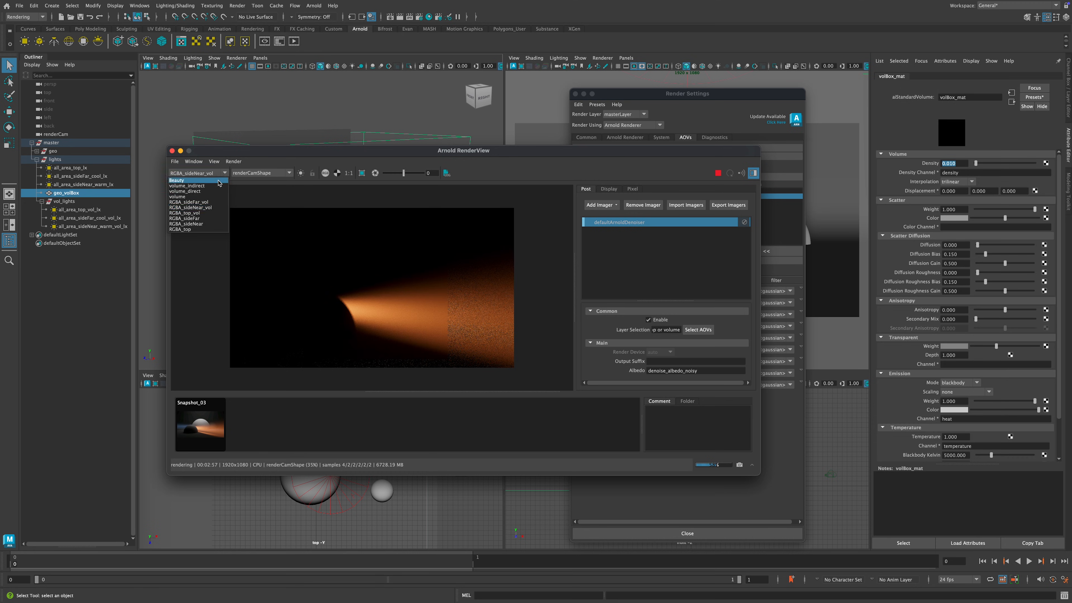
pyautogui.click(211, 213)
pyautogui.click(219, 173)
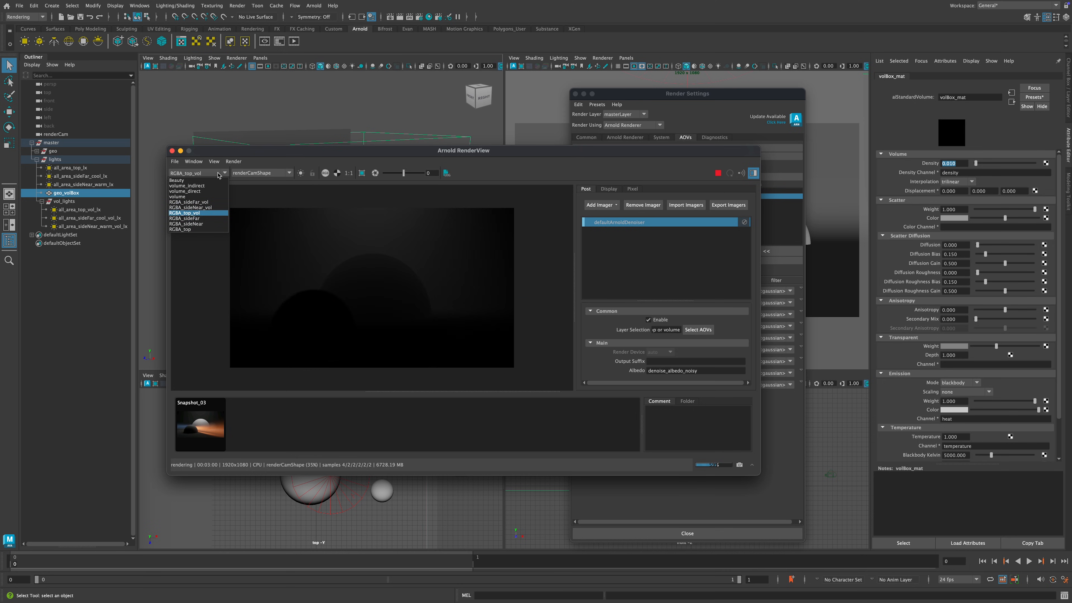
pyautogui.click(206, 220)
pyautogui.click(206, 174)
pyautogui.click(194, 224)
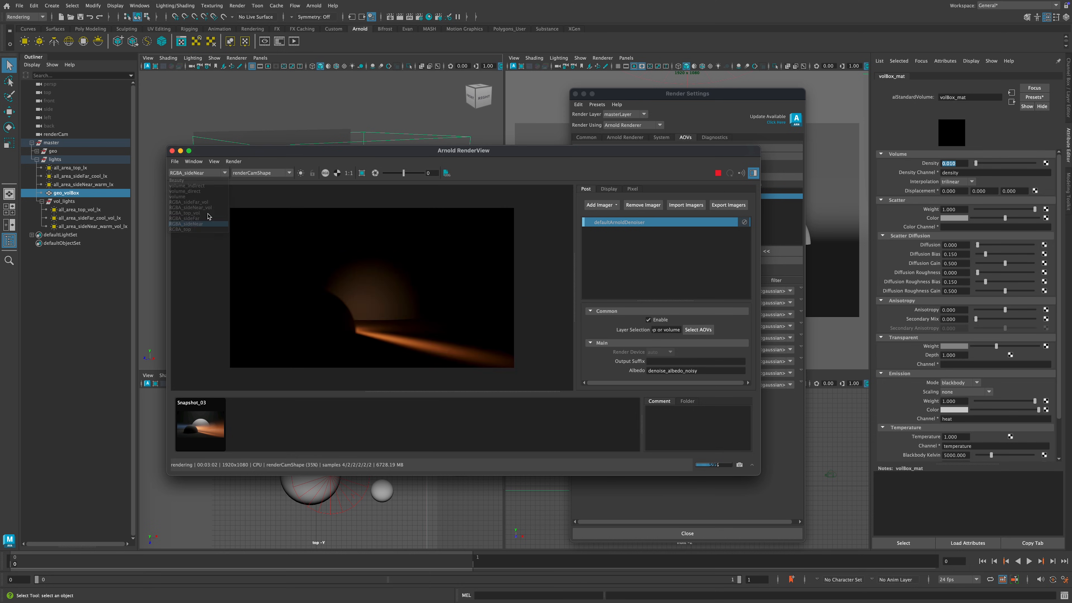
pyautogui.click(218, 173)
pyautogui.click(195, 230)
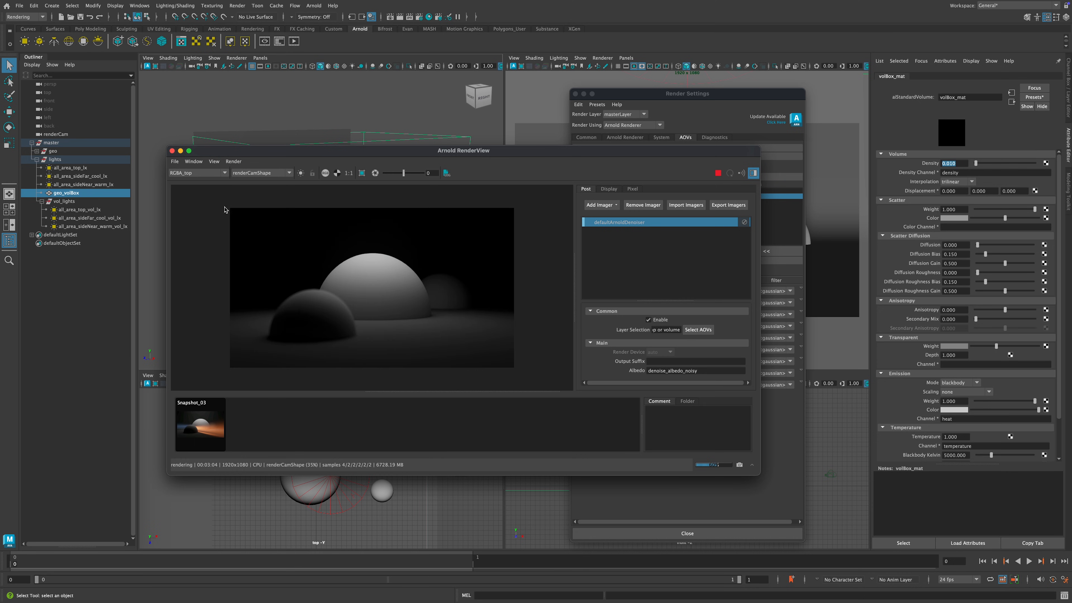
# Step: Compare the RGBA_sideFar_vol light group AOV with the RGBA_sideFar AOV in the RenderView
pyautogui.click(218, 173)
pyautogui.click(198, 213)
pyautogui.click(217, 173)
pyautogui.click(196, 197)
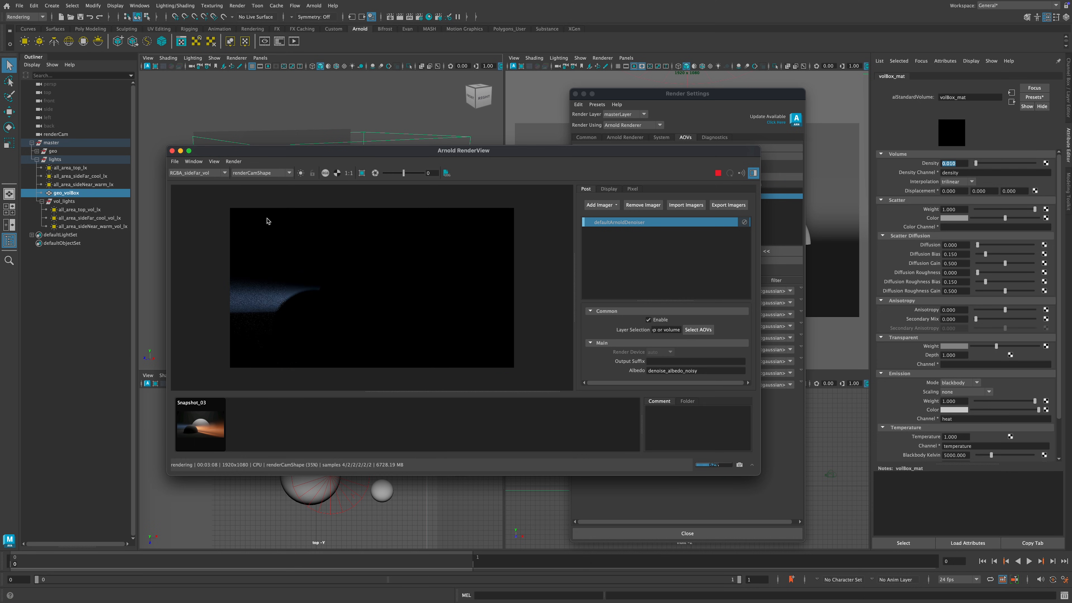
pyautogui.click(218, 173)
pyautogui.click(208, 213)
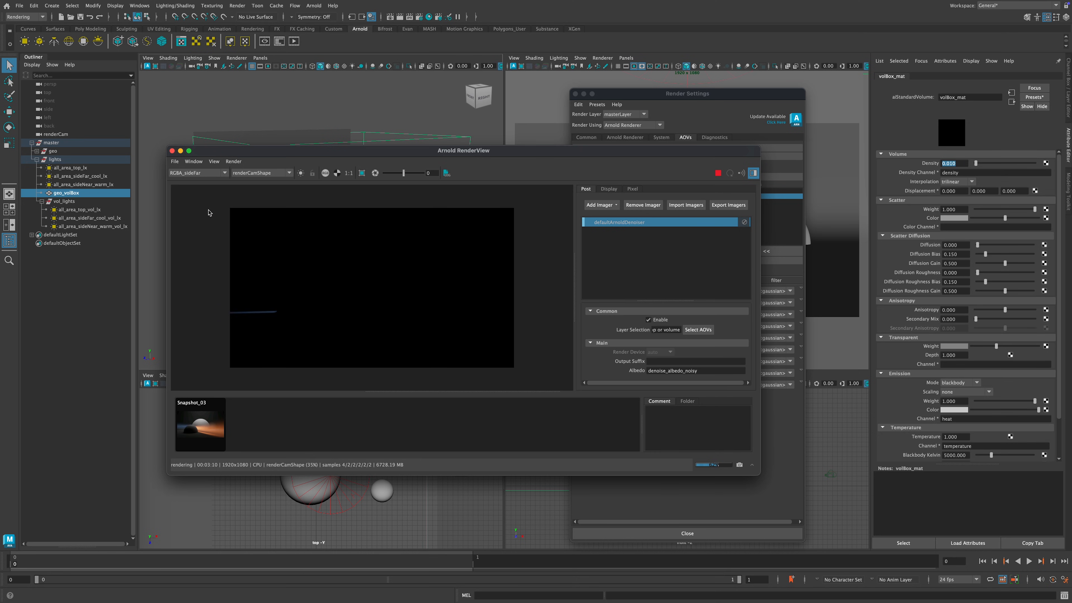
# Step: Reposition the RenderView window, review its list of AOVs and switch the display to Beauty
pyautogui.click(201, 173)
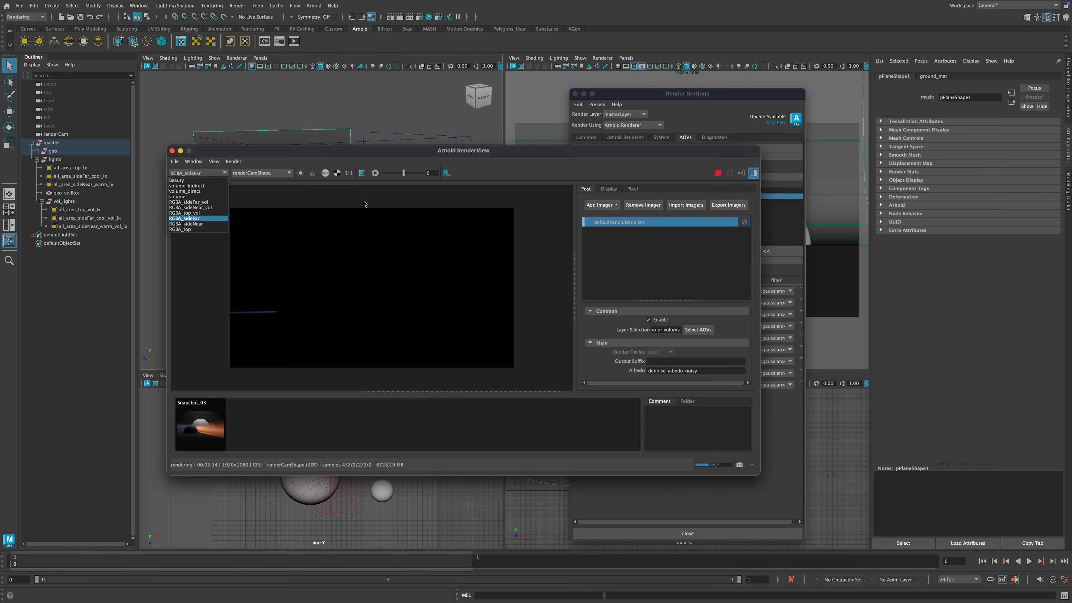
pyautogui.moveTo(446, 152); pyautogui.dragTo(462, 129)
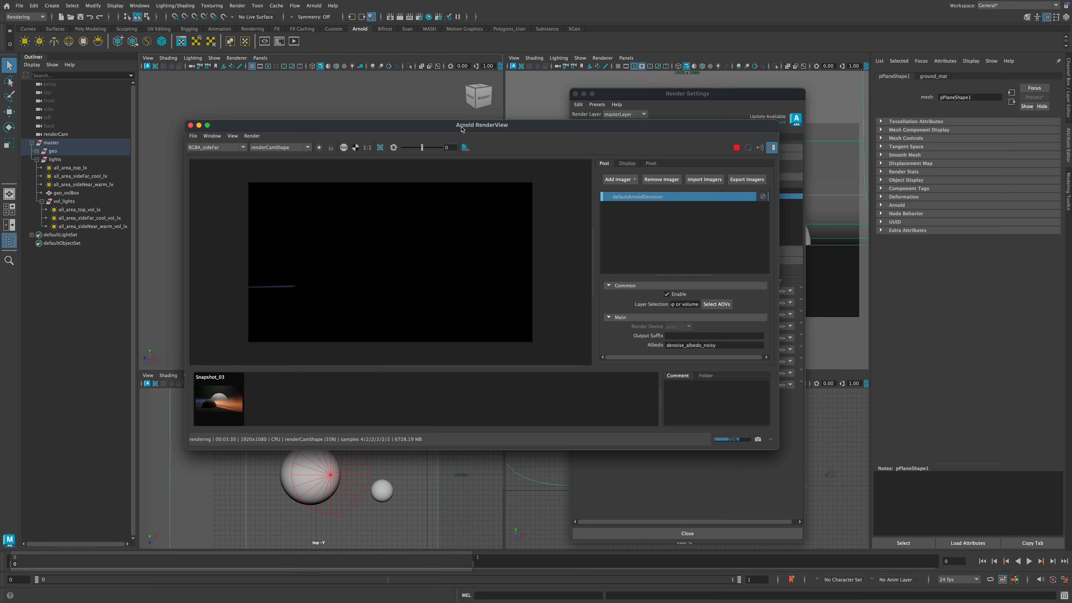
pyautogui.click(230, 152)
pyautogui.click(231, 152)
pyautogui.click(230, 152)
pyautogui.click(230, 152)
pyautogui.click(231, 152)
pyautogui.click(230, 152)
pyautogui.click(230, 152)
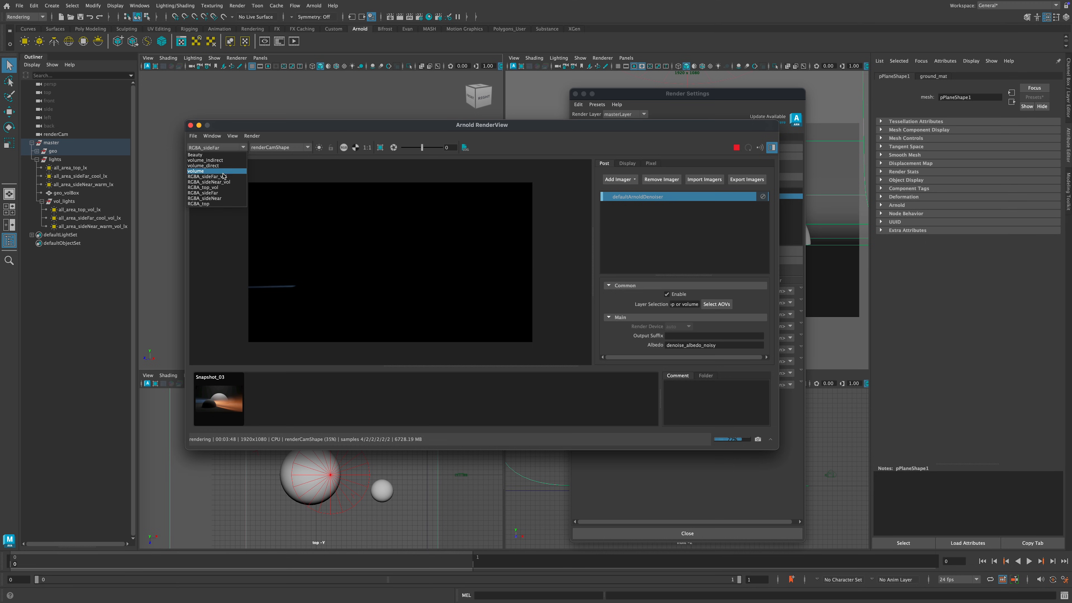
pyautogui.click(198, 155)
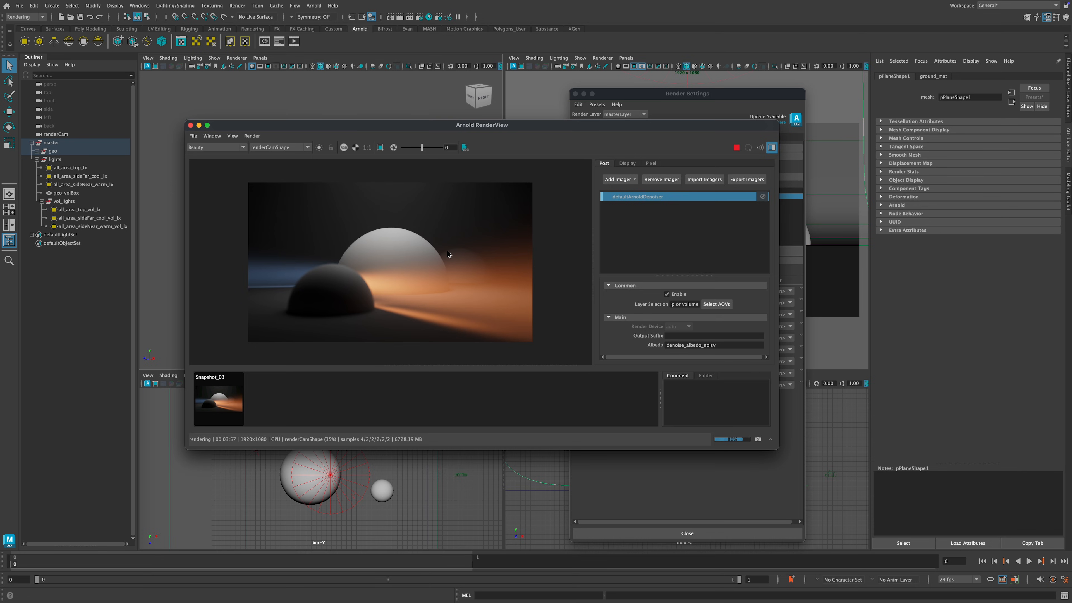
# Step: Display the RGBA_sideFar AOV in the RenderView and review the list of regular and volume light group AOVs
pyautogui.click(232, 147)
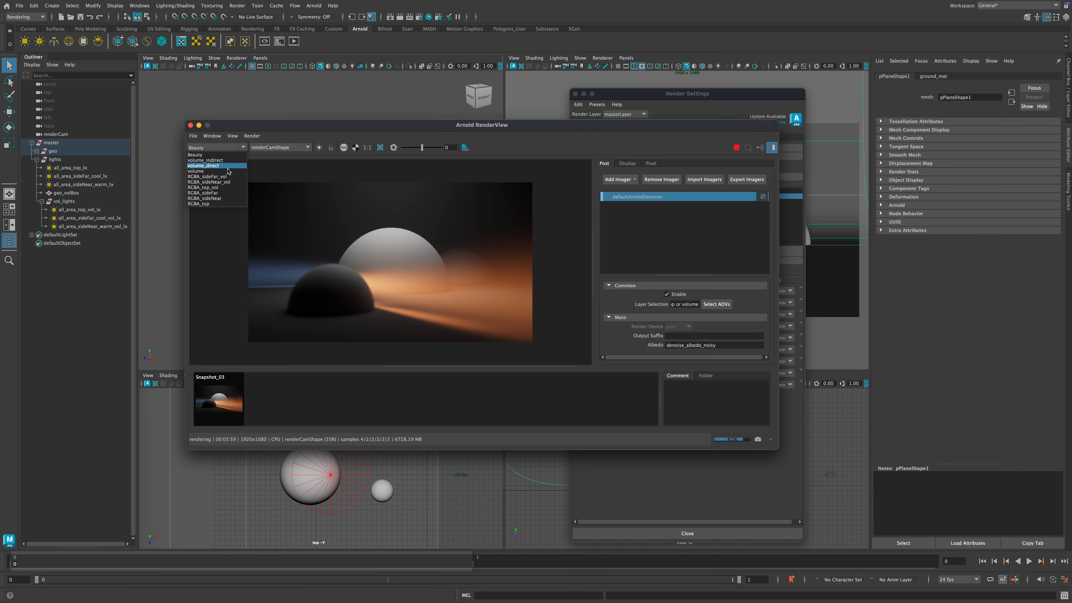
pyautogui.click(213, 192)
pyautogui.click(241, 145)
pyautogui.click(239, 146)
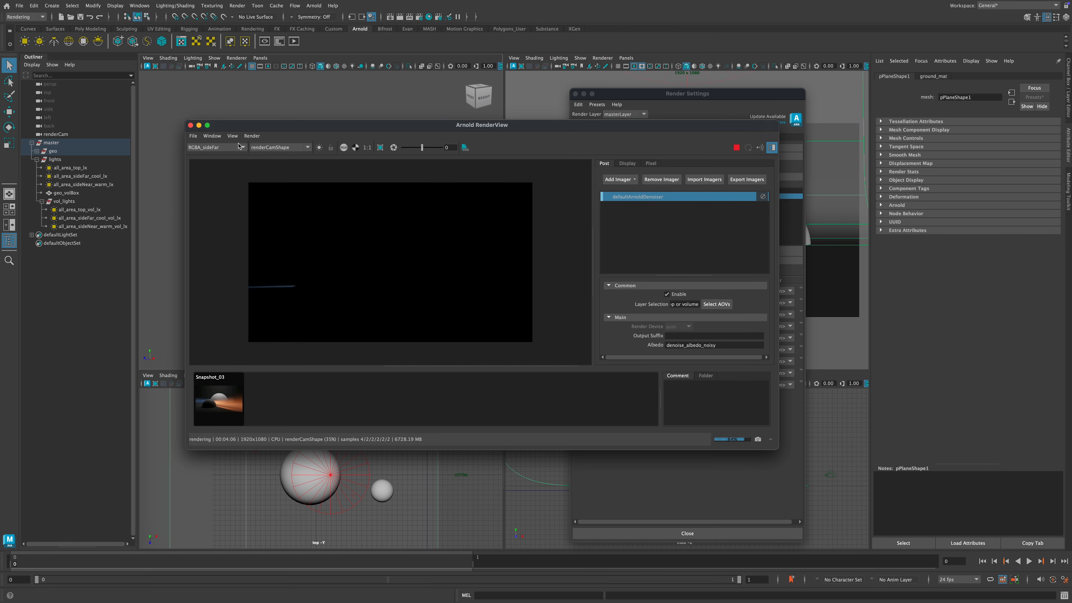
pyautogui.click(240, 147)
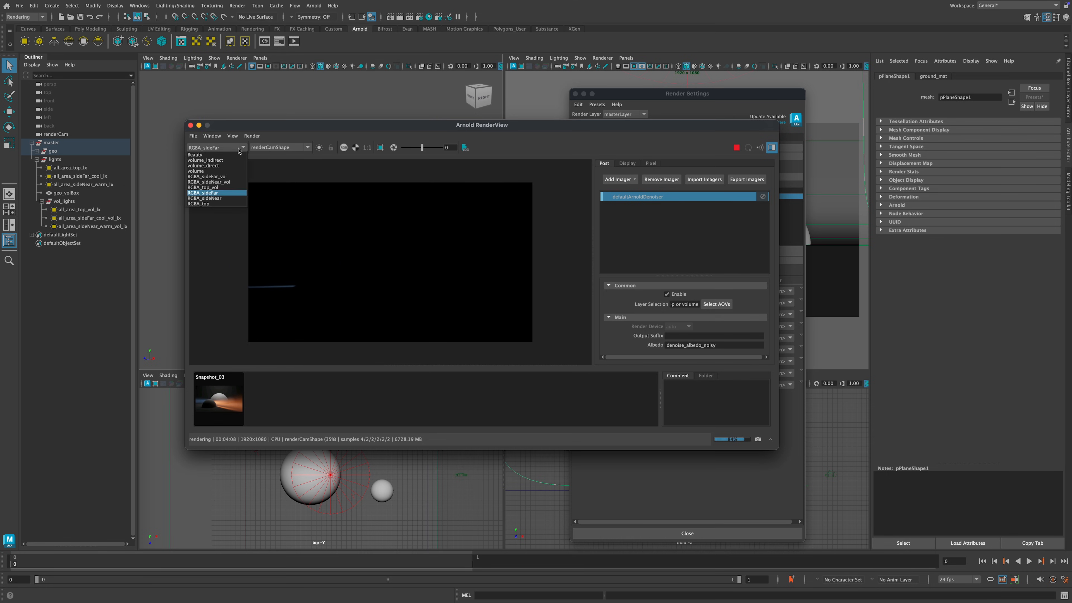
pyautogui.click(239, 150)
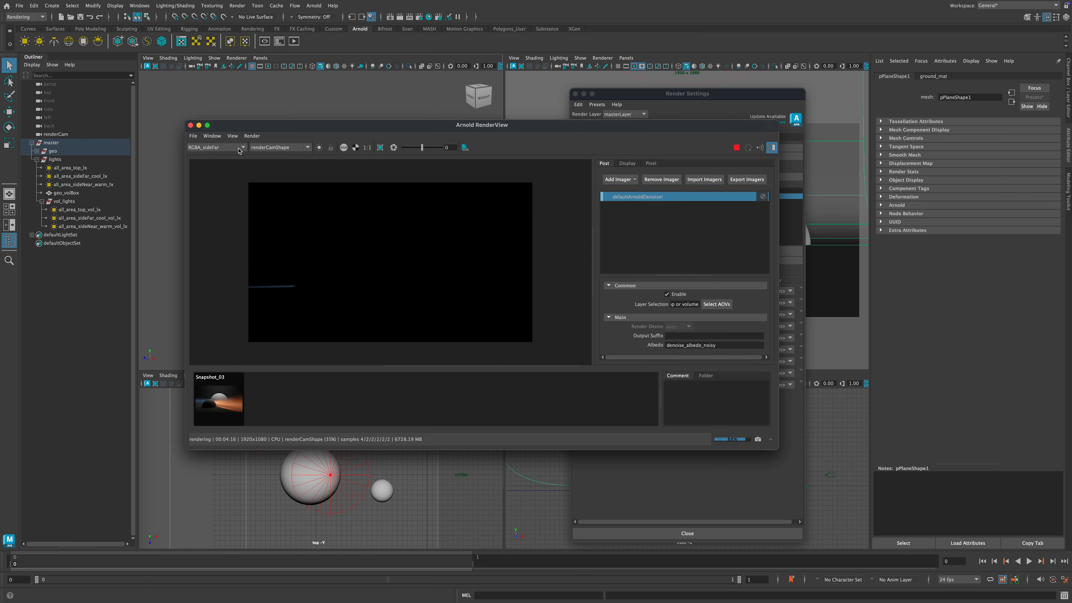
pyautogui.click(239, 150)
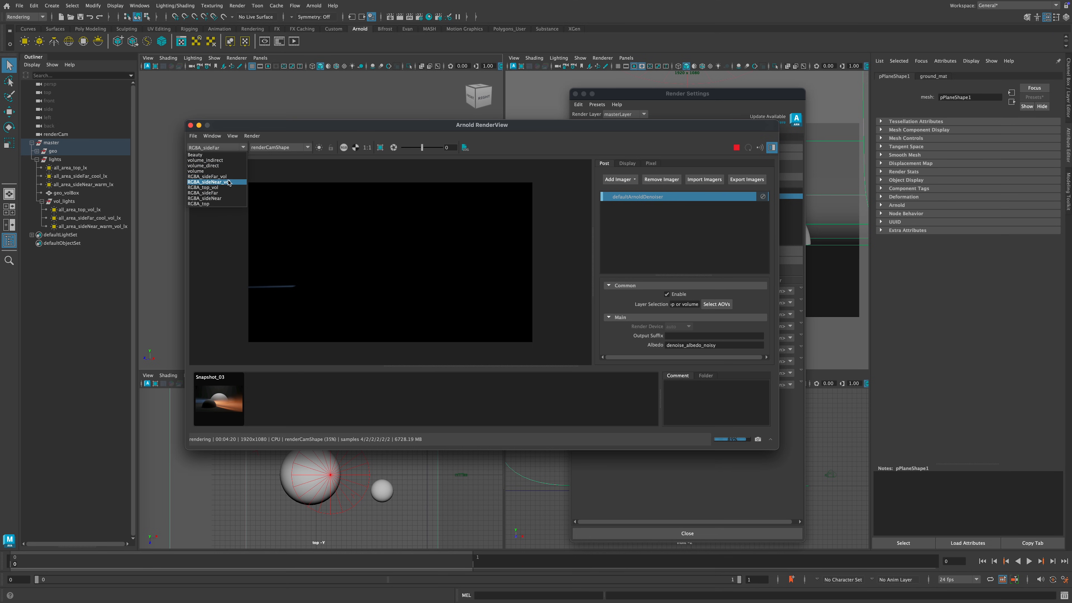
pyautogui.click(228, 150)
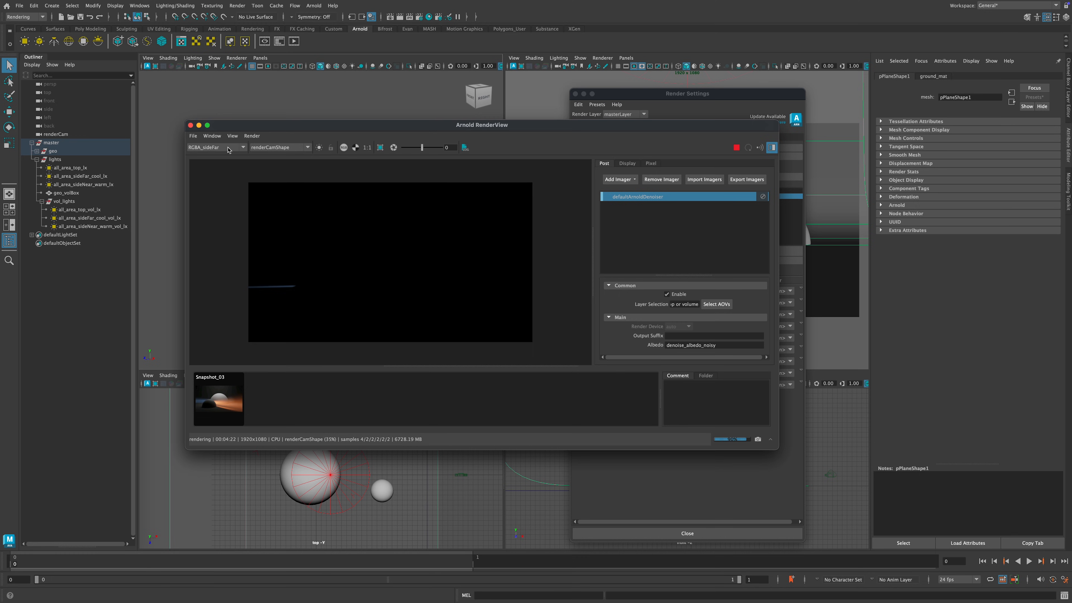
pyautogui.click(228, 150)
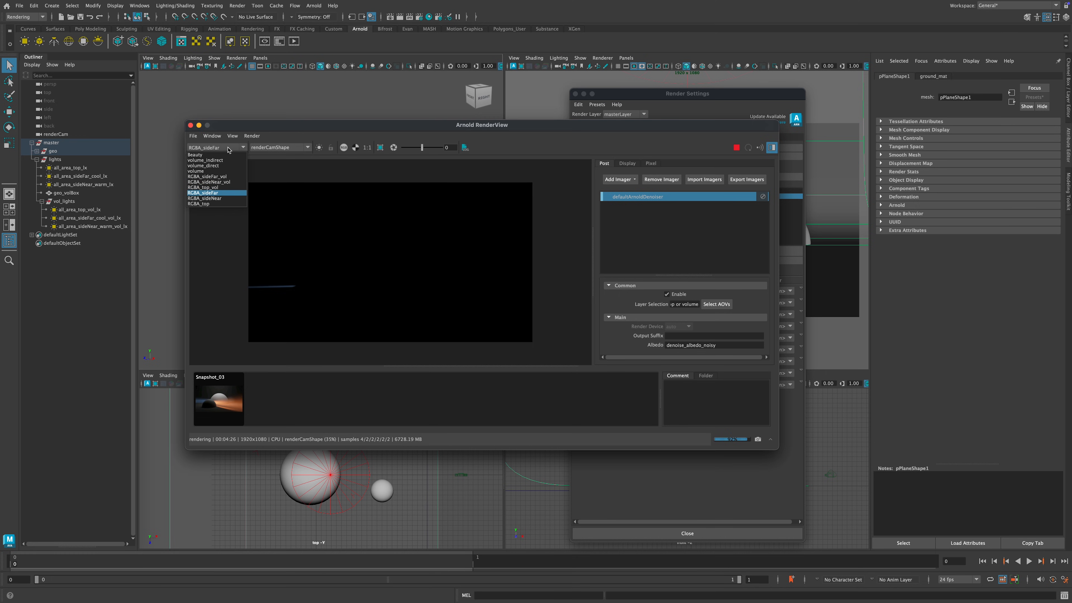
pyautogui.click(227, 150)
# Step: Check the RGBA_sideNear AOV in the RenderView and return to the Beauty output
pyautogui.click(228, 148)
pyautogui.click(220, 198)
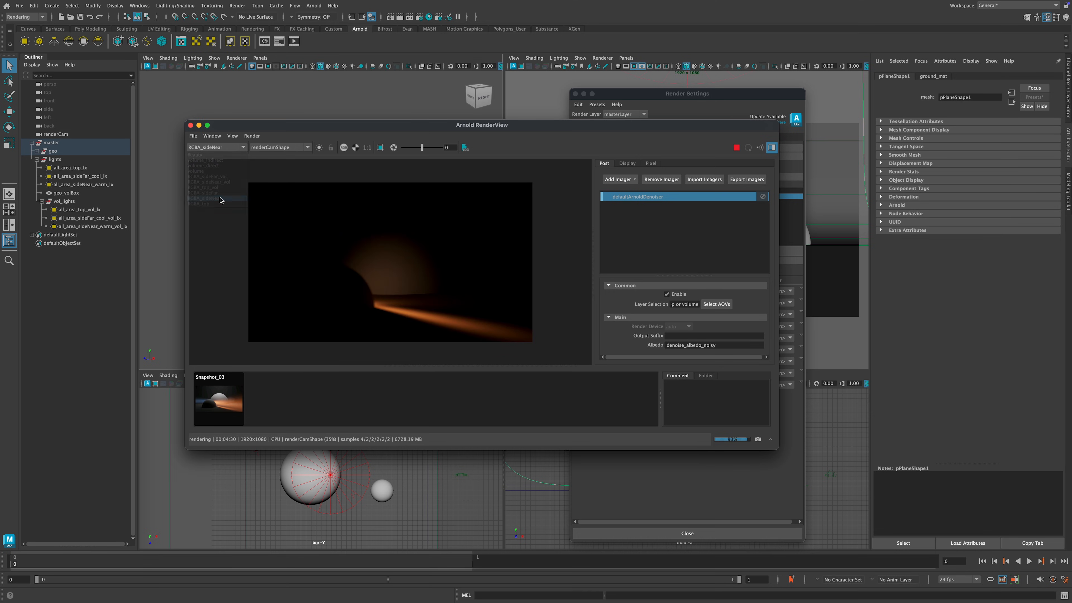
pyautogui.click(235, 148)
pyautogui.click(197, 154)
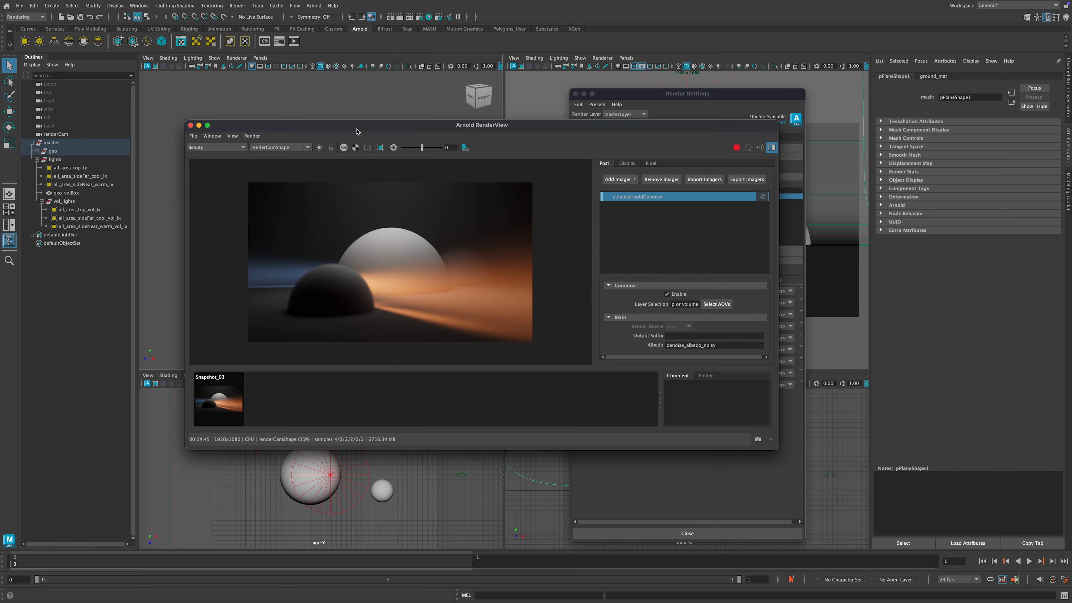
pyautogui.moveTo(341, 128); pyautogui.dragTo(342, 117)
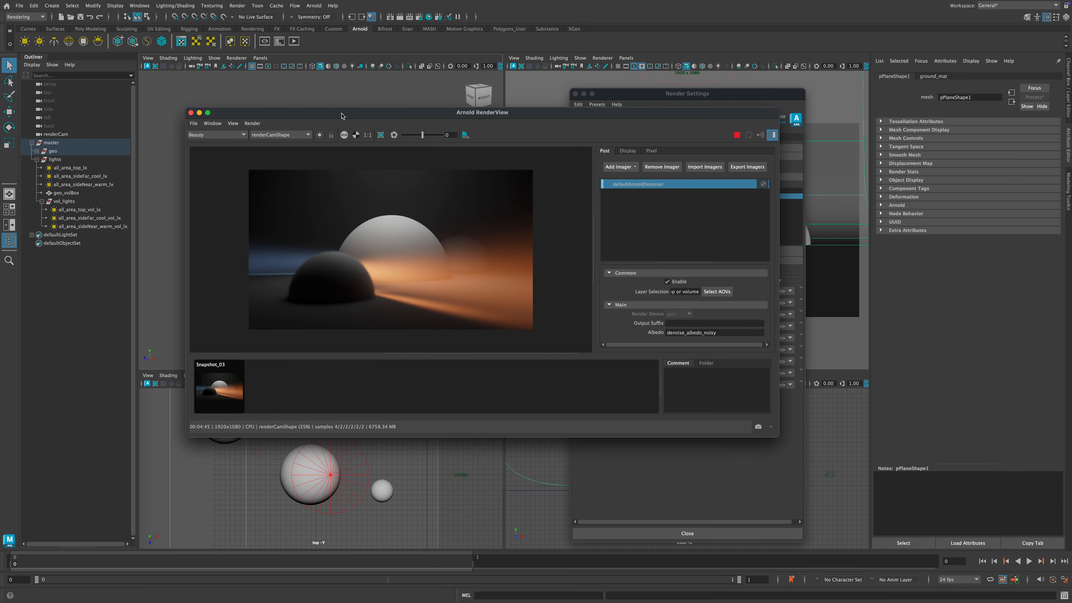
pyautogui.moveTo(341, 116); pyautogui.dragTo(330, 118)
# Step: Switch to Nuke and examine the RGB Channel Seperation + Volume AOV section of the node graph
pyautogui.scroll(2, 420, 261)
pyautogui.scroll(-2, 420, 261)
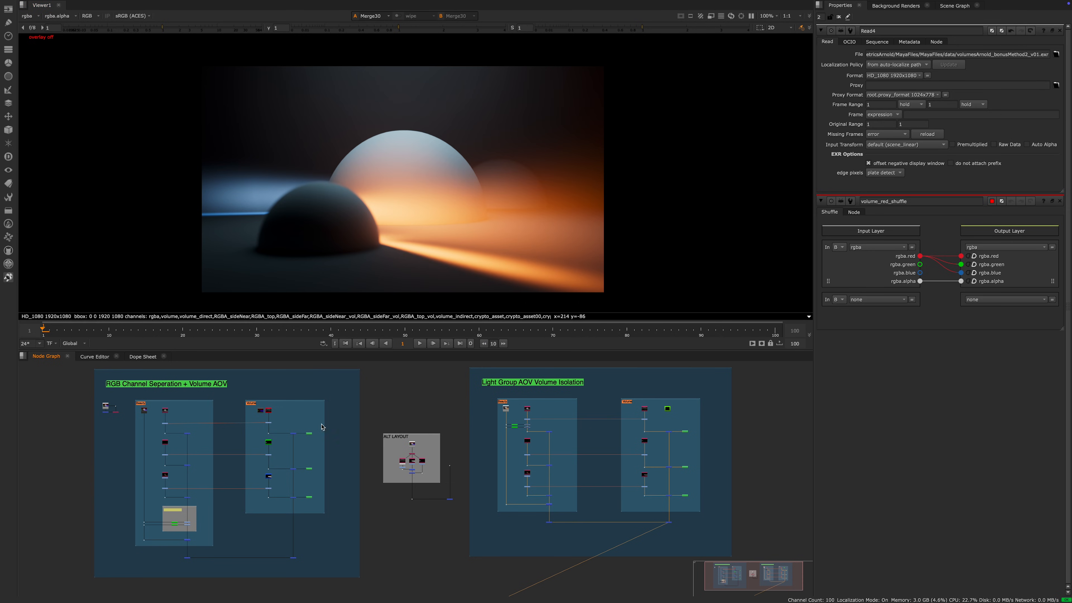
pyautogui.moveTo(295, 447); pyautogui.dragTo(293, 446, button='middle')
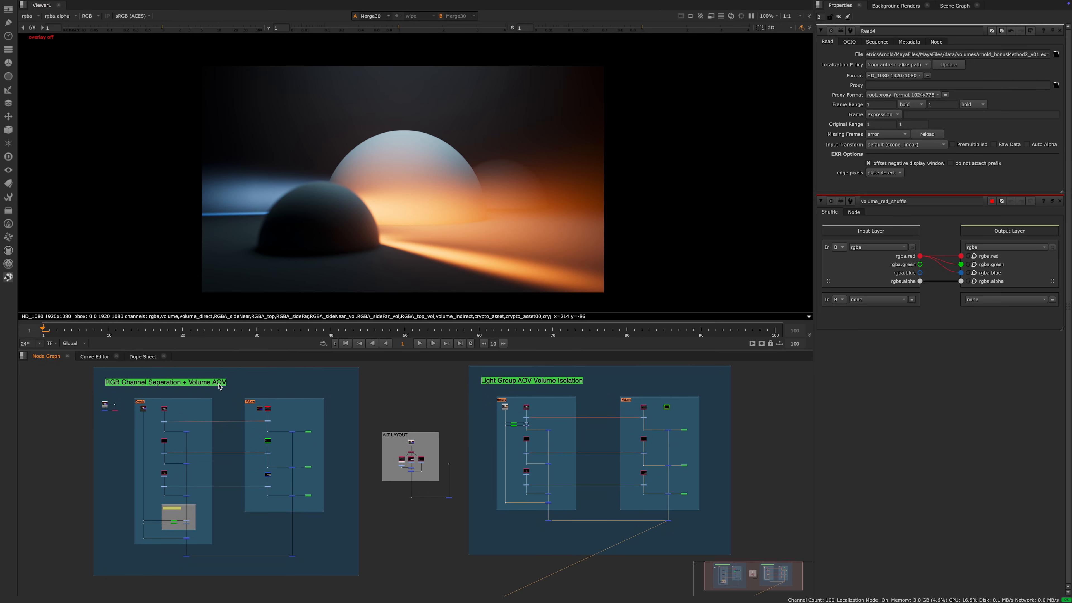
pyautogui.moveTo(372, 404); pyautogui.dragTo(366, 405, button='middle')
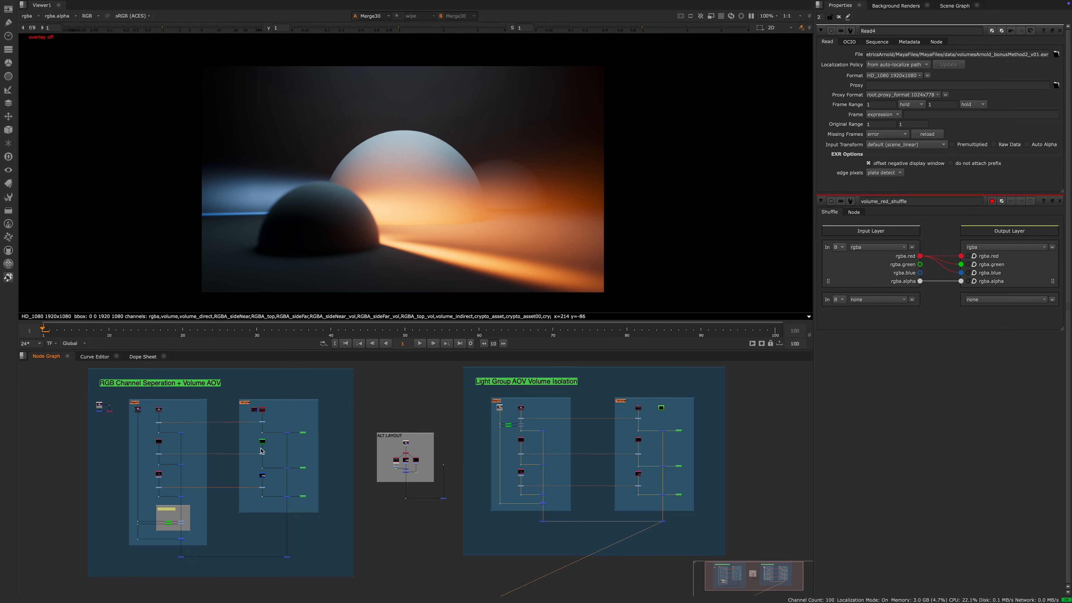
pyautogui.scroll(2, 264, 444)
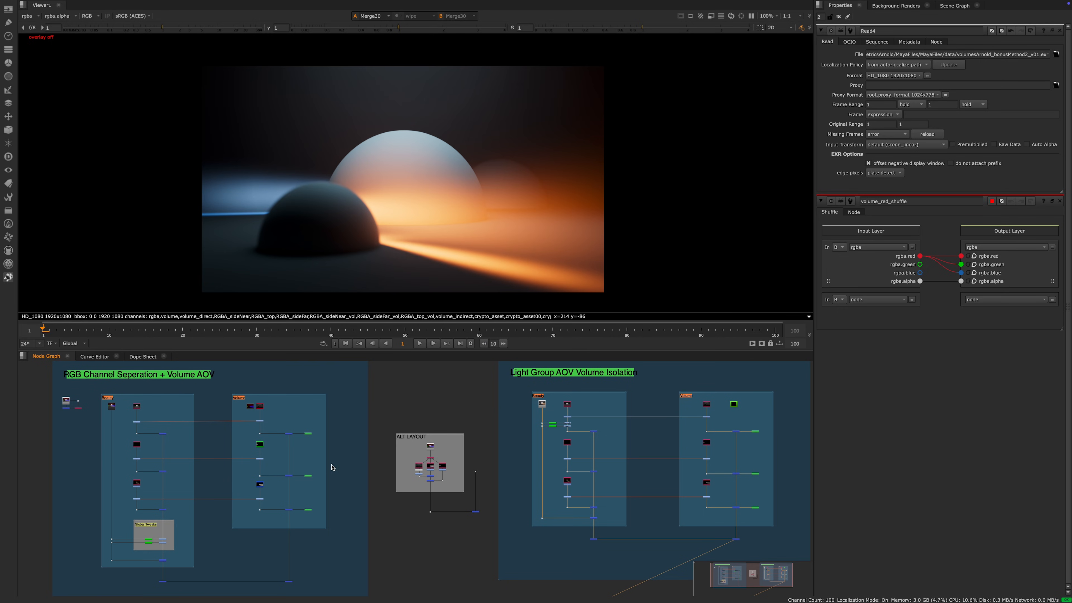
pyautogui.scroll(-1, 278, 456)
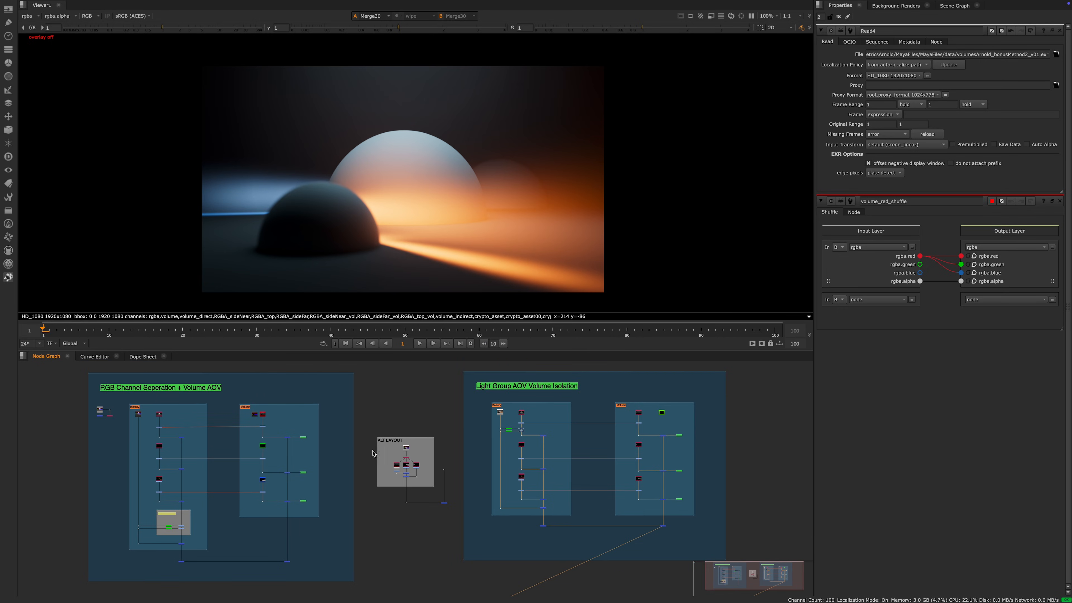
# Step: Examine the ALT LAYOUT and Light Group AOV Volume Isolation sections of the node graph
pyautogui.hscroll(3, 373, 453)
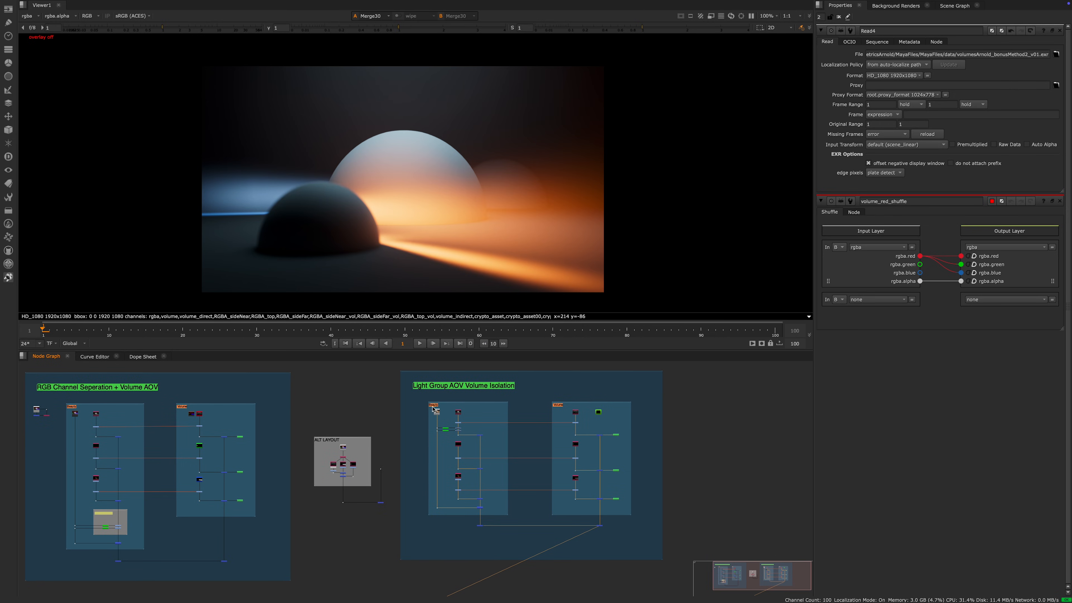
pyautogui.moveTo(561, 420); pyautogui.dragTo(505, 411, button='middle')
pyautogui.scroll(1, 485, 411)
pyautogui.scroll(-2, 486, 413)
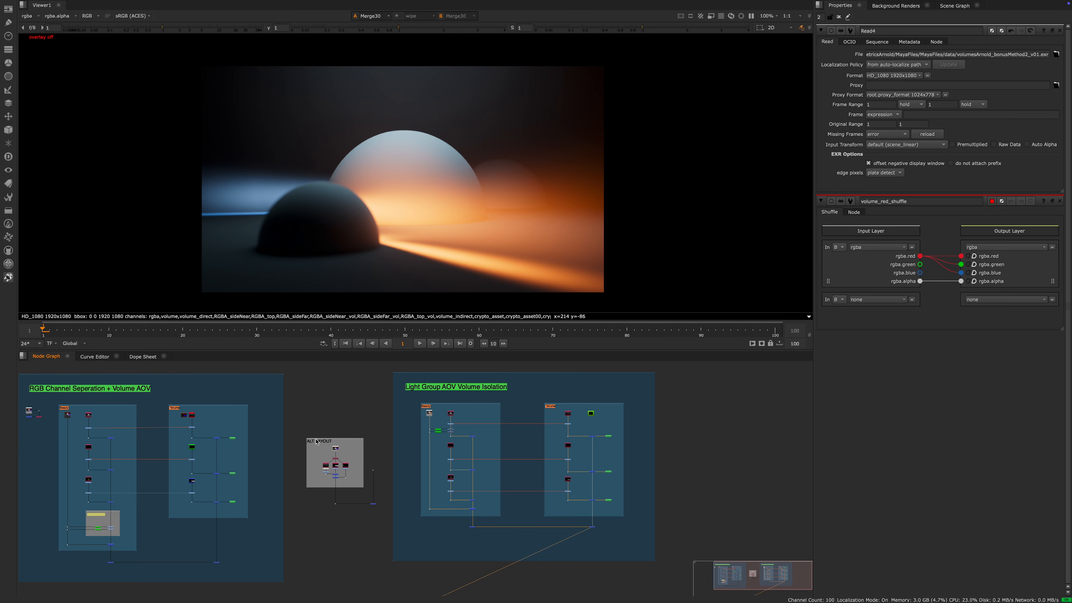
pyautogui.scroll(4, 344, 456)
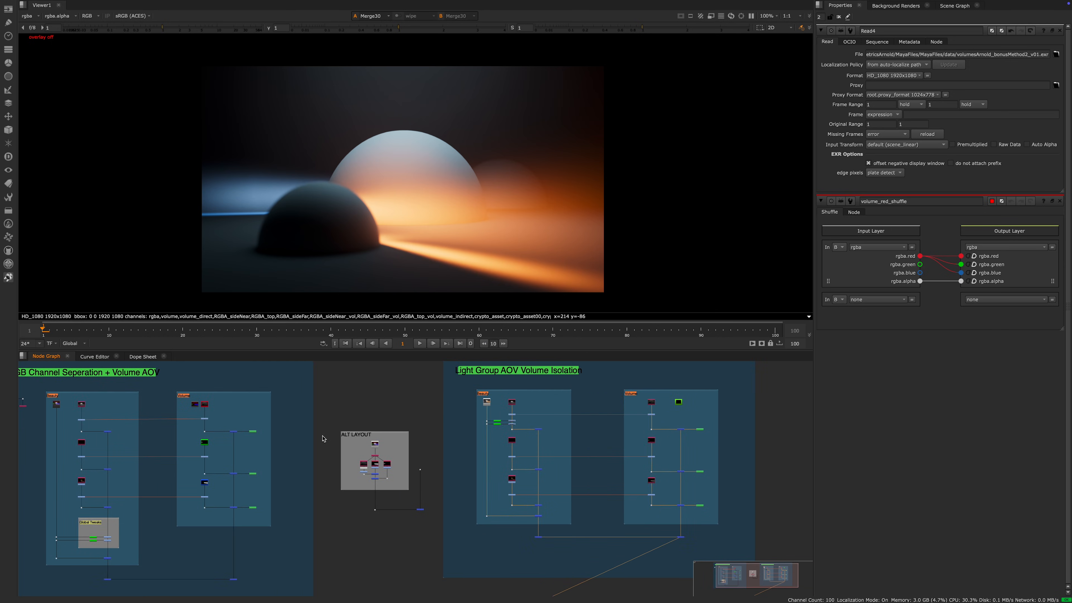
pyautogui.moveTo(365, 461); pyautogui.dragTo(385, 465, button='middle')
pyautogui.scroll(-3, 416, 458)
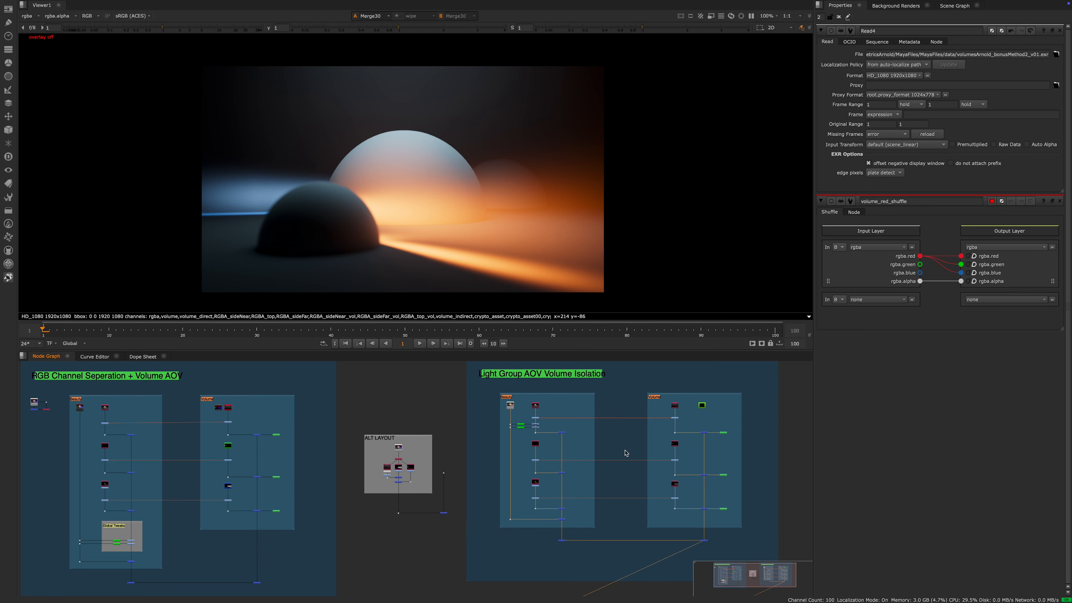
pyautogui.moveTo(711, 412); pyautogui.dragTo(514, 423, button='middle')
pyautogui.scroll(6, 486, 424)
pyautogui.scroll(-7, 321, 439)
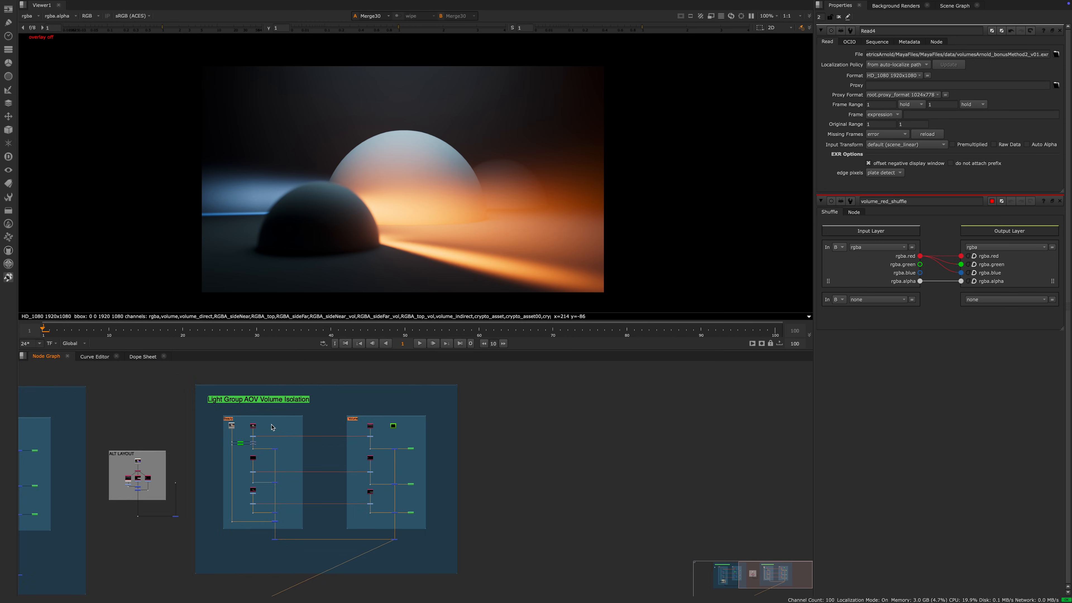
# Step: Examine the ALT LAYOUT node group between the two volume compositing sections of the node graph
pyautogui.moveTo(202, 440); pyautogui.dragTo(422, 438, button='middle')
pyautogui.scroll(5, 302, 464)
pyautogui.moveTo(338, 478); pyautogui.dragTo(417, 448, button='middle')
pyautogui.scroll(-3, 477, 484)
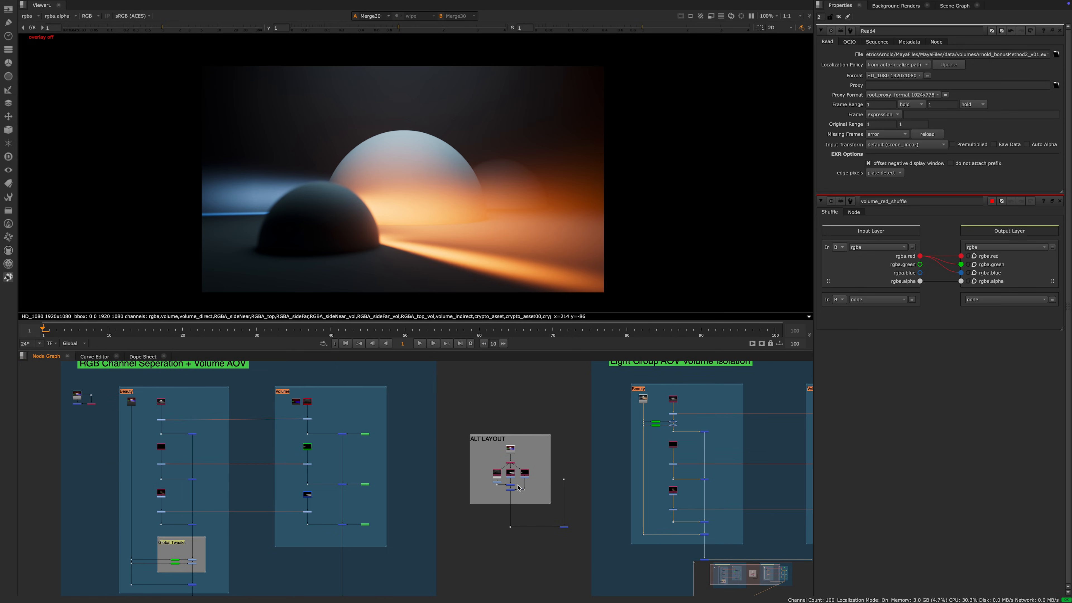
pyautogui.moveTo(523, 484); pyautogui.dragTo(542, 483, button='middle')
pyautogui.scroll(3, 560, 467)
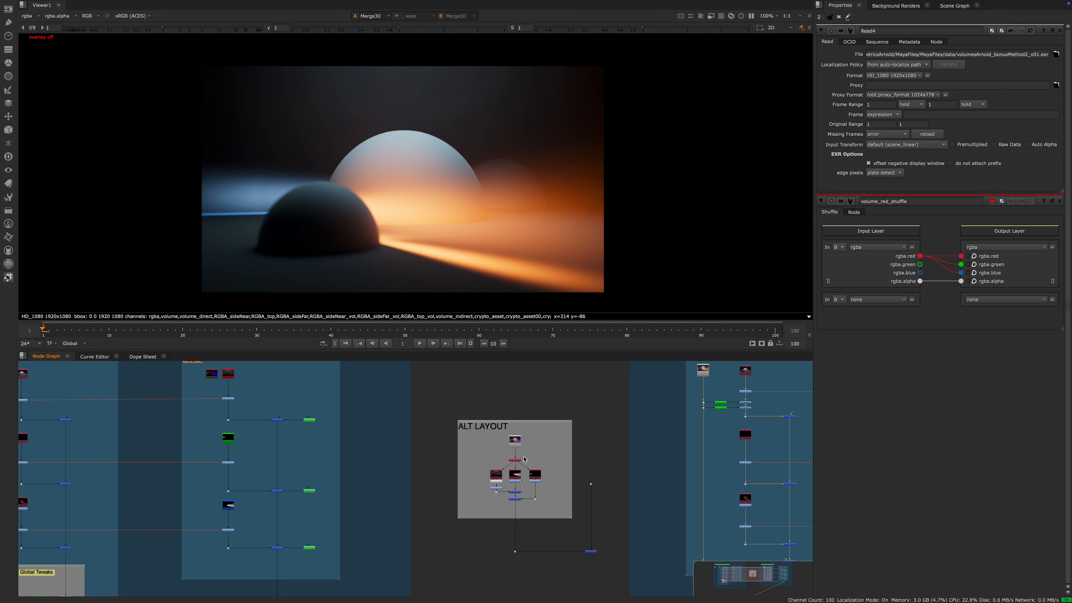
pyautogui.scroll(-4, 519, 457)
pyautogui.moveTo(517, 453); pyautogui.dragTo(473, 450, button='middle')
pyautogui.moveTo(310, 433); pyautogui.dragTo(337, 439, button='middle')
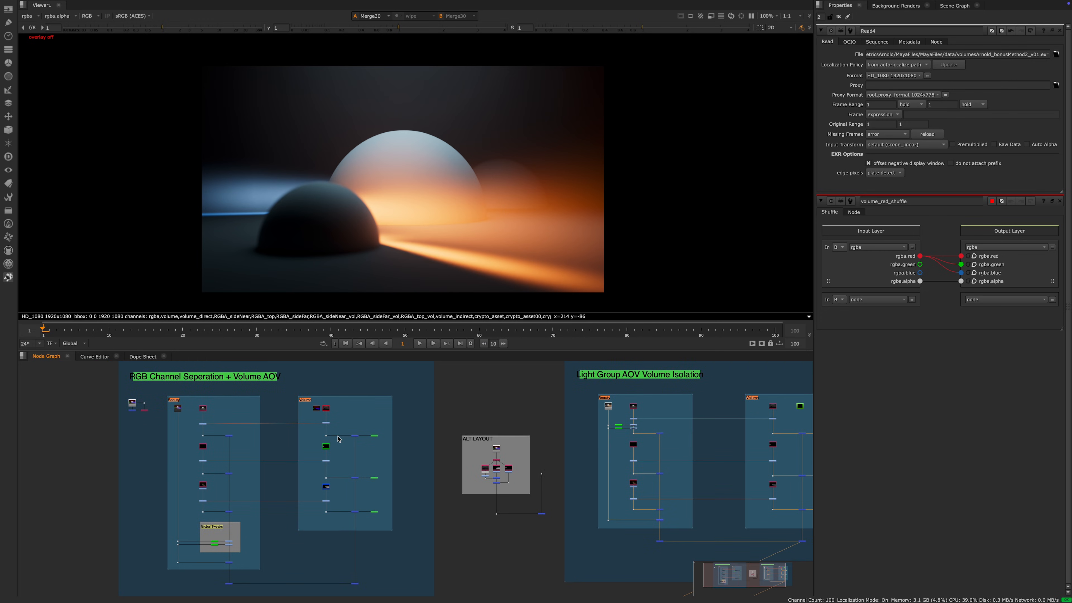
# Step: Compare the Beauty and Volume groups of the RGB Channel Seperation + Volume AOV and Light Group AOV Volume Isolation sections
pyautogui.scroll(-3, 265, 416)
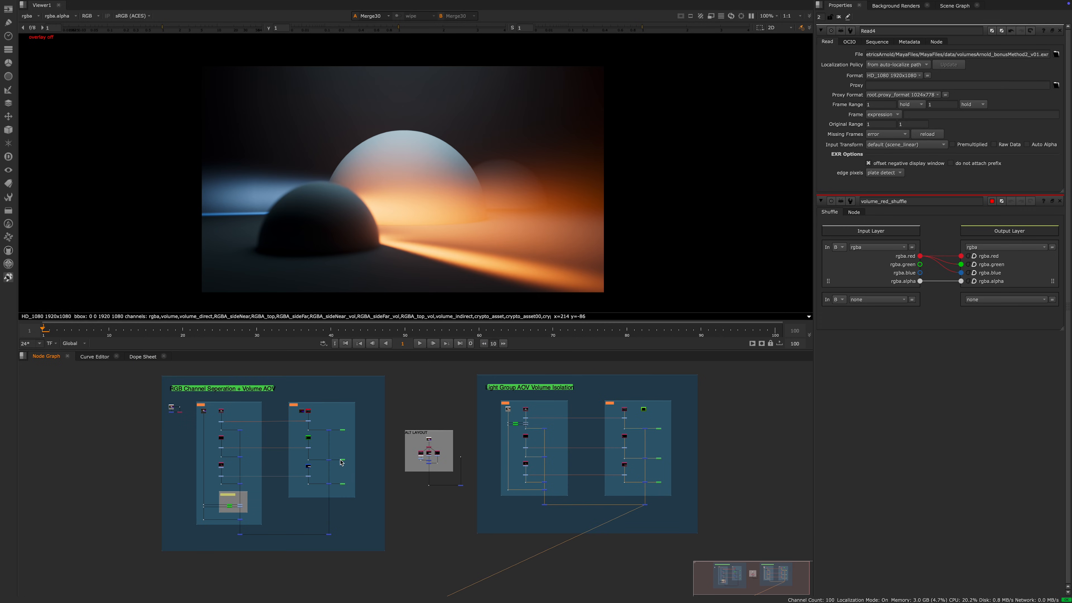
pyautogui.scroll(3, 319, 444)
pyautogui.moveTo(341, 447); pyautogui.dragTo(301, 440, button='middle')
pyautogui.scroll(-3, 344, 433)
pyautogui.scroll(4, 333, 447)
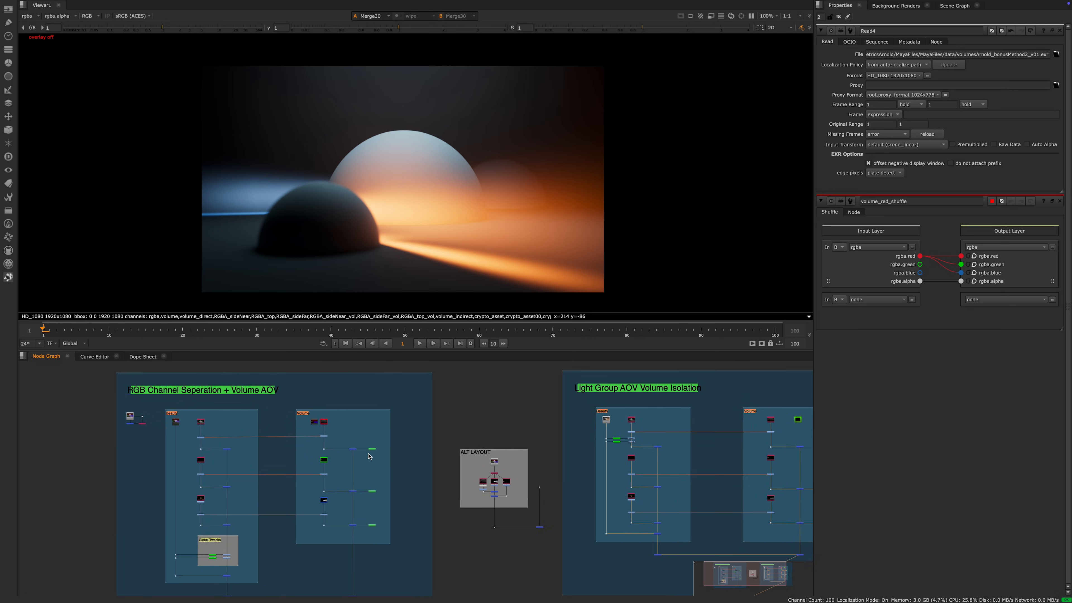
pyautogui.moveTo(368, 456); pyautogui.dragTo(365, 435, button='middle')
pyautogui.scroll(-3, 415, 448)
pyautogui.scroll(4, 425, 447)
pyautogui.moveTo(451, 449); pyautogui.dragTo(497, 446, button='middle')
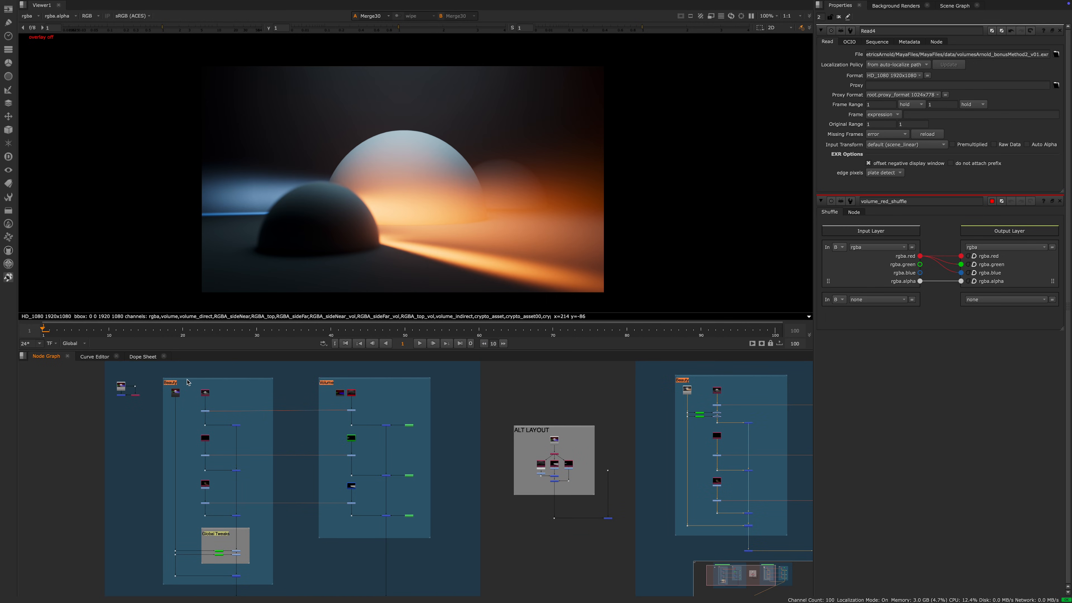
pyautogui.scroll(-3, 221, 415)
pyautogui.moveTo(337, 419); pyautogui.dragTo(131, 425, button='middle')
pyautogui.scroll(6, 366, 423)
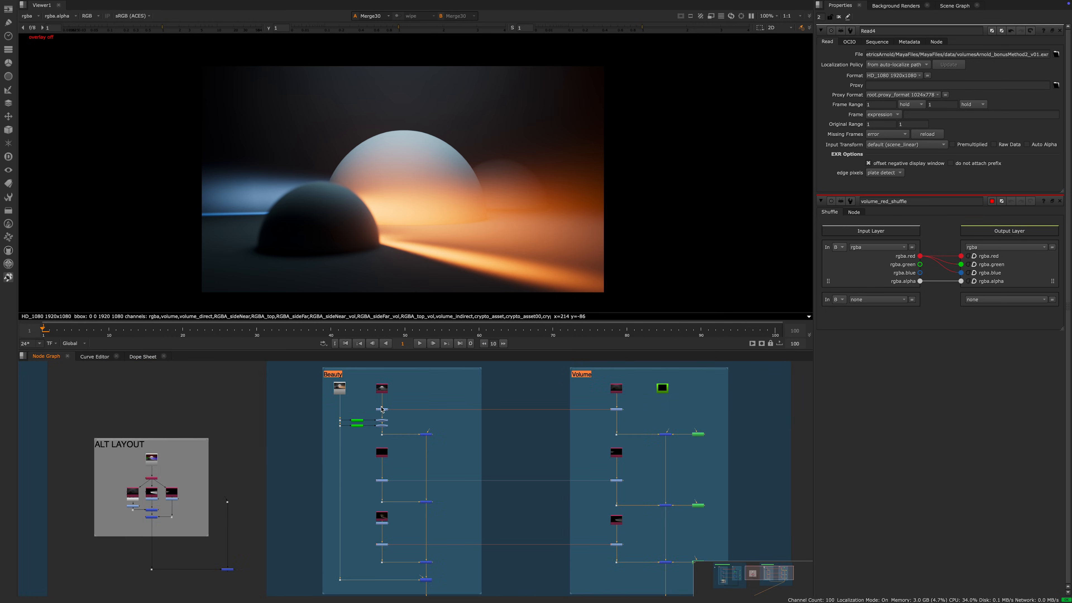
pyautogui.scroll(-3, 331, 436)
pyautogui.moveTo(248, 444); pyautogui.dragTo(498, 445, button='middle')
pyautogui.moveTo(107, 425); pyautogui.dragTo(213, 408, button='middle')
pyautogui.scroll(3, 212, 407)
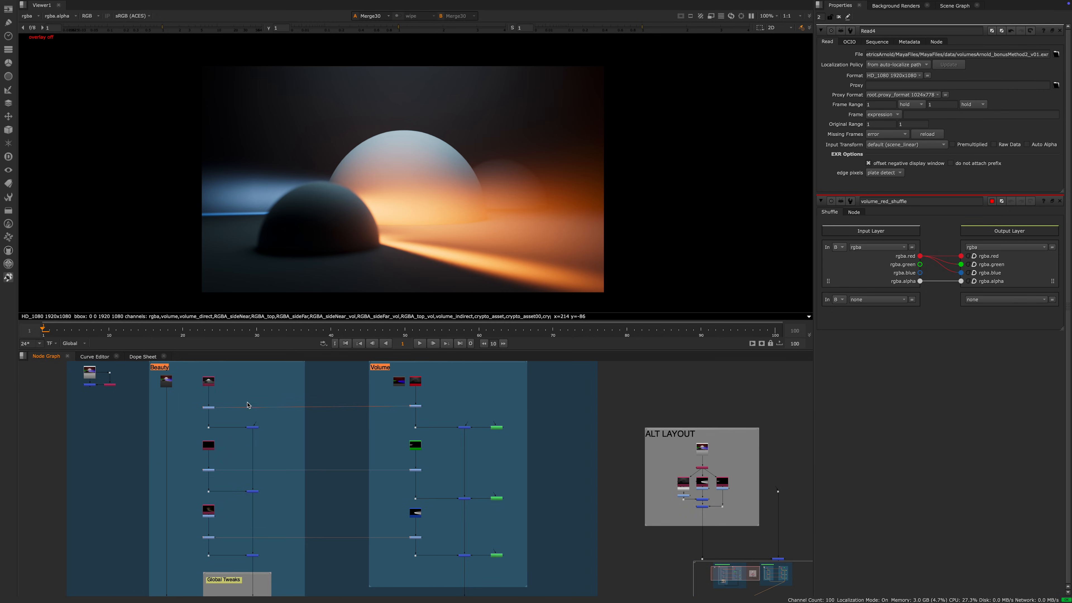
pyautogui.scroll(-1, 216, 388)
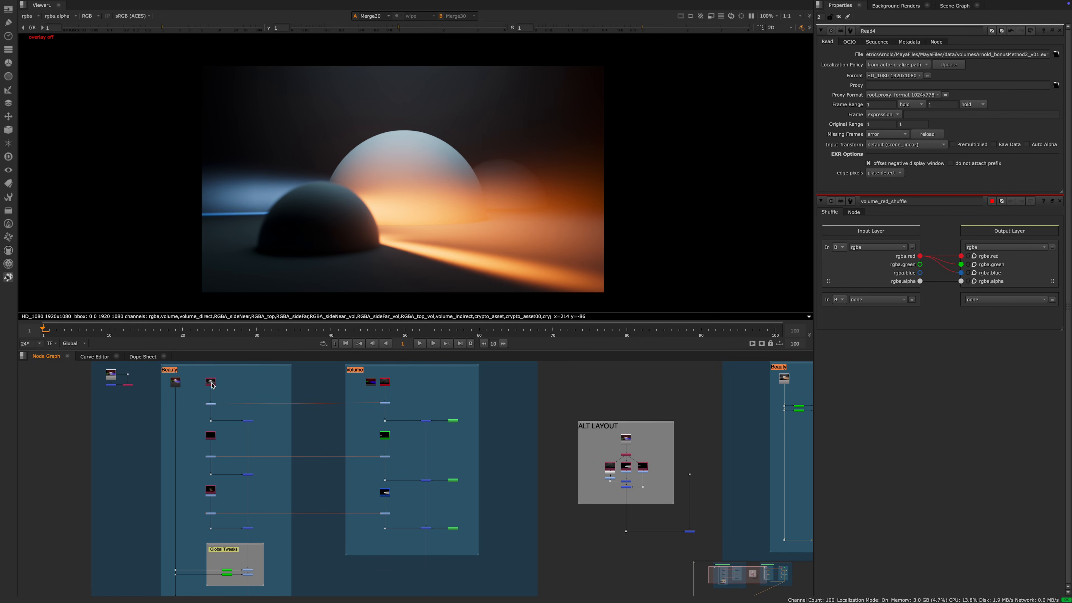
# Step: View each of the three light shuffles in the Beauty group of the RGB Channel Seperation + Volume AOV section
pyautogui.click(211, 382)
pyautogui.press('1')
pyautogui.click(211, 437)
pyautogui.press('1')
pyautogui.click(211, 490)
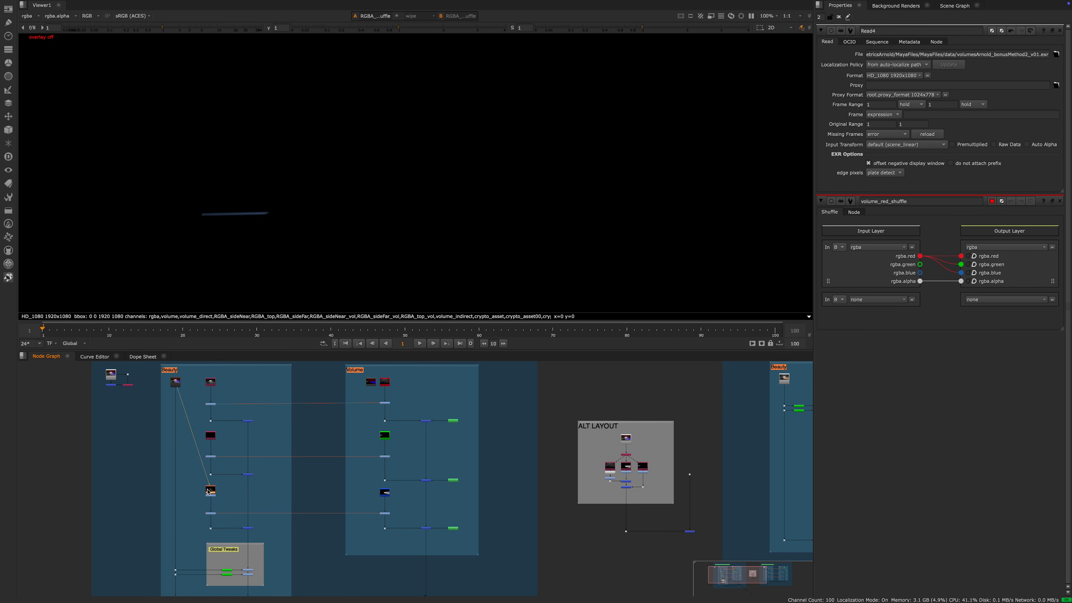
pyautogui.press('1')
# Step: View each of the three light shuffles in the Beauty group of the Light Group AOV Volume Isolation section
pyautogui.scroll(-3, 304, 493)
pyautogui.moveTo(554, 450); pyautogui.dragTo(406, 448, button='middle')
pyautogui.scroll(3, 405, 448)
pyautogui.click(361, 425)
pyautogui.press('1')
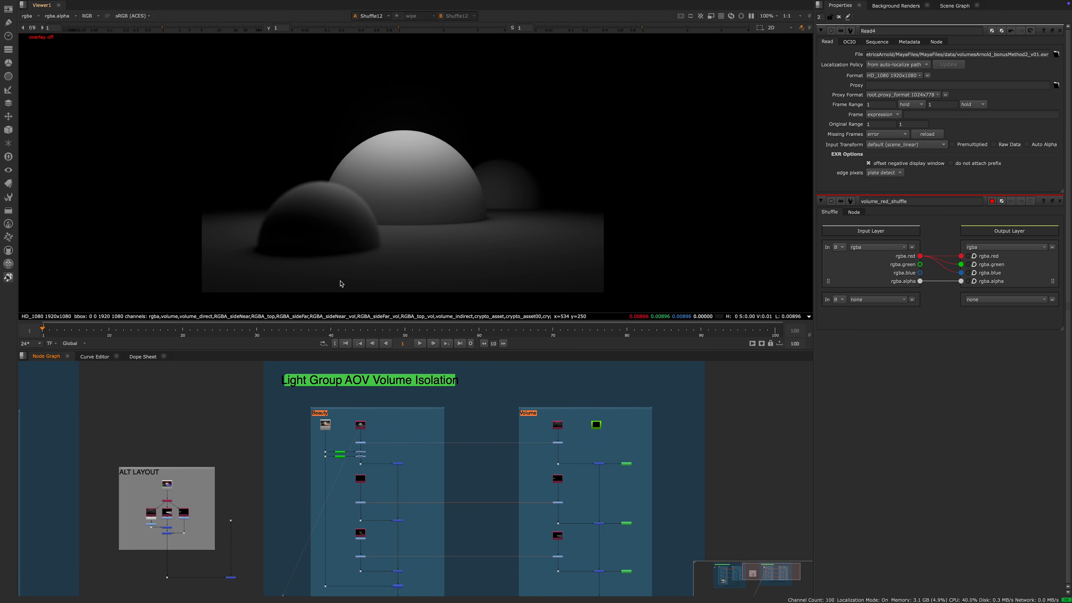
pyautogui.click(361, 480)
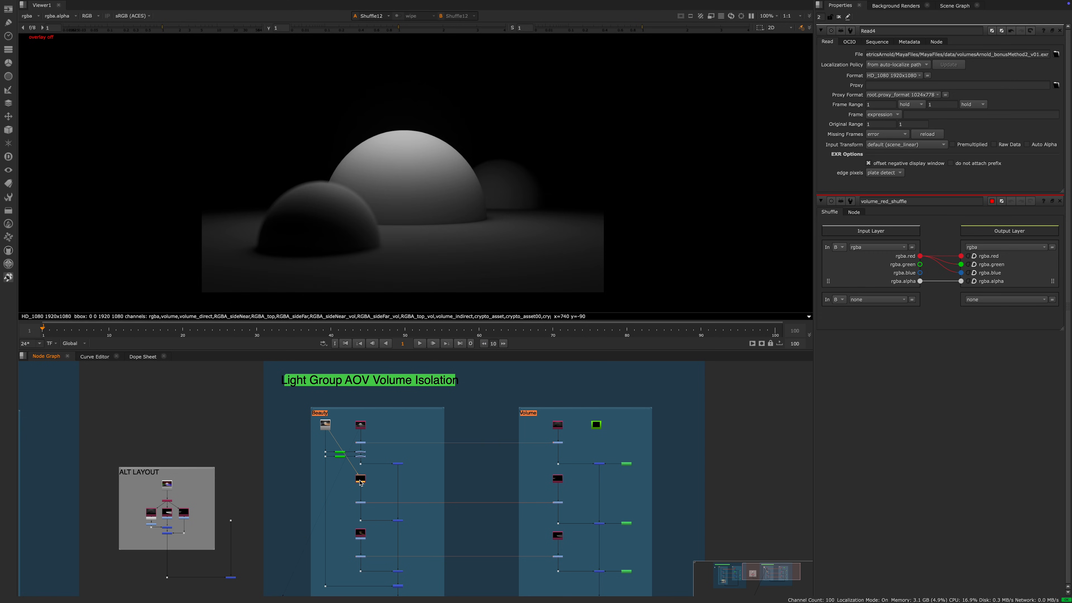
pyautogui.press('1')
pyautogui.click(361, 535)
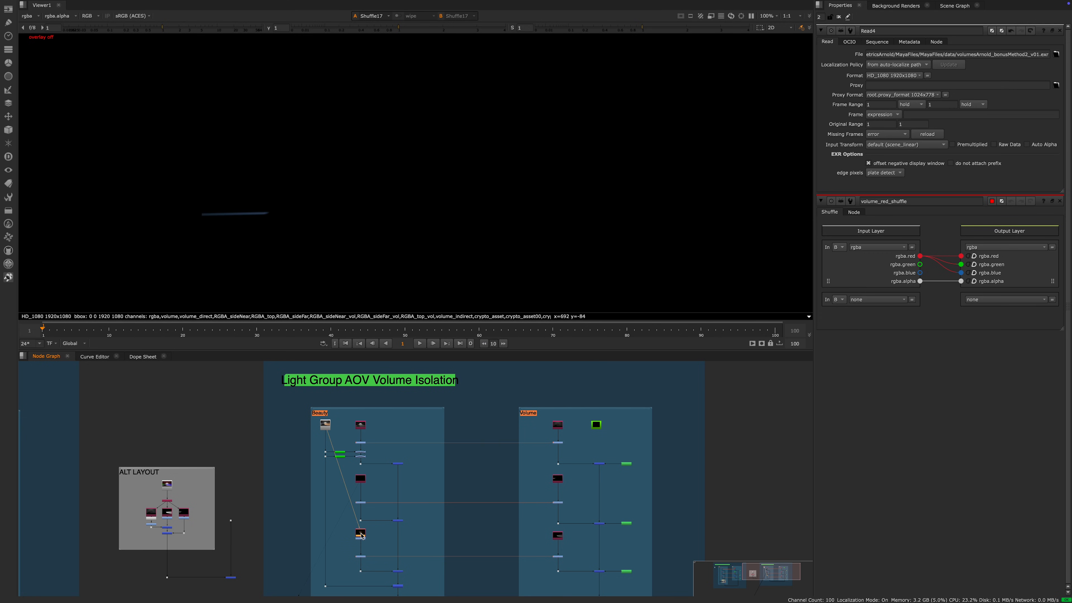
pyautogui.press('1')
# Step: Return to the RGB Channel Seperation section and view the second and third light shuffles of its Beauty group
pyautogui.scroll(-5, 304, 481)
pyautogui.moveTo(278, 479); pyautogui.dragTo(463, 457, button='middle')
pyautogui.scroll(5, 132, 460)
pyautogui.click(190, 462)
pyautogui.press('1')
pyautogui.click(191, 526)
pyautogui.press('1')
# Step: Examine the overall layout of both compositing setups and the start of the RGB Channel Seperation section's Beauty group
pyautogui.scroll(-4, 288, 499)
pyautogui.moveTo(430, 490); pyautogui.dragTo(338, 478, button='middle')
pyautogui.scroll(-3, 327, 468)
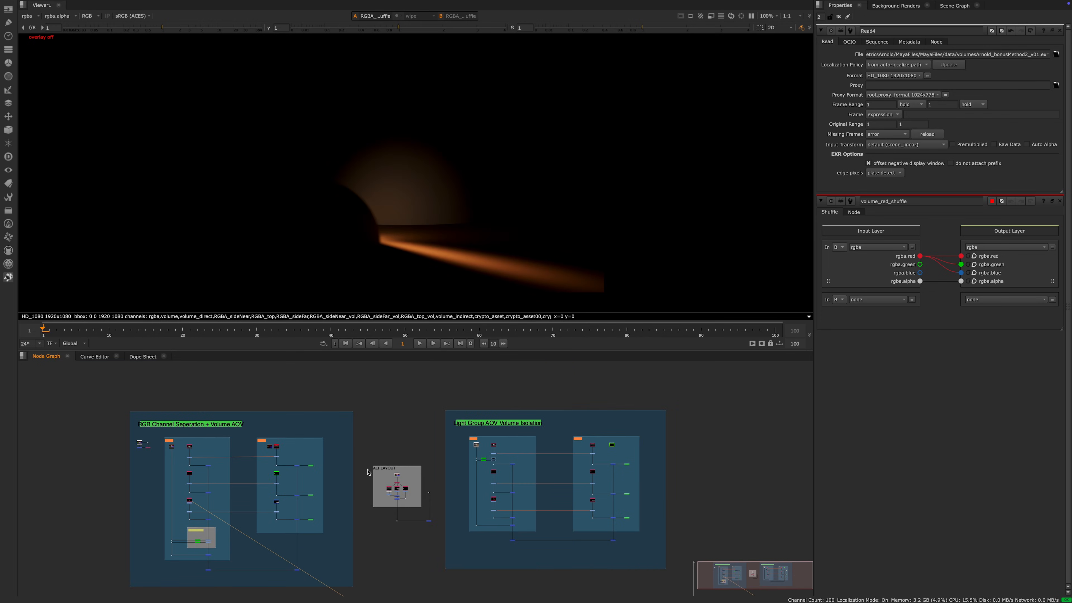
pyautogui.scroll(2, 286, 447)
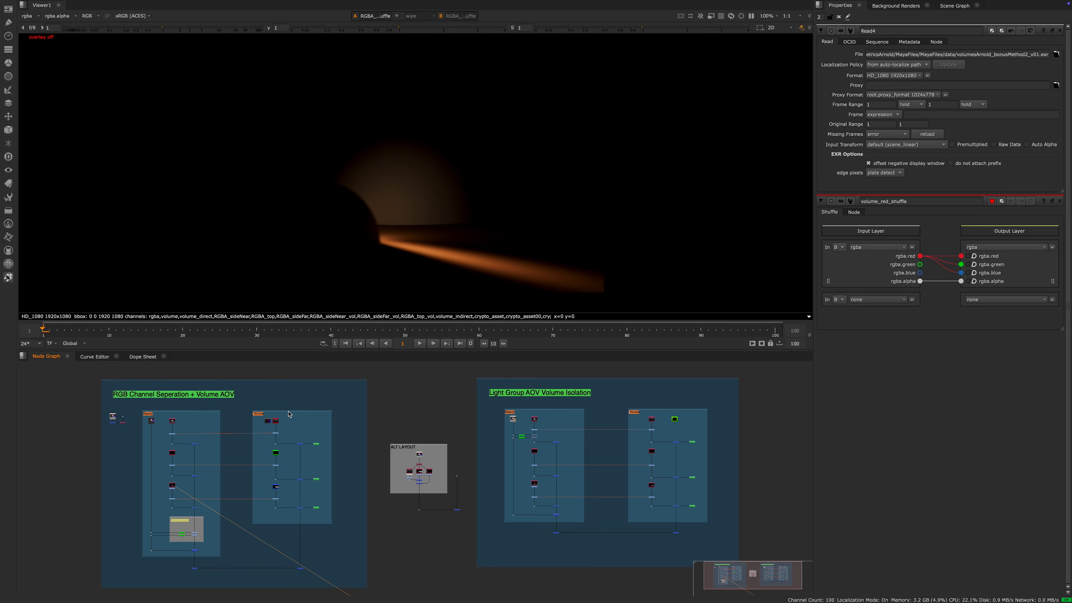
pyautogui.moveTo(436, 410); pyautogui.dragTo(424, 403, button='middle')
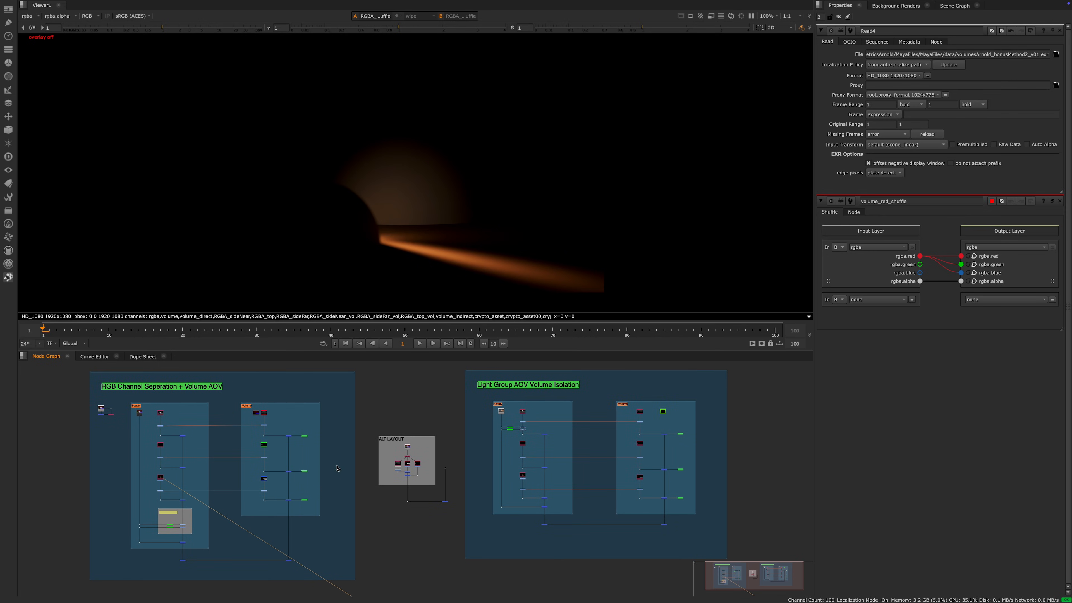
pyautogui.scroll(2, 149, 396)
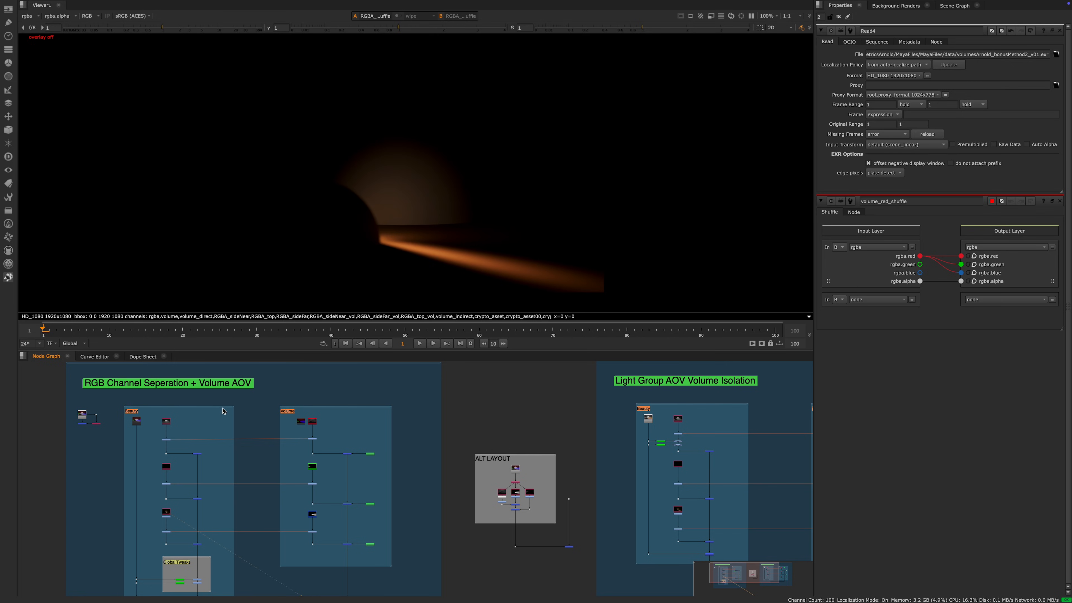
pyautogui.scroll(-2, 312, 432)
pyautogui.moveTo(369, 435)
pyautogui.mouseDown(button='middle')
pyautogui.moveTo(294, 429)
pyautogui.moveTo(367, 431)
pyautogui.mouseUp(button='middle')
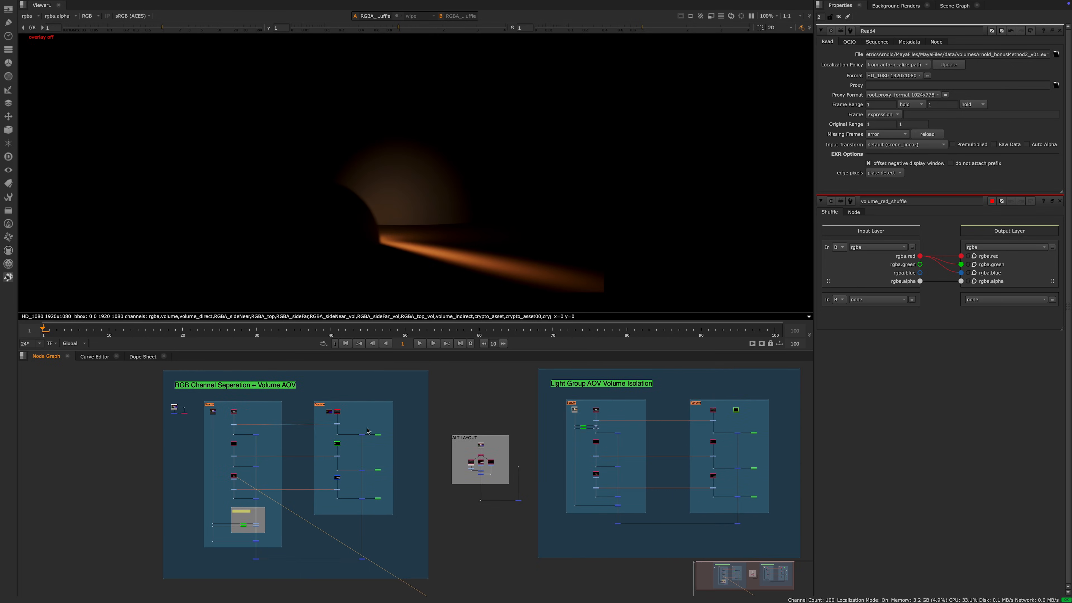
pyautogui.scroll(5, 231, 416)
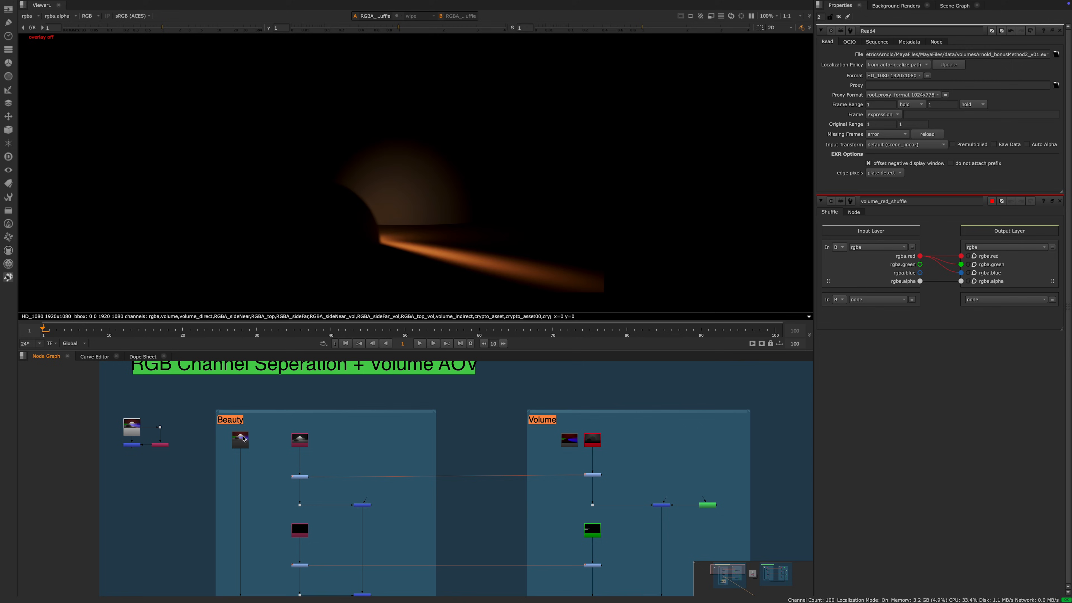
pyautogui.scroll(-3, 298, 453)
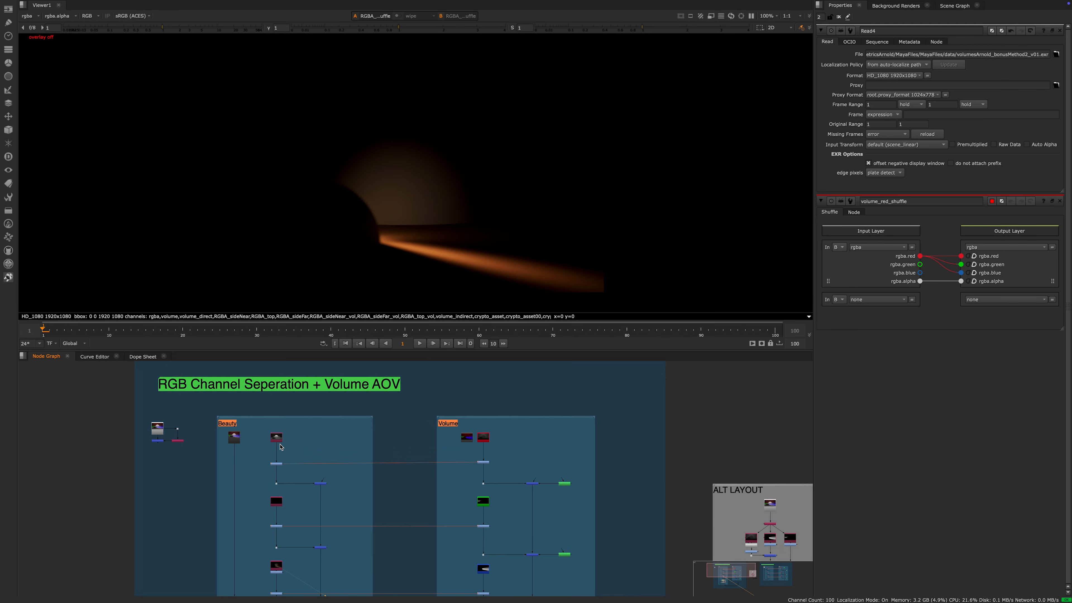
# Step: View the RGBA_top_shuffle node in the RGB Channel Seperation section's Beauty group and open its properties
pyautogui.scroll(3, 283, 443)
pyautogui.click(251, 408)
pyautogui.press('1')
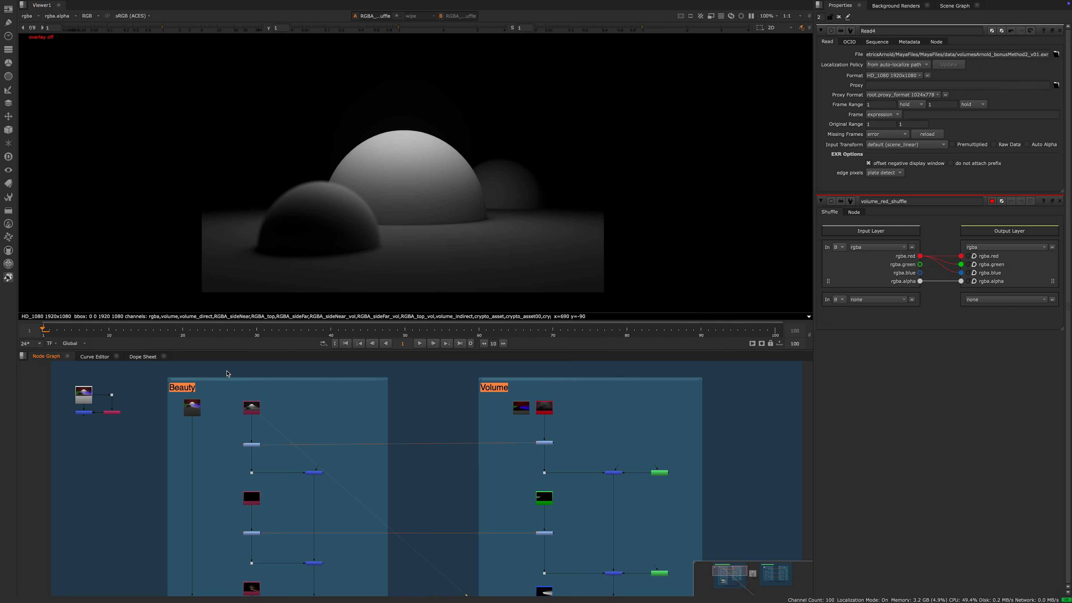
pyautogui.scroll(3, 238, 408)
pyautogui.doubleClick(249, 412)
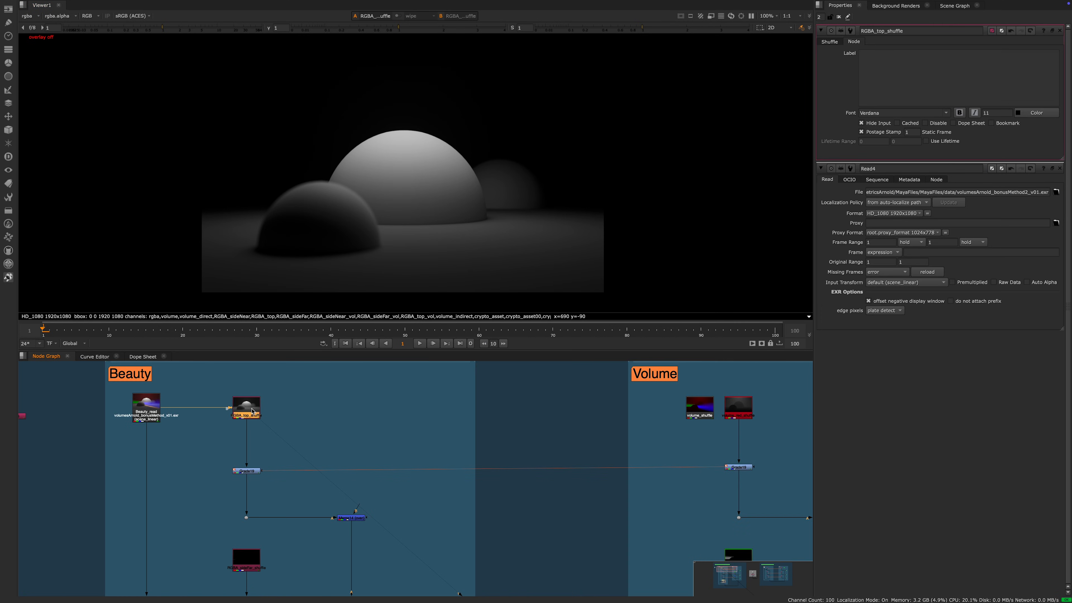
pyautogui.scroll(1, 235, 424)
pyautogui.click(336, 421)
pyautogui.press('Tab')
pyautogui.write('shuff')
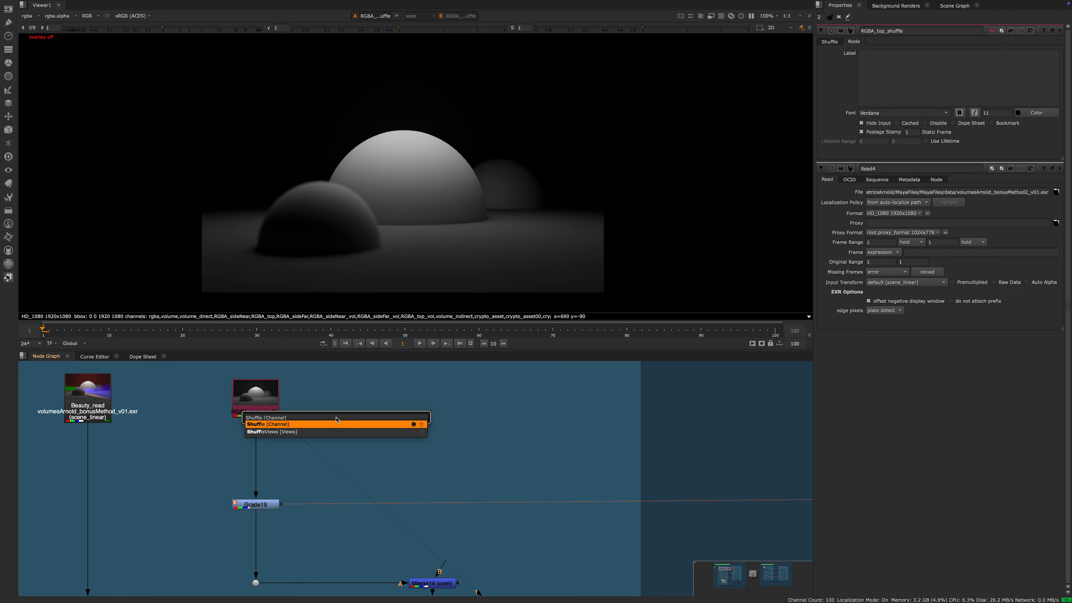
pyautogui.press('Return')
pyautogui.press('Delete')
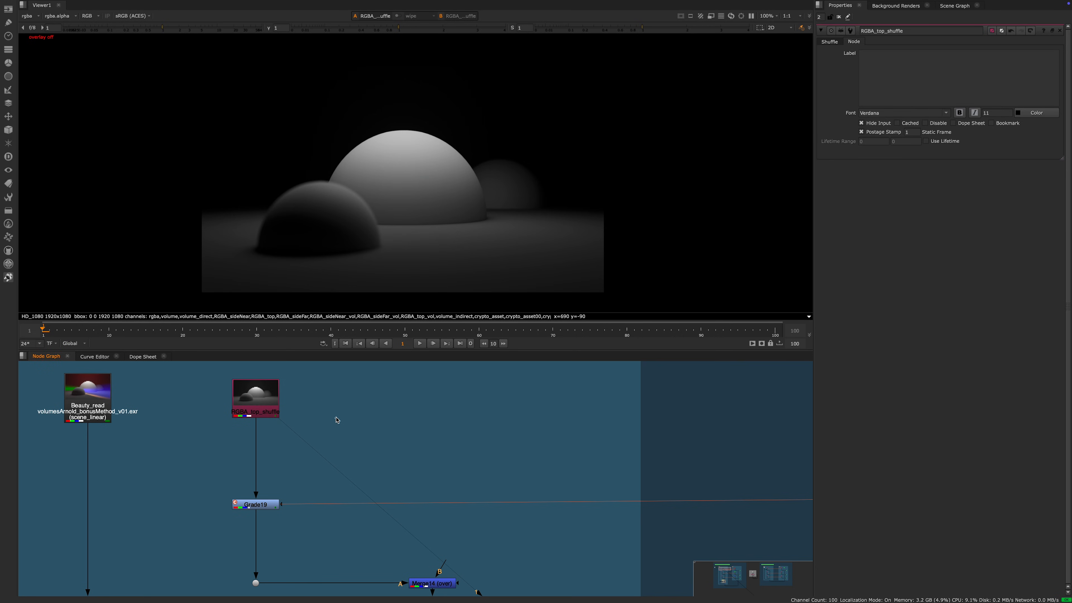
pyautogui.press('Tab')
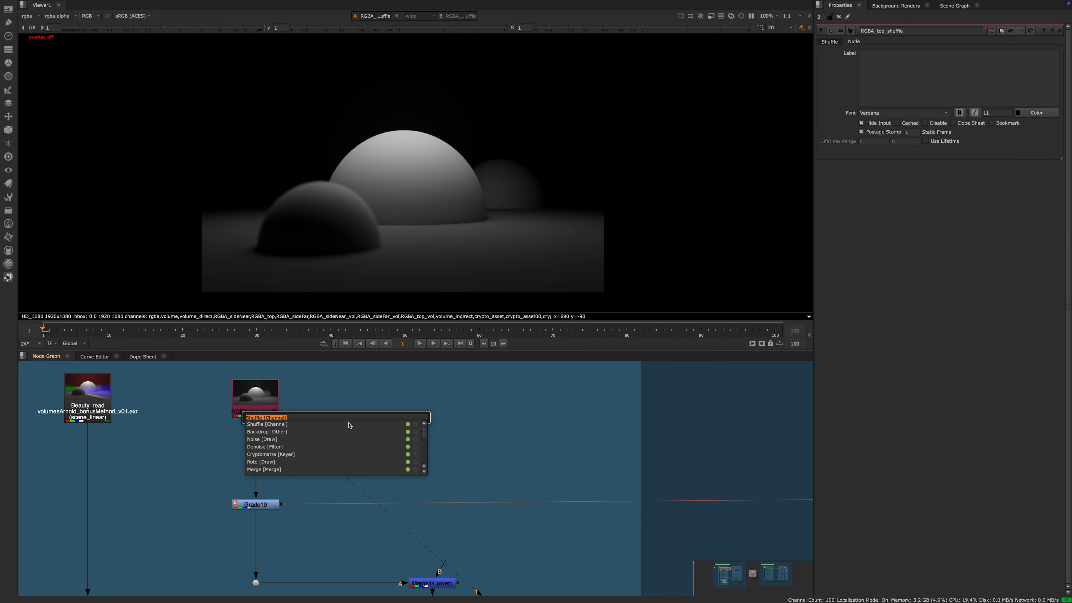
pyautogui.press('Escape')
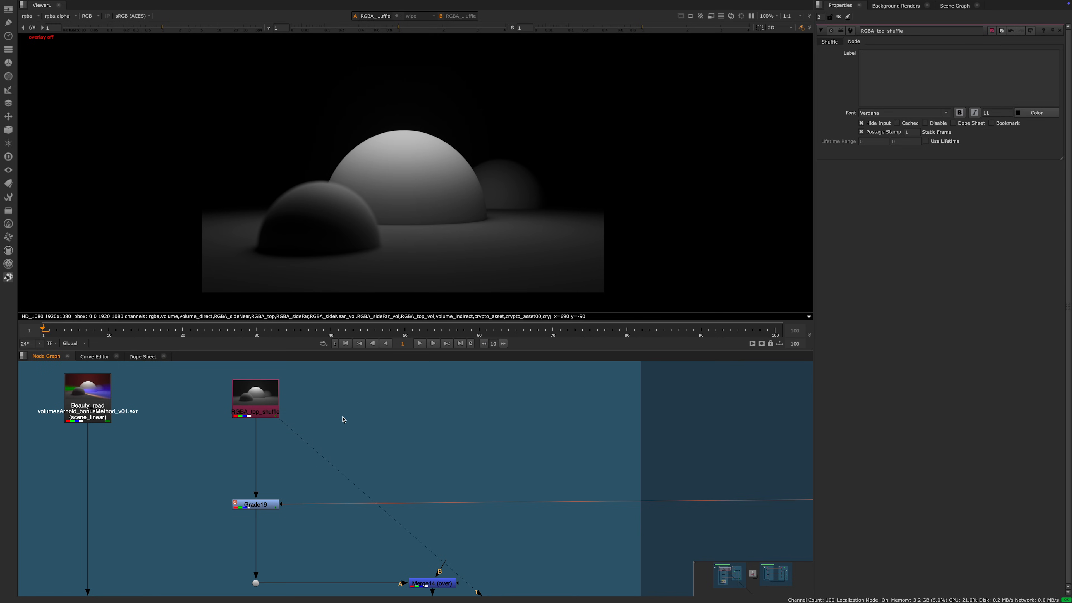
# Step: Examine the channel routing of RGBA_top_shuffle and the layers available as its input layer
pyautogui.click(258, 401)
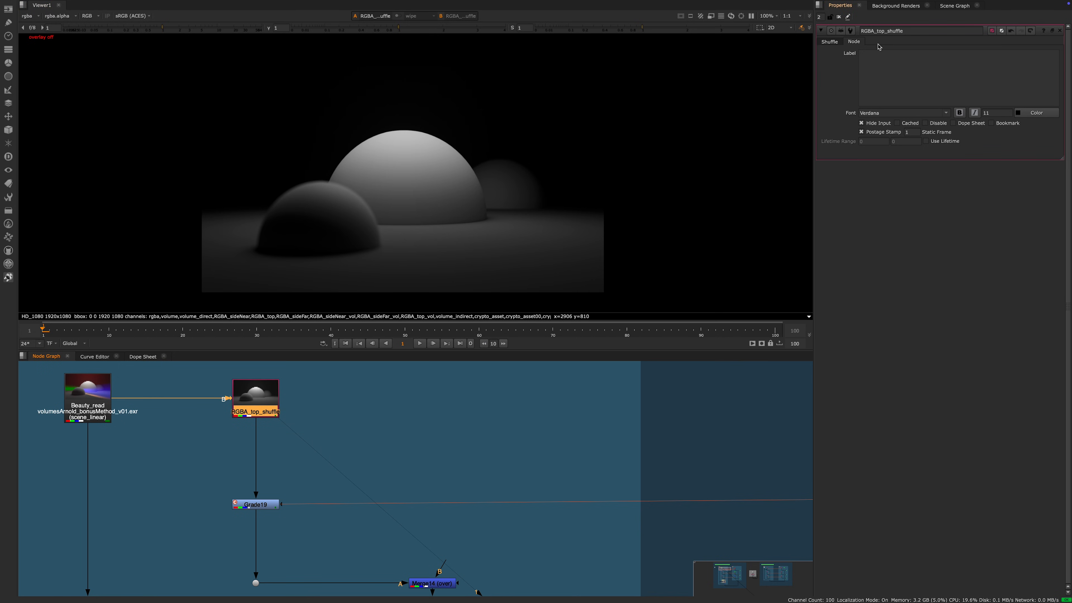
pyautogui.click(830, 42)
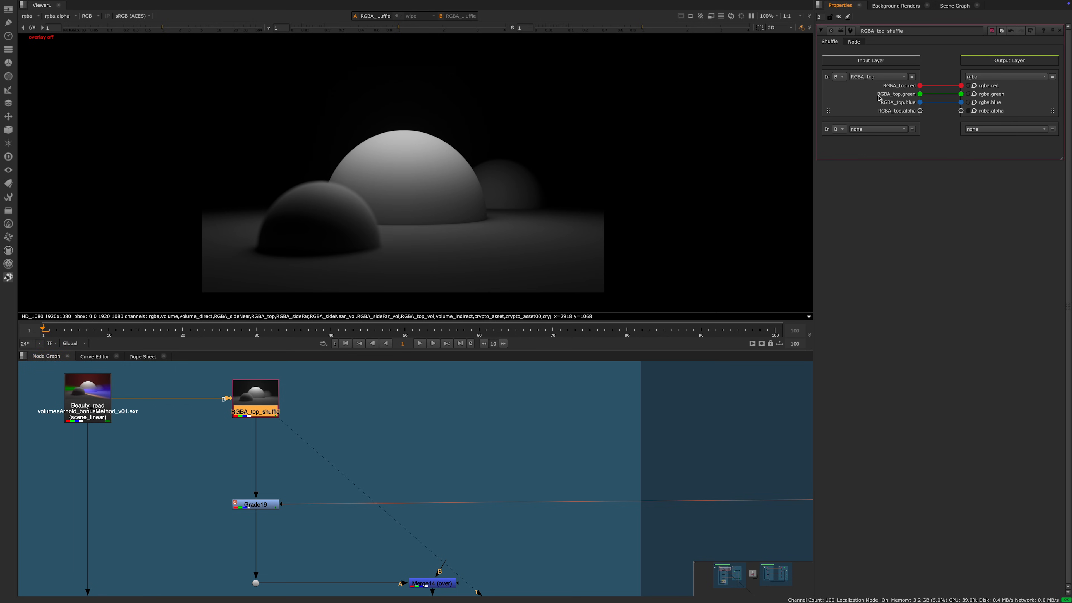
pyautogui.click(869, 78)
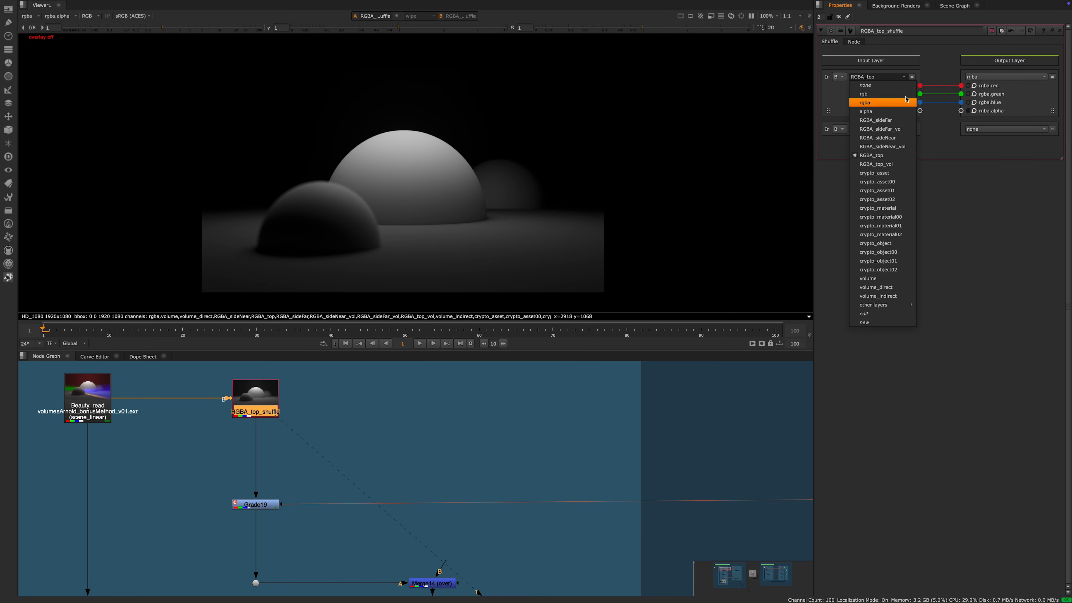
pyautogui.click(882, 75)
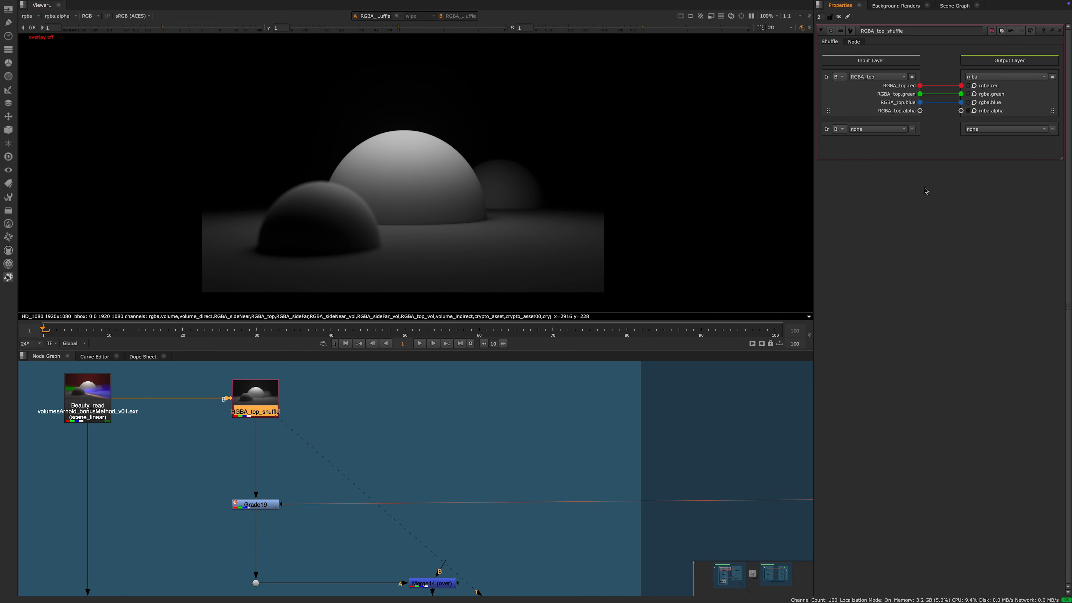
# Step: Turn off Hide Input and Postage Stamp on RGBA_top_shuffle and check its connection to Beauty_read
pyautogui.click(859, 42)
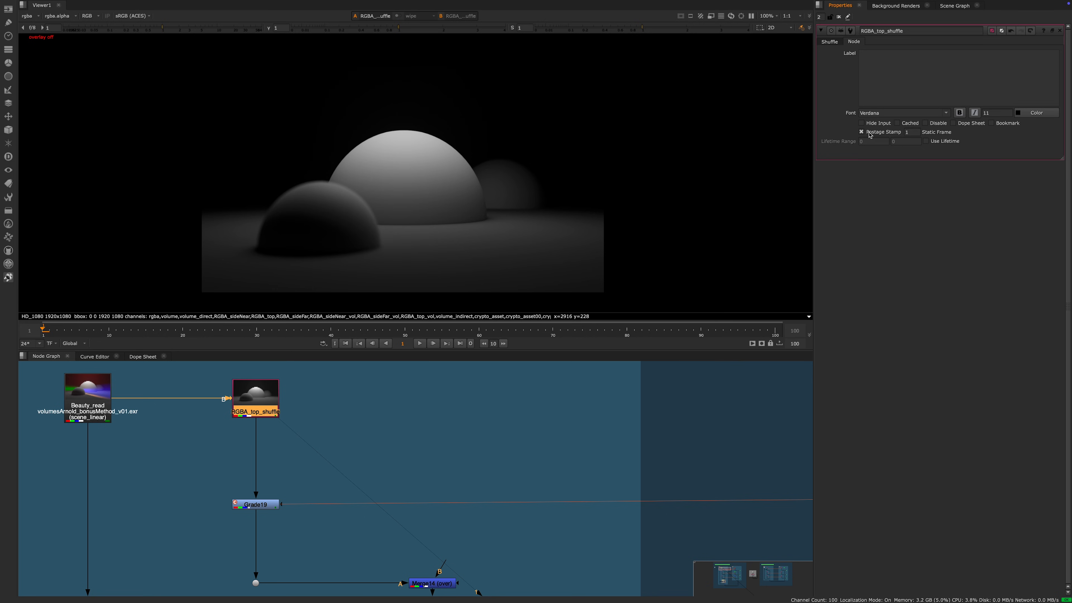
pyautogui.click(869, 133)
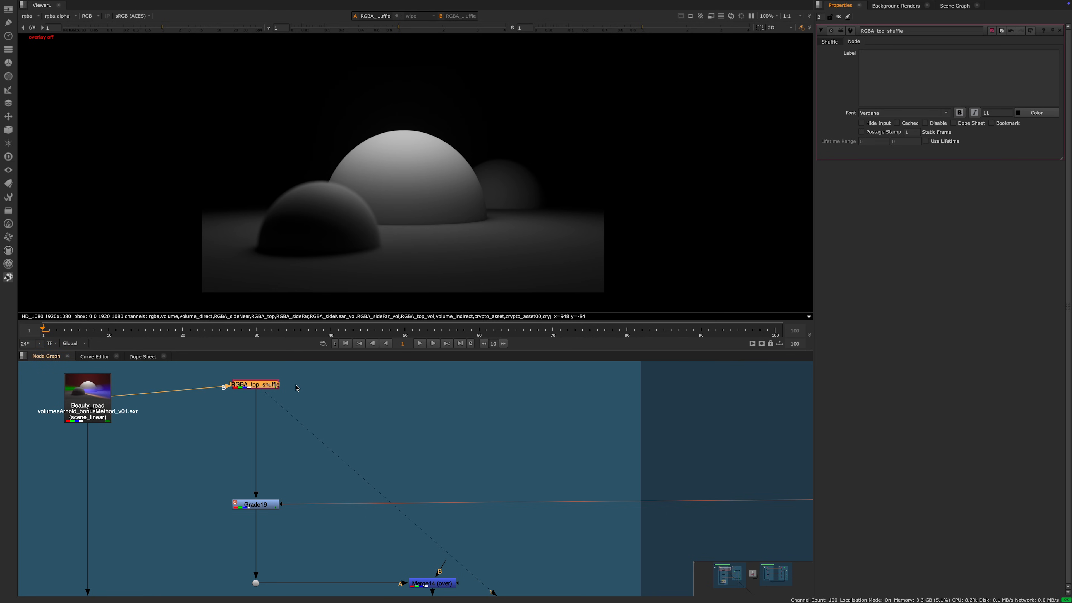
pyautogui.moveTo(285, 404); pyautogui.dragTo(346, 410, button='middle')
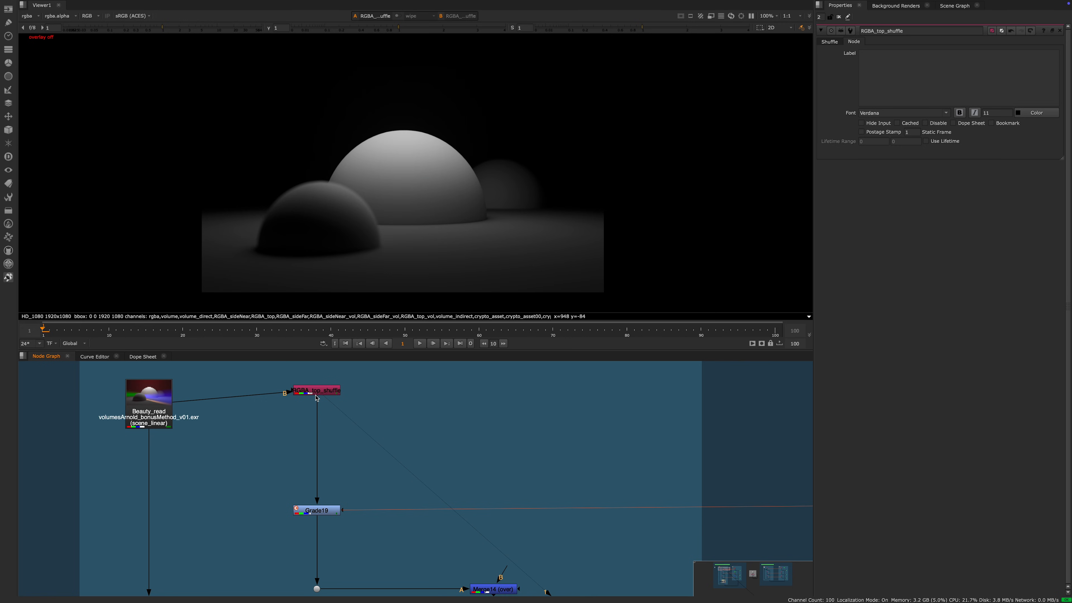
pyautogui.scroll(-1, 262, 393)
pyautogui.scroll(1, 260, 391)
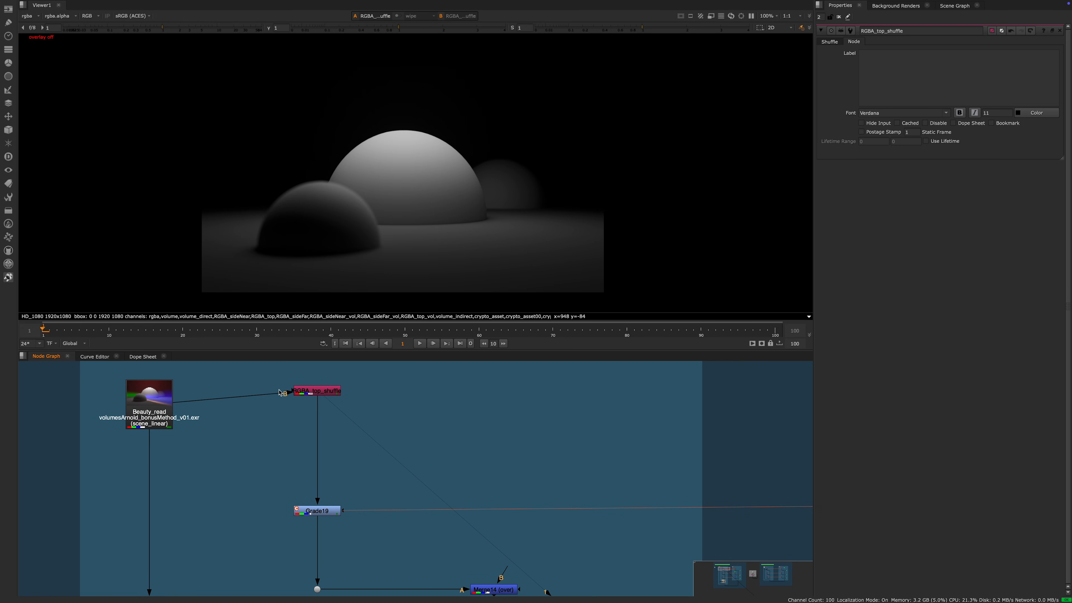
pyautogui.scroll(2, 305, 396)
pyautogui.click(313, 393)
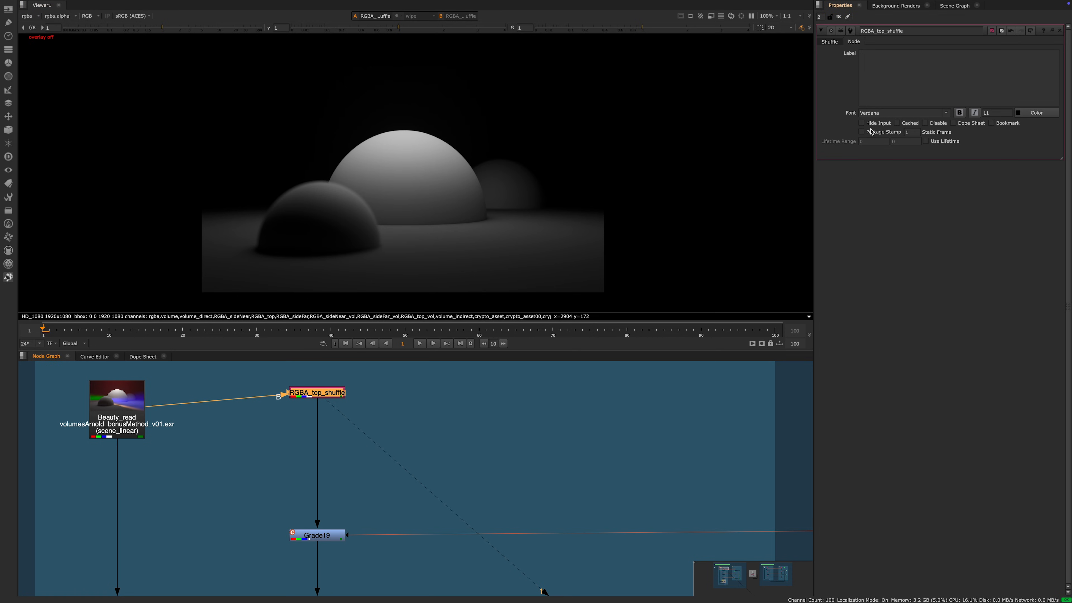
# Step: Turn Hide Input and Postage Stamp back on for RGBA_top_shuffle
pyautogui.click(863, 124)
pyautogui.scroll(-3, 337, 530)
pyautogui.scroll(3, 366, 468)
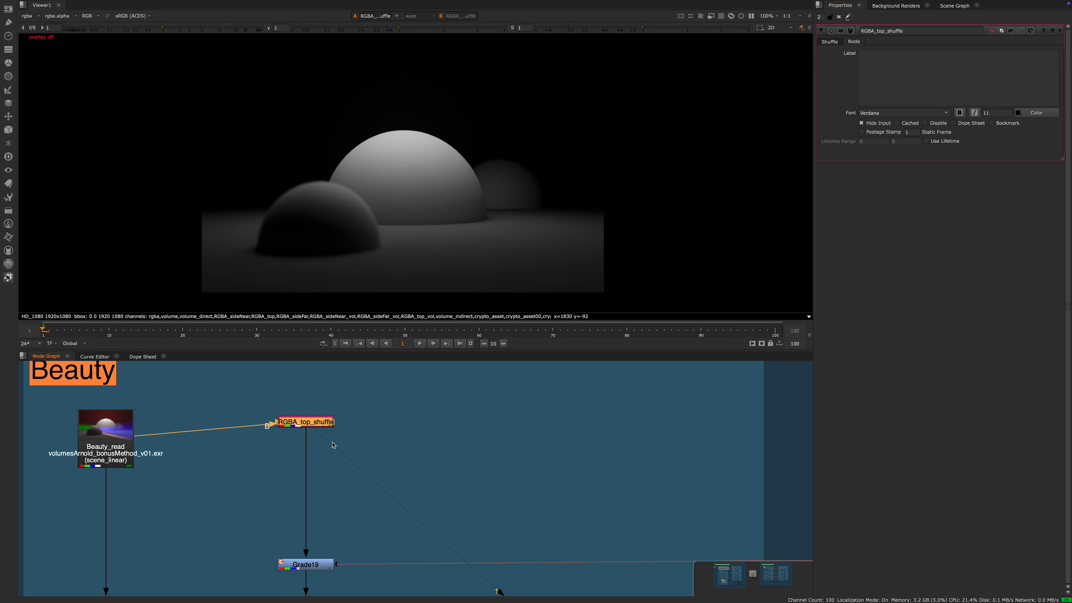
pyautogui.moveTo(332, 445); pyautogui.dragTo(358, 440, button='middle')
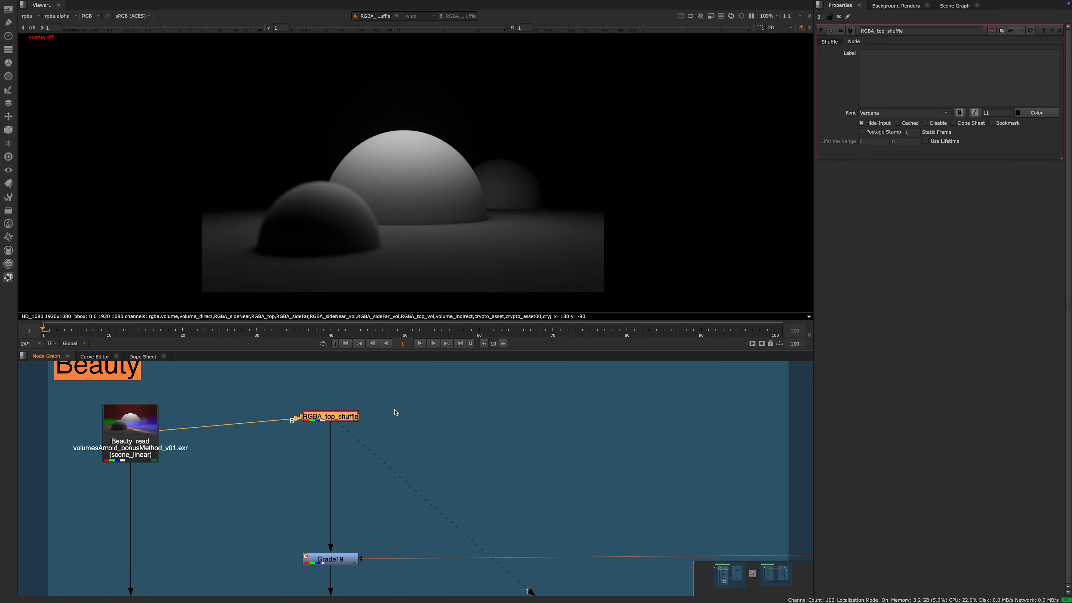
pyautogui.moveTo(380, 422); pyautogui.dragTo(376, 415, button='middle')
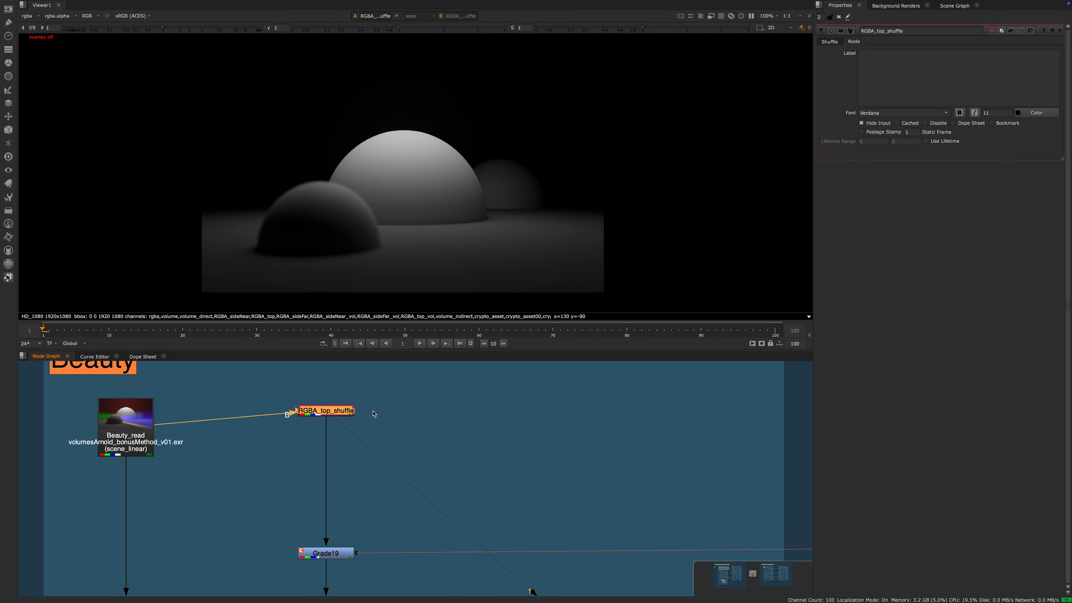
pyautogui.click(861, 132)
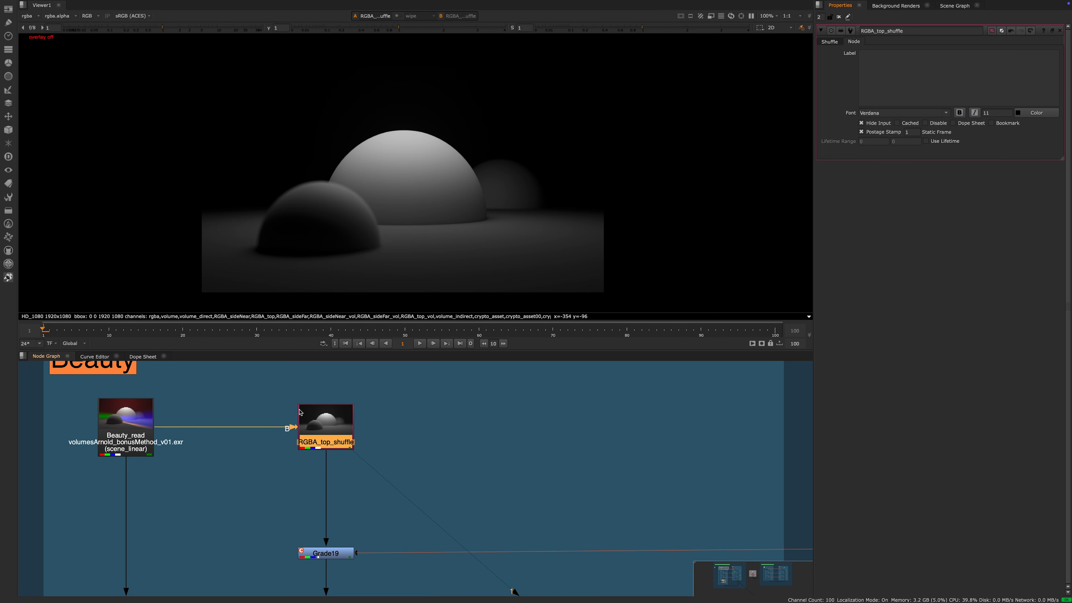
pyautogui.scroll(2, 306, 419)
pyautogui.scroll(-4, 270, 422)
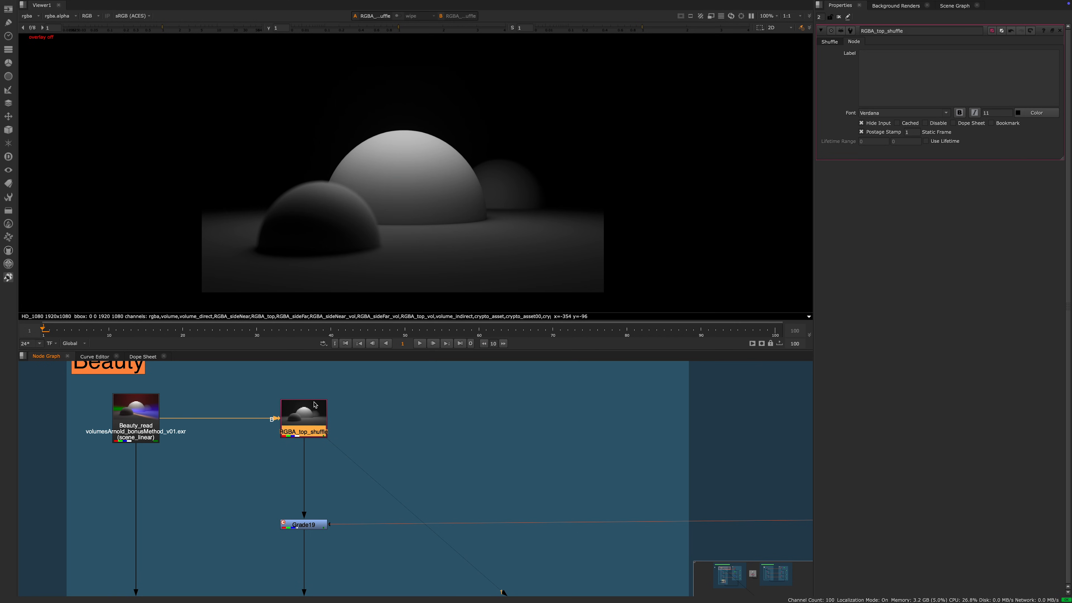
pyautogui.scroll(2, 315, 405)
# Step: Check RGBA_top_shuffle's placement beside Beauty_read and the RGBA_top layer chosen as its input layer
pyautogui.moveTo(308, 428)
pyautogui.mouseDown(button='middle')
pyautogui.moveTo(332, 413)
pyautogui.moveTo(297, 426)
pyautogui.mouseUp(button='middle')
pyautogui.moveTo(303, 417); pyautogui.dragTo(277, 402)
pyautogui.moveTo(318, 368); pyautogui.dragTo(122, 412)
pyautogui.moveTo(81, 382); pyautogui.dragTo(159, 368, button='middle')
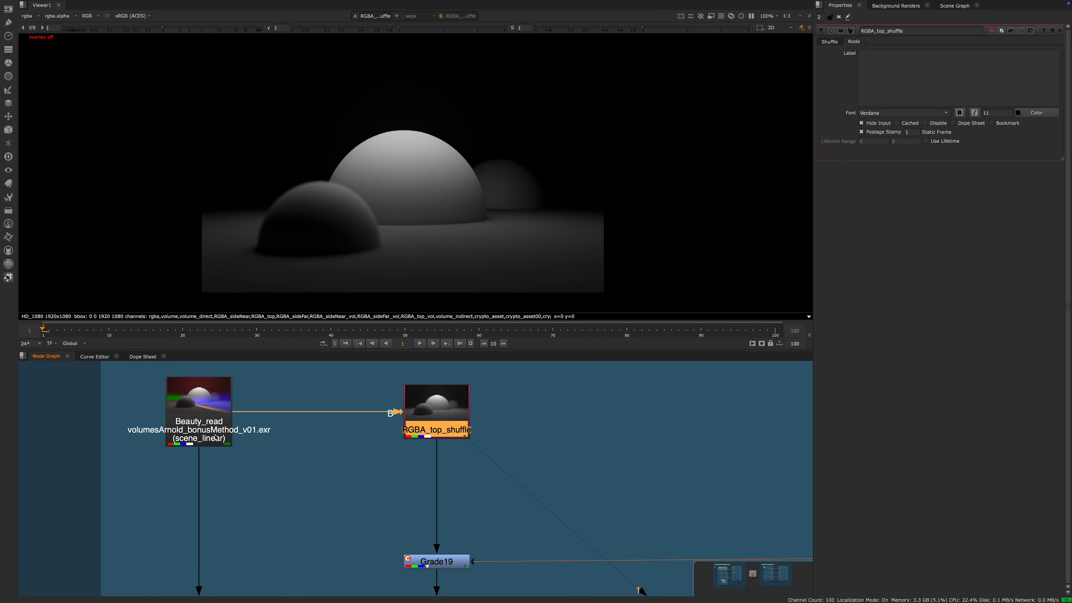
pyautogui.moveTo(398, 450); pyautogui.dragTo(337, 445, button='middle')
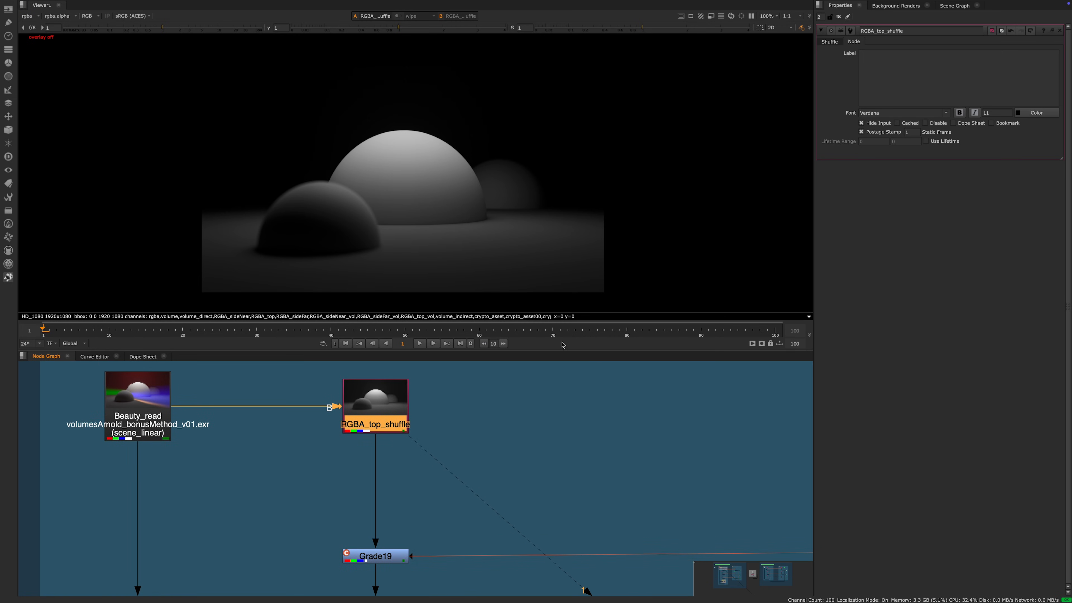
pyautogui.click(828, 41)
pyautogui.click(881, 77)
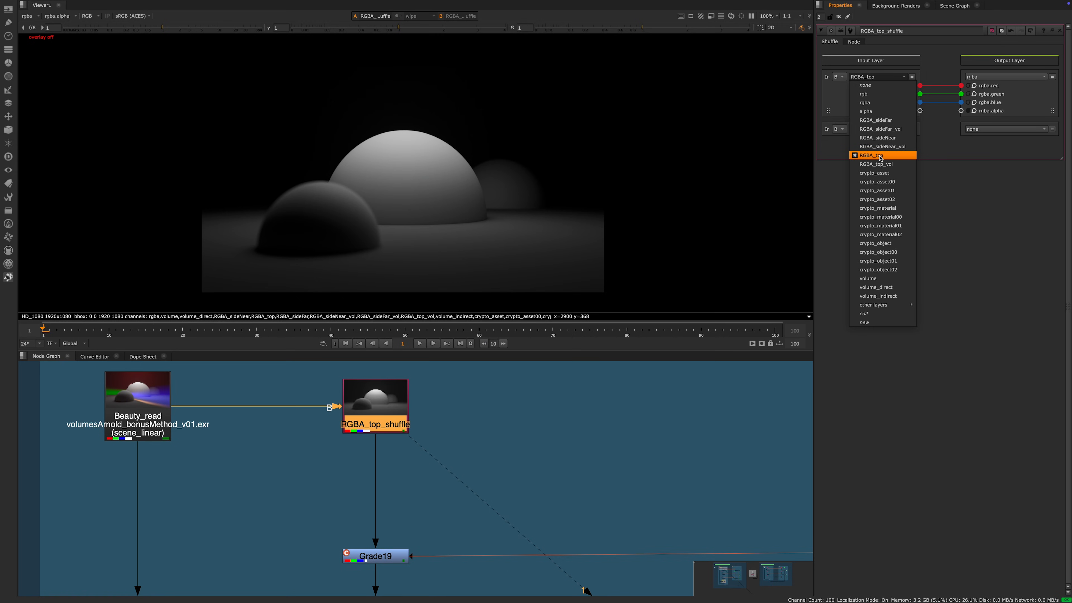
pyautogui.click(450, 400)
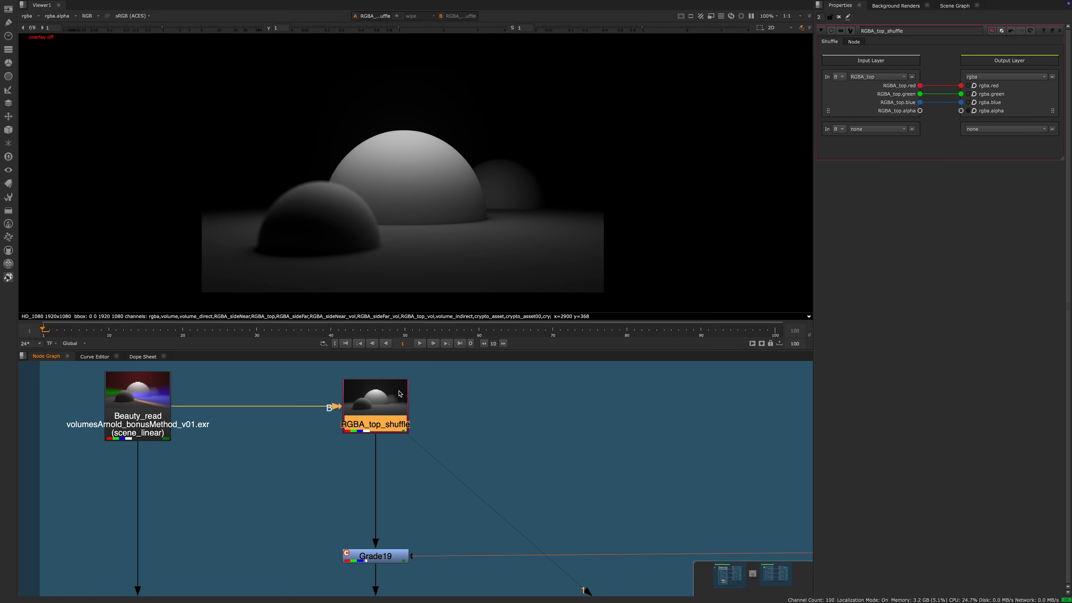
# Step: Open the properties of RGBA_sideFar_shuffle in the Beauty group and view its output
pyautogui.scroll(-2, 490, 452)
pyautogui.scroll(-5, 424, 422)
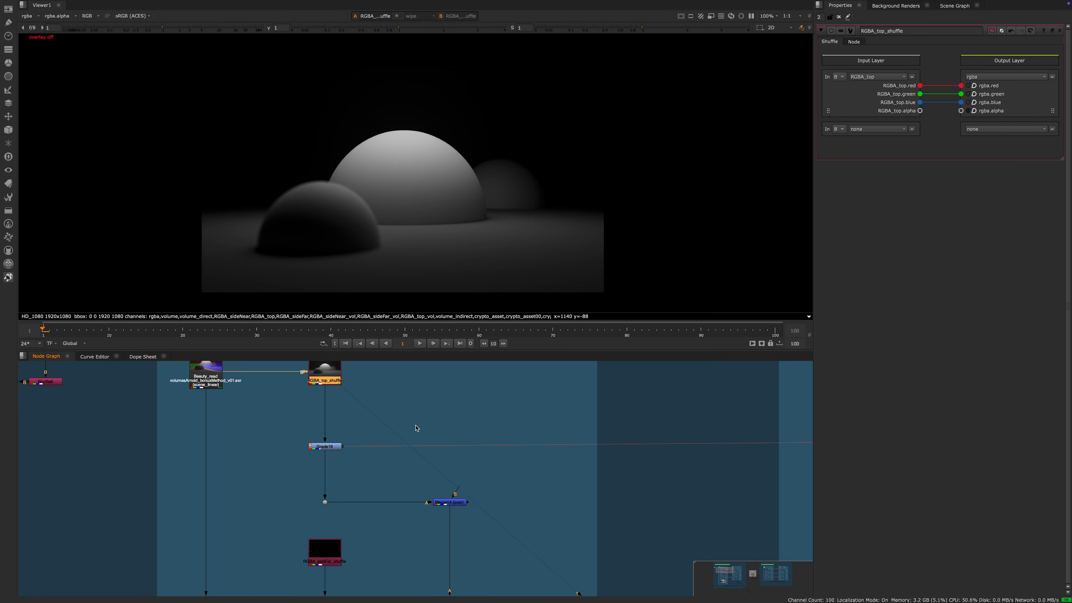
pyautogui.click(326, 511)
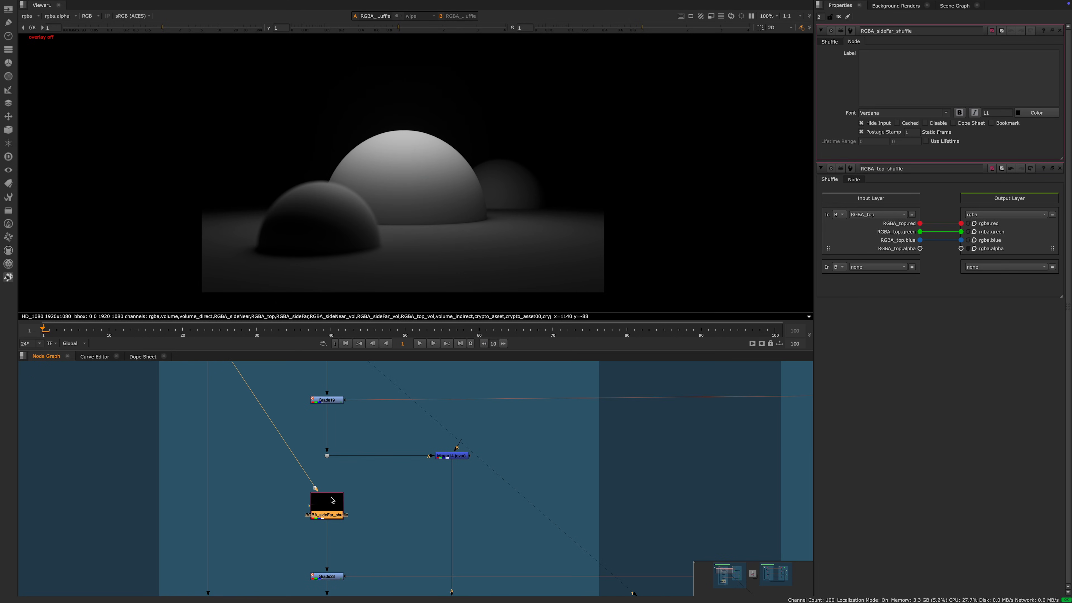
pyautogui.scroll(3, 331, 500)
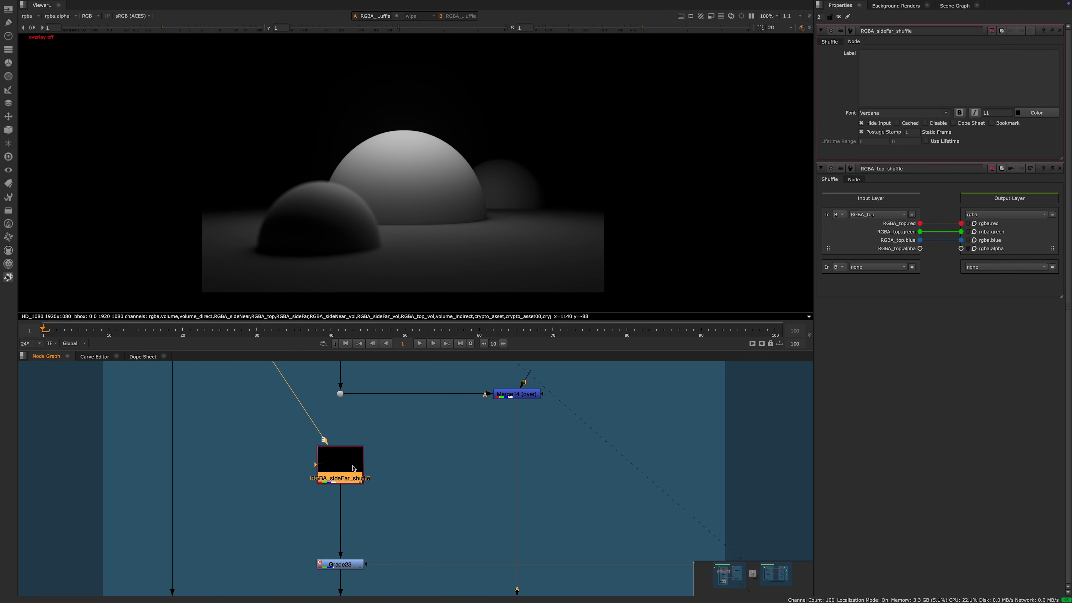
pyautogui.scroll(2, 354, 468)
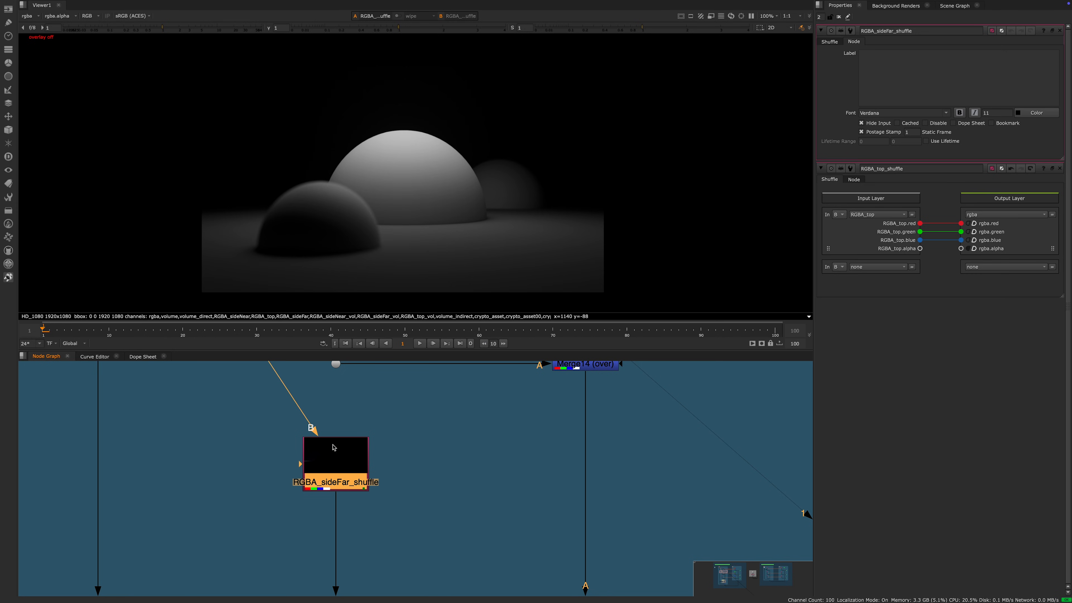
pyautogui.press('1')
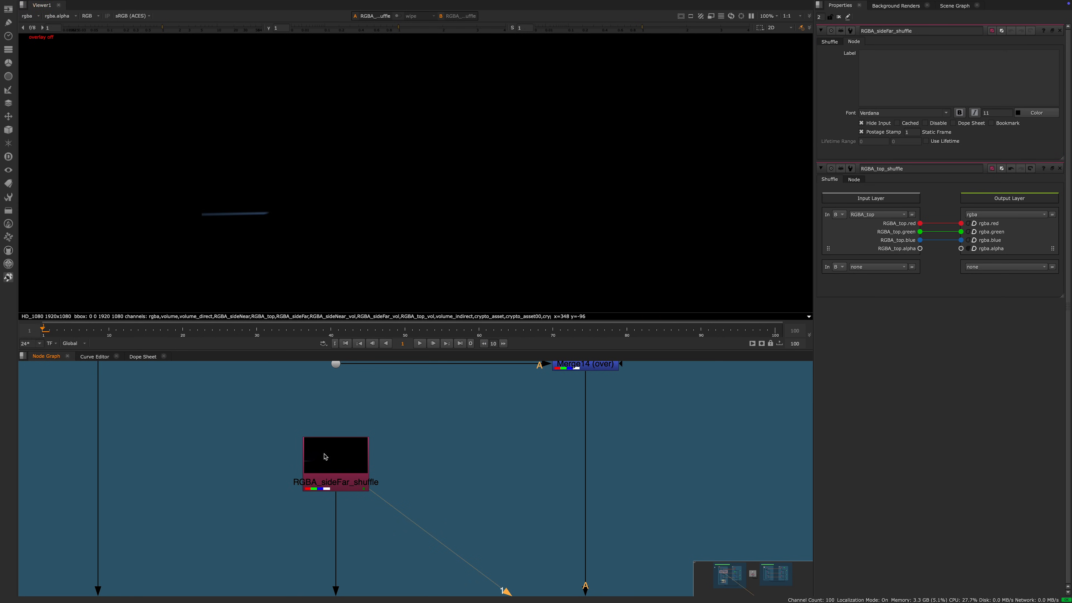
pyautogui.scroll(2, 324, 459)
pyautogui.scroll(-1, 286, 459)
pyautogui.scroll(-1, 247, 219)
pyautogui.moveTo(258, 217)
pyautogui.mouseDown(button='middle')
pyautogui.moveTo(306, 209)
pyautogui.moveTo(269, 214)
pyautogui.mouseUp(button='middle')
pyautogui.scroll(2, 303, 206)
# Step: Check the channel routing of RGBA_sideFar_shuffle and keep RGBA_sideFar as its input layer
pyautogui.click(834, 42)
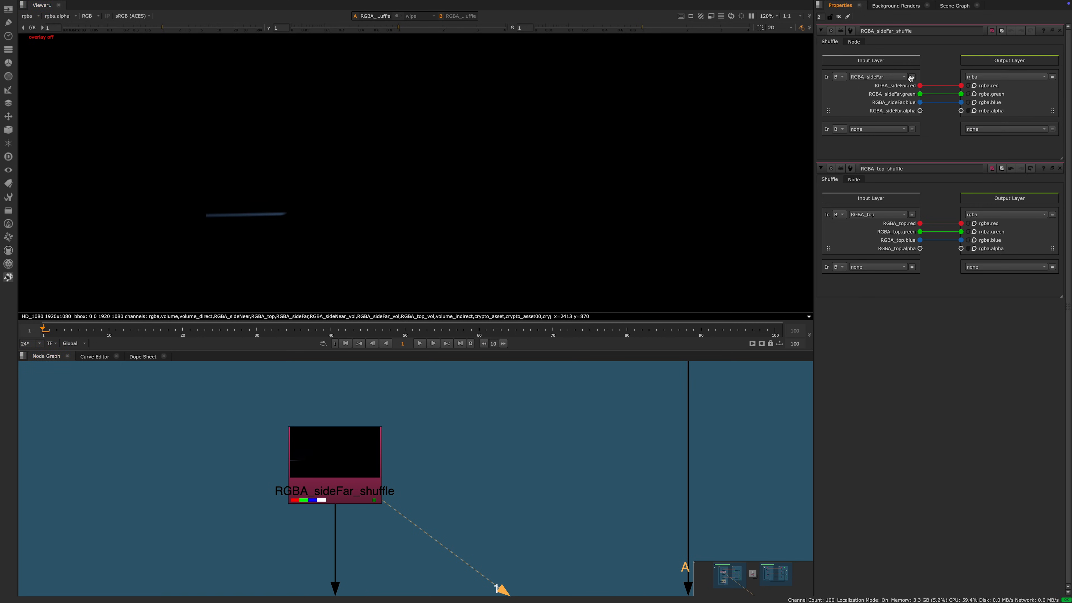
pyautogui.click(884, 77)
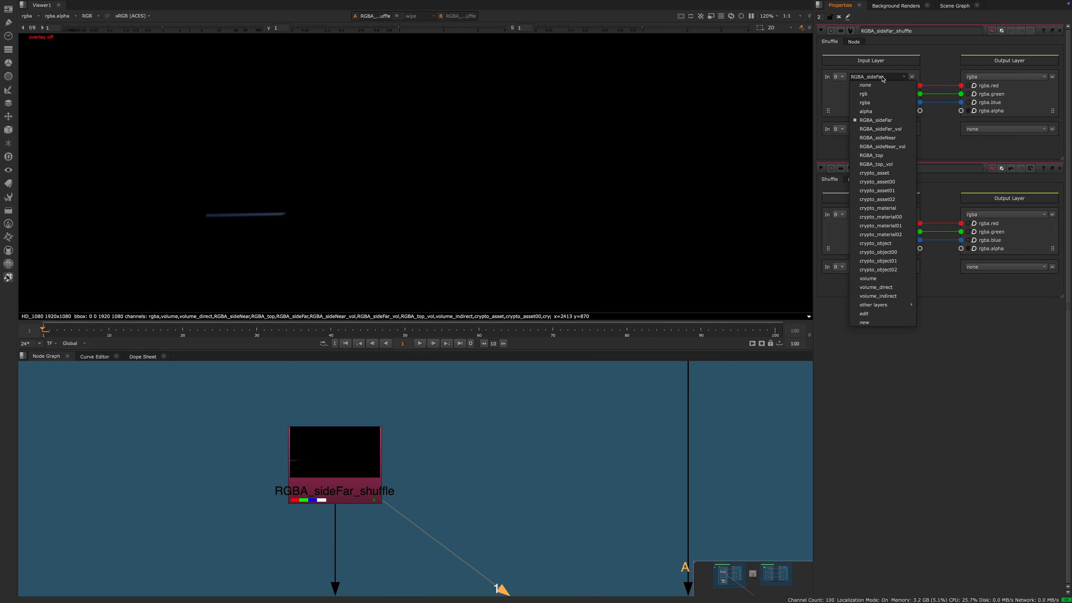
pyautogui.click(889, 122)
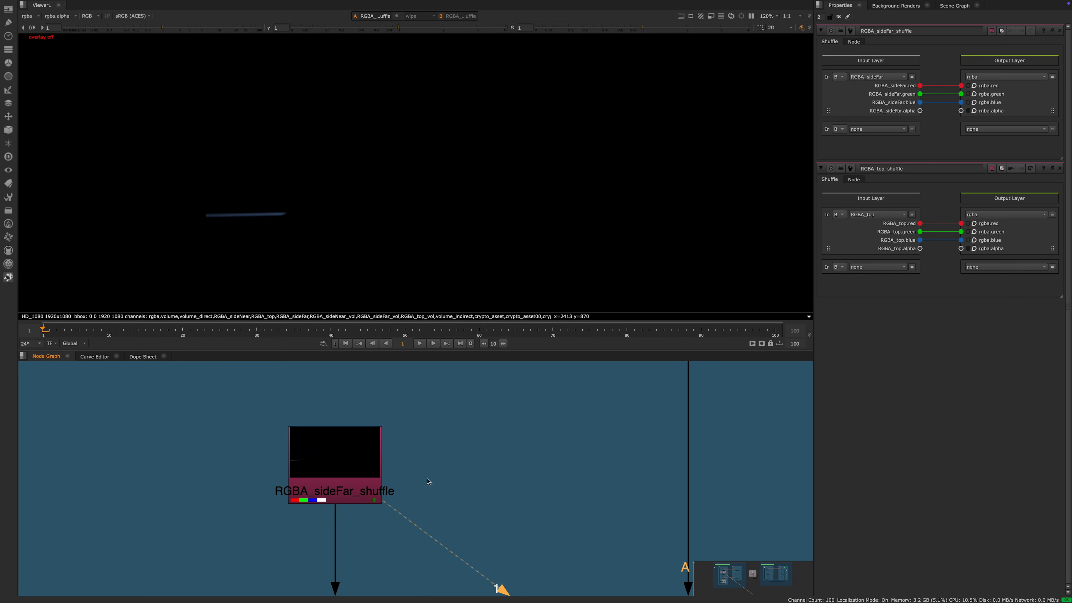
# Step: Open the properties of RGBA_sideNear_shuffle in the Beauty group and view its output
pyautogui.scroll(-5, 422, 400)
pyautogui.doubleClick(353, 502)
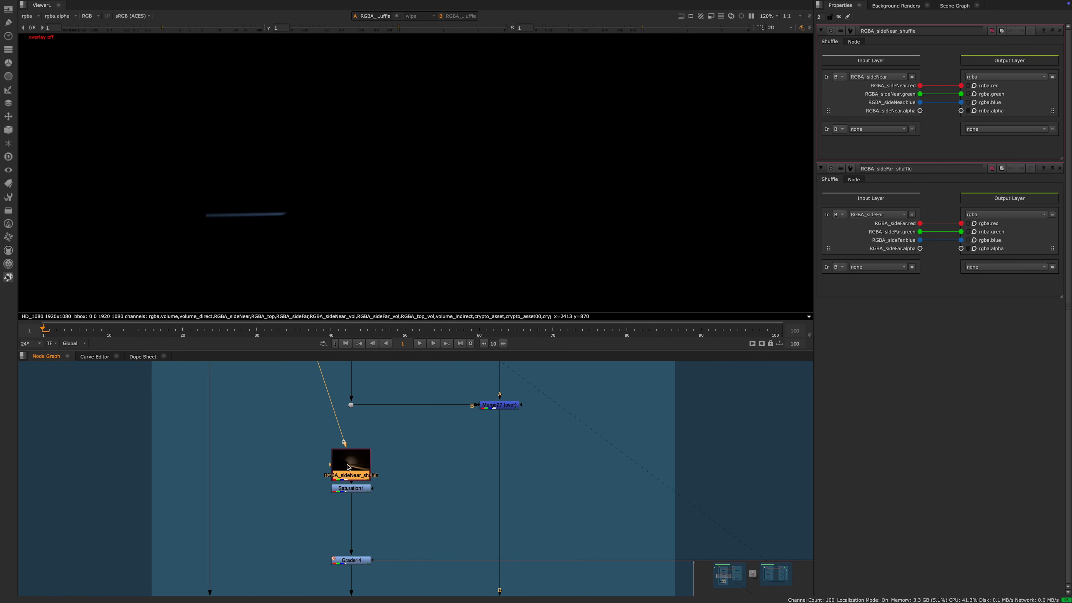
pyautogui.scroll(5, 353, 486)
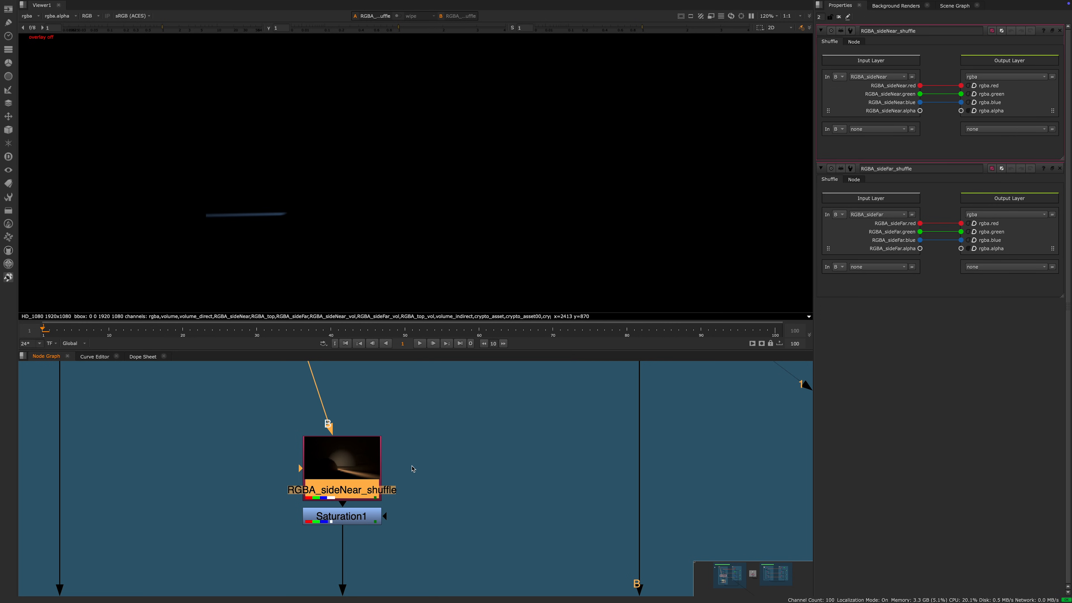
pyautogui.press('1')
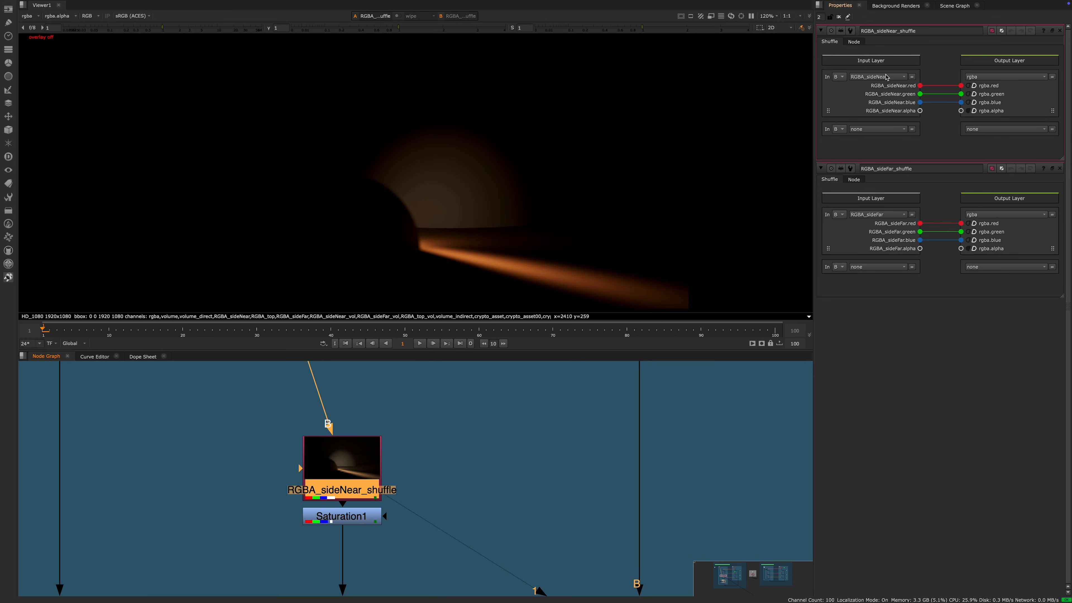
pyautogui.moveTo(407, 215); pyautogui.dragTo(353, 203, button='middle')
pyautogui.scroll(-2, 381, 204)
pyautogui.scroll(1, 353, 202)
# Step: Examine the Beauty and Volume groups of the other compositing setup
pyautogui.scroll(-3, 422, 465)
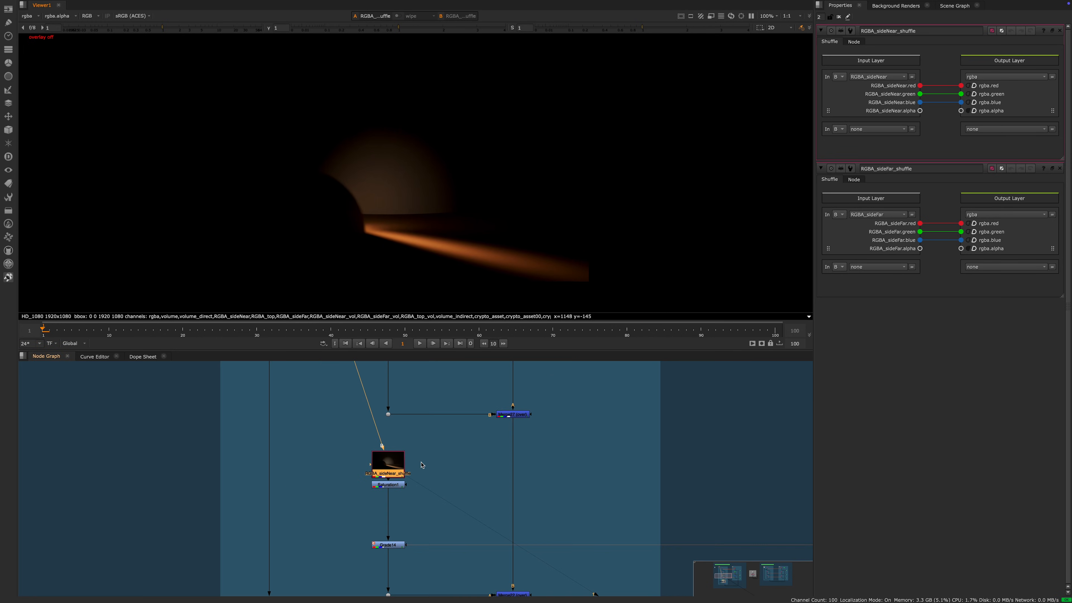
pyautogui.moveTo(491, 433); pyautogui.dragTo(343, 454, button='middle')
pyautogui.scroll(-2, 348, 453)
pyautogui.moveTo(760, 470); pyautogui.dragTo(175, 450, button='middle')
pyautogui.moveTo(679, 470); pyautogui.dragTo(211, 486, button='middle')
pyautogui.moveTo(332, 457); pyautogui.dragTo(304, 517, button='middle')
pyautogui.moveTo(251, 448); pyautogui.dragTo(244, 532, button='middle')
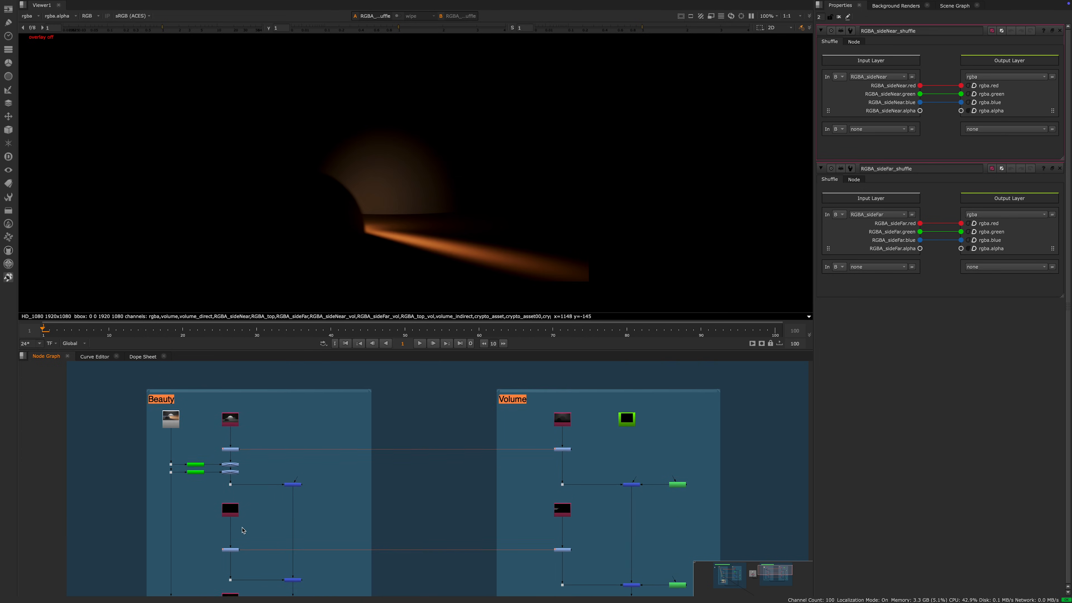
pyautogui.moveTo(465, 429); pyautogui.dragTo(442, 415, button='middle')
pyautogui.scroll(-1, 597, 442)
pyautogui.moveTo(593, 441); pyautogui.dragTo(461, 425, button='middle')
pyautogui.scroll(3, 429, 413)
pyautogui.moveTo(67, 462); pyautogui.dragTo(420, 467, button='middle')
pyautogui.scroll(1, 266, 442)
pyautogui.moveTo(273, 443); pyautogui.dragTo(335, 454, button='middle')
# Step: View the three light shuffles in the other setup's Beauty group in turn and open the middle one's properties
pyautogui.click(271, 439)
pyautogui.press('1')
pyautogui.click(282, 531)
pyautogui.press('1')
pyautogui.moveTo(342, 529); pyautogui.dragTo(358, 426, button='middle')
pyautogui.scroll(-1, 358, 425)
pyautogui.click(298, 574)
pyautogui.press('1')
pyautogui.scroll(-3, 367, 522)
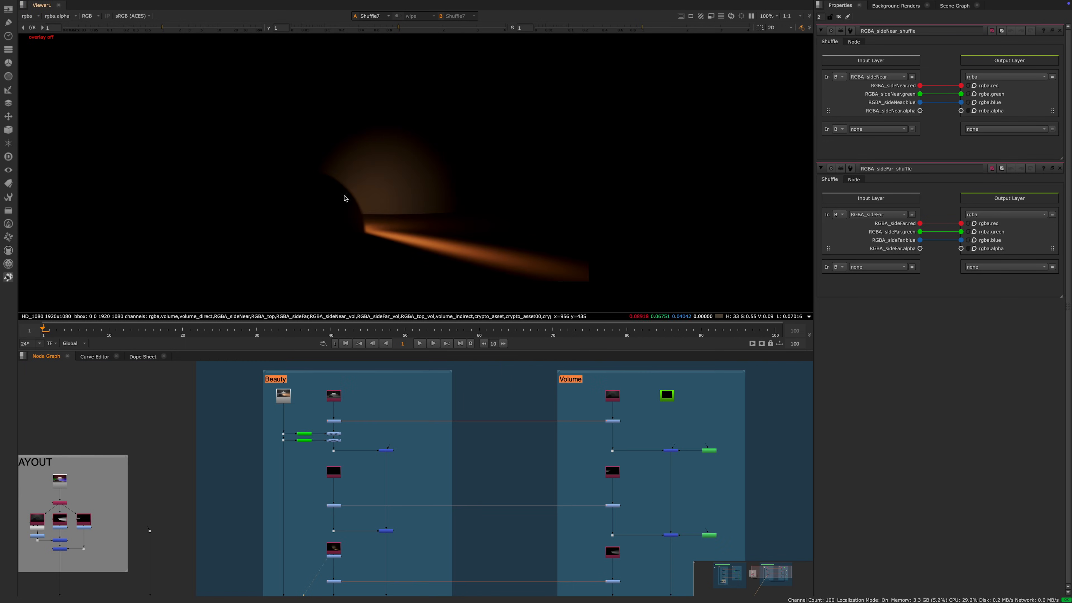
pyautogui.doubleClick(332, 472)
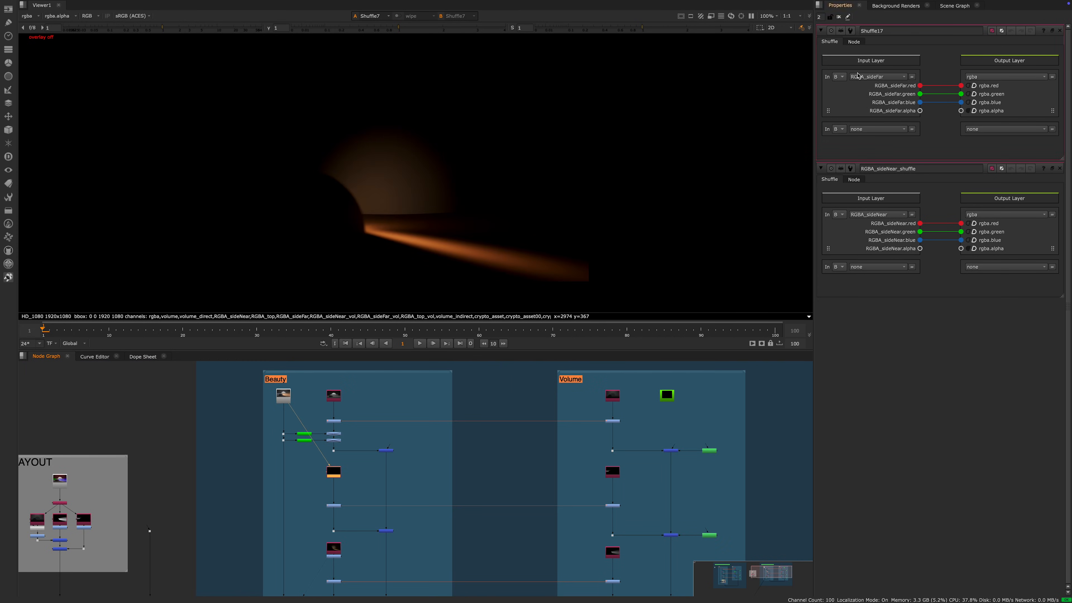
# Step: Return to the RGB Channel Seperation section and examine its Beauty group down to the Global Tweaks area
pyautogui.moveTo(242, 542); pyautogui.dragTo(651, 493, button='middle')
pyautogui.moveTo(199, 480); pyautogui.dragTo(641, 479, button='middle')
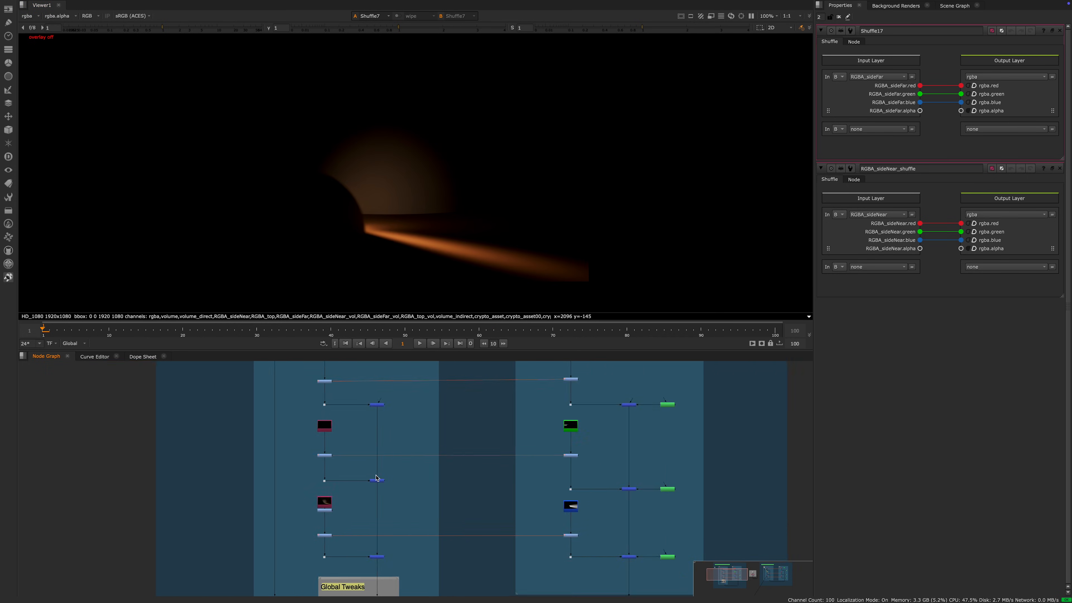
pyautogui.scroll(3, 375, 479)
pyautogui.moveTo(431, 539); pyautogui.dragTo(413, 475, button='middle')
pyautogui.scroll(-3, 414, 474)
pyautogui.moveTo(492, 482); pyautogui.dragTo(456, 449, button='middle')
pyautogui.moveTo(355, 490); pyautogui.dragTo(366, 582, button='middle')
pyautogui.scroll(3, 309, 407)
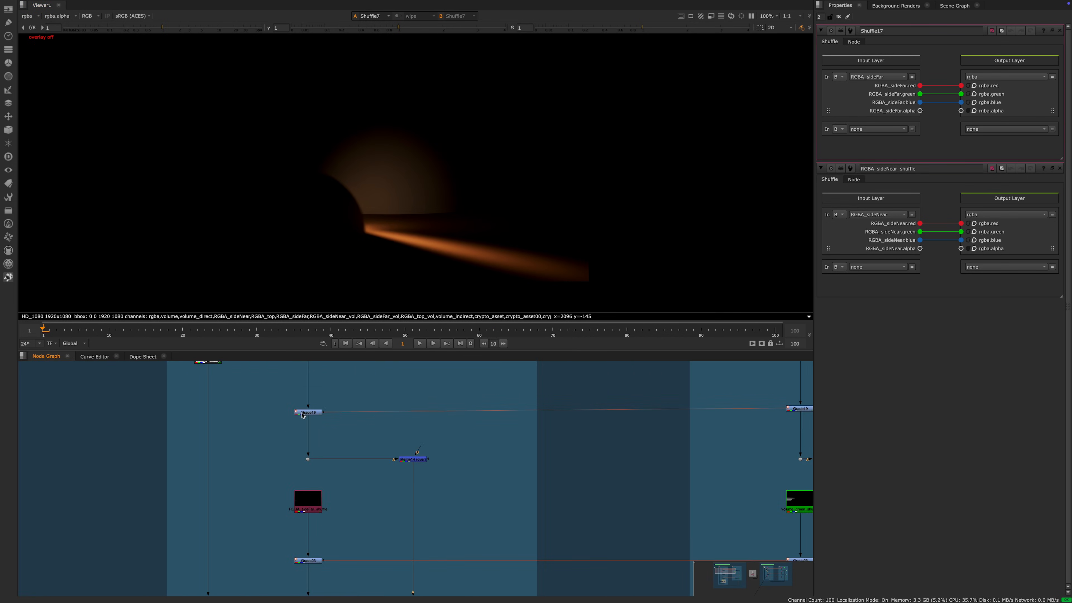
# Step: View the grade nodes below the top, sideFar and sideNear shuffles in the Beauty group in turn
pyautogui.click(303, 415)
pyautogui.press('1')
pyautogui.scroll(-5, 312, 422)
pyautogui.click(322, 431)
pyautogui.press('1')
pyautogui.click(322, 512)
pyautogui.press('1')
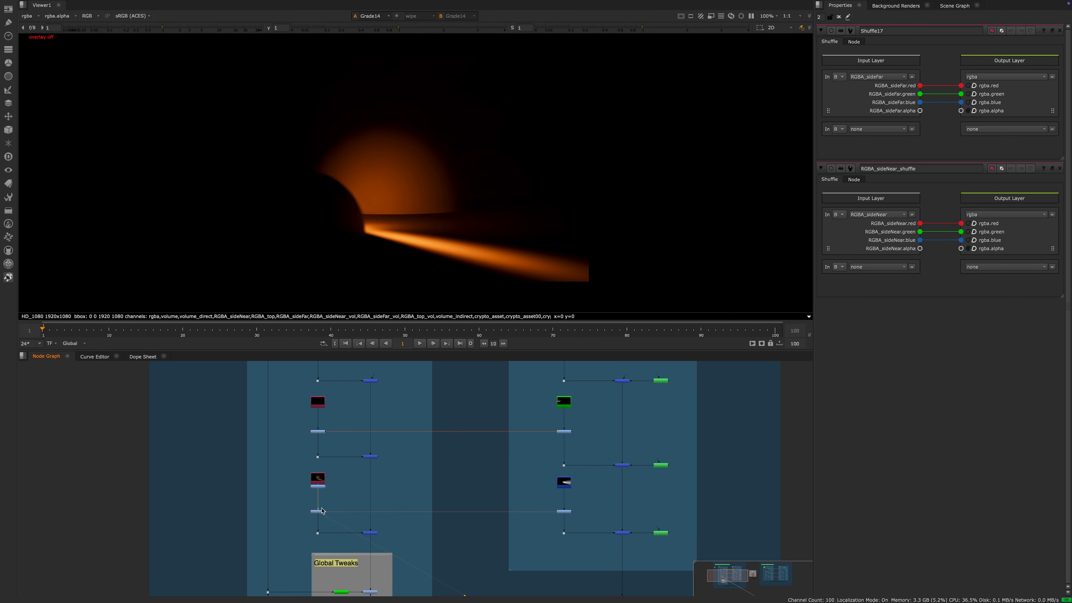
# Step: Examine the links between the Beauty group's grade nodes and their counterparts in the Volume group
pyautogui.scroll(4, 366, 476)
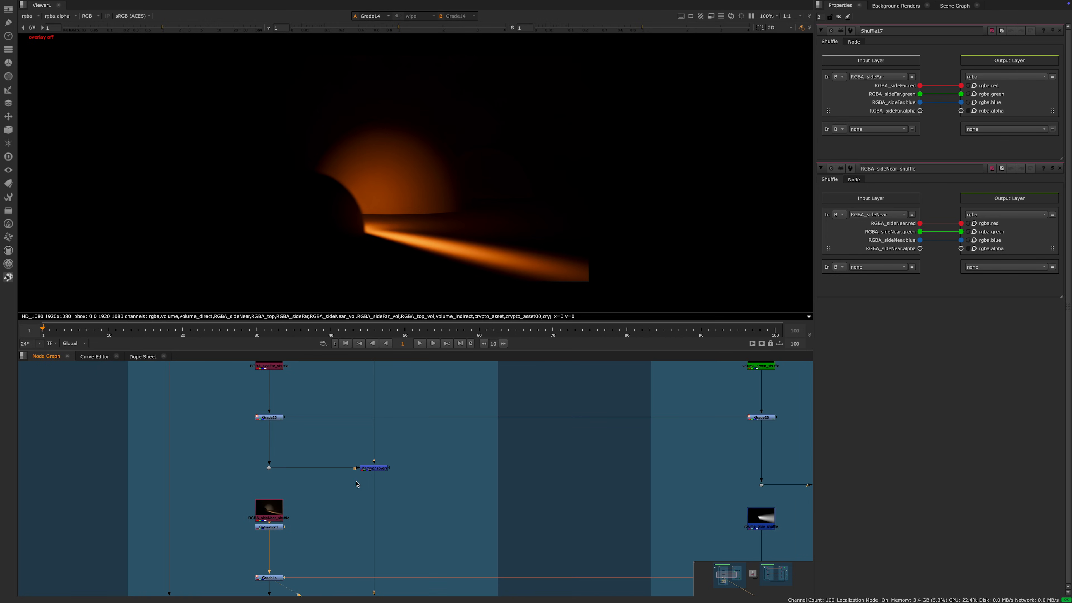
pyautogui.moveTo(345, 488); pyautogui.dragTo(335, 459, button='middle')
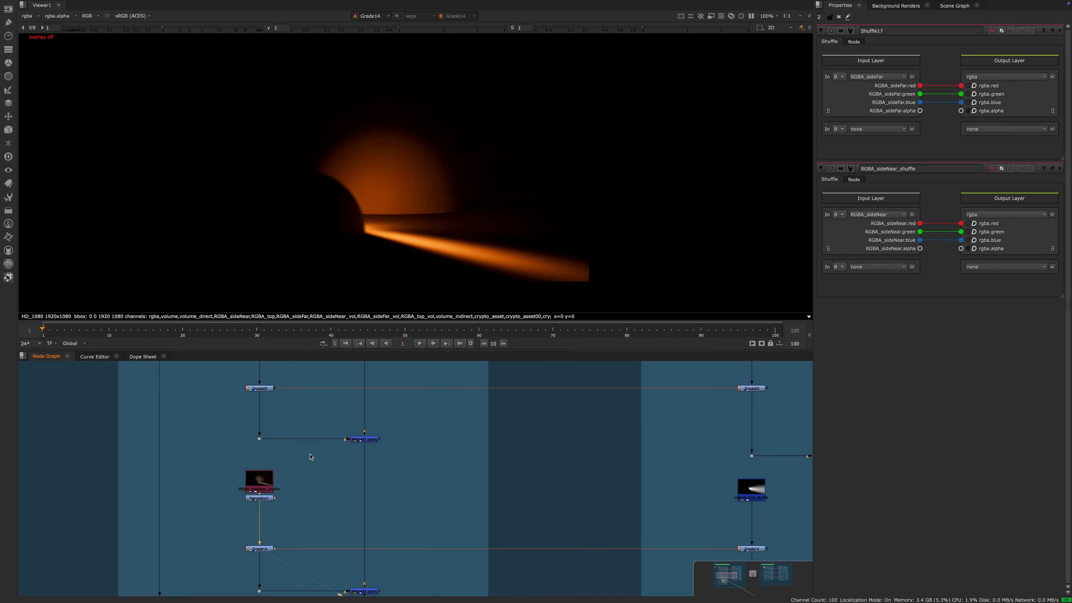
pyautogui.scroll(-4, 310, 457)
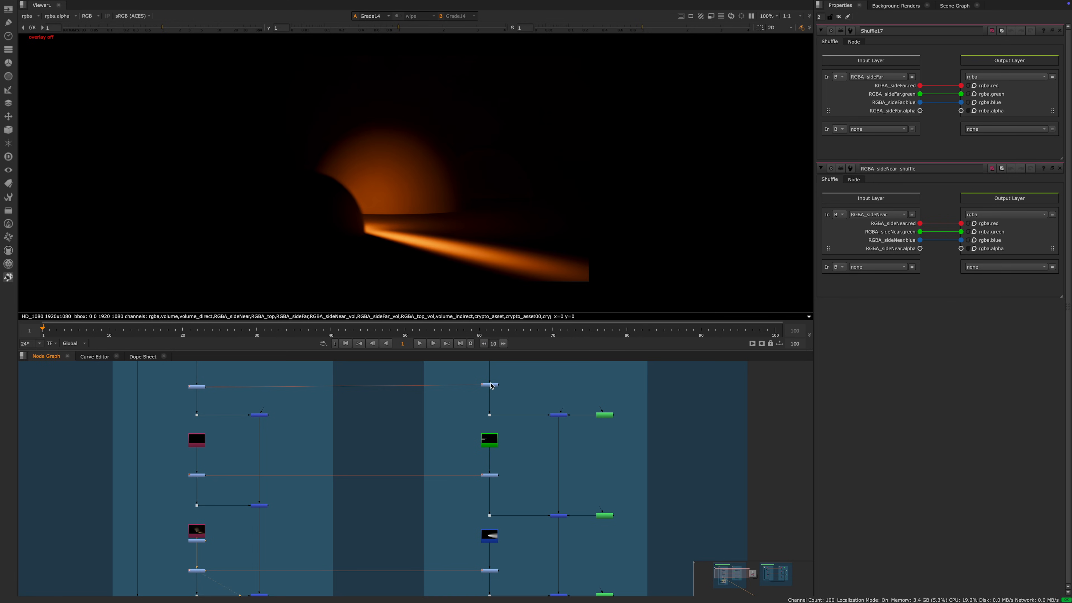
pyautogui.scroll(5, 466, 441)
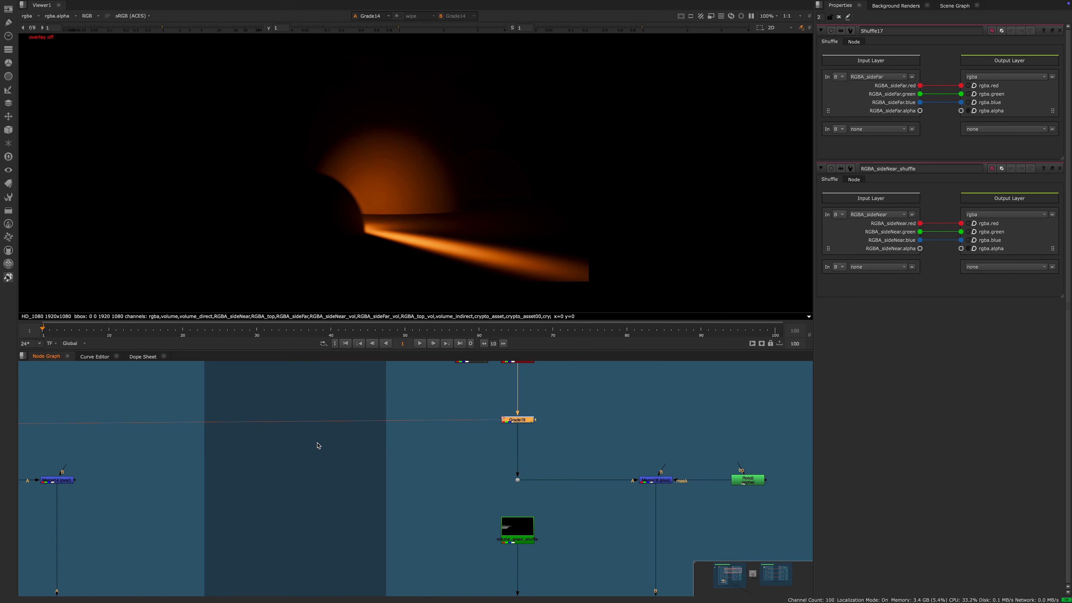
pyautogui.moveTo(318, 443); pyautogui.dragTo(487, 444, button='middle')
pyautogui.scroll(-1, 415, 440)
pyautogui.moveTo(381, 440); pyautogui.dragTo(437, 431, button='middle')
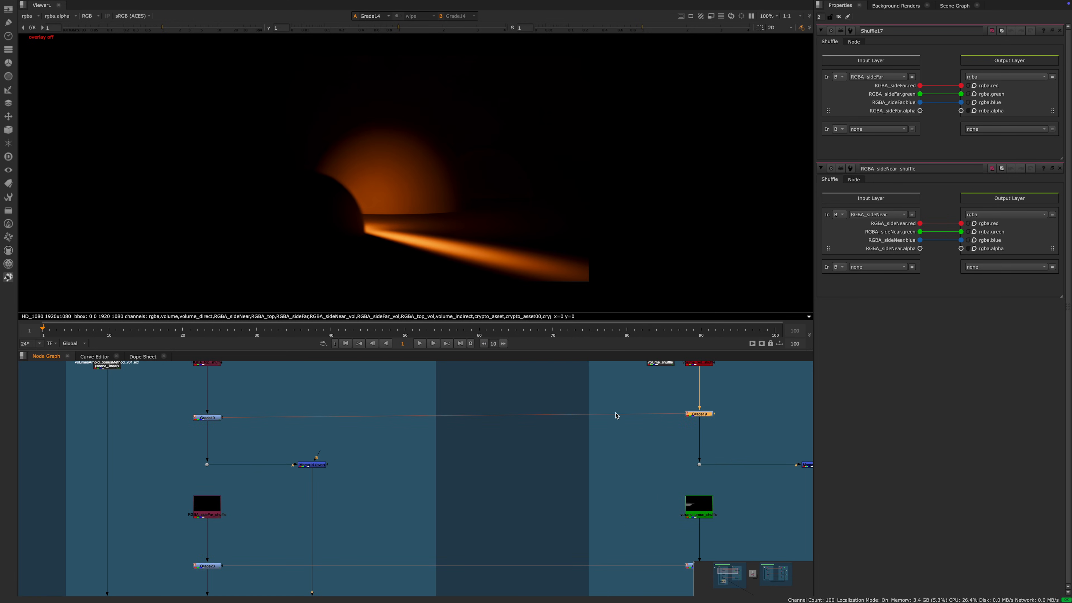
pyautogui.scroll(-2, 560, 446)
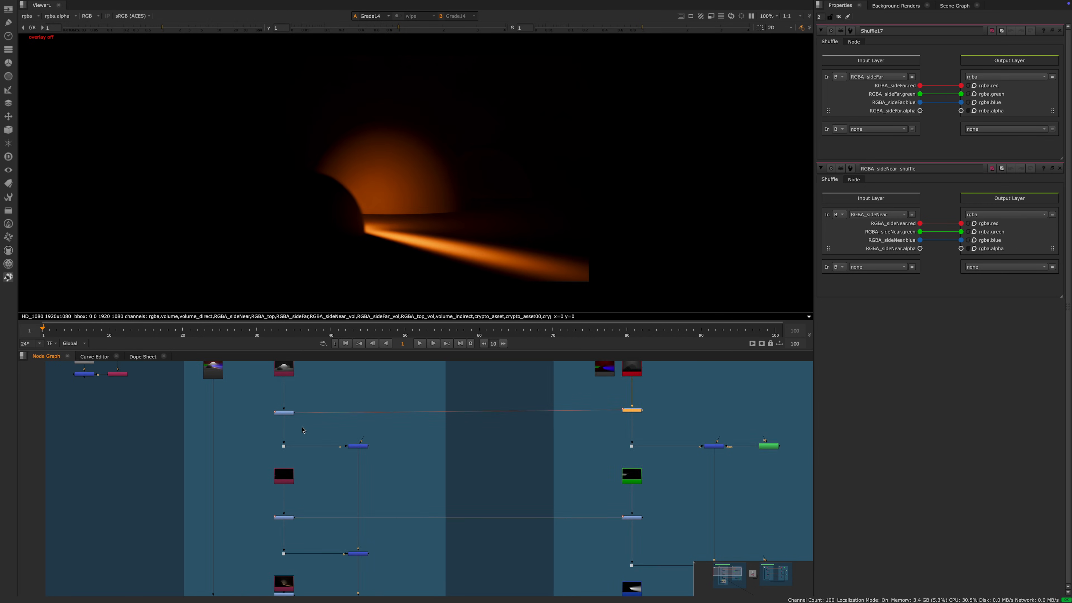
# Step: Locate the Clone command for the grade node below the top shuffle in the Beauty group
pyautogui.scroll(5, 288, 414)
pyautogui.moveTo(289, 431); pyautogui.dragTo(285, 448, button='middle')
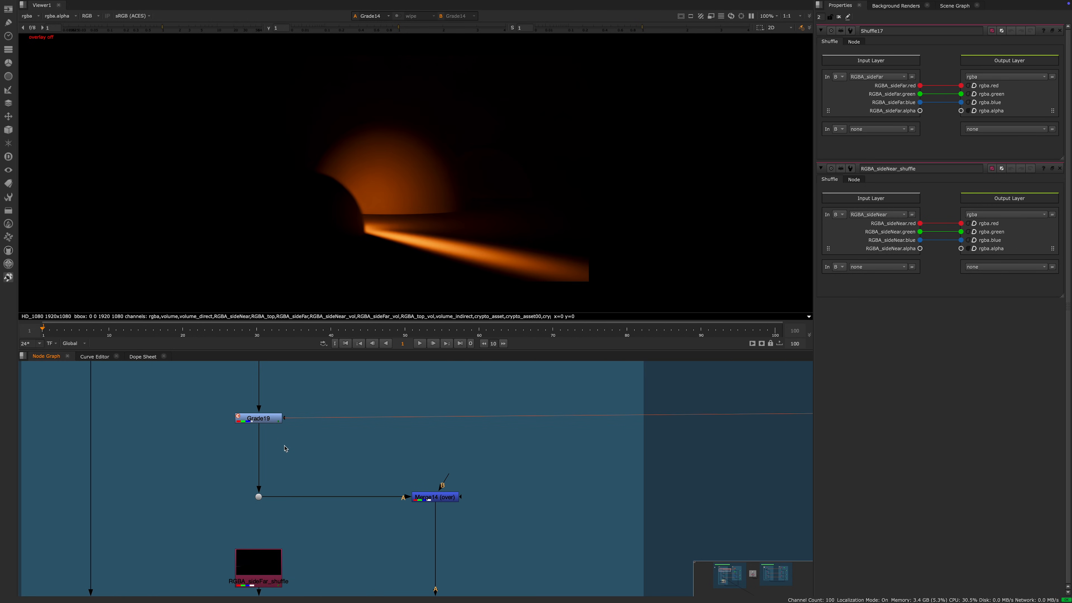
pyautogui.rightClick(271, 421)
pyautogui.moveTo(298, 221)
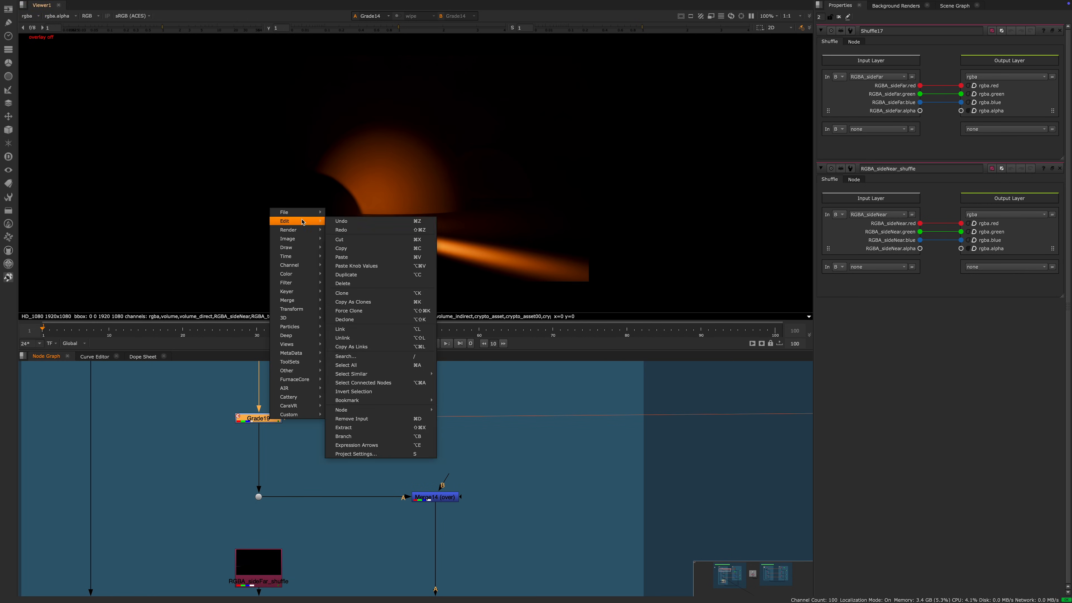
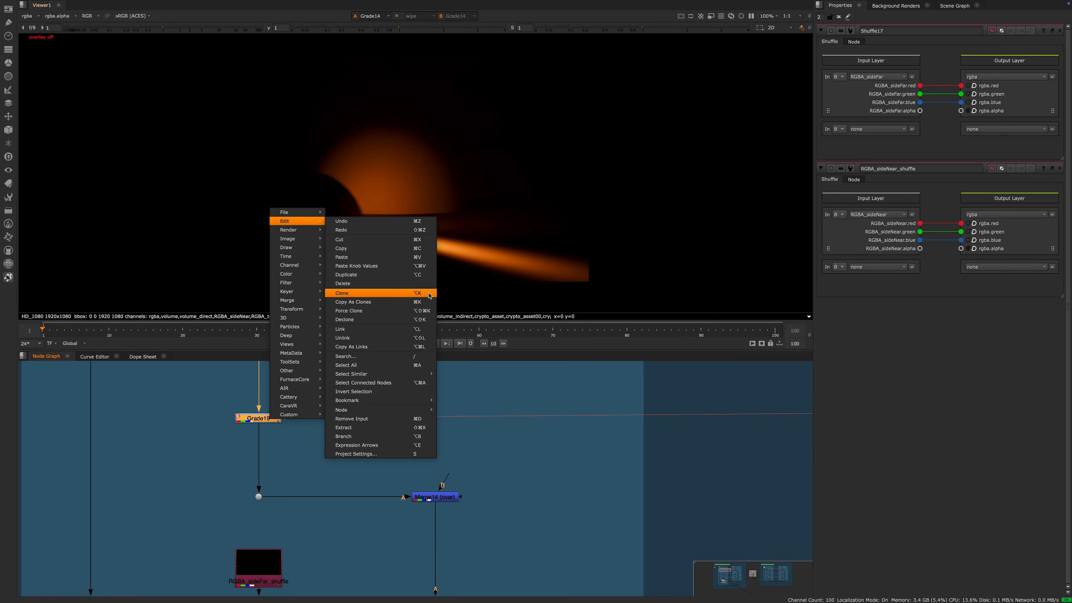
pyautogui.click(556, 504)
# Step: Clone the Beauty group's top-light grade node and delete the clone
pyautogui.click(271, 421)
pyautogui.hotkey('alt', 'k')
pyautogui.hotkey('ctrl', 't')
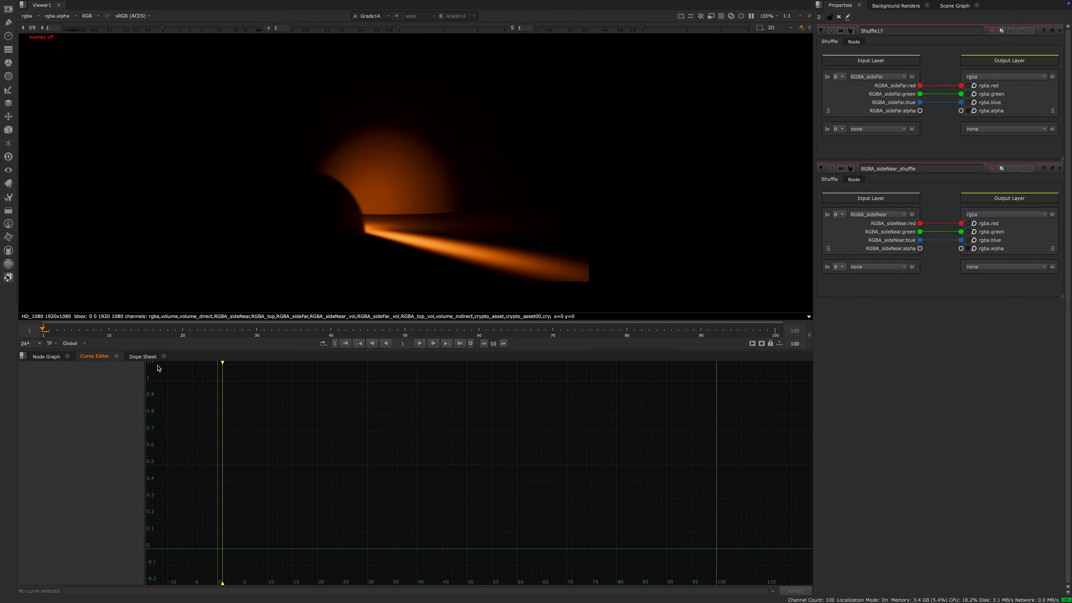
pyautogui.click(46, 356)
pyautogui.moveTo(302, 441); pyautogui.dragTo(390, 468)
pyautogui.scroll(-5, 367, 452)
pyautogui.doubleClick(389, 466)
pyautogui.press('Delete')
# Step: View the linked top-light grade node in the Volume group and shift its gain to red 3.106667, green 1.086667, blue -0.893333
pyautogui.doubleClick(612, 437)
pyautogui.press('1')
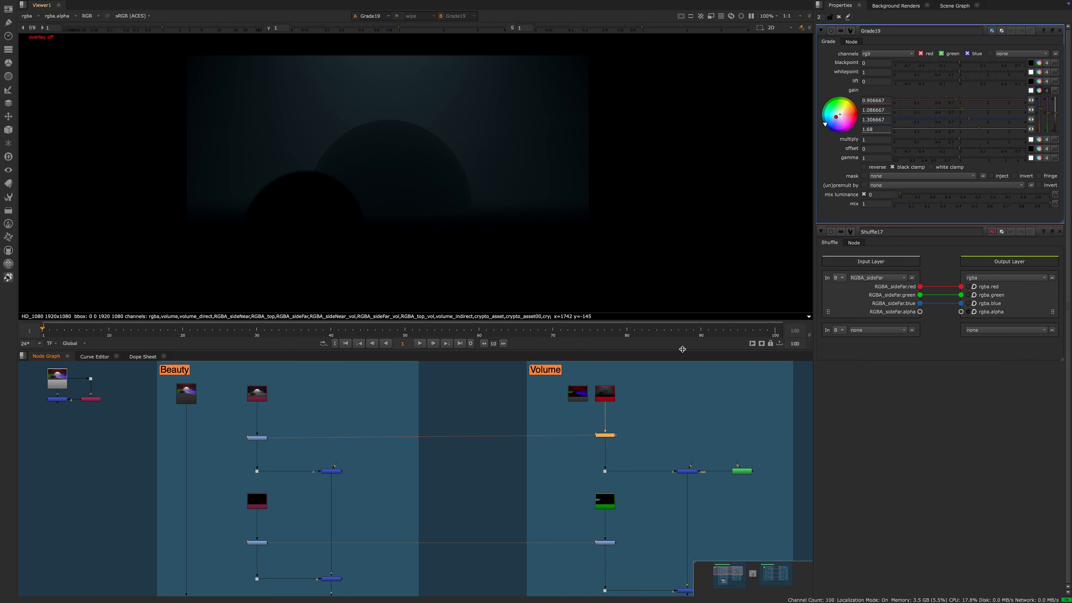
pyautogui.moveTo(655, 399); pyautogui.dragTo(649, 402, button='middle')
pyautogui.moveTo(1040, 110); pyautogui.dragTo(1041, 132)
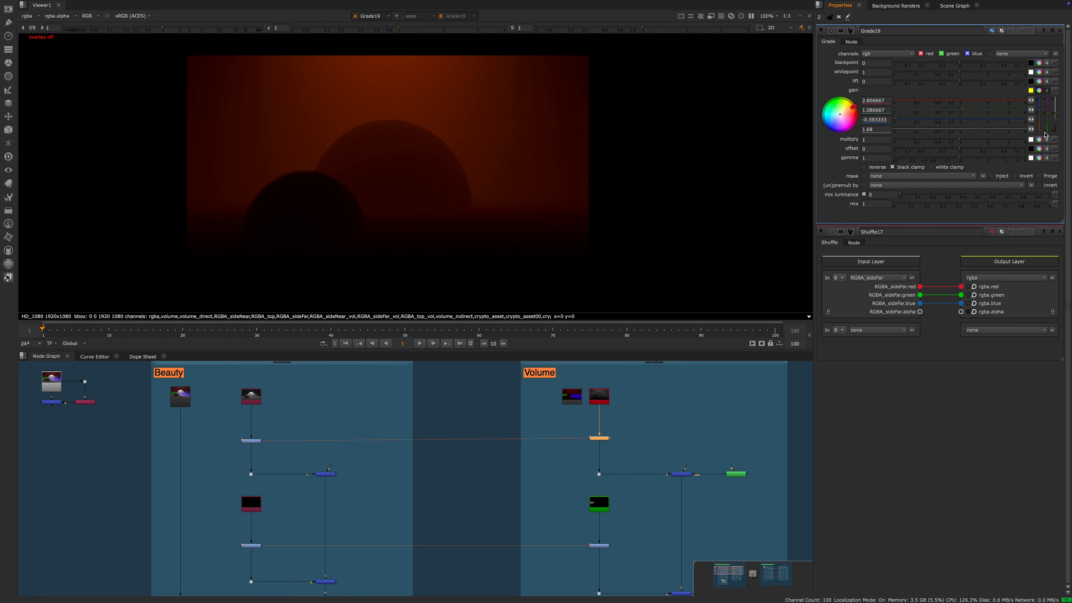
# Step: View the output of the linked top-light grade node in the Beauty group
pyautogui.click(250, 442)
pyautogui.press('1')
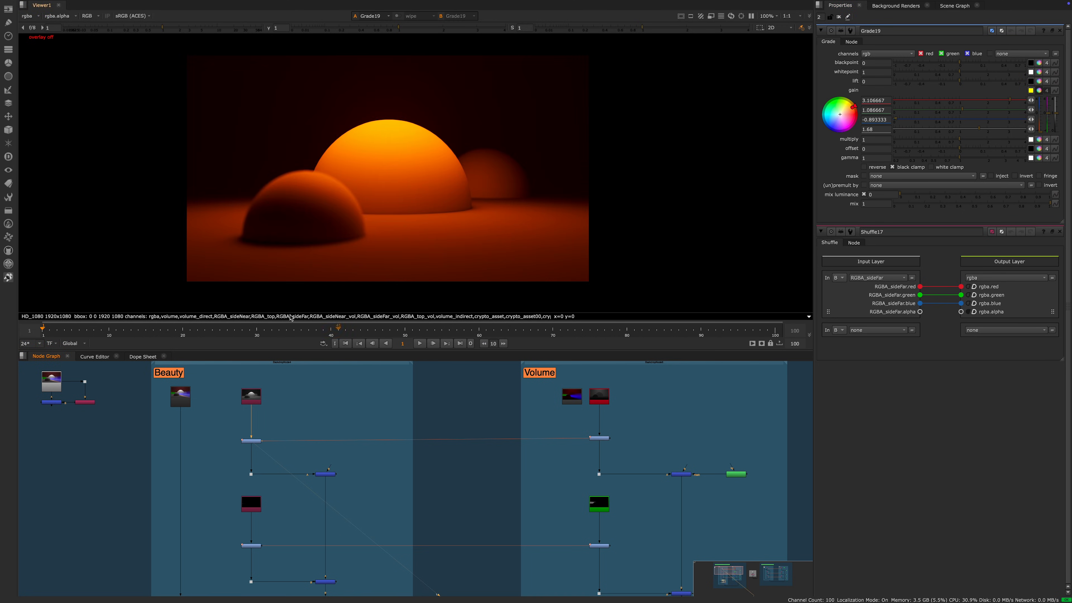
pyautogui.moveTo(395, 233); pyautogui.dragTo(395, 240, button='middle')
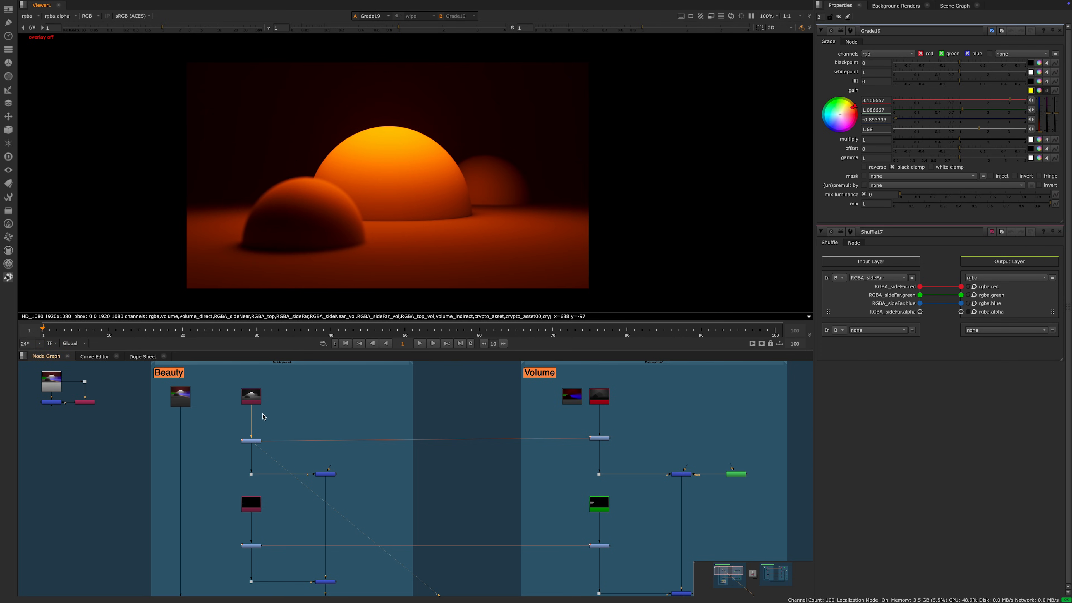
# Step: Undo the gain change on the Volume group's top-light grade node
pyautogui.click(603, 439)
pyautogui.scroll(4, 603, 438)
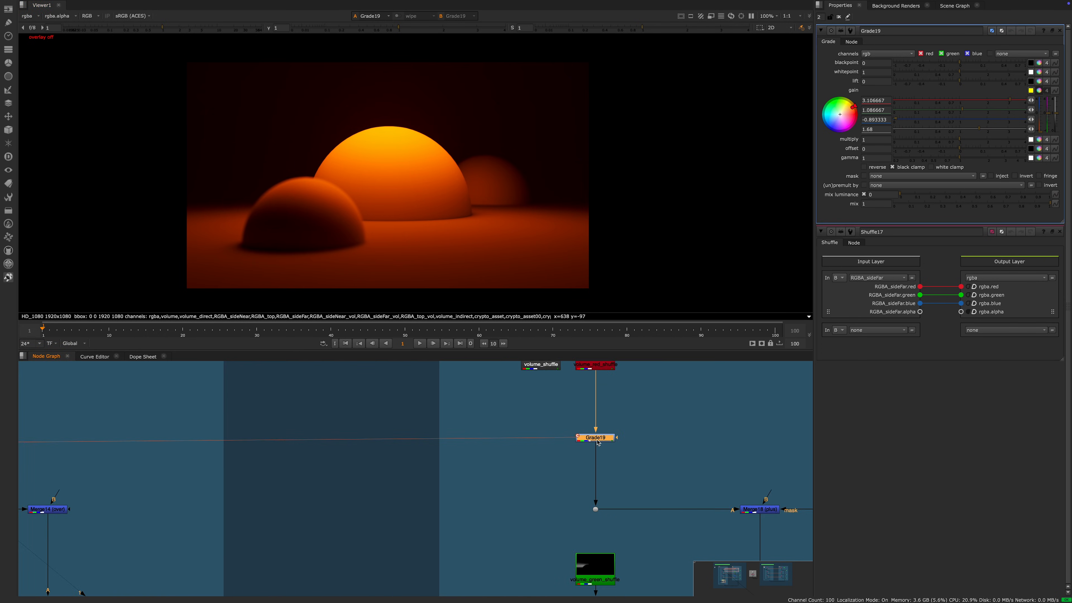
pyautogui.scroll(-3, 589, 427)
pyautogui.hotkey('ctrl', 'z')
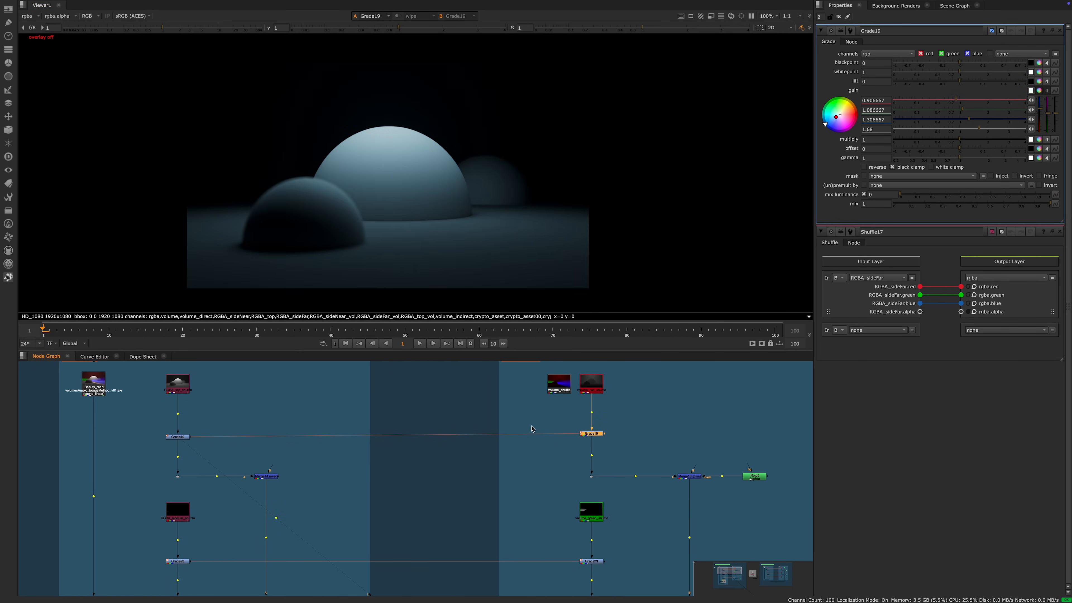
# Step: Open the Beauty group's top-light grade properties, redo the orange gain change and view the linked grade in the Volume group
pyautogui.doubleClick(184, 439)
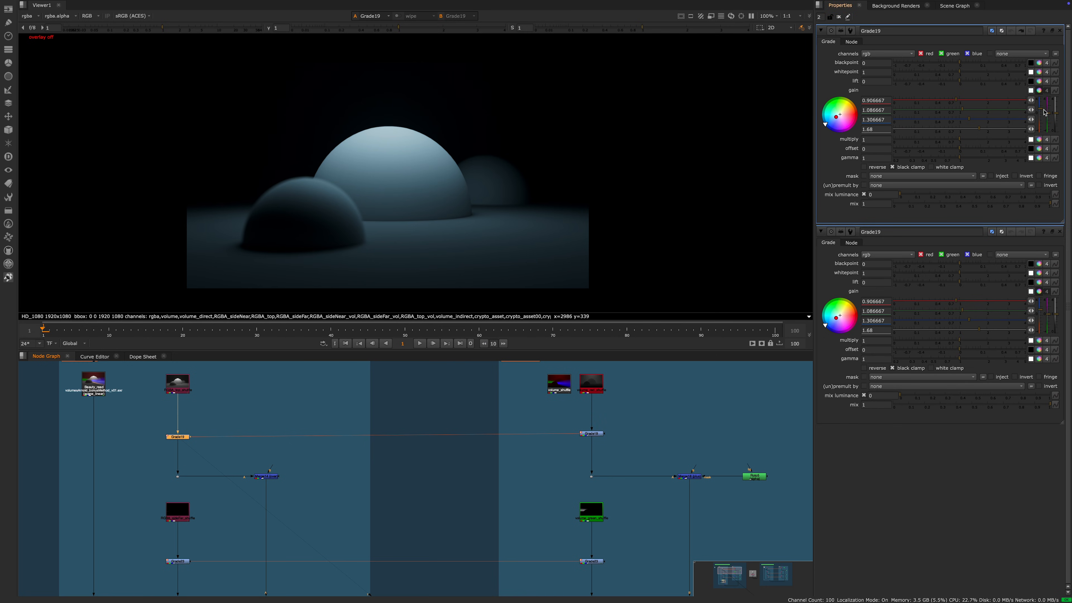
pyautogui.hotkey('ctrl', 'shift', 'z')
pyautogui.click(592, 433)
pyautogui.press('1')
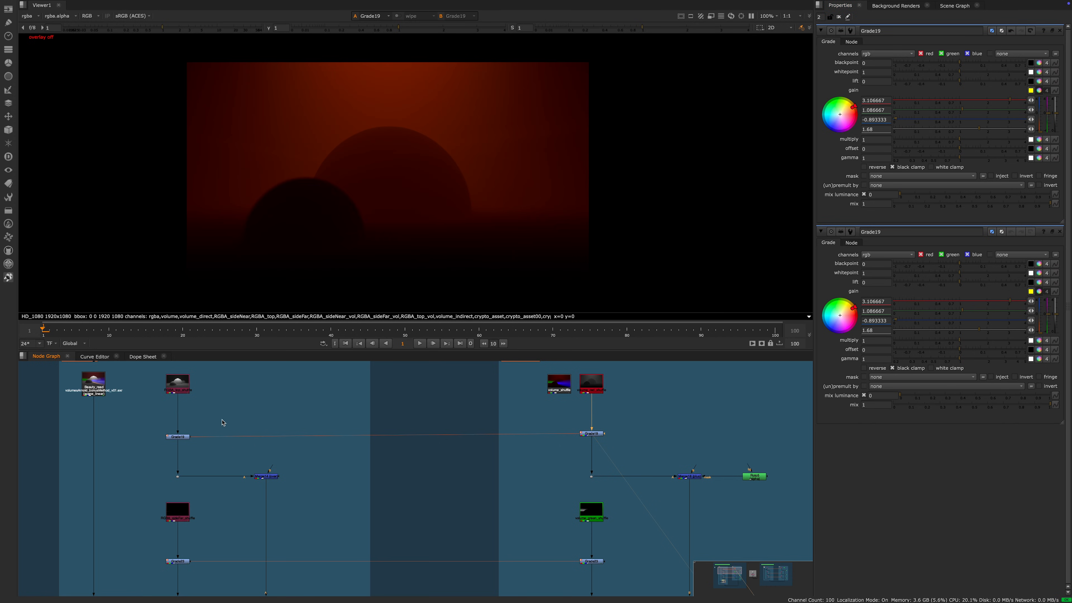
pyautogui.moveTo(199, 429); pyautogui.dragTo(221, 417, button='middle')
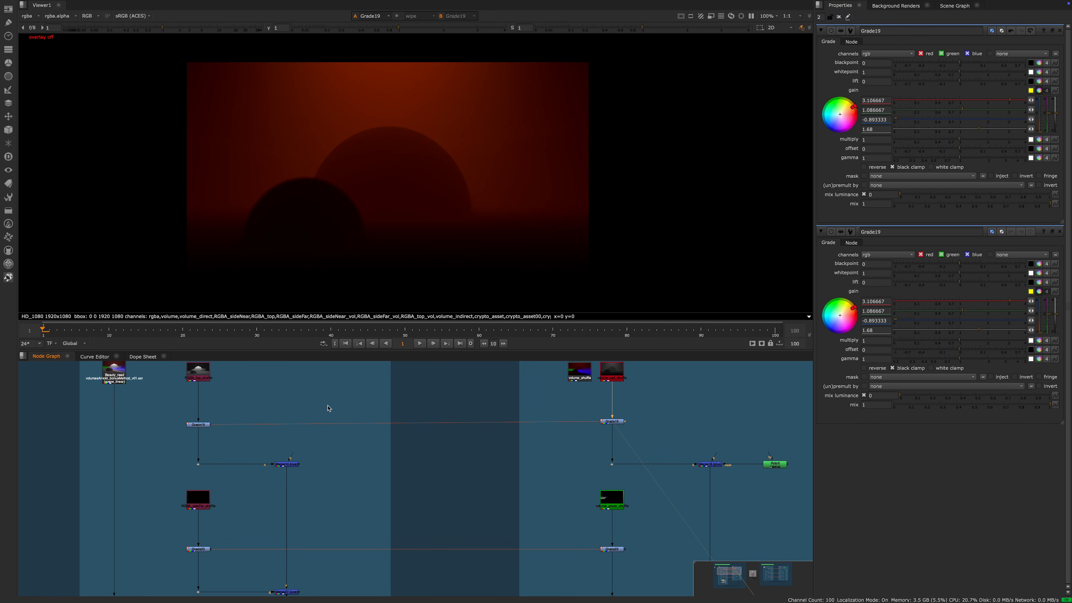
pyautogui.moveTo(572, 422); pyautogui.dragTo(533, 426, button='middle')
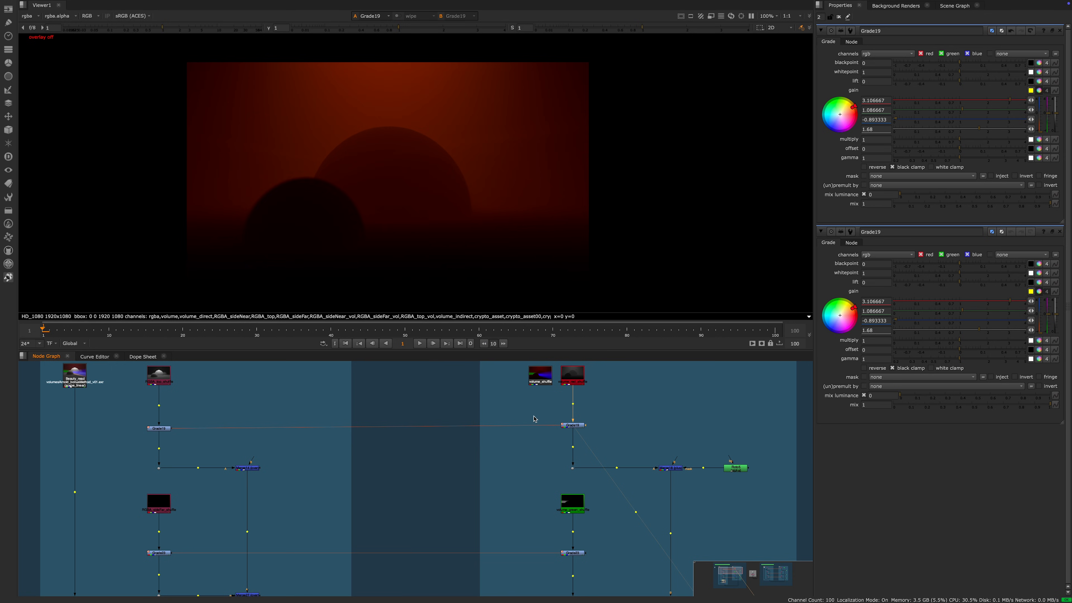
# Step: Undo the redone gain change and select the top-light grade node in the Beauty group
pyautogui.hotkey('ctrl', 'z')
pyautogui.click(162, 429)
pyautogui.scroll(-5, 274, 481)
pyautogui.moveTo(328, 488); pyautogui.dragTo(268, 471, button='middle')
pyautogui.scroll(3, 223, 446)
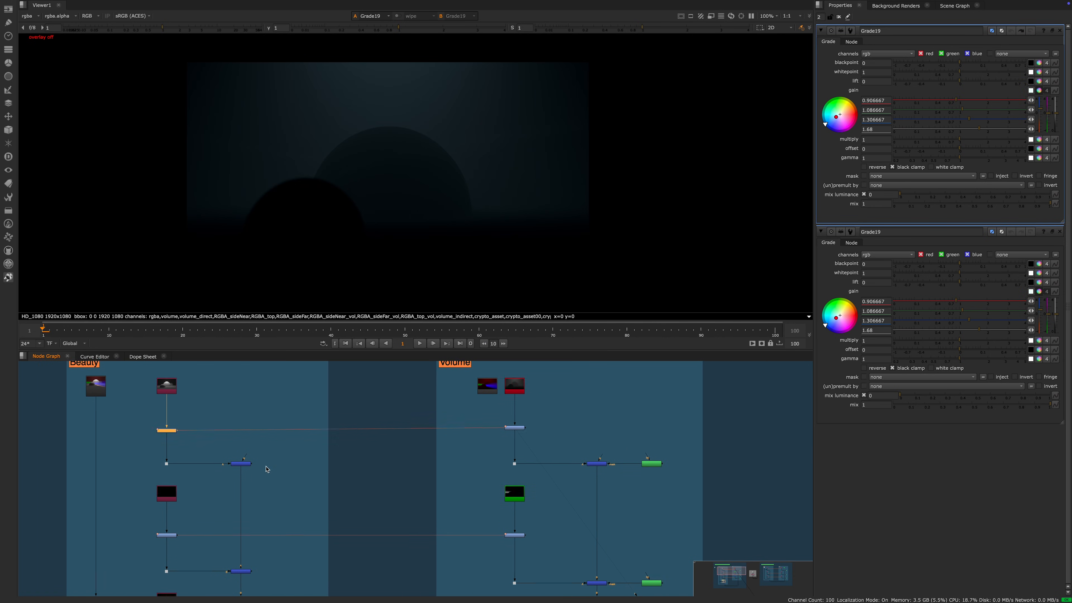
# Step: View the red volume shuffle in the Volume group and the top light shuffle in the Beauty group in turn
pyautogui.click(510, 386)
pyautogui.press('1')
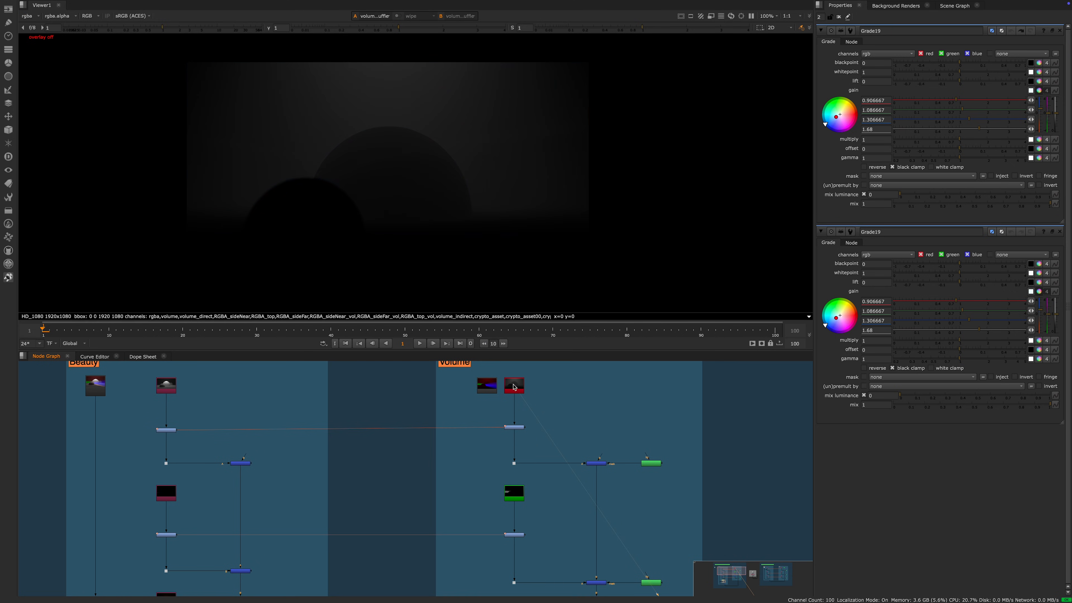
pyautogui.click(164, 389)
pyautogui.press('1')
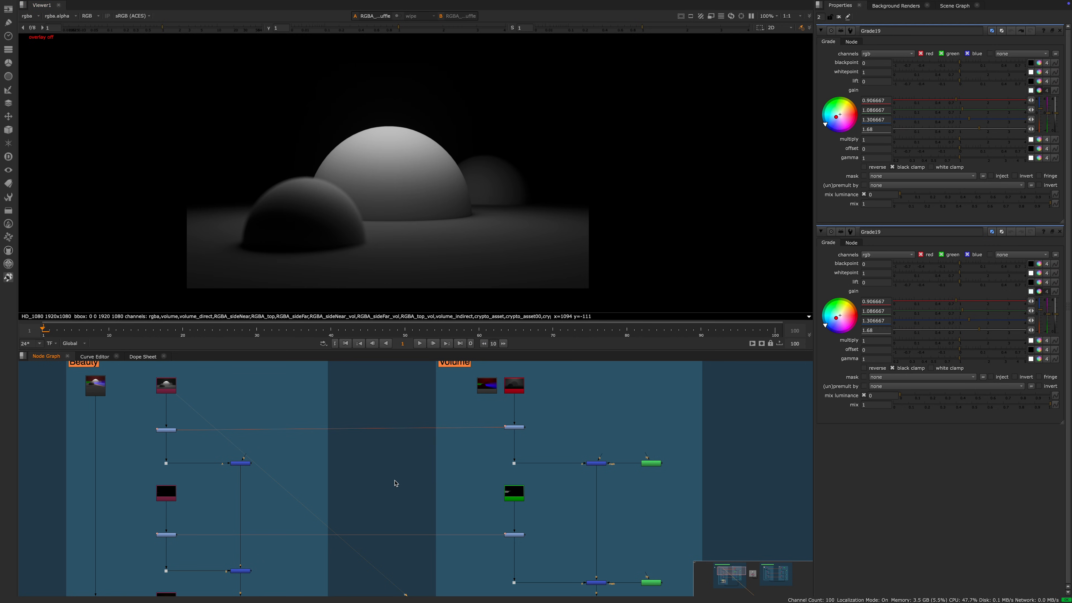
# Step: Examine the Beauty and Volume layouts side by side, with the linked top-light grade node in Beauty selected
pyautogui.scroll(-3, 375, 484)
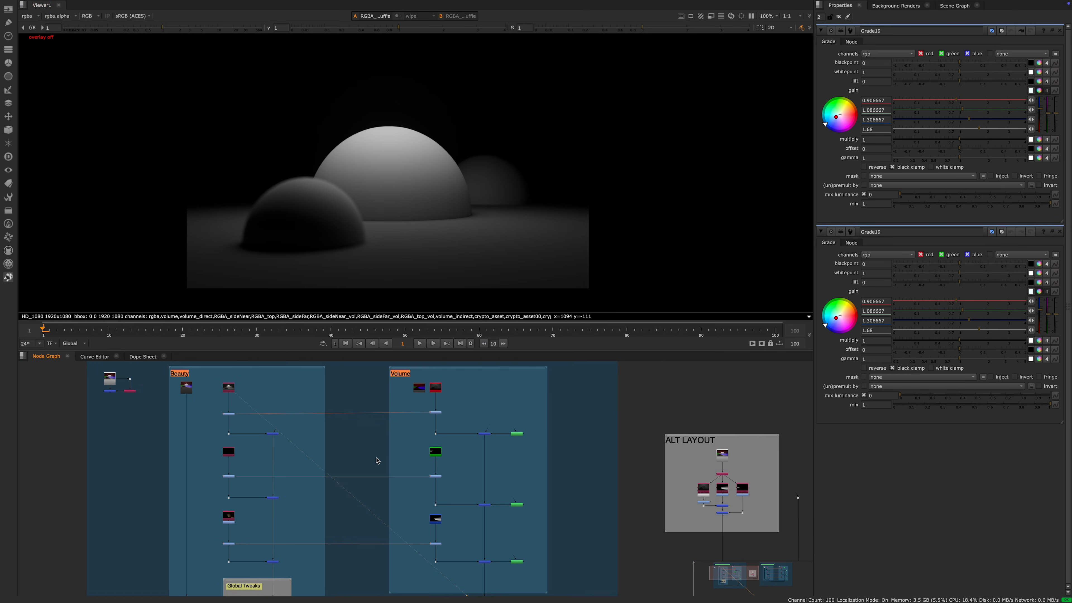
pyautogui.scroll(3, 366, 458)
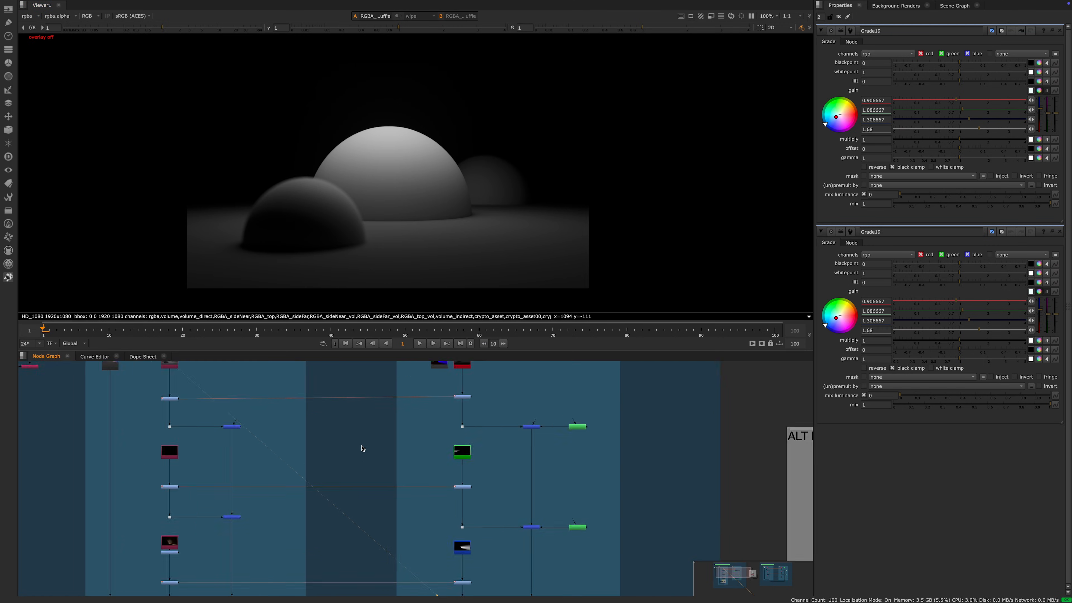
pyautogui.click(153, 430)
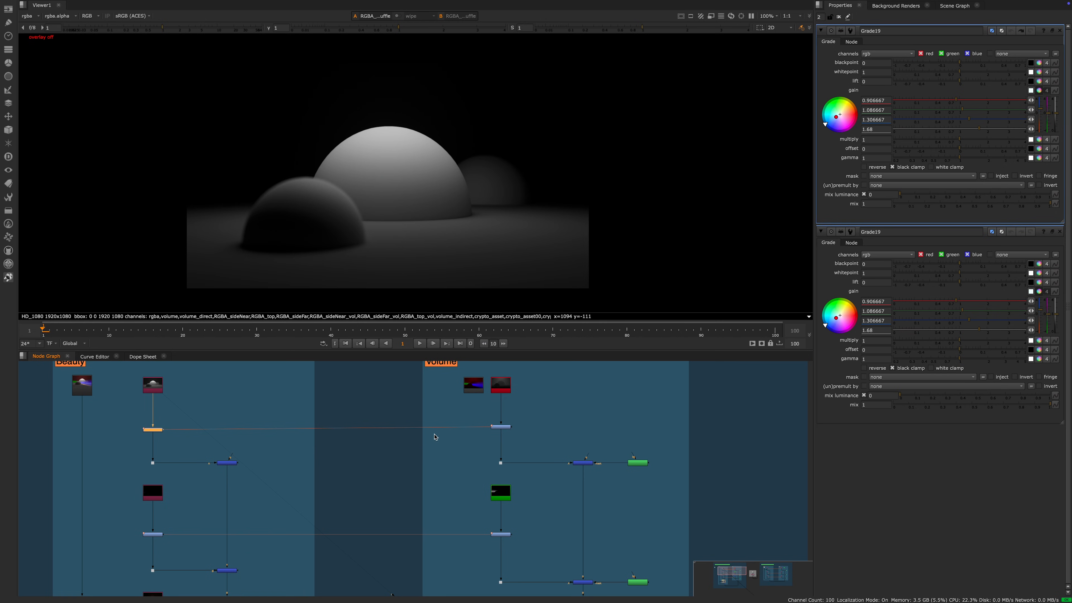
pyautogui.scroll(-2, 436, 437)
pyautogui.scroll(5, 224, 417)
pyautogui.scroll(-3, 298, 426)
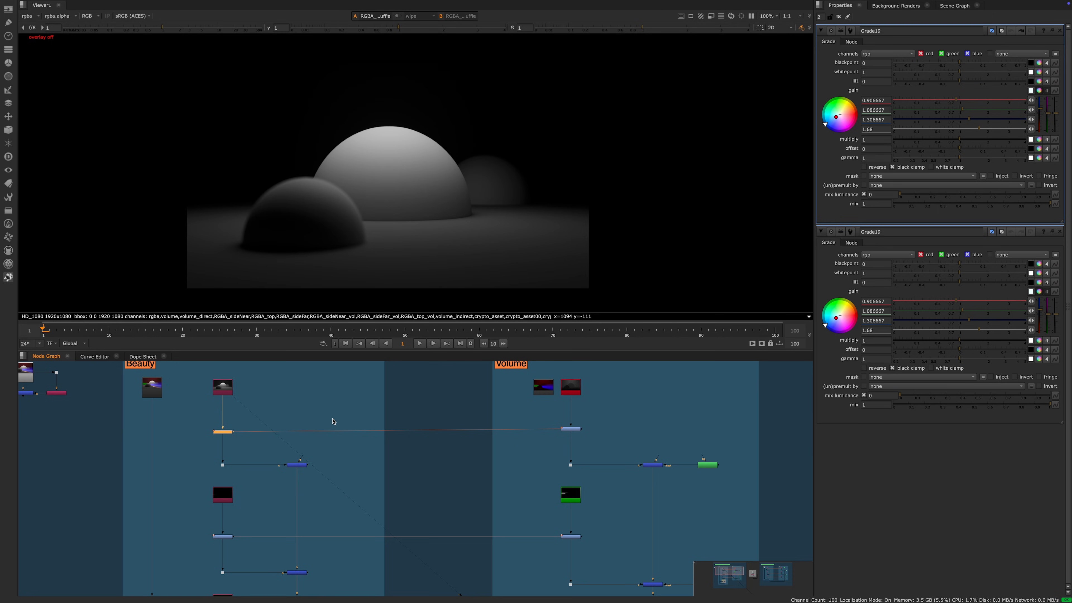
pyautogui.moveTo(393, 448); pyautogui.dragTo(366, 446, button='middle')
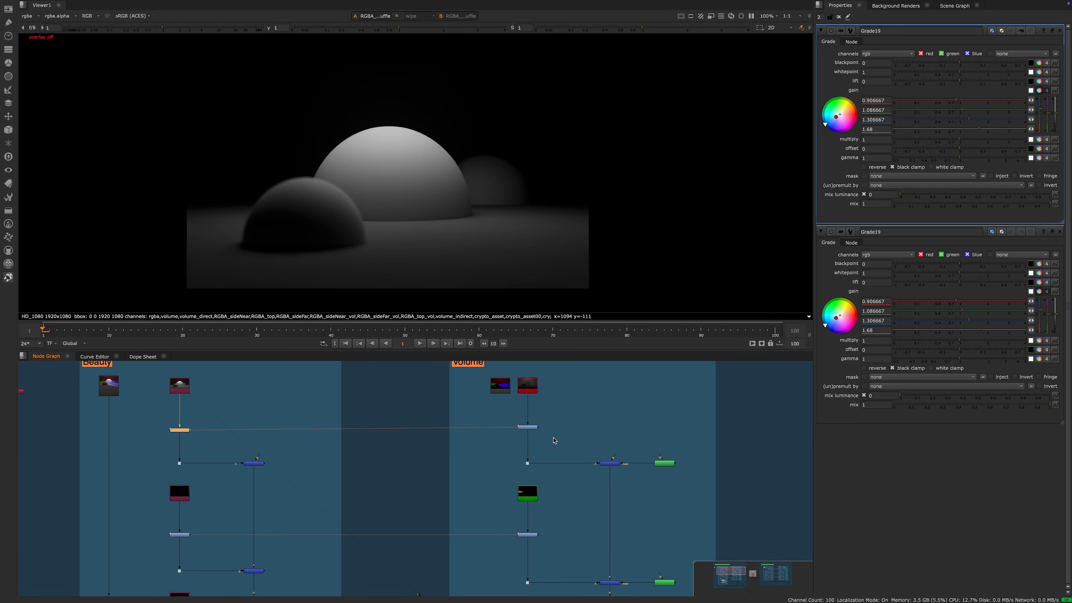
pyautogui.moveTo(488, 461); pyautogui.dragTo(394, 452, button='middle')
pyautogui.scroll(-3, 448, 433)
pyautogui.scroll(-2, 367, 407)
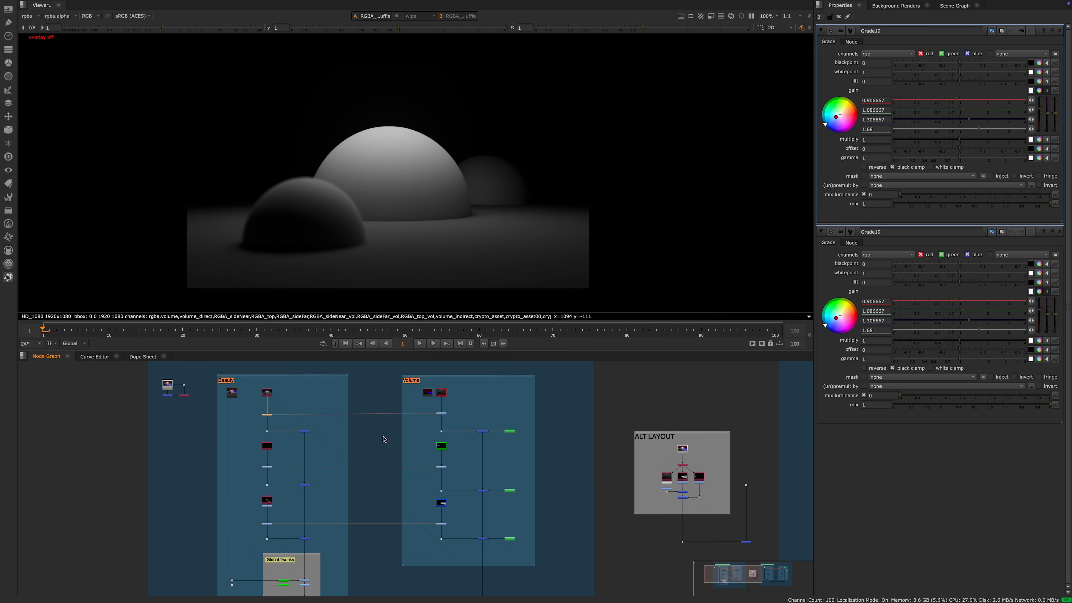
pyautogui.scroll(1, 354, 467)
pyautogui.scroll(3, 314, 413)
pyautogui.moveTo(318, 419)
pyautogui.mouseDown(button='middle')
pyautogui.moveTo(307, 407)
pyautogui.moveTo(306, 422)
pyautogui.mouseUp(button='middle')
pyautogui.scroll(-3, 307, 424)
pyautogui.scroll(5, 292, 471)
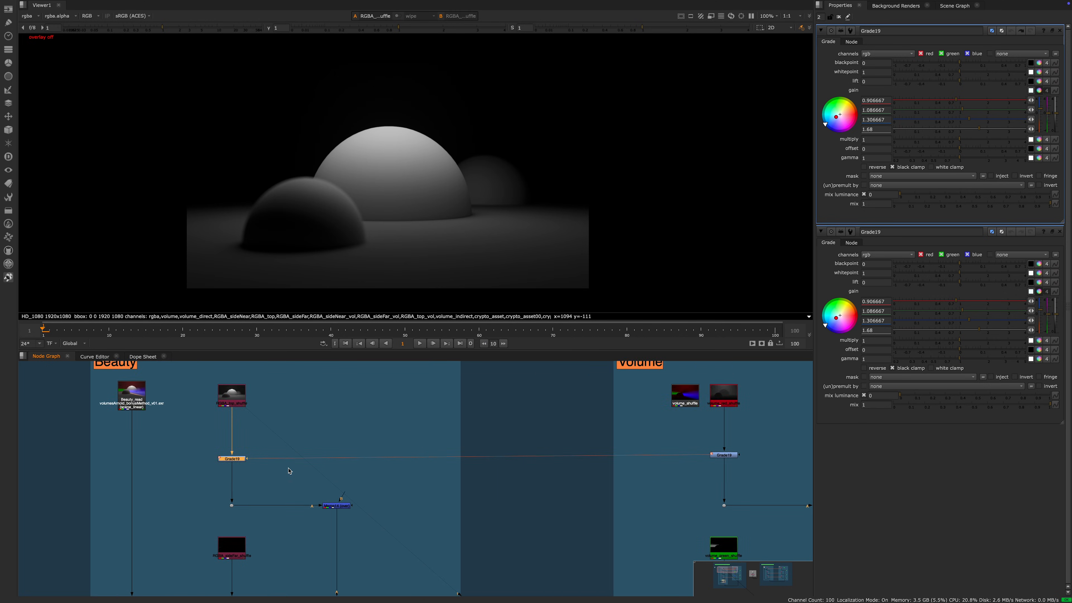
# Step: Open the properties of the top light's over merge in the Beauty group and view its output
pyautogui.click(362, 475)
pyautogui.doubleClick(363, 475)
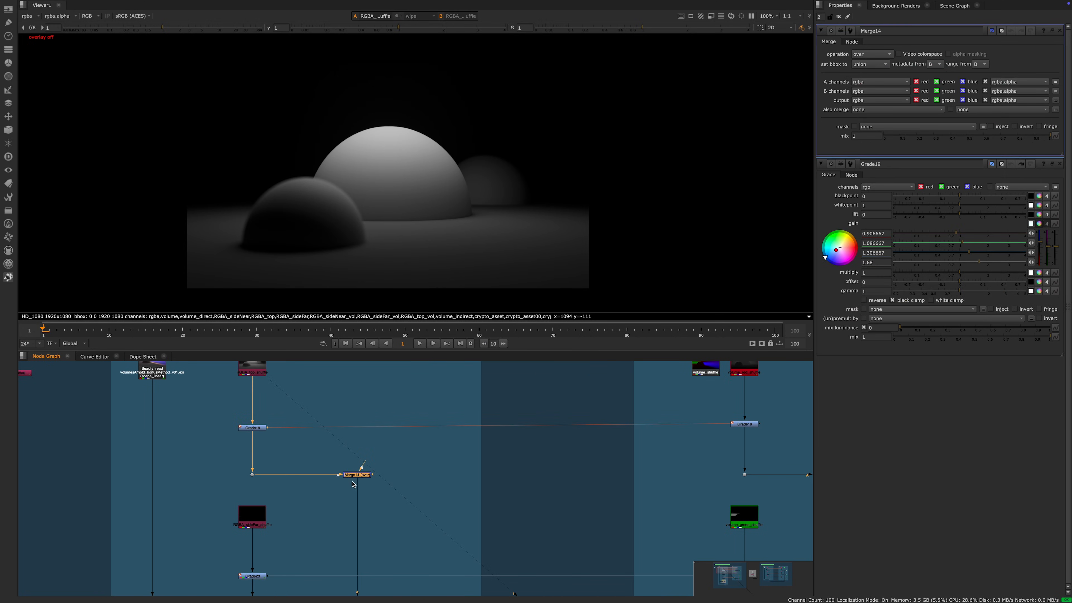
pyautogui.press('1')
pyautogui.scroll(3, 354, 482)
pyautogui.scroll(-3, 335, 494)
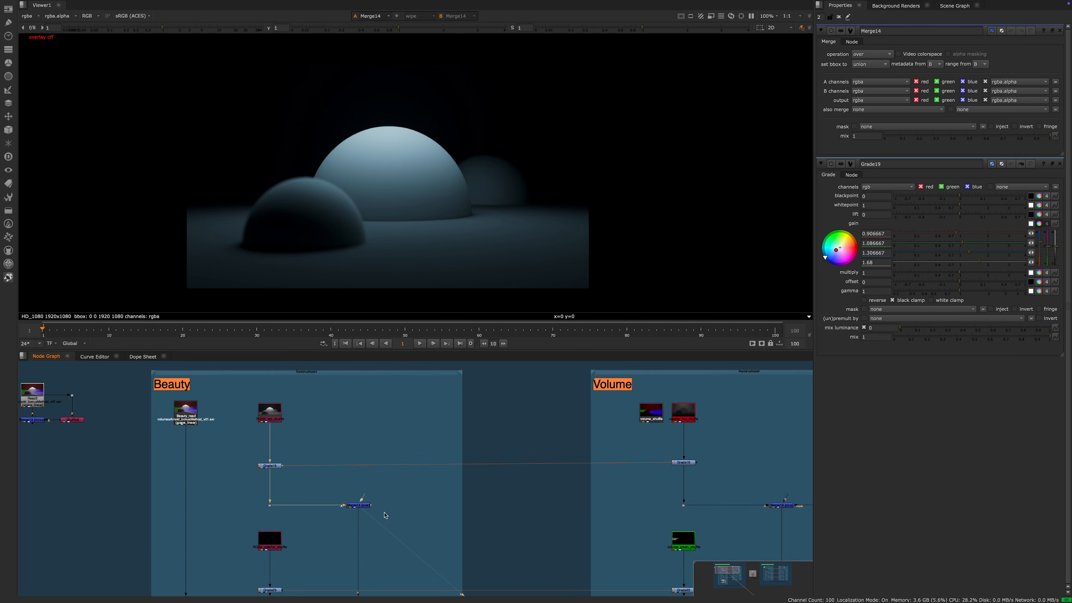
pyautogui.scroll(3, 348, 497)
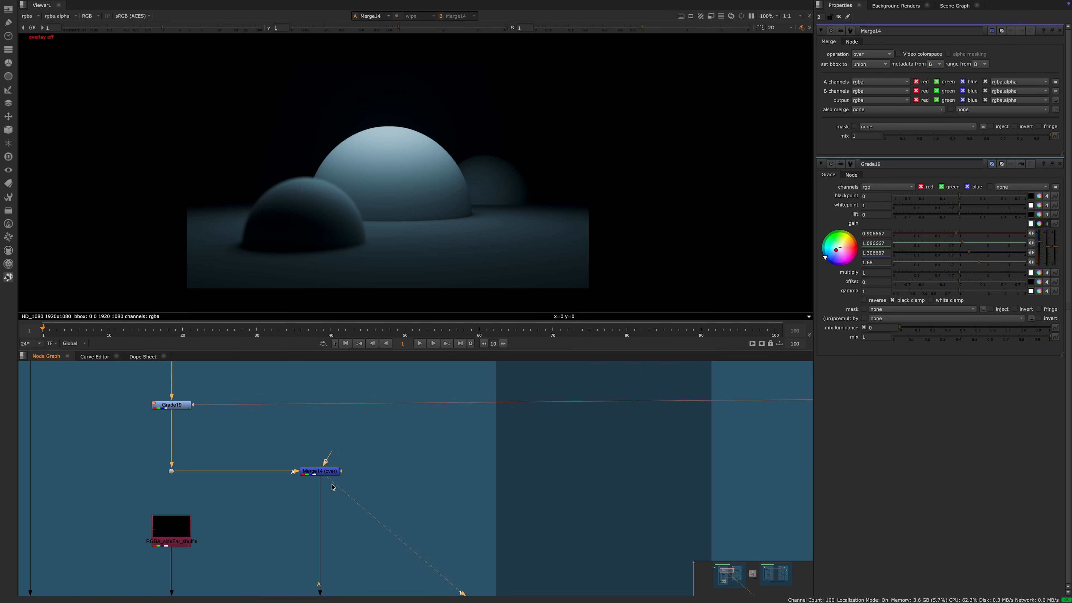
# Step: Select the top light's over merge and examine how the grade connects to its A input
pyautogui.moveTo(302, 474)
pyautogui.mouseDown(button='middle')
pyautogui.moveTo(328, 465)
pyautogui.moveTo(304, 477)
pyautogui.mouseUp(button='middle')
pyautogui.click(355, 466)
pyautogui.scroll(-3, 288, 462)
pyautogui.scroll(4, 311, 473)
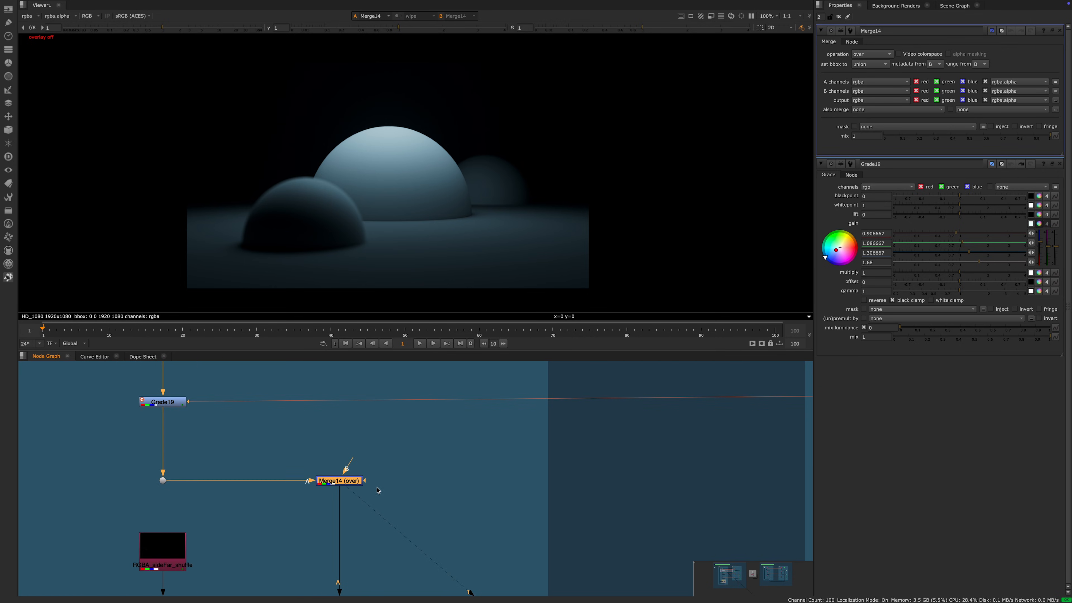
pyautogui.scroll(-2, 381, 490)
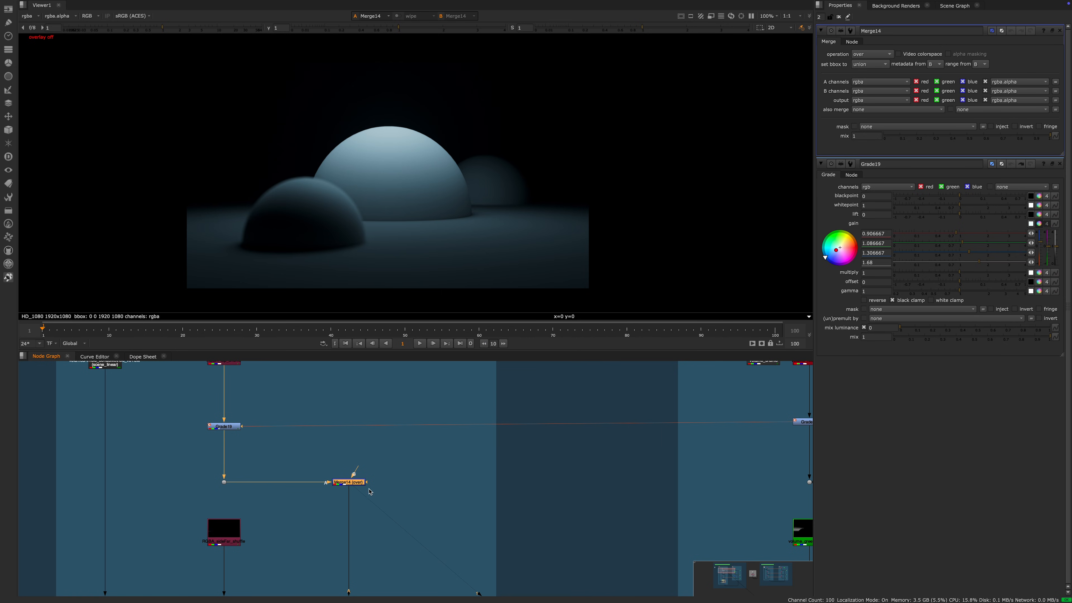
pyautogui.moveTo(365, 497); pyautogui.dragTo(348, 456, button='middle')
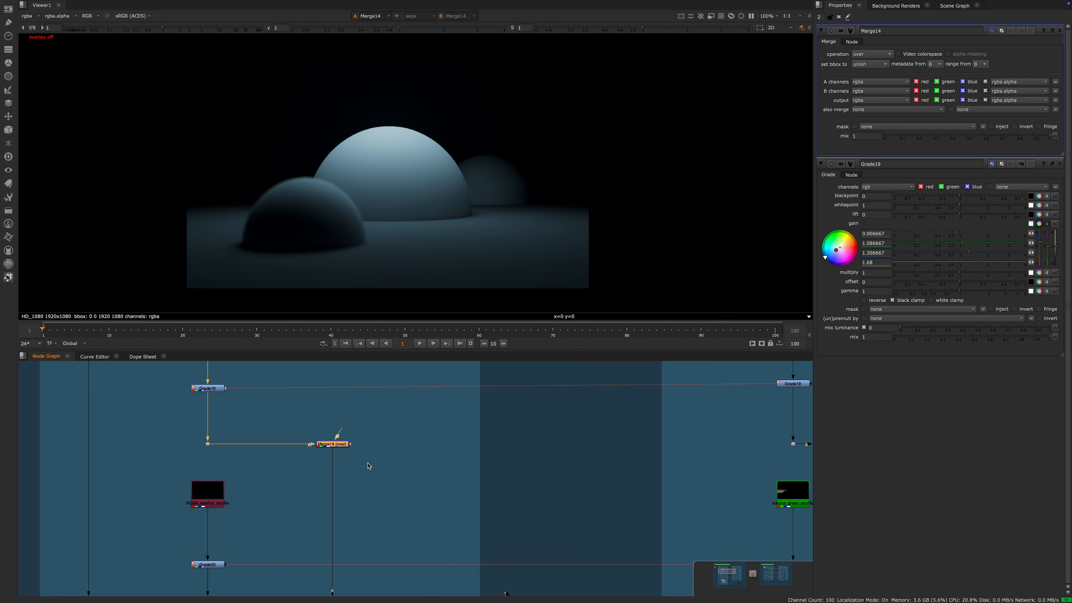
pyautogui.scroll(1, 363, 456)
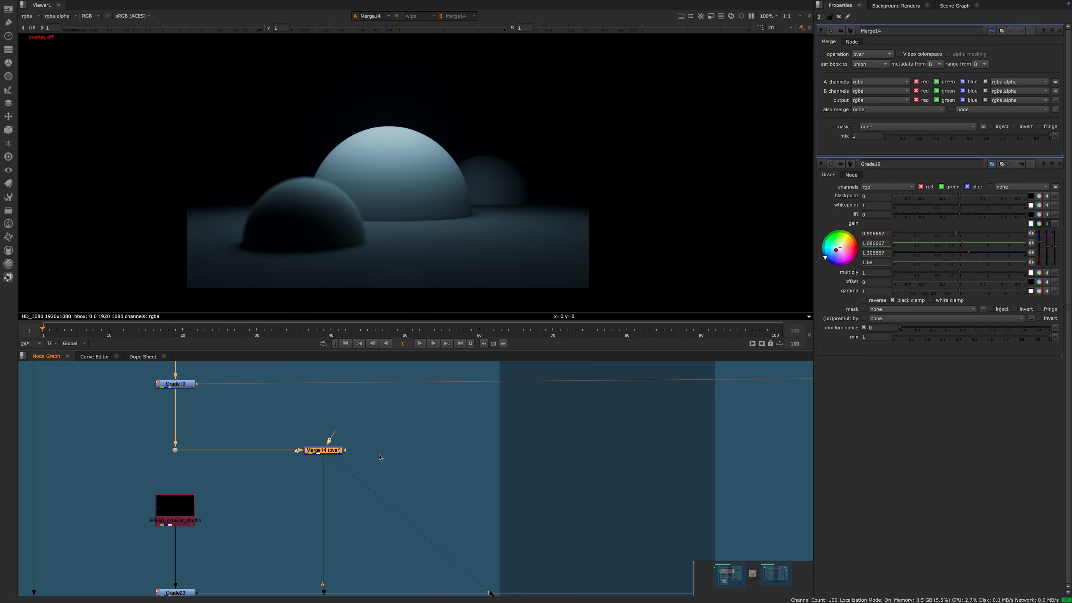
pyautogui.scroll(-2, 368, 456)
pyautogui.moveTo(374, 453); pyautogui.dragTo(373, 475, button='middle')
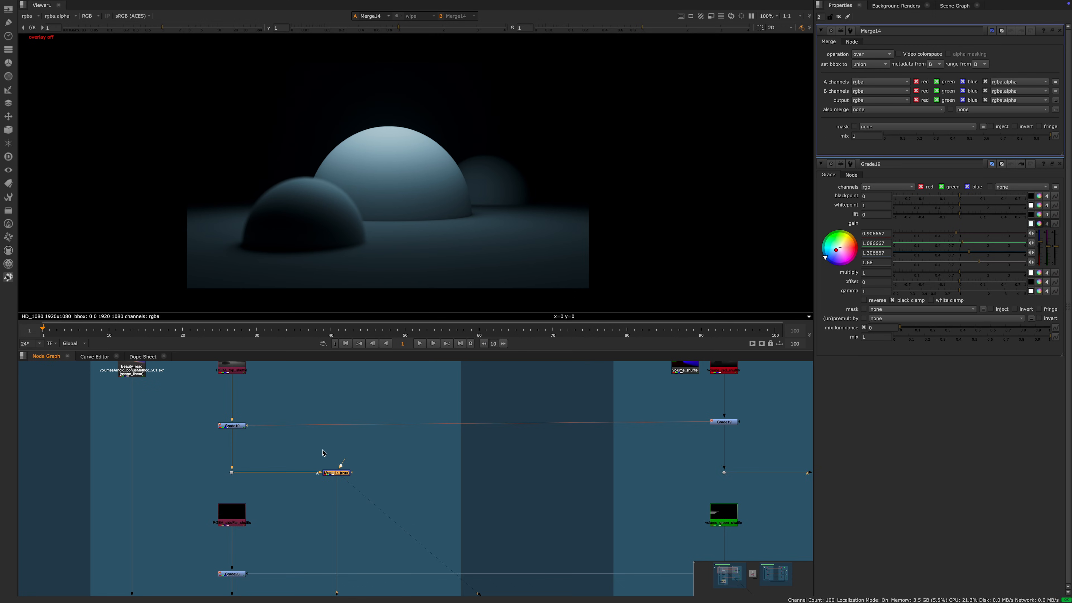
pyautogui.moveTo(322, 451); pyautogui.dragTo(324, 464, button='middle')
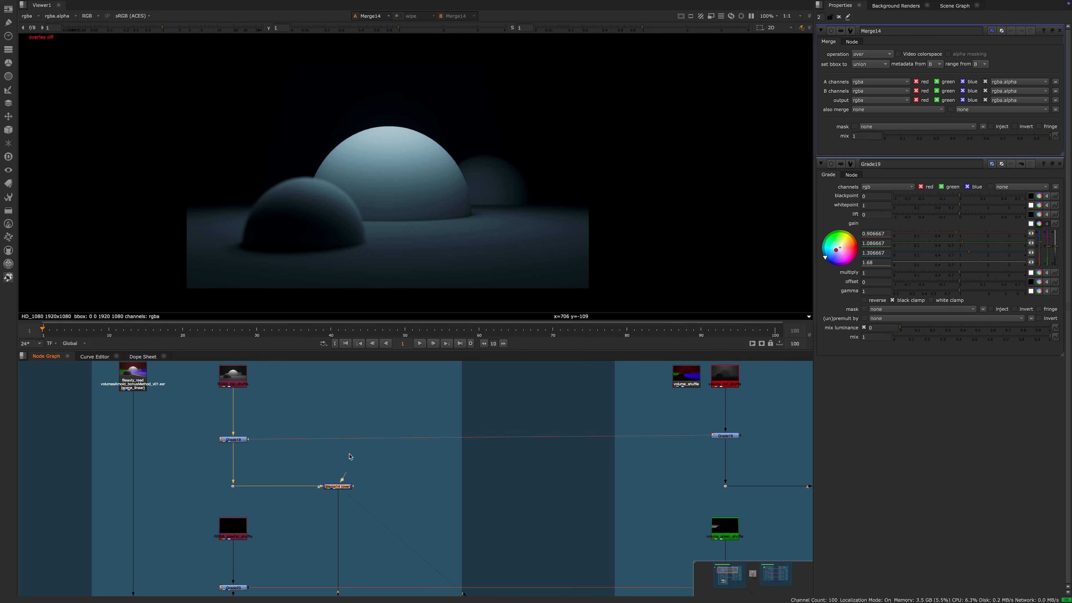
# Step: Examine how the top light's over merge leads down to the sideFar branch's merge in the Beauty group
pyautogui.scroll(3, 350, 478)
pyautogui.scroll(-3, 351, 479)
pyautogui.moveTo(365, 497); pyautogui.dragTo(360, 476, button='middle')
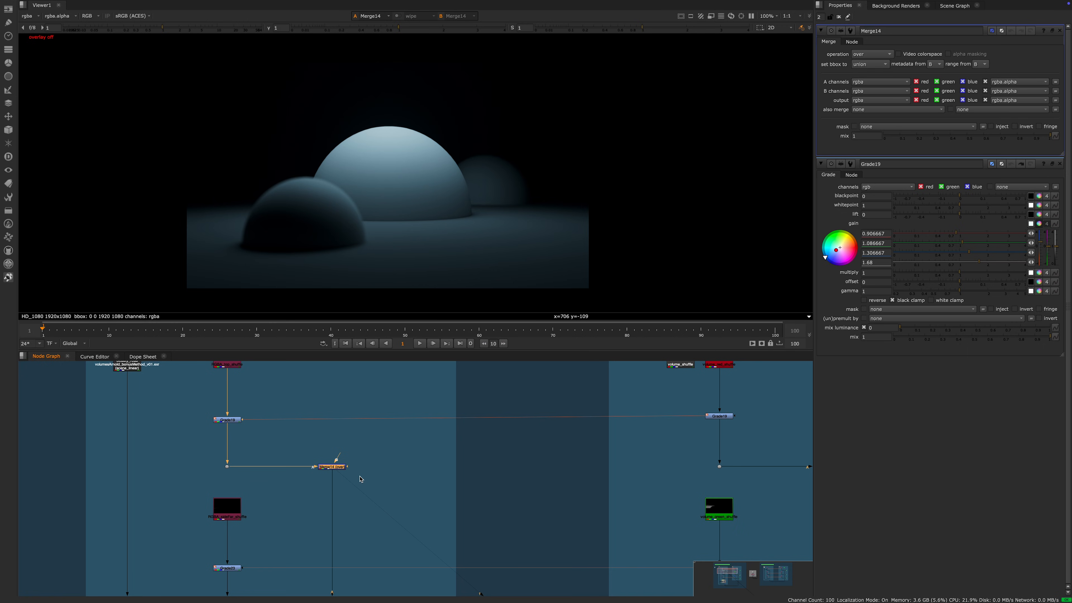
pyautogui.moveTo(383, 507); pyautogui.dragTo(340, 472, button='middle')
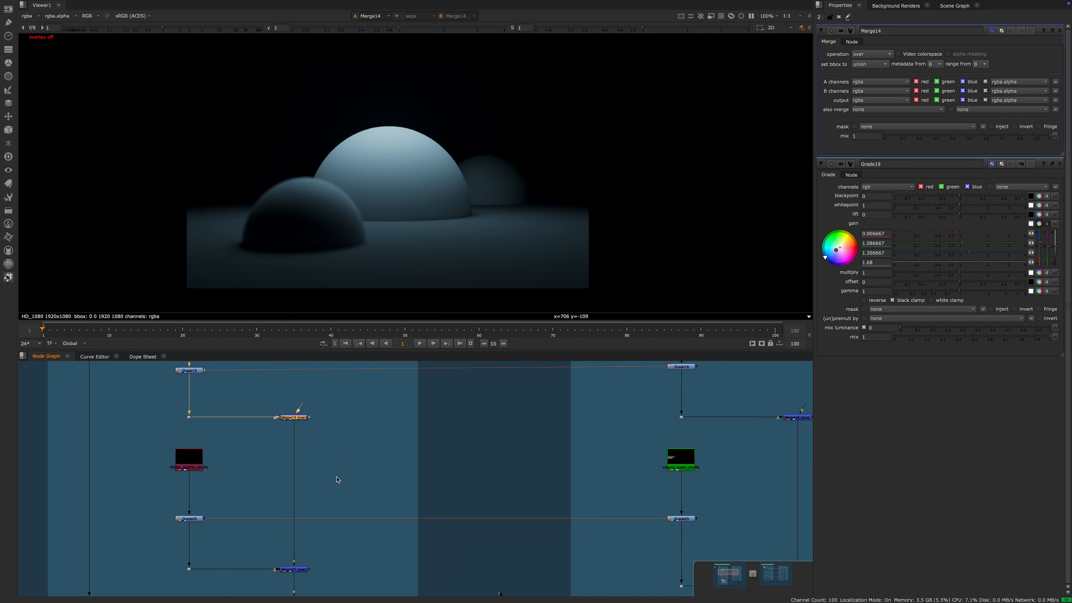
pyautogui.scroll(-3, 337, 480)
pyautogui.scroll(3, 309, 469)
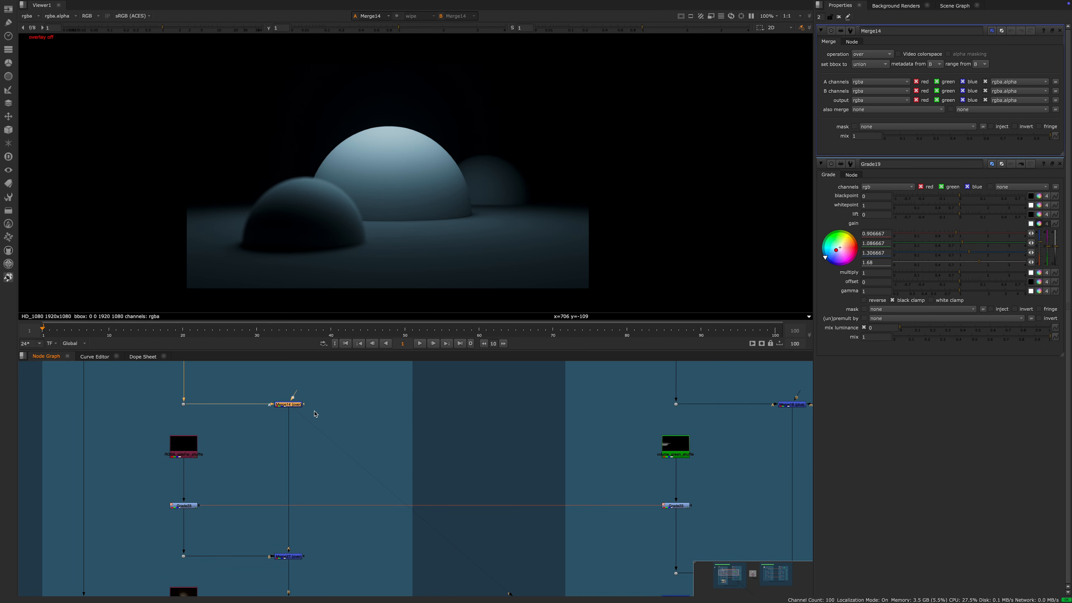
pyautogui.moveTo(362, 443); pyautogui.dragTo(338, 484, button='middle')
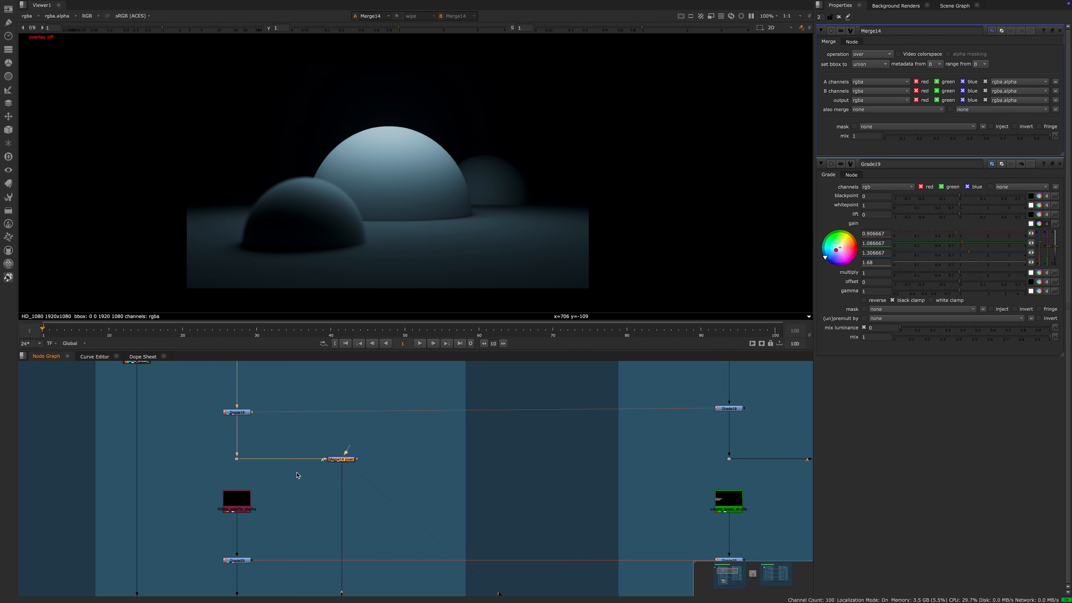
# Step: Open the properties of Merge27 below Grade23 and display its output in the viewer
pyautogui.moveTo(350, 578); pyautogui.dragTo(354, 490, button='middle')
pyautogui.scroll(2, 352, 374)
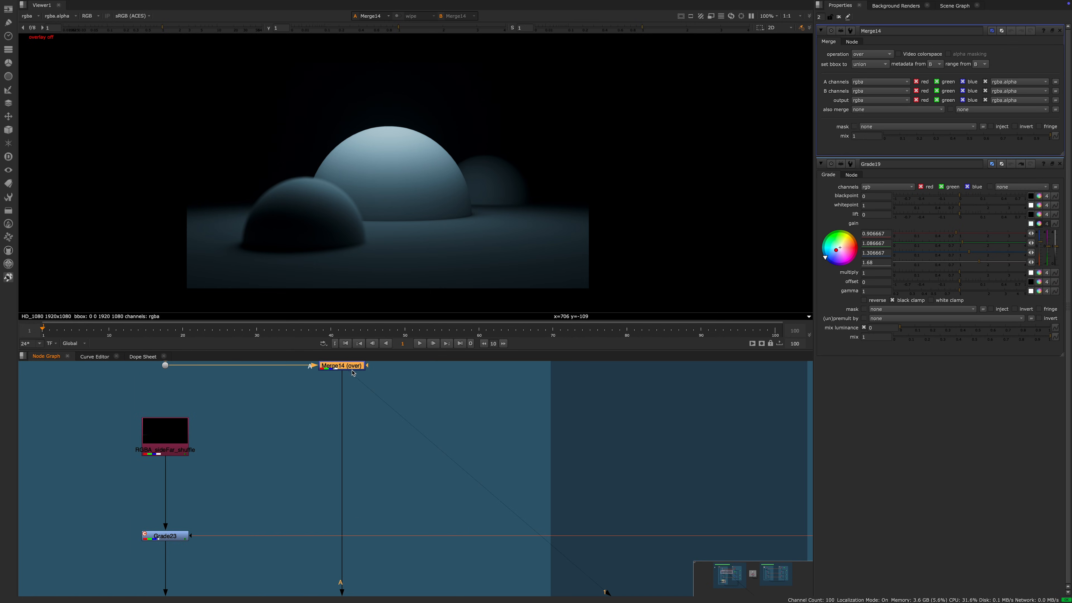
pyautogui.moveTo(371, 533); pyautogui.dragTo(371, 454, button='middle')
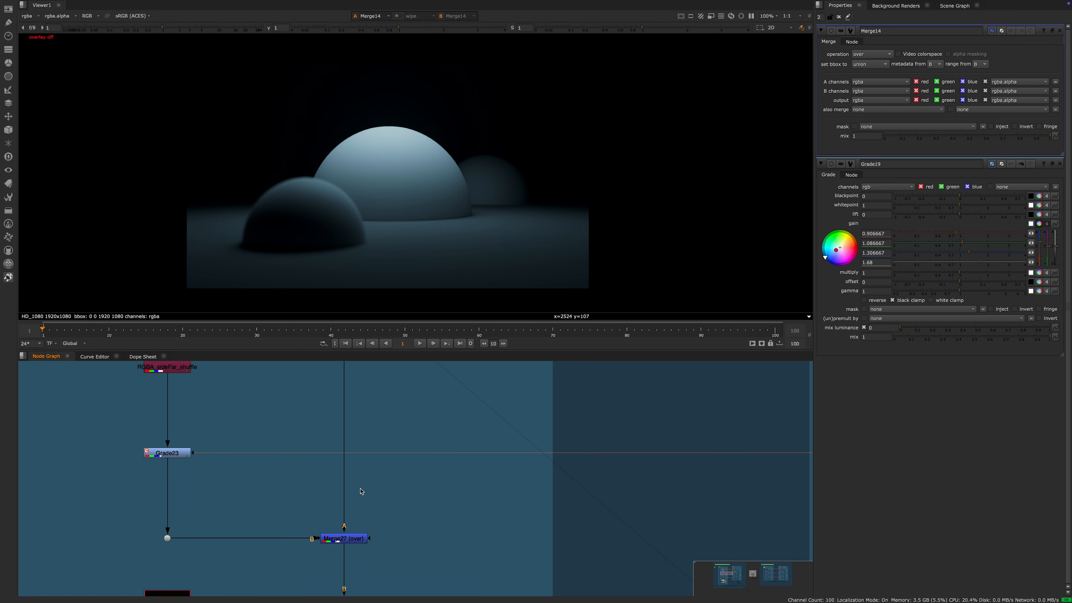
pyautogui.doubleClick(355, 538)
pyautogui.scroll(-3, 348, 507)
pyautogui.scroll(3, 344, 490)
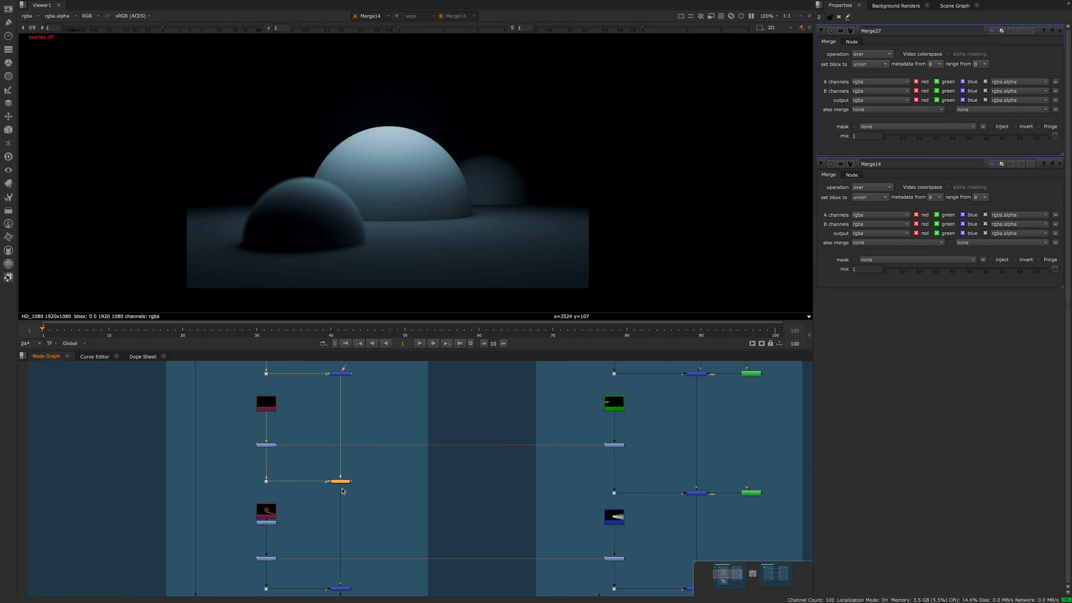
pyautogui.press('1')
pyautogui.click(342, 486)
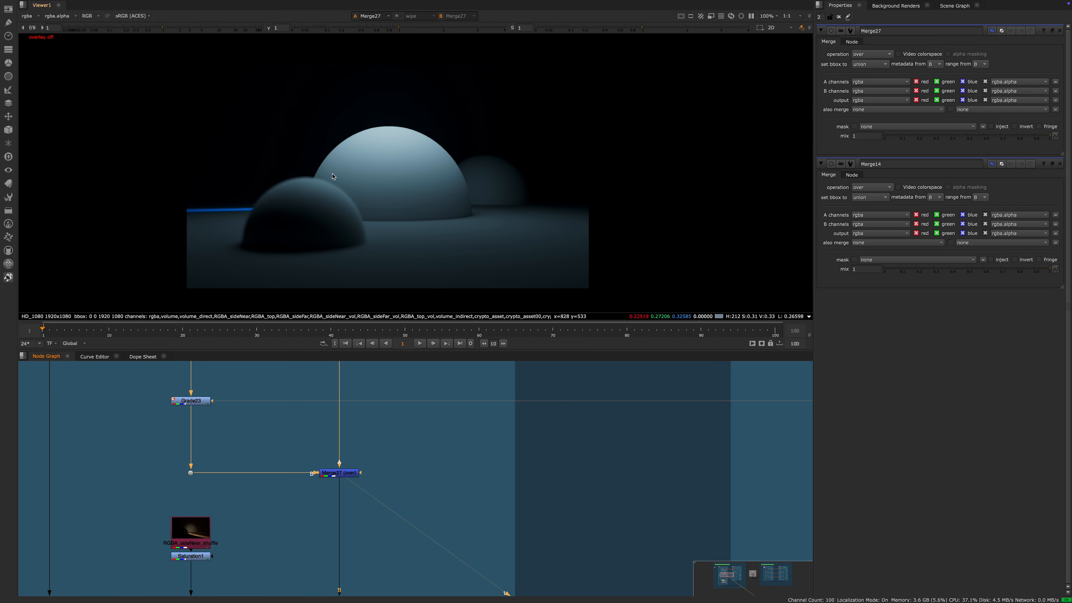
# Step: Display the output of Merge22, the last merge above the Global Tweaks group
pyautogui.moveTo(377, 527); pyautogui.dragTo(368, 386, button='middle')
pyautogui.scroll(1, 366, 431)
pyautogui.moveTo(366, 434); pyautogui.dragTo(365, 405, button='middle')
pyautogui.scroll(-4, 361, 452)
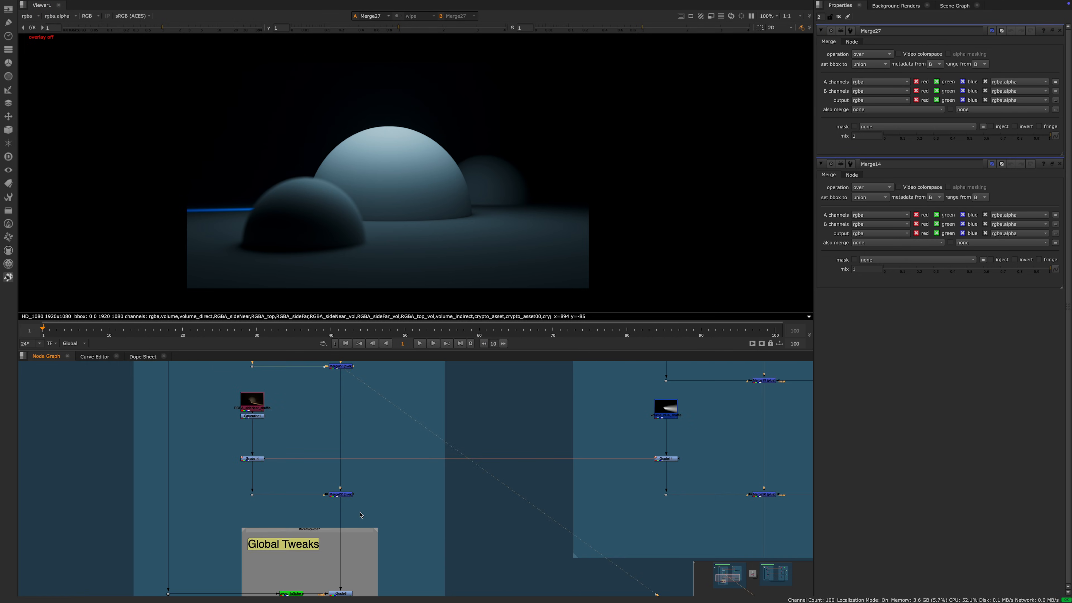
pyautogui.click(343, 495)
pyautogui.press('1')
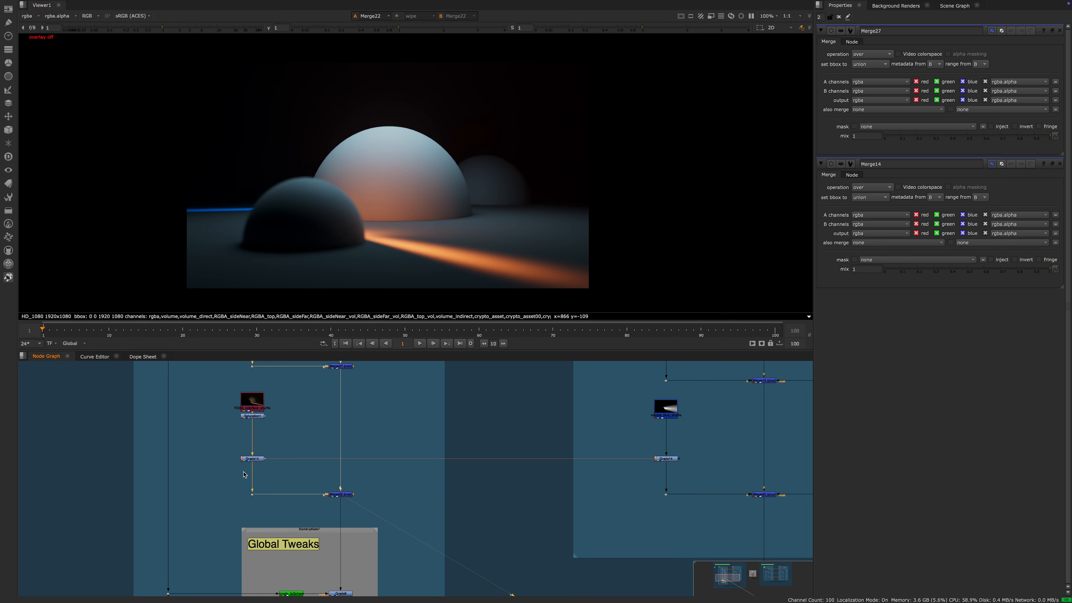
# Step: Open the Saturation1 properties and compare its output with RGBA_sideNear_shuffle in the viewer
pyautogui.scroll(3, 273, 449)
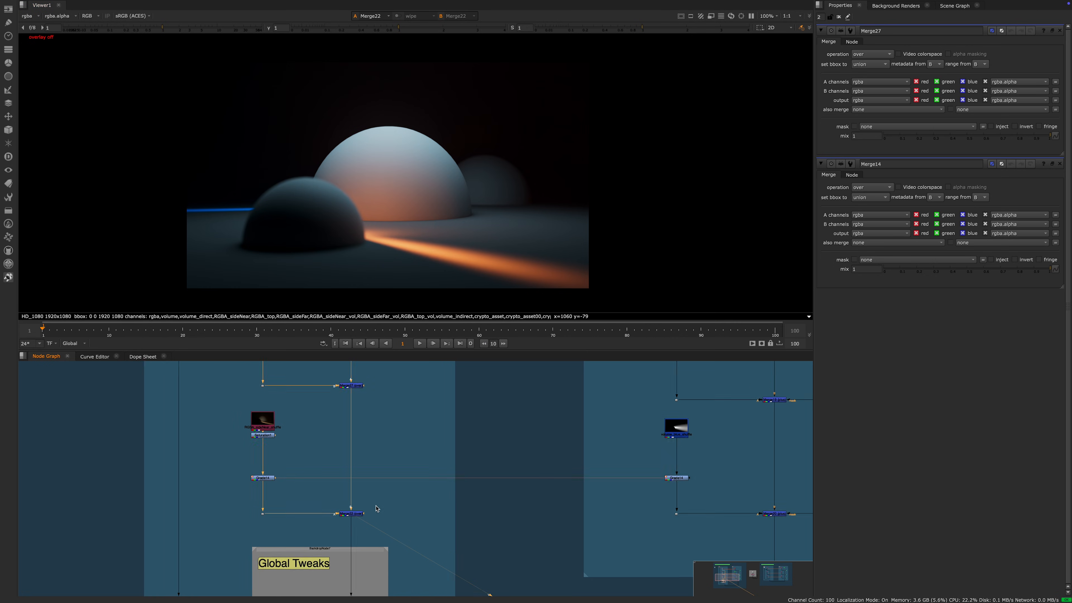
pyautogui.doubleClick(257, 421)
pyautogui.press('1')
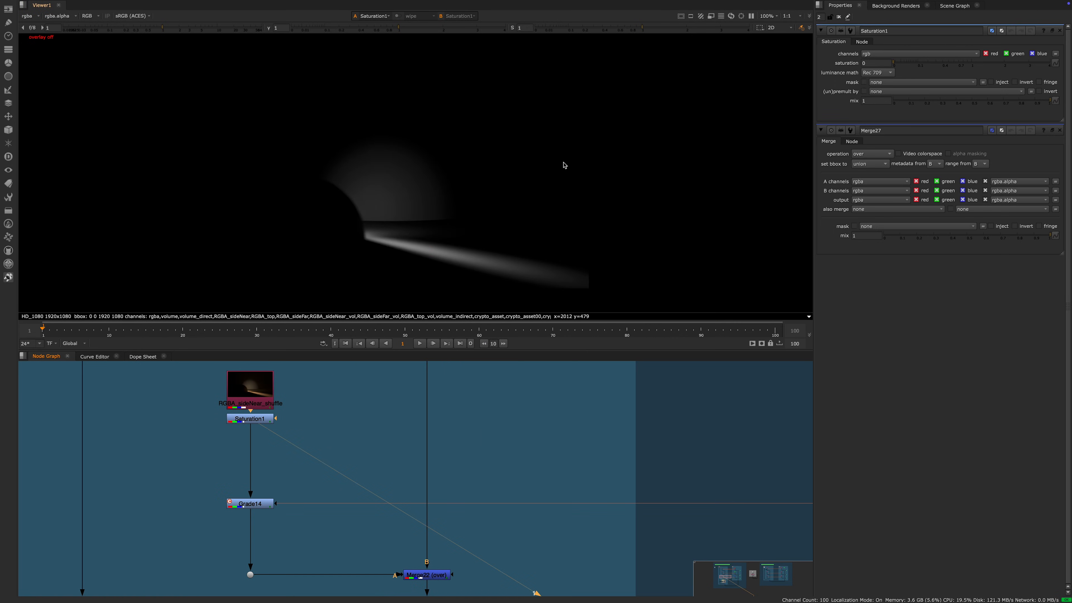
pyautogui.click(249, 385)
pyautogui.press('1')
pyautogui.click(253, 420)
pyautogui.press('1')
pyautogui.scroll(-4, 493, 430)
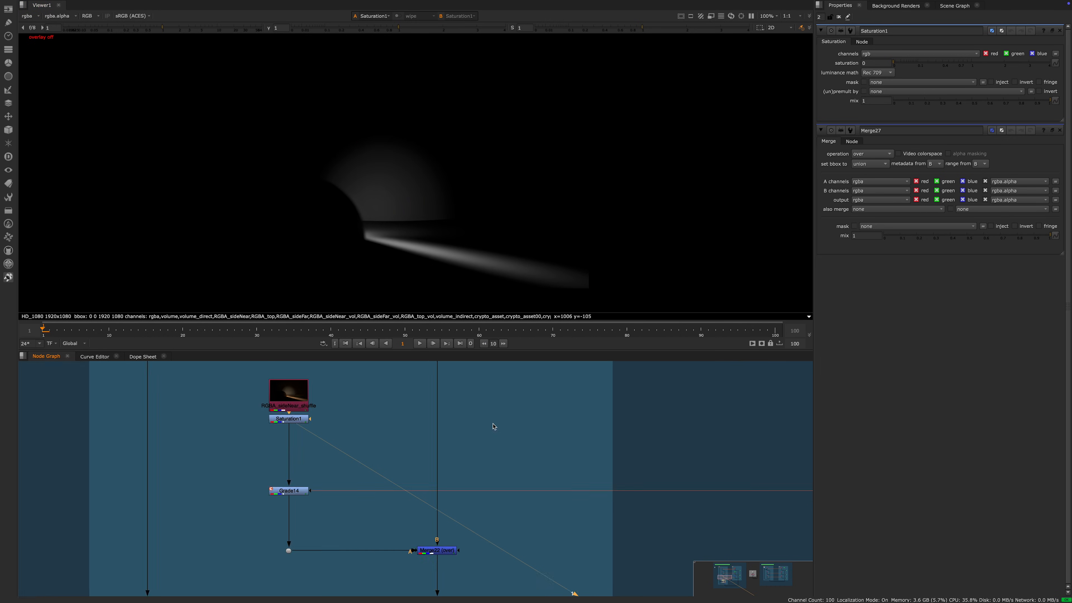
# Step: Display the sideNear volume shuffle from the volume branch in the viewer
pyautogui.scroll(5, 538, 425)
pyautogui.moveTo(419, 451); pyautogui.dragTo(234, 489, button='middle')
pyautogui.click(578, 416)
pyautogui.press('1')
pyautogui.click(417, 414)
pyautogui.scroll(-4, 391, 472)
pyautogui.moveTo(398, 477); pyautogui.dragTo(437, 483, button='middle')
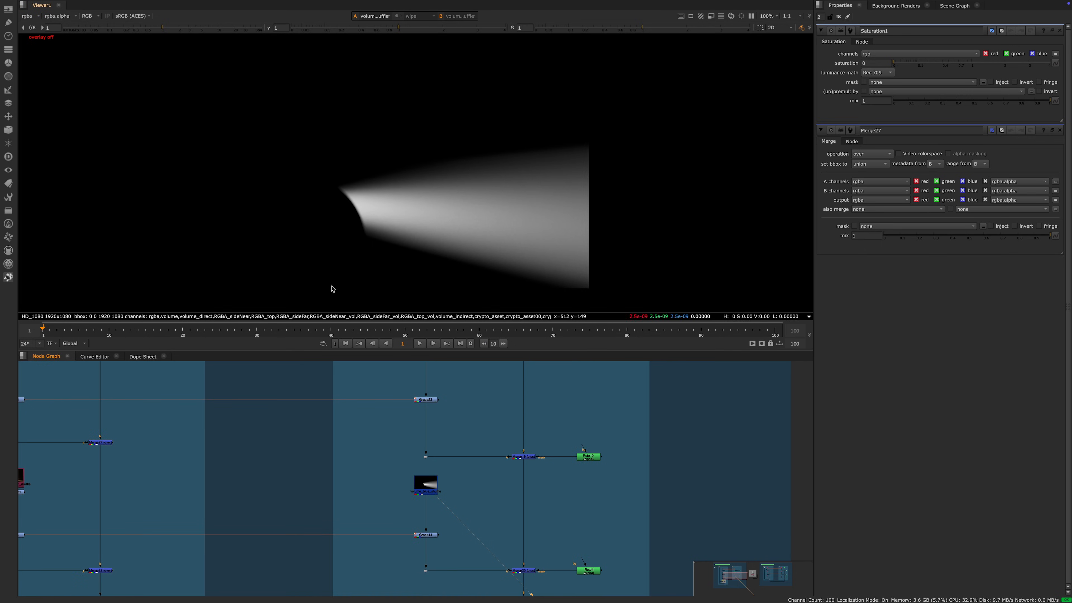
# Step: Display the output of Grade14 in the beauty branch
pyautogui.moveTo(422, 439); pyautogui.dragTo(461, 448, button='middle')
pyautogui.moveTo(219, 507); pyautogui.dragTo(292, 449, button='middle')
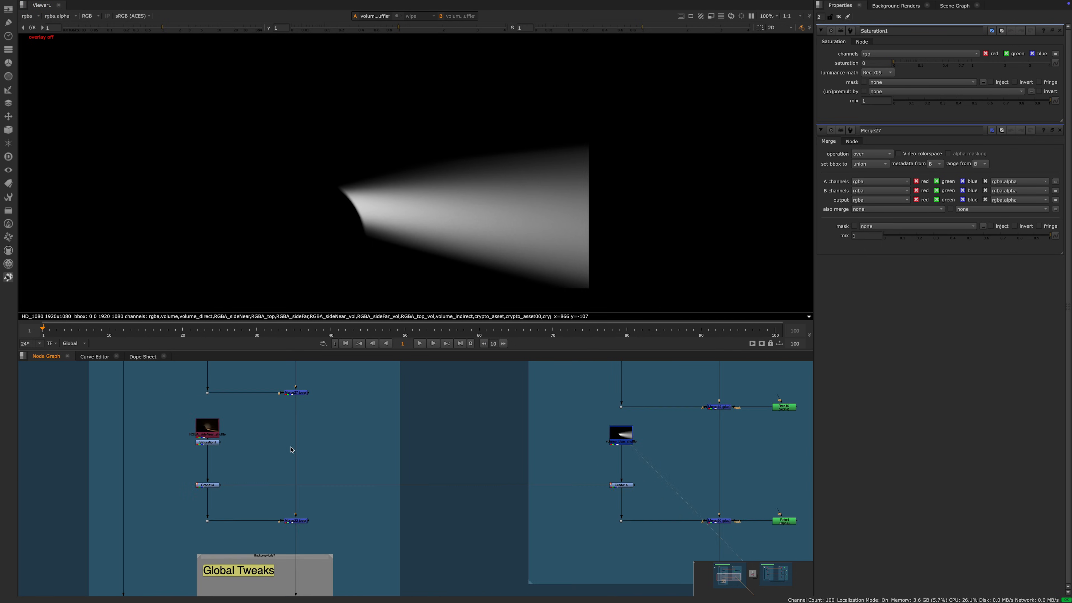
pyautogui.scroll(5, 258, 470)
pyautogui.scroll(-3, 164, 496)
pyautogui.click(155, 501)
pyautogui.press('1')
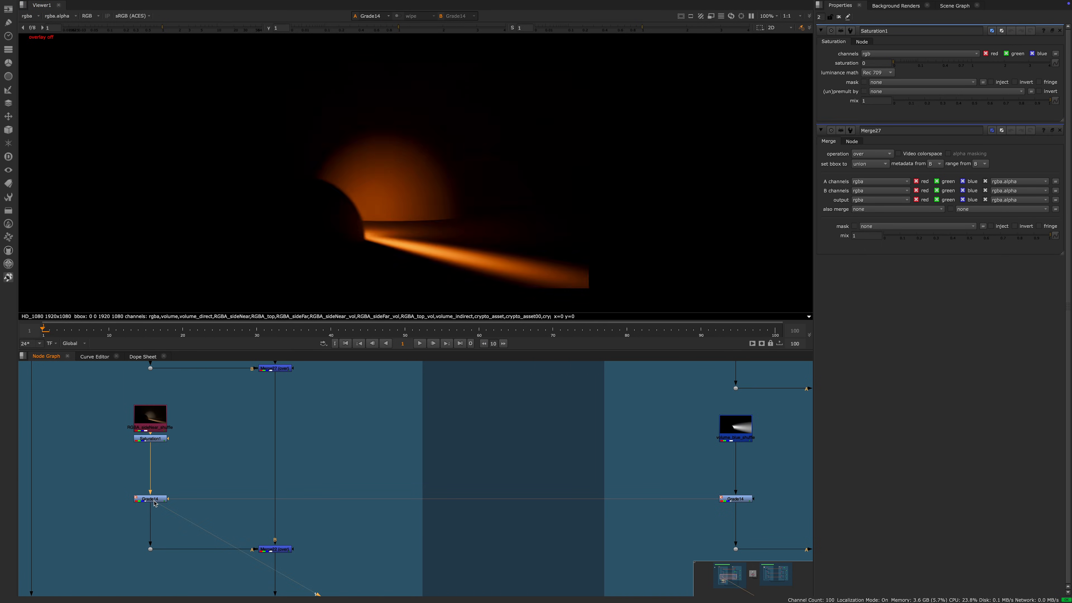
# Step: Compare the output of the linked Grade14 in the volume branch with Grade14 in the beauty branch
pyautogui.moveTo(598, 518); pyautogui.dragTo(472, 489, button='middle')
pyautogui.click(621, 469)
pyautogui.press('1')
pyautogui.moveTo(225, 432); pyautogui.dragTo(477, 430, button='middle')
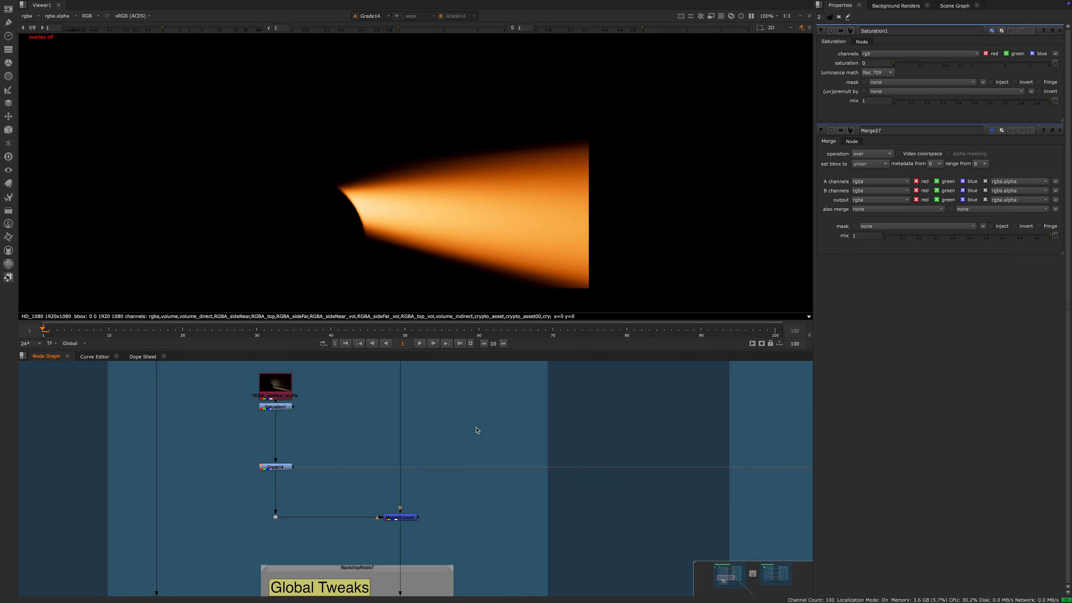
pyautogui.click(287, 470)
pyautogui.press('1')
# Step: Compare the Saturation1 output in the beauty branch with the ungraded sideNear volume shuffle
pyautogui.moveTo(482, 474); pyautogui.dragTo(308, 475, button='middle')
pyautogui.scroll(-3, 307, 473)
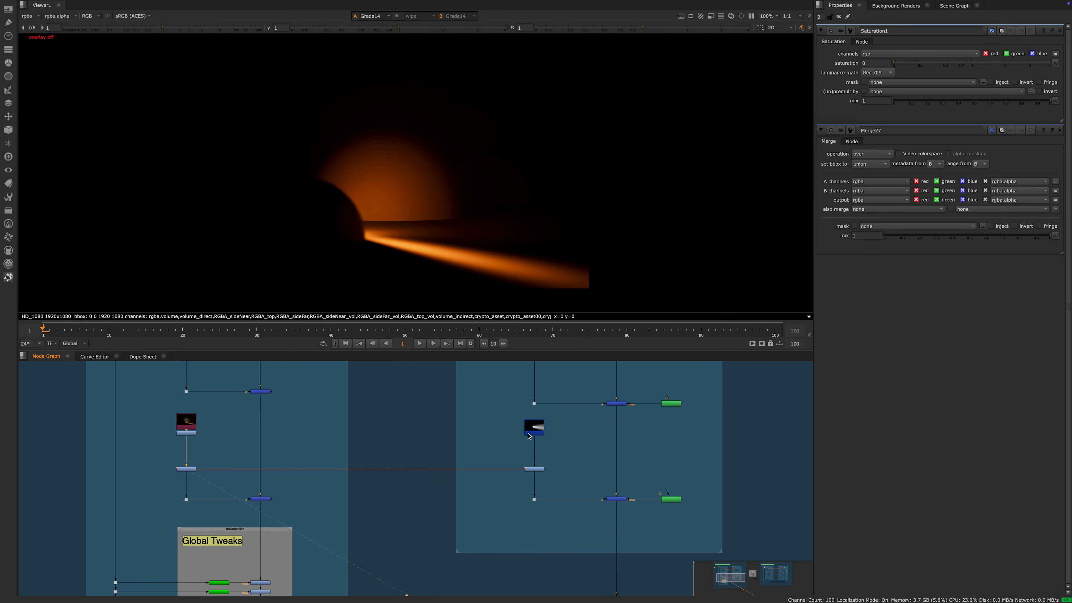
pyautogui.scroll(3, 522, 430)
pyautogui.moveTo(458, 430); pyautogui.dragTo(588, 440, button='middle')
pyautogui.press('1')
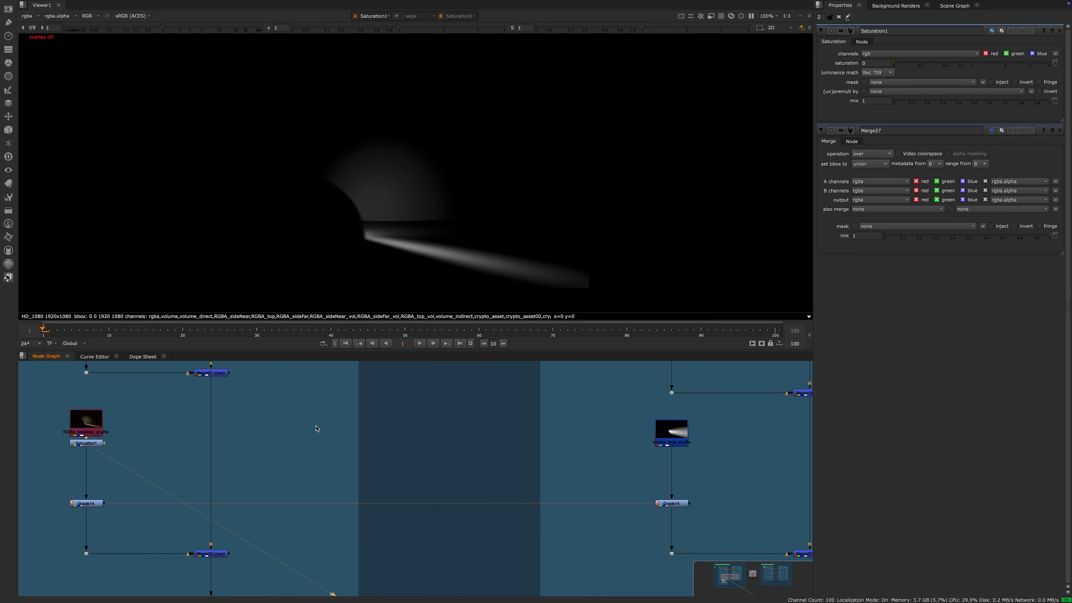
pyautogui.click(671, 437)
pyautogui.press('1')
# Step: Compare the original RGBA_sideNear_shuffle color with the sideNear volume shuffle
pyautogui.moveTo(88, 448); pyautogui.dragTo(257, 430, button='middle')
pyautogui.click(255, 404)
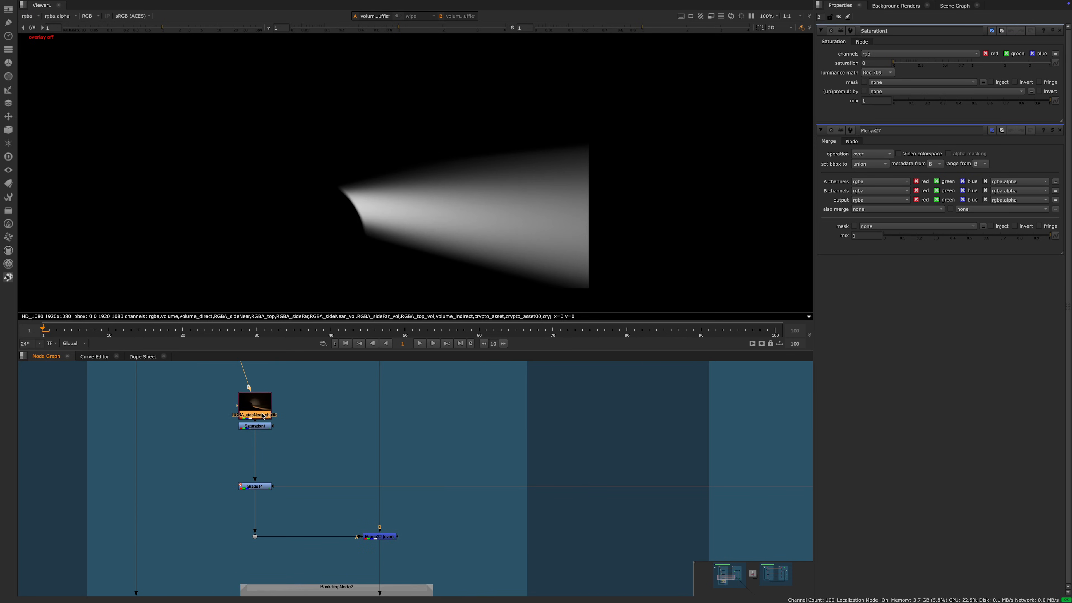
pyautogui.press('1')
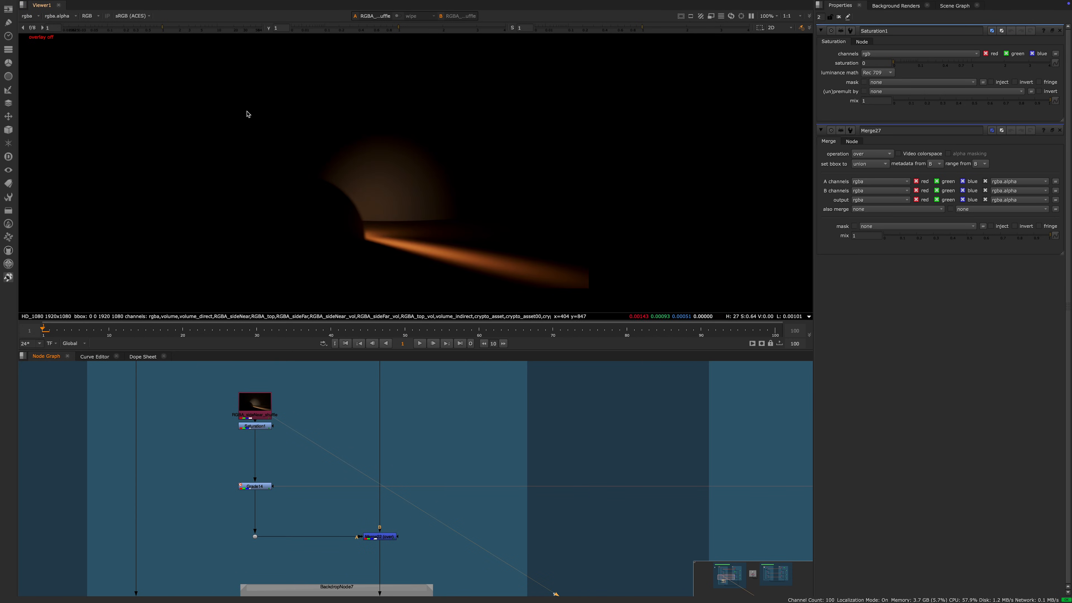
pyautogui.moveTo(443, 465); pyautogui.dragTo(386, 444, button='middle')
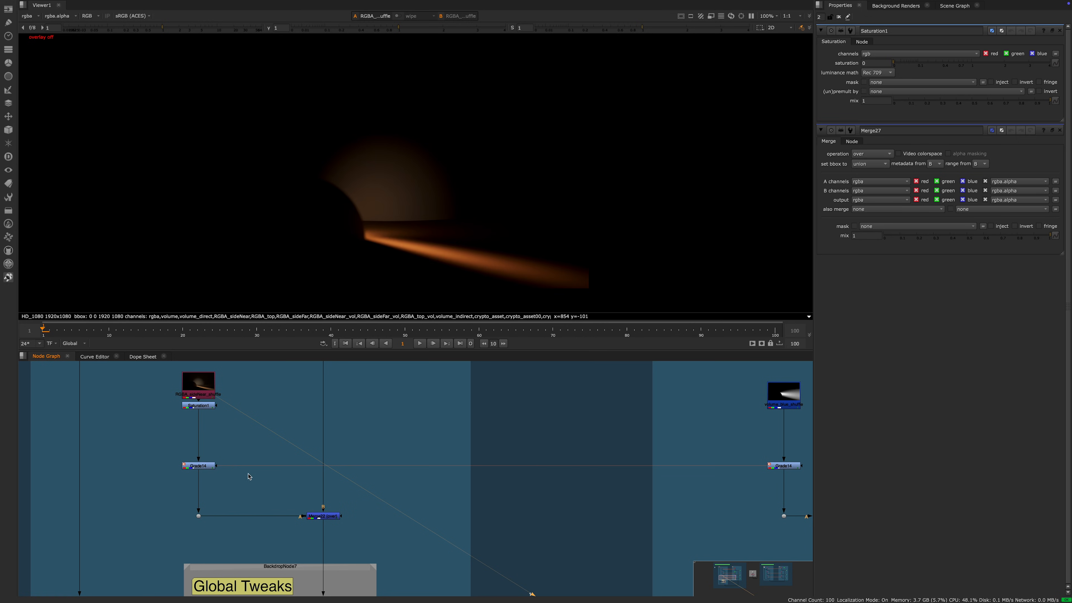
pyautogui.moveTo(531, 410); pyautogui.dragTo(325, 388, button='middle')
pyautogui.click(577, 381)
pyautogui.press('1')
# Step: Display the desaturated sideNear beauty pass from Saturation1 again
pyautogui.moveTo(186, 409); pyautogui.dragTo(328, 389, button='middle')
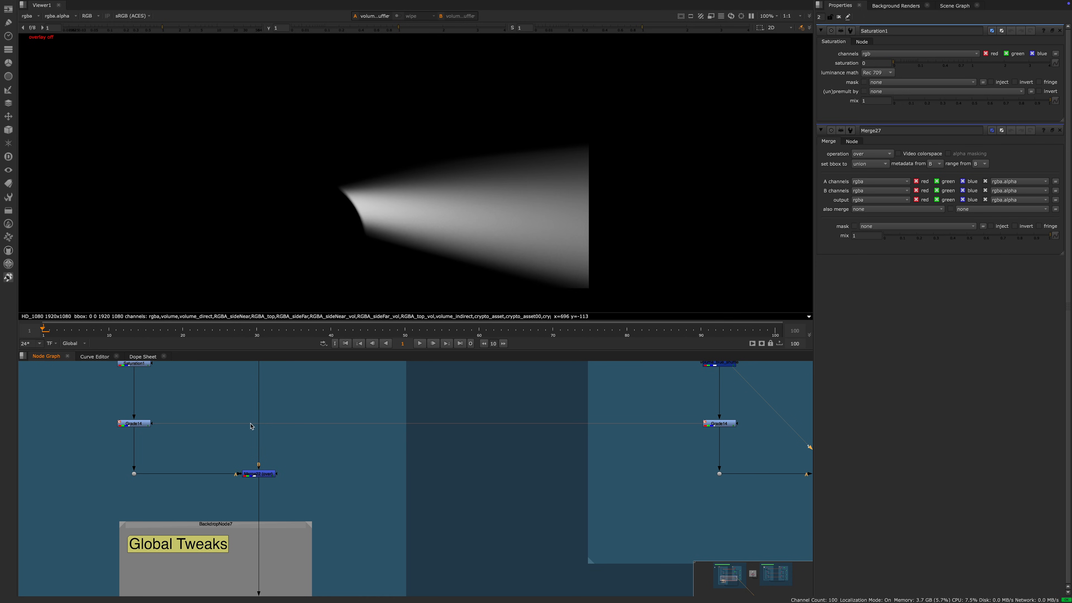
pyautogui.moveTo(160, 410); pyautogui.dragTo(177, 440, button='middle')
pyautogui.click(151, 394)
pyautogui.press('1')
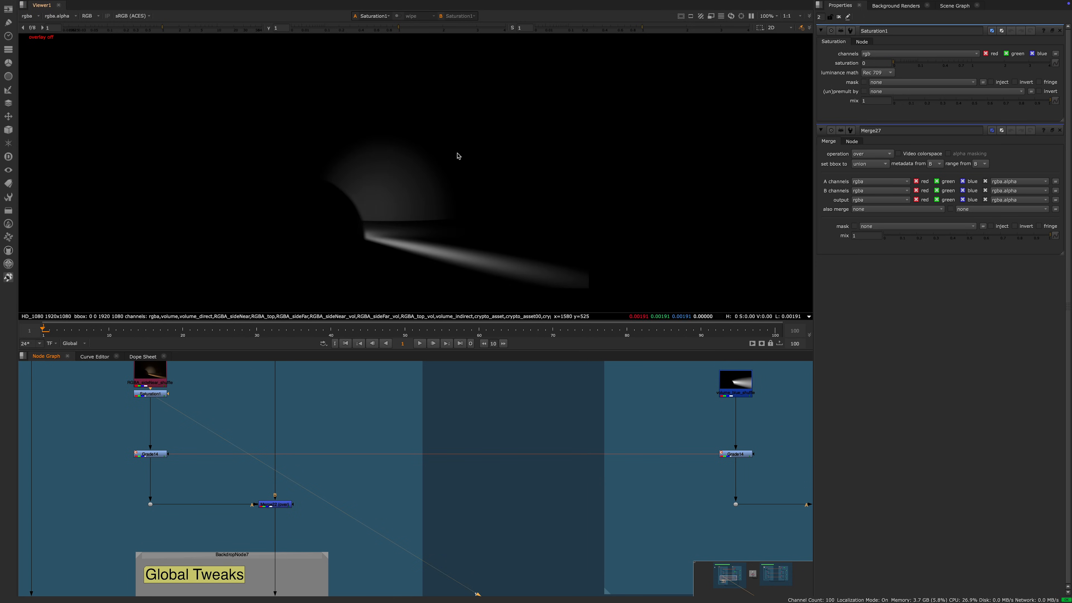
# Step: Check both linked Grade14 nodes in the viewer, the volume one first and the beauty one second
pyautogui.moveTo(671, 414); pyautogui.dragTo(501, 393, button='middle')
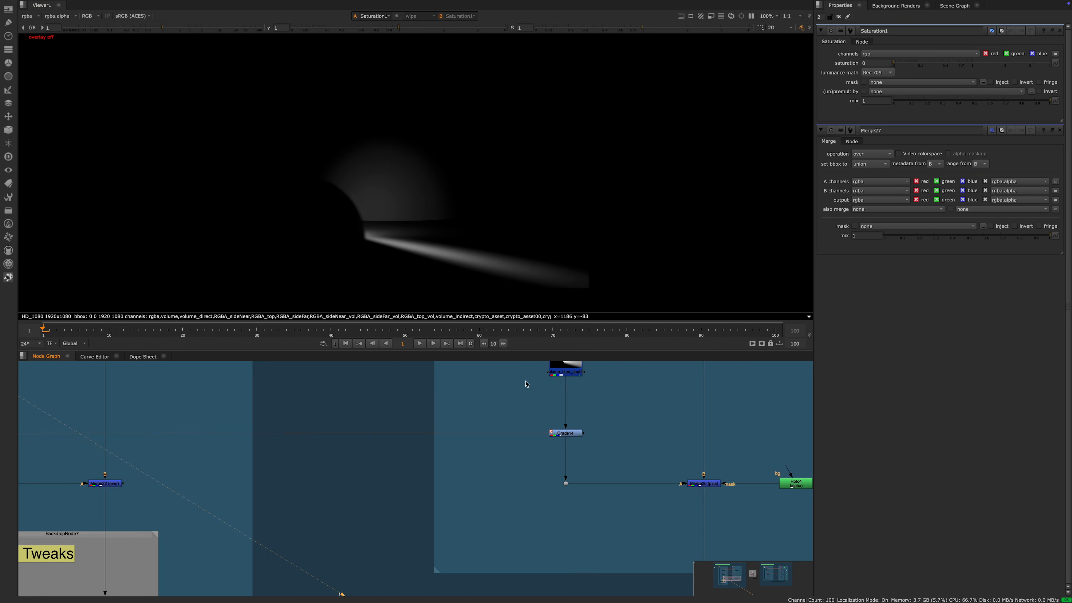
pyautogui.moveTo(505, 419); pyautogui.dragTo(625, 458)
pyautogui.press('1')
pyautogui.moveTo(223, 419); pyautogui.dragTo(406, 404, button='middle')
pyautogui.moveTo(222, 398); pyautogui.dragTo(150, 431)
pyautogui.press('1')
# Step: Display the combined beauty lights at Merge22, just before the Global Tweaks group
pyautogui.scroll(-1, 249, 441)
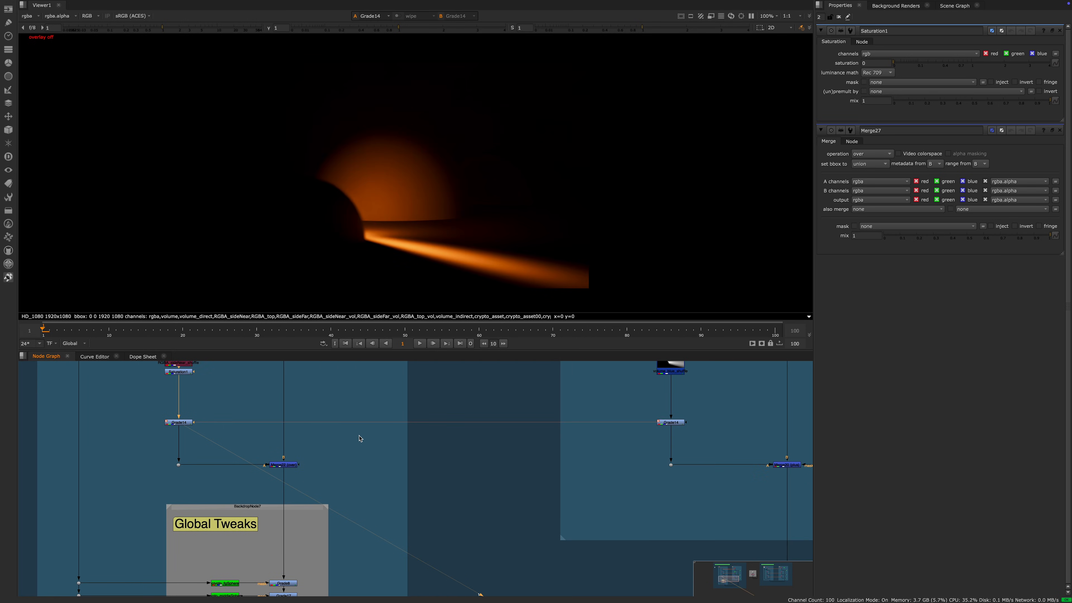
pyautogui.scroll(-3, 439, 488)
pyautogui.moveTo(502, 501); pyautogui.dragTo(395, 453, button='middle')
pyautogui.moveTo(265, 414); pyautogui.dragTo(218, 437)
pyautogui.press('1')
pyautogui.scroll(4, 229, 528)
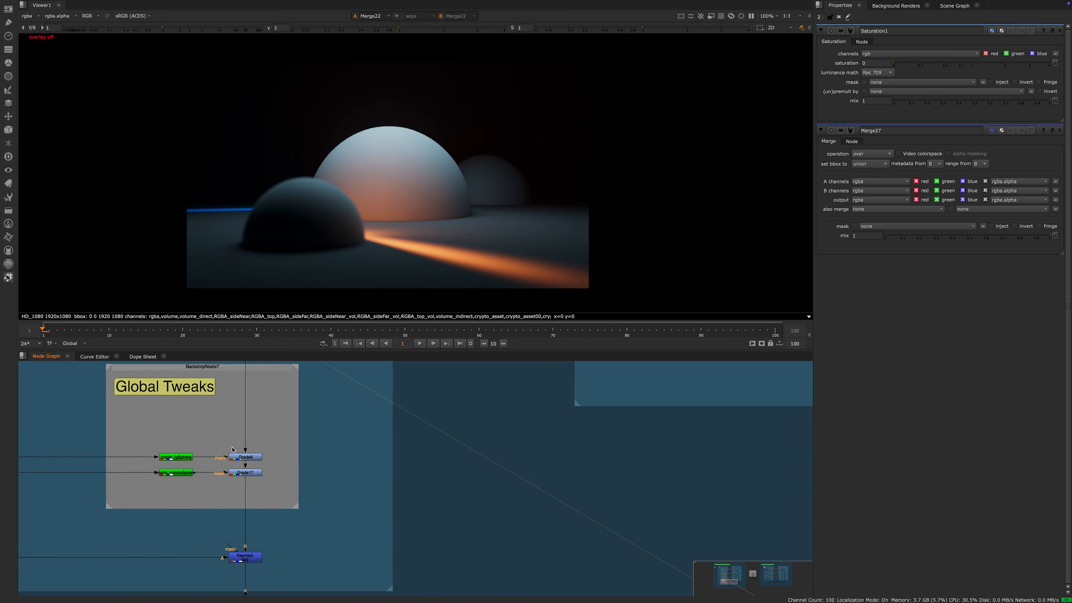
# Step: Display the output of Grade17 in the Global Tweaks group
pyautogui.moveTo(213, 437); pyautogui.dragTo(302, 454, button='middle')
pyautogui.scroll(-2, 302, 452)
pyautogui.scroll(2, 332, 436)
pyautogui.click(318, 495)
pyautogui.press('1')
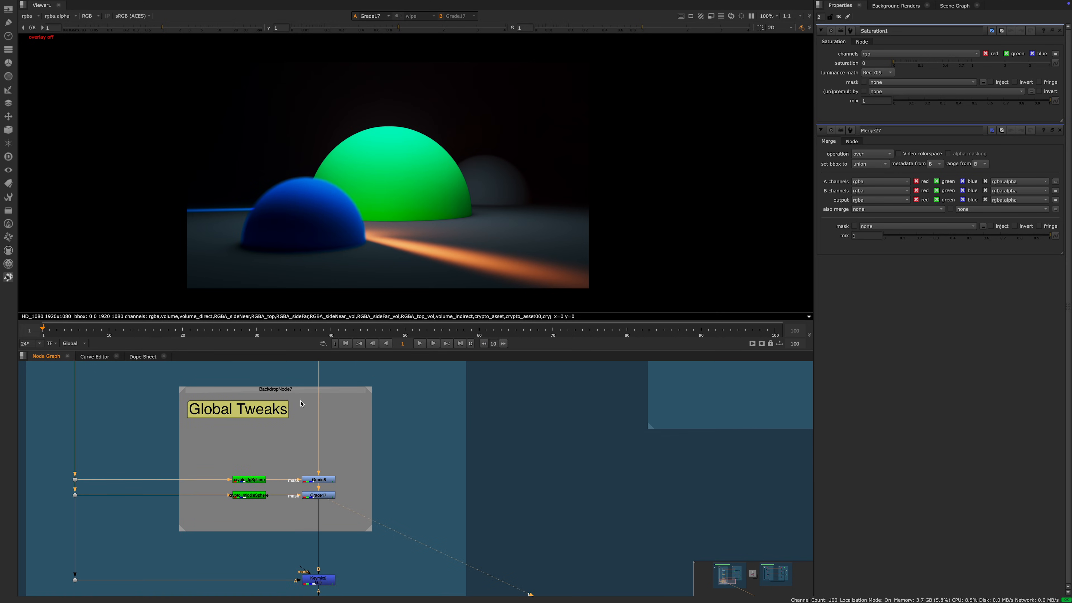
# Step: Examine how the Global Tweaks nodes connect to the light branches above and the merges below
pyautogui.moveTo(300, 401); pyautogui.dragTo(352, 413, button='middle')
pyautogui.scroll(2, 352, 412)
pyautogui.scroll(-2, 277, 415)
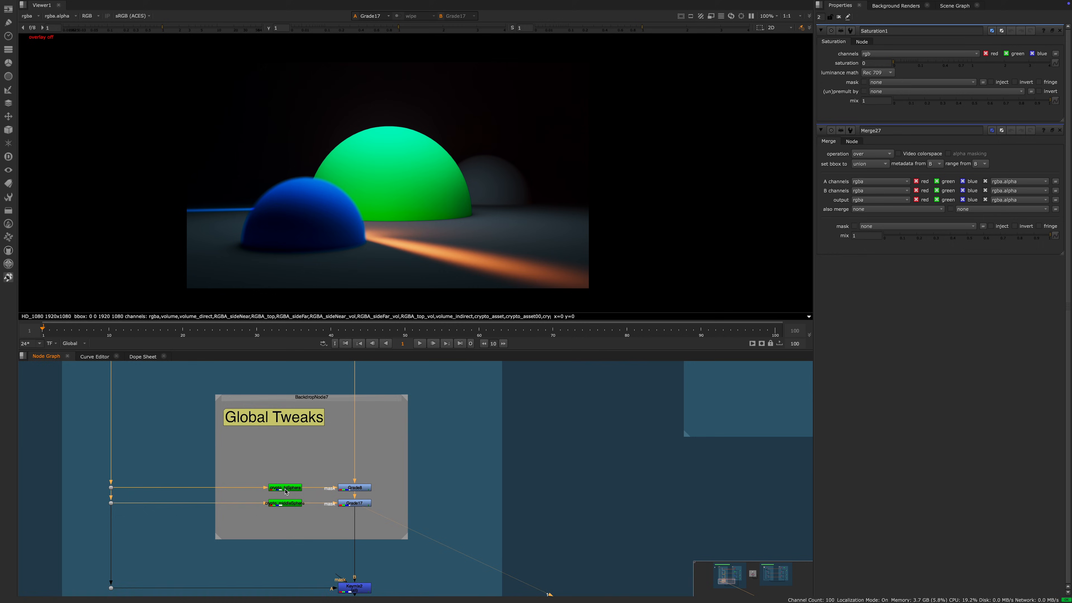
pyautogui.scroll(-4, 349, 417)
pyautogui.moveTo(349, 417); pyautogui.dragTo(336, 523, button='middle')
pyautogui.moveTo(354, 589); pyautogui.dragTo(300, 477, button='middle')
pyautogui.scroll(5, 308, 481)
pyautogui.scroll(-3, 270, 426)
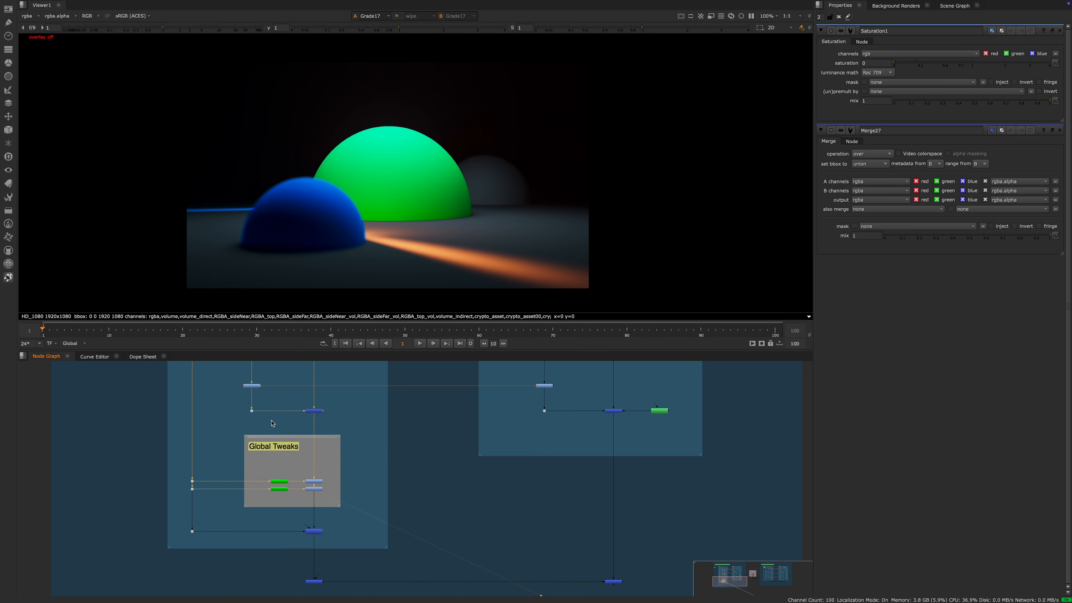
# Step: Inspect the nodes around the last light branch leading into Global Tweaks by displaying them in the viewer
pyautogui.moveTo(270, 424); pyautogui.dragTo(286, 492, button='middle')
pyautogui.scroll(2, 282, 416)
pyautogui.scroll(2, 282, 424)
pyautogui.click(274, 451)
pyautogui.press('1')
pyautogui.click(276, 516)
pyautogui.click(272, 513)
pyautogui.press('1')
pyautogui.moveTo(303, 365)
pyautogui.mouseDown(button='middle')
pyautogui.moveTo(299, 459)
pyautogui.moveTo(277, 374)
pyautogui.moveTo(277, 308)
pyautogui.mouseUp(button='middle')
pyautogui.click(267, 415)
pyautogui.press('1')
# Step: Compare the outputs of Grade8 and Grade17 in the Global Tweaks group
pyautogui.scroll(-4, 264, 420)
pyautogui.scroll(5, 303, 447)
pyautogui.moveTo(303, 447); pyautogui.dragTo(385, 460, button='middle')
pyautogui.moveTo(348, 411); pyautogui.dragTo(295, 388, button='middle')
pyautogui.click(321, 465)
pyautogui.press('1')
pyautogui.click(327, 484)
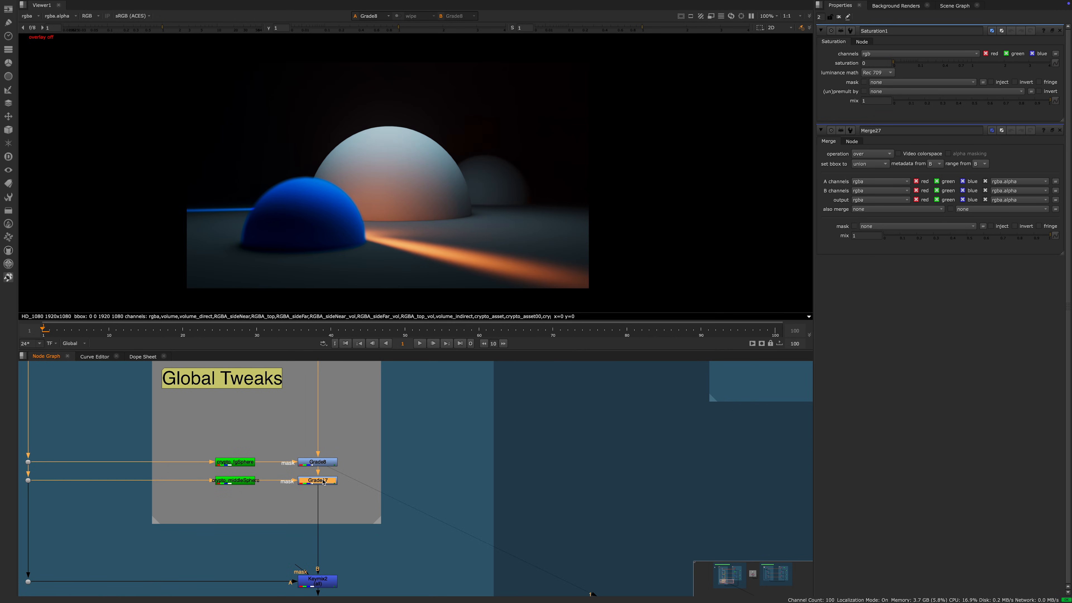
pyautogui.press('1')
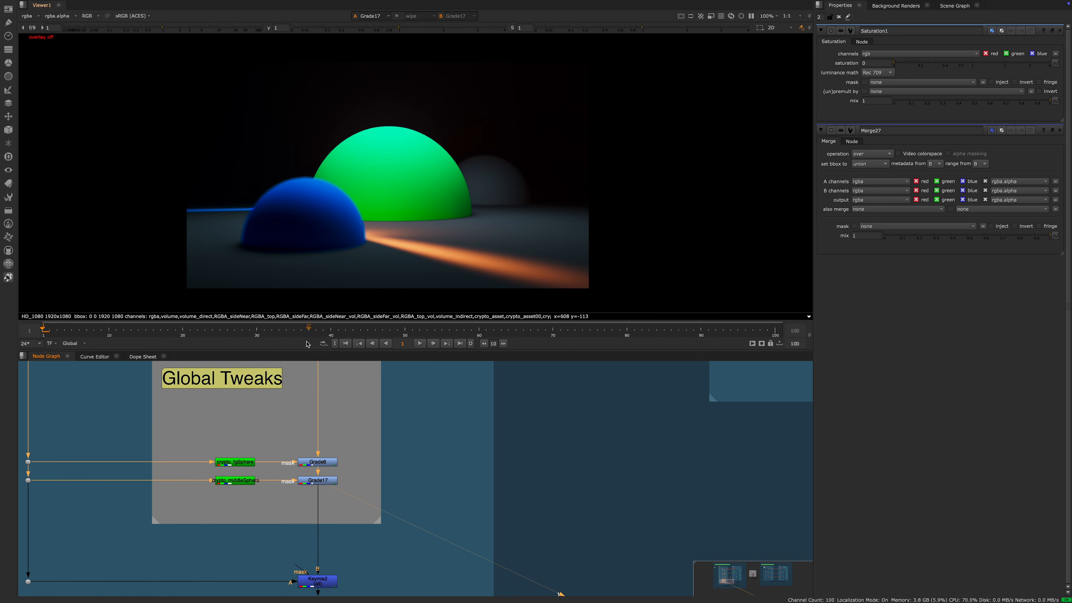
# Step: Display the mattes of crypto_fgSphere and the middle-sphere cryptomatte node in turn
pyautogui.click(236, 463)
pyautogui.press('1')
pyautogui.click(236, 482)
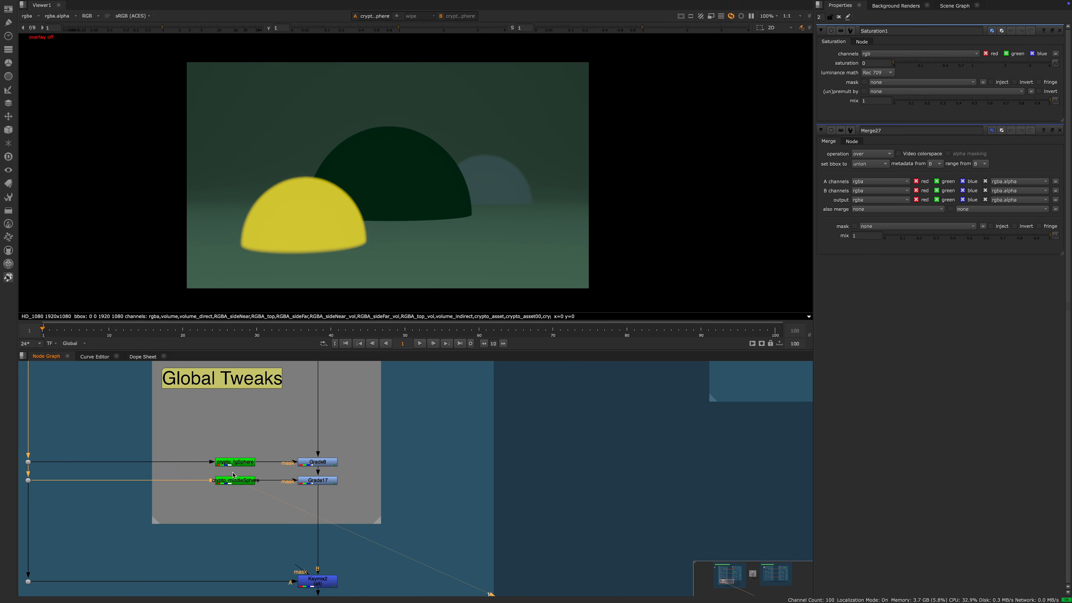
pyautogui.press('1')
# Step: Trace the cryptomatte input up to the Beauty_read node at the start of the Beauty group
pyautogui.scroll(-3, 204, 423)
pyautogui.moveTo(203, 423); pyautogui.dragTo(248, 473, button='middle')
pyautogui.moveTo(216, 405)
pyautogui.mouseDown(button='middle')
pyautogui.moveTo(247, 457)
pyautogui.moveTo(246, 492)
pyautogui.mouseUp(button='middle')
pyautogui.moveTo(253, 399)
pyautogui.mouseDown(button='middle')
pyautogui.moveTo(258, 488)
pyautogui.moveTo(236, 516)
pyautogui.mouseUp(button='middle')
pyautogui.scroll(3, 202, 427)
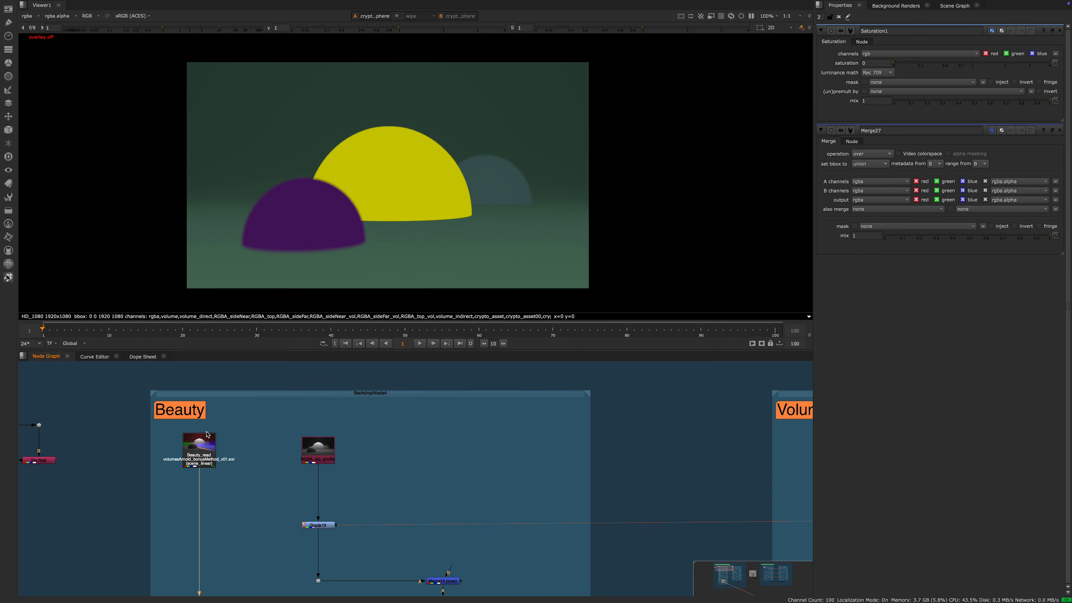
pyautogui.scroll(1, 249, 462)
pyautogui.moveTo(253, 469); pyautogui.dragTo(268, 435, button='middle')
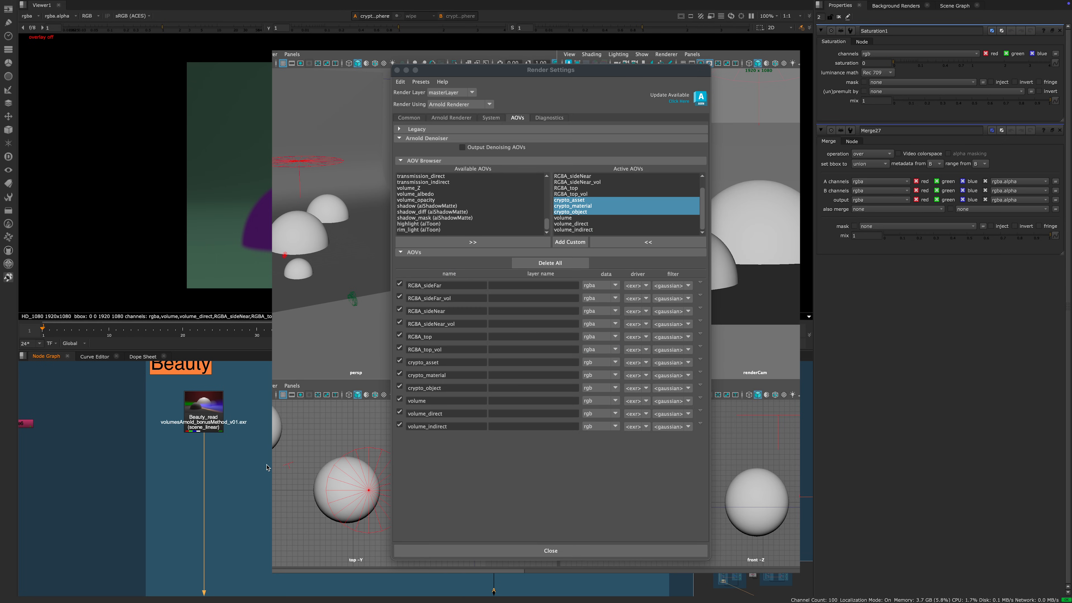
# Step: Open the crypto_fgSphere properties in Global Tweaks and check its layer selection
pyautogui.scroll(-5, 267, 467)
pyautogui.moveTo(310, 574); pyautogui.dragTo(269, 266, button='middle')
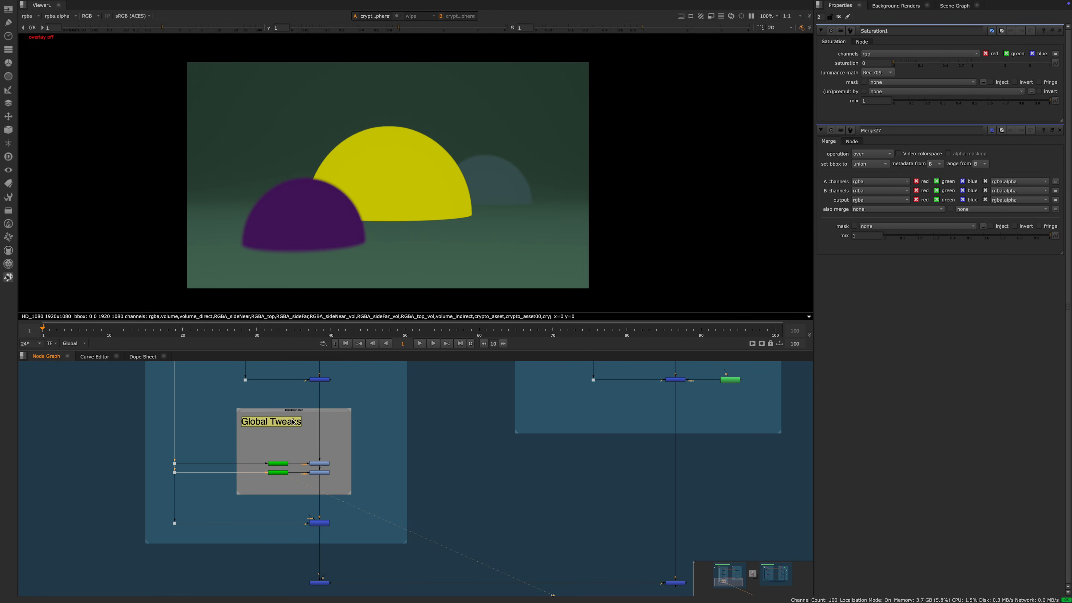
pyautogui.scroll(3, 288, 468)
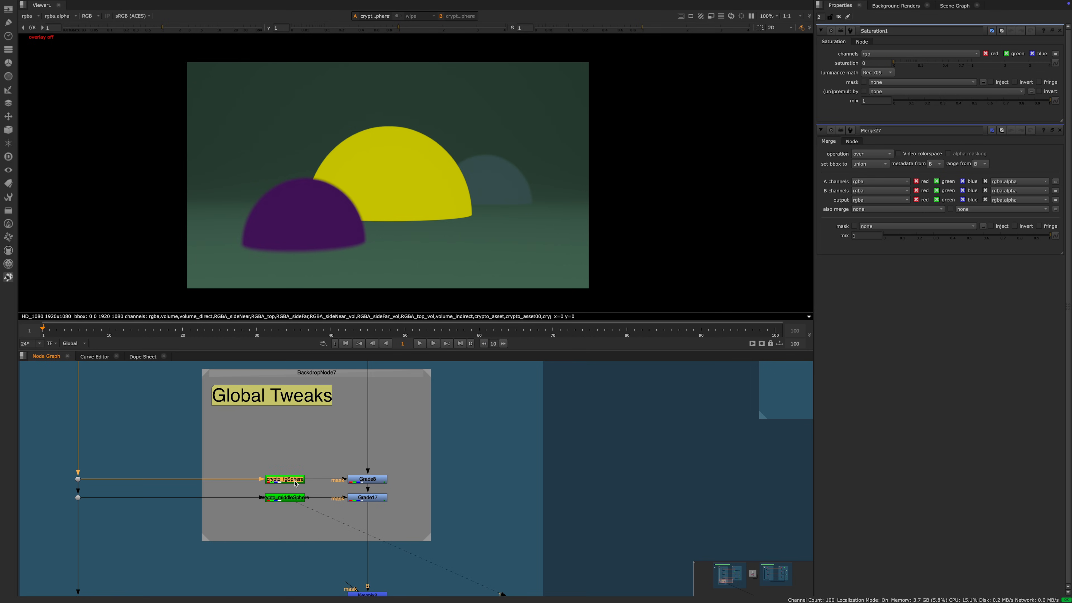
pyautogui.doubleClick(301, 482)
pyautogui.moveTo(301, 482); pyautogui.dragTo(323, 502, button='middle')
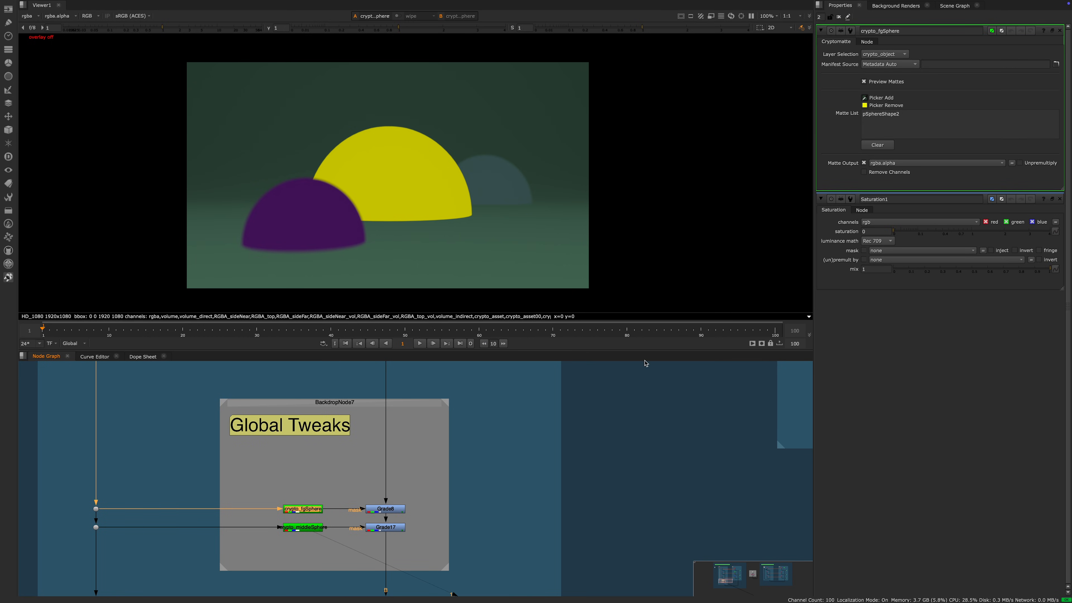
pyautogui.click(898, 58)
pyautogui.click(894, 59)
pyautogui.moveTo(395, 211); pyautogui.dragTo(361, 196, button='middle')
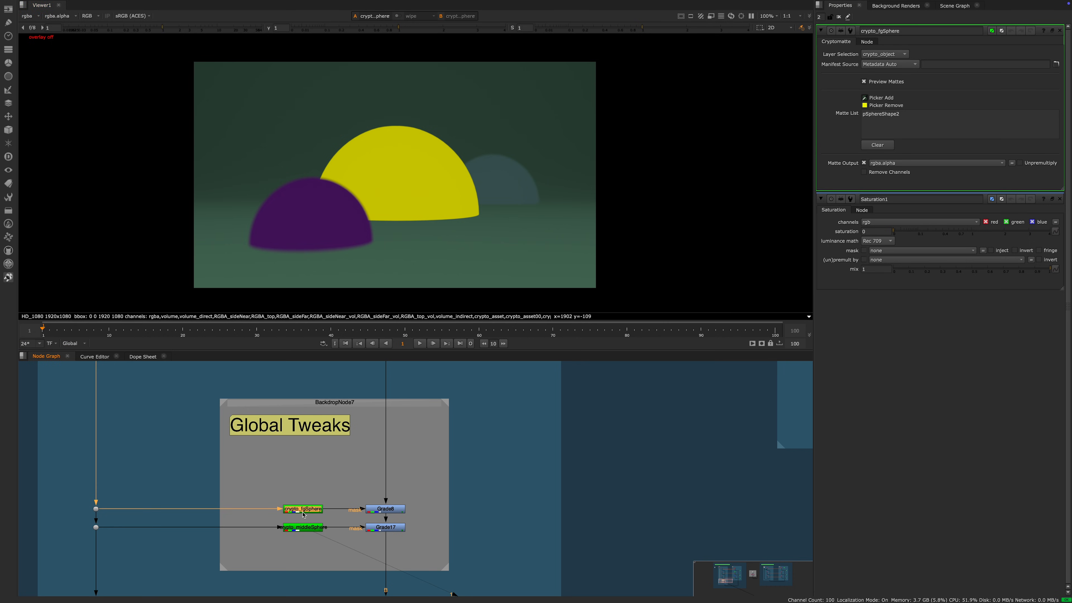
# Step: Display crypto_fgSphere in the viewer and add the large middle sphere to its matte list
pyautogui.press('1')
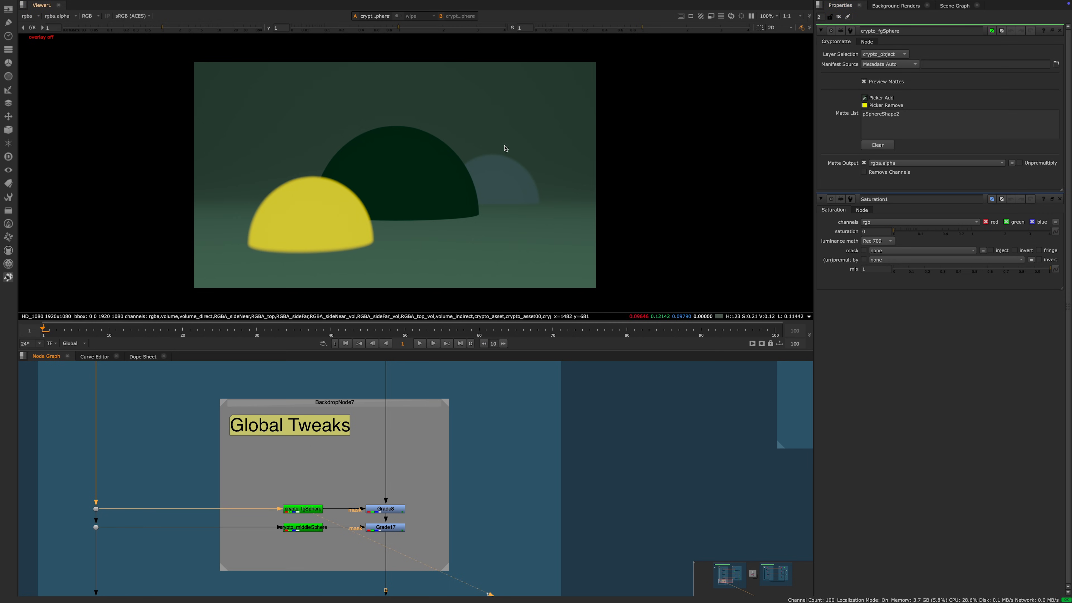
pyautogui.rightClick(434, 178)
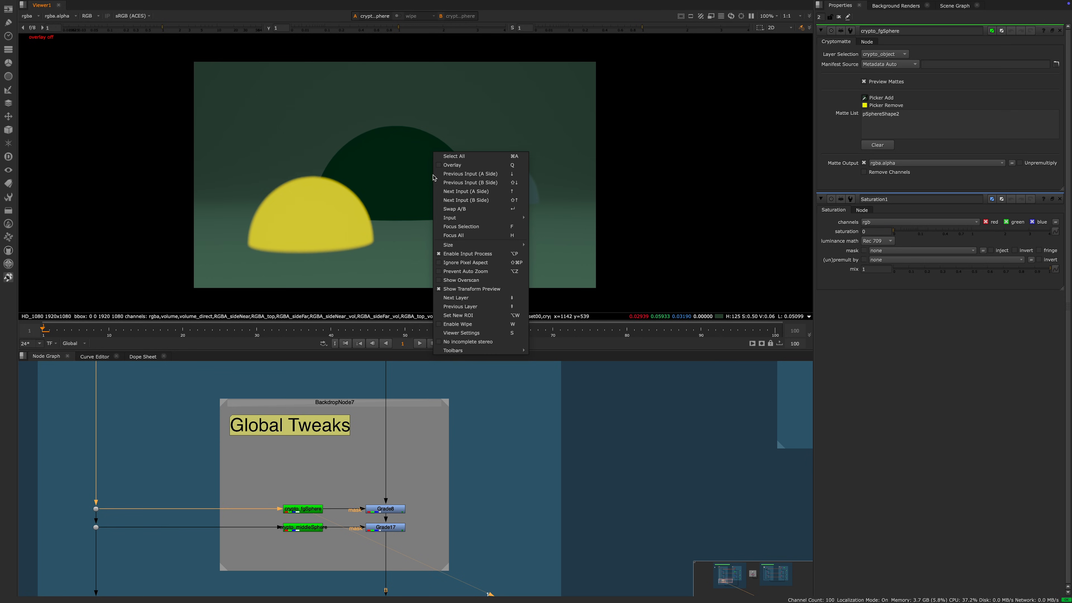
pyautogui.rightClick(401, 171)
pyautogui.press('Escape')
pyautogui.keyDown('ctrl'); pyautogui.click(403, 172); pyautogui.keyUp('ctrl')
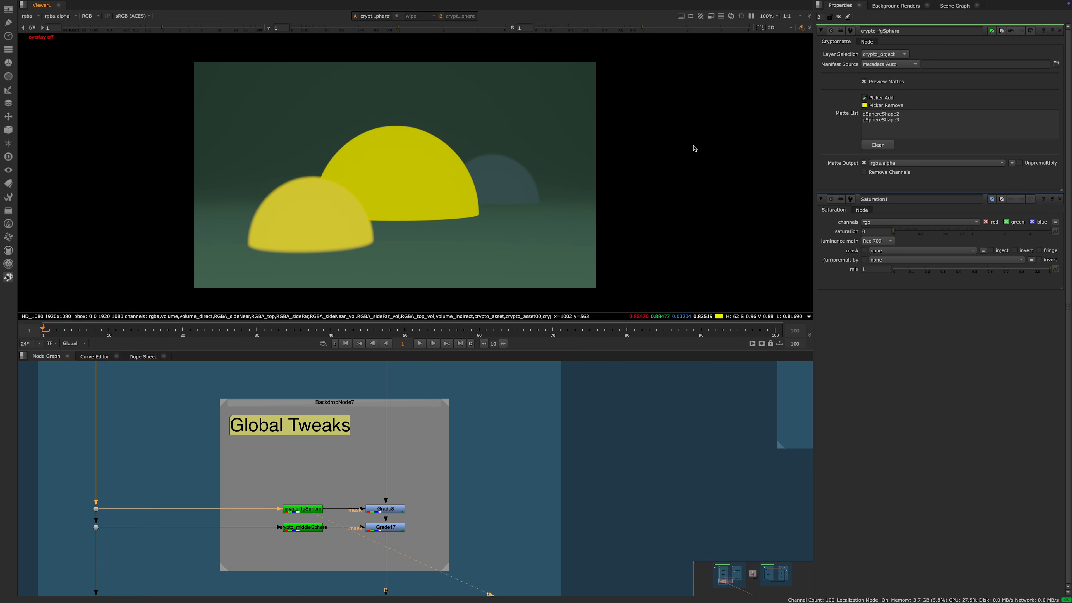
# Step: Remove the large middle sphere from the crypto_fgSphere matte list by picking it in the viewer
pyautogui.click(914, 126)
pyautogui.moveTo(916, 124); pyautogui.dragTo(842, 122)
pyautogui.keyDown('ctrl'); pyautogui.click(402, 162); pyautogui.keyUp('ctrl')
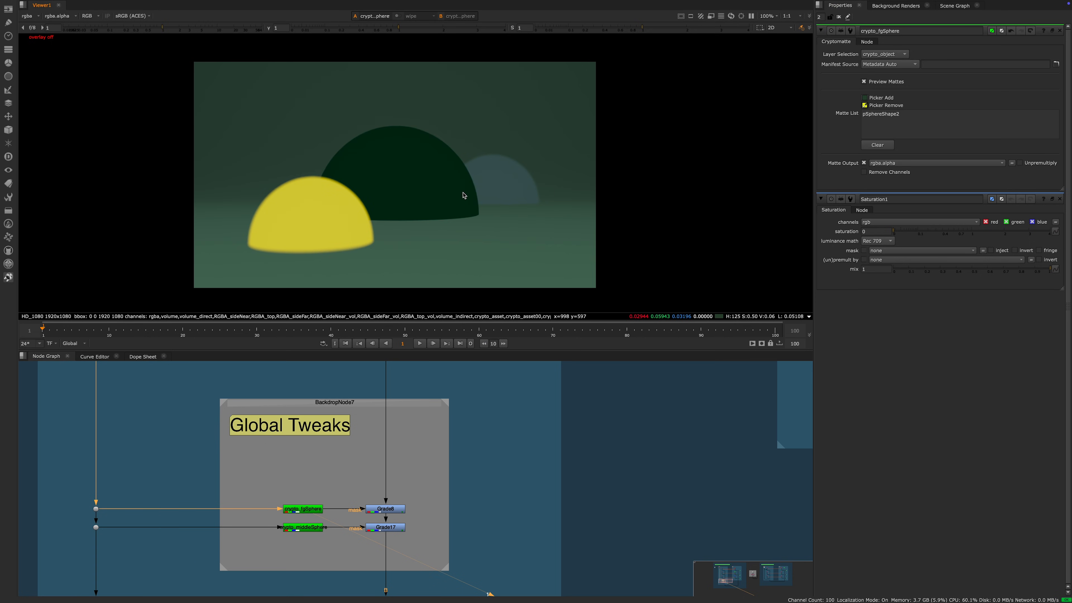
pyautogui.moveTo(465, 175); pyautogui.dragTo(472, 175, button='middle')
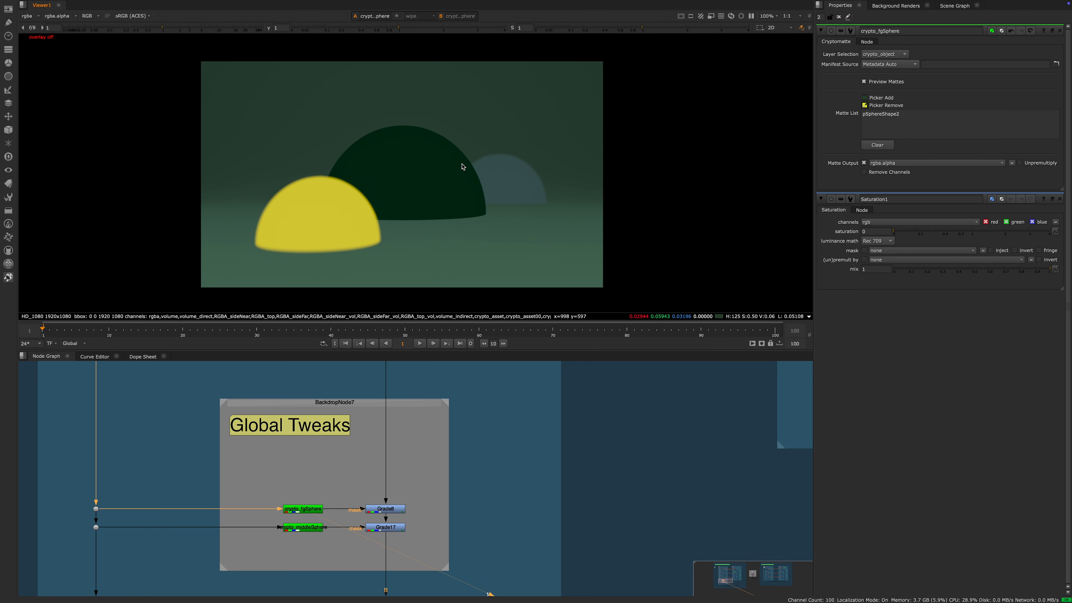
# Step: Try a * wildcard after pSphereShape2 in the crypto_fgSphere matte list, then remove it again
pyautogui.click(904, 112)
pyautogui.write('*')
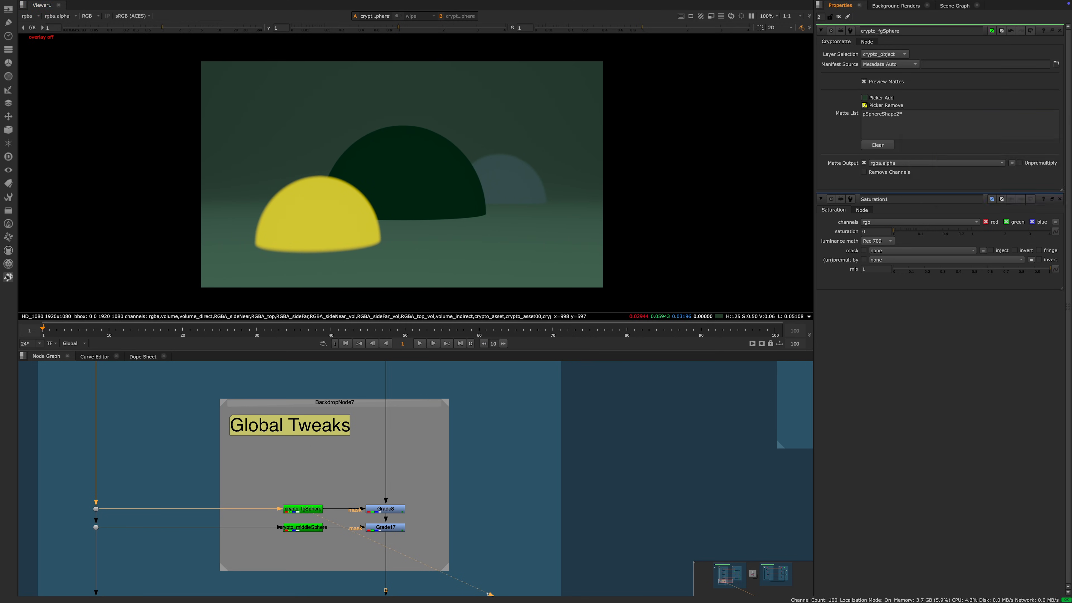
pyautogui.press('BackSpace')
# Step: Display Grade17 and the crypto_middleSphere matte from the Global Tweaks group in turn
pyautogui.moveTo(446, 442); pyautogui.dragTo(432, 430, button='middle')
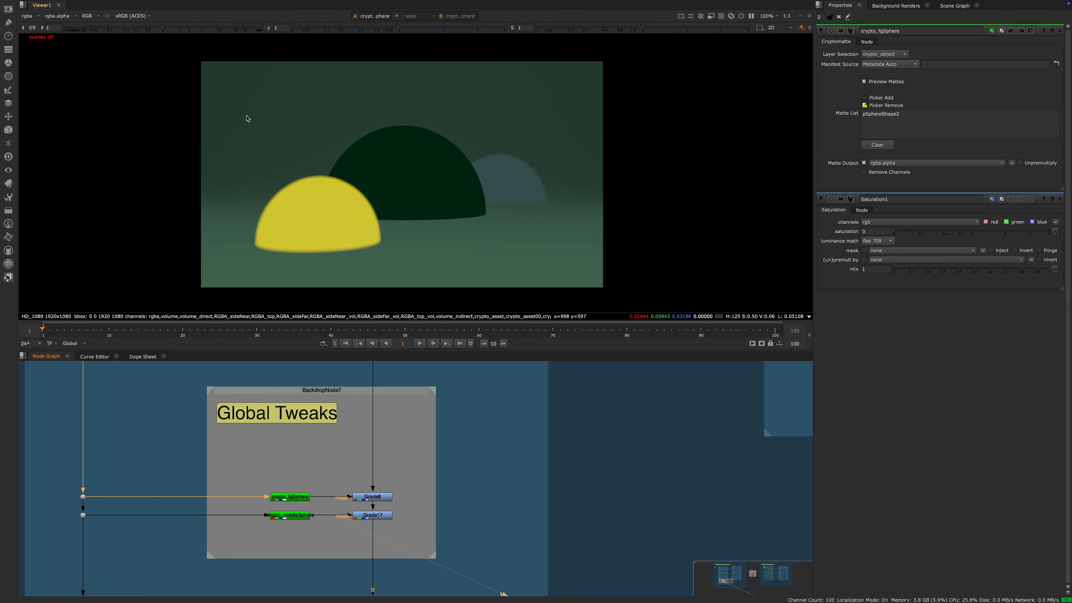
pyautogui.moveTo(368, 457); pyautogui.dragTo(353, 440, button='middle')
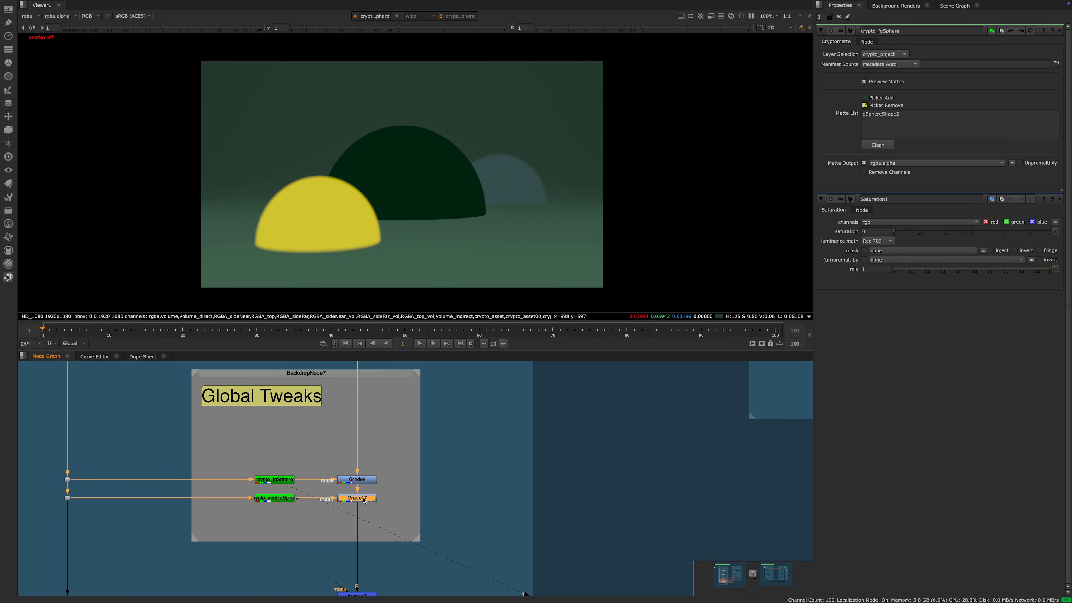
pyautogui.click(364, 501)
pyautogui.press('1')
pyautogui.click(357, 479)
pyautogui.click(275, 498)
pyautogui.press('1')
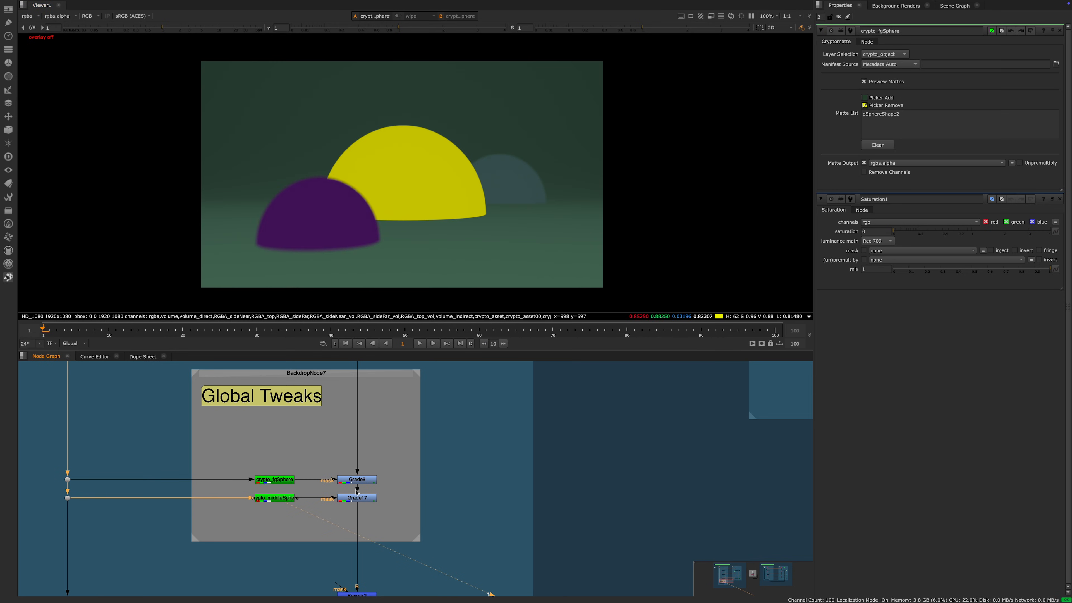
# Step: Open the properties of Grade8 and Grade17 and display the output of each grade
pyautogui.doubleClick(363, 480)
pyautogui.press('1')
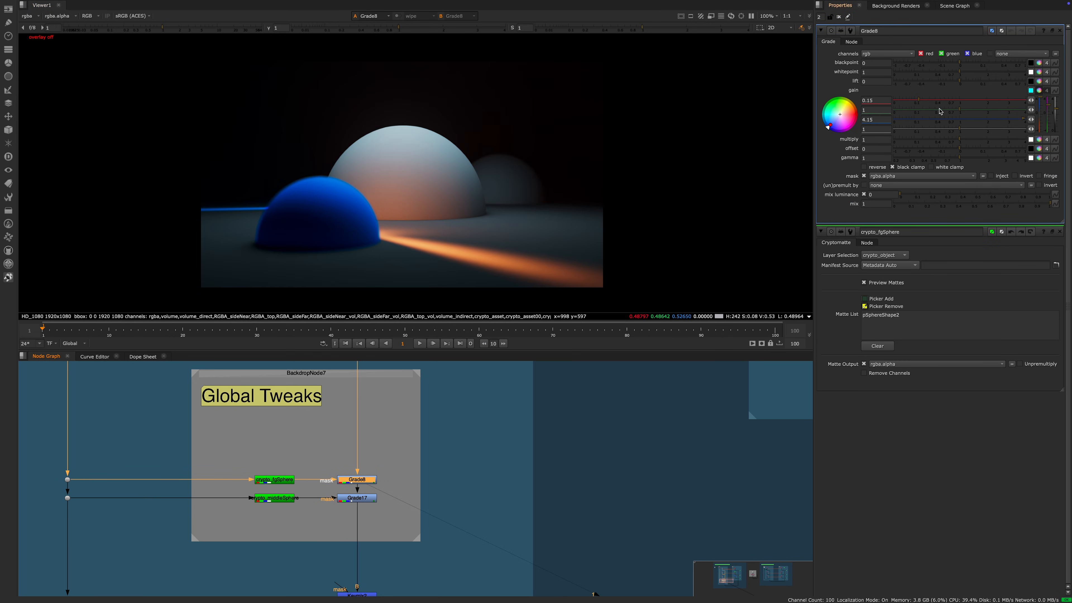
pyautogui.moveTo(1043, 107)
pyautogui.mouseDown()
pyautogui.moveTo(1047, 136)
pyautogui.moveTo(1047, 122)
pyautogui.mouseUp()
pyautogui.hotkey('ctrl', 'z')
pyautogui.doubleClick(373, 498)
pyautogui.press('1')
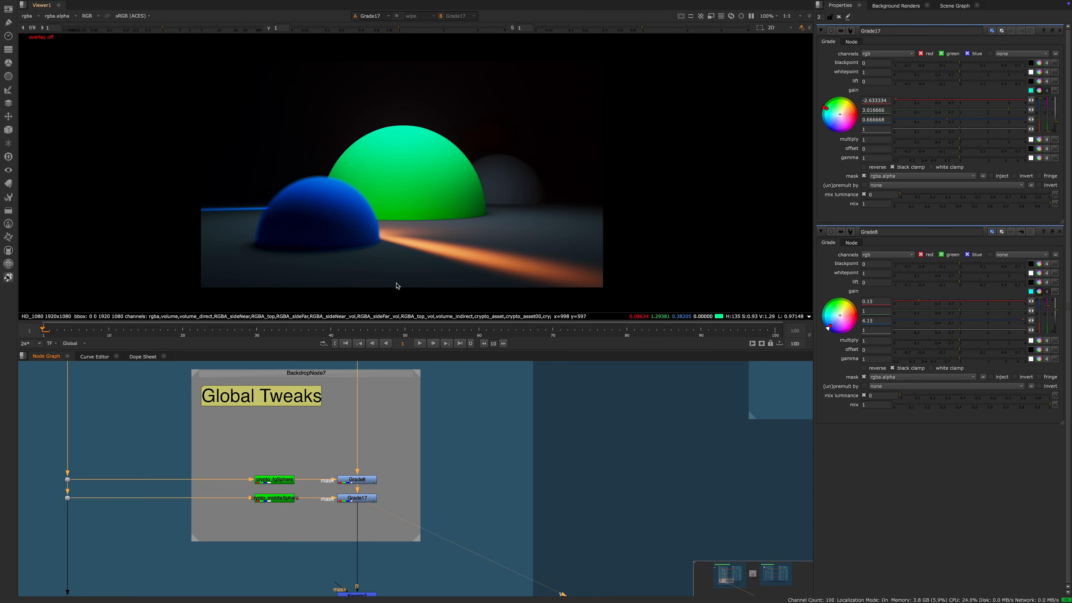
# Step: Display the output of Keymix2 below the Global Tweaks group
pyautogui.scroll(-4, 451, 522)
pyautogui.click(371, 477)
pyautogui.scroll(5, 355, 480)
pyautogui.press('1')
pyautogui.click(308, 445)
pyautogui.moveTo(329, 453); pyautogui.dragTo(407, 485, button='middle')
pyautogui.scroll(-3, 431, 503)
pyautogui.scroll(3, 441, 508)
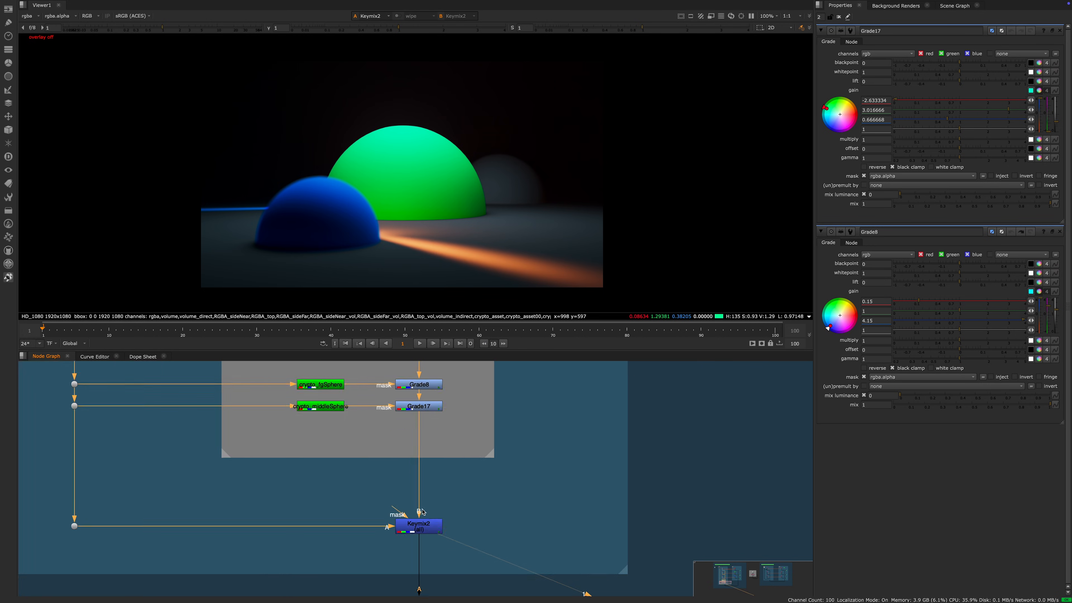
# Step: Display the dot that feeds the A input of Keymix2
pyautogui.moveTo(364, 517); pyautogui.dragTo(319, 488, button='middle')
pyautogui.moveTo(280, 460); pyautogui.dragTo(339, 463, button='middle')
pyautogui.scroll(-3, 346, 442)
pyautogui.moveTo(261, 462); pyautogui.dragTo(171, 550)
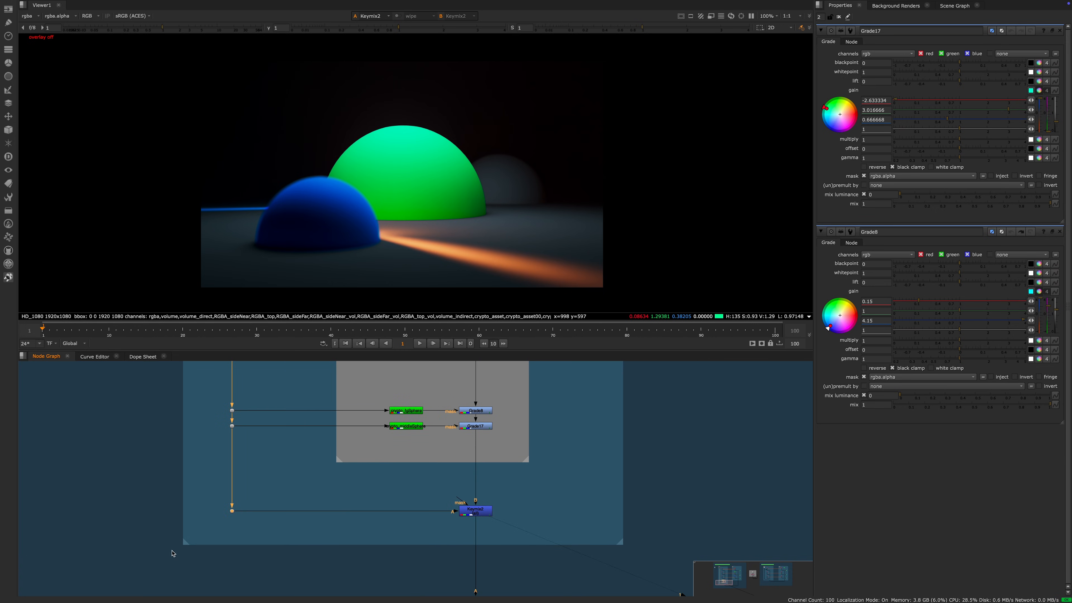
pyautogui.press('1')
pyautogui.moveTo(258, 468); pyautogui.dragTo(253, 504, button='middle')
pyautogui.scroll(-2, 253, 505)
pyautogui.scroll(-2, 283, 488)
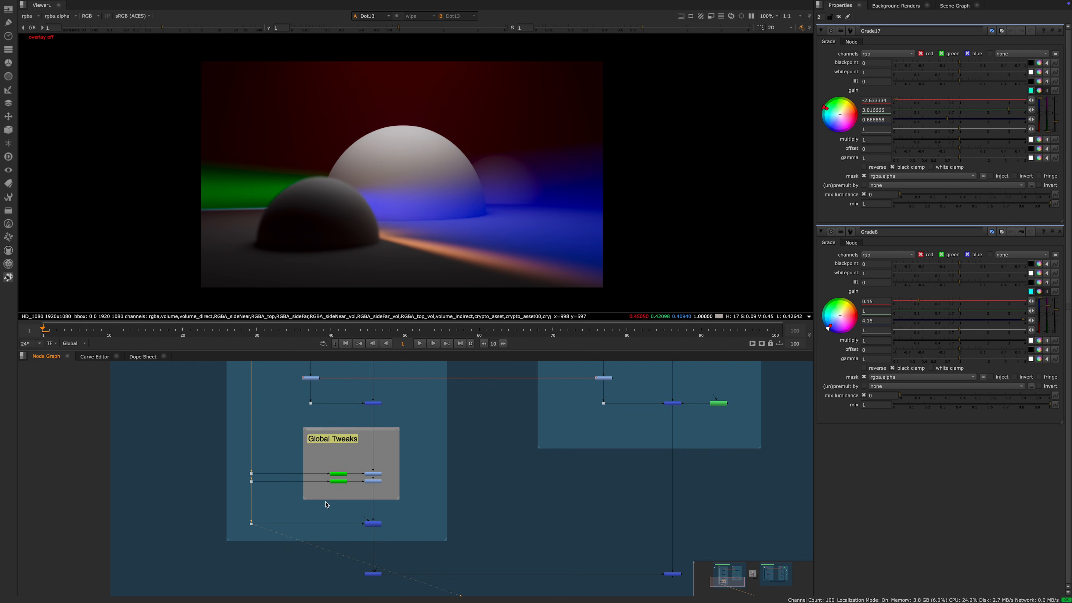
# Step: Trace the Keymix2 A input up to Beauty_read, open its properties and display it
pyautogui.scroll(3, 274, 502)
pyautogui.moveTo(224, 468); pyautogui.dragTo(316, 500, button='middle')
pyautogui.scroll(-2, 238, 499)
pyautogui.scroll(-3, 304, 477)
pyautogui.moveTo(310, 391); pyautogui.dragTo(301, 486, button='middle')
pyautogui.moveTo(297, 417); pyautogui.dragTo(298, 487, button='middle')
pyautogui.scroll(5, 292, 411)
pyautogui.doubleClick(294, 409)
pyautogui.press('1')
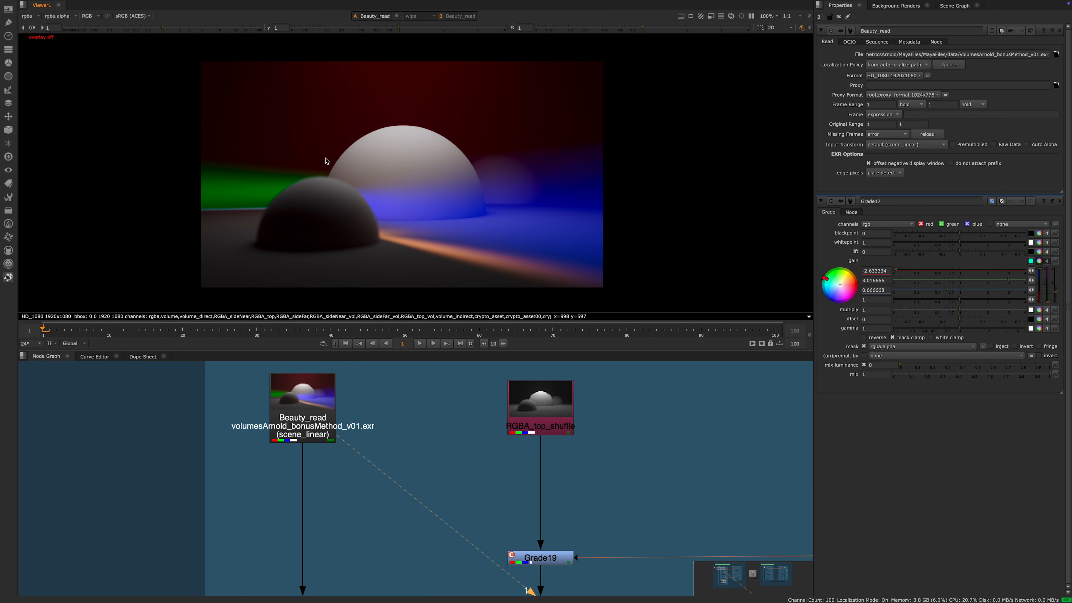
# Step: Follow the beauty pipe back down to Global Tweaks and display the dot feeding crypto_fgSphere
pyautogui.moveTo(327, 153); pyautogui.dragTo(322, 154, button='middle')
pyautogui.scroll(1, 337, 380)
pyautogui.scroll(-5, 335, 385)
pyautogui.moveTo(365, 520); pyautogui.dragTo(335, 395, button='middle')
pyautogui.scroll(-4, 335, 397)
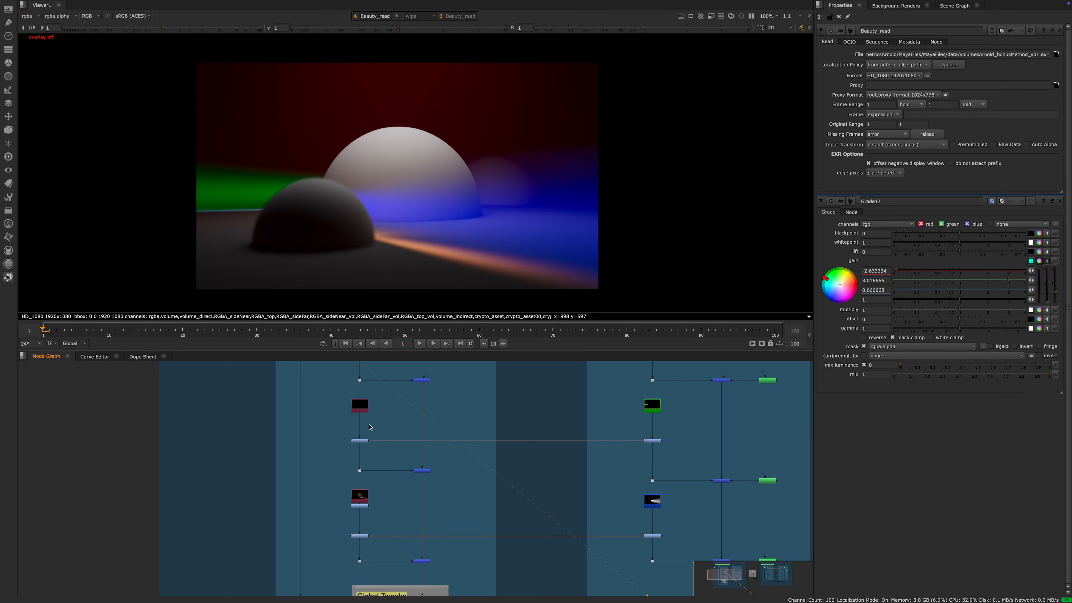
pyautogui.scroll(-1, 335, 397)
pyautogui.moveTo(347, 511); pyautogui.dragTo(335, 431, button='middle')
pyautogui.scroll(6, 377, 431)
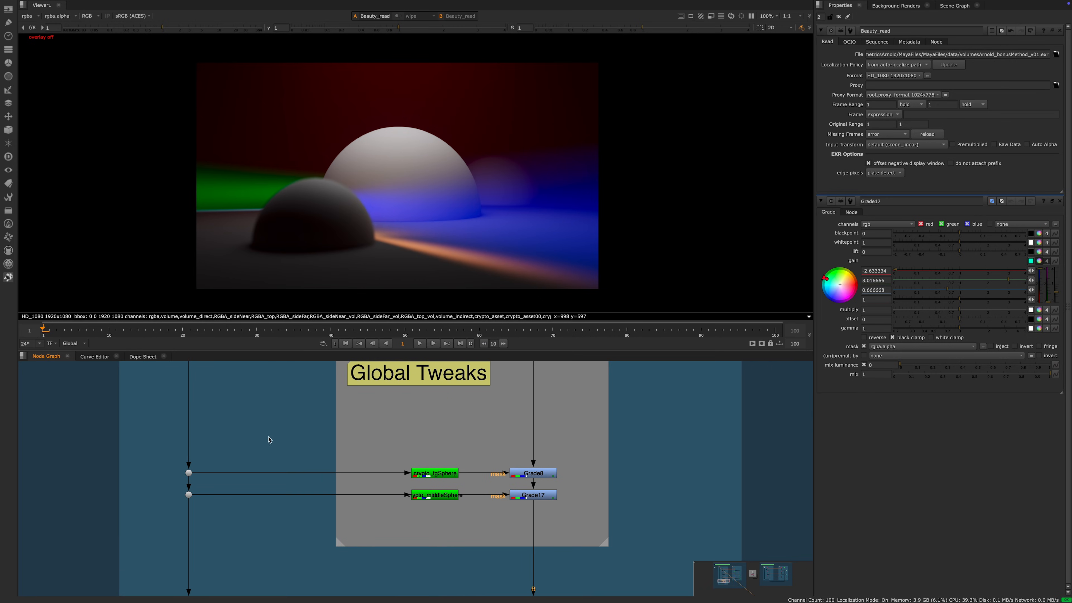
pyautogui.moveTo(236, 443); pyautogui.dragTo(142, 479)
pyautogui.press('1')
pyautogui.scroll(2, 240, 462)
pyautogui.moveTo(242, 462); pyautogui.dragTo(250, 459, button='middle')
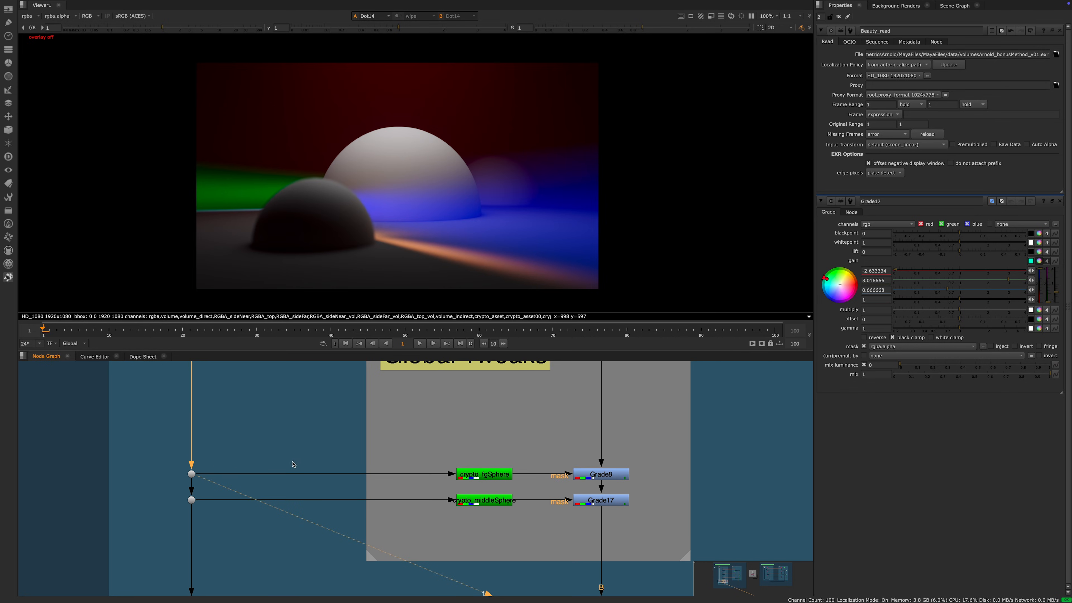
# Step: Open the crypto_fgSphere properties and trace its dot input back up to the Beauty_read node
pyautogui.doubleClick(491, 477)
pyautogui.moveTo(221, 453); pyautogui.dragTo(166, 483)
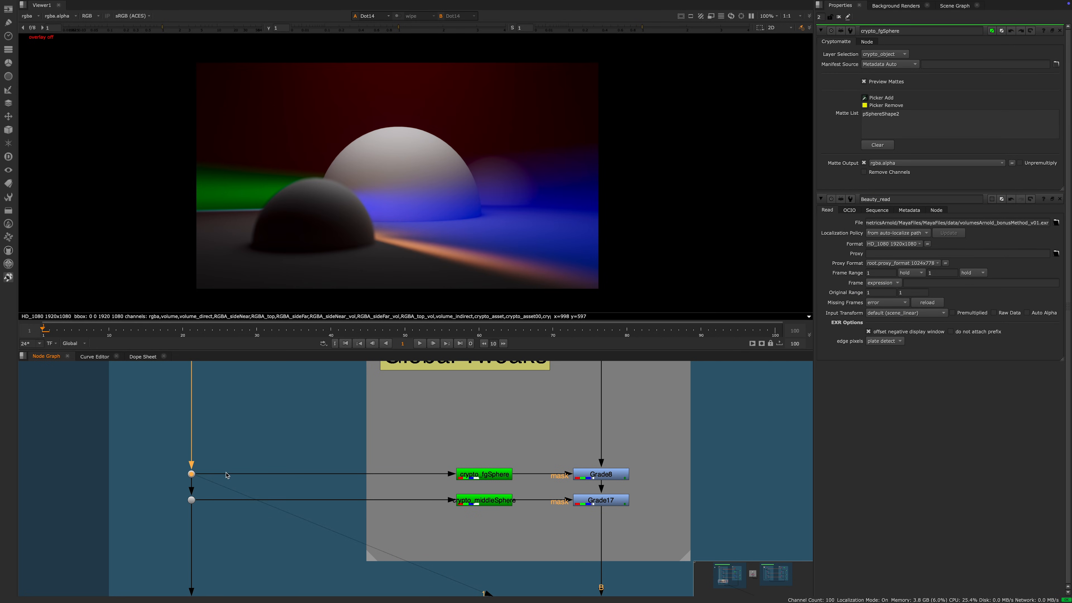
pyautogui.scroll(-8, 224, 469)
pyautogui.moveTo(233, 441); pyautogui.dragTo(234, 489, button='middle')
pyautogui.click(209, 425)
pyautogui.press('1')
# Step: Display the mattes of crypto_fgSphere and crypto_middleSphere in Global Tweaks one after the other
pyautogui.moveTo(312, 585); pyautogui.dragTo(301, 321, button='middle')
pyautogui.scroll(8, 287, 532)
pyautogui.moveTo(331, 483); pyautogui.dragTo(400, 464, button='middle')
pyautogui.click(405, 437)
pyautogui.press('1')
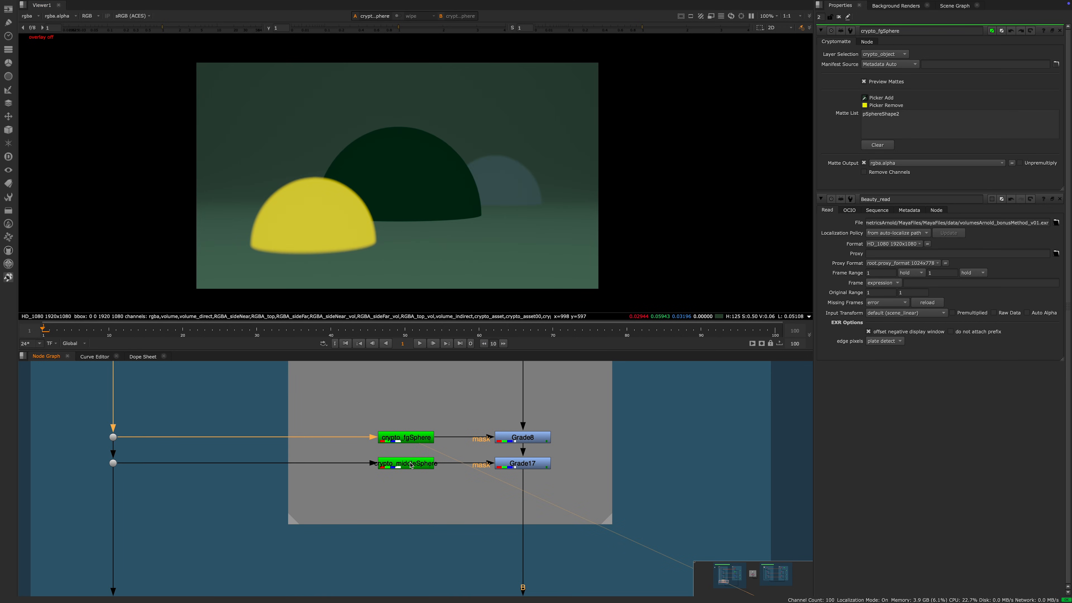
pyautogui.click(410, 464)
pyautogui.press('1')
# Step: Reconnect the input of crypto_fgSphere from its dot directly to the Beauty_read node
pyautogui.scroll(-6, 148, 433)
pyautogui.moveTo(171, 400); pyautogui.dragTo(152, 415, button='middle')
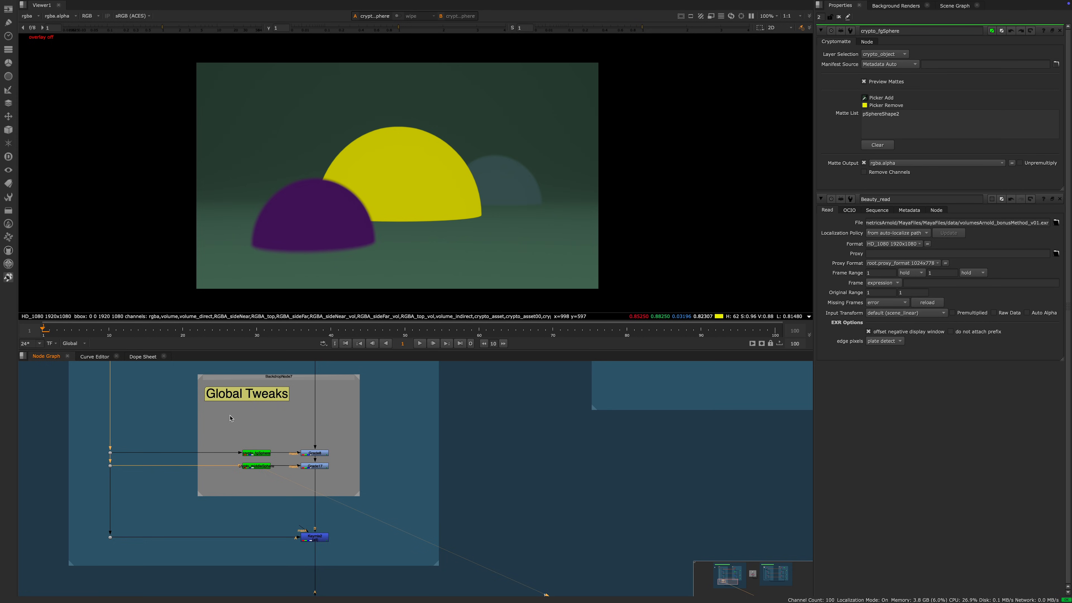
pyautogui.moveTo(231, 420); pyautogui.dragTo(256, 477, button='middle')
pyautogui.moveTo(164, 464); pyautogui.dragTo(187, 437, button='middle')
pyautogui.scroll(-5, 181, 481)
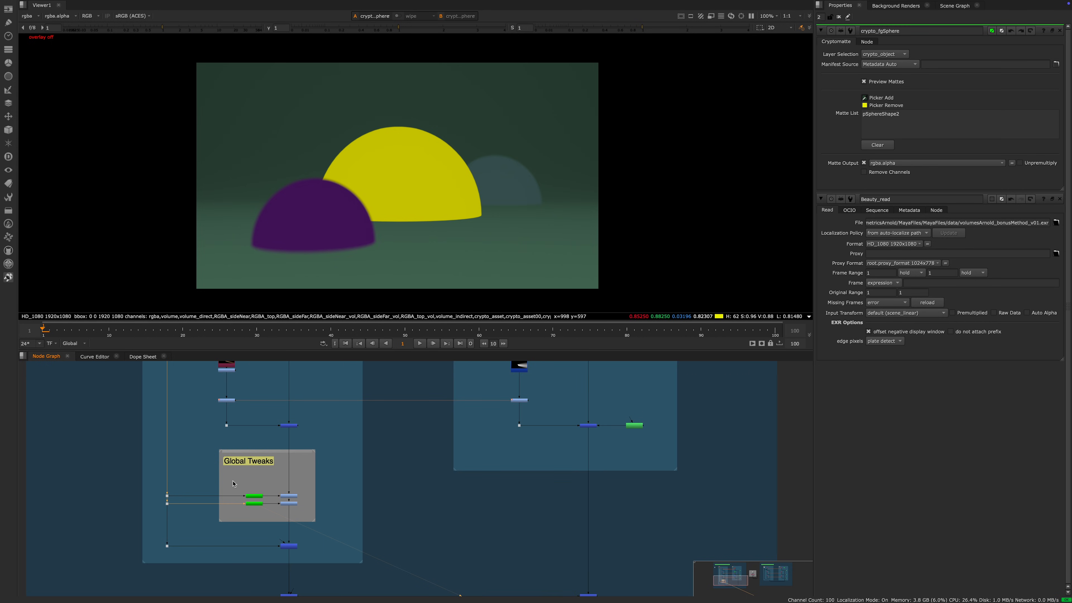
pyautogui.scroll(5, 233, 484)
pyautogui.moveTo(271, 489); pyautogui.dragTo(269, 519, button='middle')
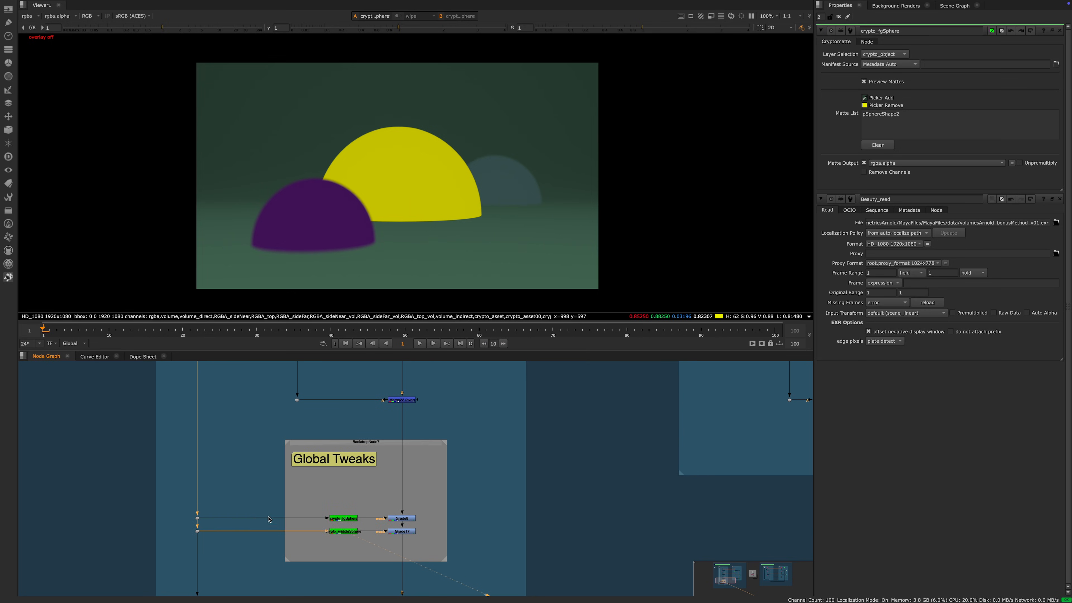
pyautogui.moveTo(326, 519); pyautogui.dragTo(199, 437)
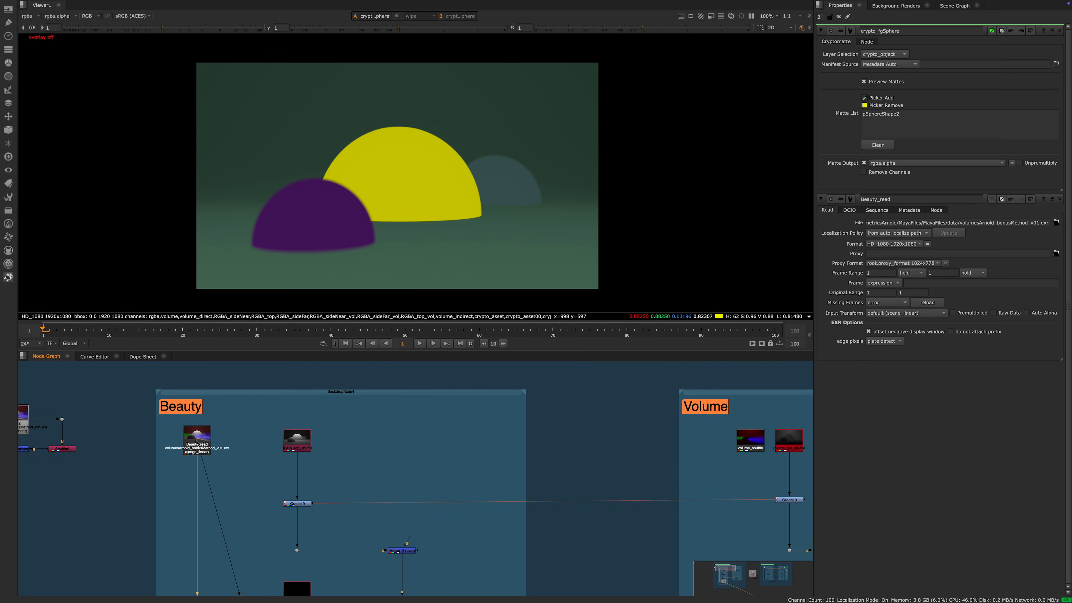
# Step: Select crypto_fgSphere in Global Tweaks and check the Hide Input option in its node settings
pyautogui.scroll(-4, 228, 477)
pyautogui.moveTo(249, 587); pyautogui.dragTo(258, 503, button='middle')
pyautogui.scroll(3, 216, 436)
pyautogui.scroll(-2, 253, 409)
pyautogui.scroll(3, 263, 448)
pyautogui.scroll(-2, 247, 509)
pyautogui.moveTo(282, 580); pyautogui.dragTo(286, 563, button='middle')
pyautogui.click(267, 557)
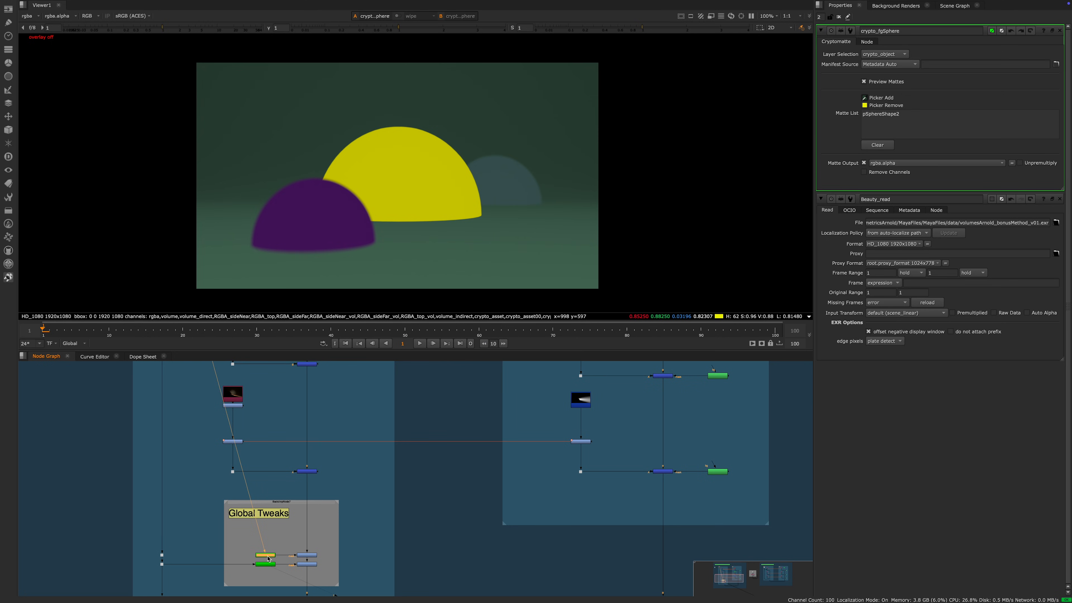
pyautogui.click(867, 42)
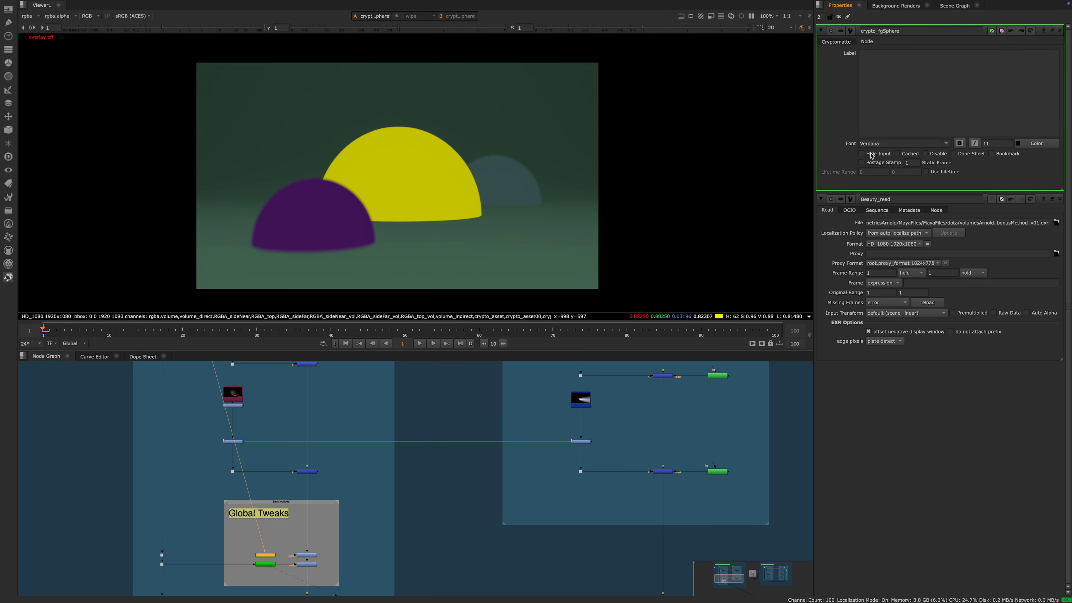
pyautogui.click(359, 468)
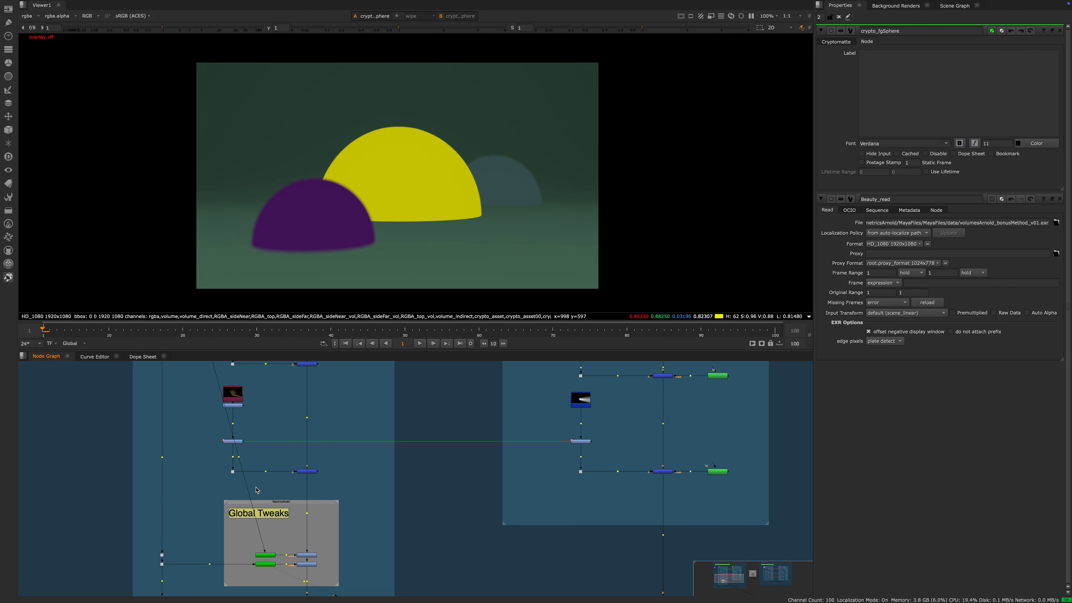
# Step: Undo the direct connection between crypto_fgSphere and Beauty_read
pyautogui.scroll(3, 250, 488)
pyautogui.moveTo(274, 491)
pyautogui.mouseDown(button='middle')
pyautogui.moveTo(286, 452)
pyautogui.moveTo(279, 484)
pyautogui.mouseUp(button='middle')
pyautogui.press('super+z')
pyautogui.scroll(3, 174, 460)
pyautogui.moveTo(200, 476); pyautogui.dragTo(225, 451, button='middle')
pyautogui.scroll(-4, 281, 429)
pyautogui.scroll(3, 281, 430)
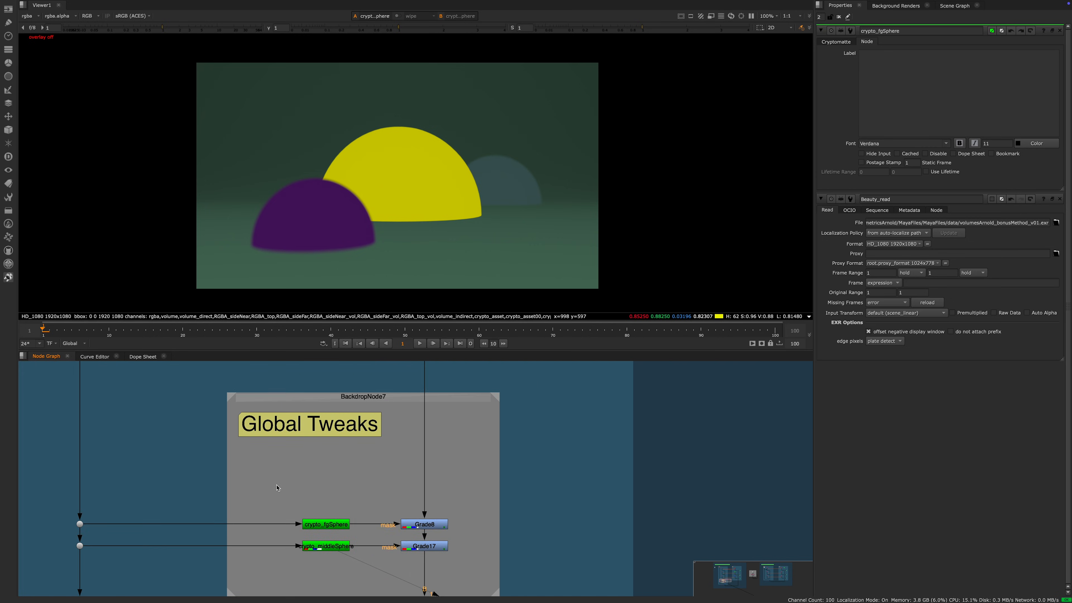
# Step: Select crypto_fgSphere and examine how the dots route its input into the Global Tweaks group
pyautogui.click(380, 474)
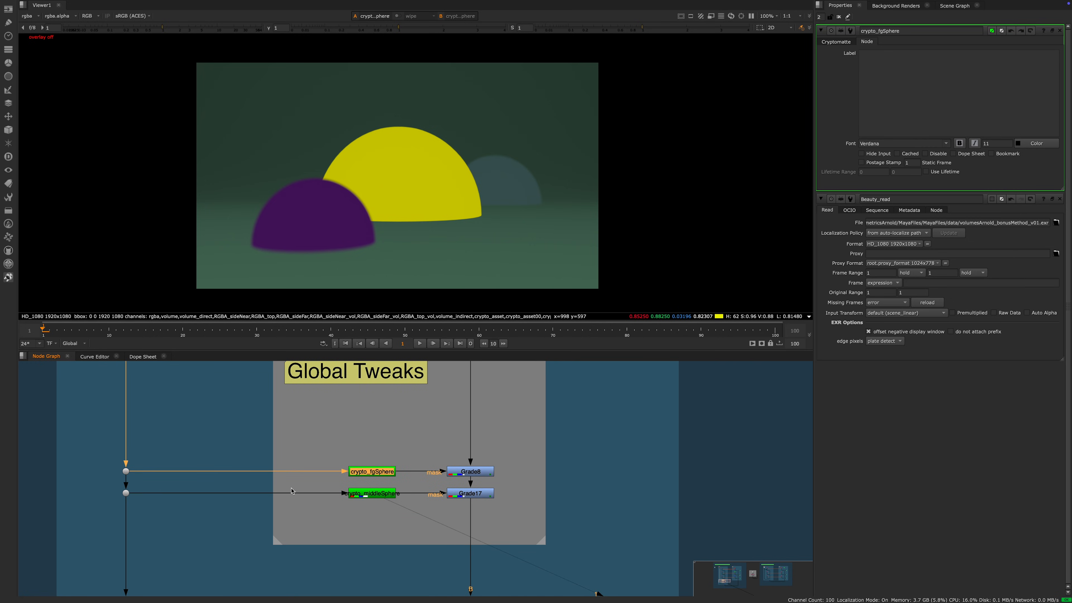
pyautogui.scroll(-5, 322, 465)
pyautogui.moveTo(314, 462); pyautogui.dragTo(286, 486, button='middle')
pyautogui.scroll(4, 300, 487)
pyautogui.scroll(-3, 188, 471)
pyautogui.scroll(3, 141, 485)
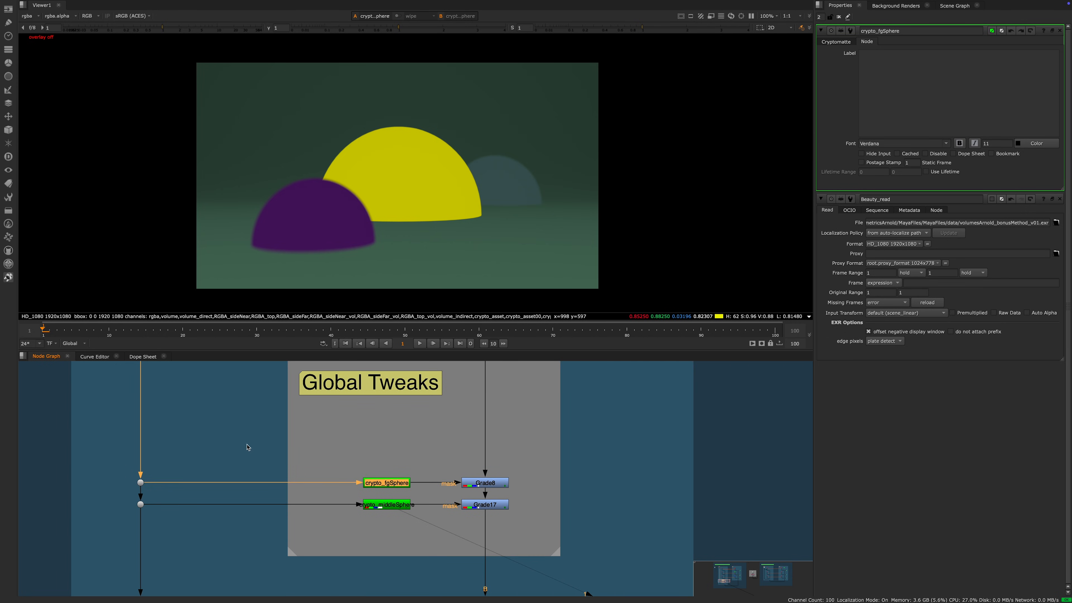
pyautogui.scroll(-3, 320, 470)
pyautogui.moveTo(373, 485); pyautogui.dragTo(291, 467, button='middle')
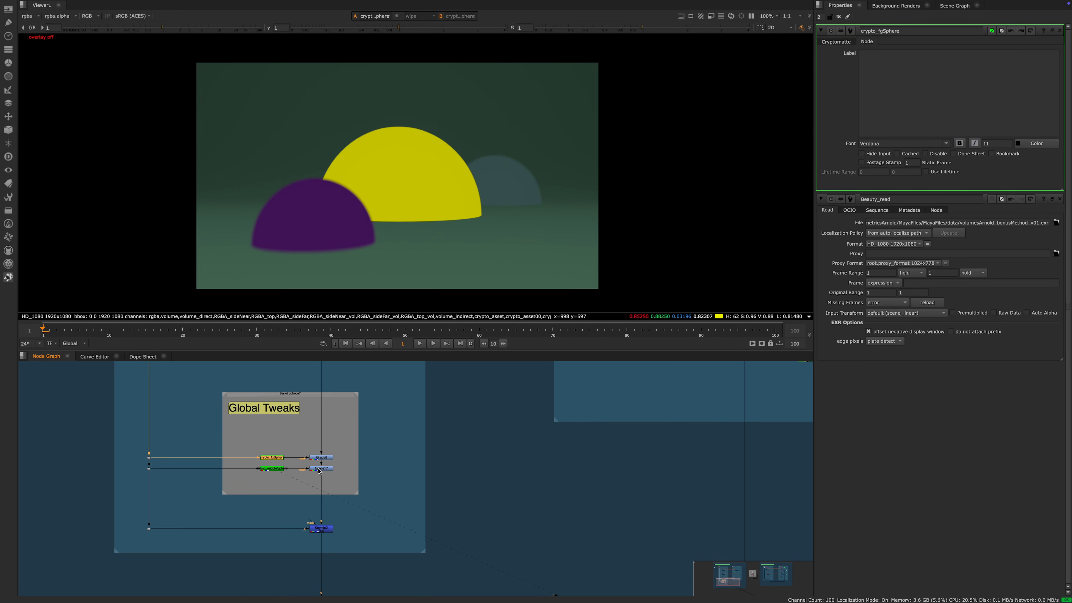
# Step: Display the output of the Merge28 node below Keymix2
pyautogui.moveTo(355, 474); pyautogui.dragTo(335, 419, button='middle')
pyautogui.moveTo(372, 494); pyautogui.dragTo(281, 484, button='middle')
pyautogui.moveTo(278, 511); pyautogui.dragTo(159, 544)
pyautogui.scroll(3, 234, 535)
pyautogui.press('1')
pyautogui.click(204, 520)
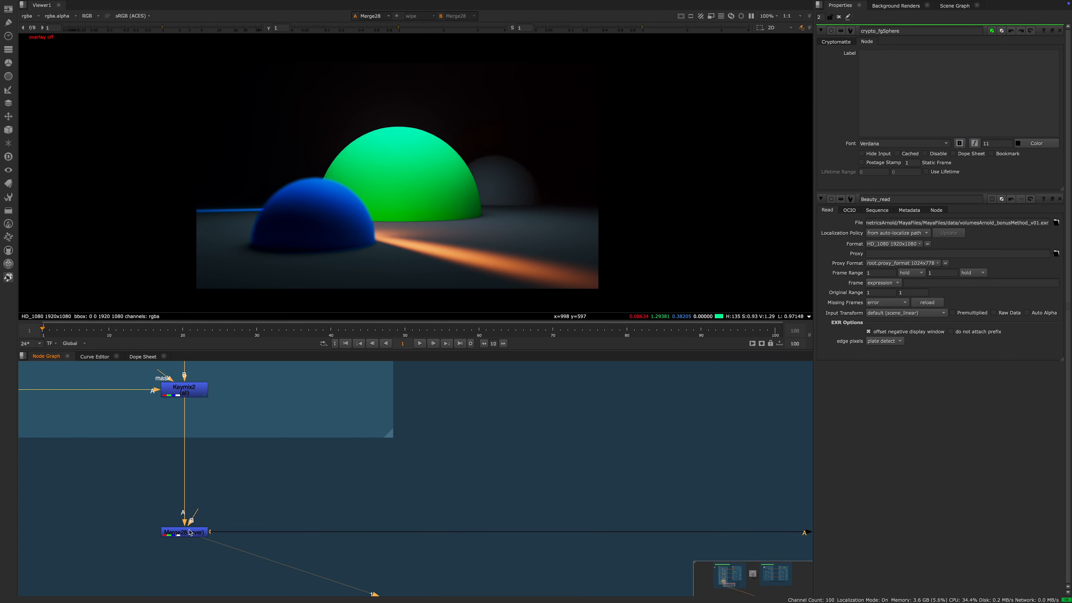
# Step: Follow the Merge28 connection across to the volume branch and display the output of Merge21
pyautogui.scroll(-2, 238, 504)
pyautogui.moveTo(328, 495); pyautogui.dragTo(232, 499, button='middle')
pyautogui.moveTo(145, 480); pyautogui.dragTo(229, 456, button='middle')
pyautogui.scroll(-2, 201, 497)
pyautogui.scroll(4, 256, 490)
pyautogui.moveTo(781, 496); pyautogui.dragTo(355, 471, button='middle')
pyautogui.scroll(-3, 359, 471)
pyautogui.moveTo(324, 443); pyautogui.dragTo(545, 506)
pyautogui.press('1')
pyautogui.moveTo(515, 481); pyautogui.dragTo(340, 474, button='middle')
pyautogui.scroll(3, 319, 466)
pyautogui.moveTo(254, 463); pyautogui.dragTo(346, 472, button='middle')
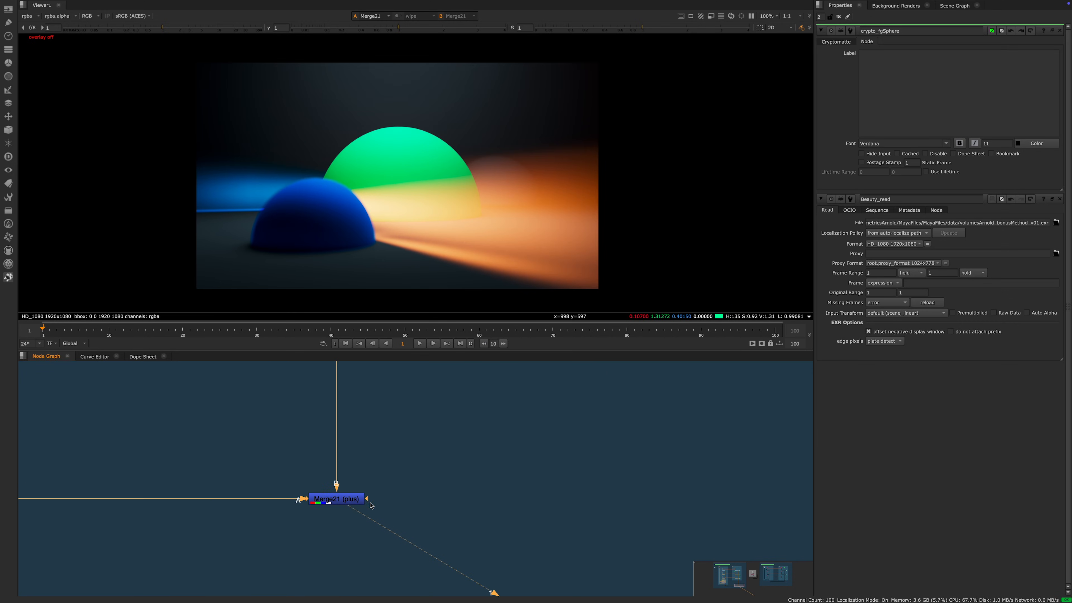
# Step: Open the properties of Merge21 and of volume_shuffle in the Volume group to check their settings
pyautogui.doubleClick(355, 500)
pyautogui.scroll(-6, 351, 490)
pyautogui.moveTo(338, 380); pyautogui.dragTo(332, 500, button='middle')
pyautogui.moveTo(277, 423); pyautogui.dragTo(302, 394, button='middle')
pyautogui.scroll(6, 302, 394)
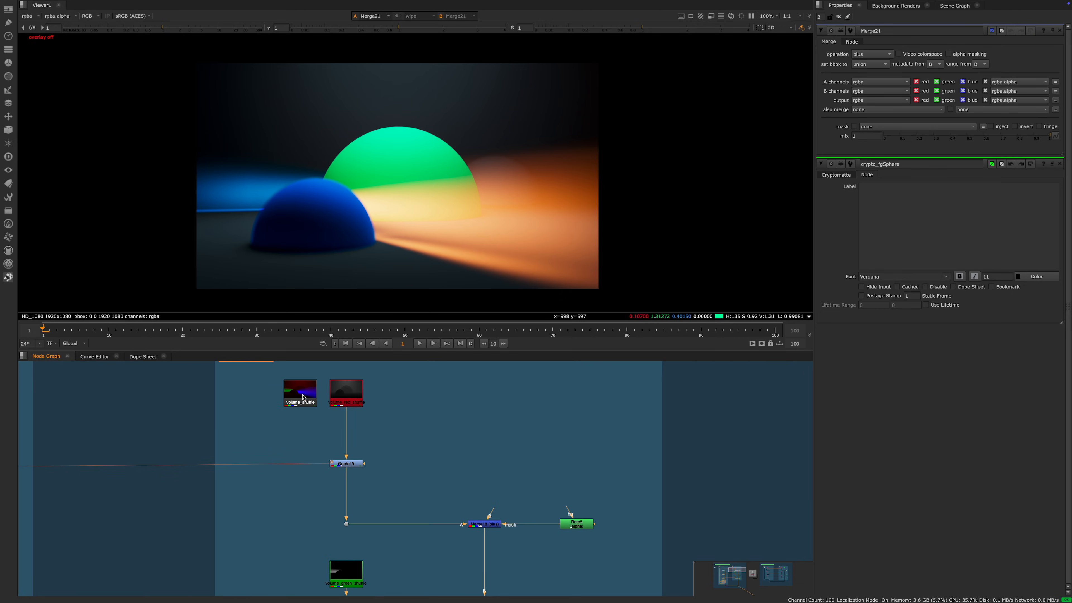
pyautogui.doubleClick(303, 398)
pyautogui.scroll(-8, 337, 423)
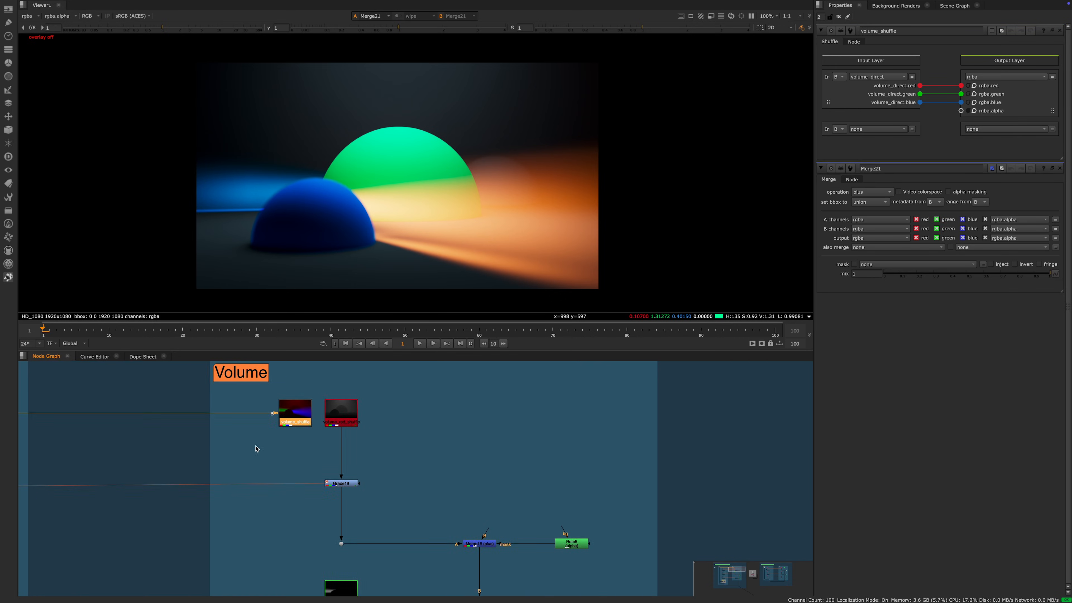
# Step: Compare the Beauty and Volume groups and open the properties of their labels and of the Volume backdrop
pyautogui.moveTo(314, 474); pyautogui.dragTo(308, 408, button='middle')
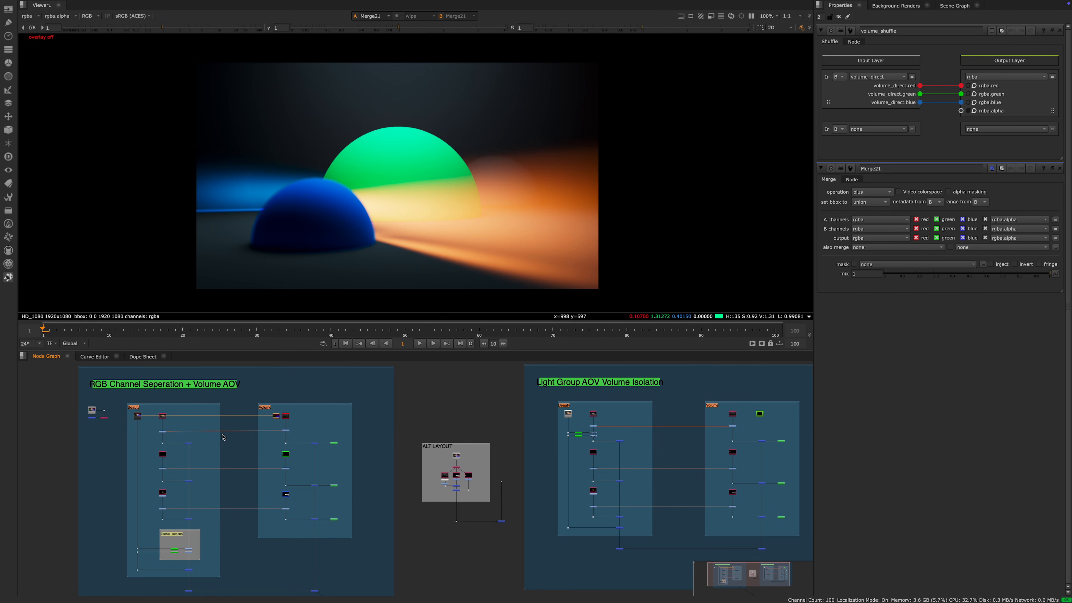
pyautogui.moveTo(223, 437); pyautogui.dragTo(252, 444, button='middle')
pyautogui.scroll(6, 310, 419)
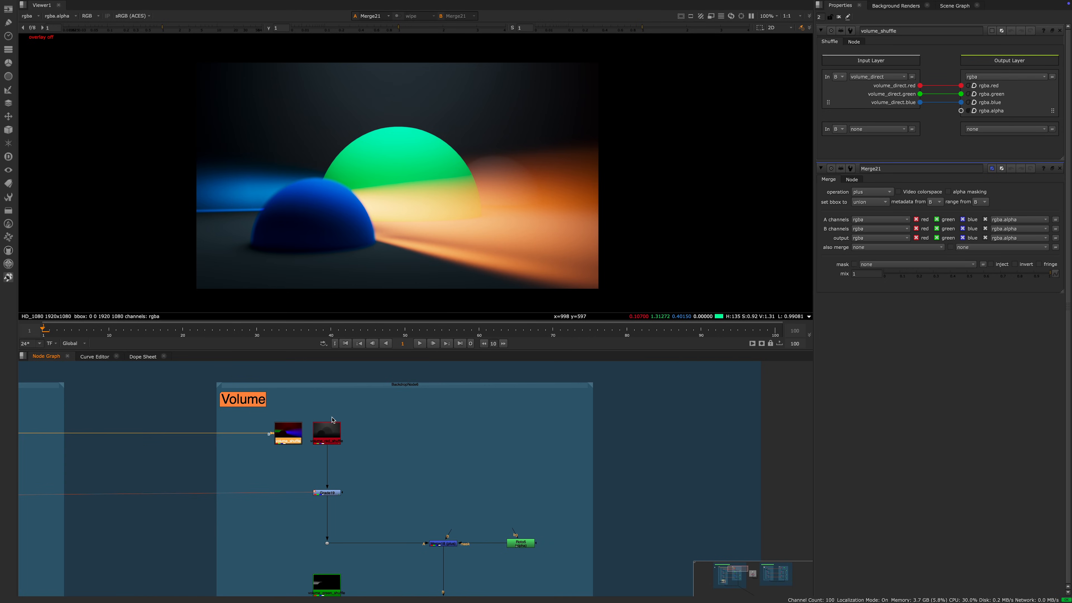
pyautogui.doubleClick(252, 408)
pyautogui.moveTo(238, 429); pyautogui.dragTo(386, 441, button='middle')
pyautogui.moveTo(142, 443); pyautogui.dragTo(427, 437, button='middle')
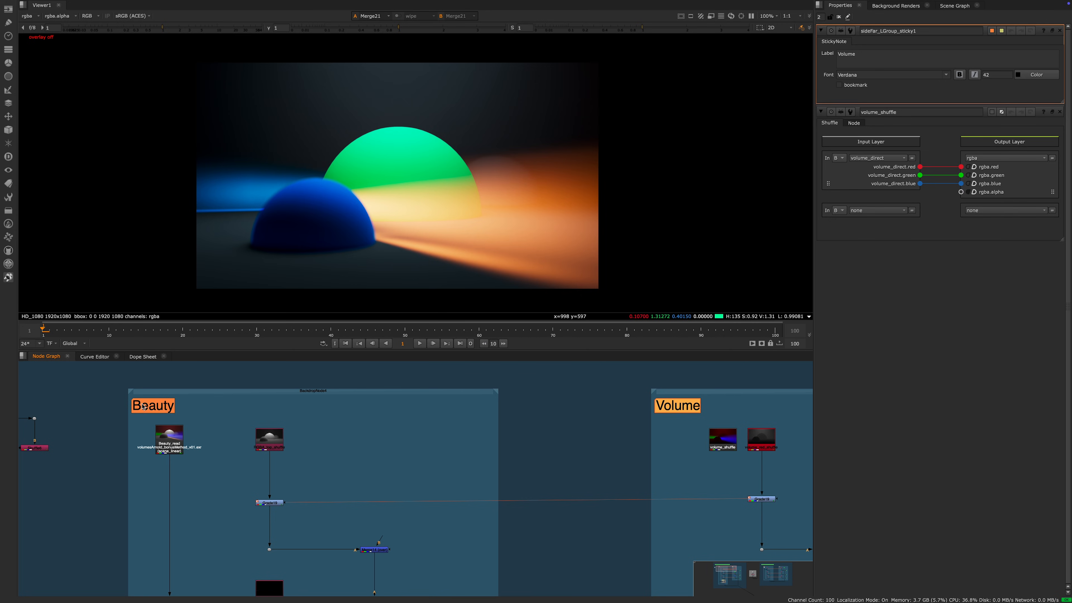
pyautogui.doubleClick(143, 407)
pyautogui.moveTo(616, 467); pyautogui.dragTo(274, 420, button='middle')
pyautogui.moveTo(369, 390); pyautogui.dragTo(341, 426, button='middle')
pyautogui.doubleClick(471, 382)
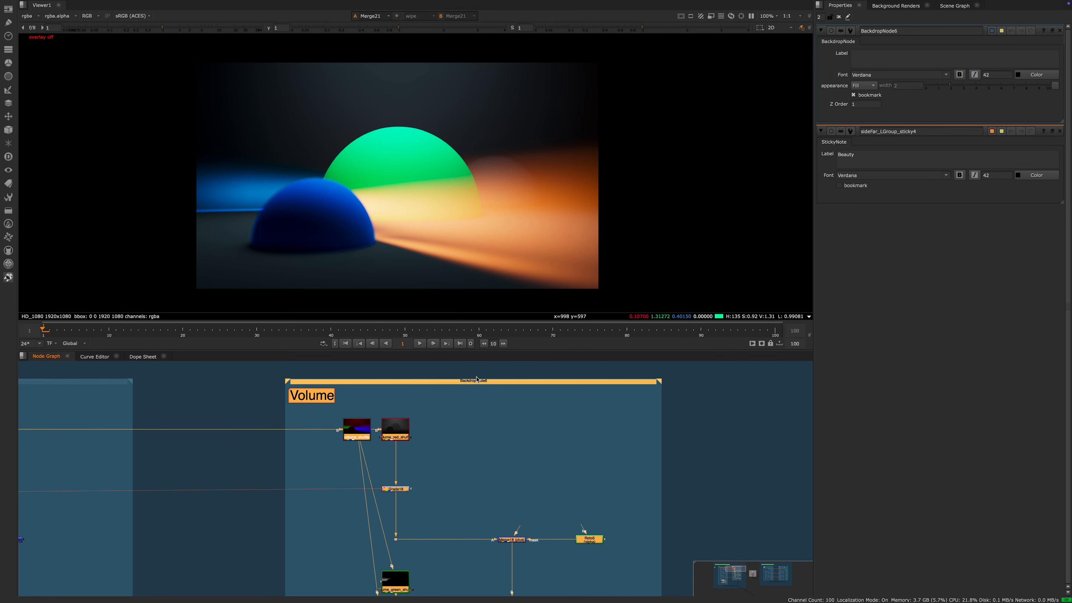
# Step: Open the properties of volume_shuffle in the Volume group and display its output
pyautogui.click(872, 56)
pyautogui.click(240, 406)
pyautogui.moveTo(385, 423); pyautogui.dragTo(402, 403, button='middle')
pyautogui.doubleClick(382, 406)
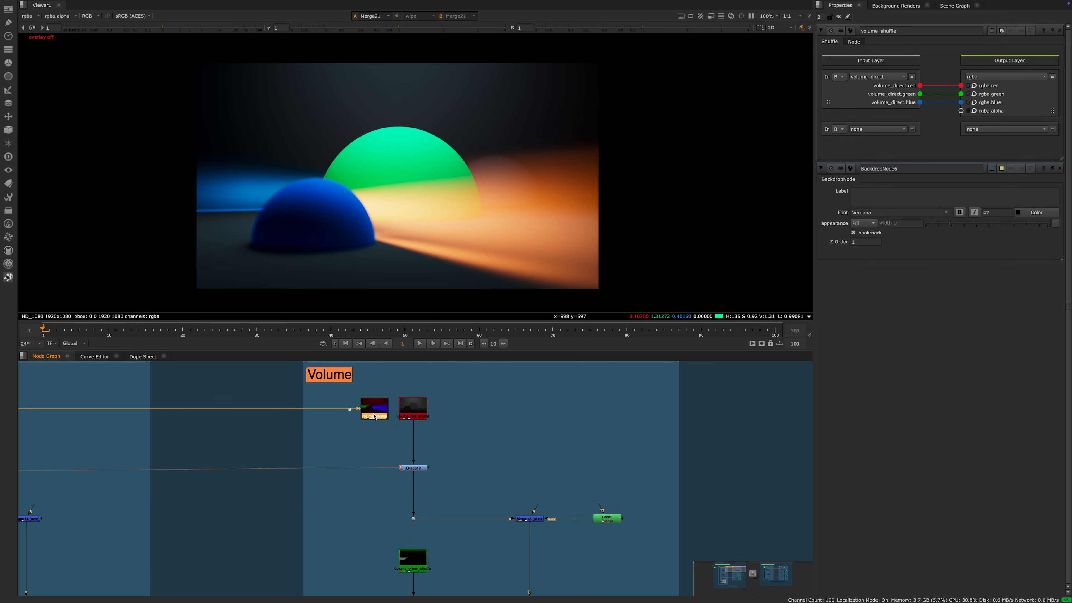
pyautogui.press('1')
pyautogui.moveTo(217, 424); pyautogui.dragTo(292, 423, button='middle')
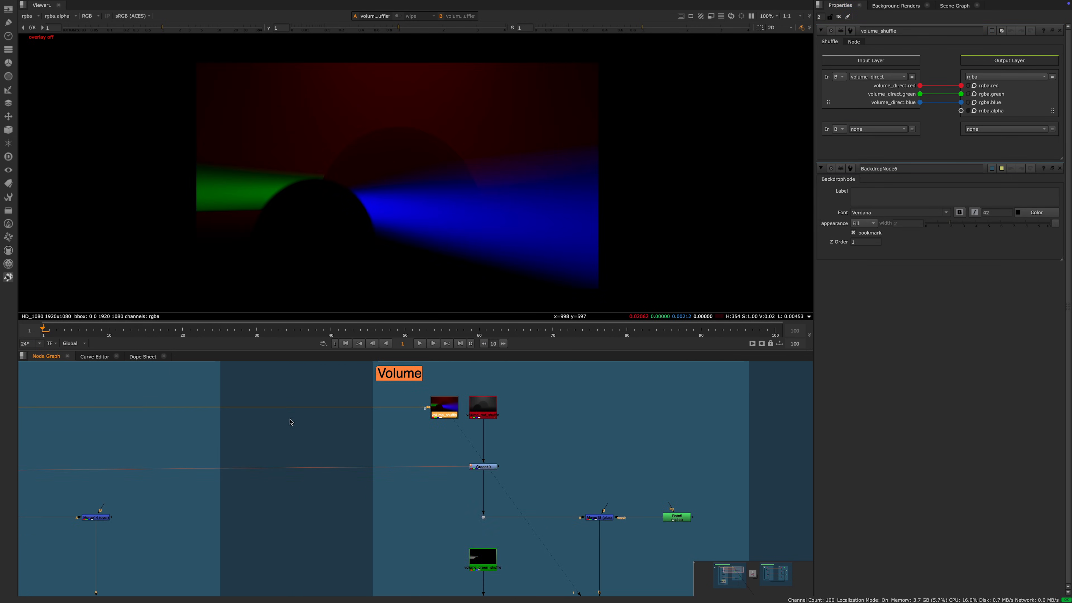
pyautogui.moveTo(405, 444); pyautogui.dragTo(369, 472, button='middle')
pyautogui.click(356, 452)
pyautogui.scroll(5, 352, 437)
pyautogui.click(340, 434)
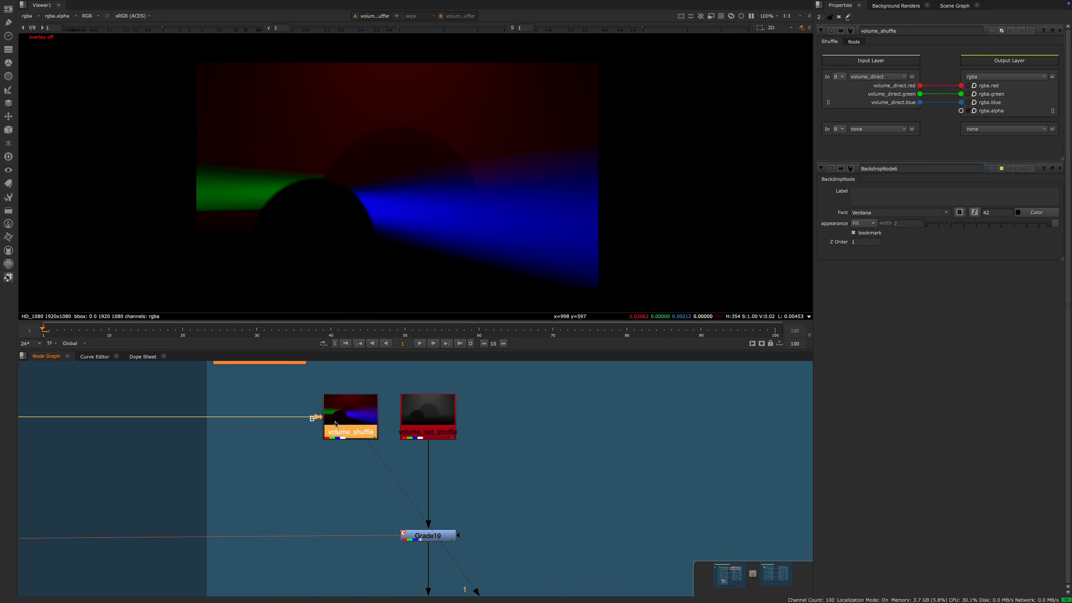
# Step: Examine the connection that feeds Beauty_read from the Beauty group into volume_shuffle
pyautogui.scroll(-3, 214, 425)
pyautogui.moveTo(203, 416); pyautogui.dragTo(286, 413, button='middle')
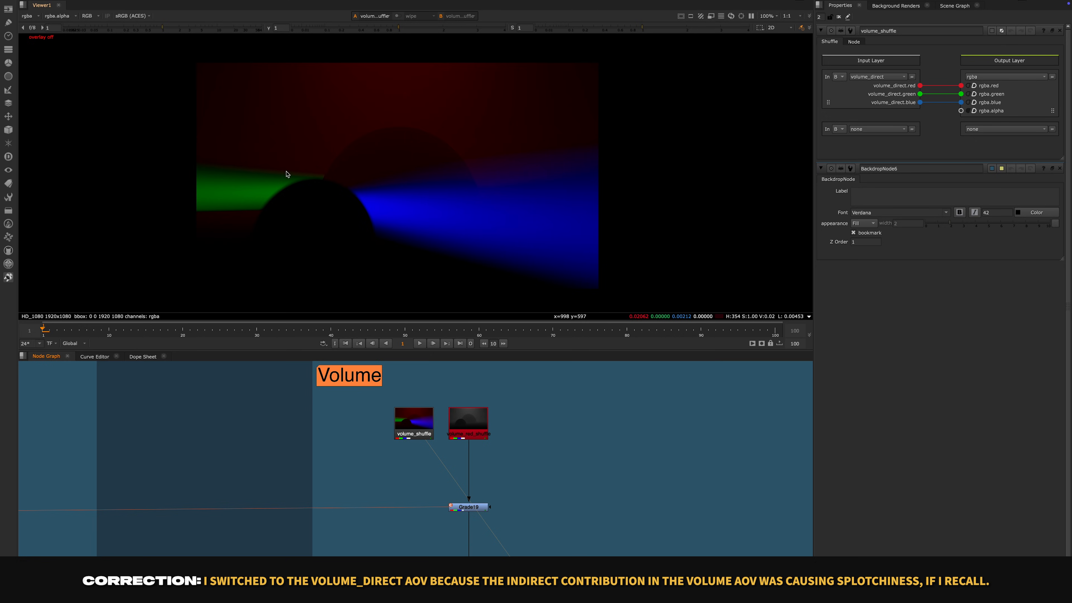
pyautogui.scroll(-4, 296, 486)
pyautogui.moveTo(294, 467); pyautogui.dragTo(482, 432, button='middle')
pyautogui.click(564, 434)
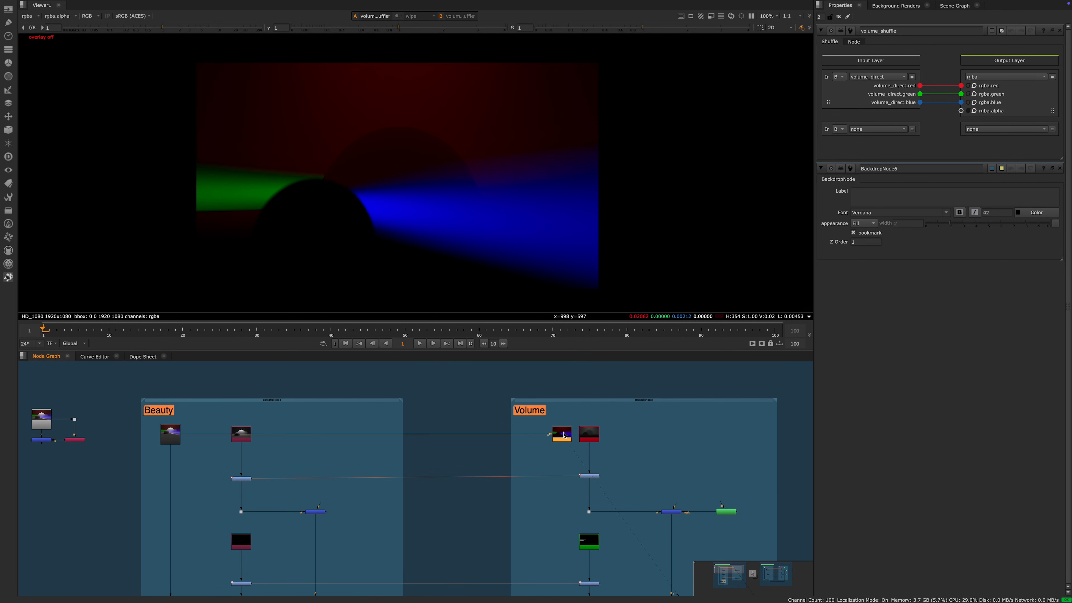
pyautogui.moveTo(549, 413); pyautogui.dragTo(590, 424, button='middle')
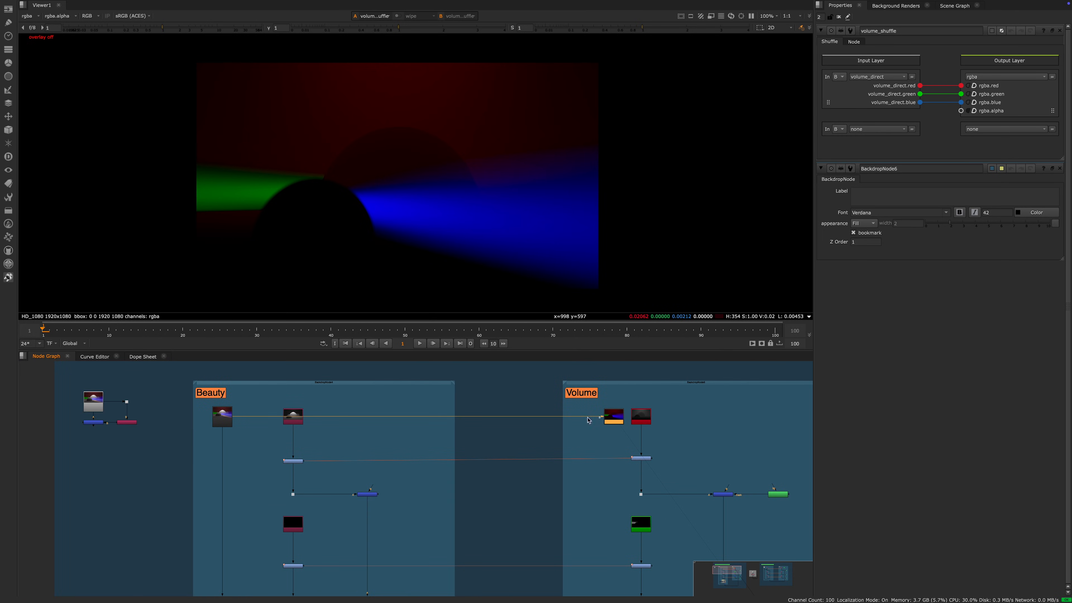
pyautogui.scroll(8, 220, 418)
pyautogui.scroll(-4, 297, 439)
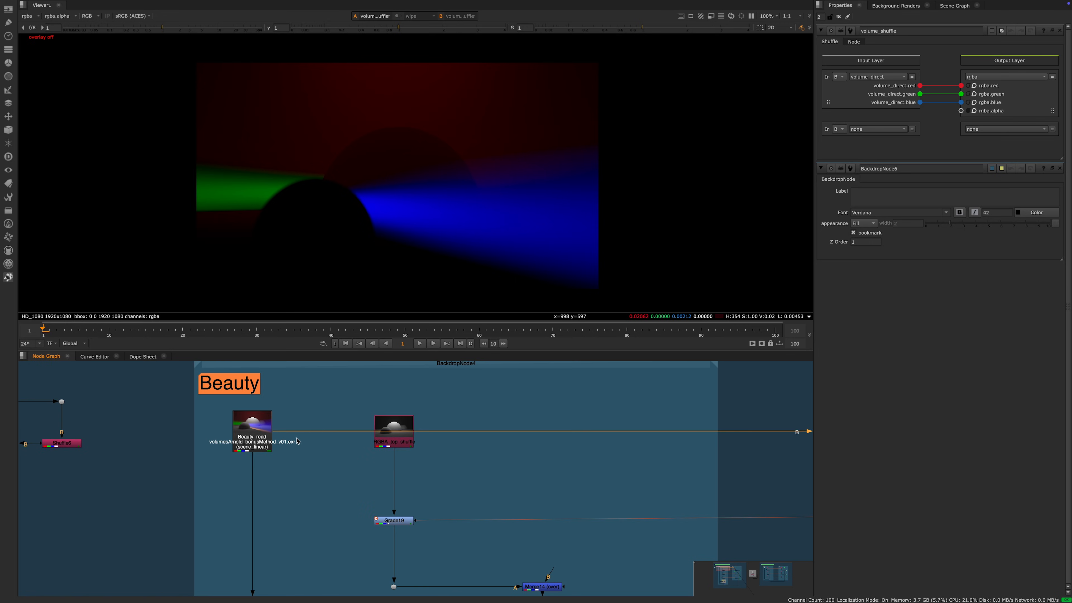
pyautogui.scroll(-3, 410, 422)
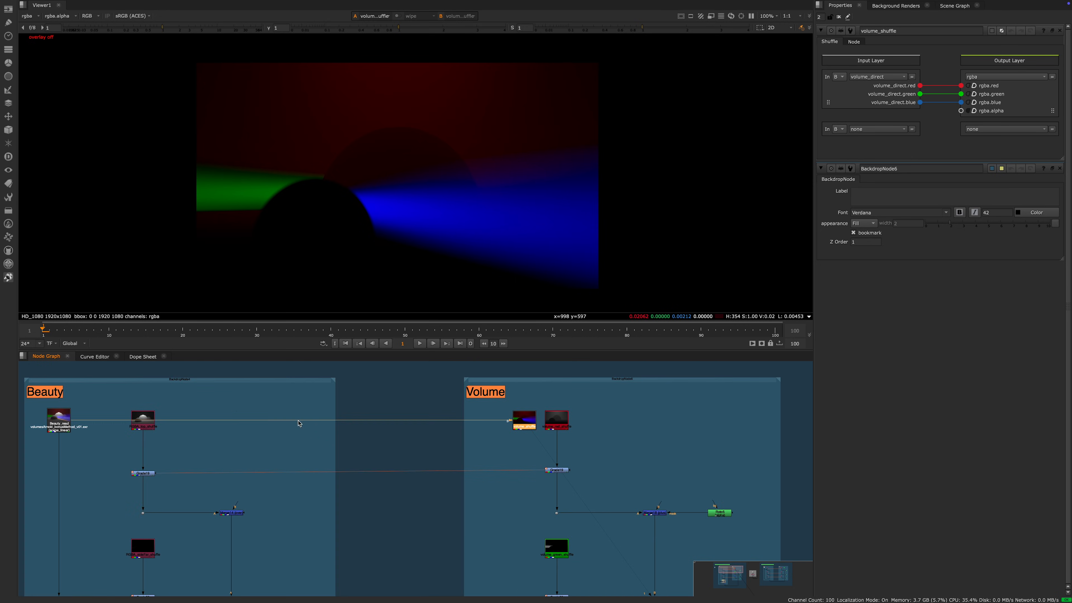
pyautogui.moveTo(438, 451); pyautogui.dragTo(330, 444, button='middle')
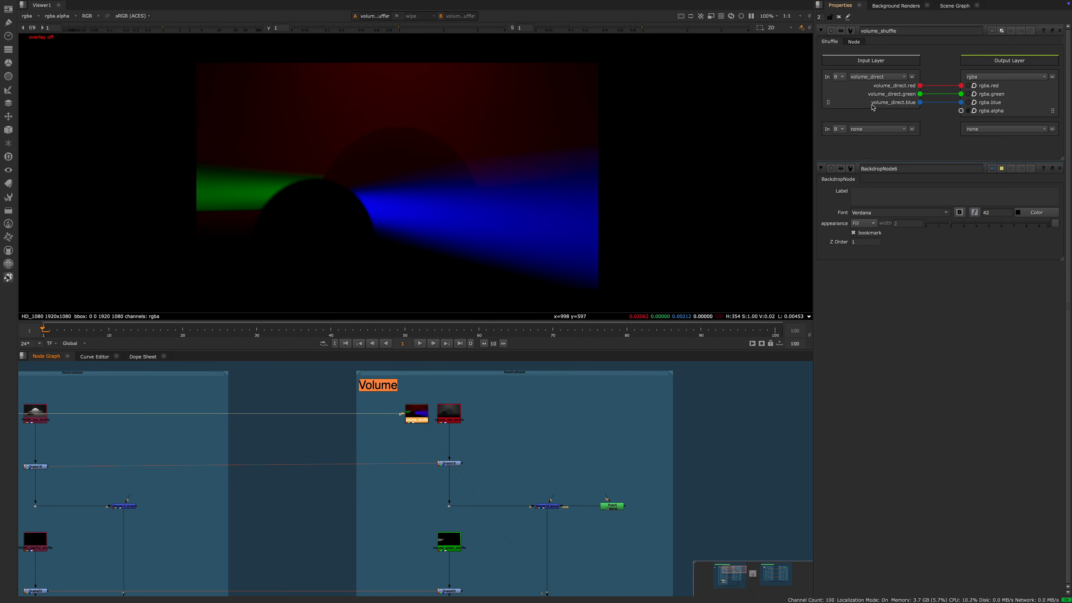
# Step: Set the input layer of volume_shuffle to volume
pyautogui.click(880, 78)
pyautogui.click(887, 78)
pyautogui.click(870, 75)
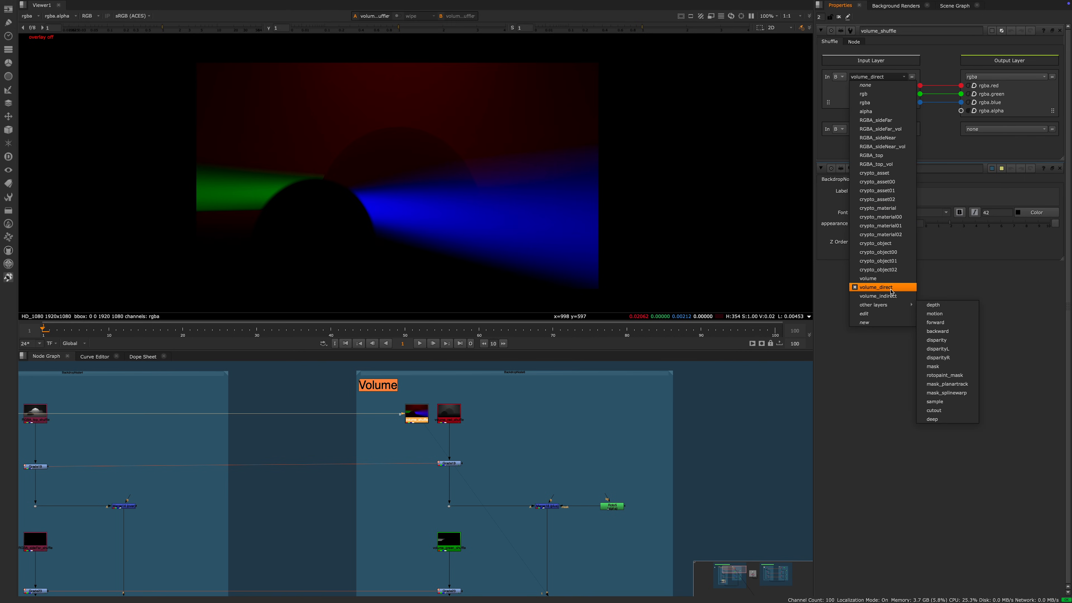
pyautogui.click(864, 279)
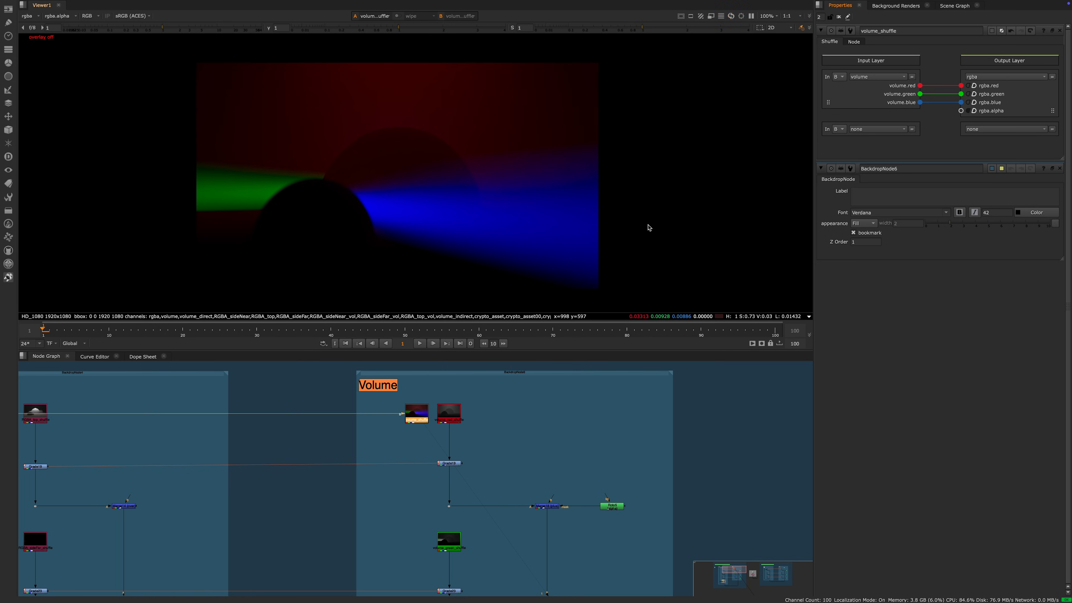
# Step: Display the output of volume_red_shuffle in the Volume group
pyautogui.moveTo(535, 210); pyautogui.dragTo(508, 210, button='middle')
pyautogui.click(457, 414)
pyautogui.press('1')
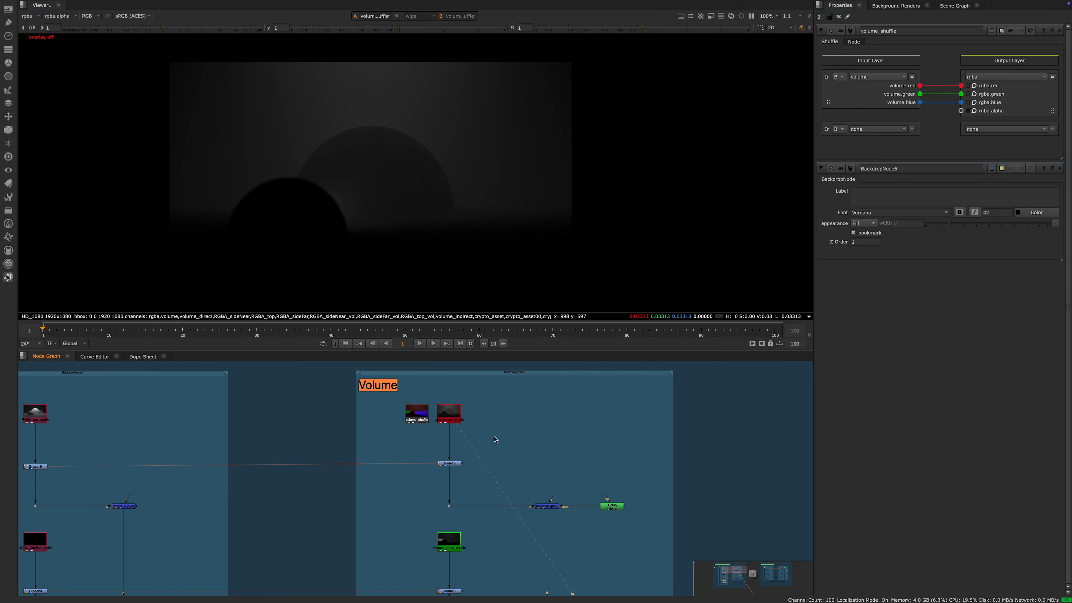
# Step: Undo, redo and again undo the input layer change to compare volume with volume_direct in the red volume pass
pyautogui.press('super+z')
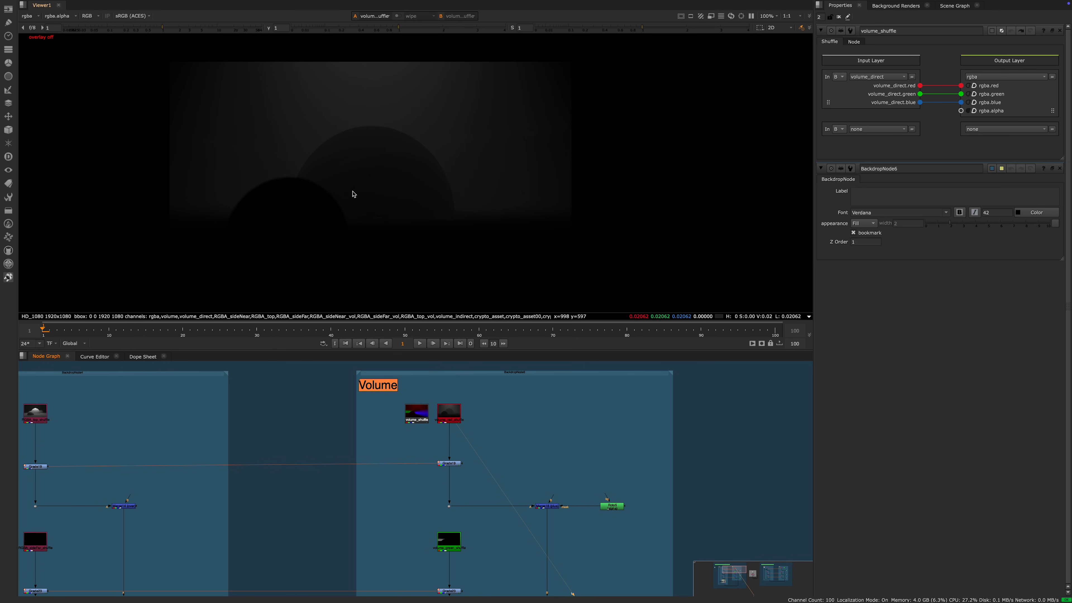
pyautogui.scroll(3, 351, 196)
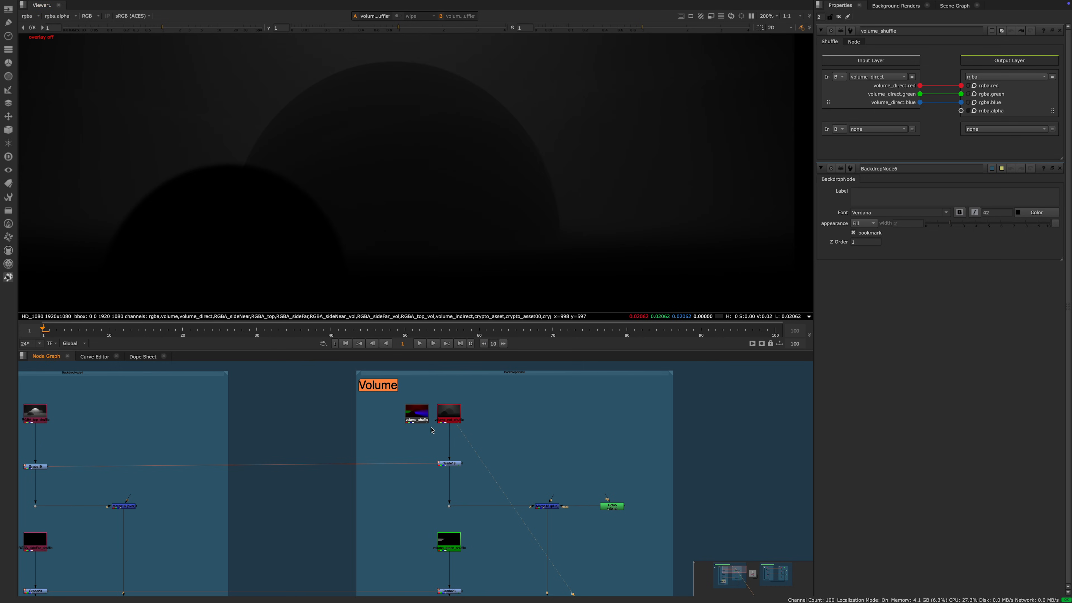
pyautogui.press('super+shift+z')
pyautogui.press('super+z')
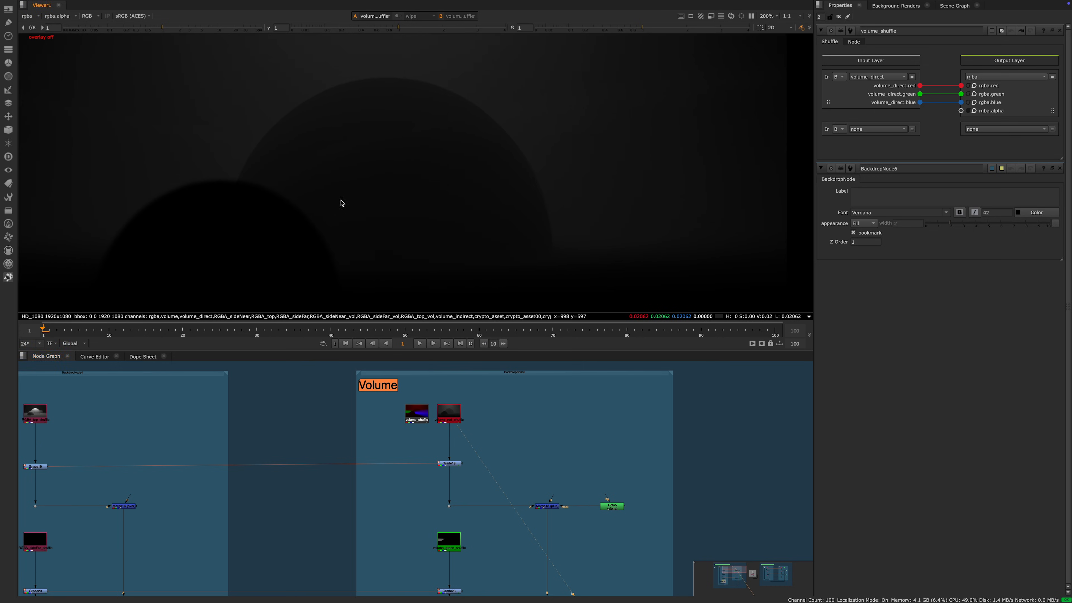
pyautogui.scroll(-3, 332, 171)
pyautogui.scroll(-2, 420, 182)
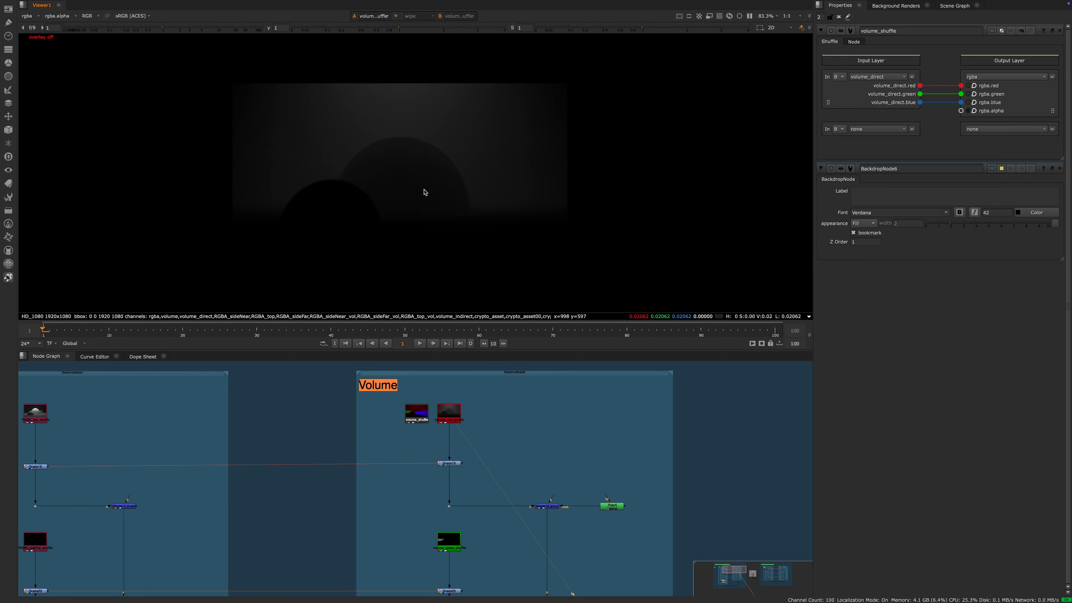
pyautogui.moveTo(436, 196); pyautogui.dragTo(410, 188, button='middle')
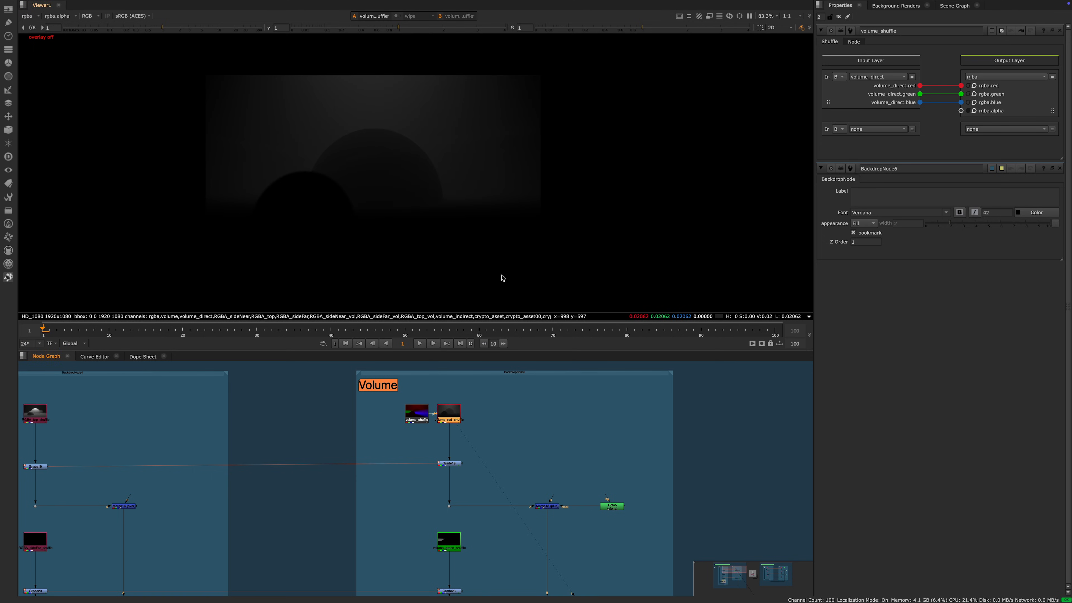
pyautogui.scroll(-1, 464, 442)
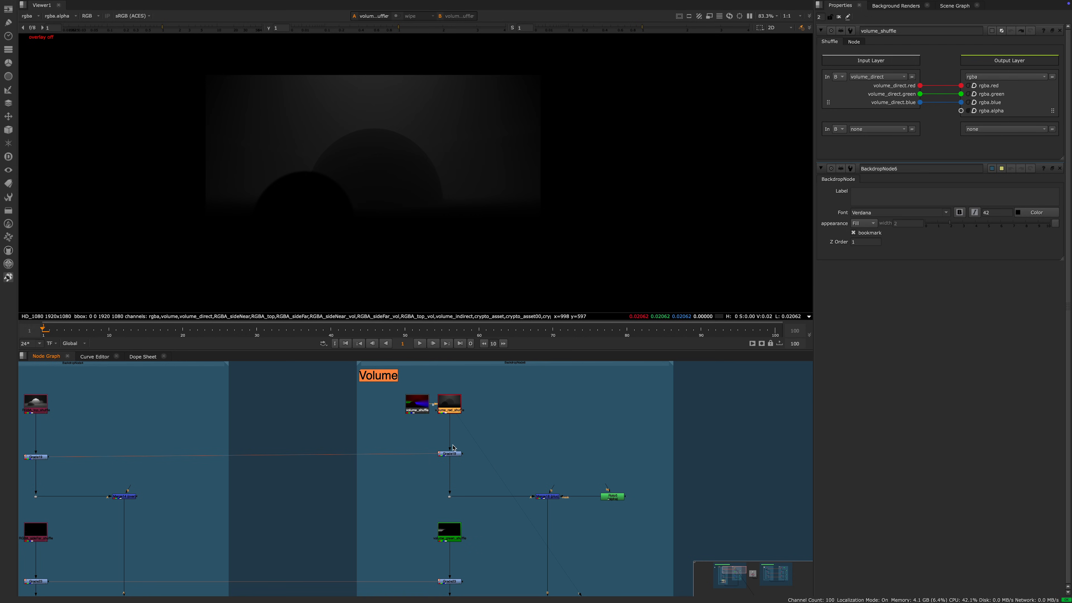
# Step: Display the output of Grade19 in the Volume group and of its clone in the Beauty group
pyautogui.click(457, 455)
pyautogui.press('1')
pyautogui.moveTo(360, 444); pyautogui.dragTo(465, 441, button='middle')
pyautogui.moveTo(323, 434); pyautogui.dragTo(422, 413, button='middle')
pyautogui.moveTo(298, 413); pyautogui.dragTo(193, 454)
pyautogui.press('1')
pyautogui.moveTo(466, 447); pyautogui.dragTo(323, 442, button='middle')
pyautogui.moveTo(459, 408); pyautogui.dragTo(570, 433)
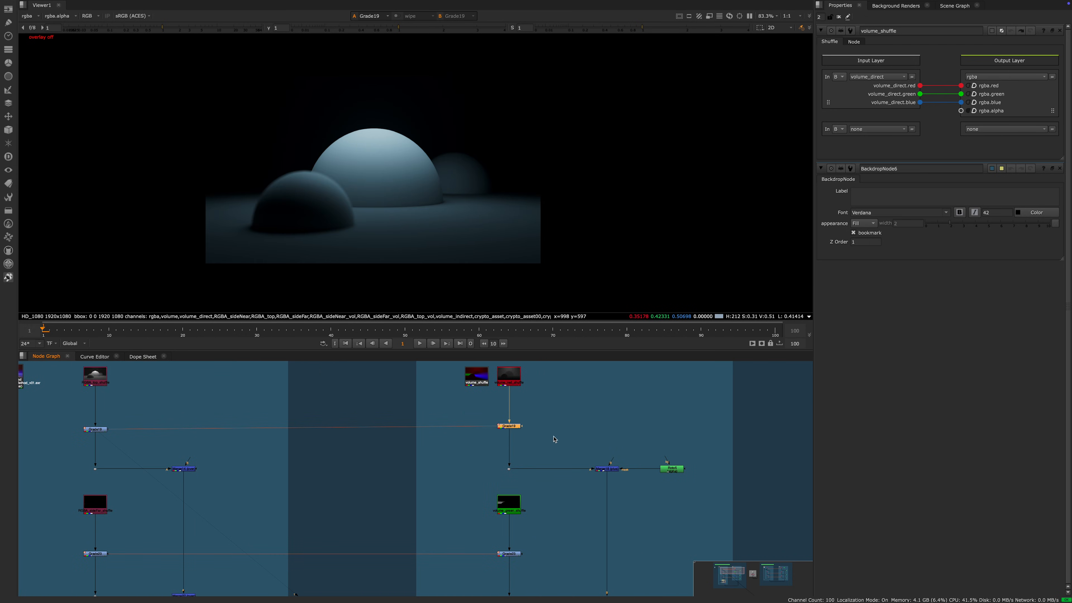
# Step: Follow the clone link from the Beauty grade back to the Volume group and display that Grade19 again
pyautogui.moveTo(135, 433); pyautogui.dragTo(84, 387)
pyautogui.moveTo(271, 448); pyautogui.dragTo(276, 486, button='middle')
pyautogui.moveTo(446, 439); pyautogui.dragTo(601, 493)
pyautogui.moveTo(398, 438); pyautogui.dragTo(517, 408, button='middle')
pyautogui.moveTo(617, 433); pyautogui.dragTo(681, 447)
pyautogui.press('1')
pyautogui.moveTo(701, 443); pyautogui.dragTo(439, 395, button='middle')
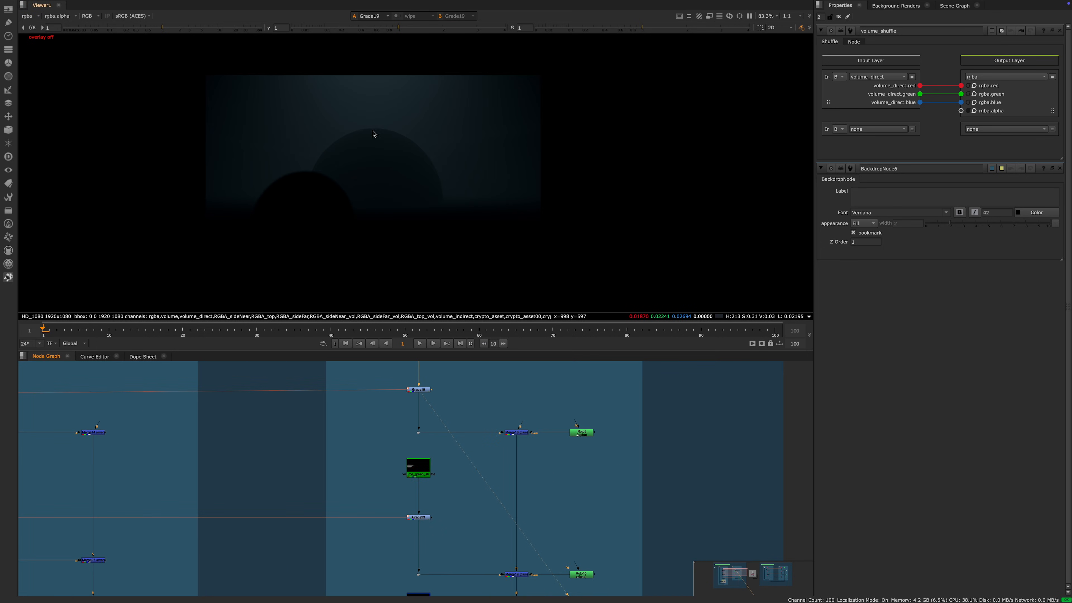
# Step: Display the output of Merge18 and examine how Roto5 feeds its mask input
pyautogui.scroll(-5, 441, 457)
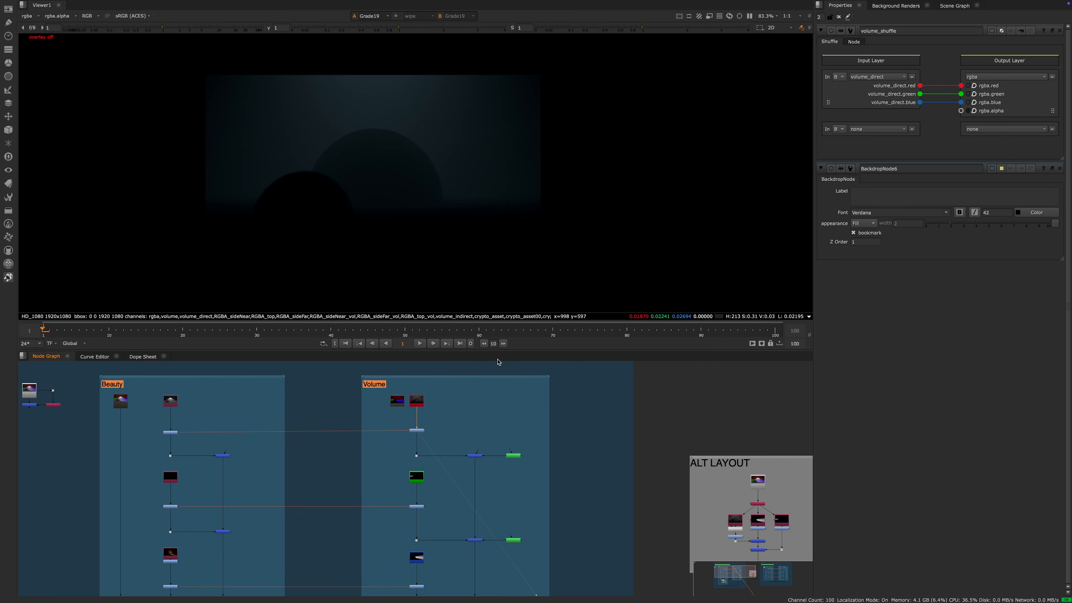
pyautogui.scroll(5, 441, 457)
pyautogui.click(453, 442)
pyautogui.press('1')
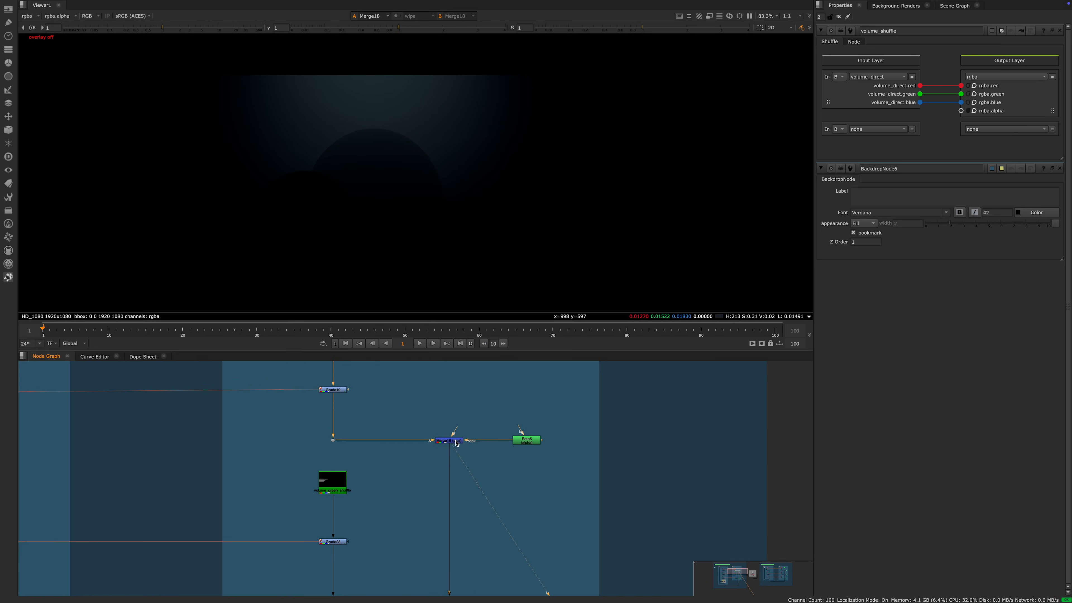
pyautogui.scroll(4, 456, 446)
pyautogui.scroll(-5, 417, 450)
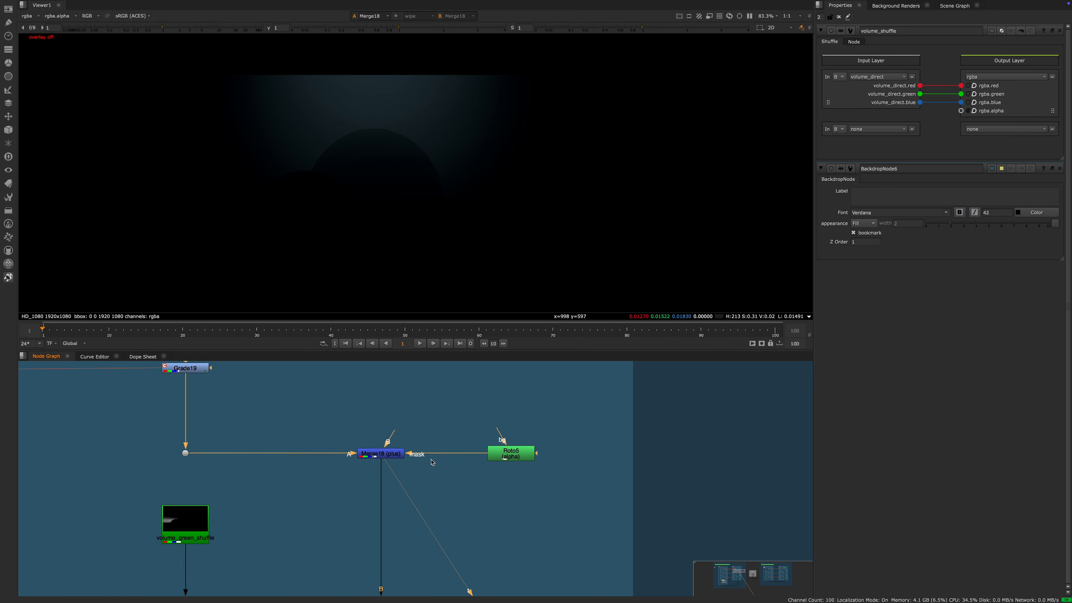
pyautogui.moveTo(551, 464); pyautogui.dragTo(385, 476, button='middle')
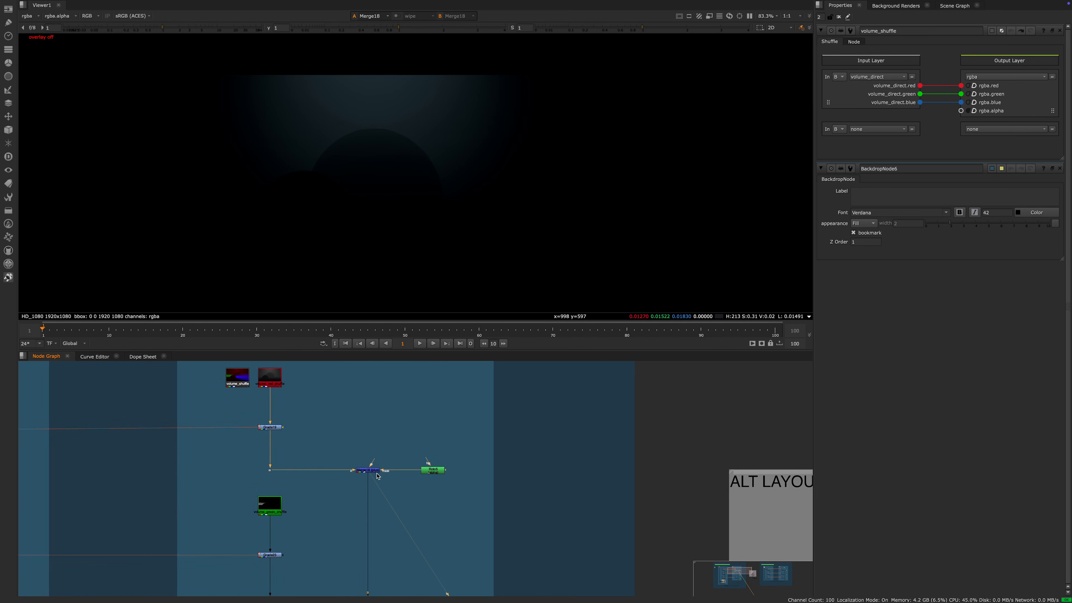
pyautogui.scroll(5, 387, 476)
# Step: Disconnect Roto5 from the Merge18 mask input and reconnect it to compare the merge with and without the mask
pyautogui.moveTo(377, 470); pyautogui.dragTo(438, 492)
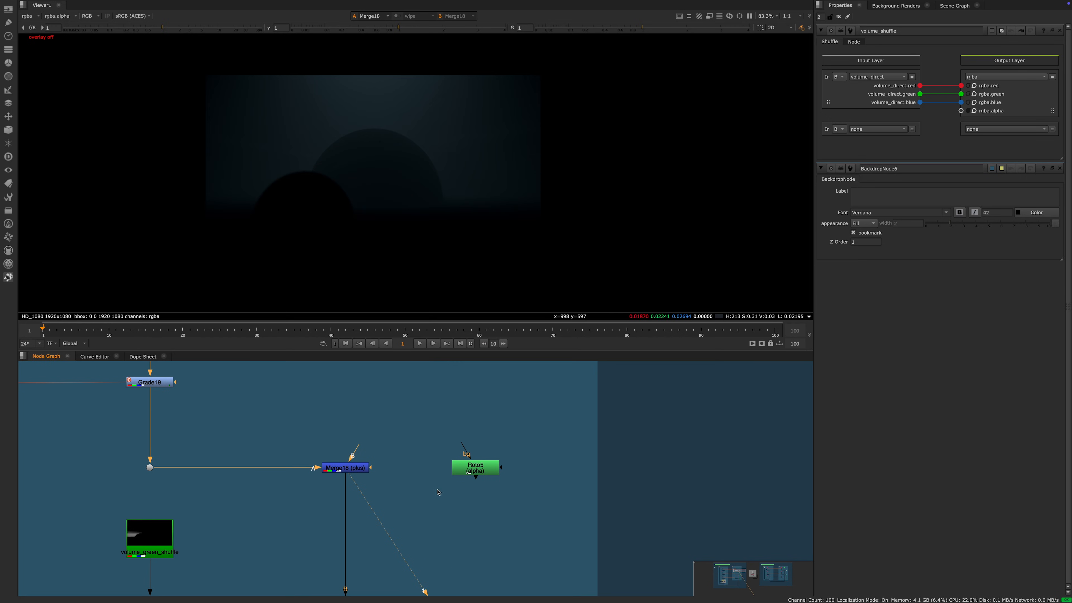
pyautogui.moveTo(371, 467); pyautogui.dragTo(471, 472)
pyautogui.scroll(2, 459, 136)
pyautogui.scroll(-3, 385, 377)
pyautogui.moveTo(405, 149); pyautogui.dragTo(397, 139, button='middle')
pyautogui.scroll(2, 402, 430)
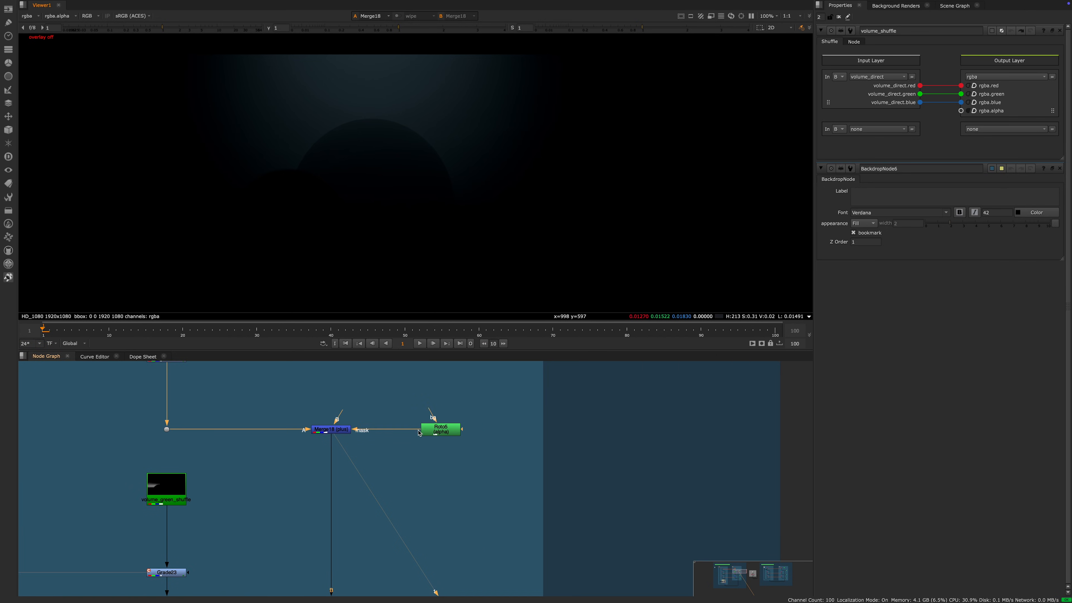
# Step: Open the properties of Roto5, show the viewer overlay and select the Ellipse1 shape
pyautogui.doubleClick(441, 430)
pyautogui.press('o')
pyautogui.moveTo(293, 126); pyautogui.dragTo(318, 135, button='middle')
pyautogui.moveTo(384, 51); pyautogui.dragTo(380, 68, button='middle')
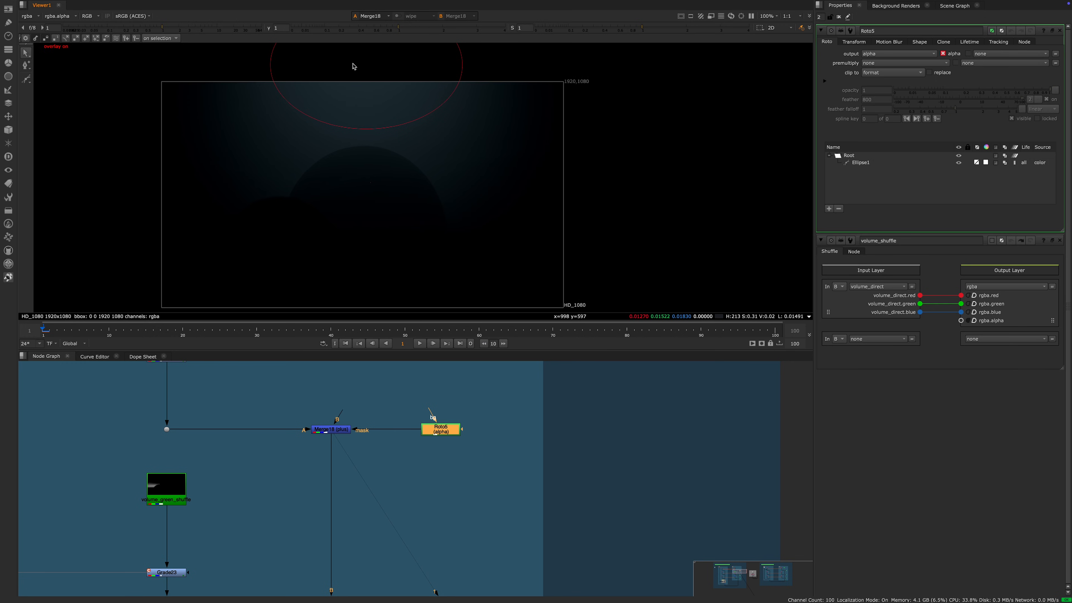
pyautogui.click(872, 165)
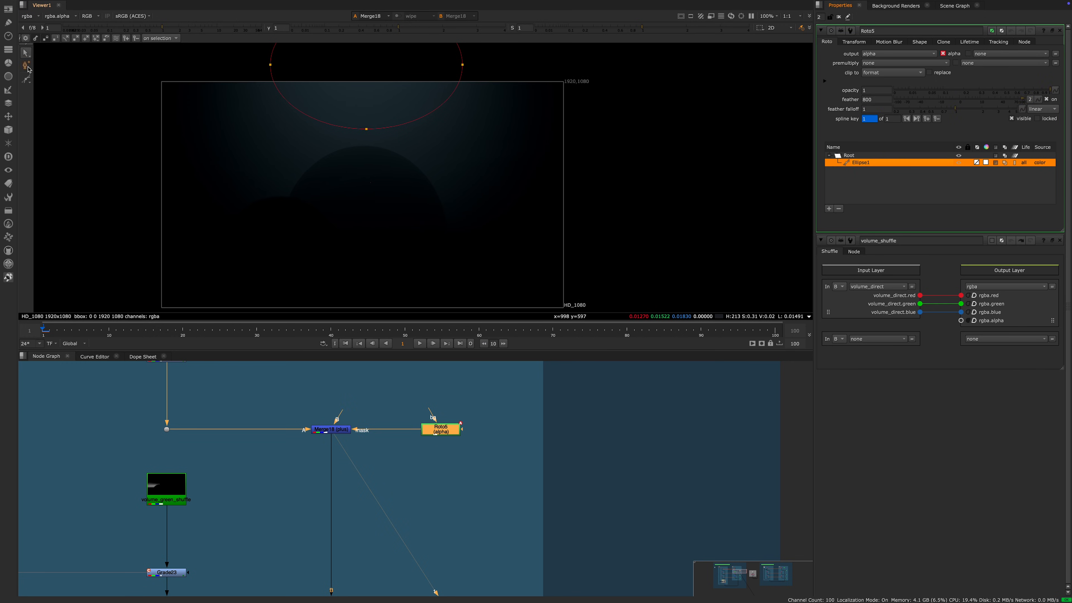
# Step: Check the available roto shape tools and select all points of Ellipse1 in the viewer
pyautogui.click(27, 53)
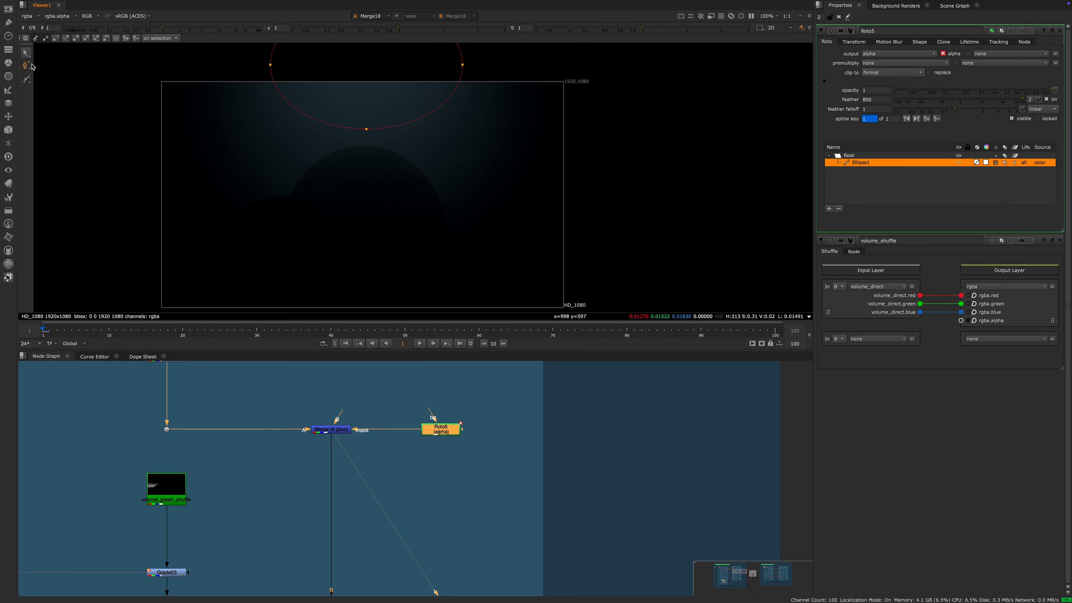
pyautogui.click(26, 79)
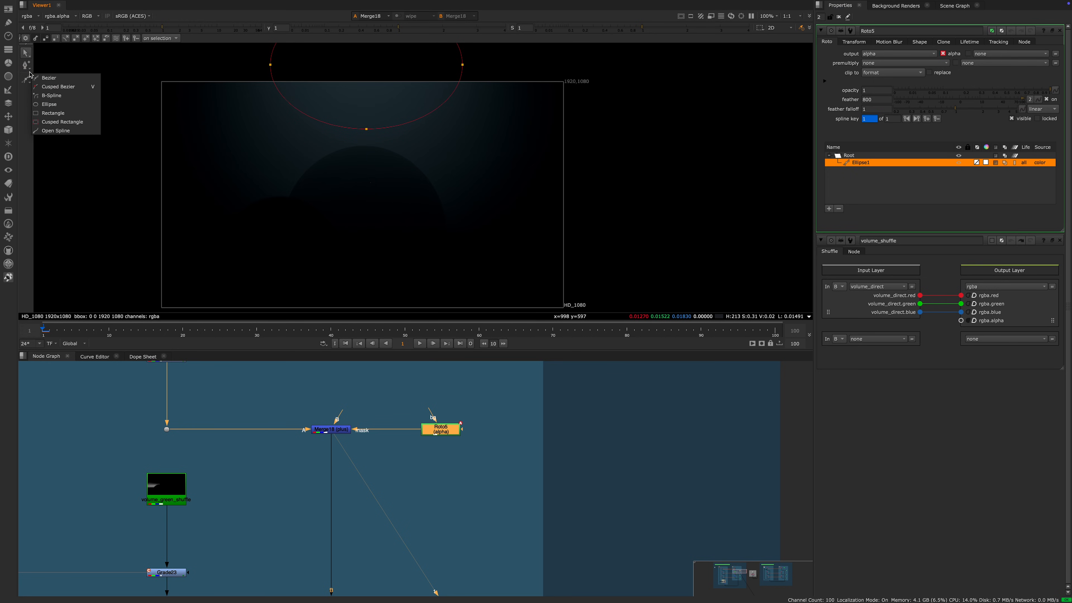
pyautogui.click(23, 65)
pyautogui.moveTo(620, 247); pyautogui.dragTo(177, 18)
pyautogui.moveTo(408, 70); pyautogui.dragTo(414, 119, button='middle')
pyautogui.moveTo(388, 250); pyautogui.dragTo(378, 187, button='middle')
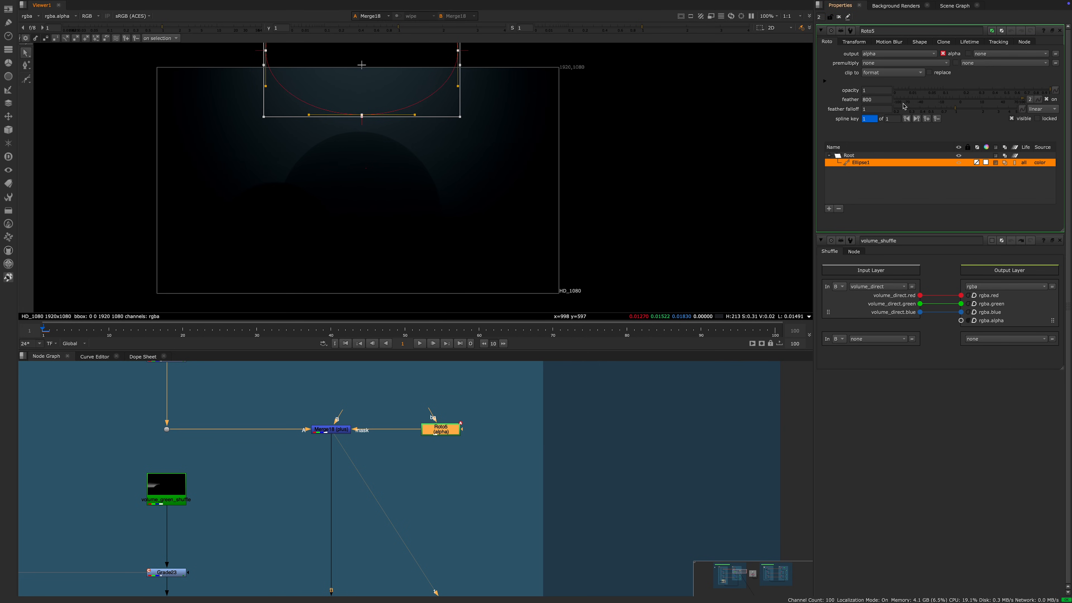
# Step: Hide the viewer overlay to see the merged volume passes without the roto shape
pyautogui.moveTo(486, 439); pyautogui.dragTo(440, 408, button='middle')
pyautogui.scroll(-5, 440, 409)
pyautogui.moveTo(380, 499); pyautogui.dragTo(385, 446, button='middle')
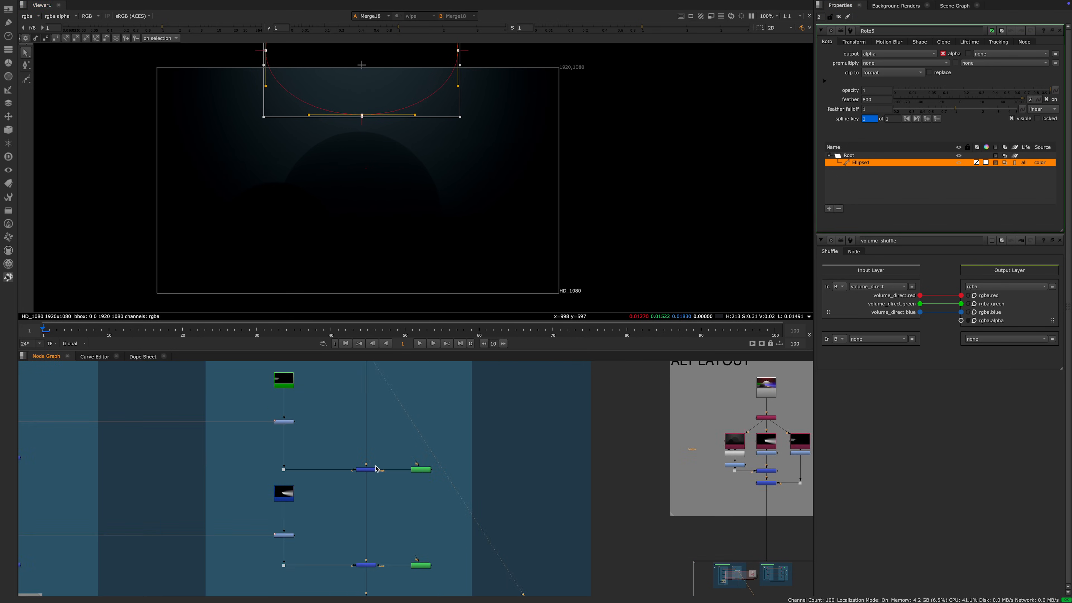
pyautogui.press('1')
pyautogui.click(419, 228)
pyautogui.press('q')
# Step: Open the properties of Grade23 below volume_green_shuffle and display its output
pyautogui.moveTo(376, 454); pyautogui.dragTo(396, 414, button='middle')
pyautogui.scroll(4, 349, 404)
pyautogui.scroll(-4, 348, 462)
pyautogui.moveTo(325, 376); pyautogui.dragTo(333, 426, button='middle')
pyautogui.scroll(4, 319, 424)
pyautogui.doubleClick(313, 443)
pyautogui.press('1')
# Step: Compare the output of the cloned Grade23 in the beauty branch with Grade23 in the volume branch
pyautogui.moveTo(152, 448); pyautogui.dragTo(172, 433, button='middle')
pyautogui.scroll(-4, 186, 442)
pyautogui.moveTo(168, 429); pyautogui.dragTo(63, 469)
pyautogui.press('1')
pyautogui.scroll(1, 198, 215)
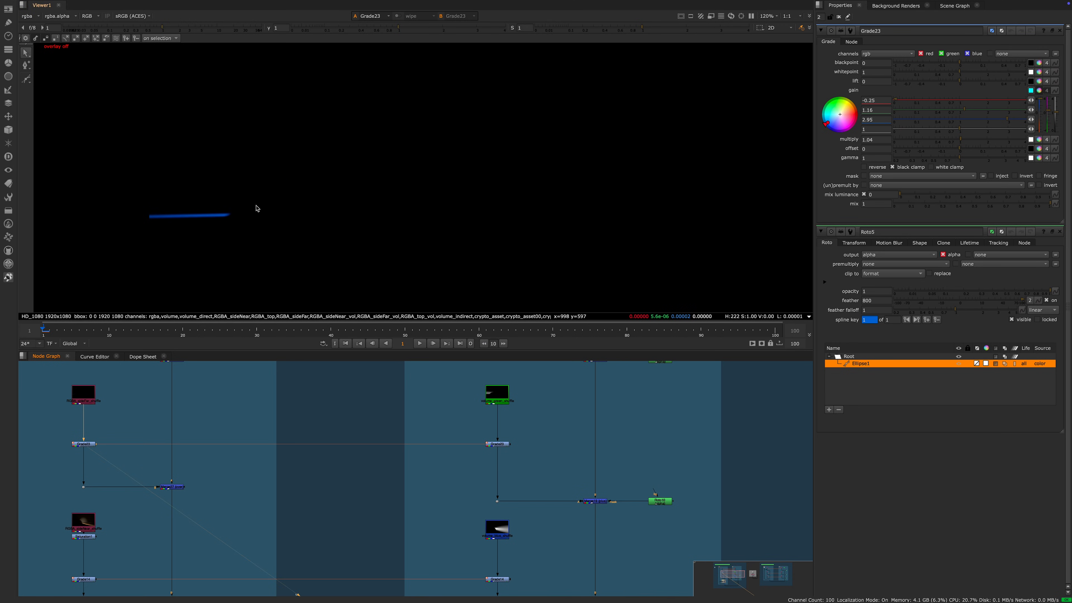
pyautogui.moveTo(545, 465); pyautogui.dragTo(461, 455, button='middle')
pyautogui.moveTo(457, 407); pyautogui.dragTo(369, 455)
pyautogui.press('1')
# Step: Display the output of volume_green_shuffle and open its properties to check the channel routing
pyautogui.moveTo(452, 405); pyautogui.dragTo(372, 420, button='middle')
pyautogui.click(332, 399)
pyautogui.press('1')
pyautogui.doubleClick(331, 399)
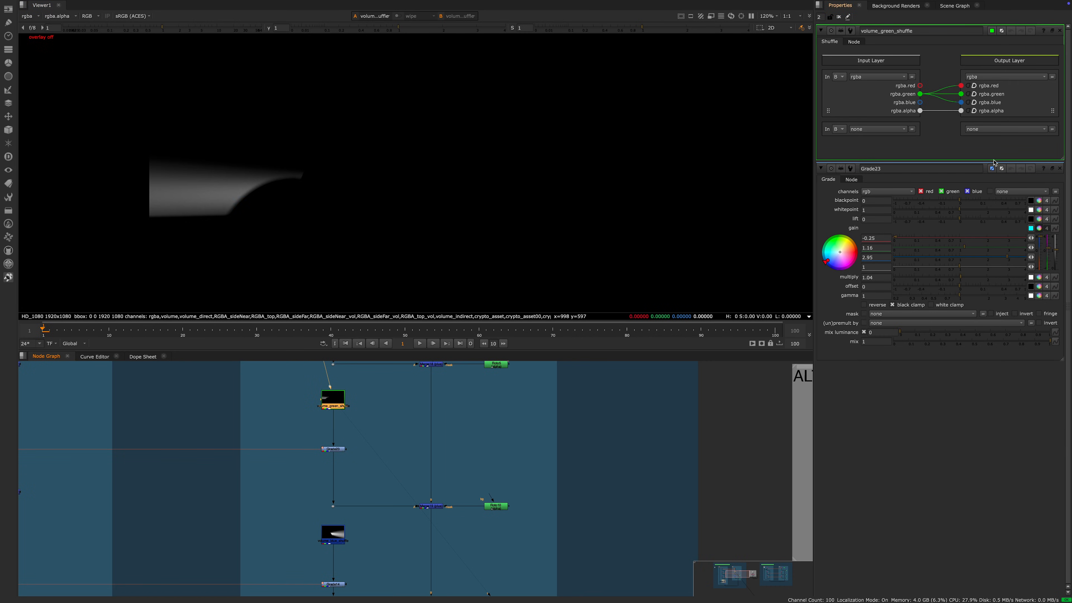
pyautogui.click(341, 402)
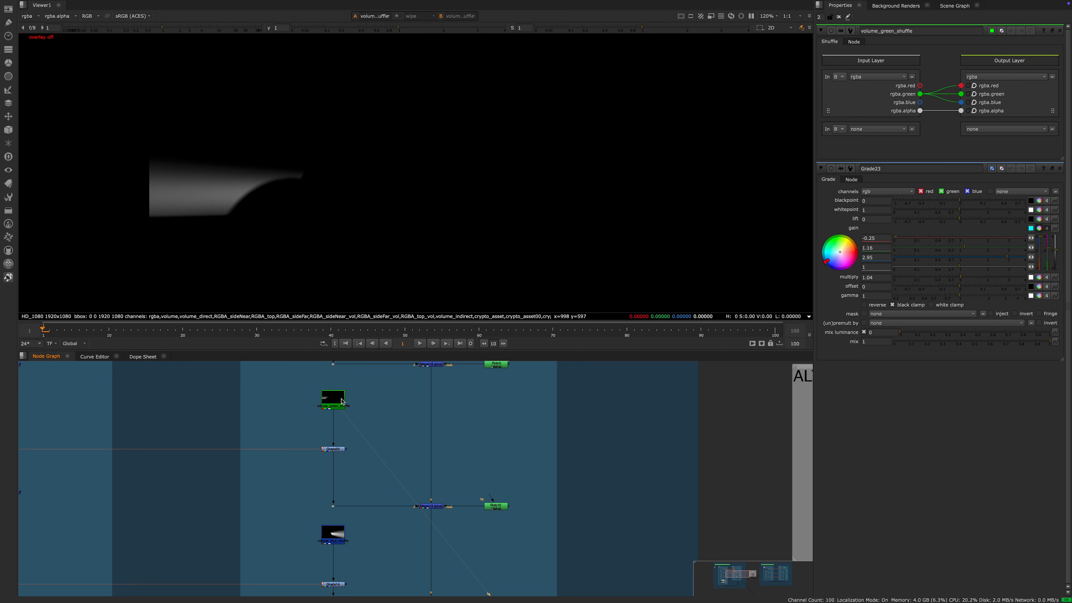
# Step: Open the properties of volume_shuffle at the start of the Volume section
pyautogui.moveTo(344, 364); pyautogui.dragTo(382, 472, button='middle')
pyautogui.scroll(-2, 381, 473)
pyautogui.scroll(5, 381, 473)
pyautogui.moveTo(396, 544); pyautogui.dragTo(373, 546, button='middle')
pyautogui.click(357, 499)
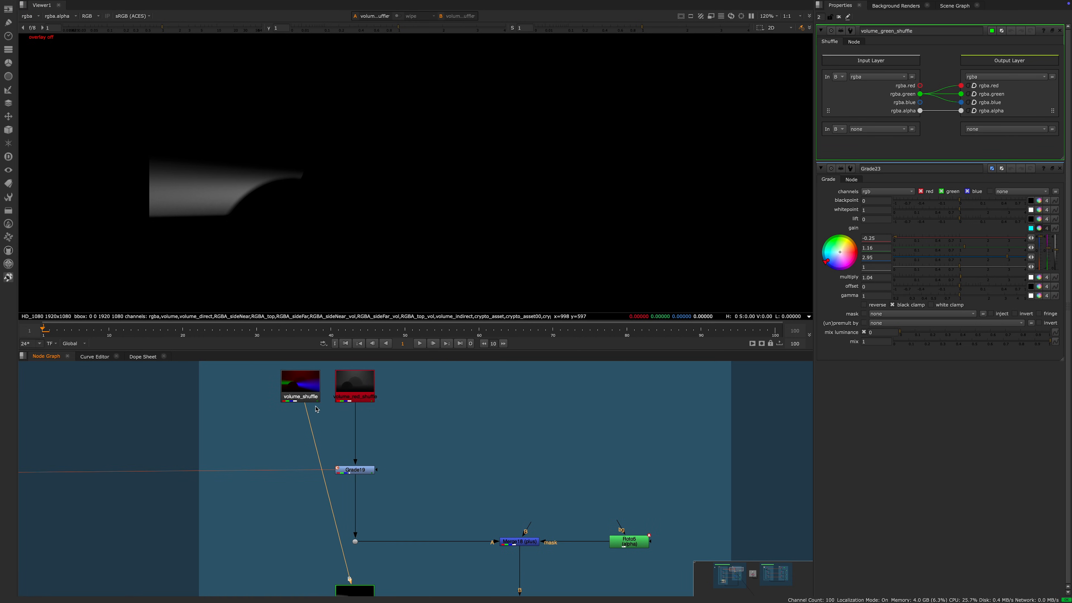
pyautogui.scroll(2, 289, 392)
pyautogui.doubleClick(305, 395)
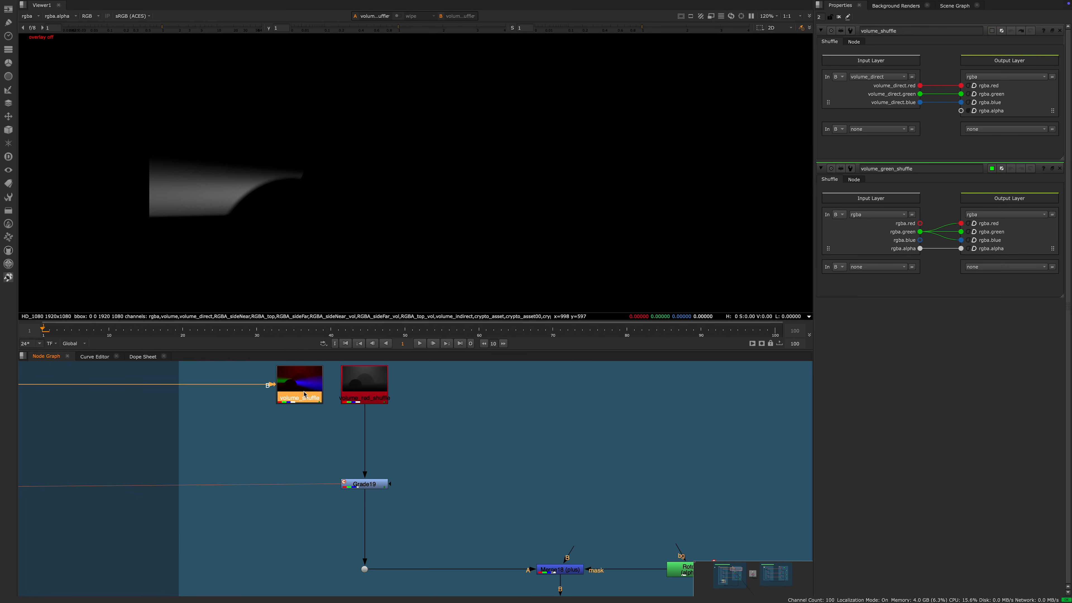
# Step: Reopen the properties of volume_green_shuffle to compare its routing with volume_shuffle
pyautogui.moveTo(334, 379); pyautogui.dragTo(329, 408, button='middle')
pyautogui.moveTo(325, 549); pyautogui.dragTo(317, 384, button='middle')
pyautogui.doubleClick(350, 498)
pyautogui.click(363, 482)
pyautogui.moveTo(415, 478); pyautogui.dragTo(337, 463, button='middle')
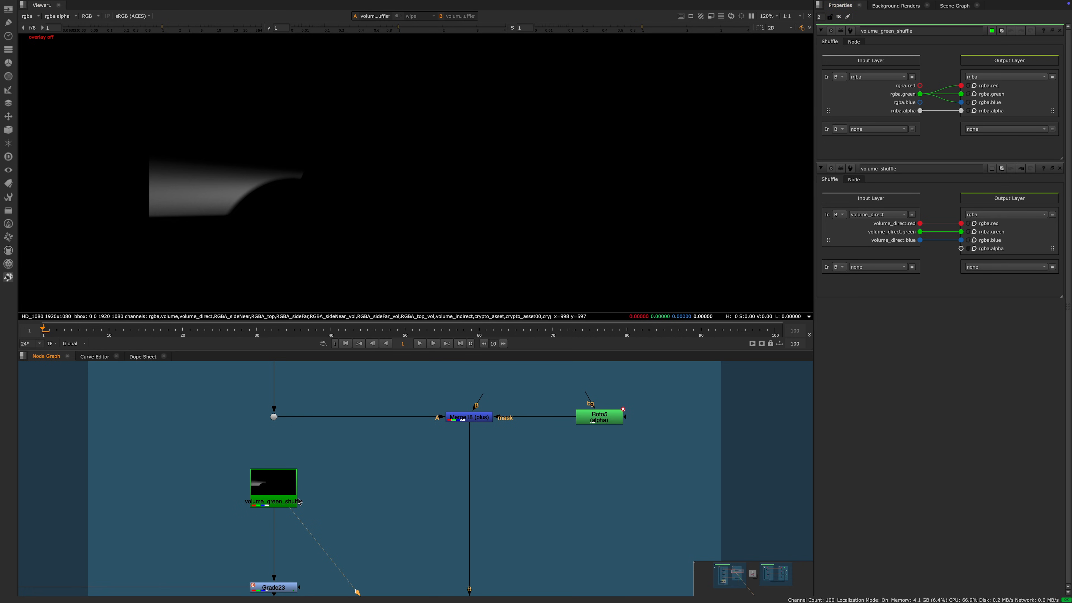
# Step: Open the properties of volume_shuffle and volume_red_shuffle to compare their channel routing
pyautogui.scroll(-5, 298, 499)
pyautogui.scroll(3, 301, 460)
pyautogui.moveTo(305, 407); pyautogui.dragTo(304, 456, button='middle')
pyautogui.scroll(-5, 313, 491)
pyautogui.moveTo(313, 550); pyautogui.dragTo(308, 516, button='middle')
pyautogui.scroll(5, 279, 405)
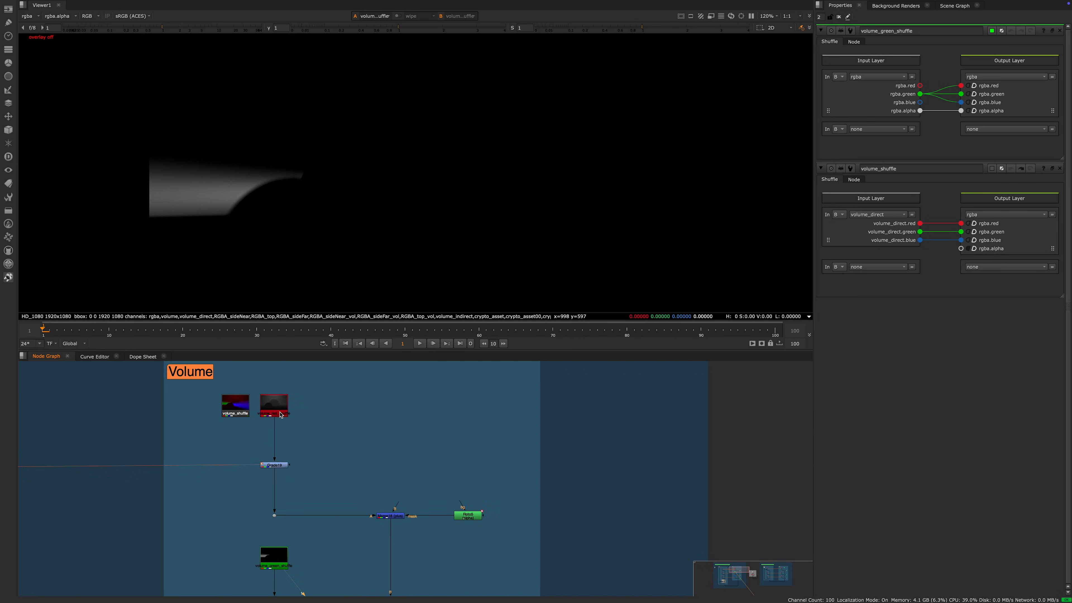
pyautogui.doubleClick(225, 405)
pyautogui.doubleClick(294, 404)
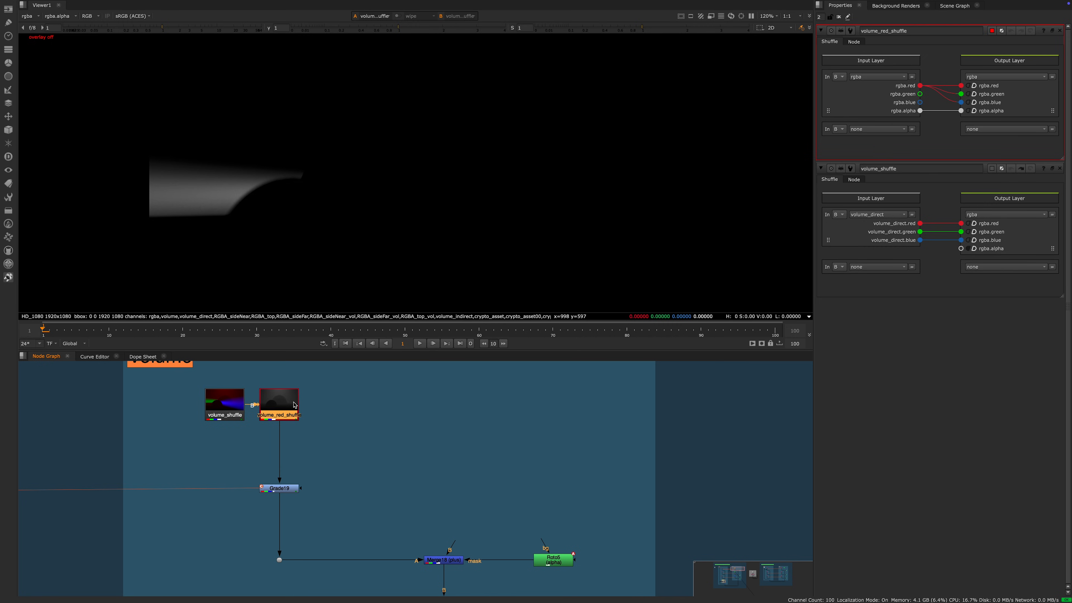
# Step: Check the tile color assigned to the volume_red_shuffle node
pyautogui.scroll(-4, 294, 403)
pyautogui.moveTo(305, 428); pyautogui.dragTo(301, 409, button='middle')
pyautogui.moveTo(278, 465); pyautogui.dragTo(299, 388, button='middle')
pyautogui.scroll(-2, 299, 387)
pyautogui.moveTo(320, 465); pyautogui.dragTo(333, 582, button='middle')
pyautogui.scroll(6, 298, 443)
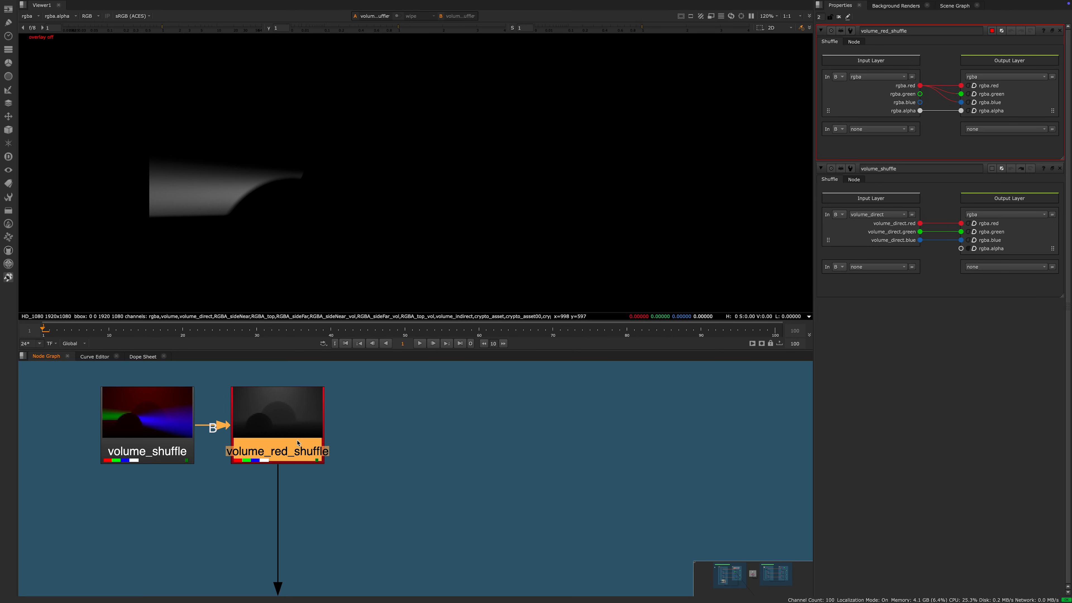
pyautogui.click(992, 31)
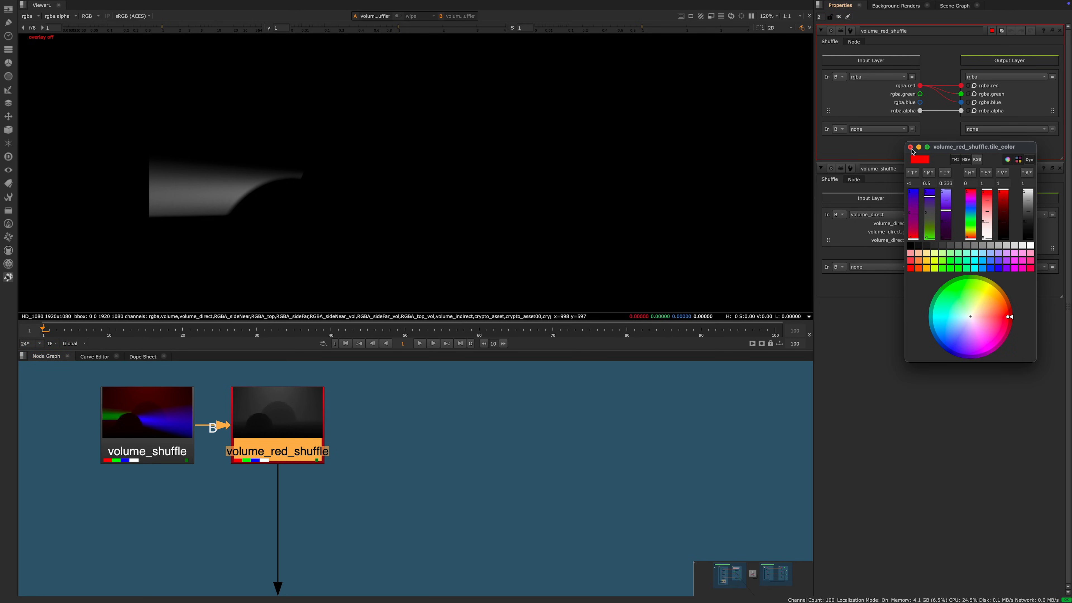
pyautogui.click(911, 148)
# Step: Open the properties of volume_green_shuffle and volume_blue_shuffle to compare their channel routing and tile colors
pyautogui.scroll(-4, 312, 485)
pyautogui.moveTo(323, 502); pyautogui.dragTo(337, 455, button='middle')
pyautogui.scroll(-2, 337, 454)
pyautogui.moveTo(364, 559); pyautogui.dragTo(364, 431, button='middle')
pyautogui.click(314, 471)
pyautogui.doubleClick(314, 472)
pyautogui.moveTo(356, 587); pyautogui.dragTo(381, 550, button='middle')
pyautogui.doubleClick(342, 506)
# Step: Display the combined RGB light output of volume_shuffle
pyautogui.moveTo(385, 445); pyautogui.dragTo(375, 543, button='middle')
pyautogui.scroll(1, 375, 543)
pyautogui.scroll(-1, 376, 543)
pyautogui.moveTo(310, 392); pyautogui.dragTo(301, 459, button='middle')
pyautogui.scroll(1, 301, 459)
pyautogui.click(294, 426)
pyautogui.press('1')
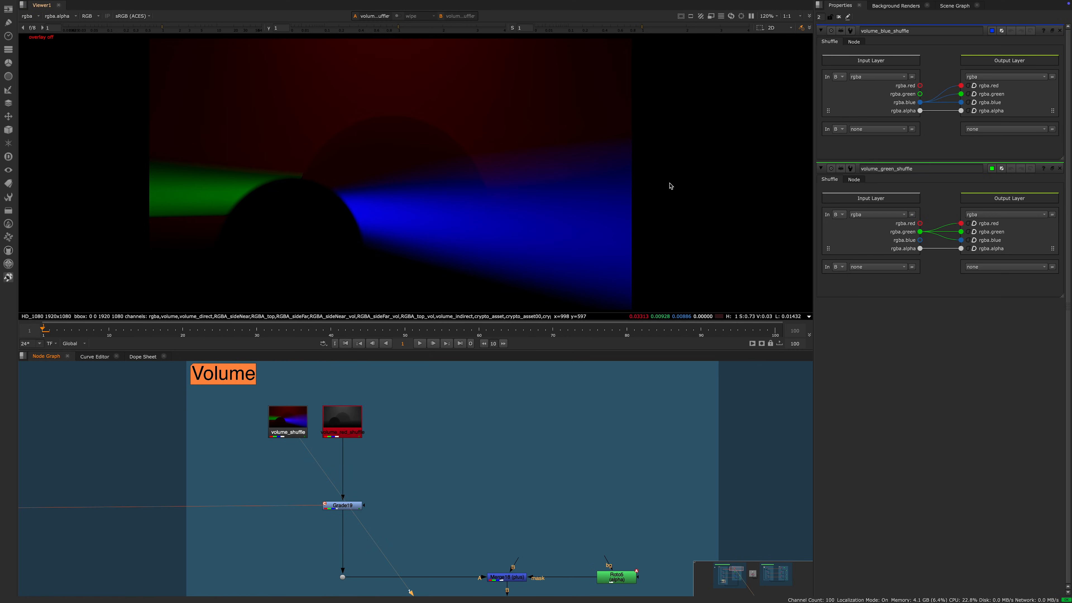
# Step: Open the properties of volume_red_shuffle and compare its output with volume_shuffle in the viewer
pyautogui.scroll(-1, 312, 199)
pyautogui.moveTo(334, 476); pyautogui.dragTo(331, 455, button='middle')
pyautogui.doubleClick(339, 399)
pyautogui.press('1')
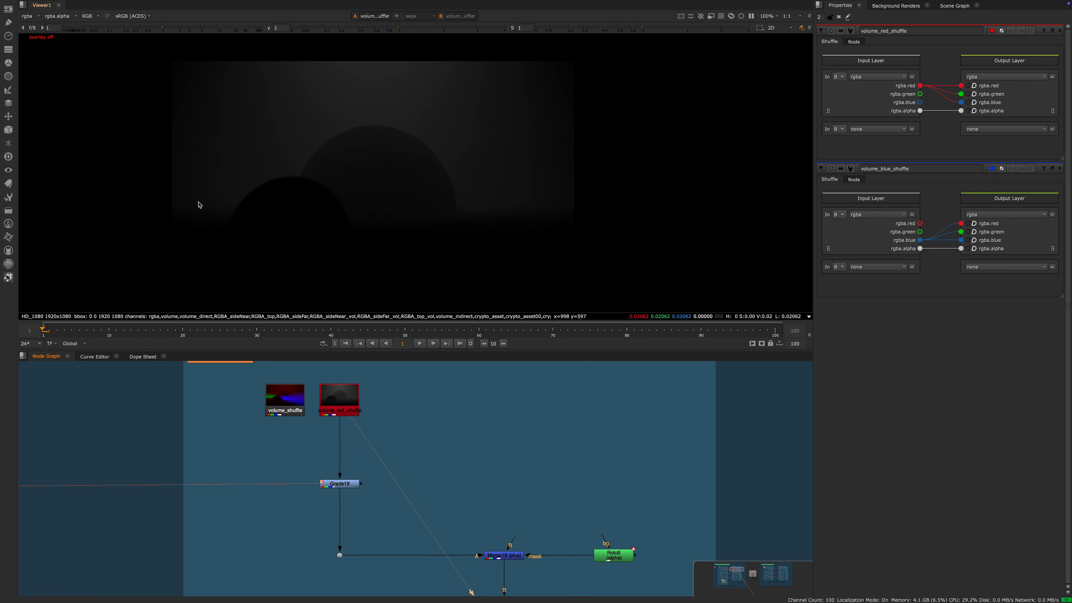
pyautogui.moveTo(393, 450); pyautogui.dragTo(390, 435, button='middle')
pyautogui.click(282, 392)
pyautogui.press('1')
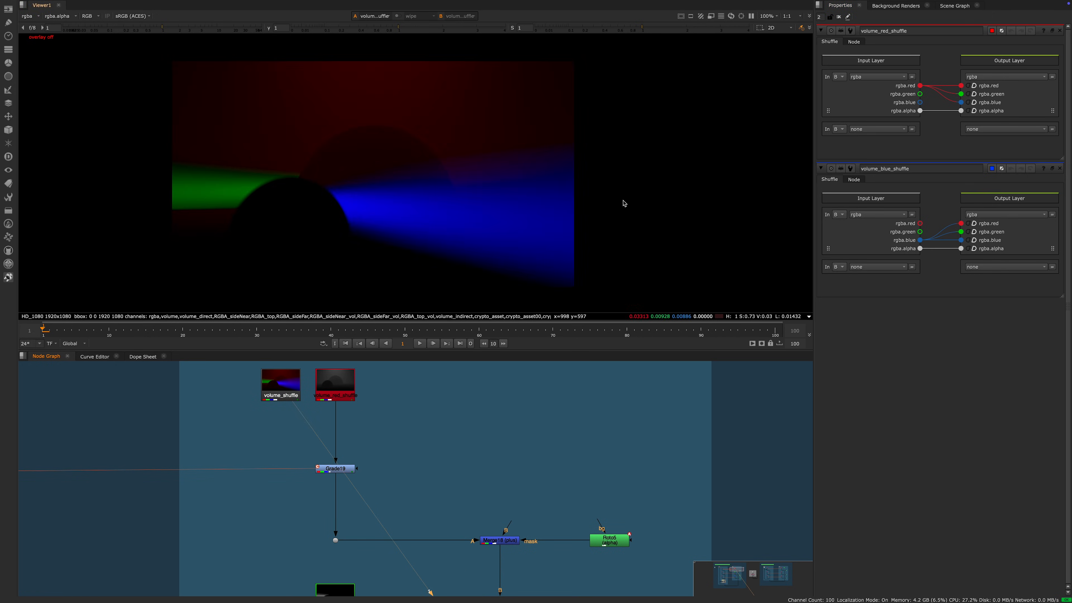
pyautogui.press('2')
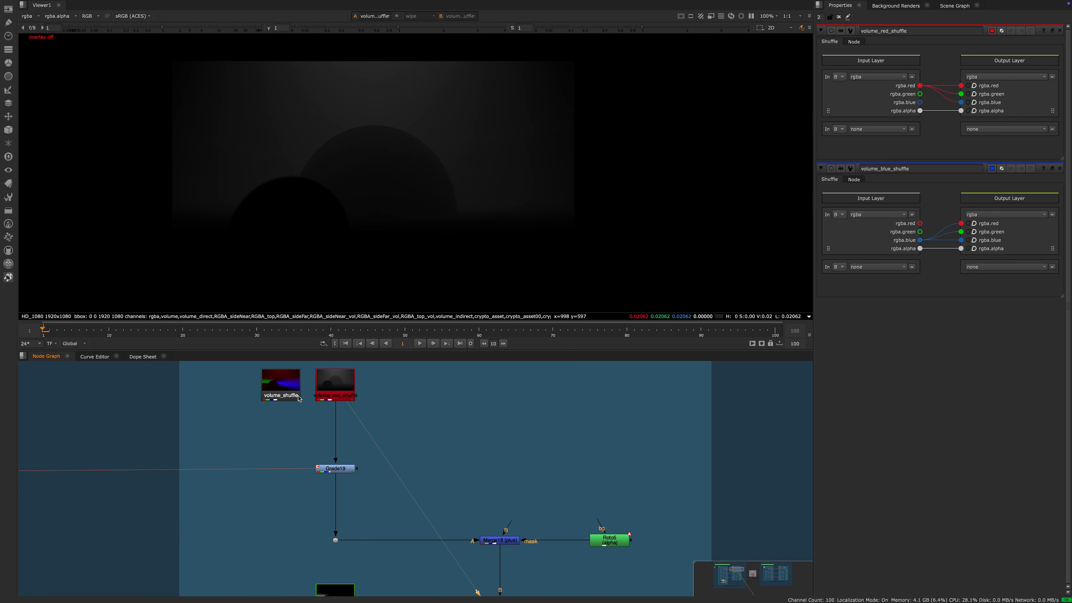
# Step: Open the properties of volume_green_shuffle and compare its output with volume_shuffle in the viewer
pyautogui.moveTo(329, 579); pyautogui.dragTo(298, 466, button='middle')
pyautogui.scroll(-3, 299, 466)
pyautogui.doubleClick(309, 479)
pyautogui.press('1')
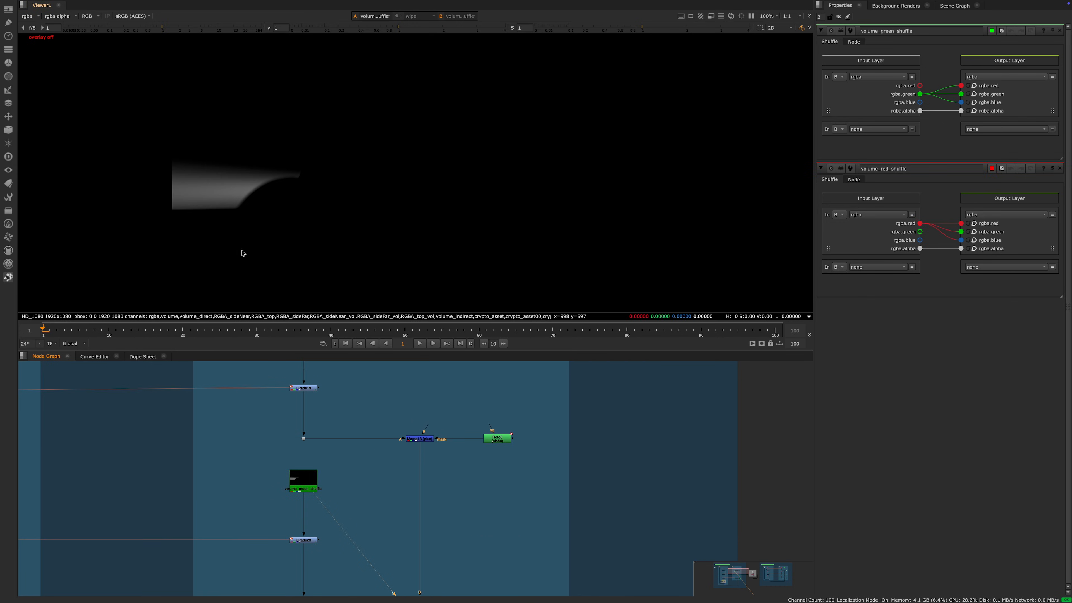
pyautogui.moveTo(313, 417); pyautogui.dragTo(324, 461, button='middle')
pyautogui.click(277, 383)
pyautogui.press('1')
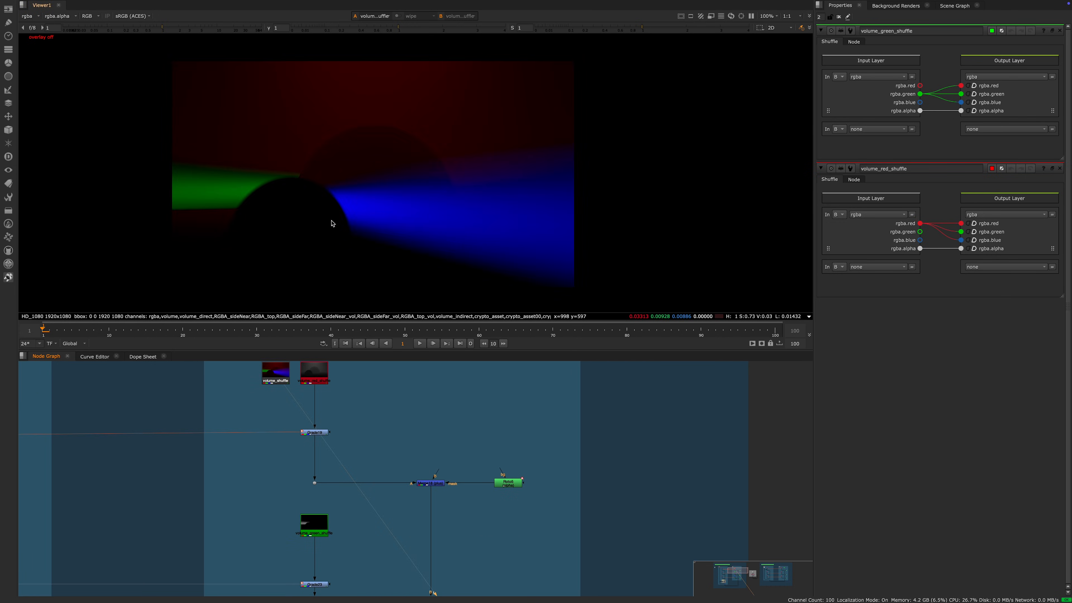
pyautogui.click(316, 531)
pyautogui.press('2')
# Step: Display the volume branch's Grade23 output, followed by the output of volume_blue_shuffle
pyautogui.moveTo(445, 559); pyautogui.dragTo(405, 394, button='middle')
pyautogui.click(277, 419)
pyautogui.press('1')
pyautogui.moveTo(360, 478); pyautogui.dragTo(373, 378, button='middle')
pyautogui.click(289, 419)
pyautogui.press('1')
pyautogui.moveTo(358, 431); pyautogui.dragTo(374, 502, button='middle')
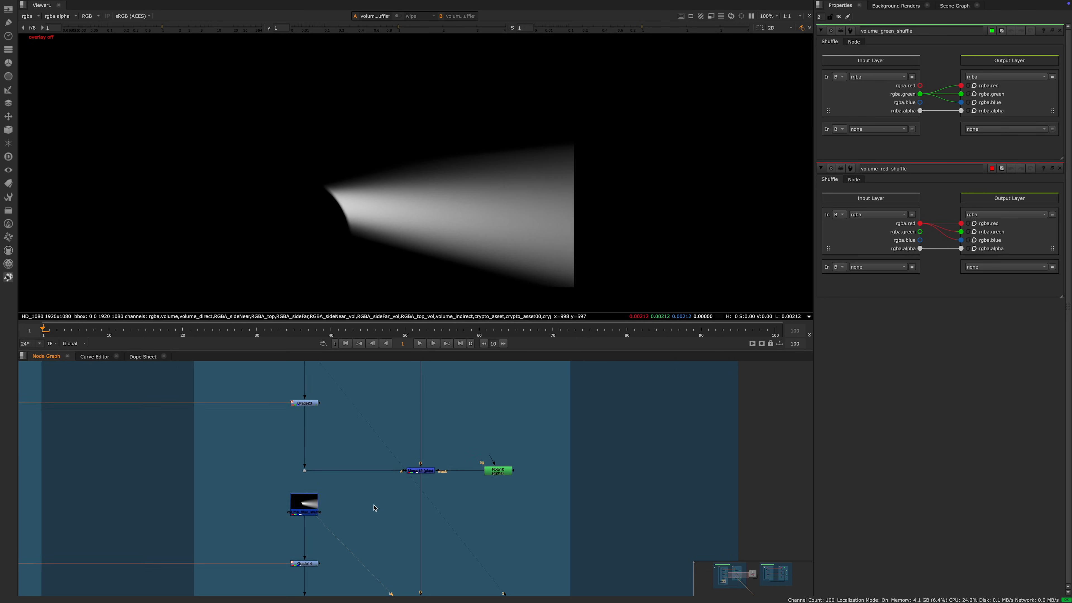
# Step: Open the properties of volume_blue_shuffle and volume_shuffle to check how the blue channel is routed
pyautogui.scroll(-2, 371, 509)
pyautogui.doubleClick(312, 501)
pyautogui.moveTo(318, 441); pyautogui.dragTo(315, 521, button='middle')
pyautogui.scroll(5, 315, 523)
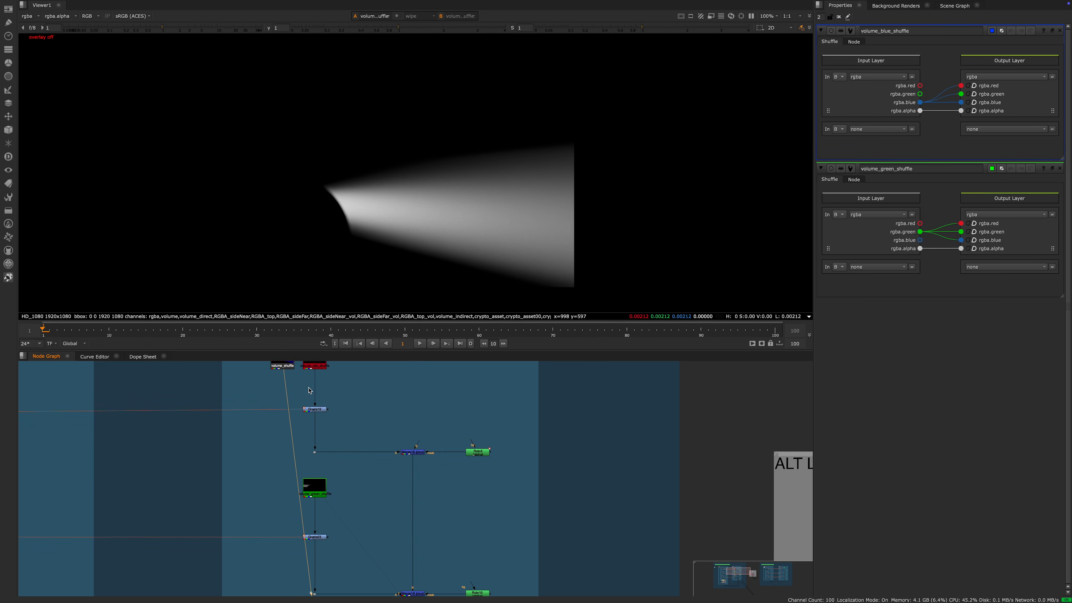
pyautogui.moveTo(319, 394); pyautogui.dragTo(325, 367, button='middle')
pyautogui.doubleClick(303, 391)
# Step: Compare the outputs of volume_shuffle and volume_blue_shuffle in the viewer
pyautogui.moveTo(397, 487)
pyautogui.mouseDown(button='middle')
pyautogui.moveTo(385, 380)
pyautogui.moveTo(368, 422)
pyautogui.mouseUp(button='middle')
pyautogui.press('1')
pyautogui.moveTo(347, 491); pyautogui.dragTo(343, 450, button='middle')
pyautogui.click(315, 445)
pyautogui.press('1')
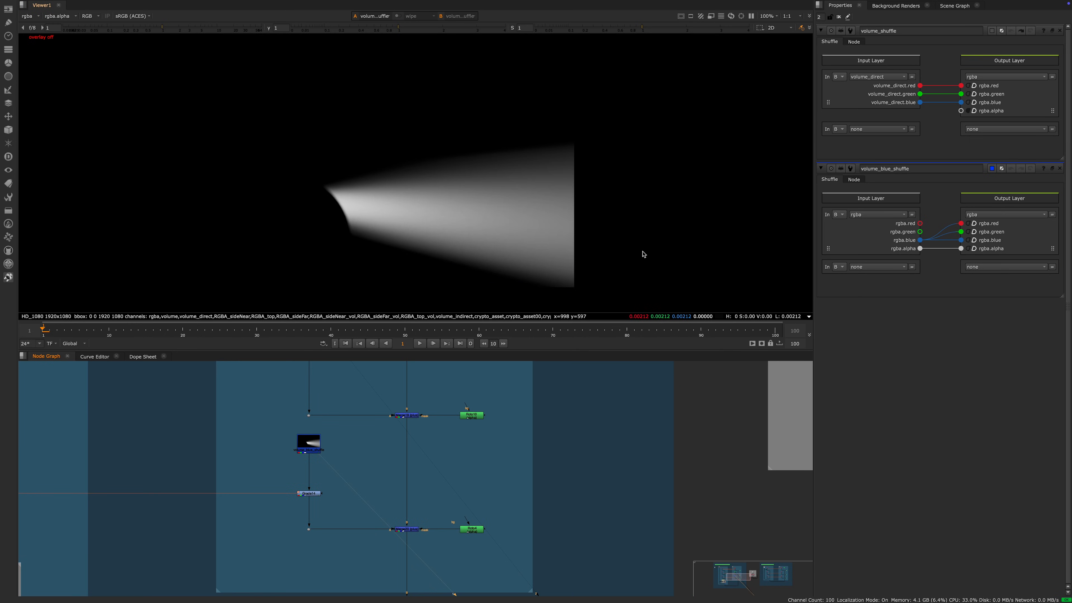
# Step: Display Grade14 in the volume branch and its clone in the beauty branch
pyautogui.moveTo(388, 465); pyautogui.dragTo(370, 418, button='middle')
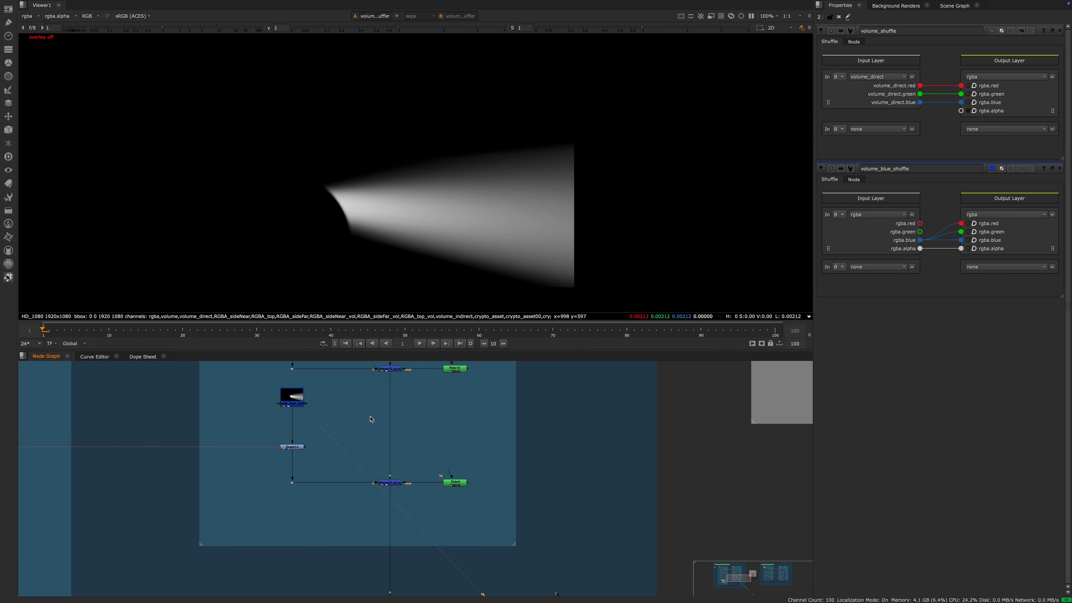
pyautogui.click(294, 449)
pyautogui.press('1')
pyautogui.moveTo(187, 433); pyautogui.dragTo(678, 418, button='middle')
pyautogui.click(368, 432)
pyautogui.press('1')
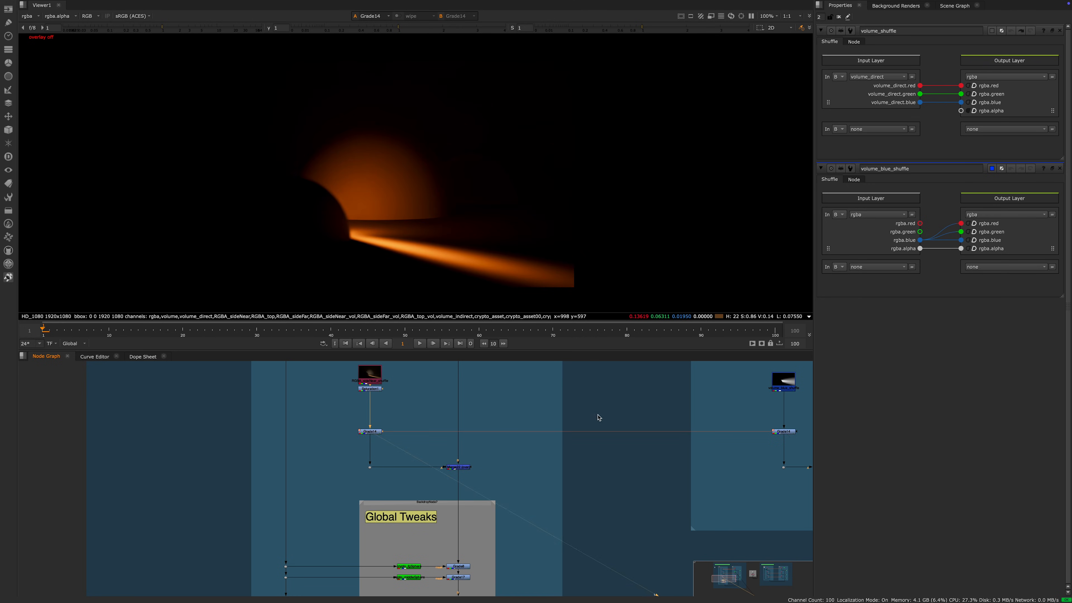
# Step: Display the Saturation1 output that feeds Grade14 in the beauty branch
pyautogui.moveTo(599, 417); pyautogui.dragTo(382, 415, button='middle')
pyautogui.click(162, 388)
pyautogui.press('1')
pyautogui.scroll(4, 163, 390)
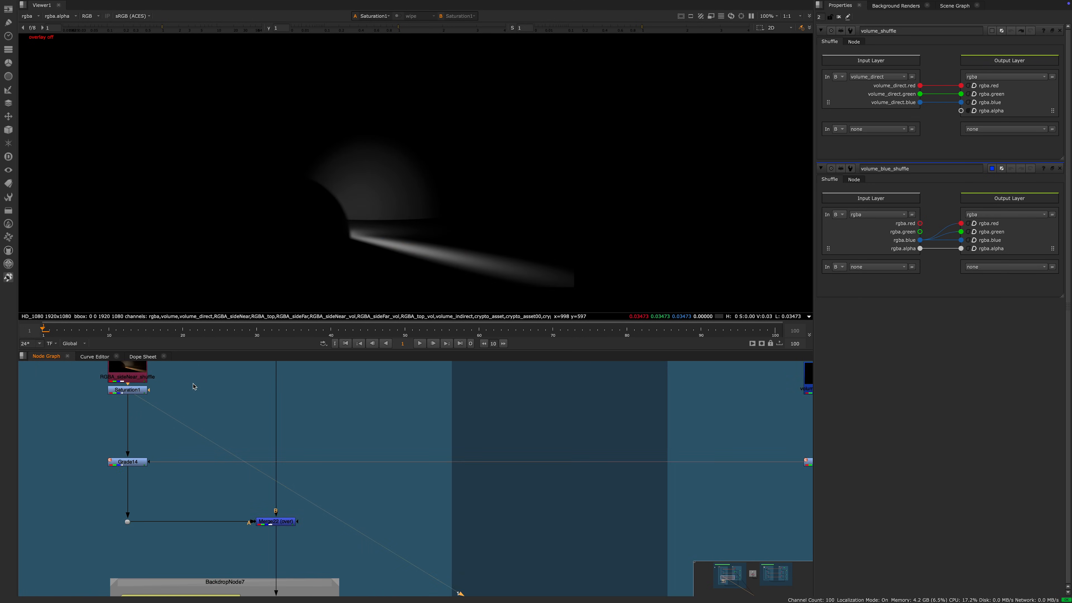
pyautogui.click(124, 453)
pyautogui.press('1')
pyautogui.scroll(-4, 331, 466)
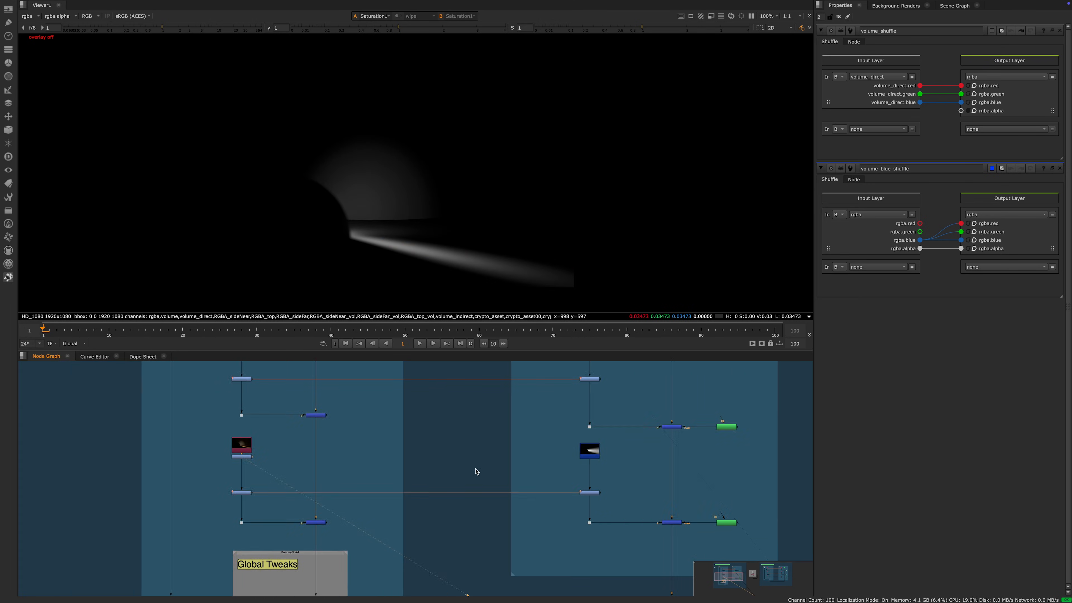
# Step: Compare volume_blue_shuffle, the beauty branch's Grade14 and the volume branch's cloned Grade14 in the viewer
pyautogui.moveTo(476, 471); pyautogui.dragTo(406, 469, button='middle')
pyautogui.click(519, 452)
pyautogui.press('1')
pyautogui.moveTo(142, 477); pyautogui.dragTo(205, 497)
pyautogui.press('1')
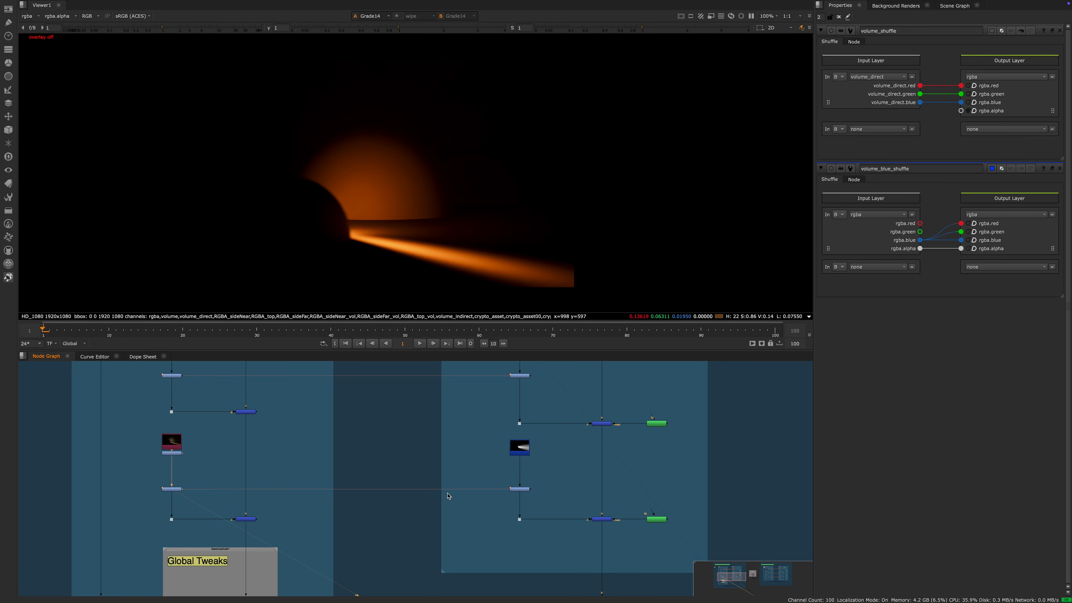
pyautogui.moveTo(499, 471); pyautogui.dragTo(330, 438, button='middle')
pyautogui.moveTo(327, 433); pyautogui.dragTo(420, 470)
pyautogui.press('1')
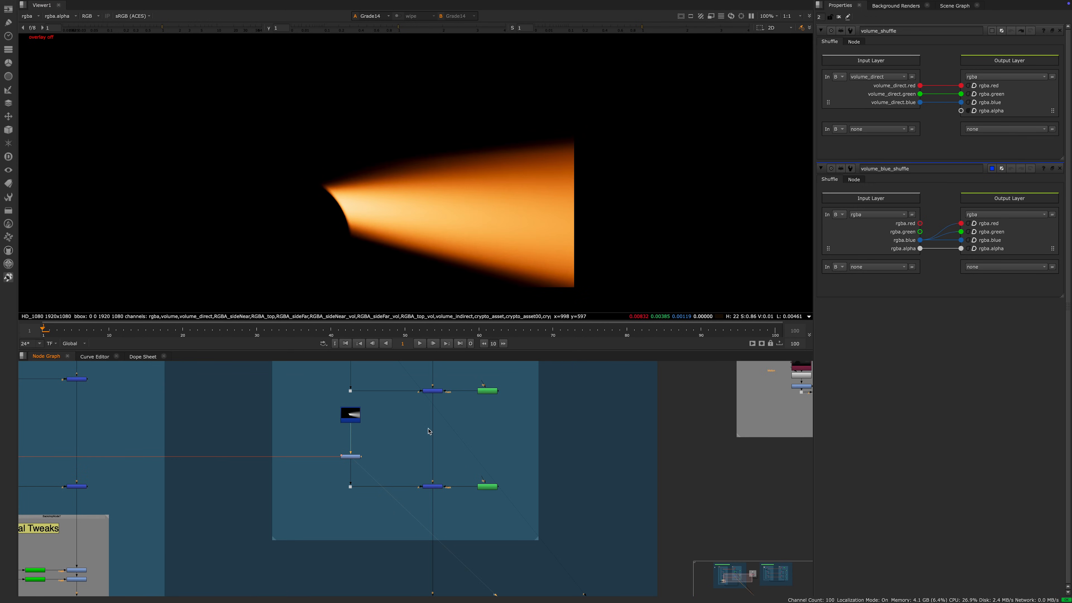
# Step: Open the properties of the volume branch's Grade14 and display the full comp at Merge21
pyautogui.moveTo(429, 431); pyautogui.dragTo(480, 409, button='middle')
pyautogui.doubleClick(419, 433)
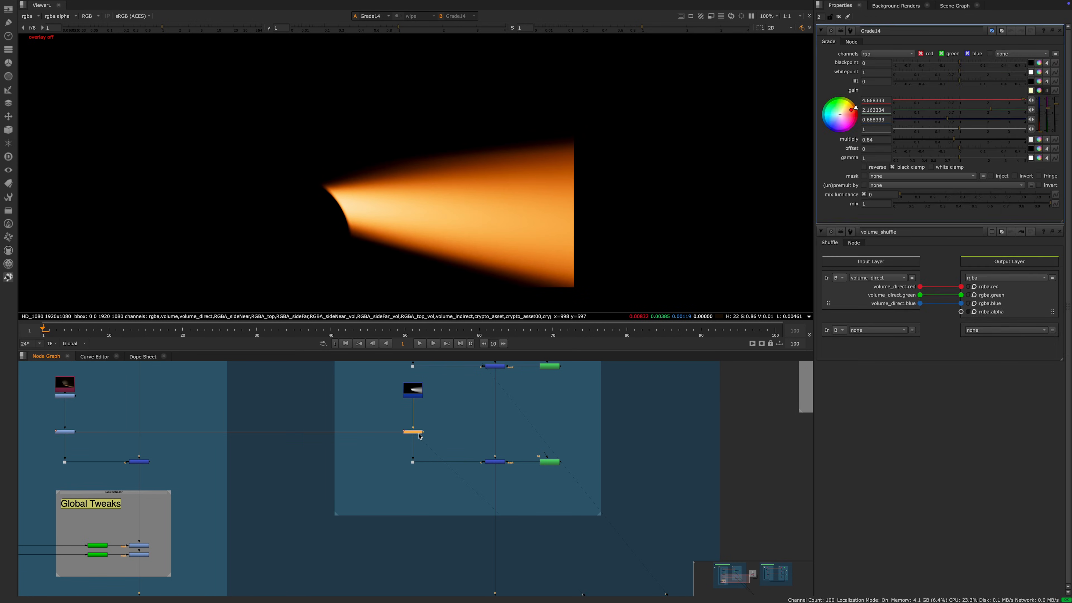
pyautogui.moveTo(459, 593); pyautogui.dragTo(435, 472, button='middle')
pyautogui.moveTo(498, 522); pyautogui.dragTo(402, 563)
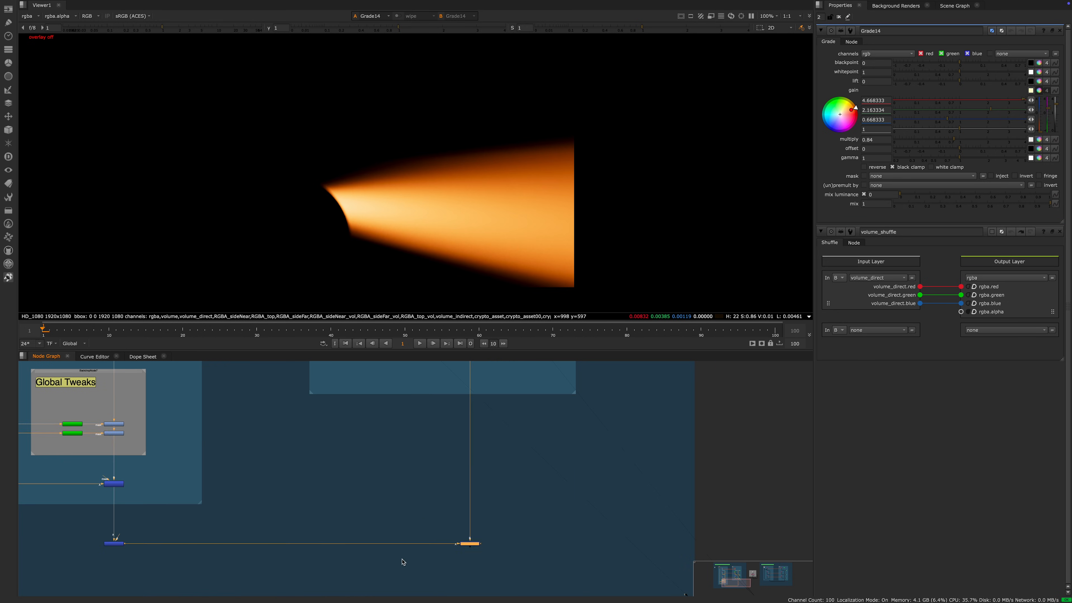
pyautogui.press('1')
# Step: Try a different gain color on the cloned Grade14 while viewing the full comp and undo the change
pyautogui.moveTo(373, 406); pyautogui.dragTo(392, 546, button='middle')
pyautogui.click(415, 452)
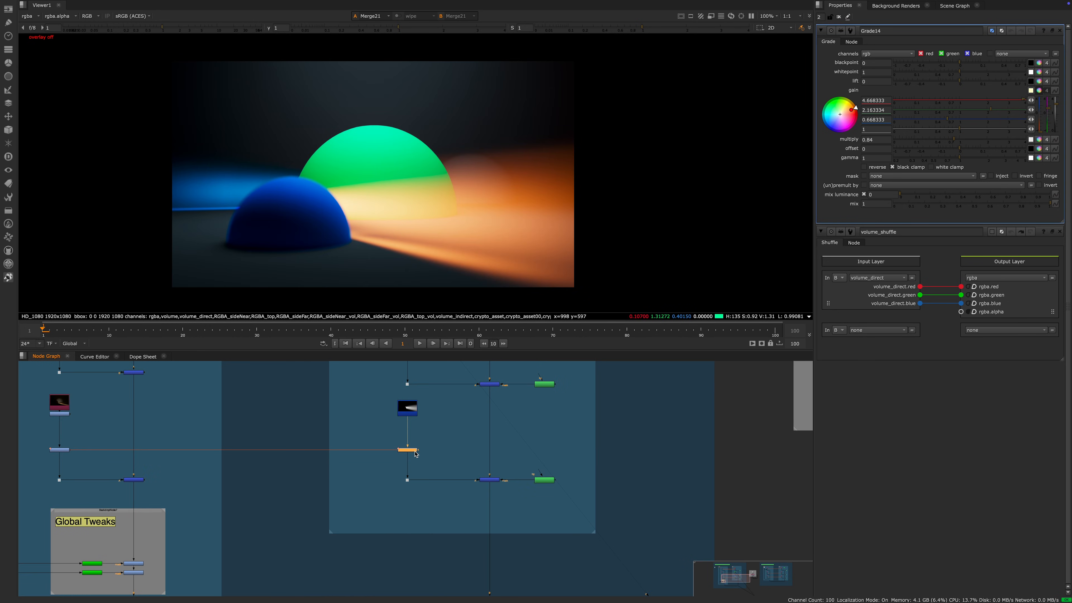
pyautogui.moveTo(1040, 131); pyautogui.dragTo(1048, 68)
pyautogui.hotkey('ctrl', 'z')
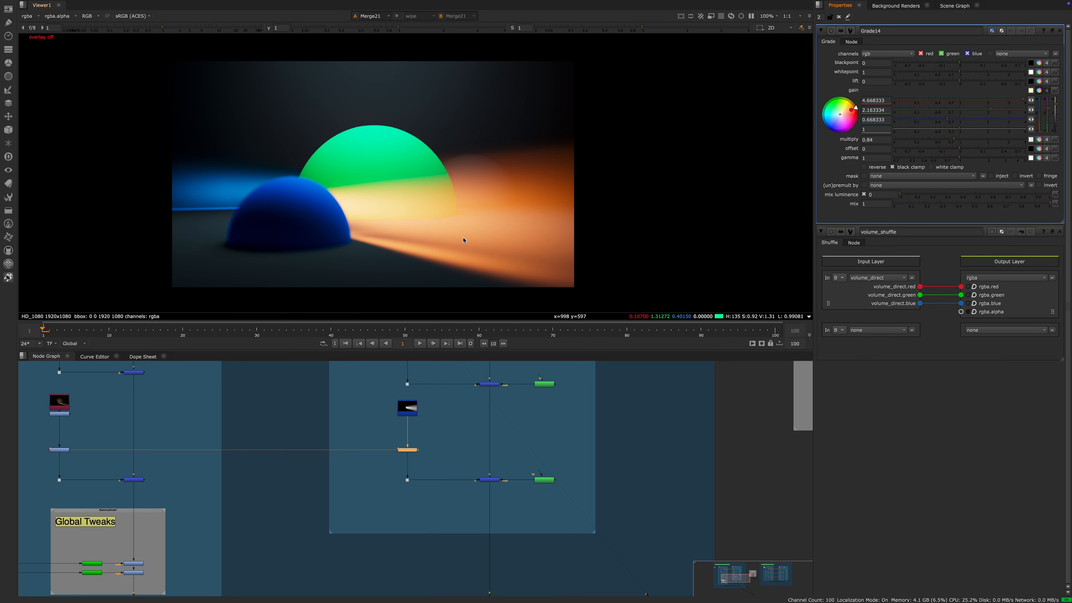
# Step: Display the outputs of Merge20 and Merge19 to compare the volume with and without the orange light
pyautogui.moveTo(462, 472); pyautogui.dragTo(396, 466, button='middle')
pyautogui.moveTo(379, 448); pyautogui.dragTo(447, 491)
pyautogui.press('1')
pyautogui.moveTo(442, 460)
pyautogui.mouseDown(button='middle')
pyautogui.moveTo(407, 498)
pyautogui.moveTo(419, 473)
pyautogui.moveTo(402, 534)
pyautogui.mouseUp(button='middle')
pyautogui.scroll(5, 404, 452)
pyautogui.scroll(-4, 413, 469)
pyautogui.moveTo(353, 457); pyautogui.dragTo(399, 492)
pyautogui.press('1')
pyautogui.moveTo(415, 535); pyautogui.dragTo(401, 461, button='middle')
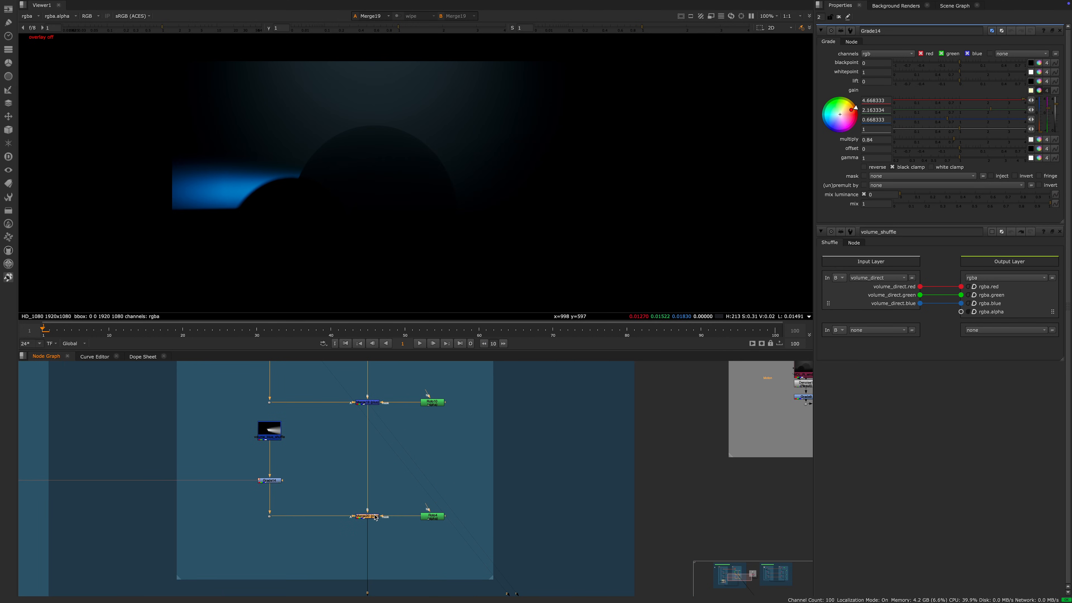
# Step: Open the properties of Merge20 and display its output
pyautogui.doubleClick(374, 518)
pyautogui.press('1')
pyautogui.scroll(4, 385, 399)
# Step: Display Merge19, disconnect its roto mask to see the unmasked merge, and undo the disconnection
pyautogui.click(354, 406)
pyautogui.press('1')
pyautogui.moveTo(383, 407); pyautogui.dragTo(365, 449, button='middle')
pyautogui.moveTo(365, 449); pyautogui.dragTo(392, 481)
pyautogui.hotkey('ctrl', 'z')
# Step: Display Merge20, disconnect the Roto4 mask to see the unmasked orange beam, and undo the disconnection
pyautogui.moveTo(345, 558); pyautogui.dragTo(357, 395, button='middle')
pyautogui.click(340, 513)
pyautogui.press('1')
pyautogui.moveTo(366, 494); pyautogui.dragTo(443, 536)
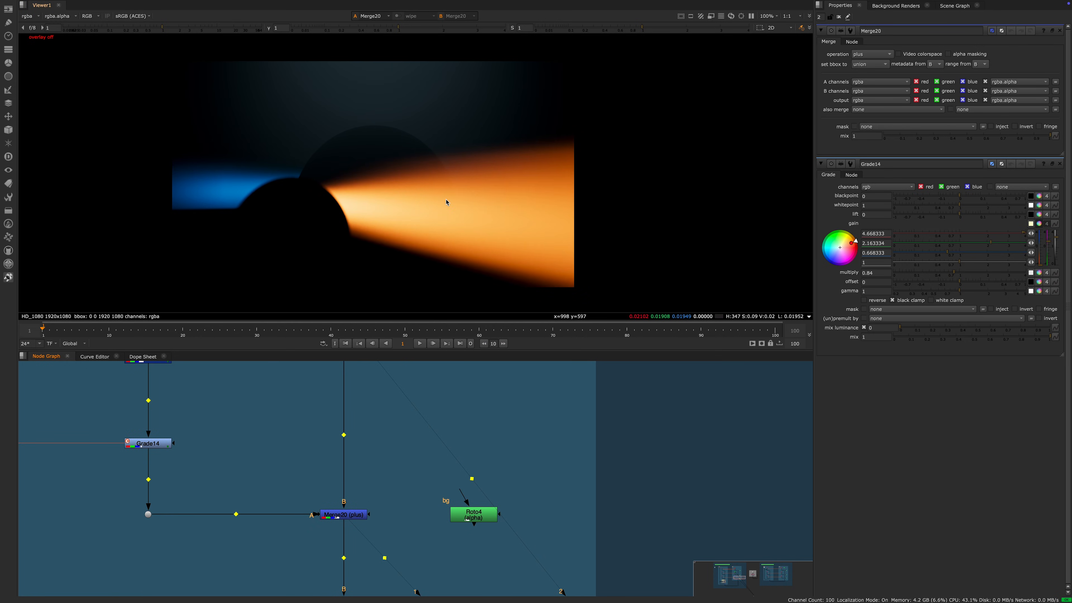
pyautogui.hotkey('ctrl', 'z')
pyautogui.scroll(-2, 413, 521)
pyautogui.moveTo(363, 525); pyautogui.dragTo(359, 465, button='middle')
pyautogui.click(356, 456)
pyautogui.click(376, 495)
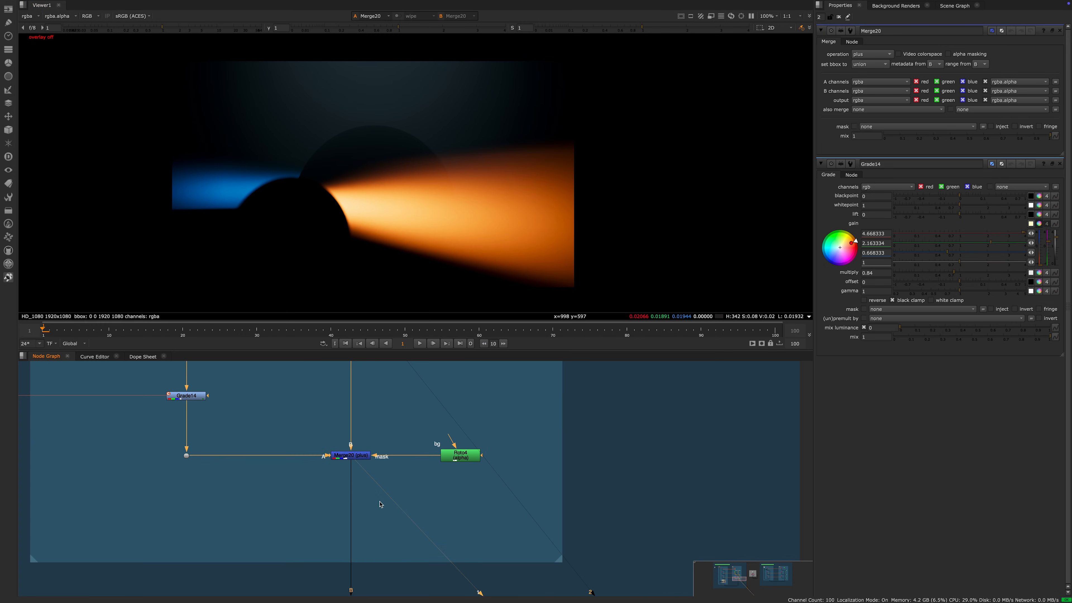
# Step: Display the output of Merge21, which combines the beauty and volume groups
pyautogui.scroll(-3, 376, 495)
pyautogui.moveTo(382, 507); pyautogui.dragTo(380, 450, button='middle')
pyautogui.moveTo(382, 547); pyautogui.dragTo(381, 448, button='middle')
pyautogui.moveTo(393, 478); pyautogui.dragTo(273, 572)
pyautogui.press('1')
pyautogui.click(406, 406)
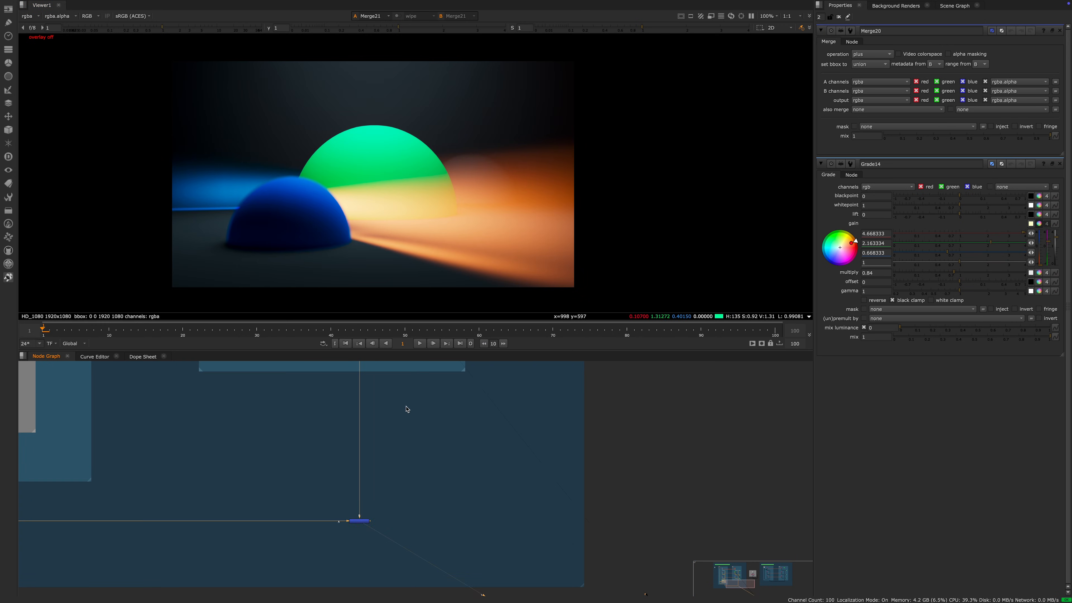
pyautogui.scroll(-5, 407, 410)
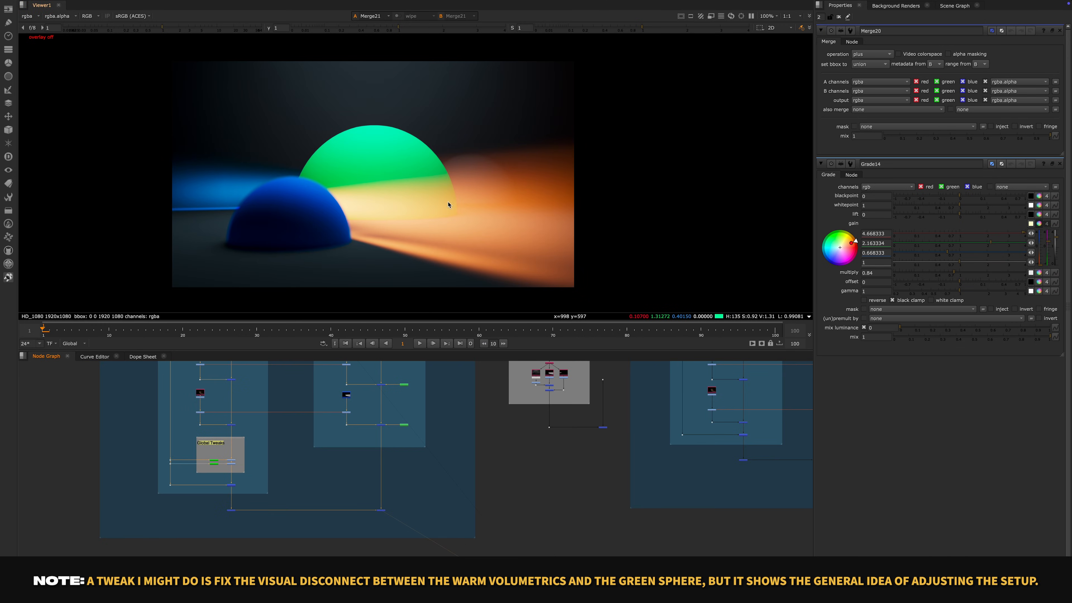
pyautogui.scroll(-2, 474, 197)
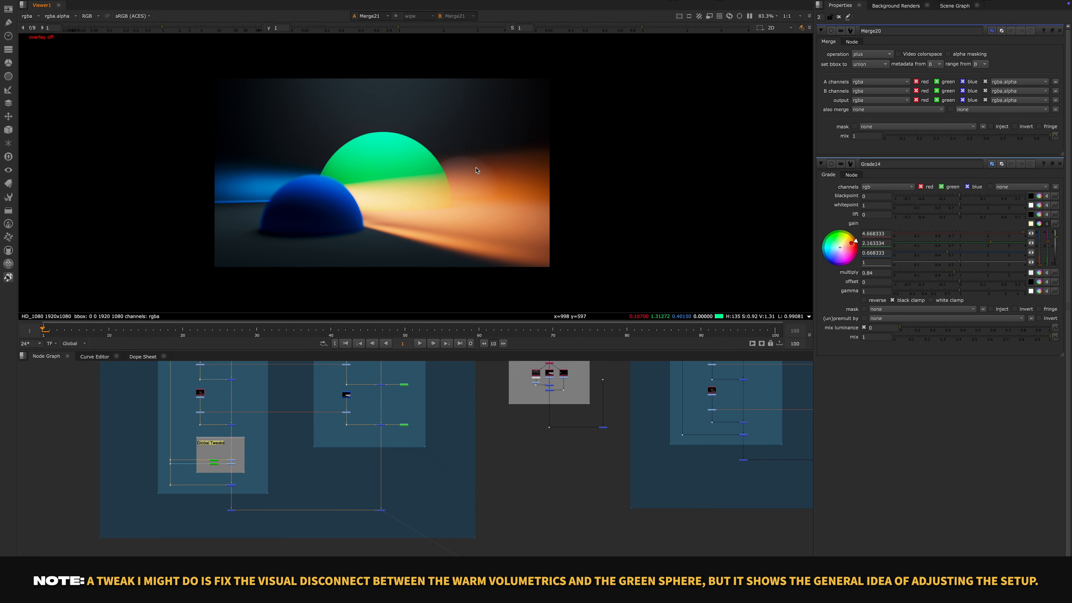
# Step: Toggle the two Global Tweaks grades off and on to compare their effect on the comp
pyautogui.scroll(3, 233, 442)
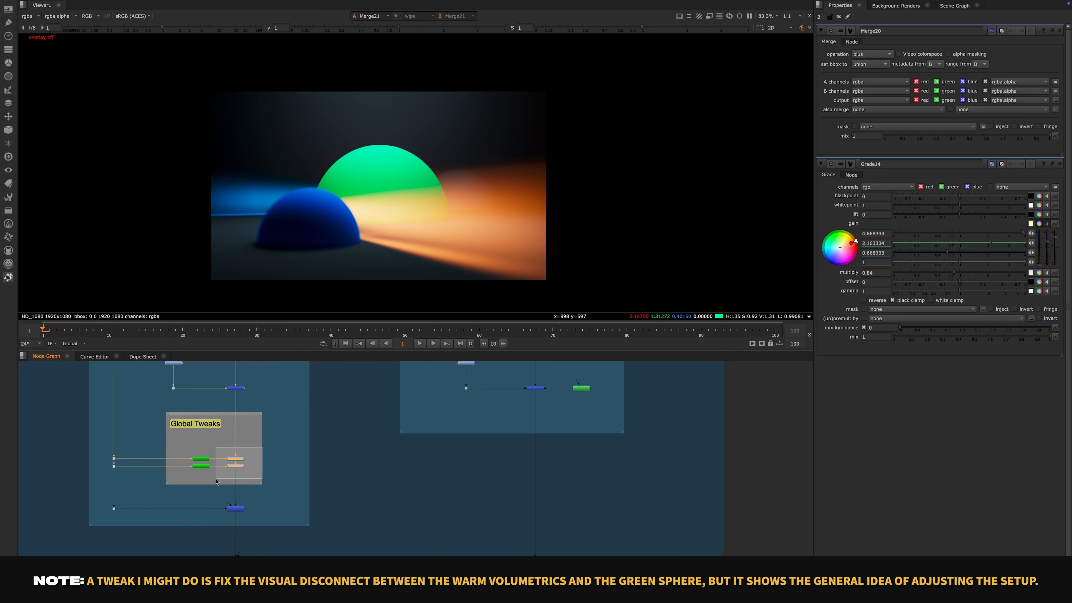
pyautogui.press('d')
pyautogui.scroll(2, 260, 442)
pyautogui.press('d')
pyautogui.press('d')
pyautogui.press('d')
pyautogui.press('d')
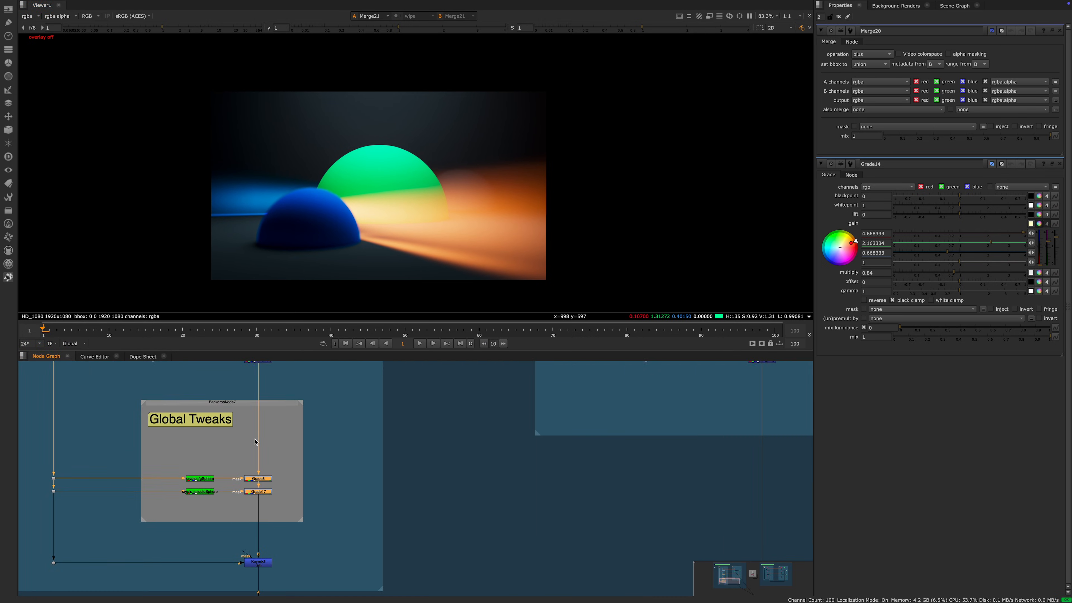
pyautogui.press('d')
pyautogui.press('d')
pyautogui.press('d')
# Step: Examine the ALT LAYOUT node tree and its position between the two larger comp groups
pyautogui.scroll(-5, 480, 459)
pyautogui.moveTo(478, 458); pyautogui.dragTo(281, 464, button='middle')
pyautogui.scroll(-4, 280, 485)
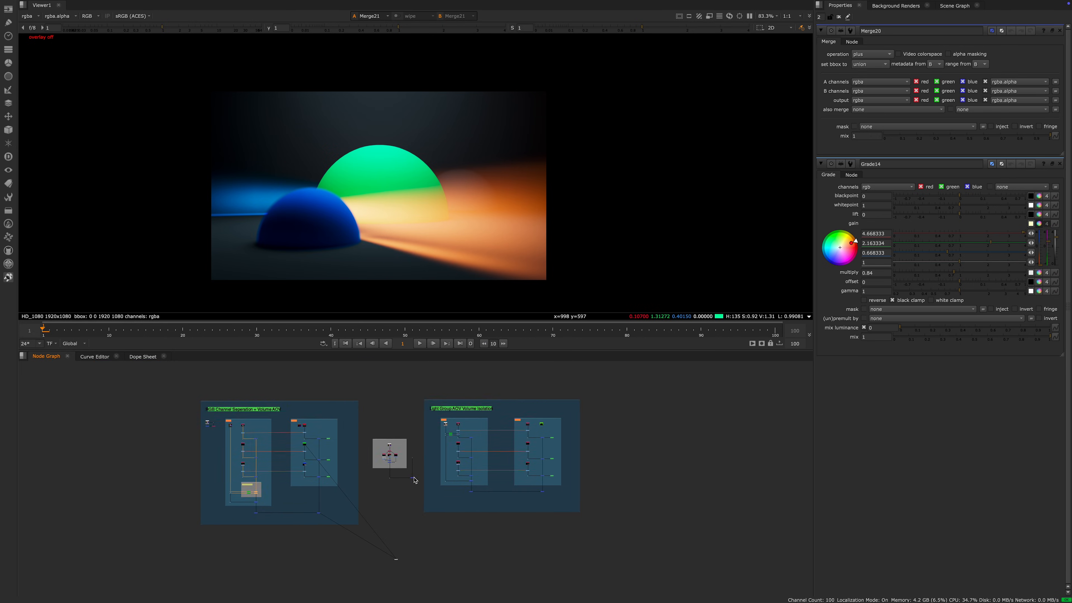
pyautogui.scroll(4, 414, 469)
pyautogui.scroll(4, 380, 462)
pyautogui.scroll(-1, 384, 454)
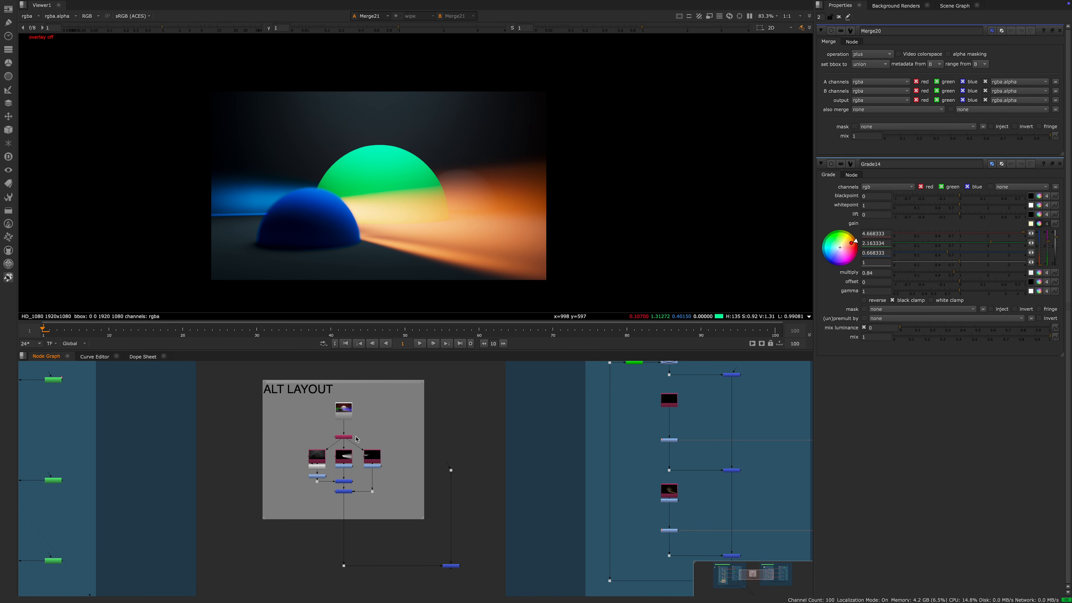
pyautogui.scroll(-4, 364, 458)
pyautogui.moveTo(324, 456); pyautogui.dragTo(254, 440, button='middle')
pyautogui.scroll(5, 230, 455)
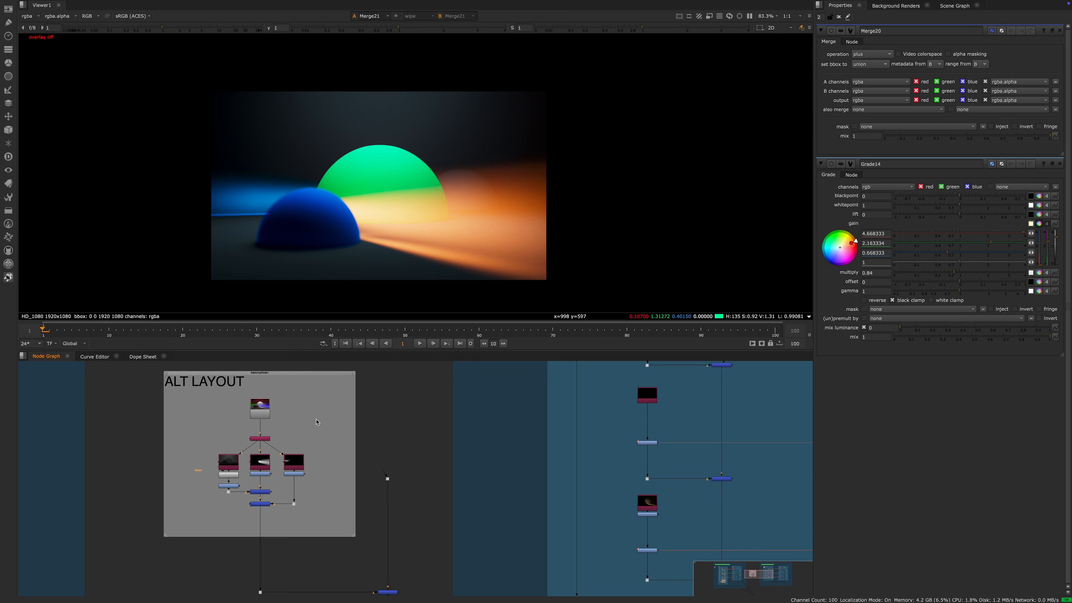
pyautogui.moveTo(316, 419); pyautogui.dragTo(307, 395, button='middle')
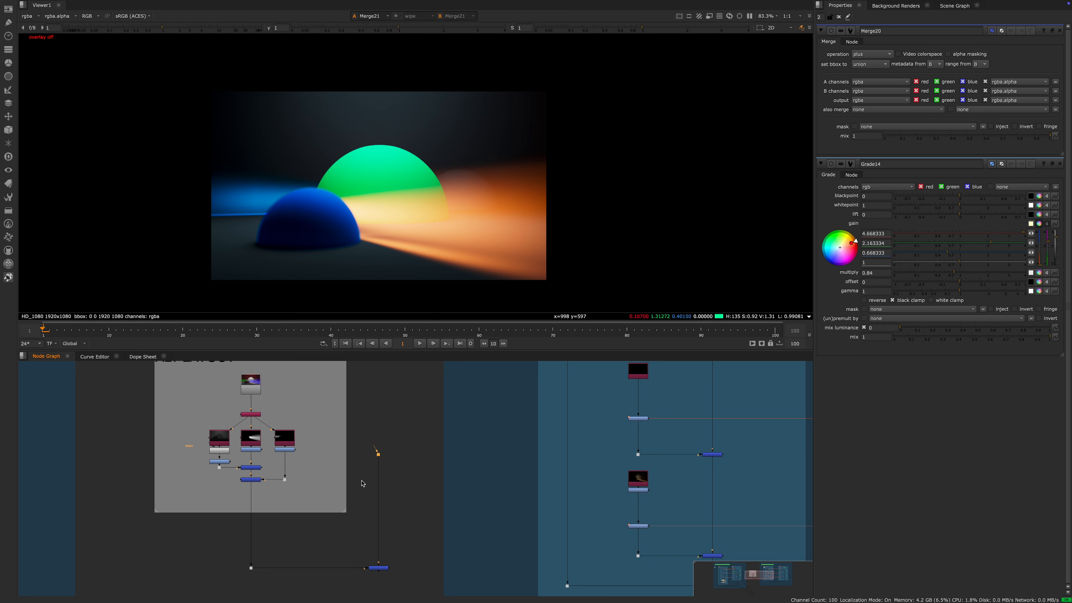
pyautogui.scroll(1, 367, 481)
pyautogui.moveTo(368, 481); pyautogui.dragTo(327, 461, button='middle')
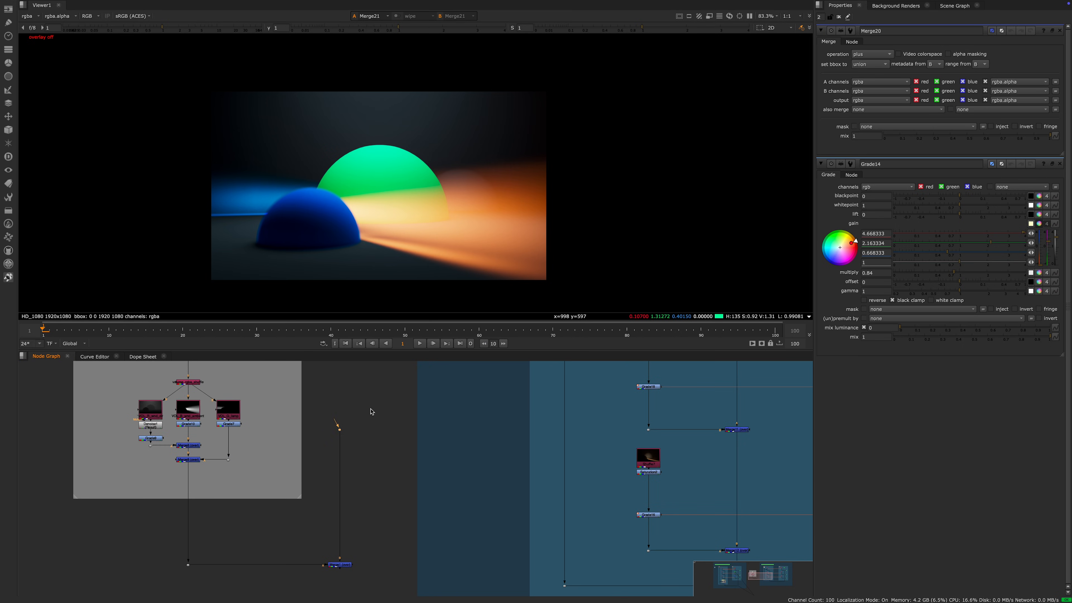
pyautogui.moveTo(295, 514); pyautogui.dragTo(289, 530, button='middle')
pyautogui.moveTo(233, 557); pyautogui.dragTo(213, 543, button='middle')
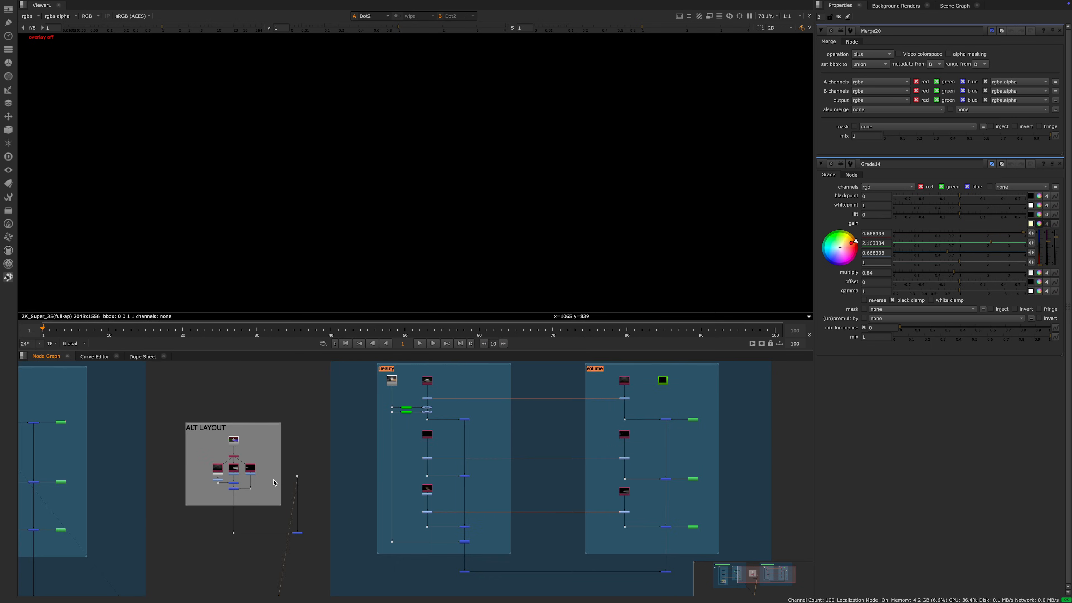
pyautogui.moveTo(244, 500); pyautogui.dragTo(334, 463, button='middle')
pyautogui.scroll(-5, 270, 481)
pyautogui.moveTo(237, 487); pyautogui.dragTo(280, 469, button='middle')
pyautogui.scroll(2, 98, 468)
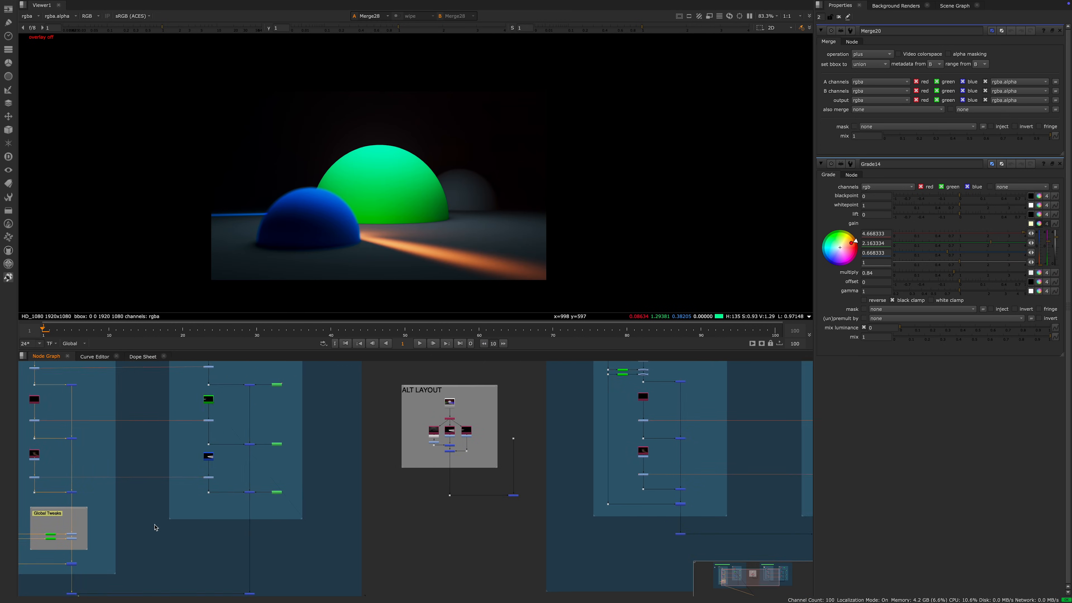
# Step: Display Dot2, the dot feeding the merge beside the ALT LAYOUT tree
pyautogui.moveTo(410, 421); pyautogui.dragTo(353, 456, button='middle')
pyautogui.scroll(4, 325, 507)
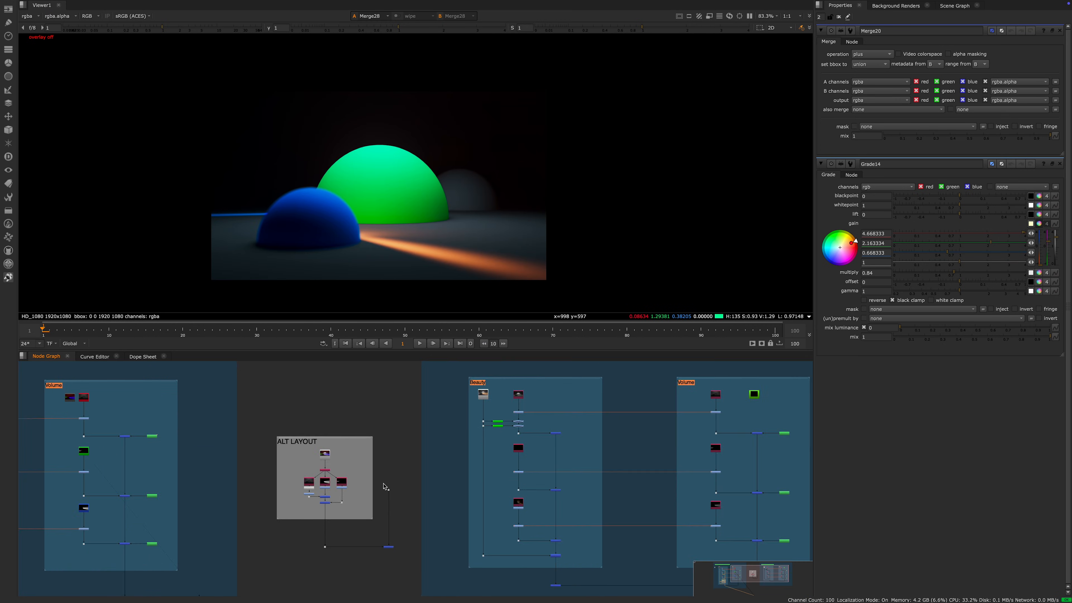
pyautogui.scroll(3, 396, 485)
pyautogui.moveTo(392, 406); pyautogui.dragTo(388, 475, button='middle')
pyautogui.moveTo(406, 564); pyautogui.dragTo(389, 484, button='middle')
pyautogui.moveTo(389, 522); pyautogui.dragTo(348, 585)
pyautogui.moveTo(394, 462); pyautogui.dragTo(334, 501)
pyautogui.press('1')
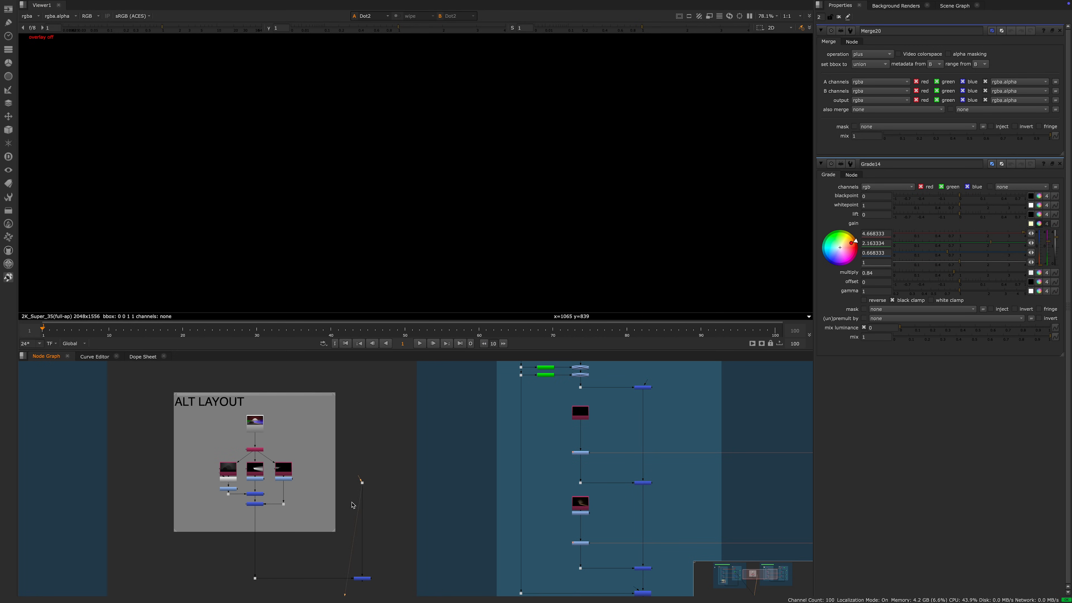
# Step: Display the output of Merge1, which takes in the ALT LAYOUT volume branch
pyautogui.moveTo(354, 506); pyautogui.dragTo(362, 447, button='middle')
pyautogui.moveTo(272, 509); pyautogui.dragTo(328, 457, button='middle')
pyautogui.scroll(-4, 327, 457)
pyautogui.moveTo(269, 477); pyautogui.dragTo(325, 450, button='middle')
pyautogui.moveTo(422, 406); pyautogui.dragTo(360, 466, button='middle')
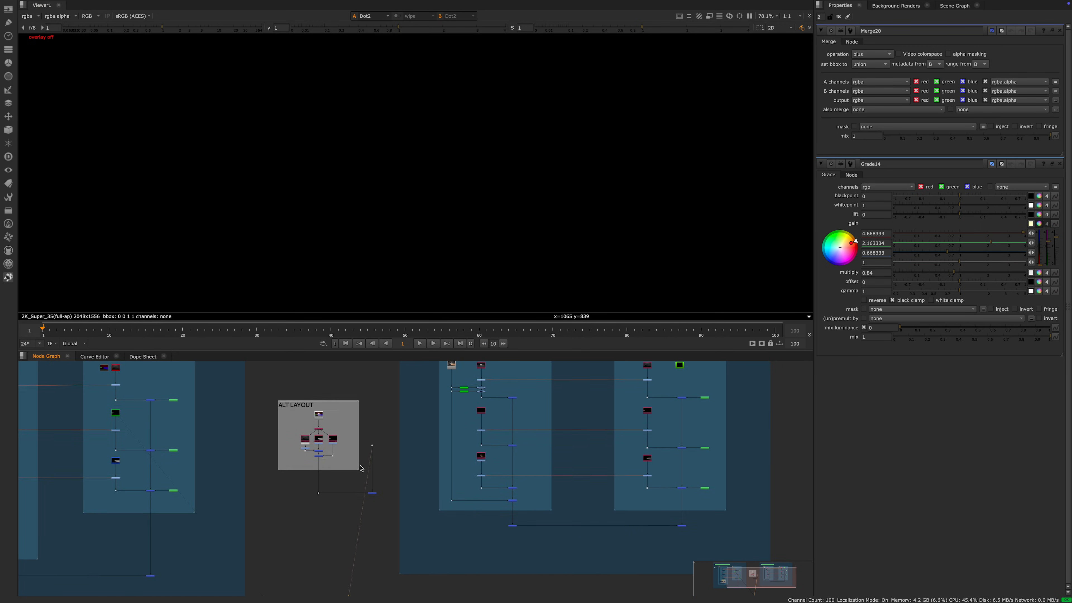
pyautogui.scroll(4, 360, 481)
pyautogui.moveTo(429, 477); pyautogui.dragTo(354, 542)
pyautogui.press('1')
# Step: Display the Read3 render at the head of the ALT LAYOUT tree and open its properties
pyautogui.moveTo(314, 489); pyautogui.dragTo(312, 547, button='middle')
pyautogui.scroll(4, 315, 487)
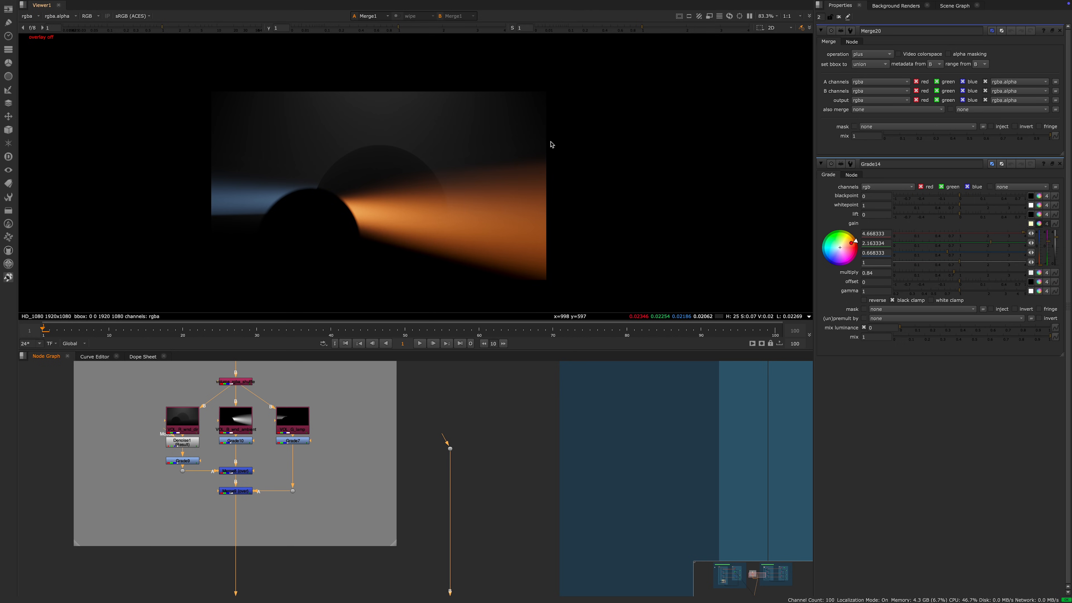
pyautogui.moveTo(239, 408); pyautogui.dragTo(255, 486, button='middle')
pyautogui.click(253, 406)
pyautogui.press('1')
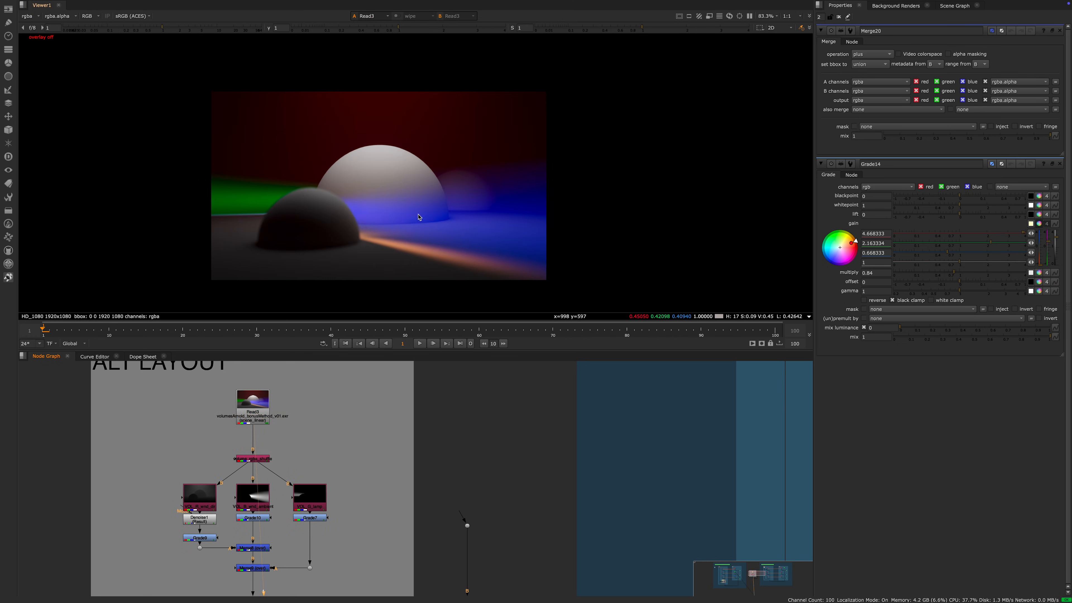
pyautogui.moveTo(269, 462); pyautogui.dragTo(274, 445, button='middle')
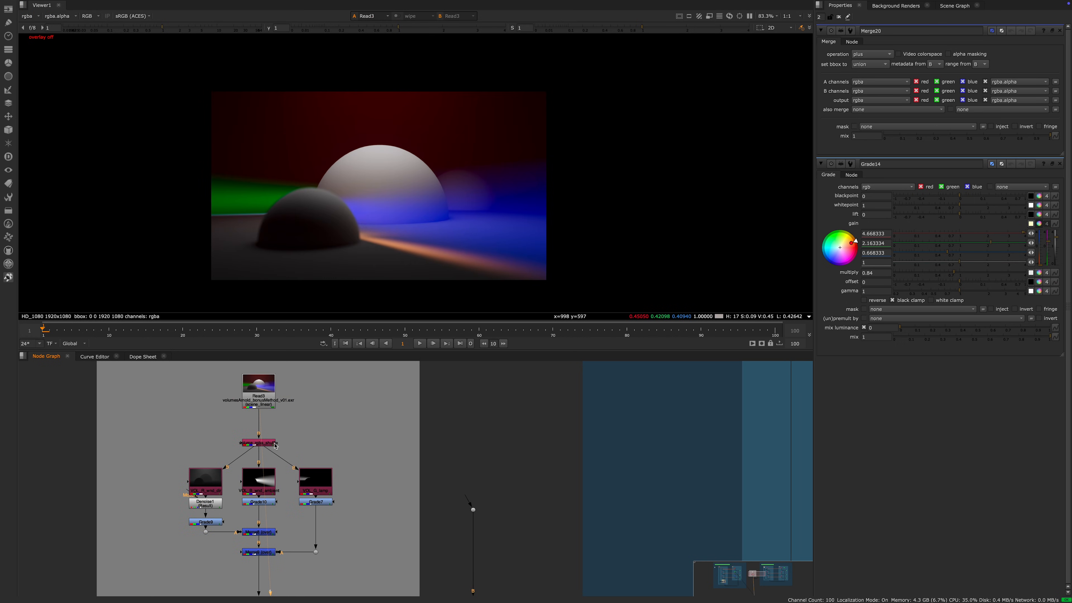
pyautogui.doubleClick(258, 396)
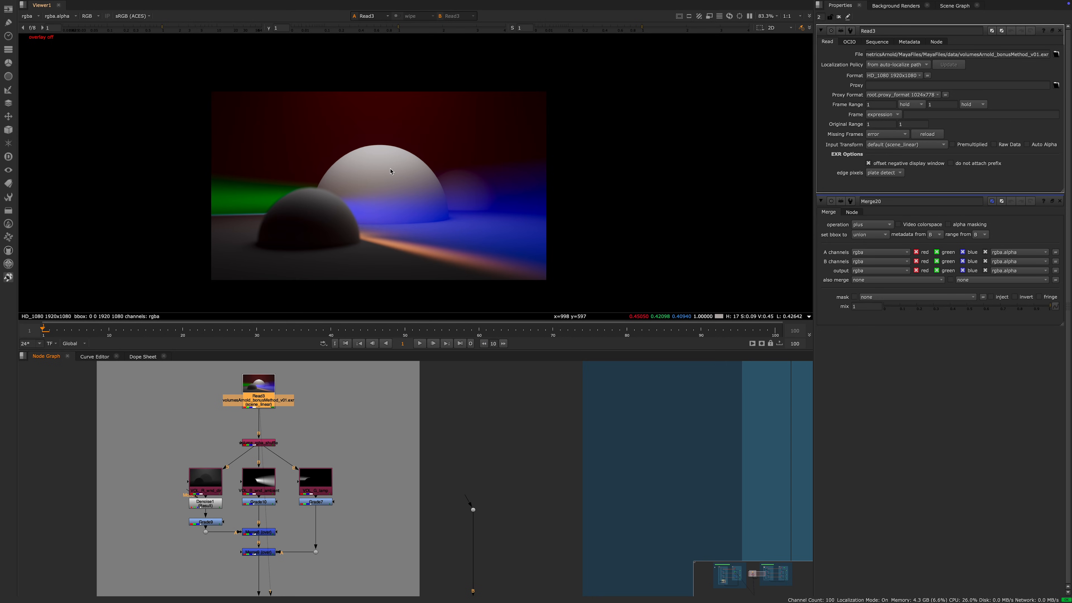
# Step: Open the volume_rgba_shuffle properties and display the volume_direct layer it shuffles into rgba
pyautogui.doubleClick(258, 443)
pyautogui.press('1')
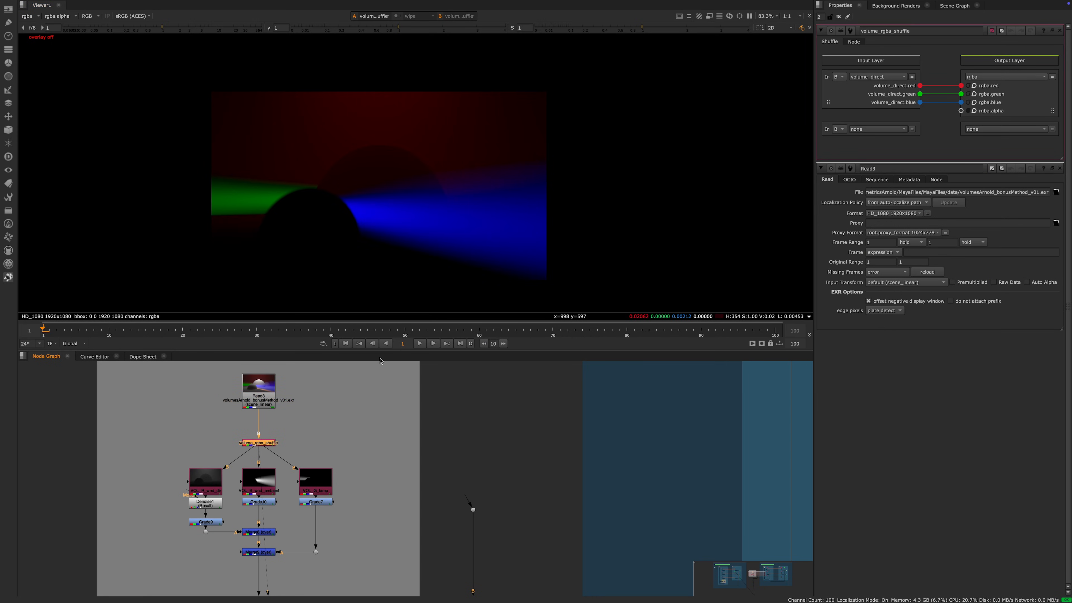
pyautogui.moveTo(402, 169); pyautogui.dragTo(400, 158, button='middle')
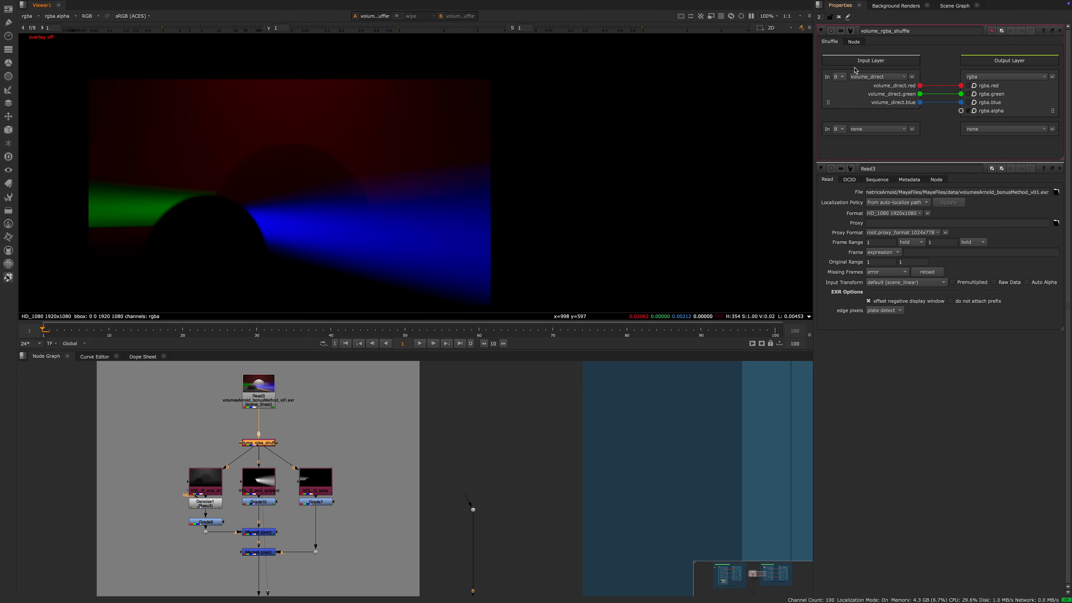
pyautogui.scroll(1, 318, 198)
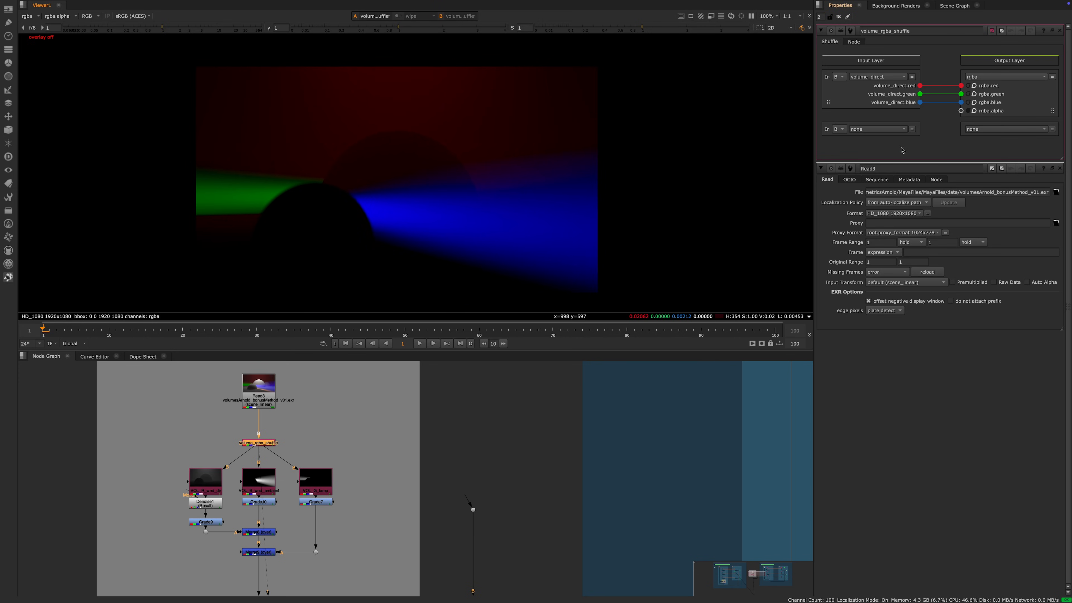
pyautogui.moveTo(493, 371); pyautogui.dragTo(555, 341, button='middle')
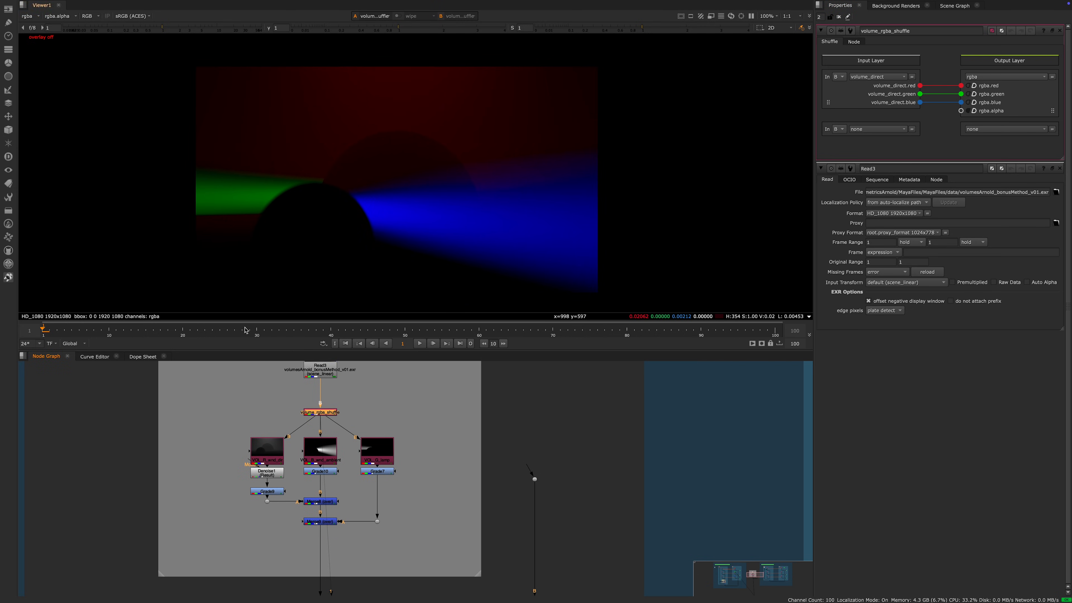
# Step: Open the three VOL shuffle nodes in turn, then display volume_rgba_shuffle again
pyautogui.click(270, 454)
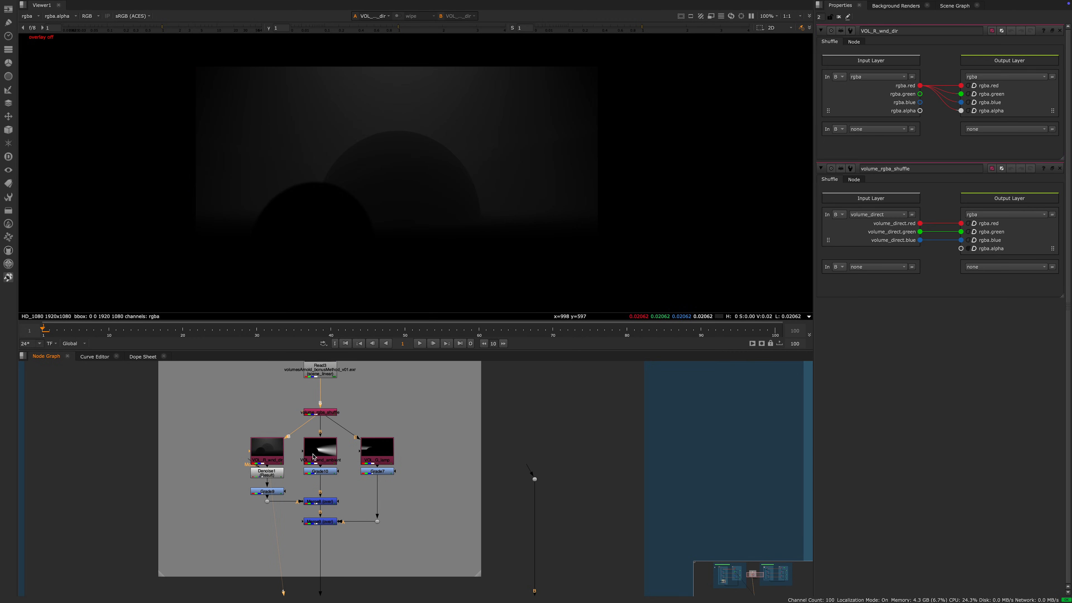
pyautogui.doubleClick(319, 457)
pyautogui.doubleClick(376, 458)
pyautogui.doubleClick(323, 413)
pyautogui.press('1')
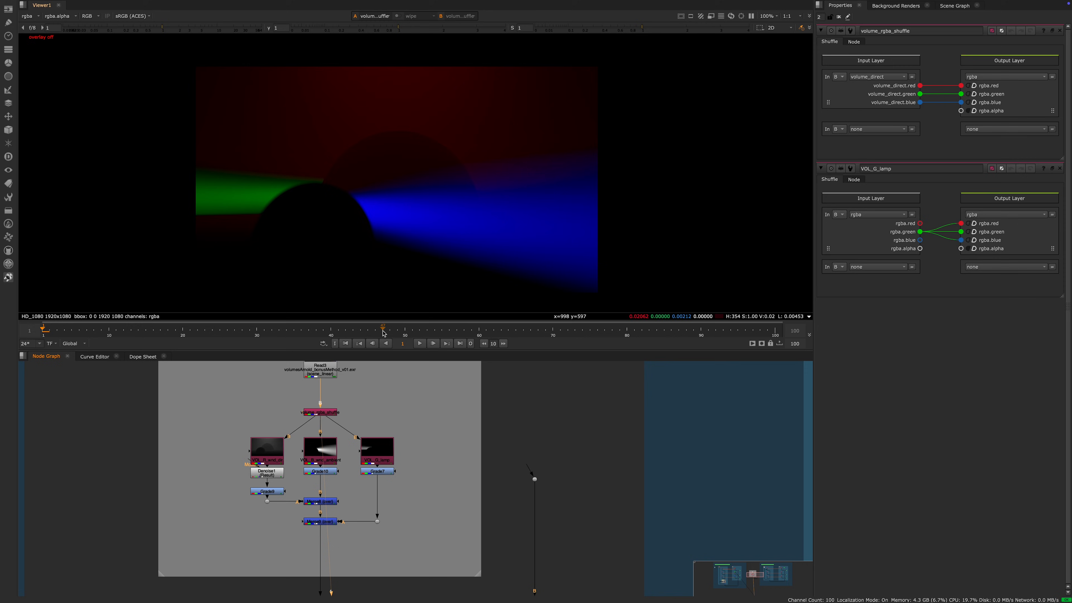
# Step: Open and display VOL_R_wnd_dir and VOL_B_wnd_ambient to check their isolated red and blue channels
pyautogui.moveTo(403, 153); pyautogui.dragTo(398, 182, button='middle')
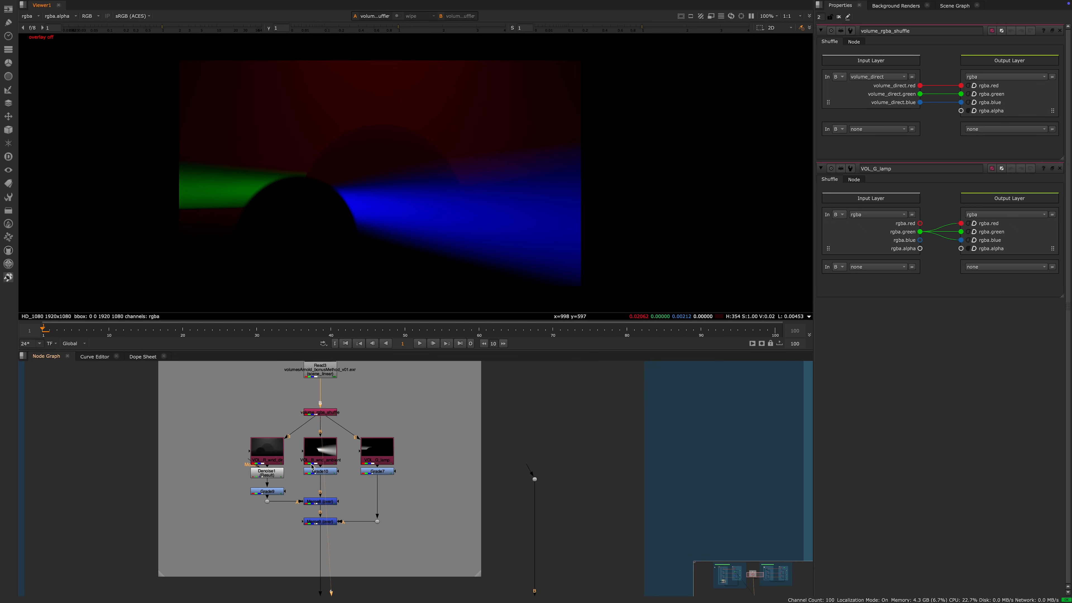
pyautogui.doubleClick(262, 456)
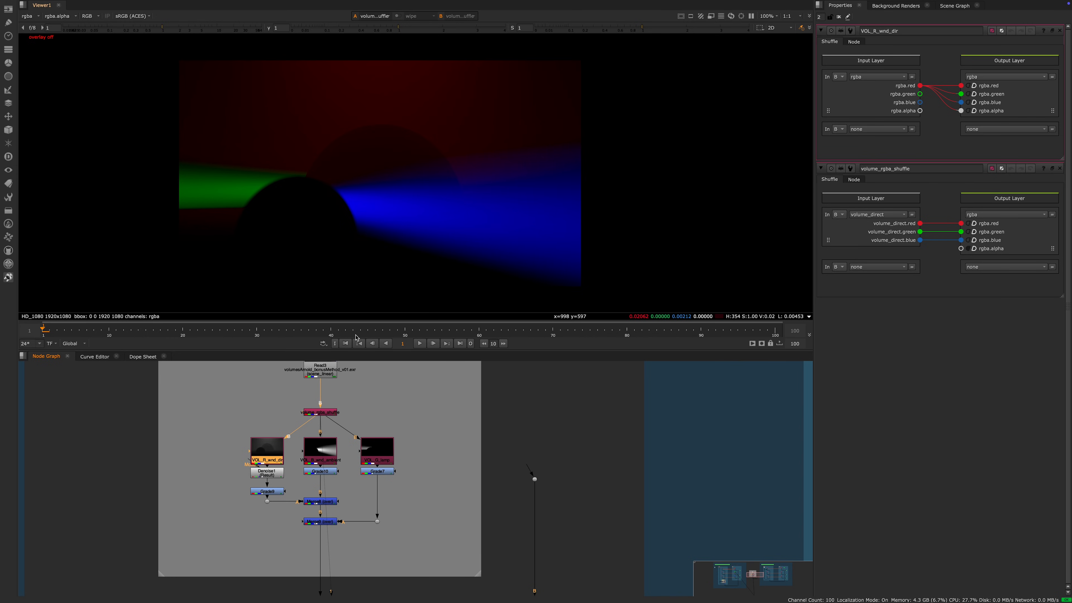
pyautogui.press('1')
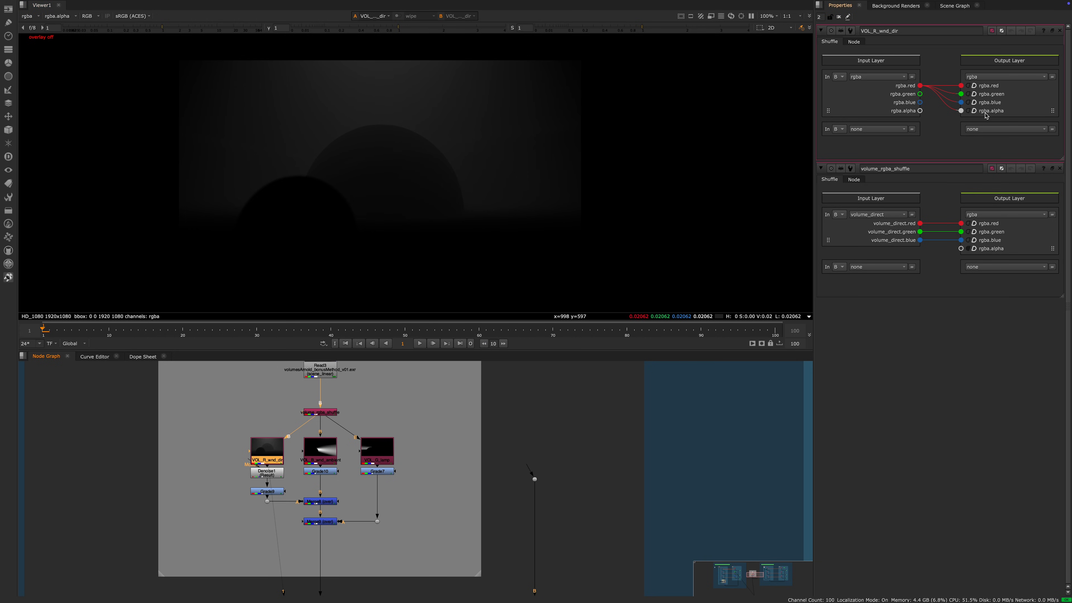
pyautogui.doubleClick(331, 450)
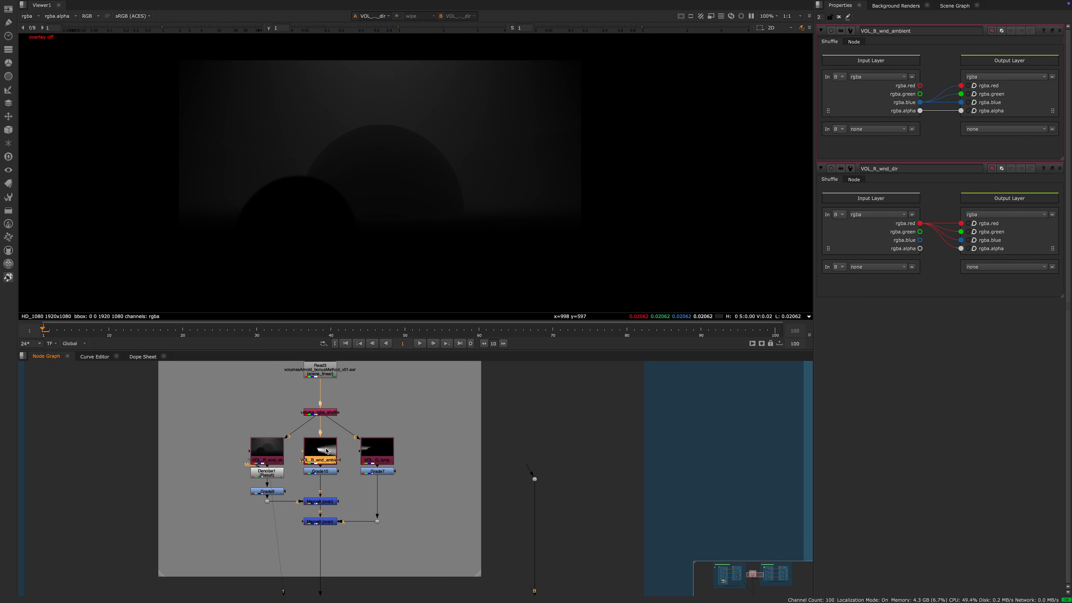
pyautogui.press('1')
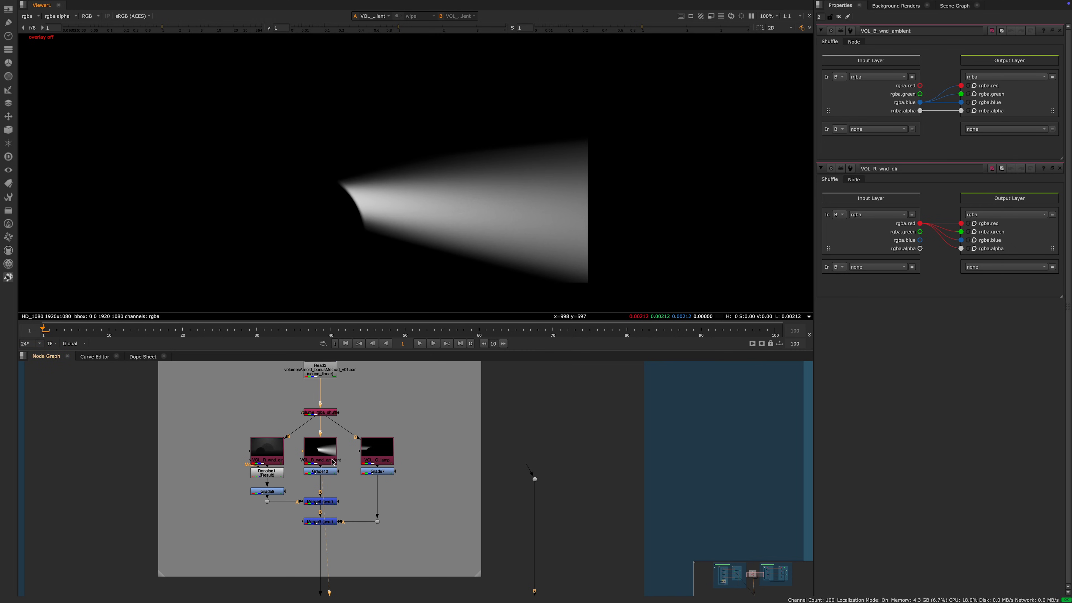
# Step: Open VOL_G_lamp and display its isolated green channel
pyautogui.scroll(2, 333, 462)
pyautogui.doubleClick(391, 454)
pyautogui.press('1')
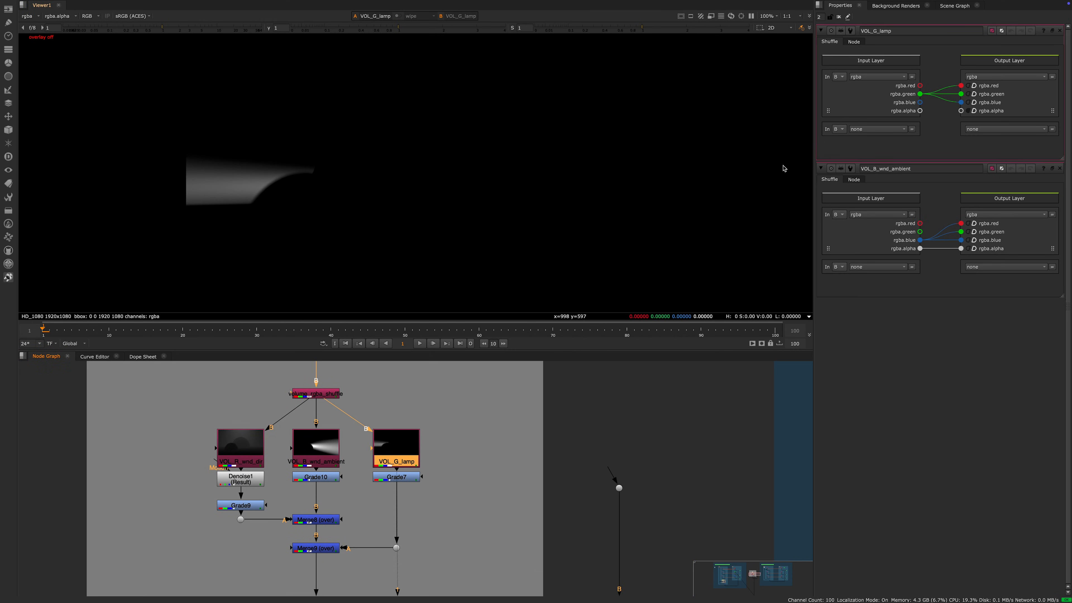
pyautogui.moveTo(307, 450); pyautogui.dragTo(314, 447, button='middle')
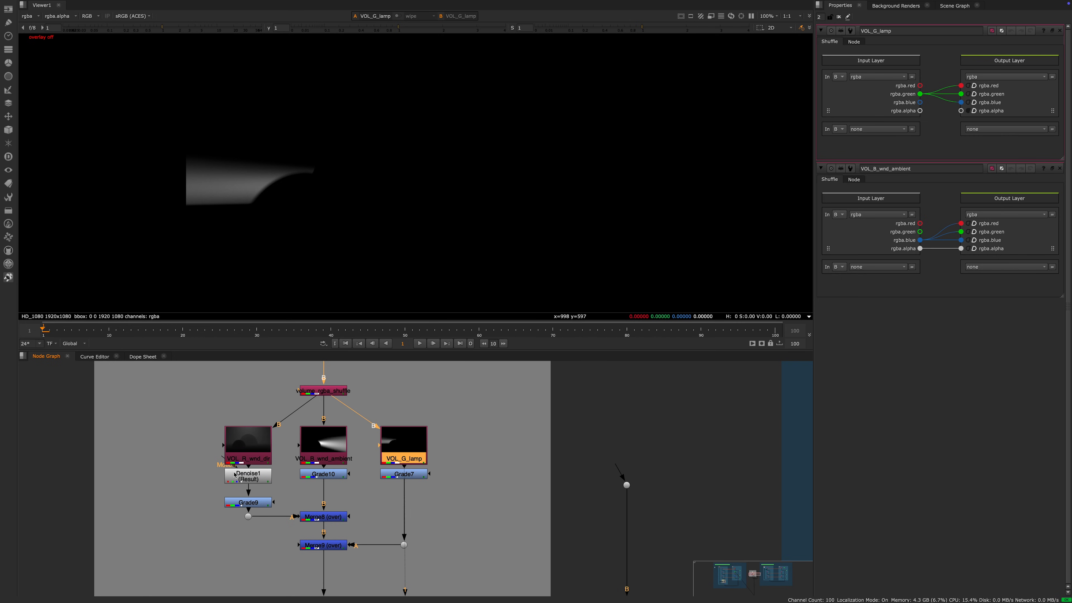
pyautogui.scroll(3, 287, 454)
pyautogui.scroll(-4, 409, 435)
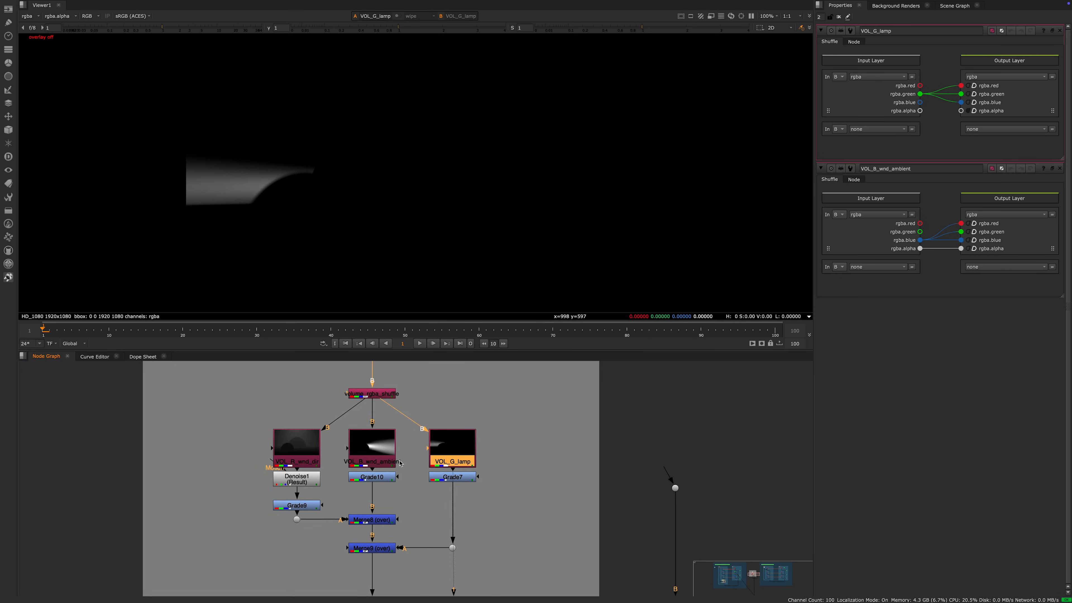
# Step: Display Grade9, Grade10 and Grade7 in turn to check each graded volume light
pyautogui.scroll(2, 396, 450)
pyautogui.click(380, 464)
pyautogui.click(283, 496)
pyautogui.press('1')
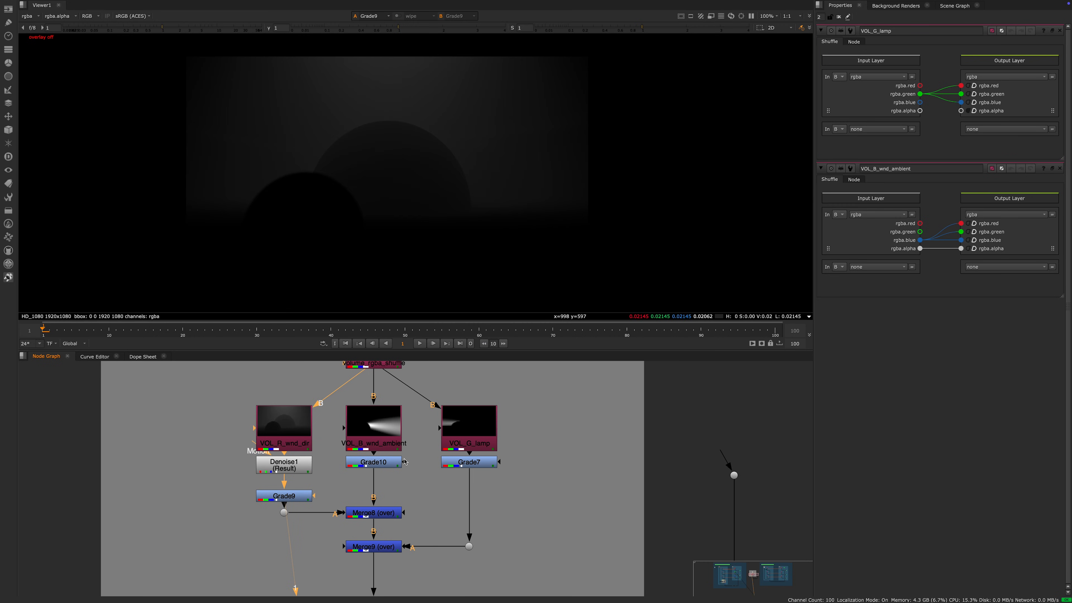
pyautogui.click(381, 465)
pyautogui.press('1')
pyautogui.click(467, 464)
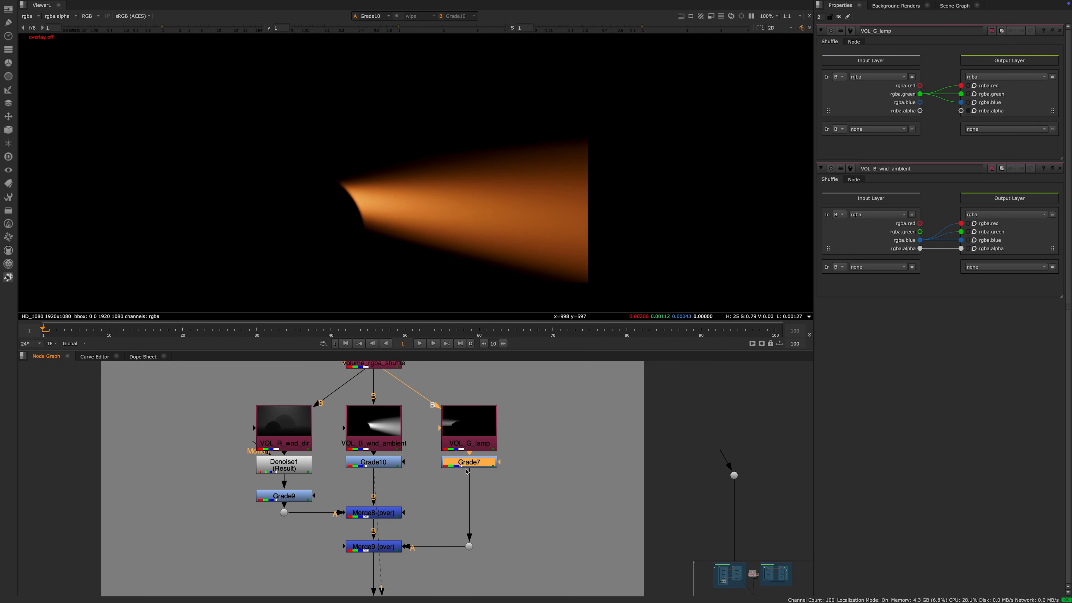
pyautogui.press('1')
# Step: Display Merge8 and the Merge9 node below it to check how the graded volume lights combine
pyautogui.moveTo(367, 507); pyautogui.dragTo(357, 473, button='middle')
pyautogui.click(373, 477)
pyautogui.press('1')
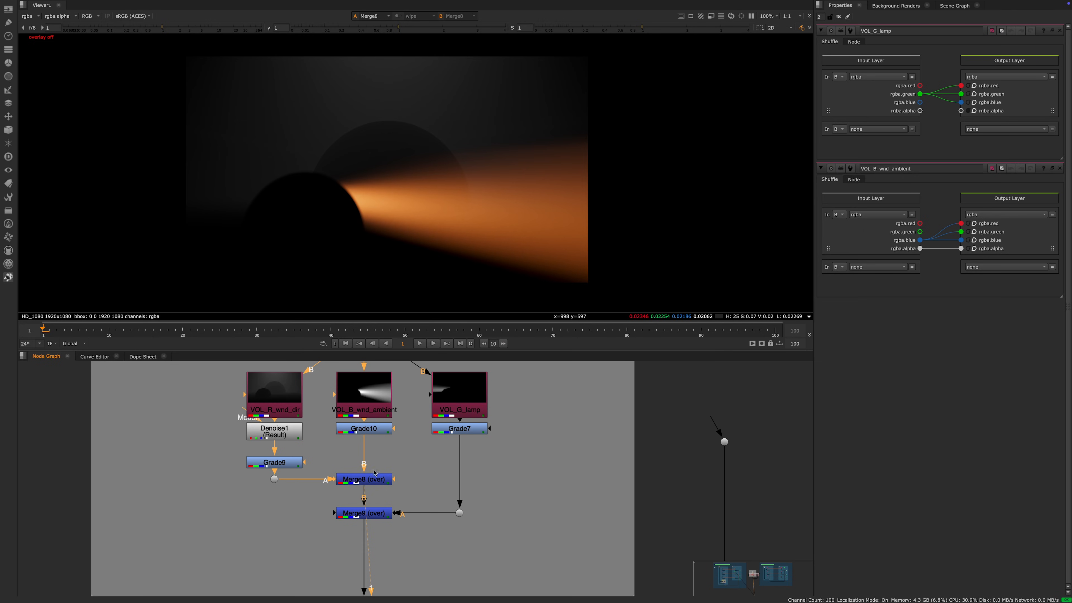
pyautogui.moveTo(344, 530); pyautogui.dragTo(384, 444, button='middle')
pyautogui.click(357, 474)
pyautogui.press('1')
# Step: Display Dot1 below the ALT LAYOUT backdrop, followed by the Merge1 node it feeds
pyautogui.scroll(-5, 356, 478)
pyautogui.moveTo(392, 516); pyautogui.dragTo(340, 551)
pyautogui.press('1')
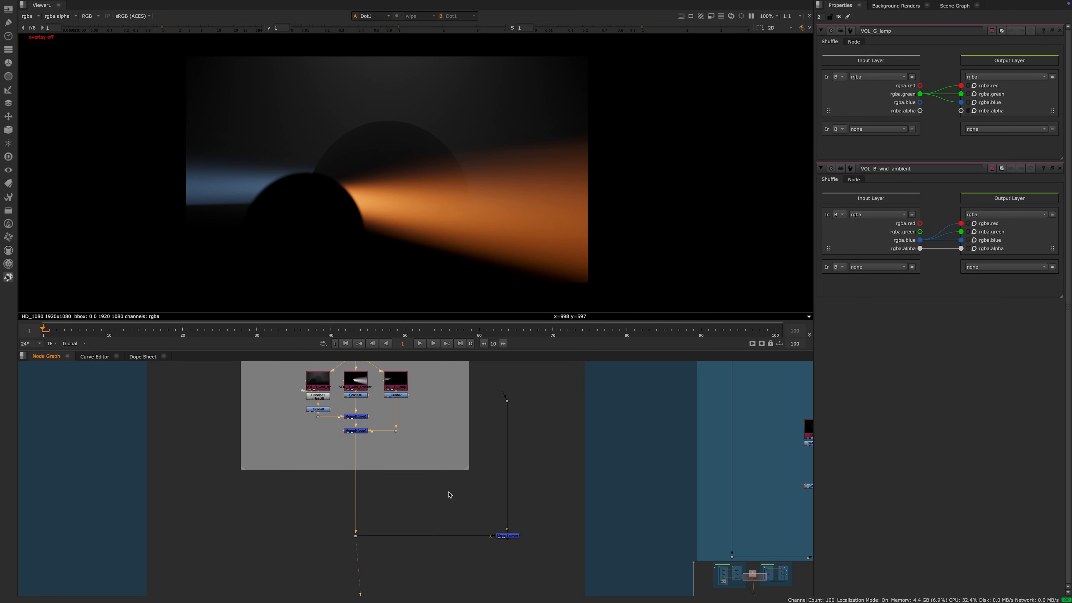
pyautogui.moveTo(462, 502); pyautogui.dragTo(562, 557)
pyautogui.press('1')
pyautogui.click(523, 498)
pyautogui.moveTo(521, 494); pyautogui.dragTo(426, 549, button='middle')
# Step: Examine the ALT LAYOUT group and the light-group trees on either side of it in the node graph
pyautogui.scroll(-4, 356, 503)
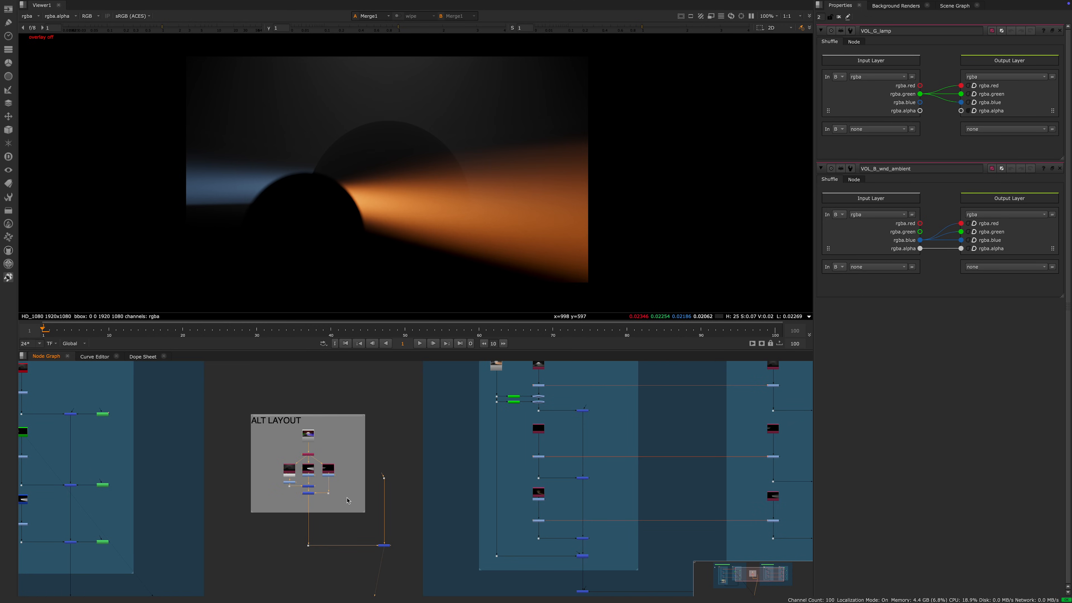
pyautogui.scroll(4, 347, 500)
pyautogui.moveTo(347, 477); pyautogui.dragTo(387, 474, button='middle')
pyautogui.scroll(-5, 377, 472)
pyautogui.scroll(4, 347, 459)
pyautogui.scroll(-4, 346, 459)
pyautogui.moveTo(174, 427); pyautogui.dragTo(597, 497, button='middle')
pyautogui.scroll(6, 238, 435)
pyautogui.scroll(-5, 287, 459)
pyautogui.moveTo(432, 457); pyautogui.dragTo(327, 458, button='middle')
pyautogui.scroll(-2, 545, 431)
pyautogui.moveTo(549, 429); pyautogui.dragTo(692, 419, button='middle')
pyautogui.scroll(-1, 692, 418)
# Step: Display Read2, Shuffle6 and the Merge13 minus node in turn beside the Beauty section
pyautogui.scroll(9, 433, 424)
pyautogui.click(385, 420)
pyautogui.press('1')
pyautogui.moveTo(470, 418); pyautogui.dragTo(359, 398, button='middle')
pyautogui.moveTo(373, 444); pyautogui.dragTo(320, 472)
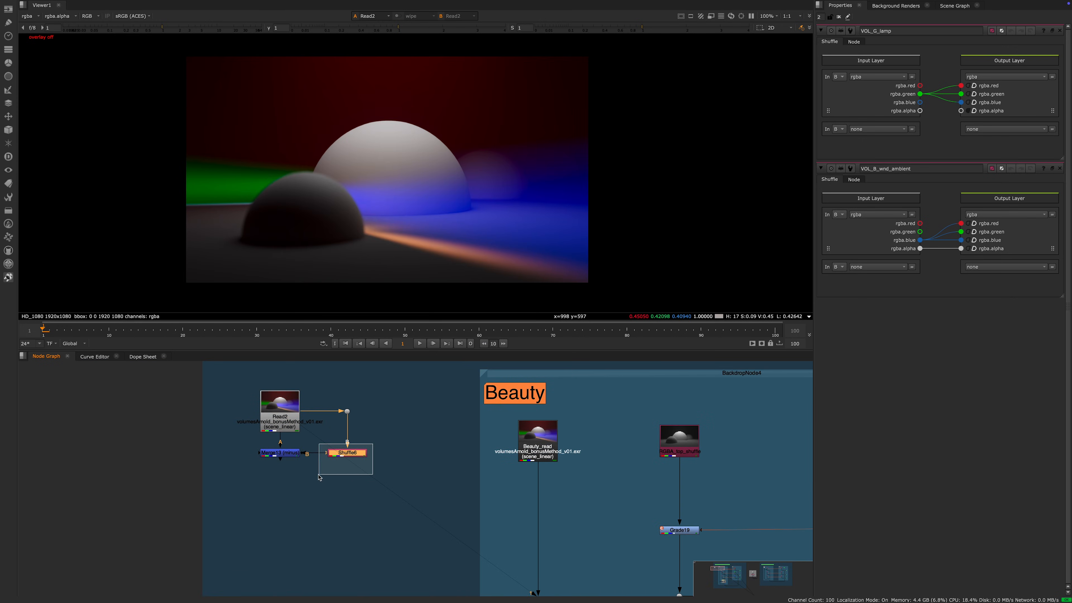
pyautogui.press('1')
pyautogui.click(288, 457)
pyautogui.press('1')
# Step: Display Read2 again and open its properties
pyautogui.moveTo(395, 460); pyautogui.dragTo(299, 450, button='middle')
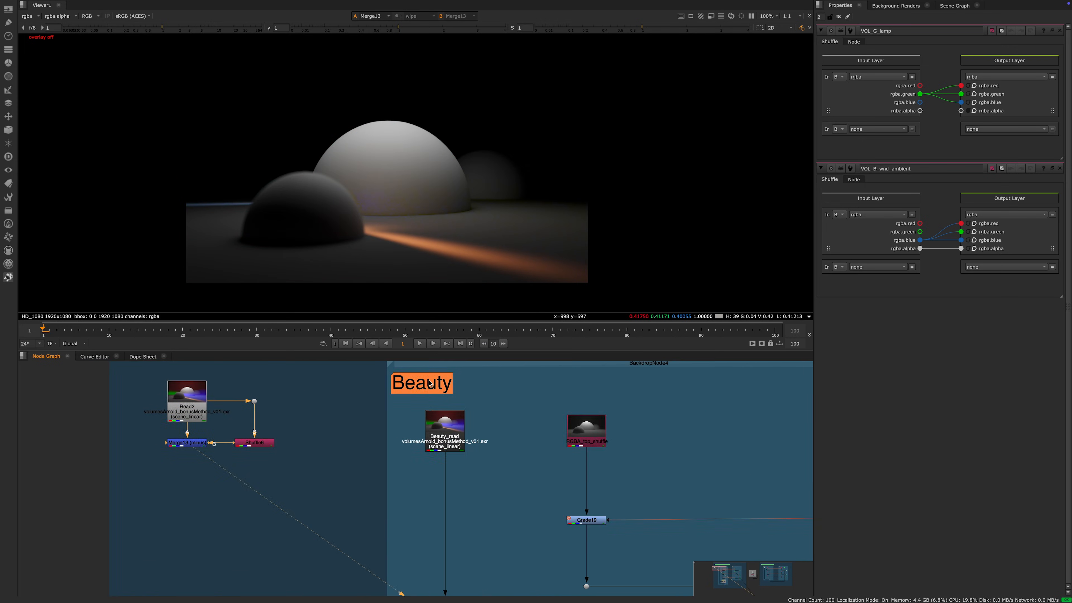
pyautogui.moveTo(486, 367); pyautogui.dragTo(469, 398, button='middle')
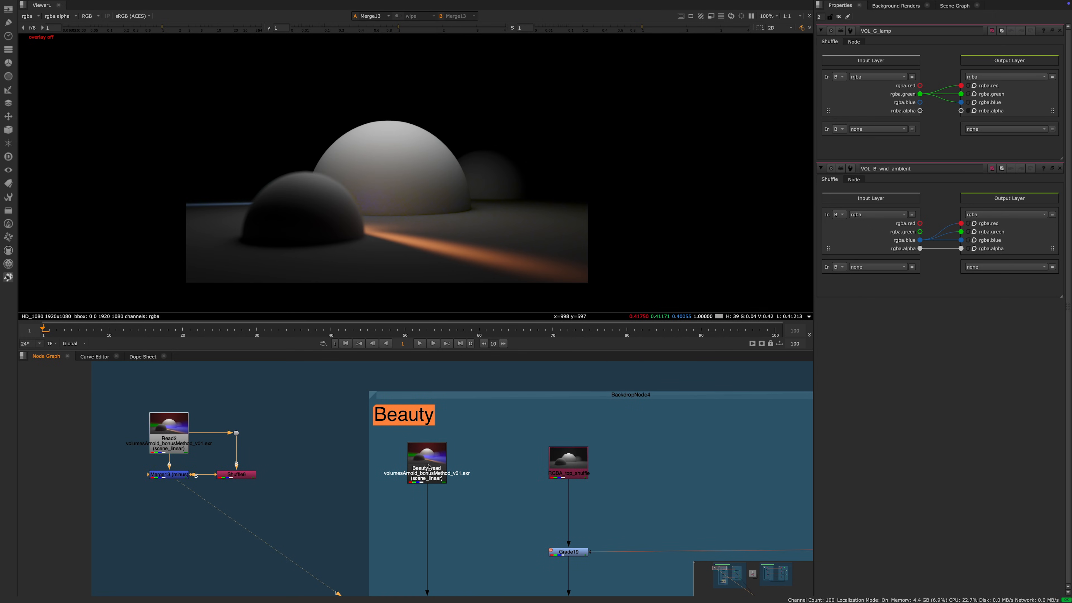
pyautogui.press('1')
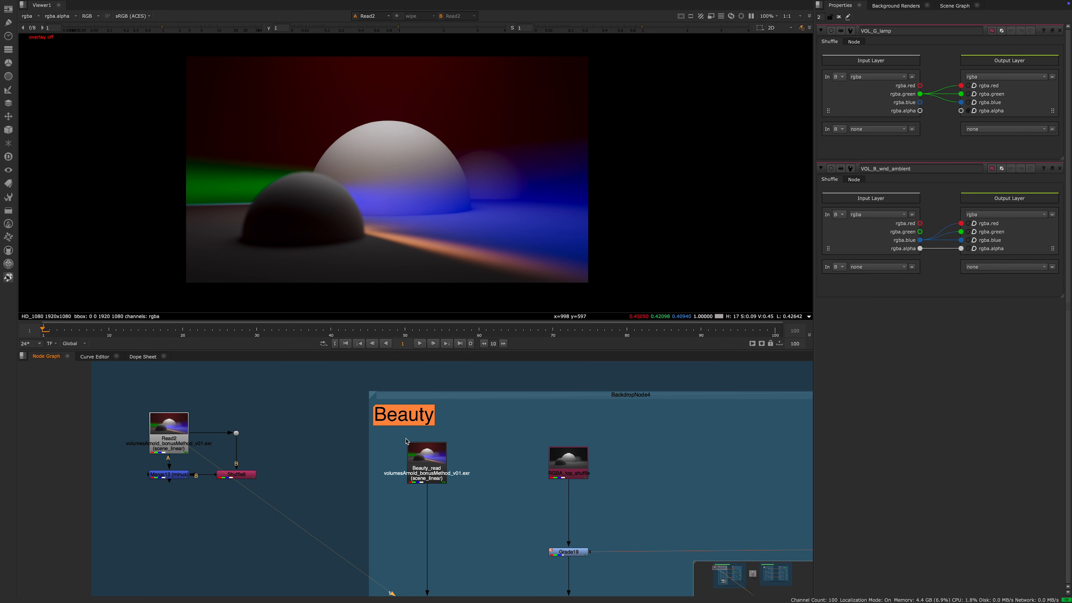
pyautogui.doubleClick(178, 422)
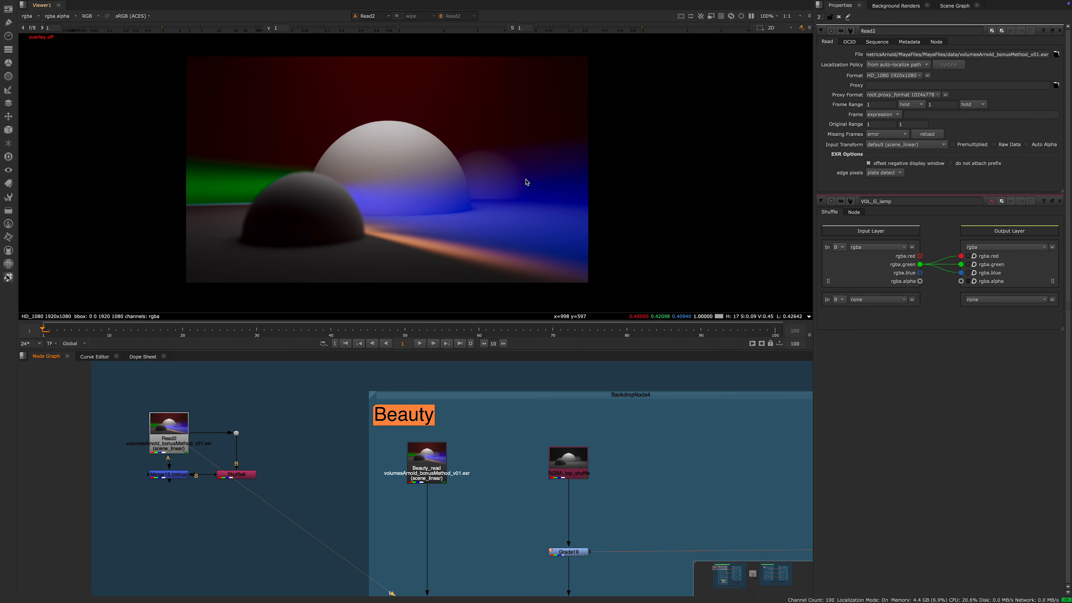
# Step: Open and display Shuffle6 and Merge13 to check how the volume layer is subtracted from the beauty
pyautogui.moveTo(220, 401); pyautogui.dragTo(289, 456)
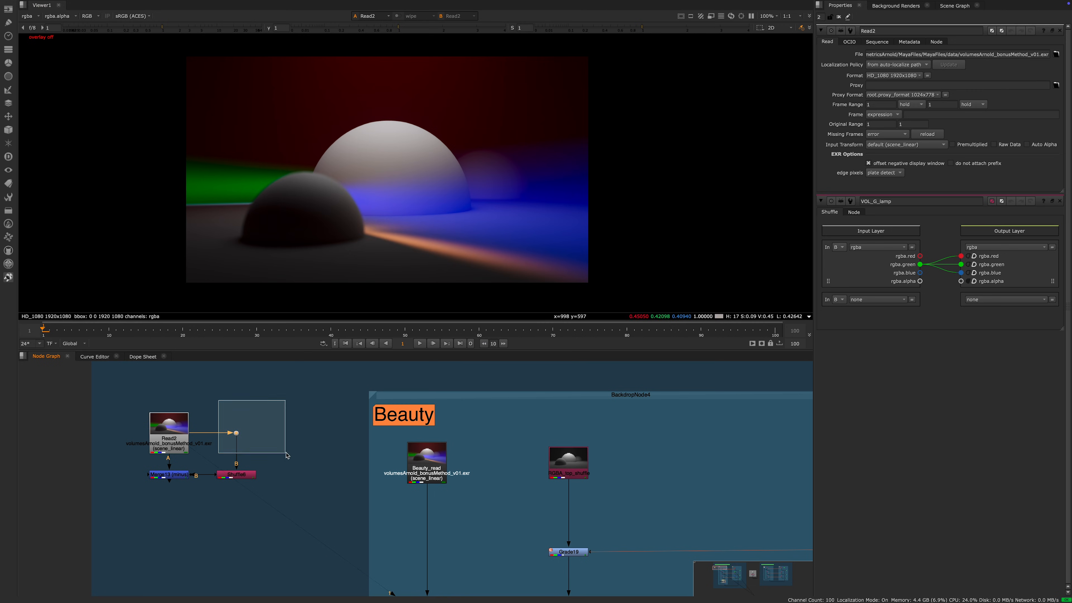
pyautogui.doubleClick(244, 474)
pyautogui.press('1')
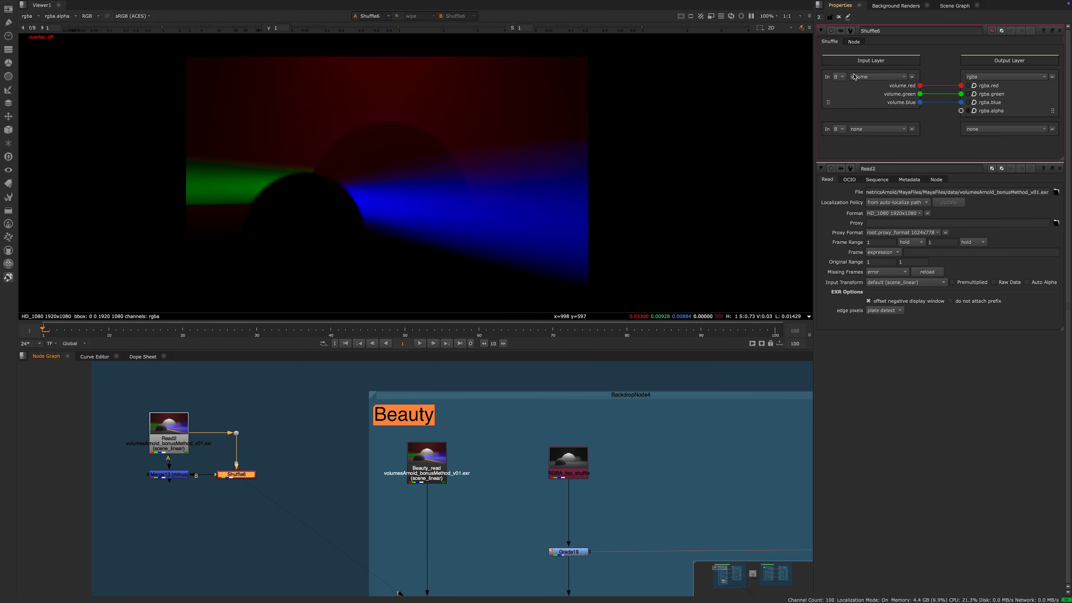
pyautogui.moveTo(293, 228); pyautogui.dragTo(251, 216, button='middle')
pyautogui.doubleClick(165, 475)
pyautogui.press('1')
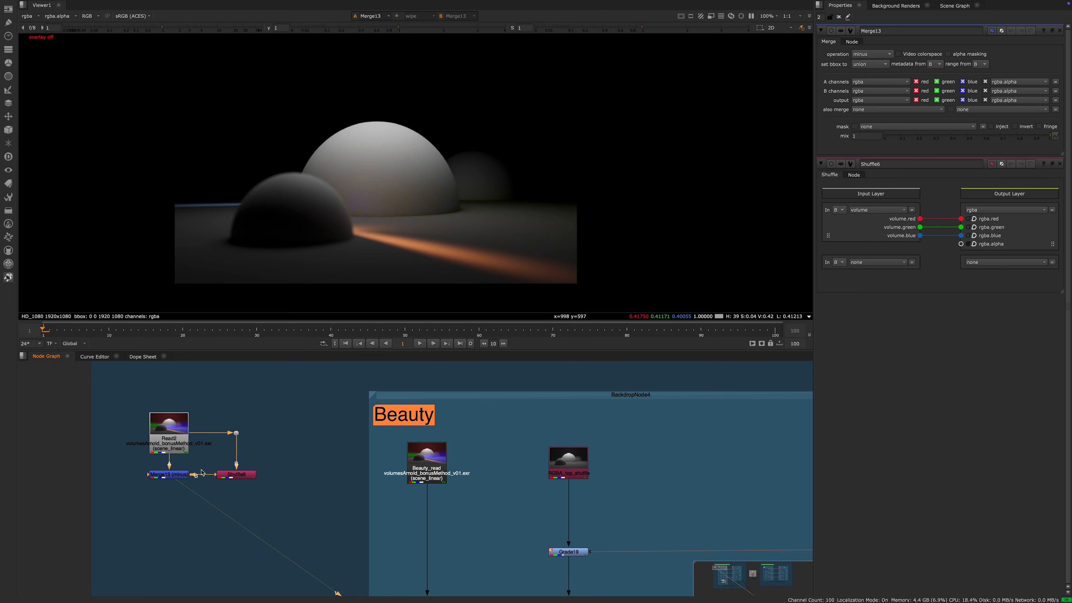
# Step: Unplug and reconnect Merge13's B input from Shuffle6, and reopen the Read2 and Merge13 properties
pyautogui.moveTo(191, 475); pyautogui.dragTo(228, 474)
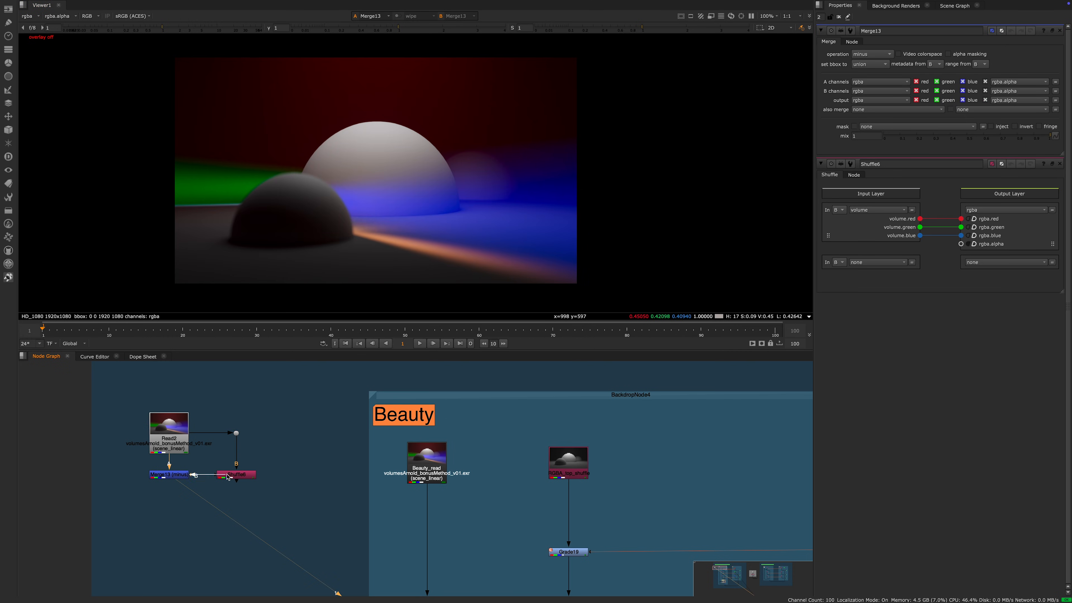
pyautogui.click(179, 476)
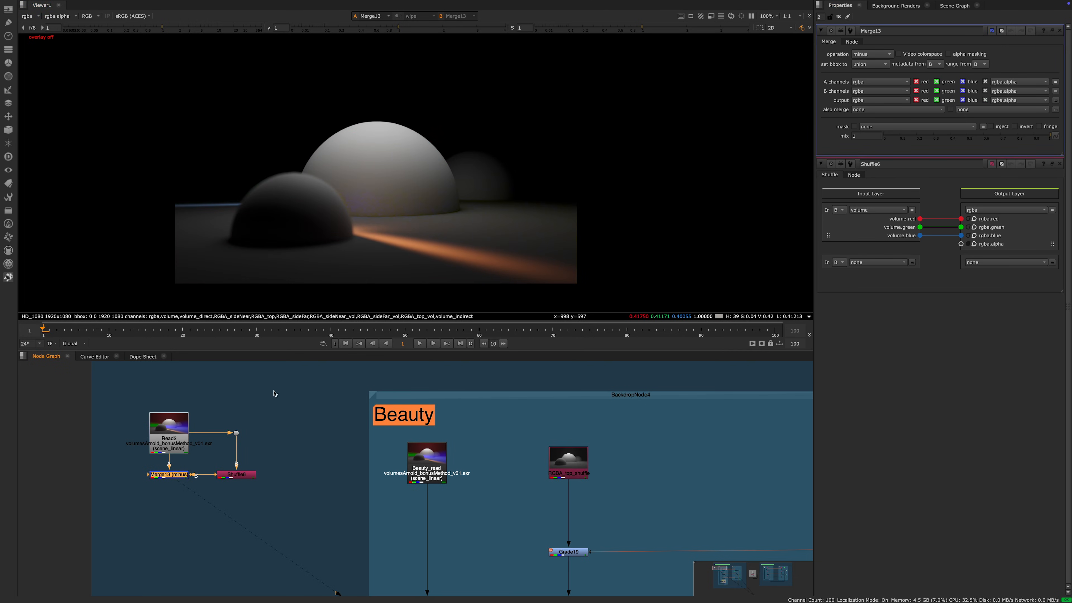
pyautogui.doubleClick(168, 430)
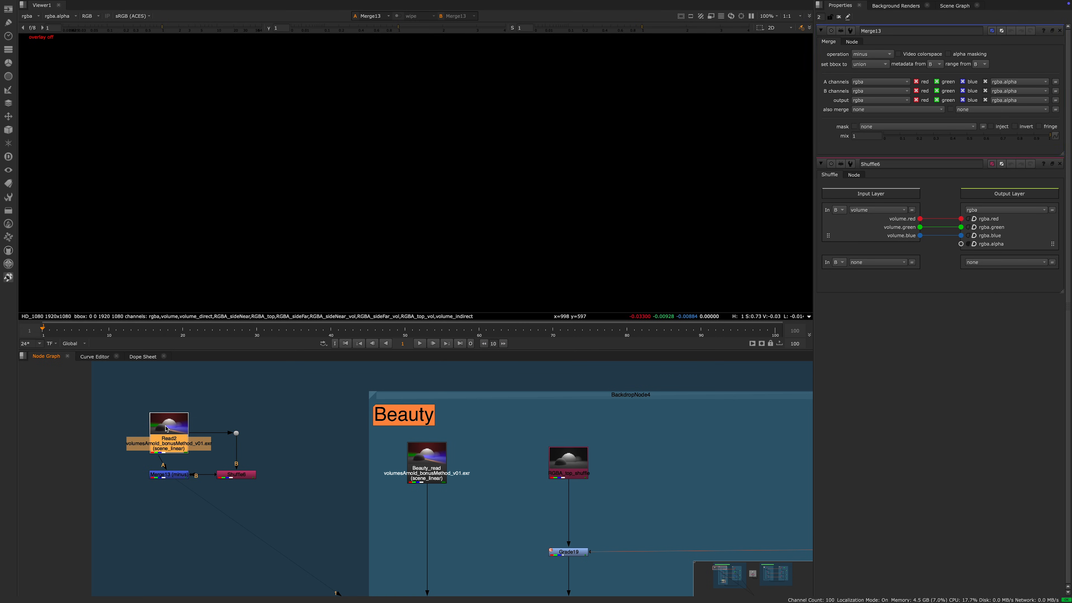
pyautogui.scroll(2, 204, 423)
pyautogui.scroll(2, 205, 424)
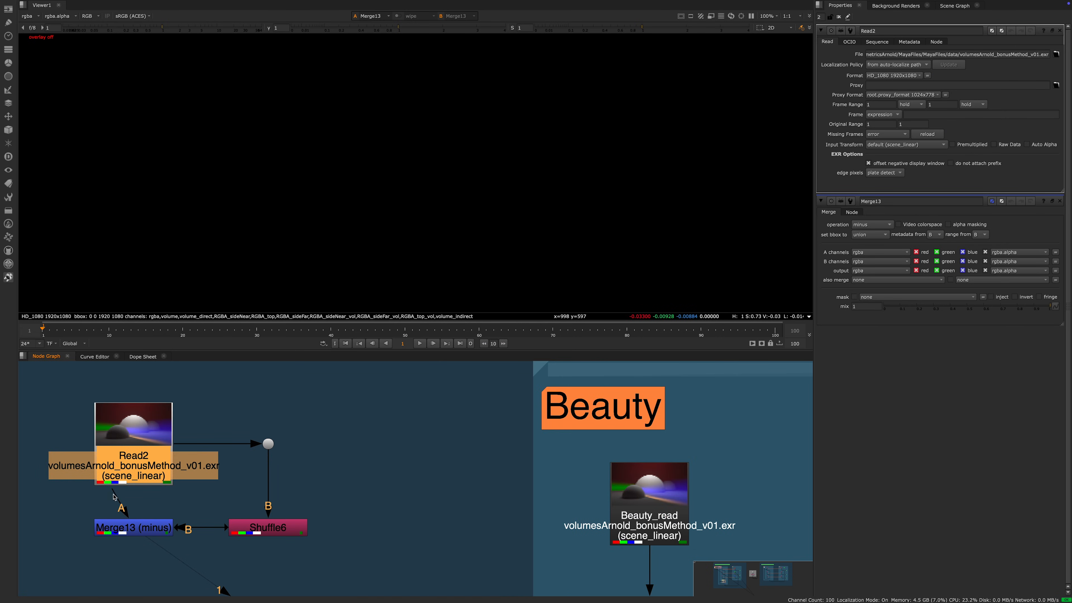
pyautogui.doubleClick(148, 529)
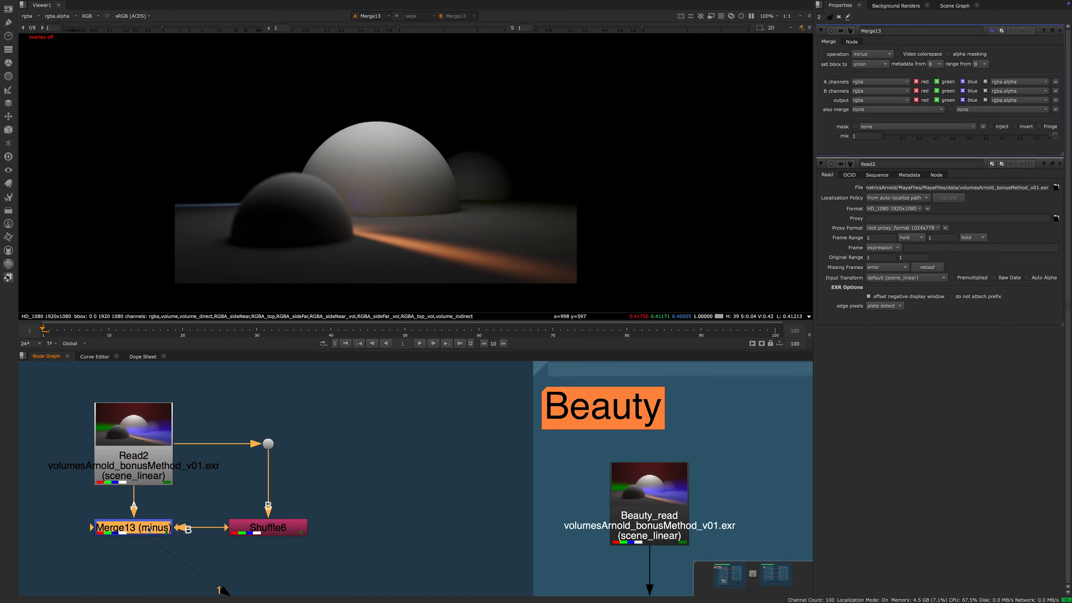
# Step: Display Shuffle6, Read2 and Merge13 in turn to compare the volume, the full beauty and the subtraction
pyautogui.moveTo(219, 451); pyautogui.dragTo(227, 440, button='middle')
pyautogui.click(282, 528)
pyautogui.press('1')
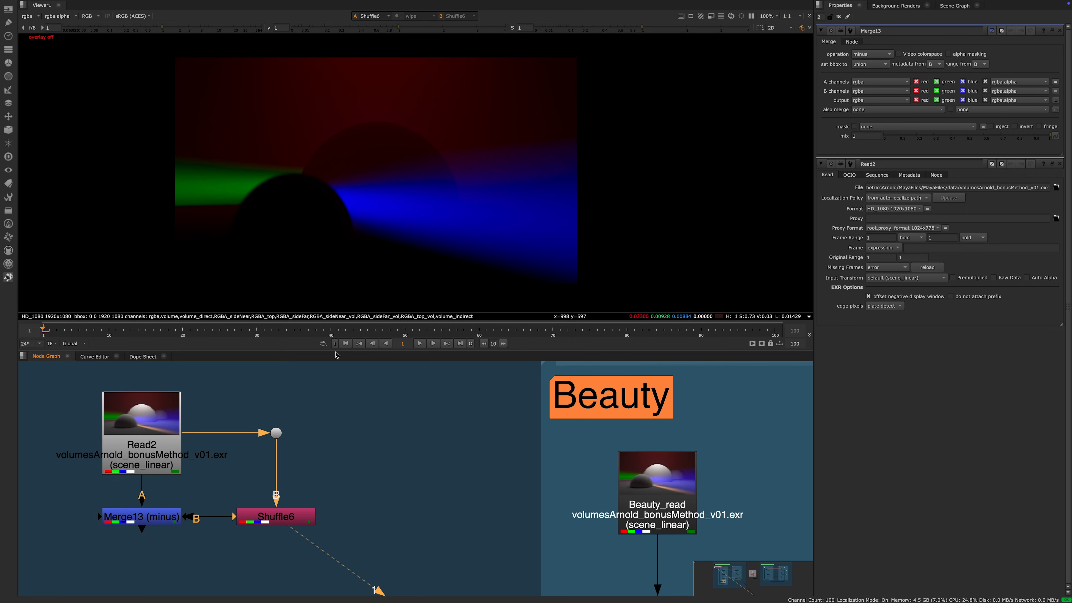
pyautogui.click(169, 423)
pyautogui.press('1')
pyautogui.click(168, 523)
pyautogui.press('1')
# Step: Examine the Merge13 result up close around the base of the large sphere for color artifacts
pyautogui.scroll(2, 380, 207)
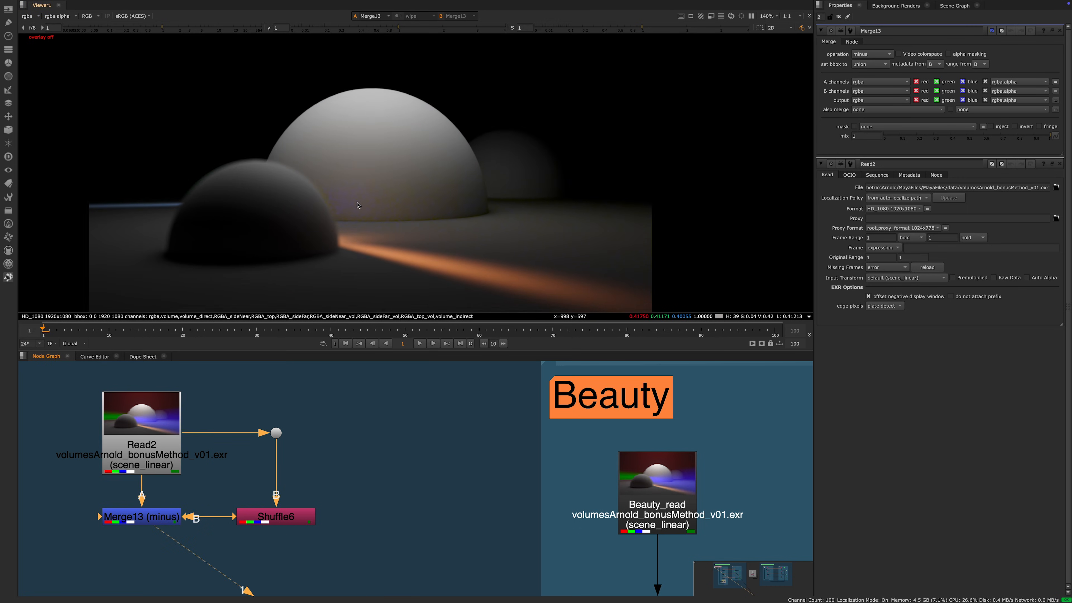
pyautogui.scroll(2, 376, 199)
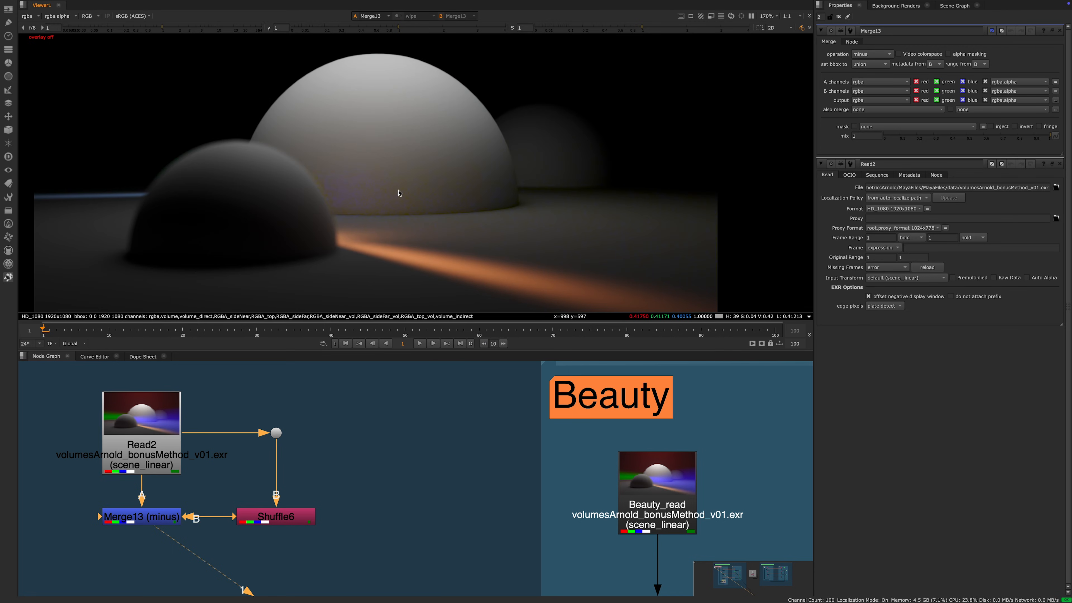
pyautogui.scroll(-3, 425, 215)
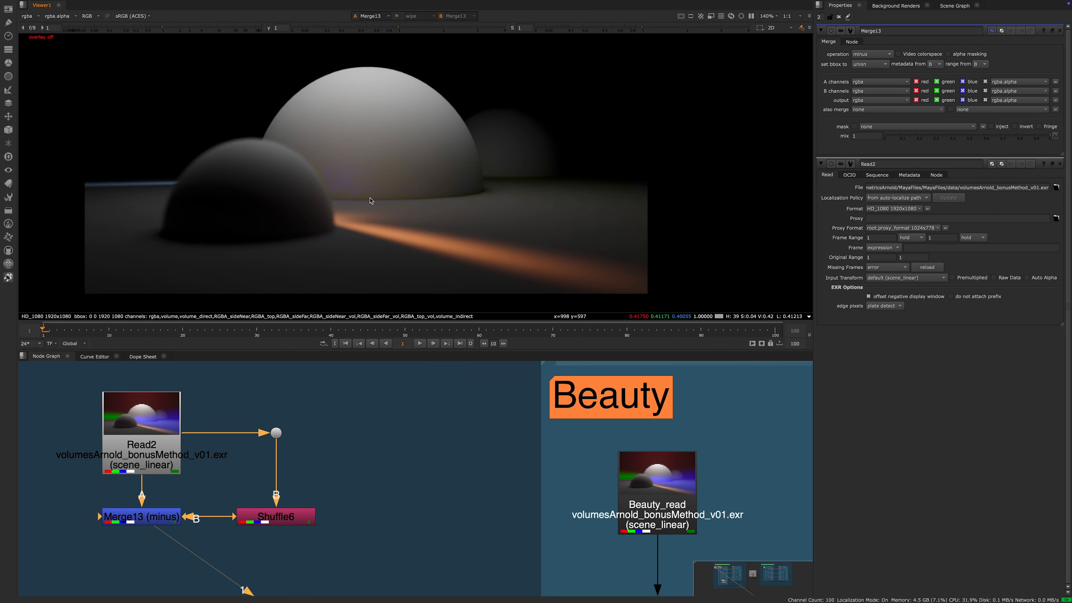
pyautogui.moveTo(390, 195); pyautogui.dragTo(359, 206, button='middle')
pyautogui.scroll(-10, 354, 458)
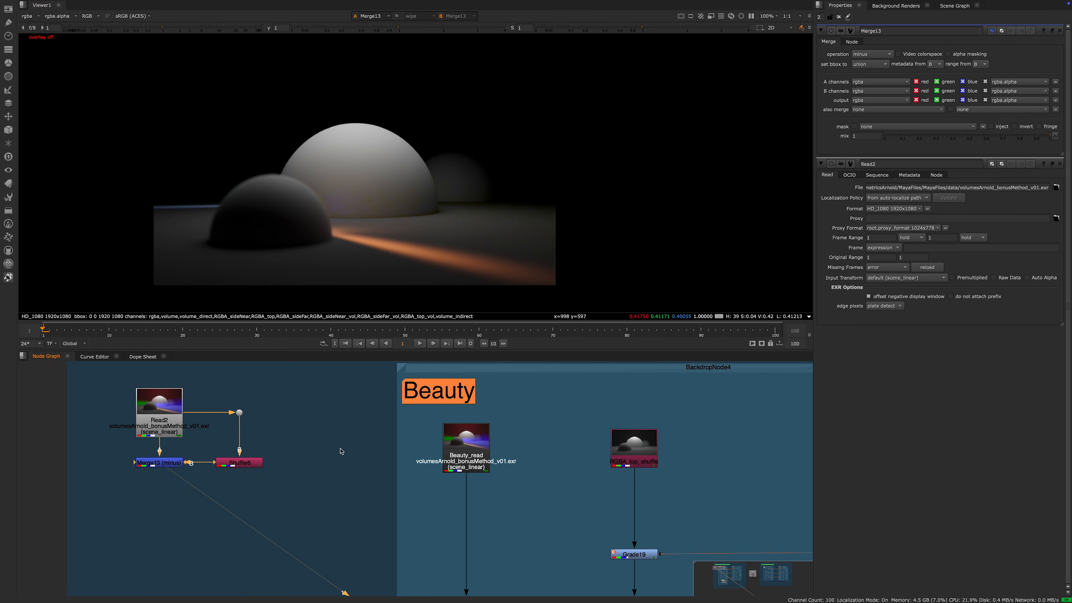
pyautogui.scroll(10, 331, 457)
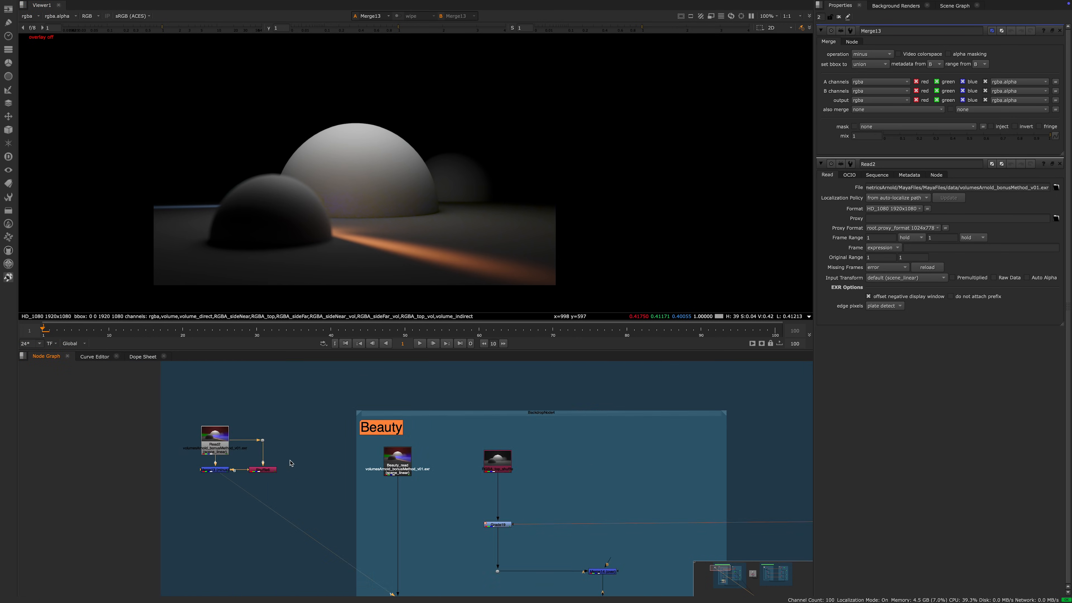
pyautogui.moveTo(356, 229); pyautogui.dragTo(328, 211, button='middle')
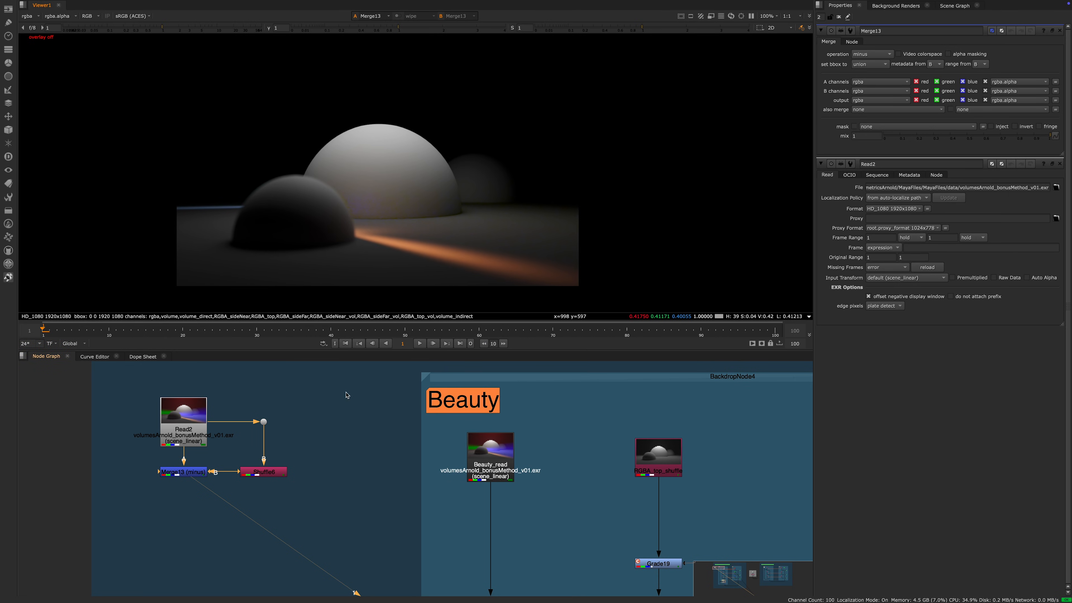
# Step: Compare the Shuffle6 volume with the Merge13 result by displaying one after the other
pyautogui.moveTo(308, 450); pyautogui.dragTo(204, 494)
pyautogui.press('1')
pyautogui.click(313, 474)
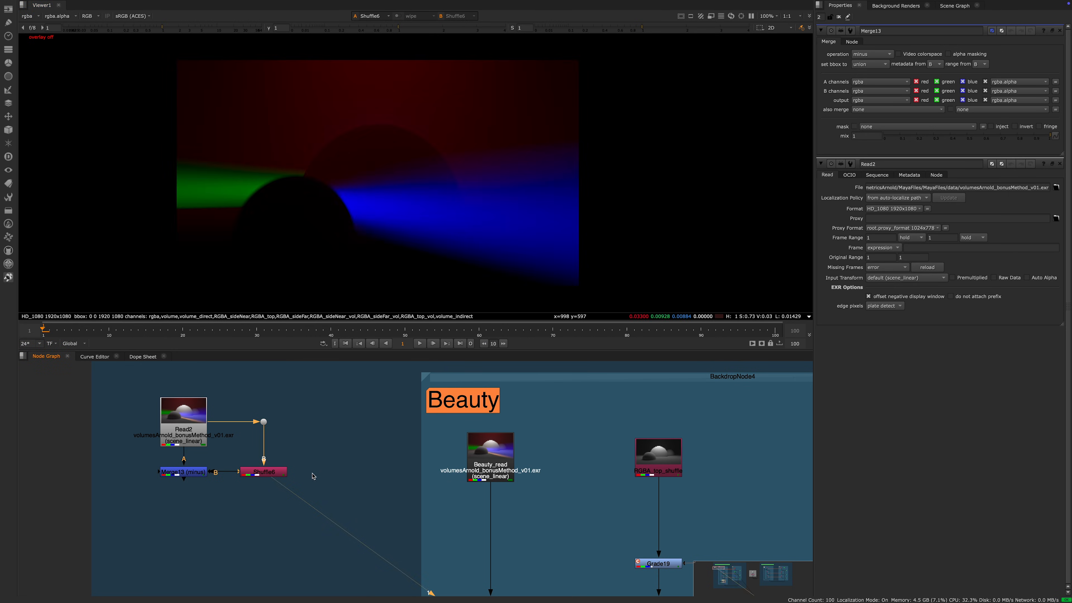
pyautogui.click(201, 473)
pyautogui.press('1')
pyautogui.click(273, 475)
pyautogui.moveTo(238, 403); pyautogui.dragTo(282, 439)
pyautogui.click(201, 474)
pyautogui.click(237, 445)
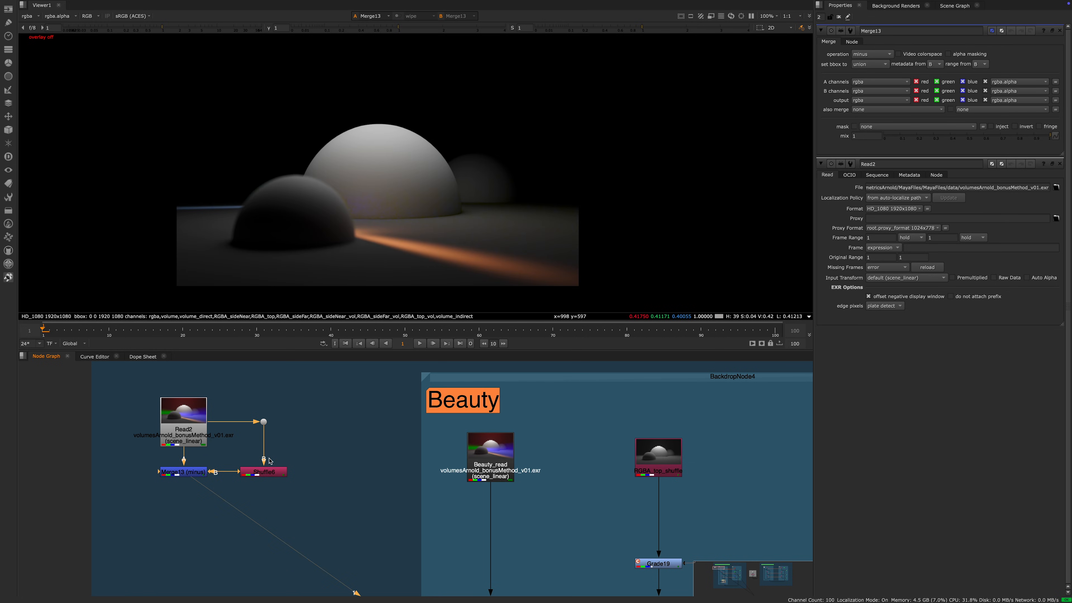
# Step: Examine the node graph from the Read2 subtraction setup across to the Light Group AOV Volume Isolation section
pyautogui.scroll(3, 233, 437)
pyautogui.scroll(-2, 245, 454)
pyautogui.moveTo(289, 461); pyautogui.dragTo(227, 425, button='middle')
pyautogui.scroll(-5, 227, 424)
pyautogui.moveTo(373, 473); pyautogui.dragTo(437, 453, button='middle')
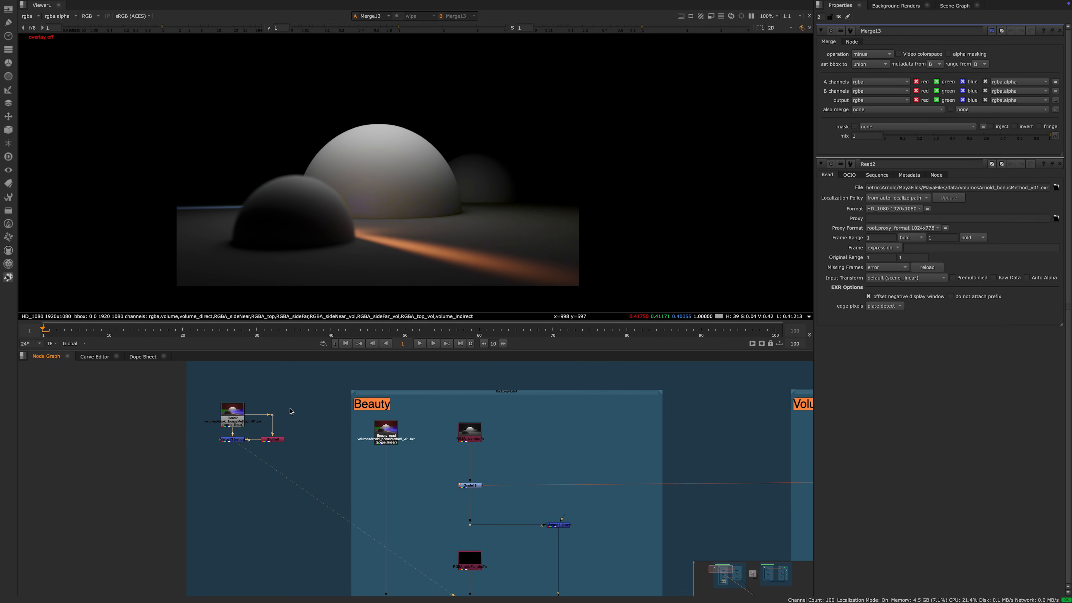
pyautogui.scroll(3, 297, 412)
pyautogui.moveTo(305, 425); pyautogui.dragTo(340, 436, button='middle')
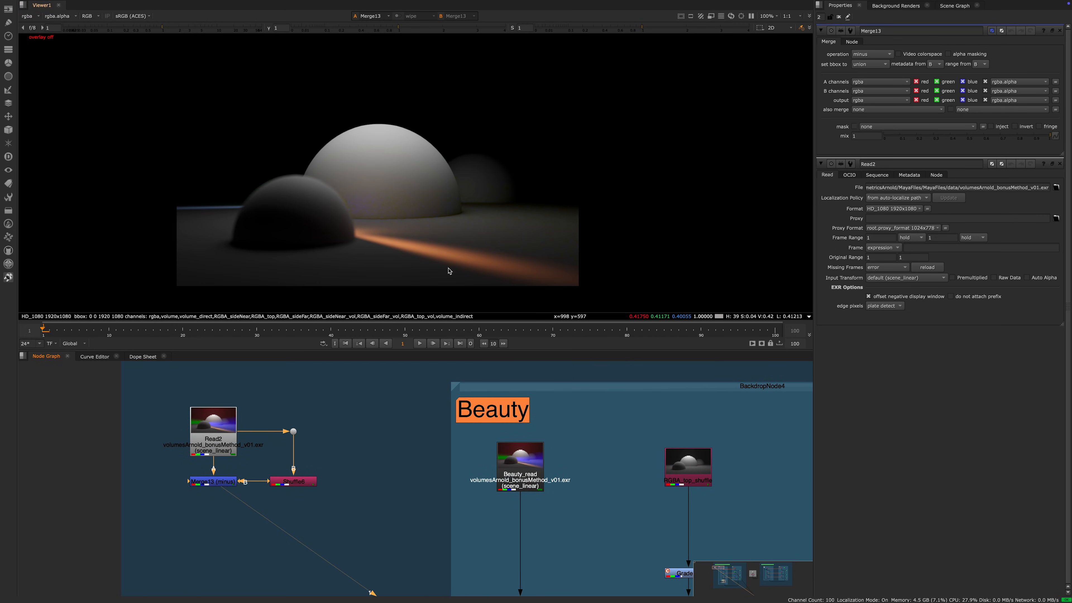
pyautogui.moveTo(412, 483); pyautogui.dragTo(330, 461, button='middle')
pyautogui.scroll(-5, 329, 461)
pyautogui.scroll(3, 327, 454)
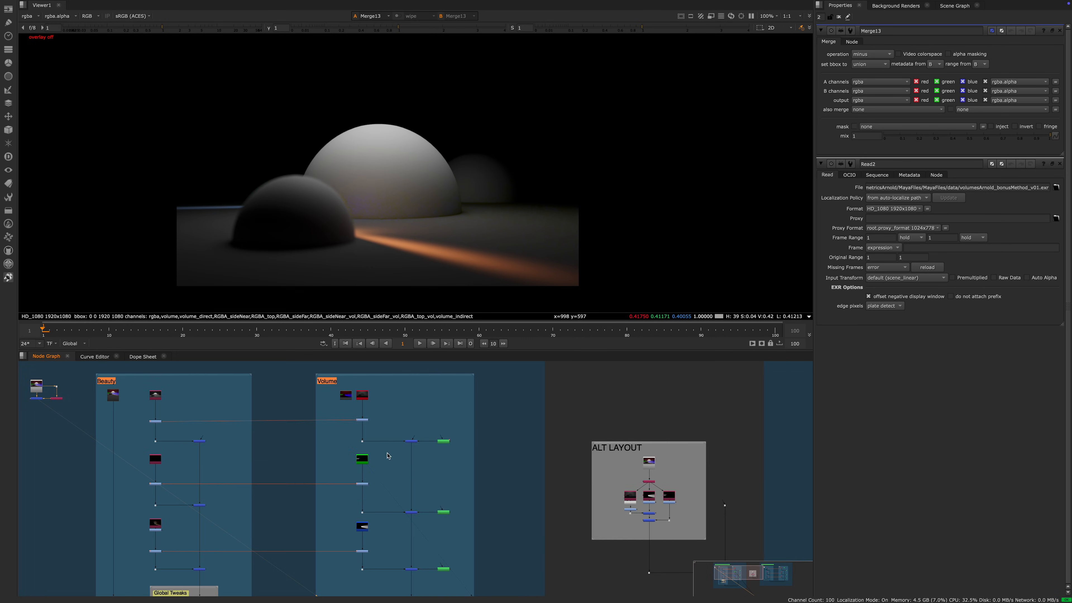
pyautogui.moveTo(594, 446); pyautogui.dragTo(406, 455, button='middle')
pyautogui.moveTo(630, 452); pyautogui.dragTo(401, 452, button='middle')
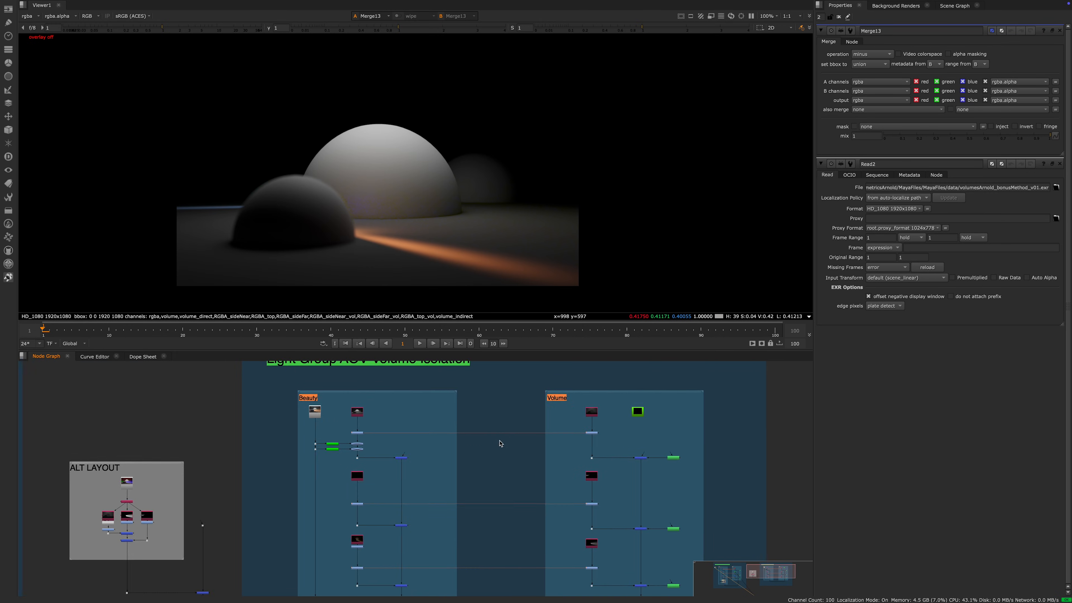
pyautogui.moveTo(507, 437); pyautogui.dragTo(422, 469, button='middle')
pyautogui.scroll(-2, 359, 430)
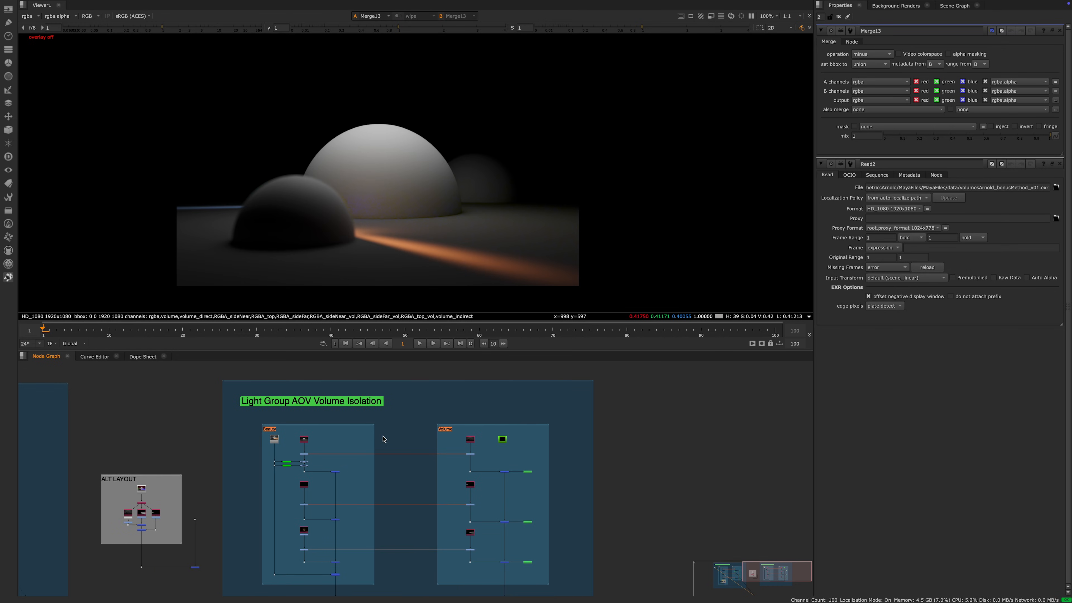
pyautogui.scroll(8, 299, 427)
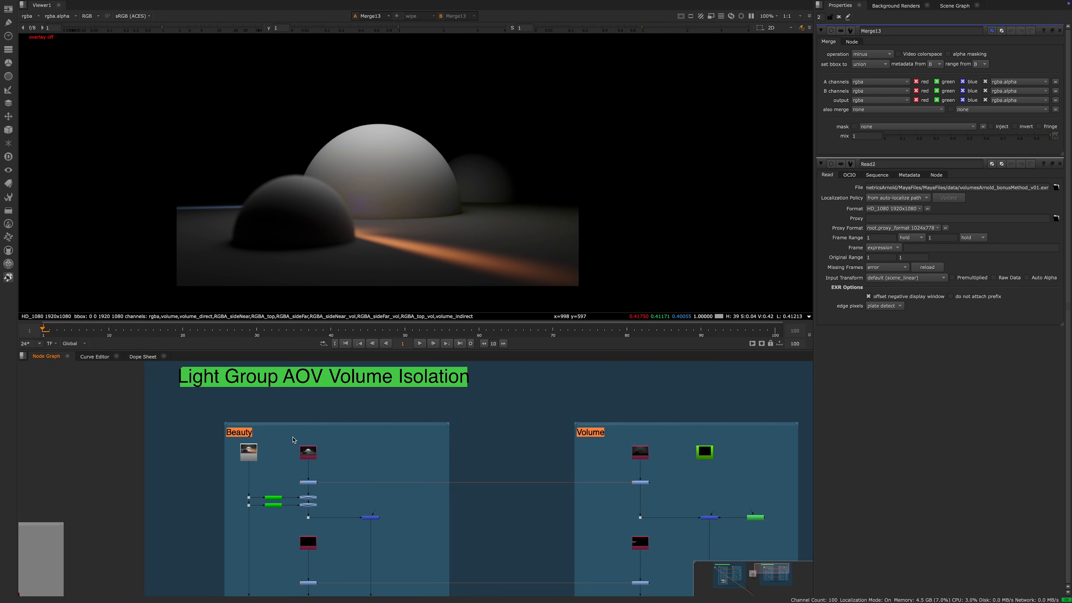
# Step: Display Shuffle17 in the isolation section's Beauty group, followed by the grade of the first light branch
pyautogui.moveTo(300, 428); pyautogui.dragTo(225, 341, button='middle')
pyautogui.scroll(-6, 266, 412)
pyautogui.moveTo(266, 412); pyautogui.dragTo(257, 377, button='middle')
pyautogui.click(250, 433)
pyautogui.press('1')
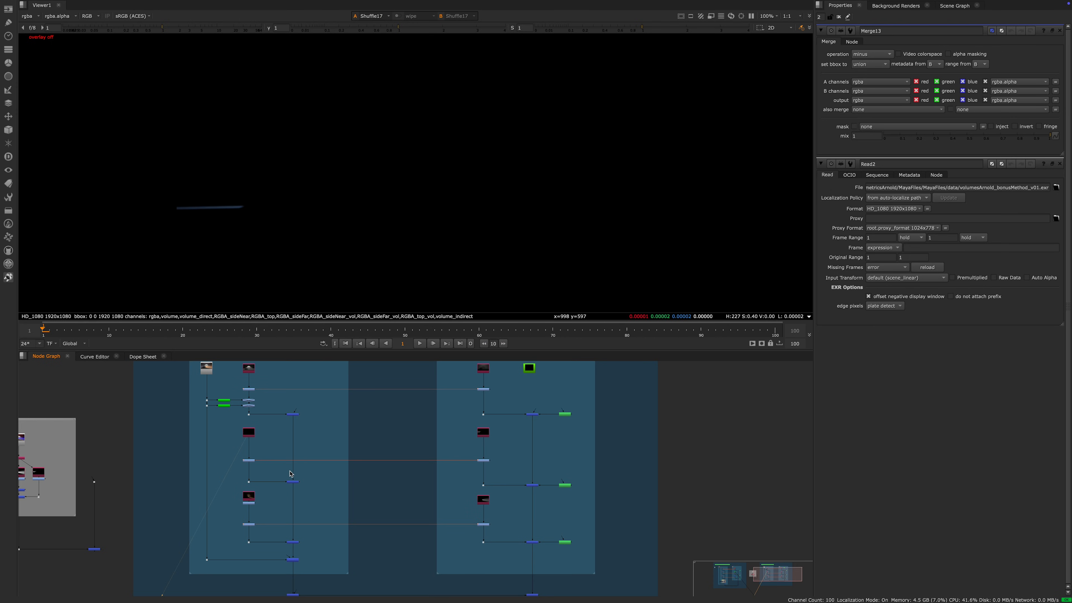
pyautogui.click(249, 390)
pyautogui.press('1')
# Step: Display the grades of the second and third Beauty light branches, ending on Grade16
pyautogui.moveTo(274, 473); pyautogui.dragTo(277, 461, button='middle')
pyautogui.moveTo(265, 437); pyautogui.dragTo(226, 460)
pyautogui.press('1')
pyautogui.moveTo(271, 501); pyautogui.dragTo(232, 524)
pyautogui.press('1')
pyautogui.scroll(4, 263, 455)
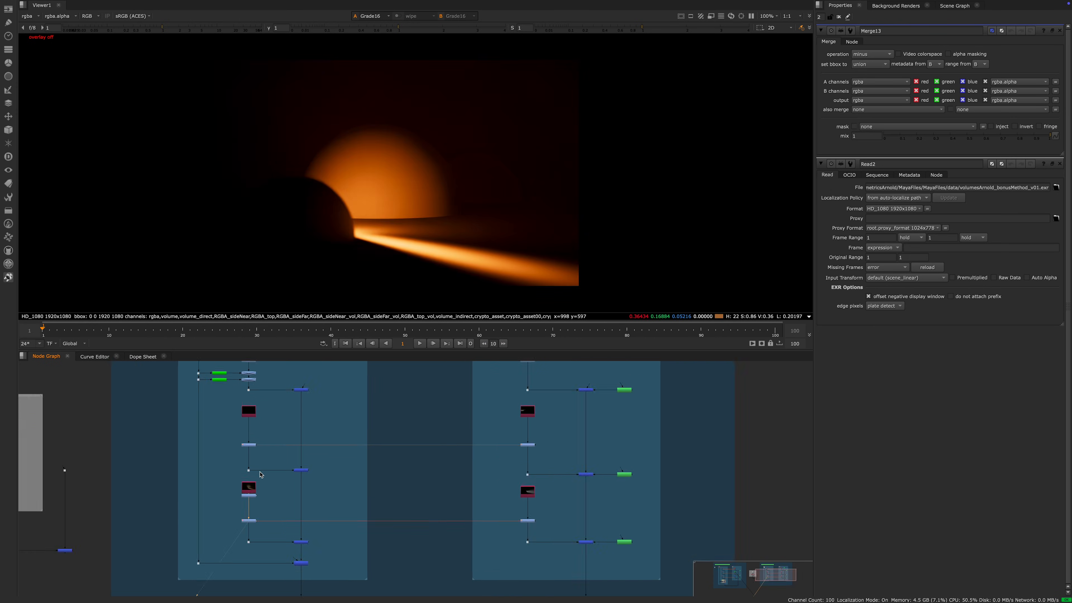
# Step: Display Grade11 in the first Beauty light branch, followed by the two Cryptomatte nodes that feed the grade masks
pyautogui.moveTo(249, 452); pyautogui.dragTo(248, 465, button='middle')
pyautogui.moveTo(239, 379); pyautogui.dragTo(245, 514, button='middle')
pyautogui.scroll(4, 235, 481)
pyautogui.click(245, 477)
pyautogui.press('1')
pyautogui.click(173, 476)
pyautogui.press('1')
pyautogui.click(175, 492)
pyautogui.press('1')
# Step: Display Grade11 again, followed by Grade12 below it
pyautogui.click(251, 477)
pyautogui.press('1')
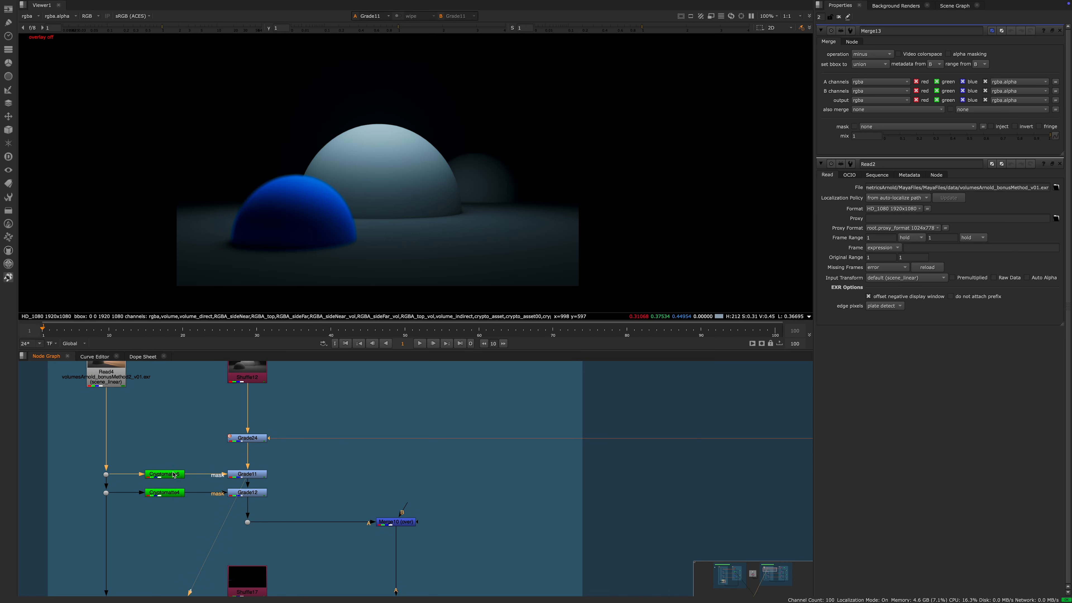
pyautogui.click(247, 499)
pyautogui.press('1')
pyautogui.scroll(-5, 247, 498)
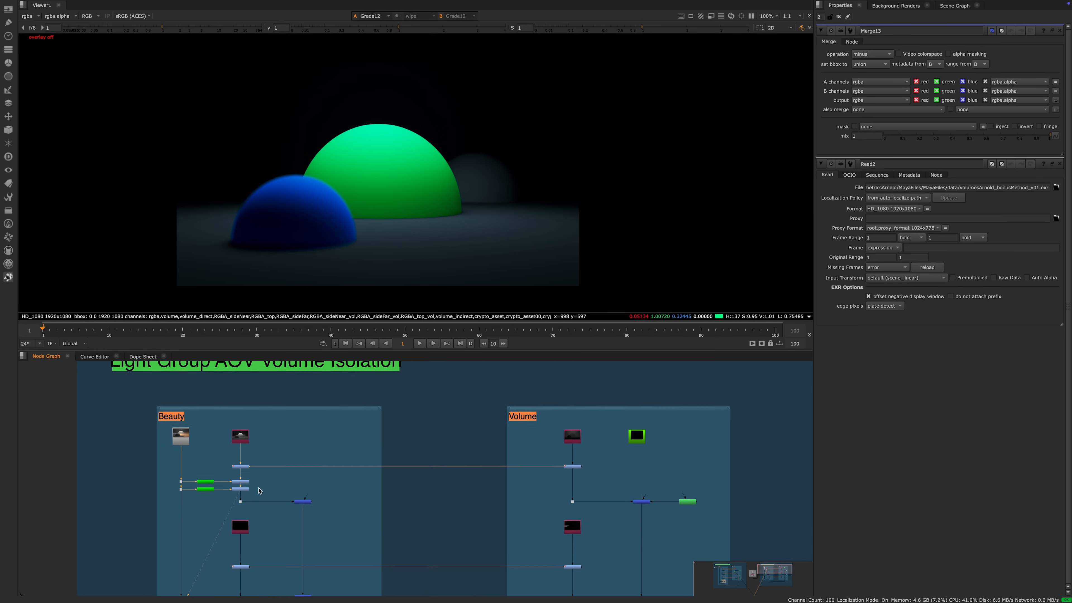
# Step: Examine the Cryptomatte-masked grades of the first Beauty branch and their place in the isolation section
pyautogui.scroll(5, 245, 481)
pyautogui.scroll(-4, 266, 488)
pyautogui.moveTo(291, 508); pyautogui.dragTo(260, 426, button='middle')
pyautogui.scroll(1, 220, 436)
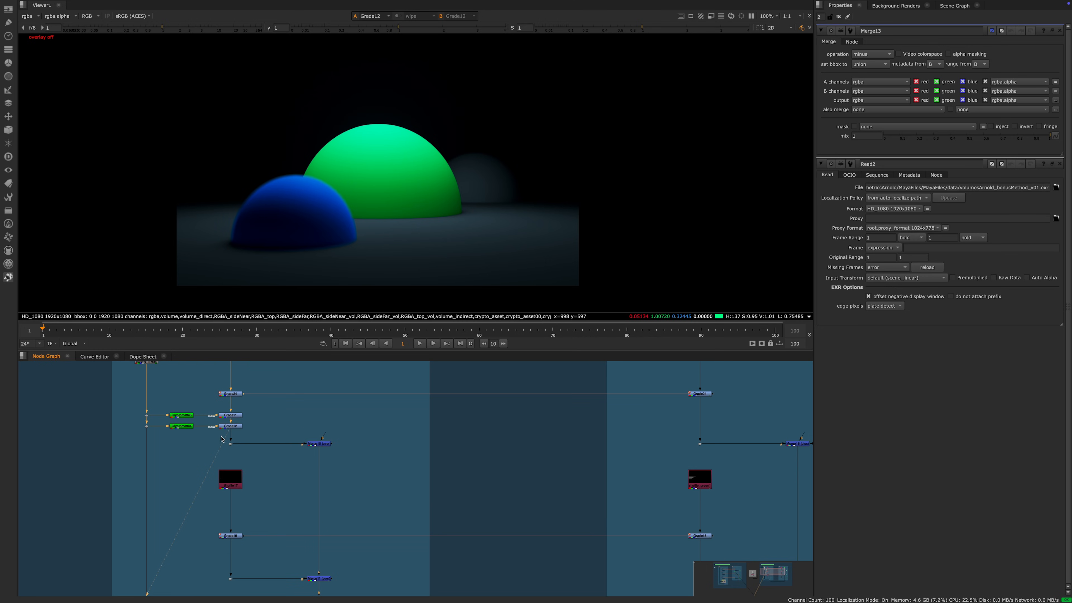
pyautogui.moveTo(272, 418); pyautogui.dragTo(136, 431)
pyautogui.scroll(3, 215, 424)
pyautogui.moveTo(213, 395); pyautogui.dragTo(208, 448, button='middle')
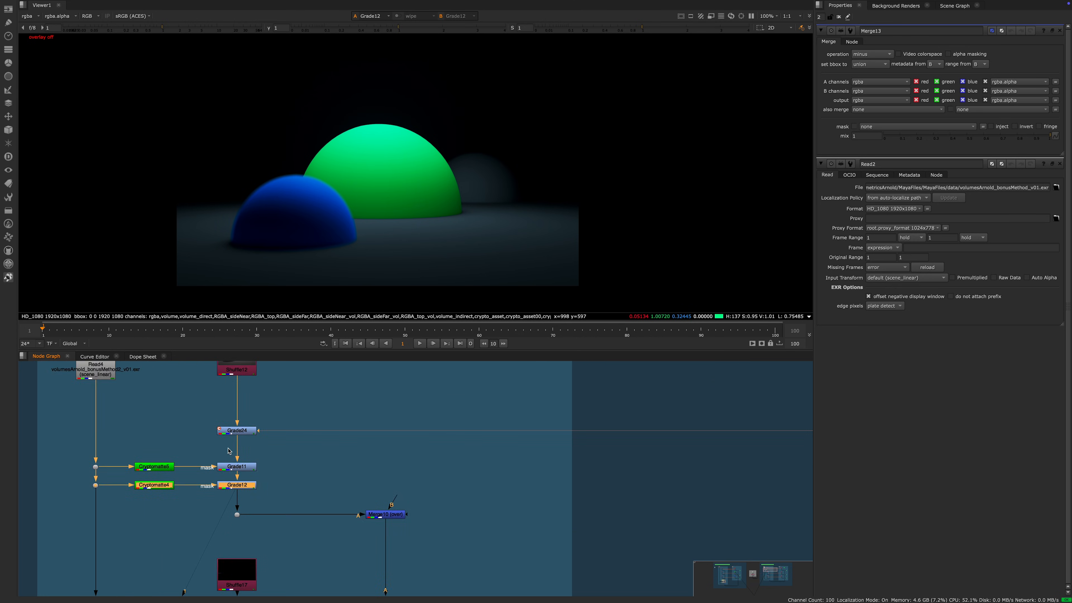
pyautogui.scroll(-4, 207, 445)
pyautogui.scroll(3, 239, 463)
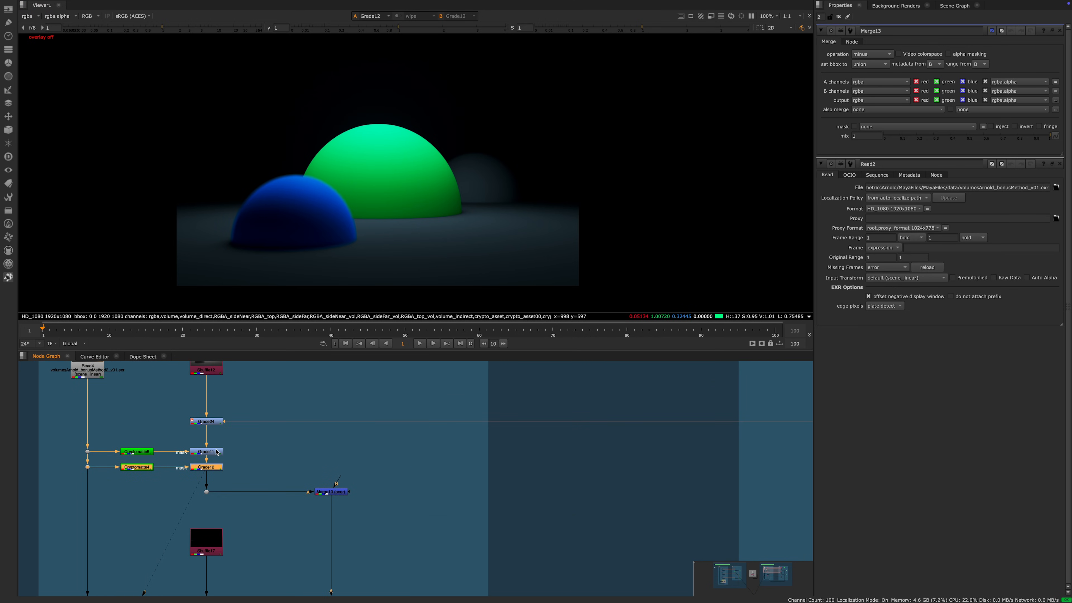
pyautogui.scroll(-3, 217, 452)
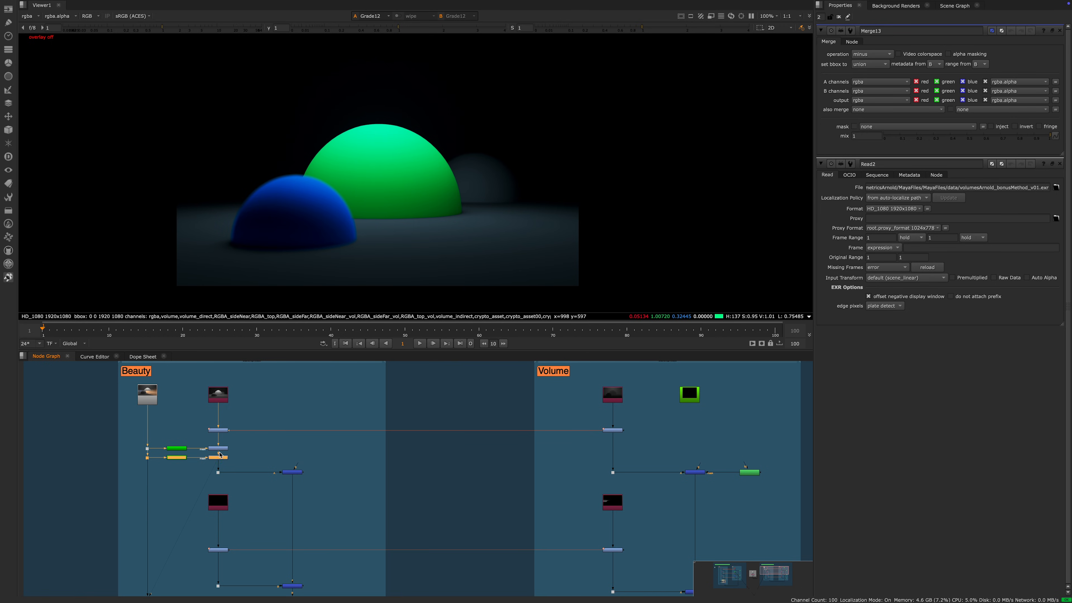
pyautogui.scroll(-5, 232, 456)
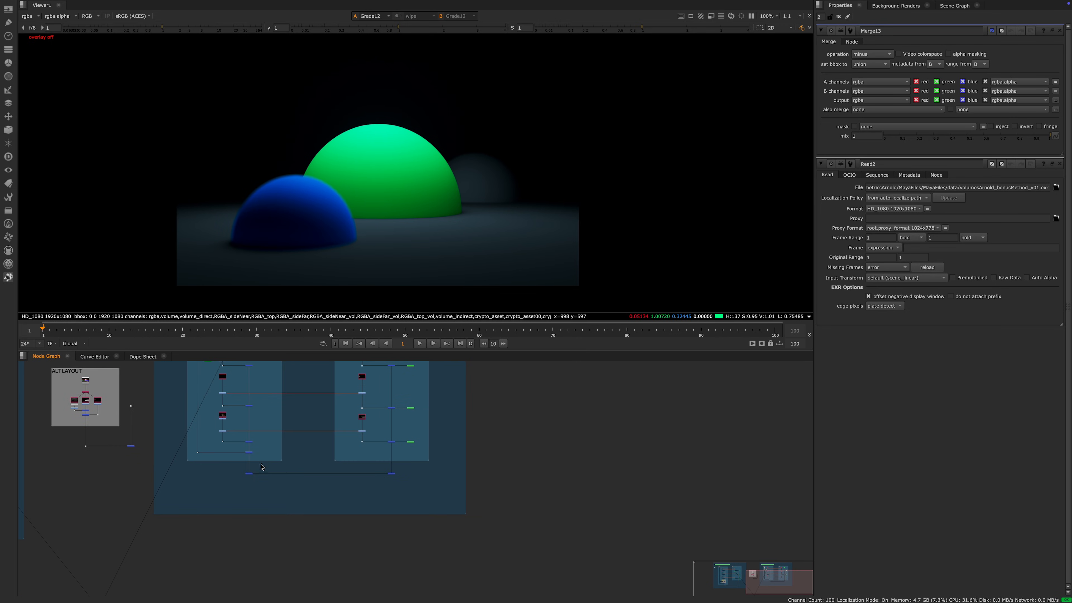
# Step: Disable Grade11 and Grade12 in the first Beauty light branch
pyautogui.scroll(8, 262, 466)
pyautogui.moveTo(242, 450); pyautogui.dragTo(188, 480)
pyautogui.press('d')
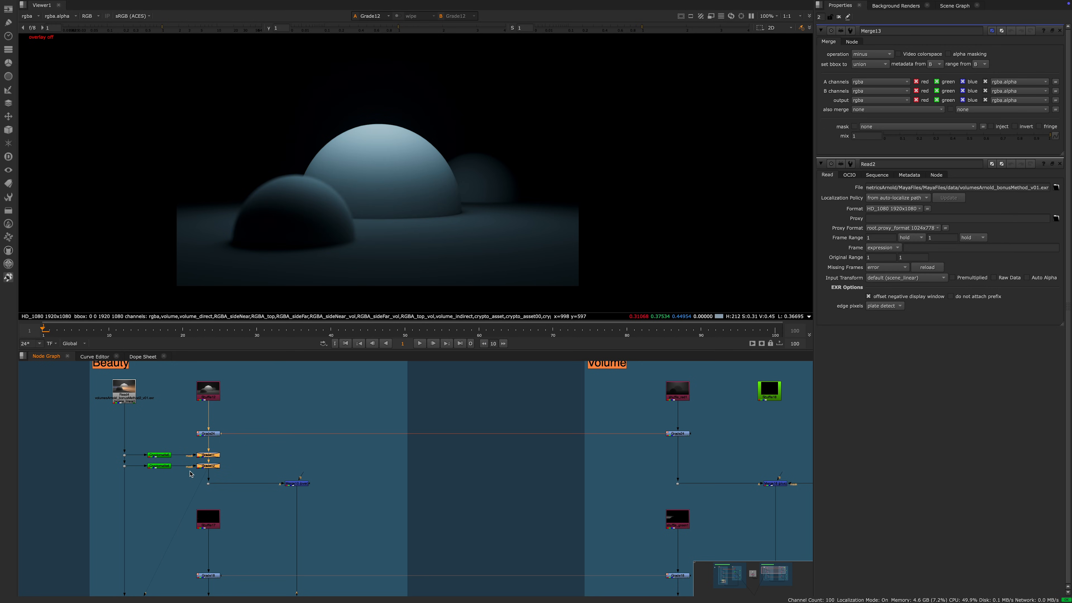
# Step: Open the settings of Grade24 in the Beauty group and display its result
pyautogui.moveTo(261, 434); pyautogui.dragTo(264, 458, button='middle')
pyautogui.doubleClick(218, 459)
pyautogui.press('1')
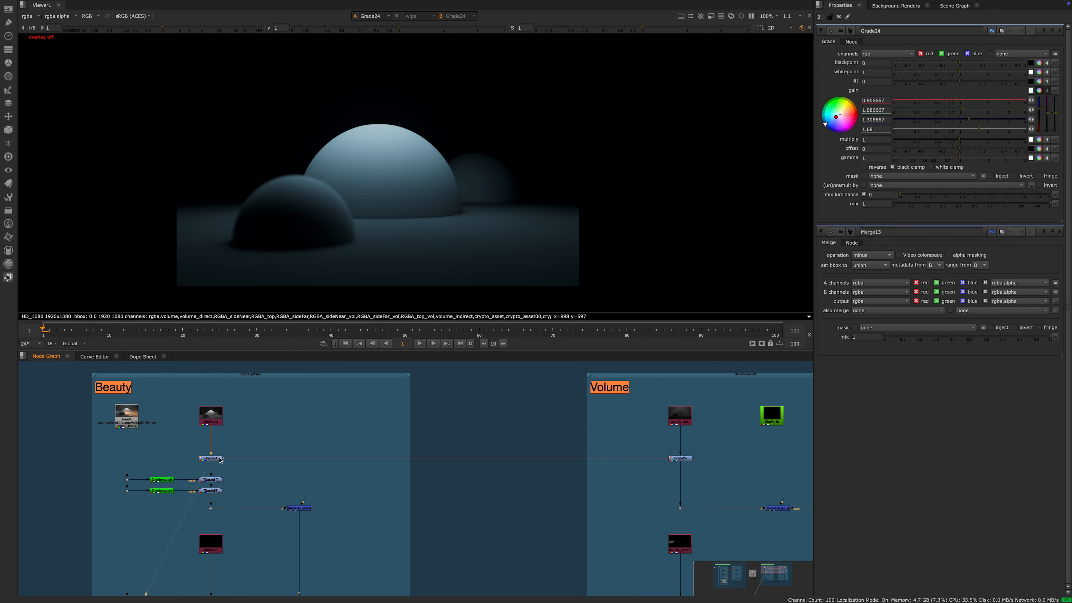
# Step: Examine the Beauty light branches and the links joining their grades to the Volume group
pyautogui.scroll(4, 222, 473)
pyautogui.scroll(-4, 243, 475)
pyautogui.moveTo(251, 498); pyautogui.dragTo(236, 477, button='middle')
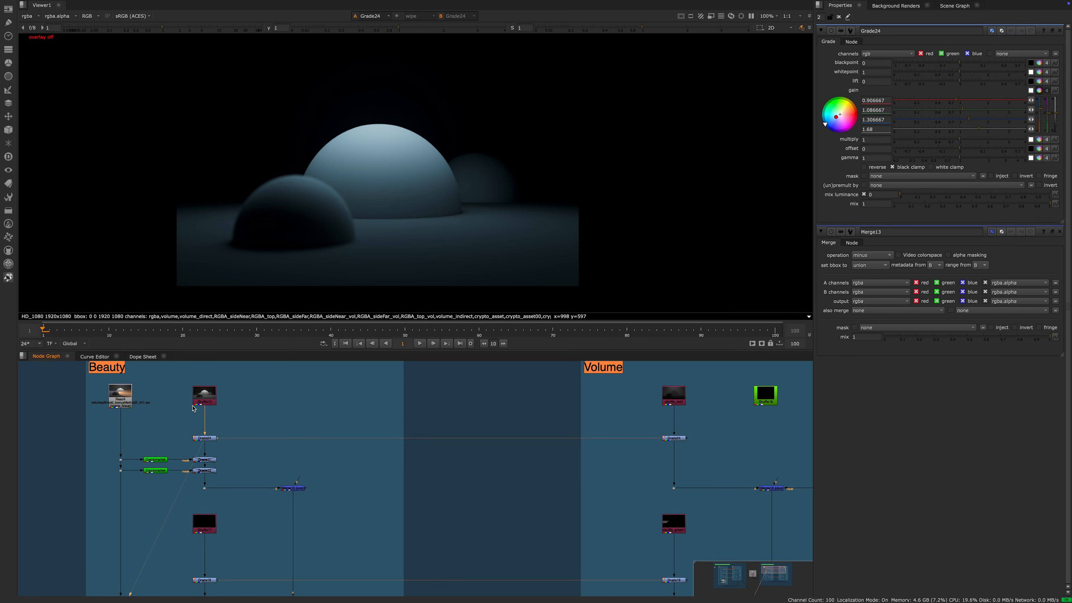
pyautogui.moveTo(236, 435); pyautogui.dragTo(242, 447, button='middle')
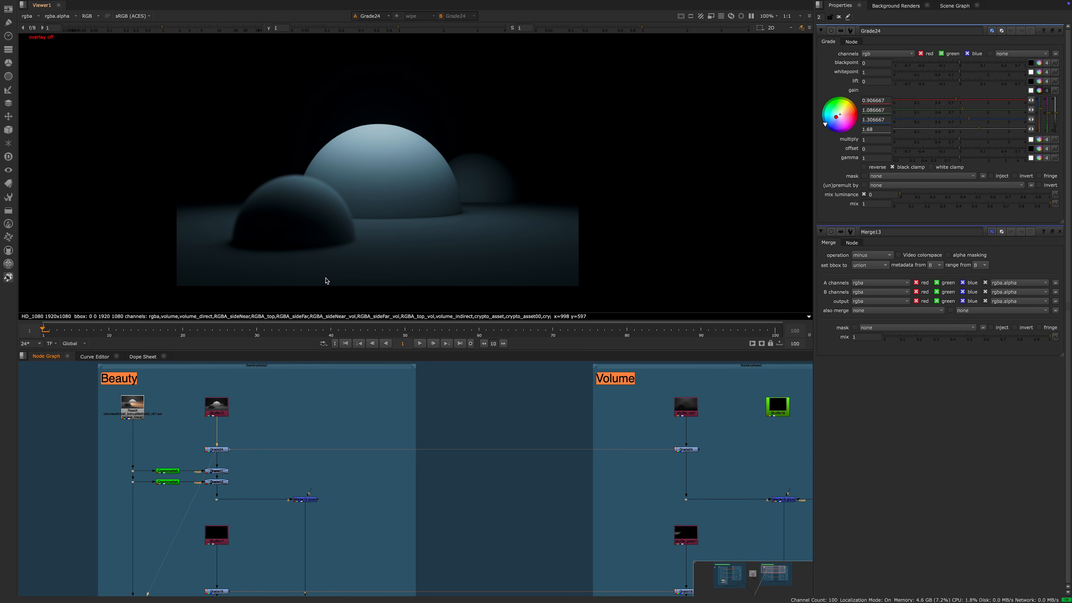
pyautogui.moveTo(262, 500)
pyautogui.mouseDown(button='middle')
pyautogui.moveTo(256, 471)
pyautogui.moveTo(230, 455)
pyautogui.mouseUp(button='middle')
pyautogui.moveTo(249, 496); pyautogui.dragTo(224, 480, button='middle')
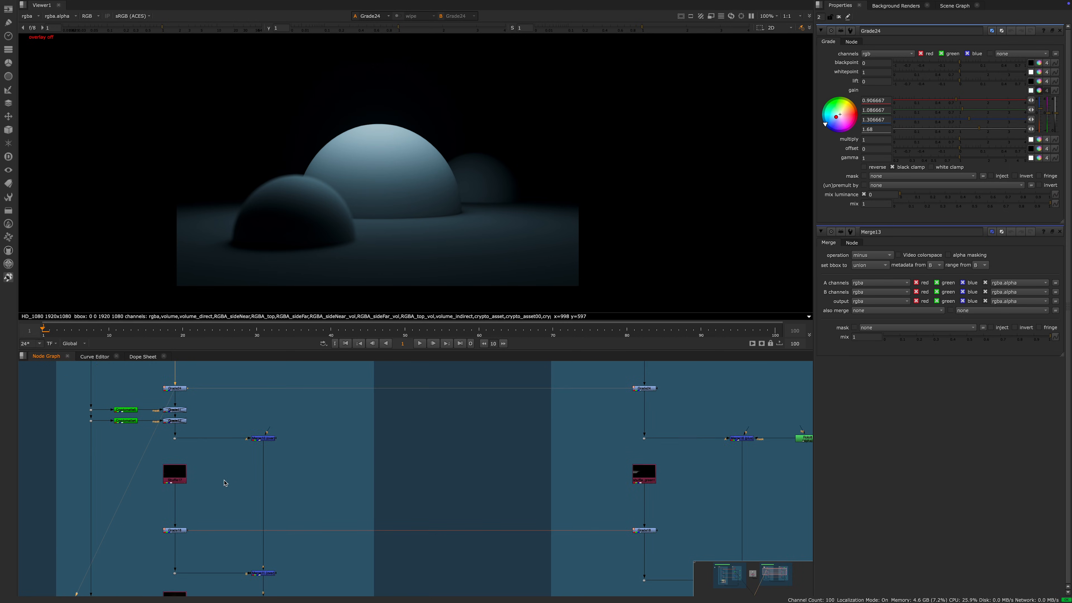
pyautogui.moveTo(225, 416); pyautogui.dragTo(247, 461, button='middle')
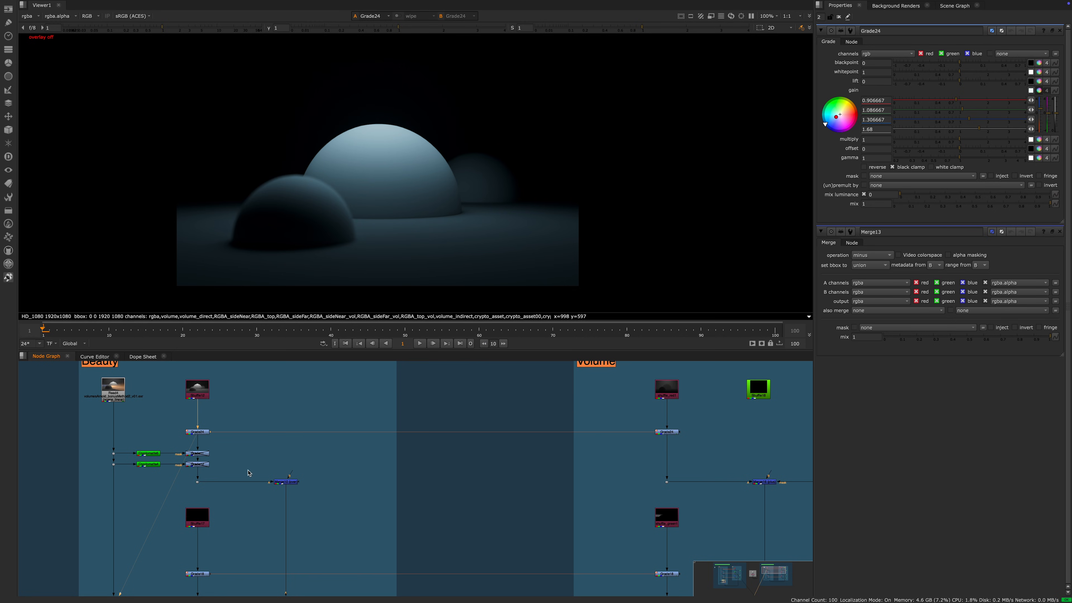
pyautogui.moveTo(249, 473); pyautogui.dragTo(243, 476, button='middle')
pyautogui.scroll(-3, 223, 465)
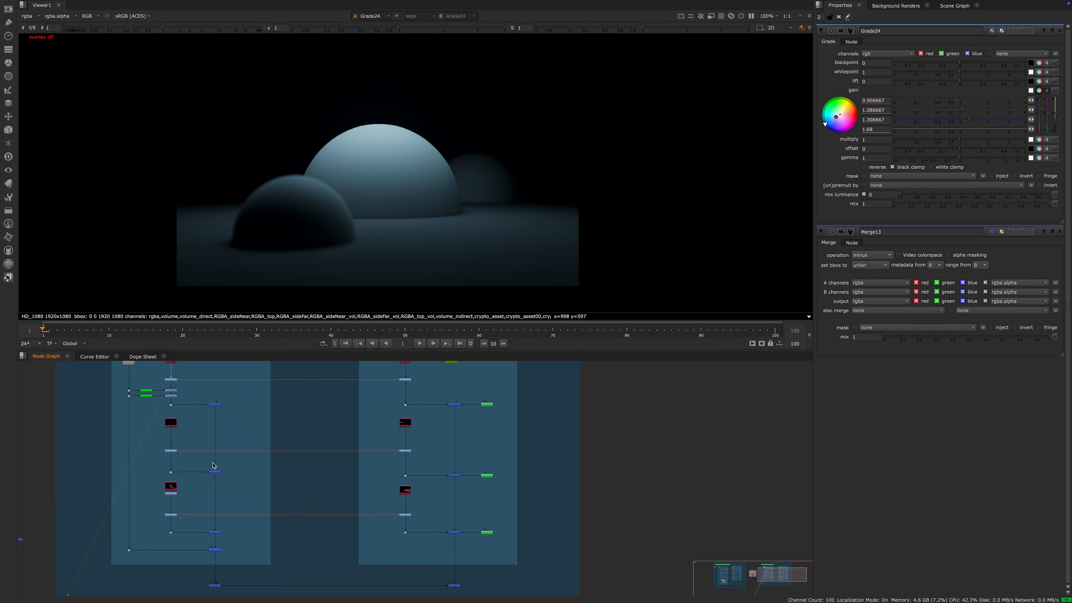
pyautogui.scroll(3, 198, 465)
pyautogui.scroll(-3, 203, 431)
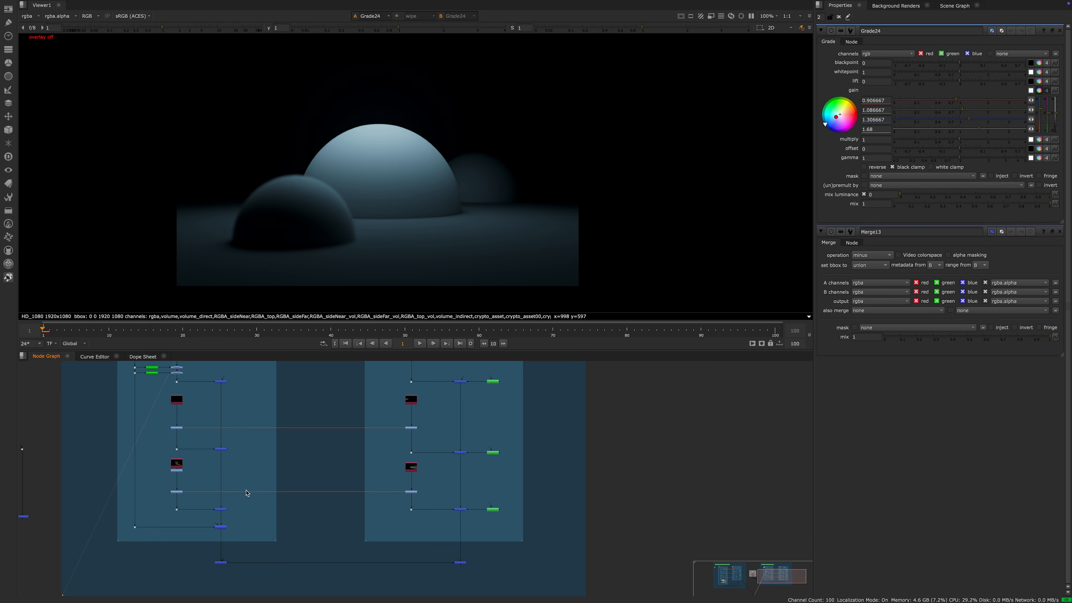
# Step: Display the merges of the Beauty group one after the other, ending on Merge11
pyautogui.moveTo(236, 518); pyautogui.dragTo(205, 533)
pyautogui.press('1')
pyautogui.moveTo(192, 459); pyautogui.dragTo(187, 467, button='middle')
pyautogui.moveTo(233, 442); pyautogui.dragTo(199, 471)
pyautogui.press('1')
# Step: Open the settings of shuffle_red1 in the Volume group and display its result
pyautogui.scroll(-3, 225, 457)
pyautogui.scroll(4, 252, 424)
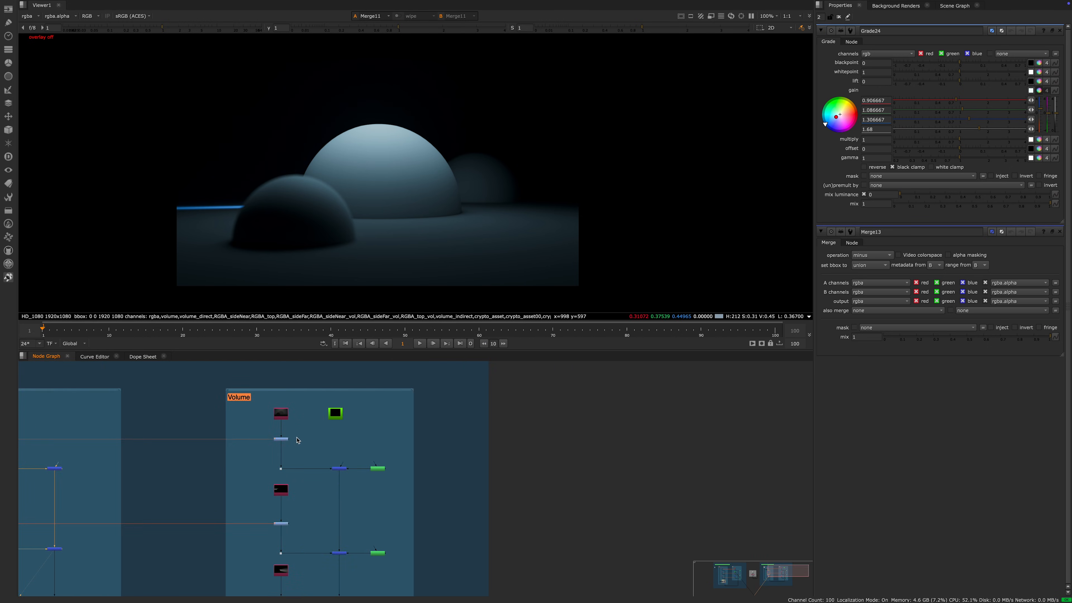
pyautogui.doubleClick(243, 424)
pyautogui.press('1')
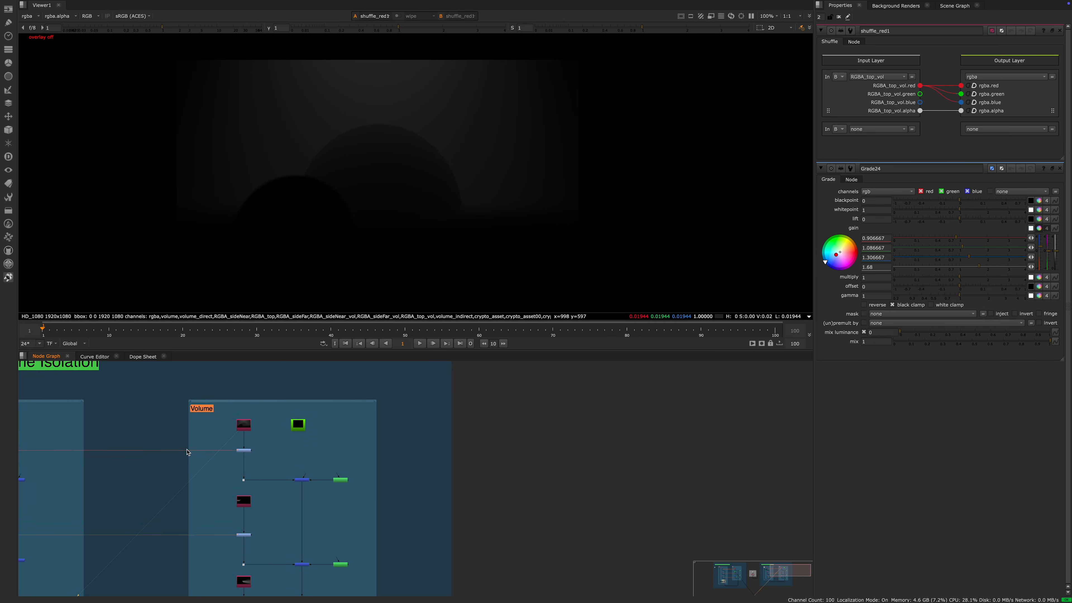
# Step: Examine the start of the first Volume branch around shuffle_red1 and compare it with the Beauty group
pyautogui.scroll(-4, 203, 441)
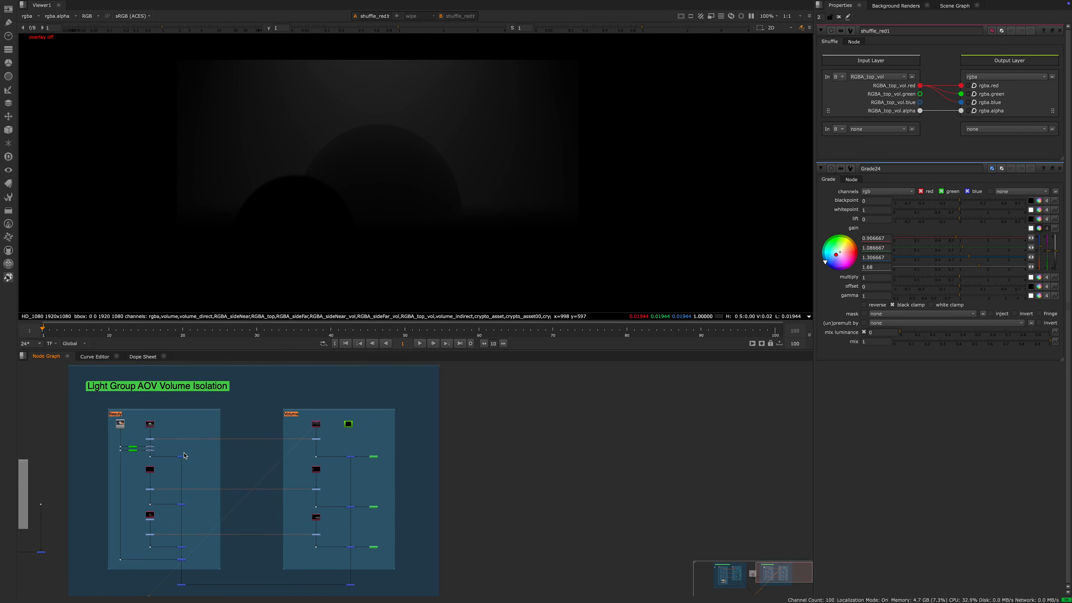
pyautogui.scroll(5, 329, 420)
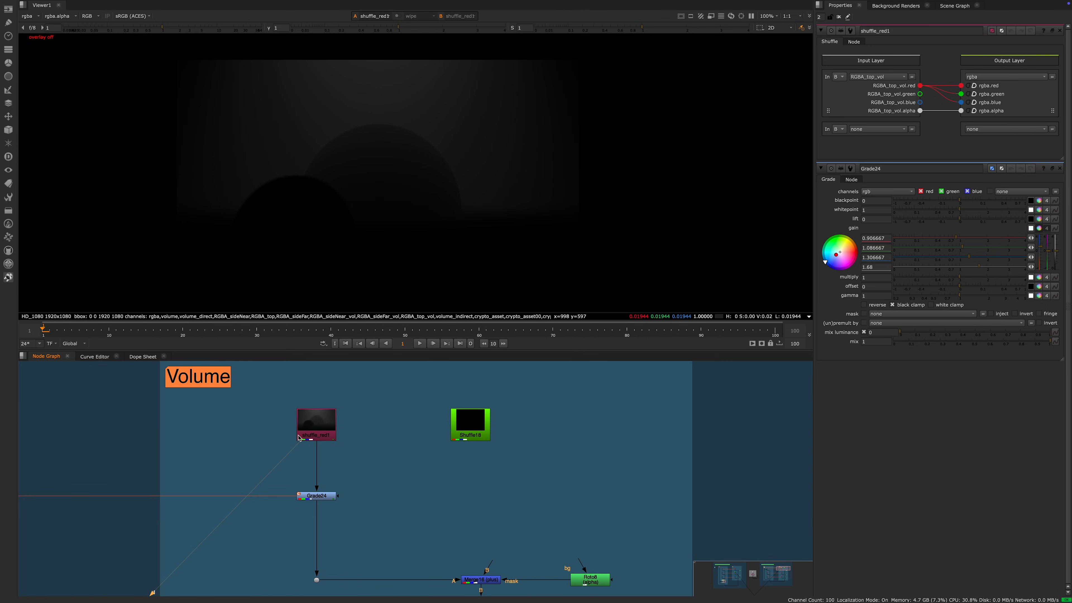
pyautogui.scroll(-3, 298, 437)
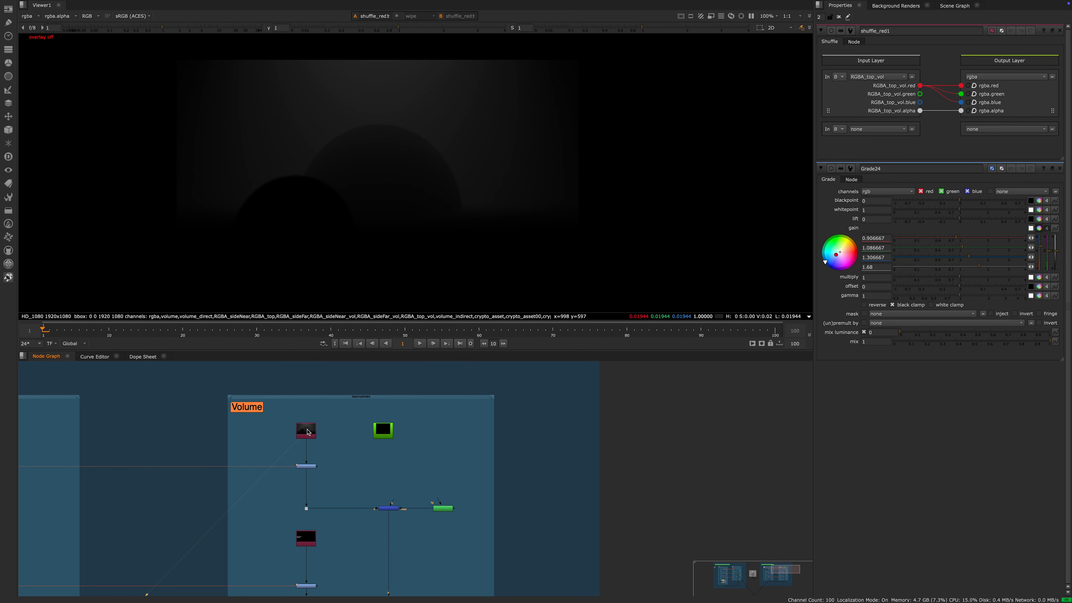
pyautogui.scroll(3, 291, 435)
pyautogui.moveTo(297, 404); pyautogui.dragTo(232, 446)
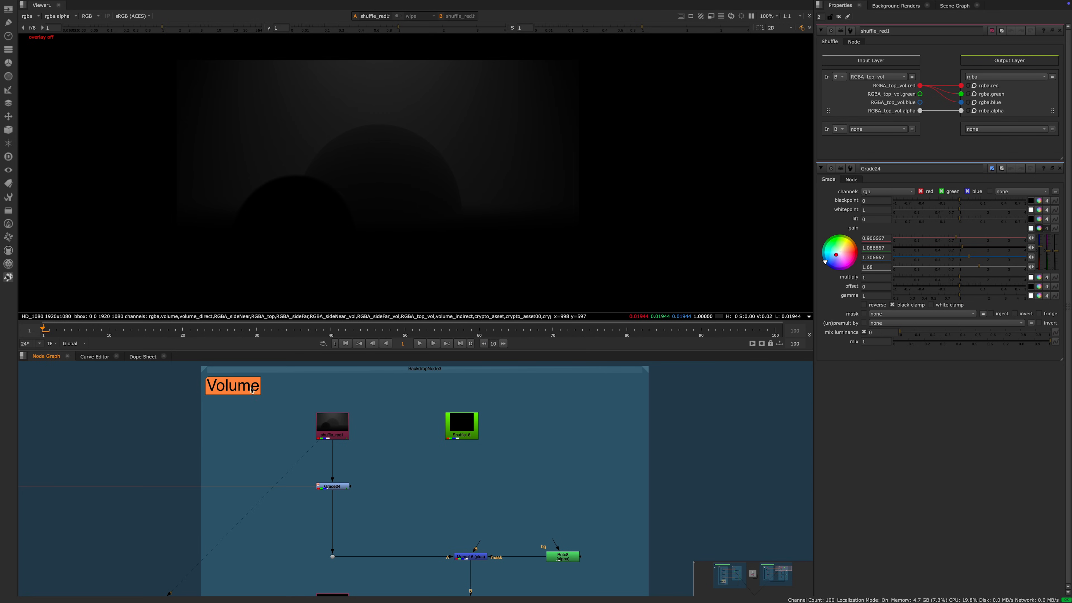
pyautogui.scroll(-5, 324, 522)
pyautogui.scroll(1, 323, 520)
pyautogui.moveTo(323, 520); pyautogui.dragTo(317, 497, button='middle')
pyautogui.moveTo(286, 531); pyautogui.dragTo(260, 533, button='middle')
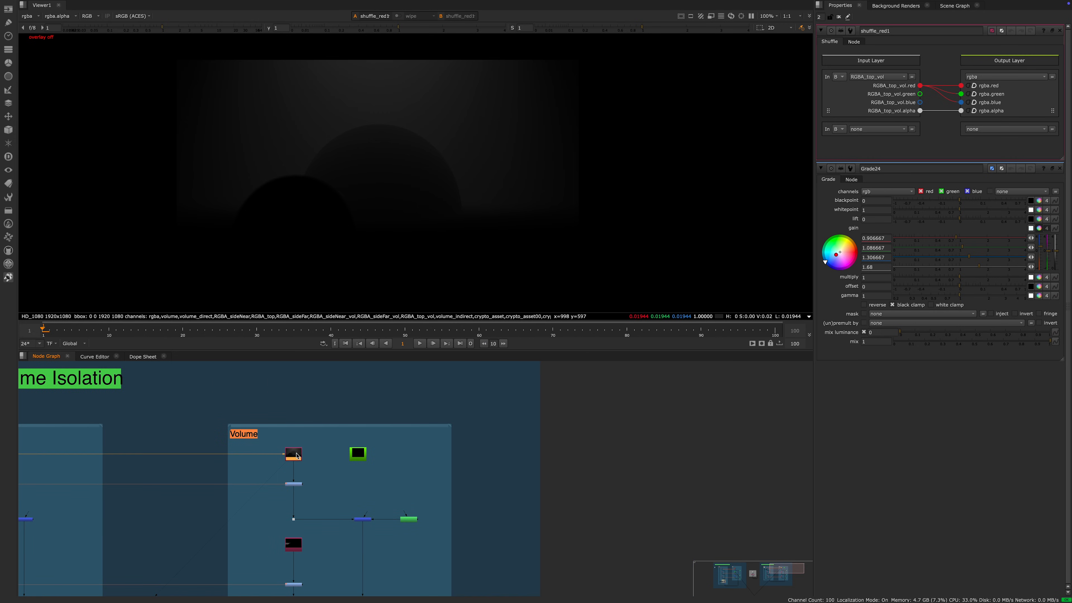
# Step: Reveal the hidden input of shuffle_red1, trace it back to the Beauty group and open the settings of Read4
pyautogui.click(293, 454)
pyautogui.moveTo(250, 477); pyautogui.dragTo(364, 469, button='middle')
pyautogui.moveTo(158, 454); pyautogui.dragTo(265, 455, button='middle')
pyautogui.scroll(4, 140, 448)
pyautogui.doubleClick(111, 443)
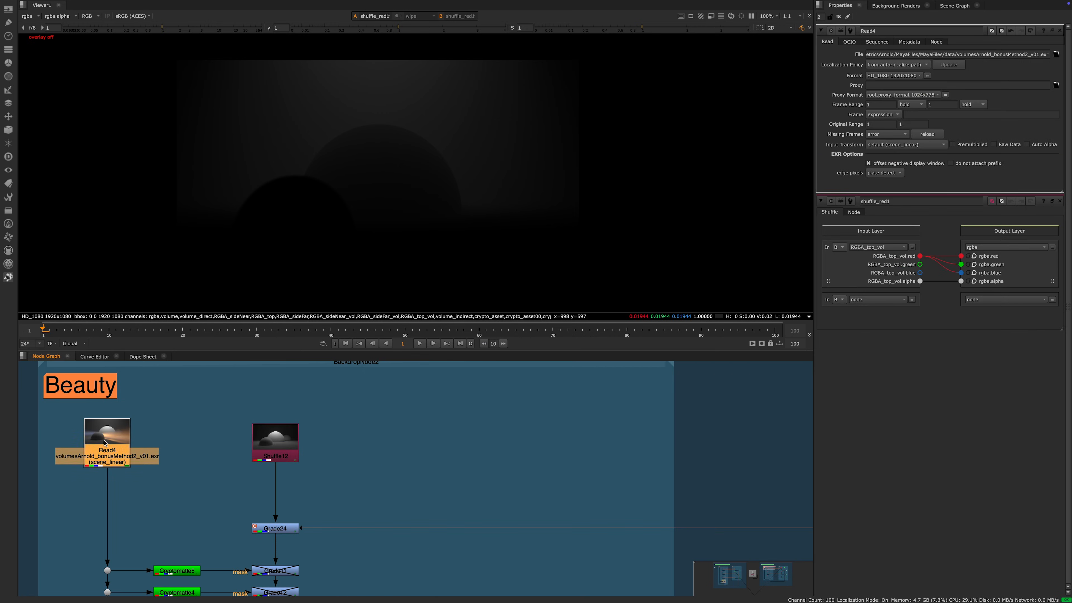
# Step: Follow the Read4 pipe down through the Beauty group and across to the top of the Volume group
pyautogui.scroll(-5, 270, 439)
pyautogui.moveTo(286, 438); pyautogui.dragTo(243, 438, button='middle')
pyautogui.moveTo(161, 506); pyautogui.dragTo(165, 454, button='middle')
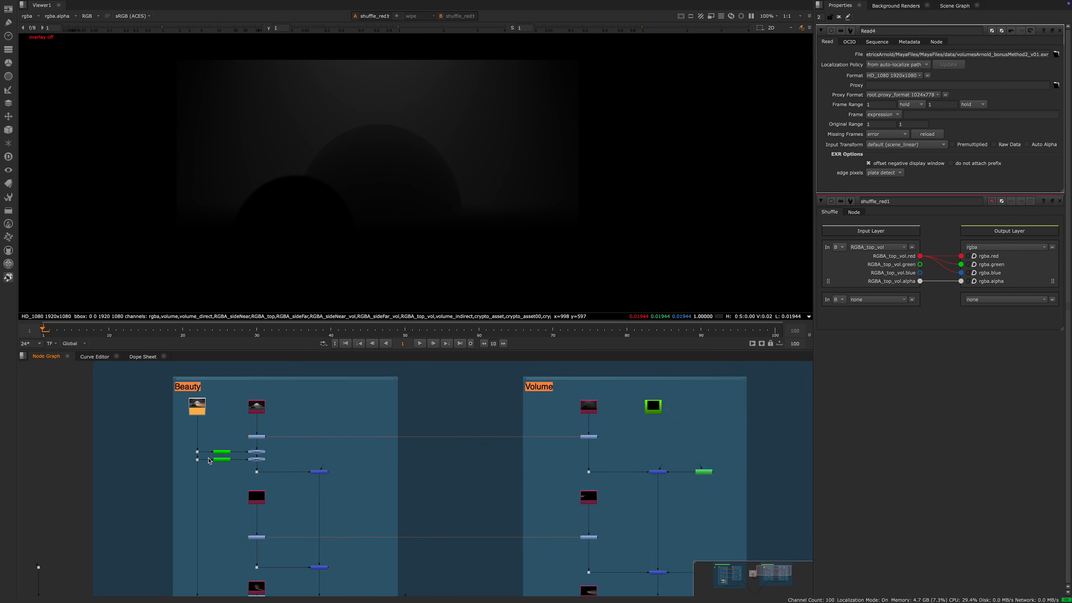
pyautogui.scroll(-3, 212, 425)
pyautogui.scroll(3, 222, 495)
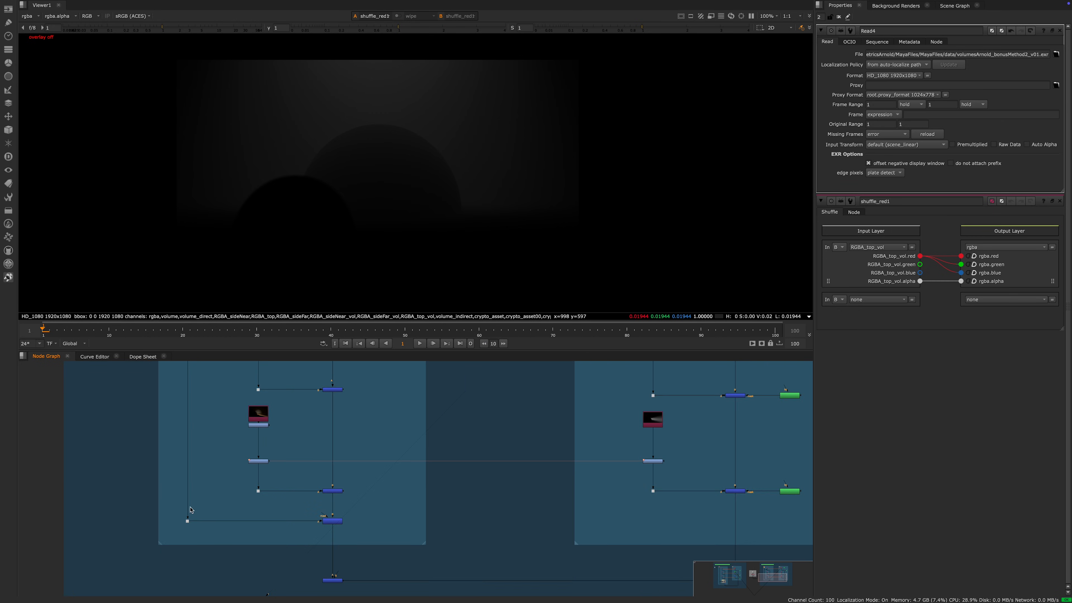
pyautogui.scroll(-5, 225, 507)
pyautogui.moveTo(395, 414); pyautogui.dragTo(319, 470, button='middle')
pyautogui.scroll(8, 319, 470)
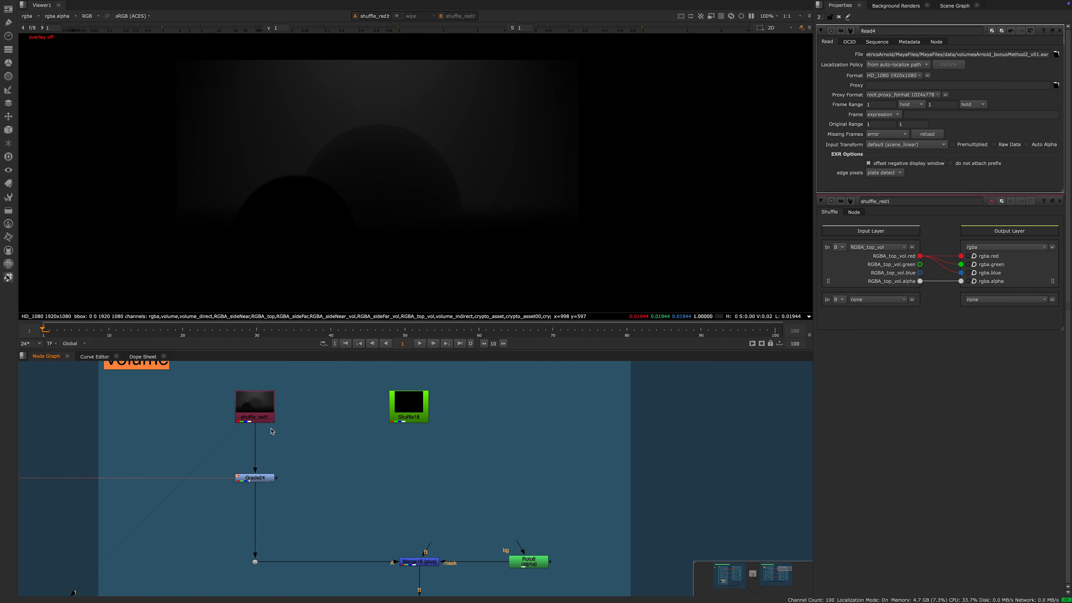
# Step: Open the settings of shuffle_red1, shuffle_green1 and shuffle_blue1 to inspect their volume light-group layers
pyautogui.doubleClick(250, 410)
pyautogui.scroll(-3, 259, 442)
pyautogui.moveTo(277, 505); pyautogui.dragTo(287, 436, button='middle')
pyautogui.doubleClick(266, 478)
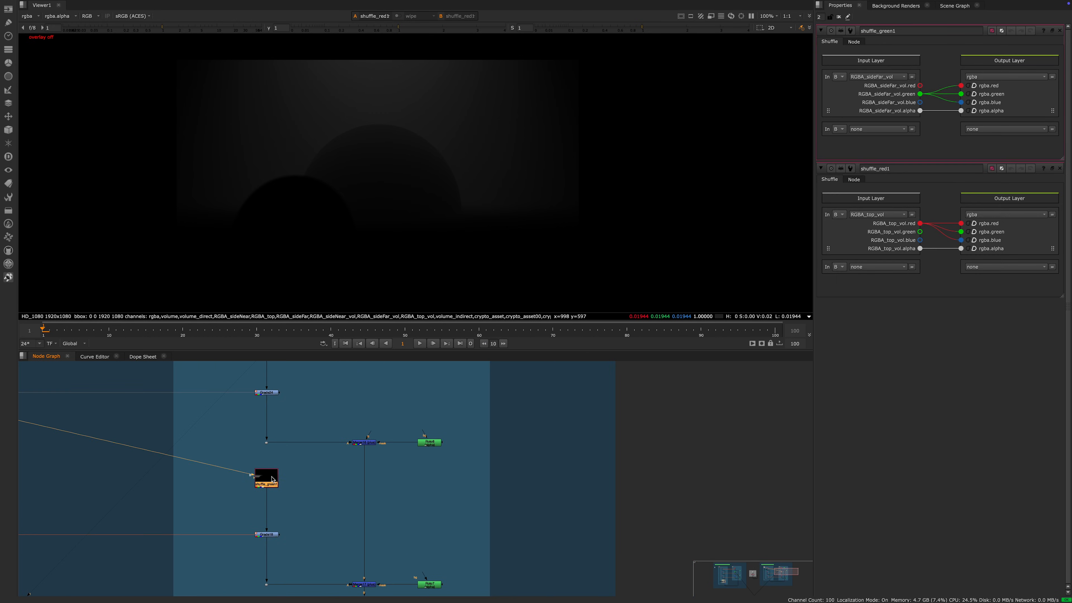
pyautogui.moveTo(278, 570); pyautogui.dragTo(312, 463, button='middle')
pyautogui.doubleClick(294, 502)
# Step: Open the general node options of shuffle_red1 to inspect its Hide Input setting
pyautogui.moveTo(297, 378); pyautogui.dragTo(312, 551, button='middle')
pyautogui.doubleClick(314, 416)
pyautogui.click(854, 42)
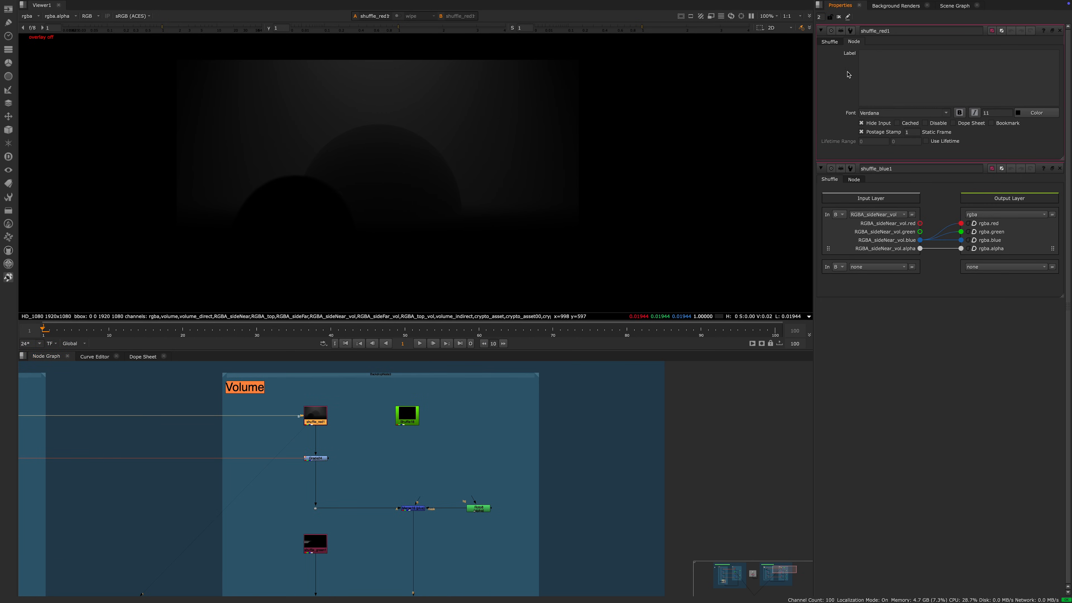
pyautogui.moveTo(369, 436); pyautogui.dragTo(381, 428, button='middle')
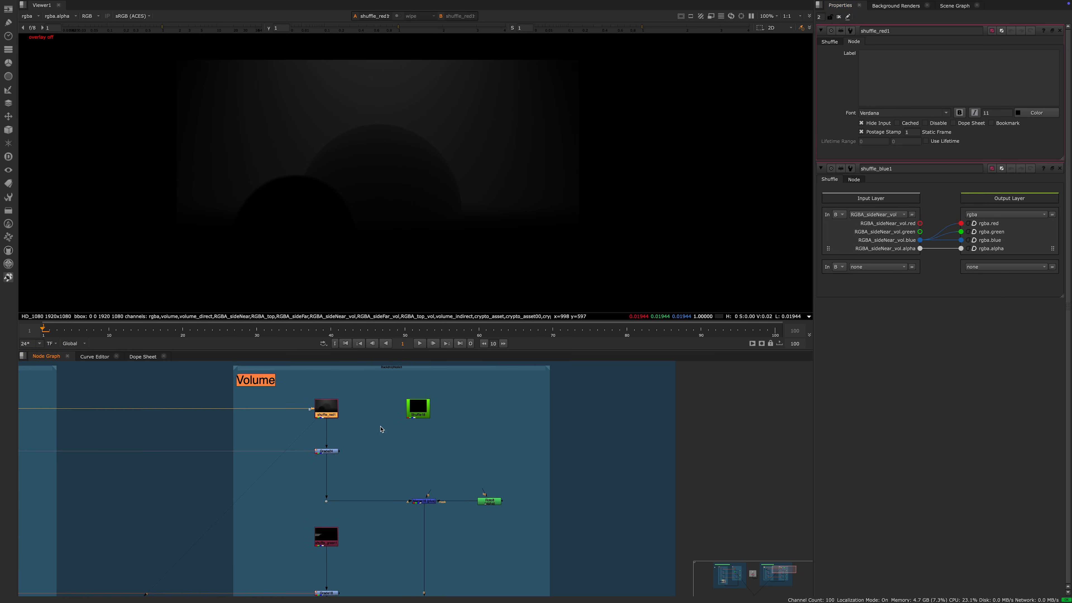
pyautogui.click(376, 435)
# Step: Open the settings of Grade24 in the Volume group and display its result
pyautogui.scroll(5, 333, 413)
pyautogui.scroll(-4, 341, 442)
pyautogui.moveTo(335, 471); pyautogui.dragTo(323, 428, button='middle')
pyautogui.doubleClick(323, 430)
pyautogui.press('1')
# Step: Display the grades of the second and third Volume light branches, ending on Grade16
pyautogui.scroll(-5, 336, 480)
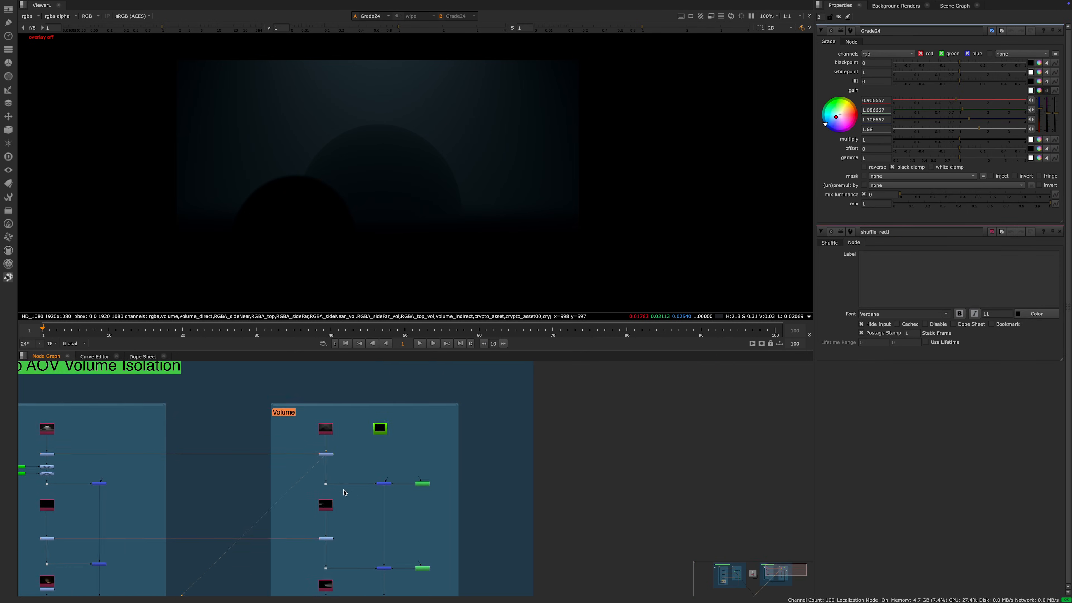
pyautogui.moveTo(344, 493); pyautogui.dragTo(339, 431, button='middle')
pyautogui.click(322, 477)
pyautogui.press('1')
pyautogui.moveTo(346, 544); pyautogui.dragTo(321, 492, button='middle')
pyautogui.moveTo(321, 492); pyautogui.dragTo(241, 509)
pyautogui.press('1')
pyautogui.moveTo(329, 452); pyautogui.dragTo(305, 479, button='middle')
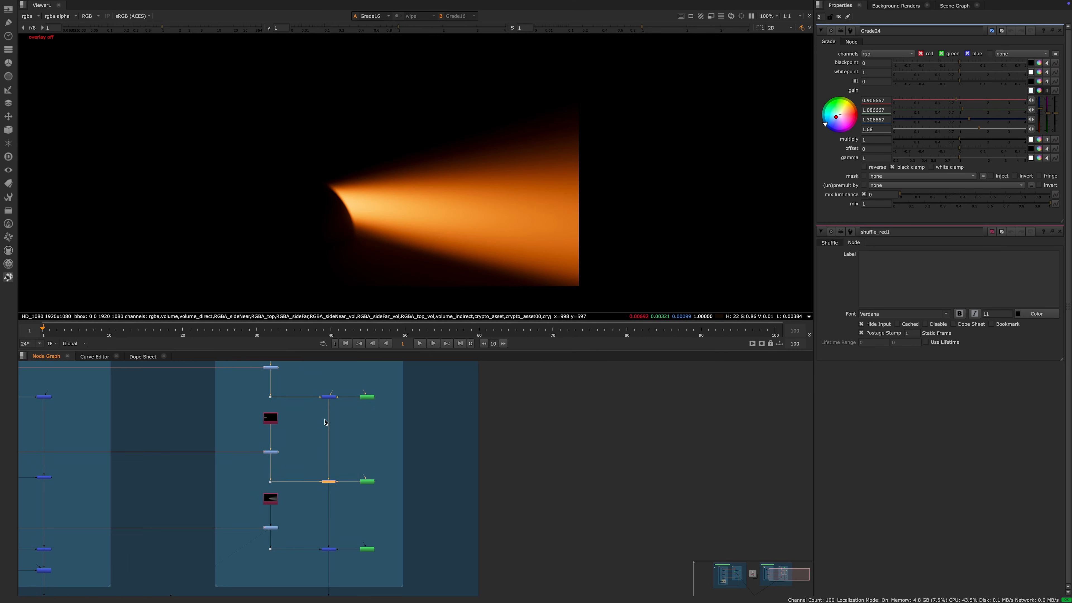
# Step: Open the settings of Merge16 in the first Volume branch and display its result
pyautogui.moveTo(331, 407); pyautogui.dragTo(323, 442, button='middle')
pyautogui.click(324, 433)
pyautogui.doubleClick(322, 432)
pyautogui.press('1')
pyautogui.scroll(3, 334, 435)
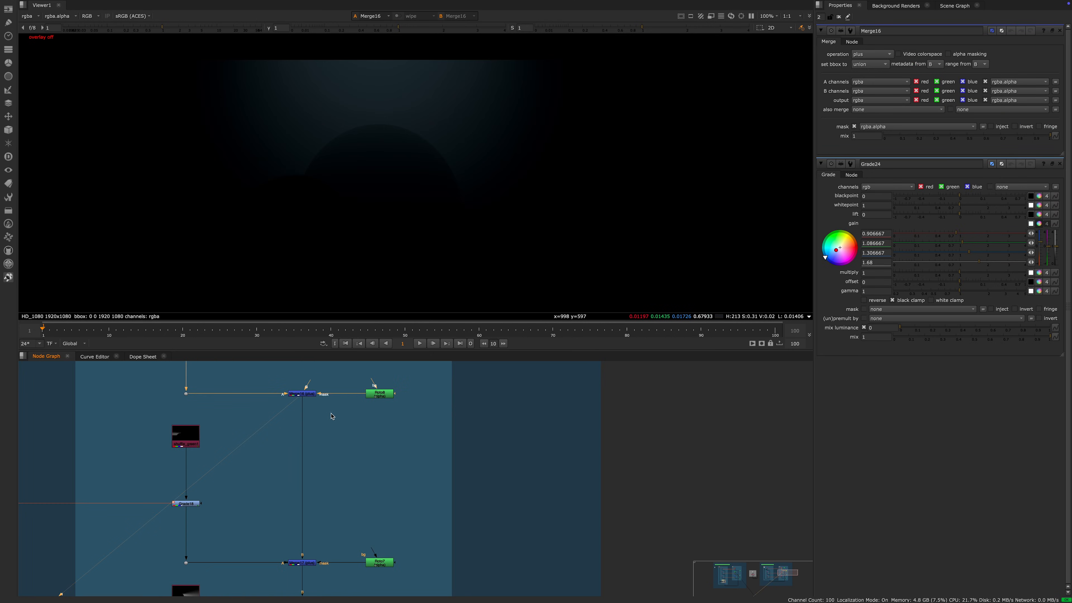
# Step: Display Merge17 in the second Volume branch, followed by Merge29 in the third
pyautogui.moveTo(339, 545); pyautogui.dragTo(342, 467, button='middle')
pyautogui.click(303, 486)
pyautogui.press('1')
pyautogui.scroll(-3, 334, 490)
pyautogui.moveTo(337, 520); pyautogui.dragTo(331, 461, button='middle')
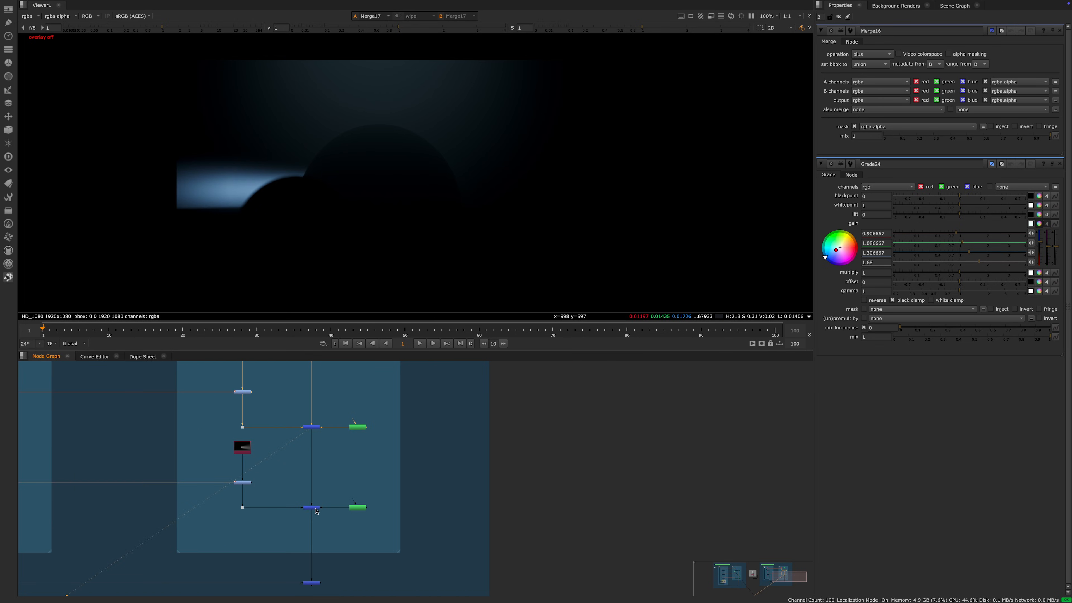
pyautogui.click(315, 508)
pyautogui.press('1')
# Step: Display Merge30, which combines the Beauty and Volume groups, and view the whole isolation section
pyautogui.moveTo(329, 525); pyautogui.dragTo(319, 459, button='middle')
pyautogui.moveTo(340, 492); pyautogui.dragTo(295, 526)
pyautogui.press('1')
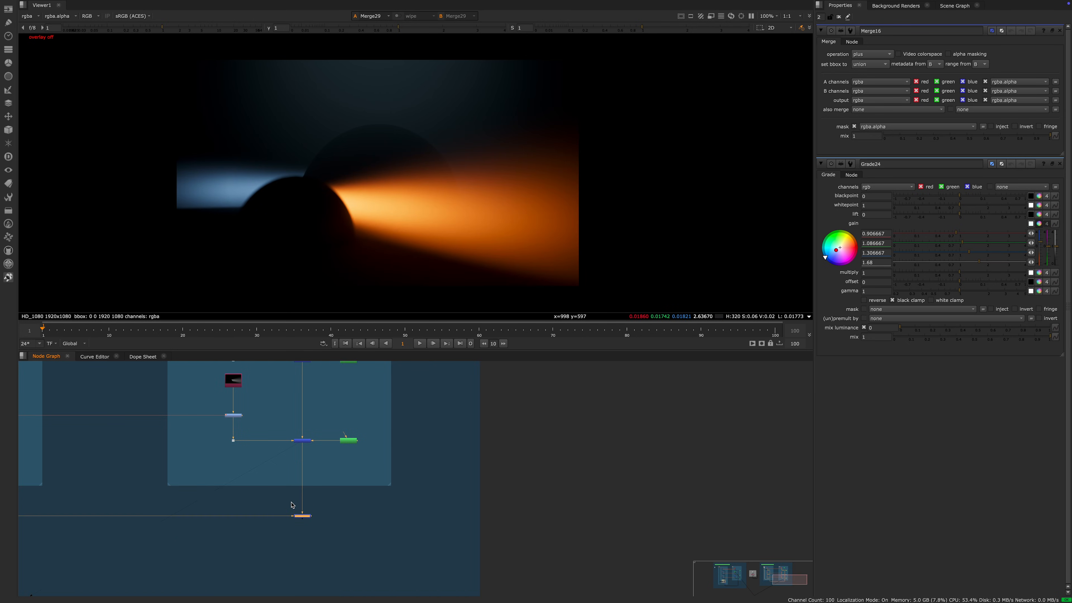
pyautogui.click(249, 478)
pyautogui.scroll(-5, 249, 480)
pyautogui.scroll(4, 304, 471)
pyautogui.moveTo(263, 431); pyautogui.dragTo(302, 462, button='middle')
pyautogui.scroll(-2, 296, 469)
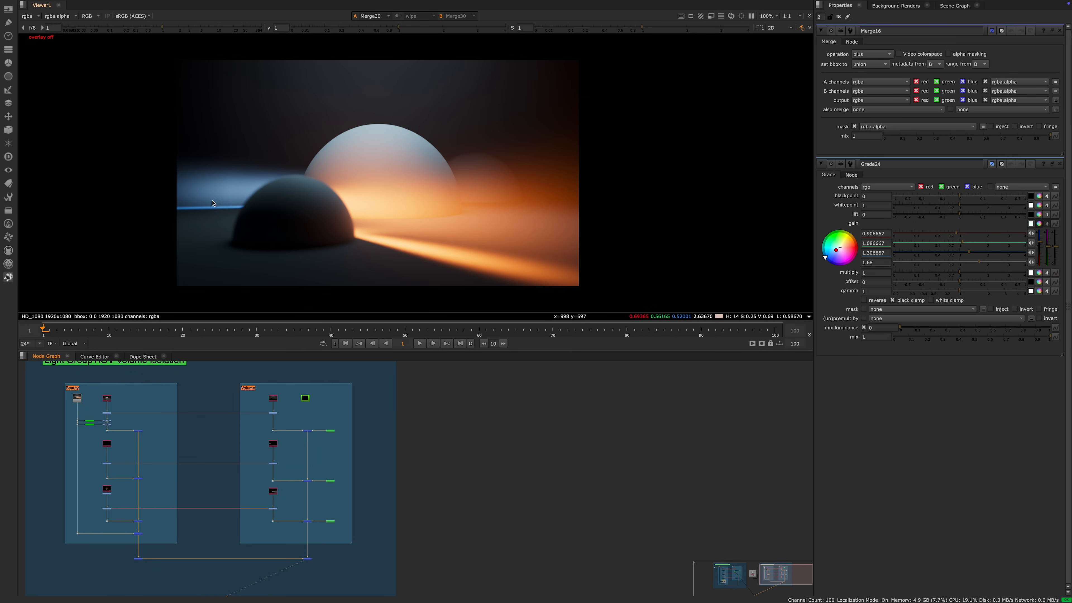
# Step: Examine the Merge30 result up close, along with the Beauty and Volume groups of the Light Group AOV Volume Isolation section
pyautogui.scroll(5, 213, 199)
pyautogui.scroll(-3, 293, 207)
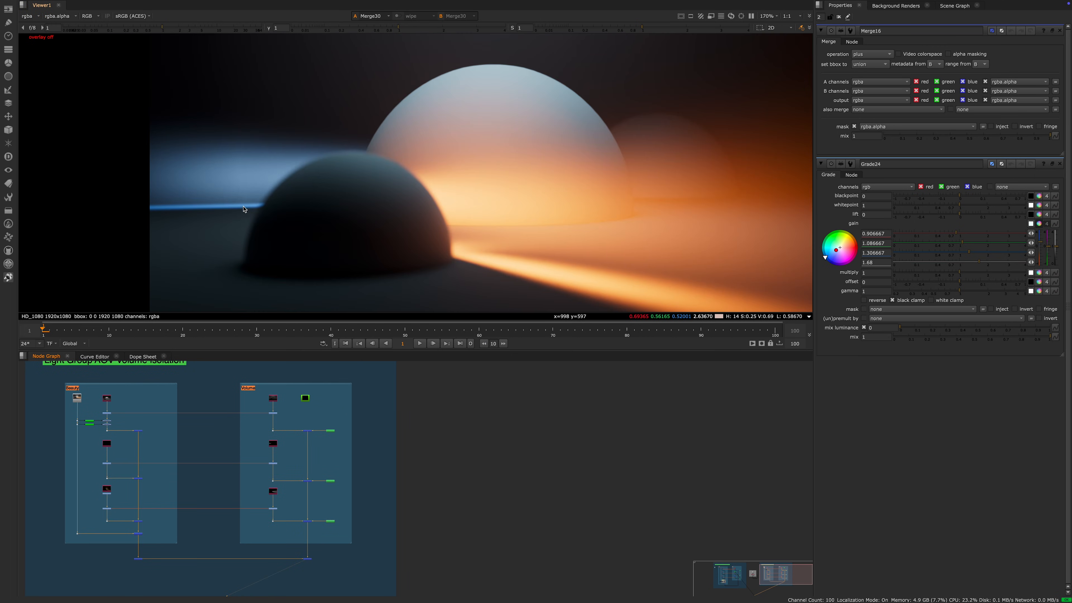
pyautogui.moveTo(280, 414); pyautogui.dragTo(297, 435, button='middle')
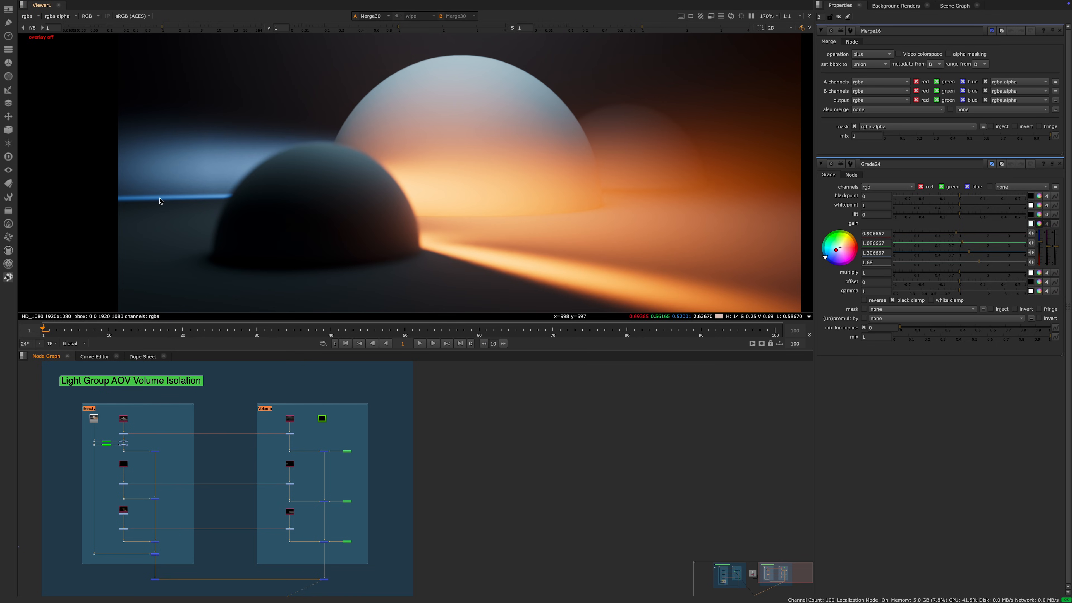
pyautogui.scroll(2, 188, 172)
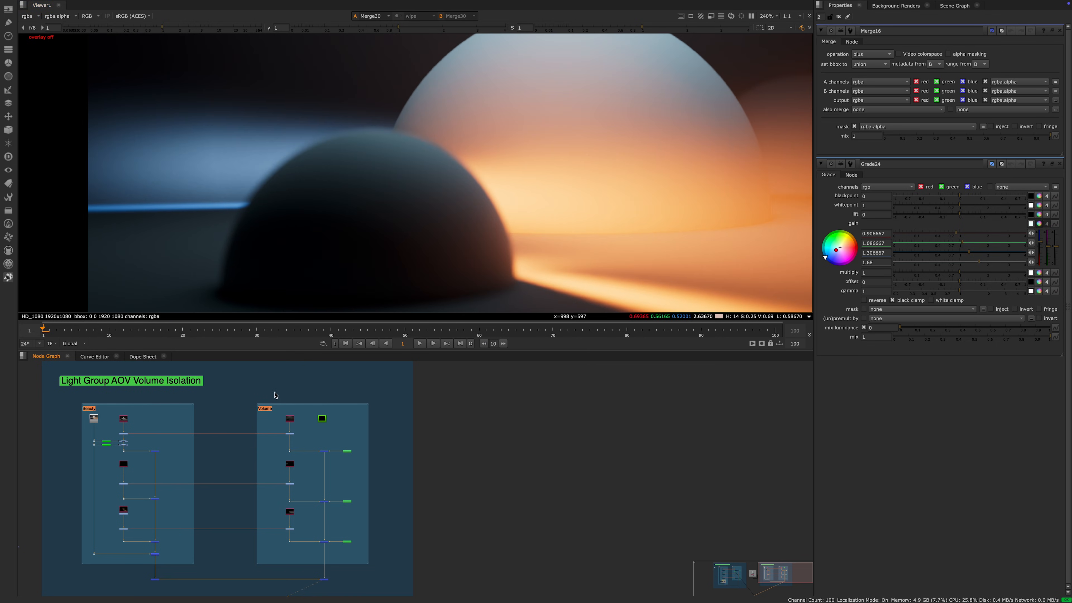
pyautogui.scroll(-3, 363, 194)
pyautogui.moveTo(293, 451); pyautogui.dragTo(313, 440, button='middle')
pyautogui.scroll(5, 311, 423)
pyautogui.scroll(-6, 320, 418)
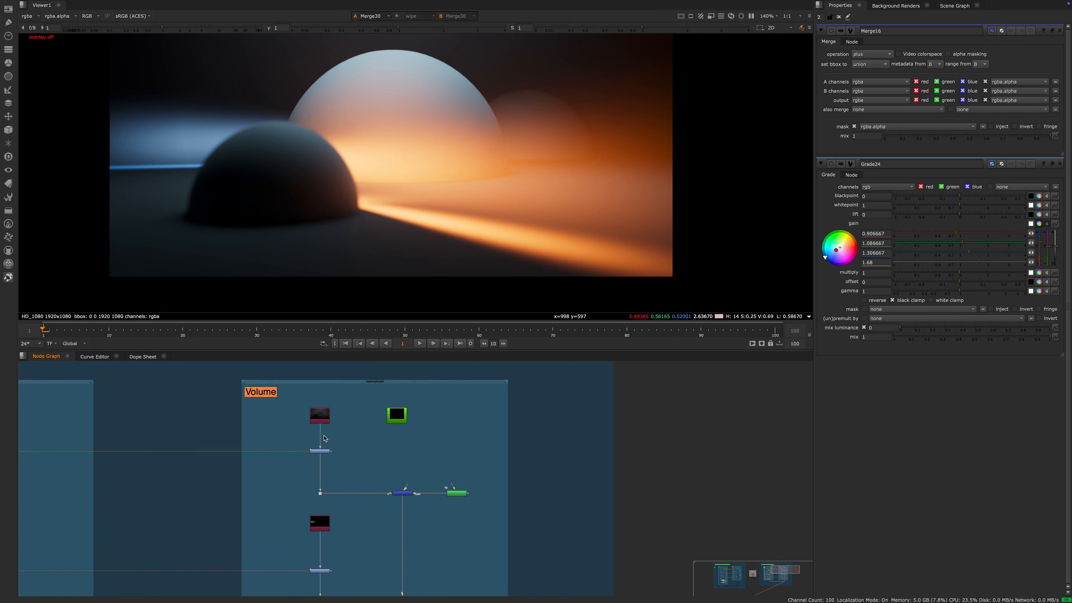
# Step: Open the settings of shuffle_red1 in the first Volume branch and look through its available input layers
pyautogui.scroll(1, 358, 412)
pyautogui.doubleClick(357, 411)
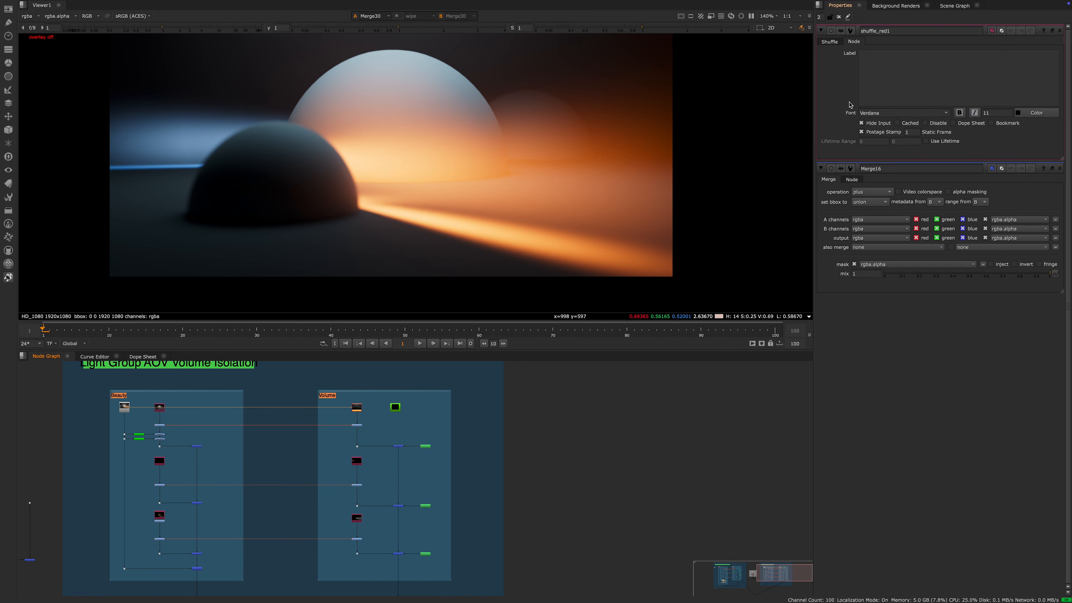
pyautogui.click(884, 77)
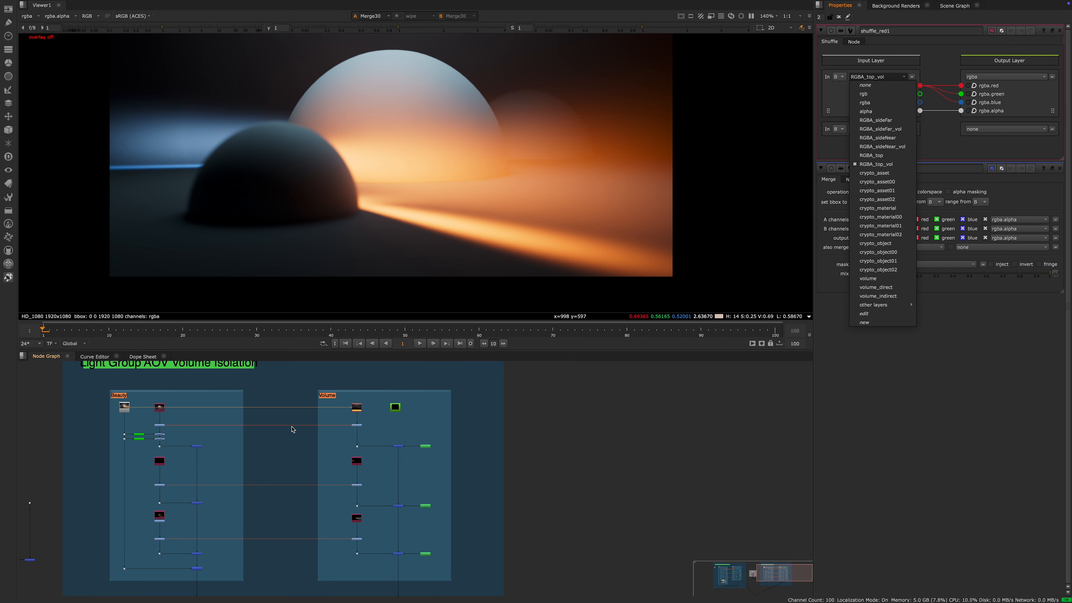
pyautogui.click(338, 460)
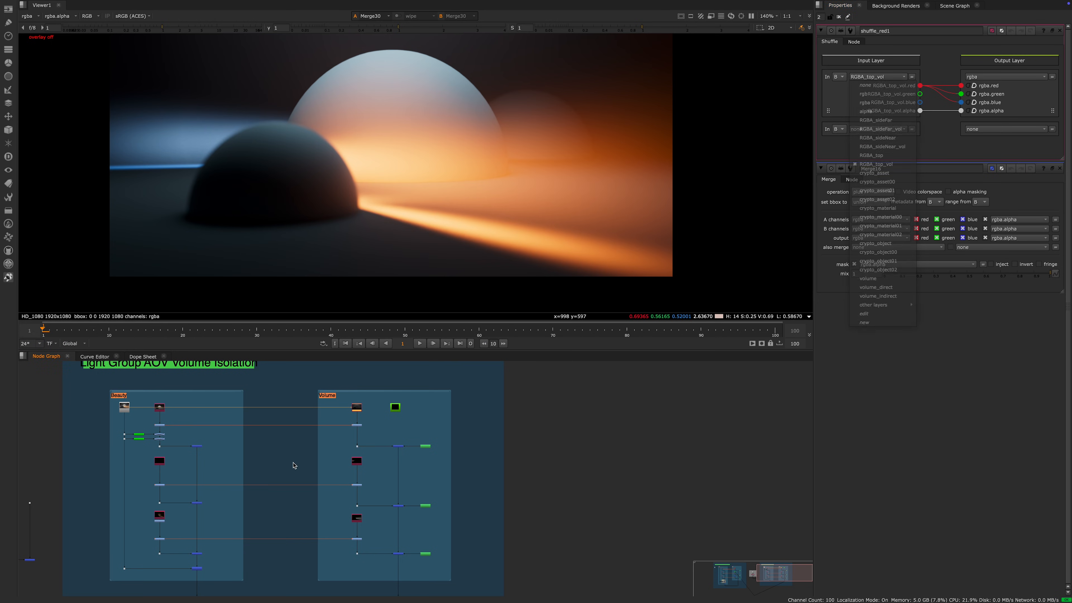
# Step: Open the settings of Shuffle12 in the first Beauty branch and display its output
pyautogui.scroll(5, 295, 463)
pyautogui.scroll(2, 136, 410)
pyautogui.doubleClick(125, 399)
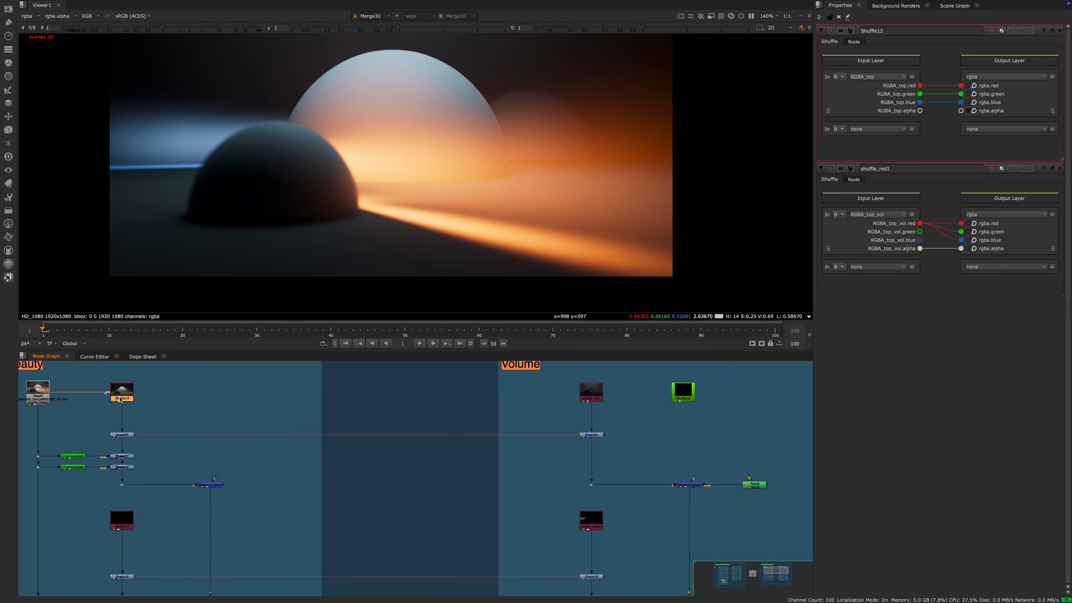
pyautogui.press('1')
# Step: Display Shuffle17 in the second Beauty branch, followed by Shuffle7 in the third
pyautogui.moveTo(159, 461); pyautogui.dragTo(189, 422, button='middle')
pyautogui.click(143, 489)
pyautogui.press('1')
pyautogui.scroll(-5, 196, 521)
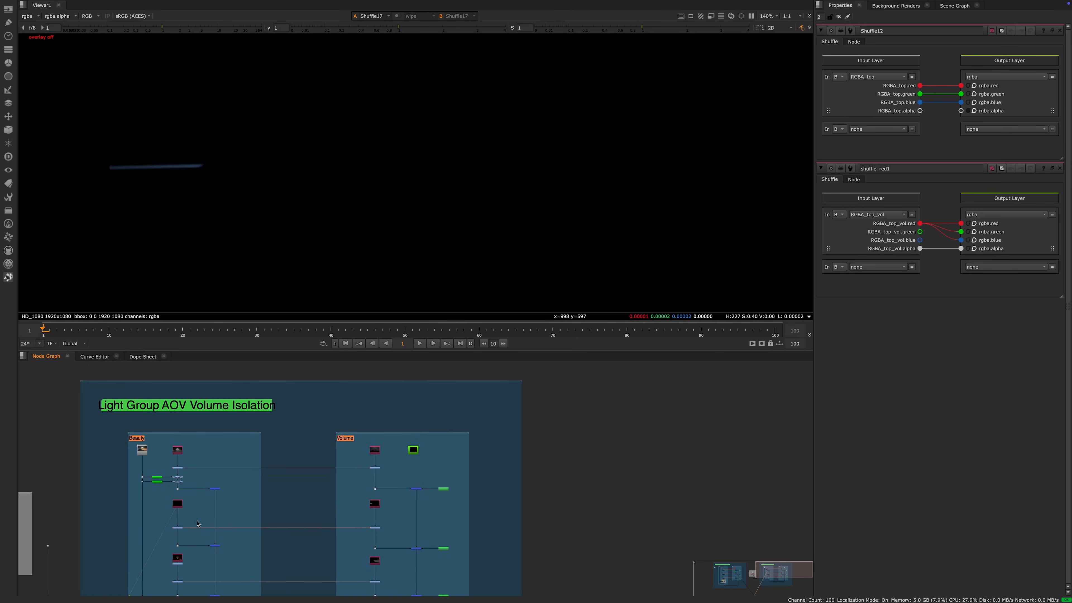
pyautogui.moveTo(197, 524); pyautogui.dragTo(193, 493, button='middle')
pyautogui.click(186, 497)
pyautogui.press('1')
# Step: Look through the input layers available to Shuffle12, leaving its RGBA_top selection as is
pyautogui.scroll(-1, 312, 500)
pyautogui.moveTo(324, 499); pyautogui.dragTo(297, 523, button='middle')
pyautogui.scroll(1, 526, 365)
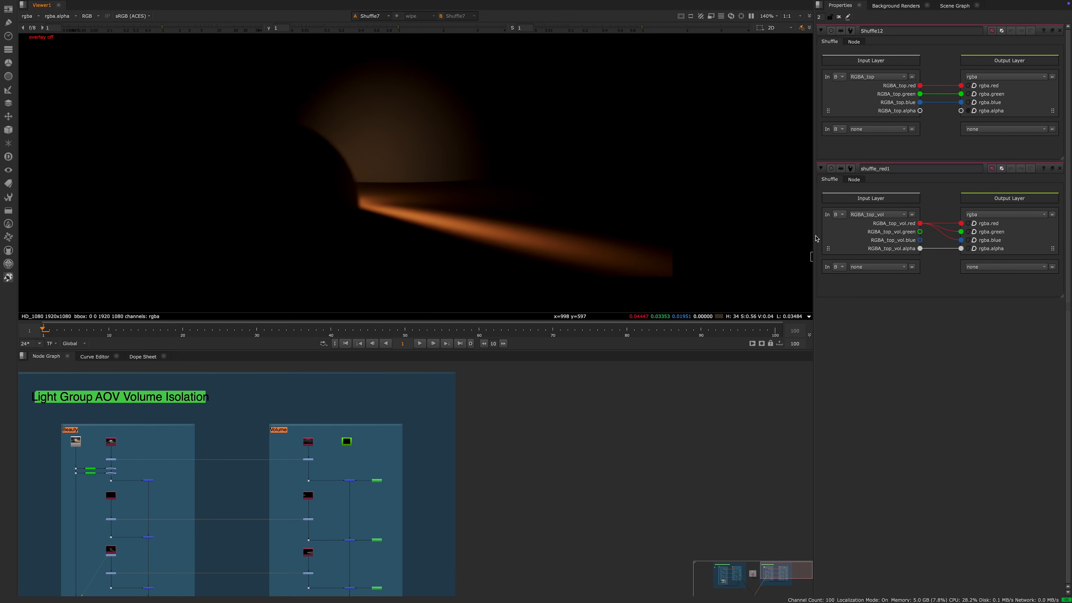
pyautogui.click(880, 76)
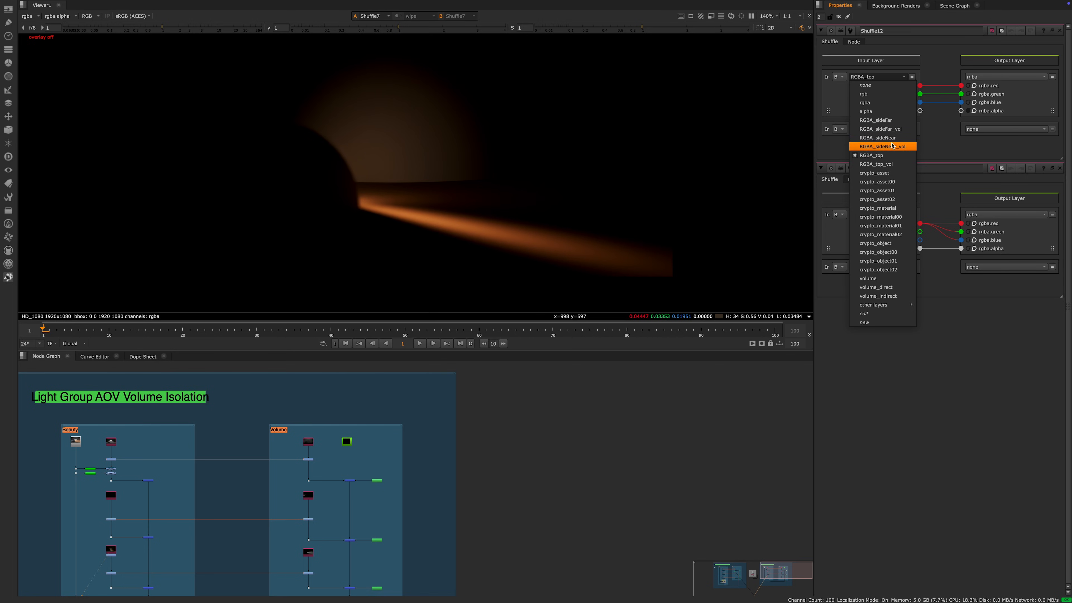
pyautogui.click(425, 502)
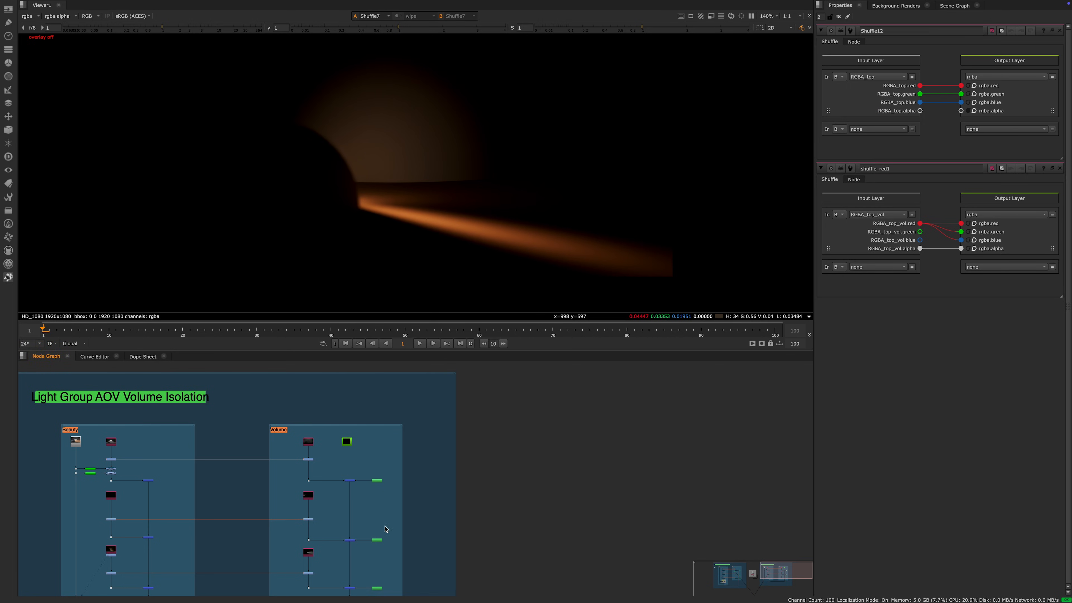
# Step: Display shuffle_green1 in the second Volume branch, followed by shuffle_blue1 in the third
pyautogui.moveTo(385, 527); pyautogui.dragTo(326, 480, button='middle')
pyautogui.scroll(3, 255, 456)
pyautogui.click(257, 440)
pyautogui.press('1')
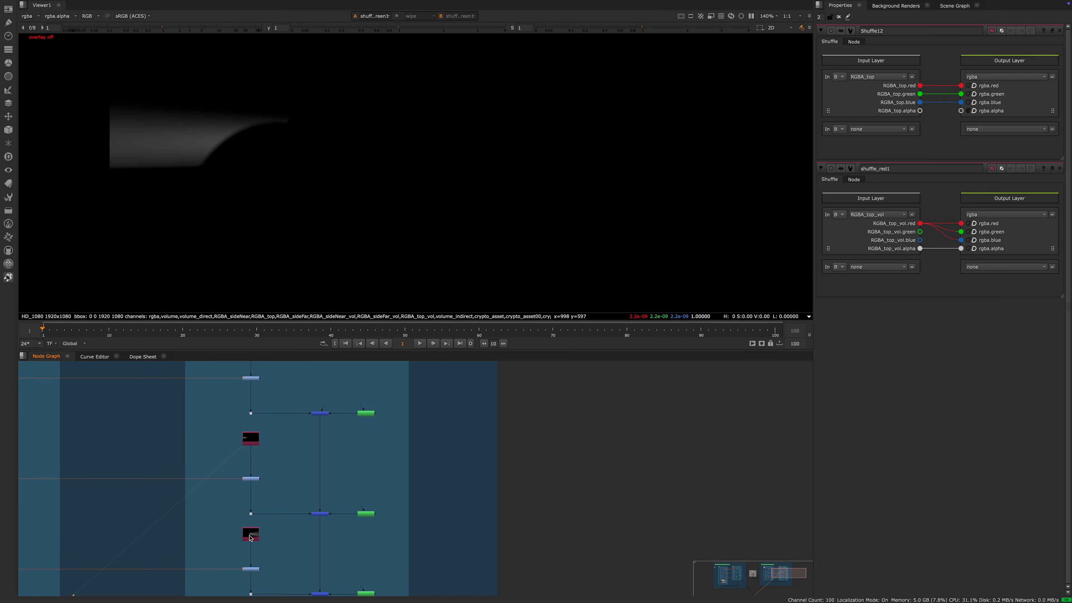
pyautogui.click(250, 538)
pyautogui.press('1')
pyautogui.scroll(-5, 281, 524)
pyautogui.moveTo(304, 533); pyautogui.dragTo(295, 479, button='middle')
pyautogui.scroll(4, 292, 479)
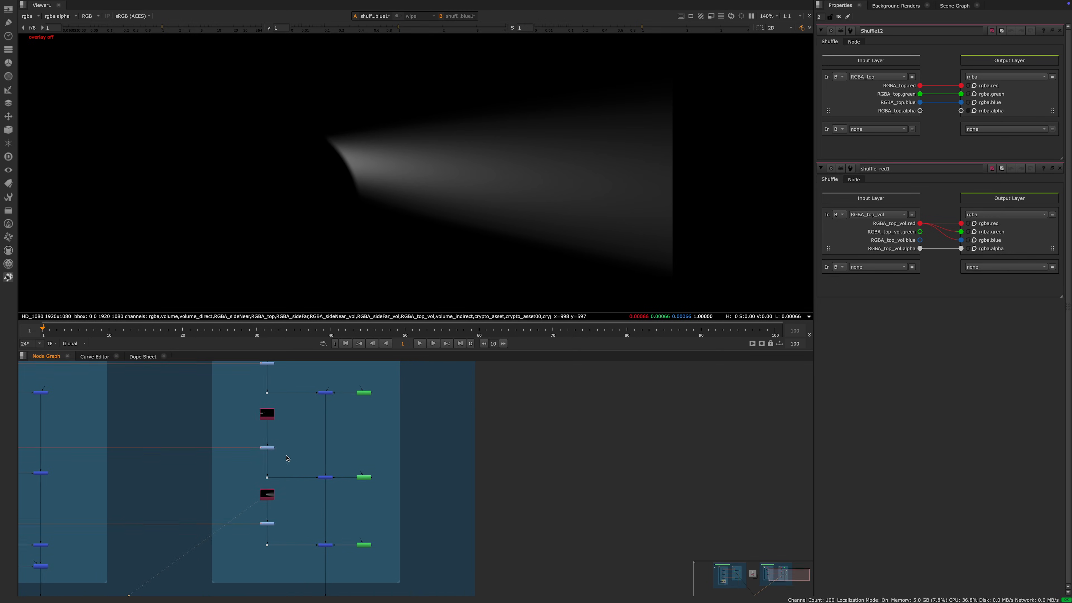
# Step: Bring up the channel routing of shuffle_red1 in the first Volume branch and display its output
pyautogui.moveTo(281, 439); pyautogui.dragTo(333, 480, button='middle')
pyautogui.doubleClick(314, 373)
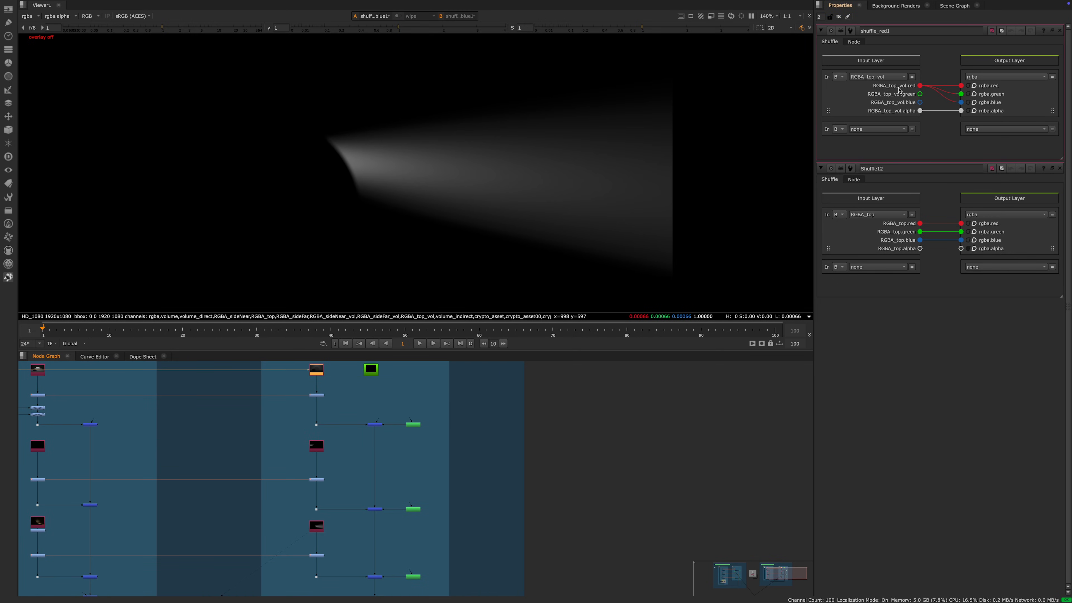
pyautogui.press('1')
pyautogui.click(337, 400)
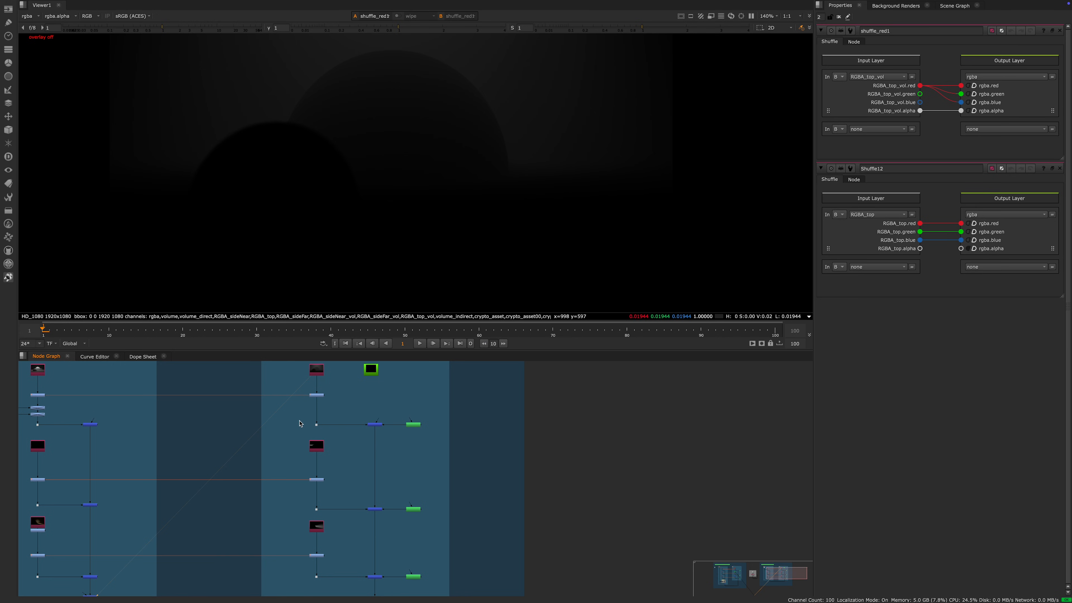
# Step: Open the settings of shuffle_green1 and display it, followed by the third Volume branch's shuffle
pyautogui.moveTo(300, 423); pyautogui.dragTo(324, 439, button='middle')
pyautogui.moveTo(362, 479); pyautogui.dragTo(350, 460, button='middle')
pyautogui.doubleClick(328, 442)
pyautogui.press('1')
pyautogui.moveTo(359, 523); pyautogui.dragTo(349, 485, button='middle')
pyautogui.click(319, 485)
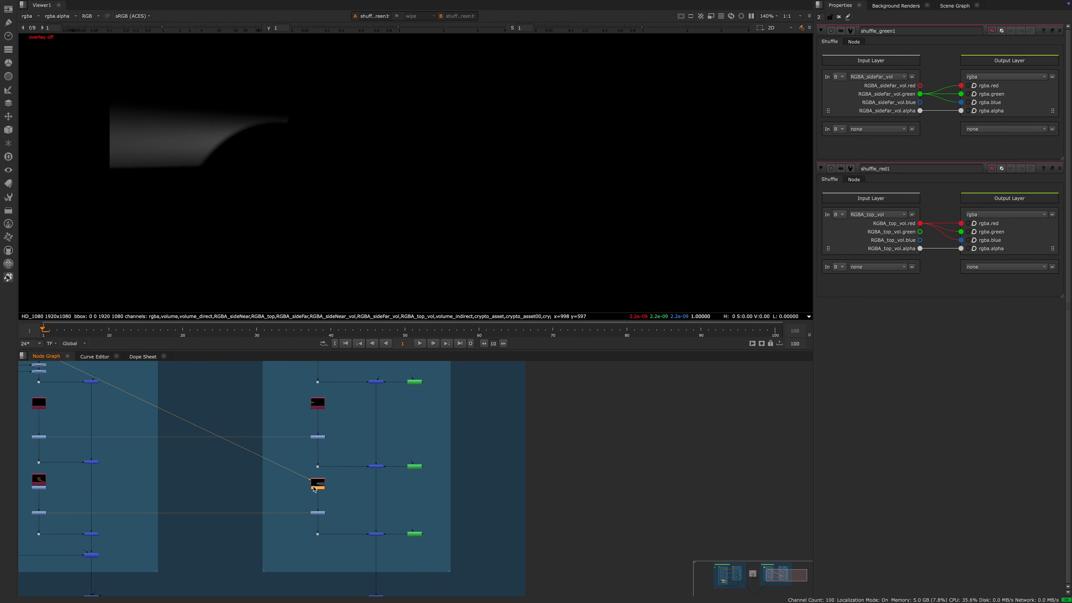
pyautogui.press('1')
pyautogui.click(311, 496)
# Step: Display the combined Merge30 result, followed by Merge15 at the end of the Beauty side
pyautogui.scroll(-4, 312, 494)
pyautogui.moveTo(343, 523); pyautogui.dragTo(340, 487, button='middle')
pyautogui.click(341, 506)
pyautogui.press('1')
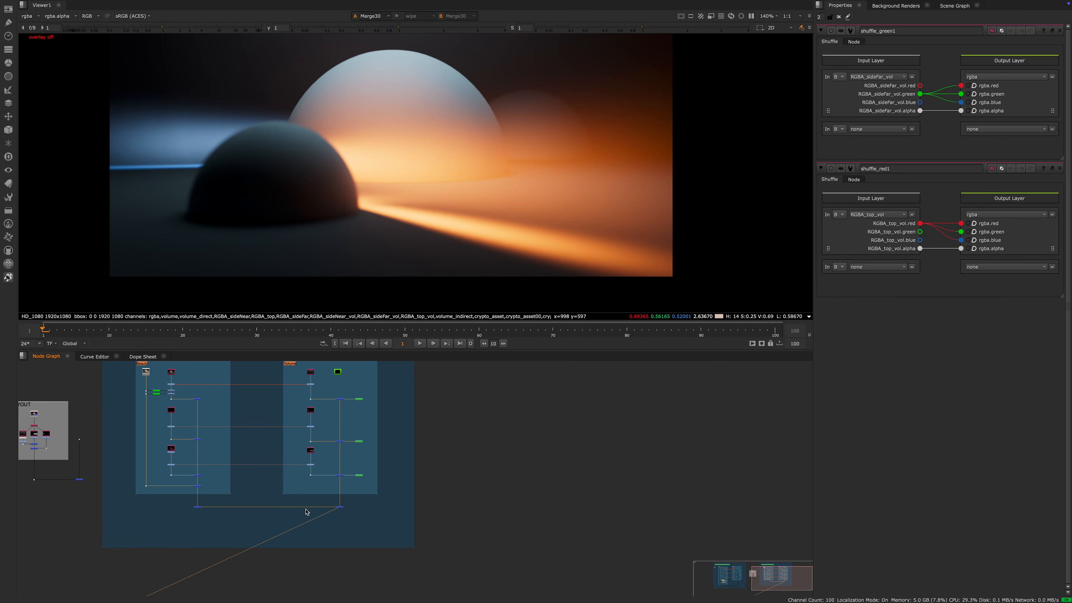
pyautogui.click(198, 507)
pyautogui.press('1')
# Step: Switch between Merge30 and Merge15 again to compare the image with and without volumes, ending on Merge30
pyautogui.click(341, 507)
pyautogui.press('1')
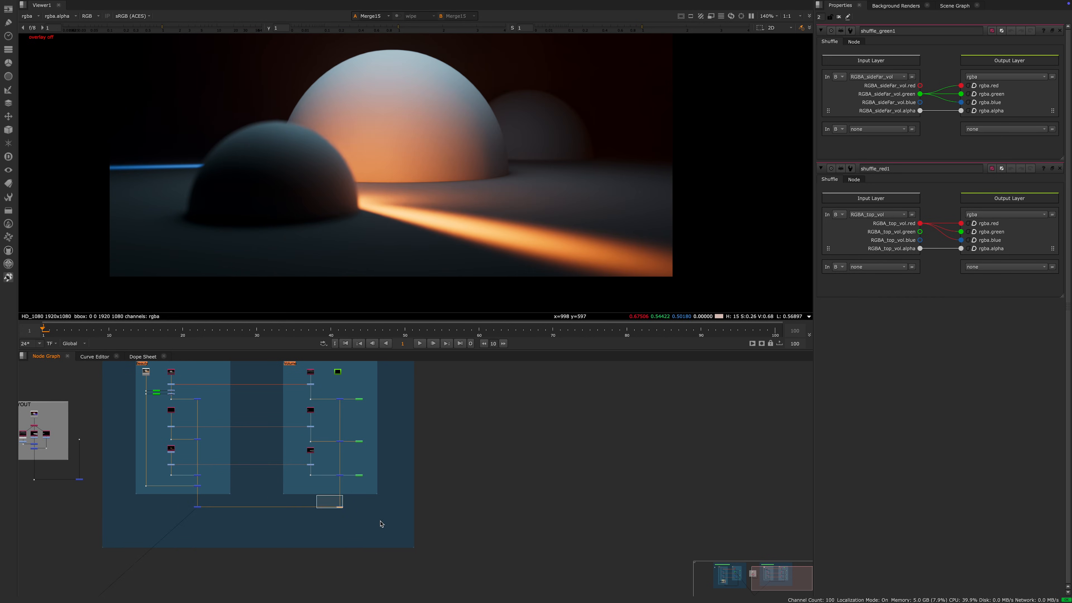
pyautogui.scroll(-2, 358, 251)
pyautogui.click(198, 506)
pyautogui.press('1')
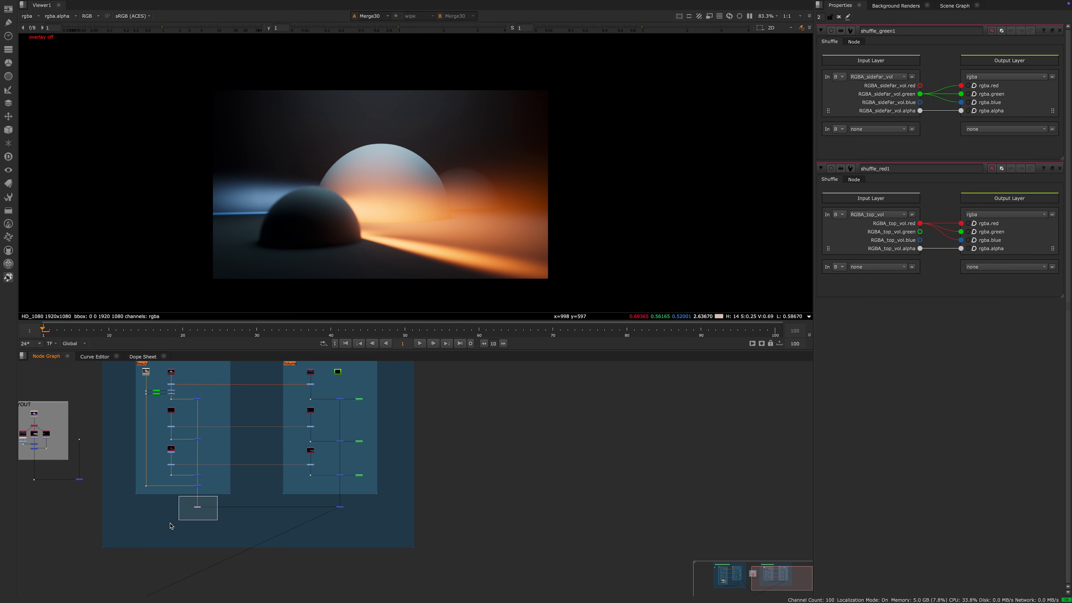
pyautogui.click(341, 507)
pyautogui.press('1')
pyautogui.scroll(1, 339, 197)
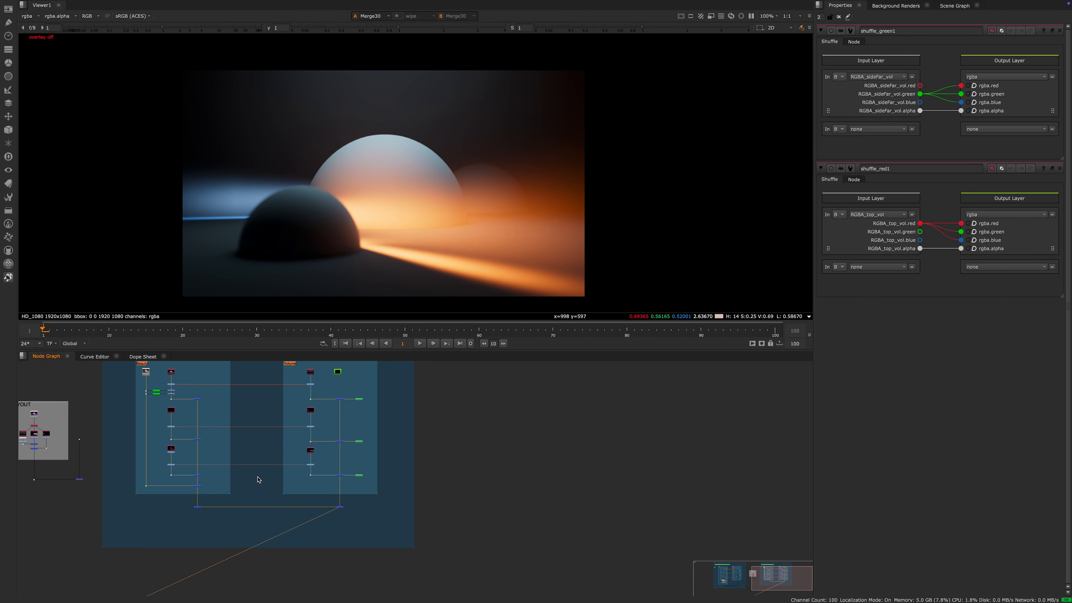
# Step: Examine the RGB Channel Seperation + Volume AOV and Light Group AOV Volume Isolation sections side by side
pyautogui.scroll(-3, 258, 479)
pyautogui.scroll(2, 329, 458)
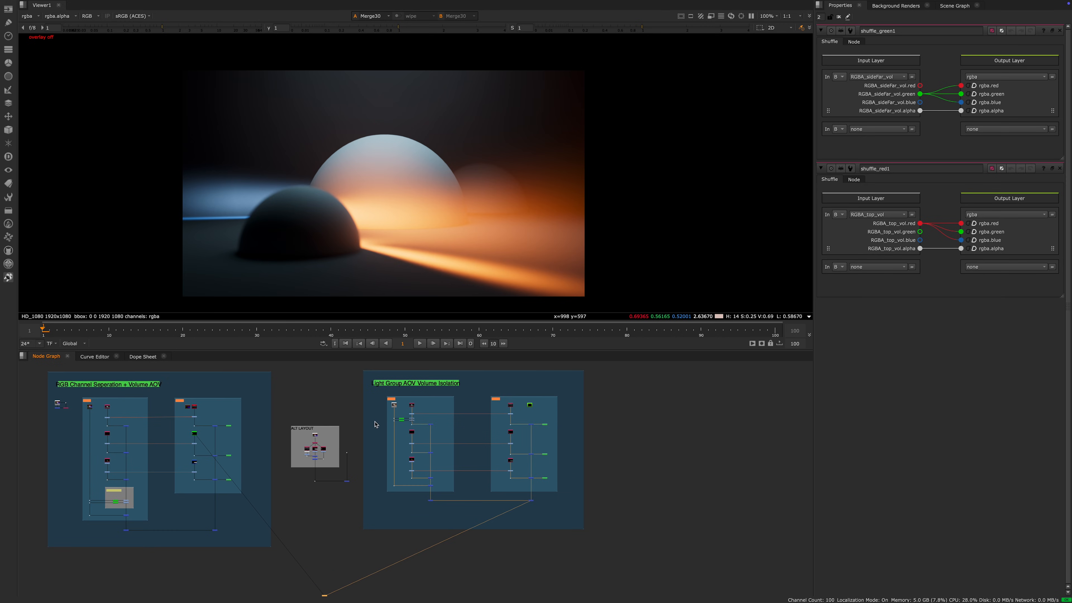
pyautogui.scroll(3, 350, 422)
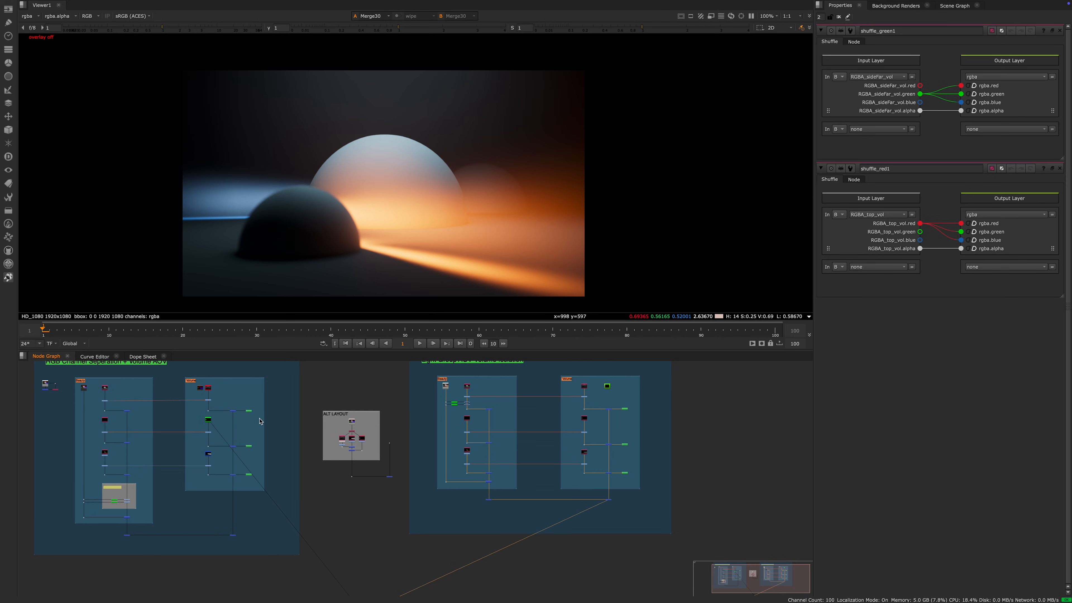
pyautogui.click(232, 446)
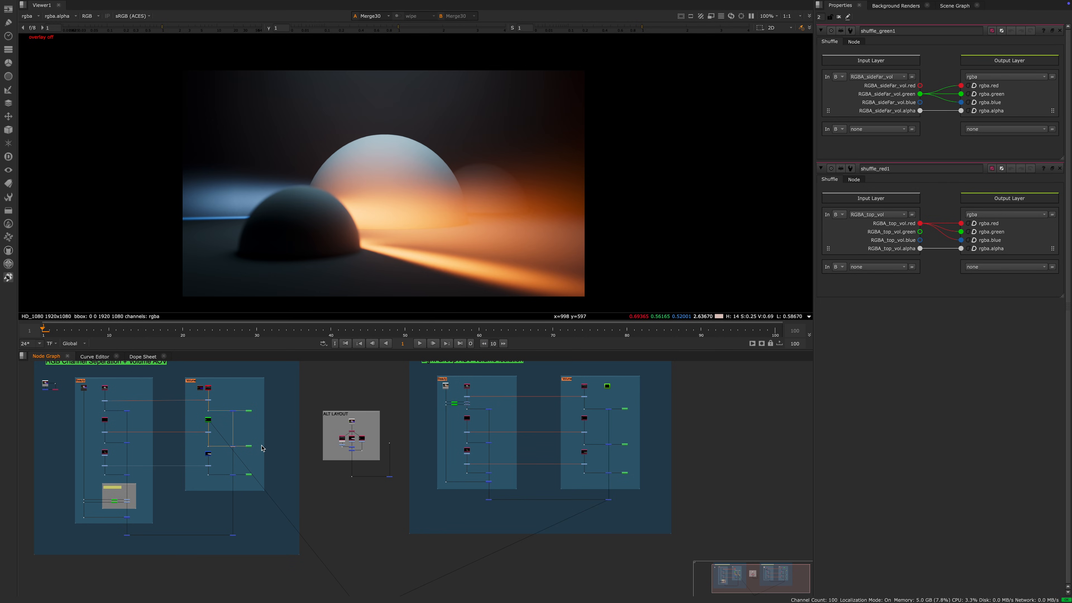
pyautogui.moveTo(475, 492); pyautogui.dragTo(417, 515, button='middle')
pyautogui.click(568, 515)
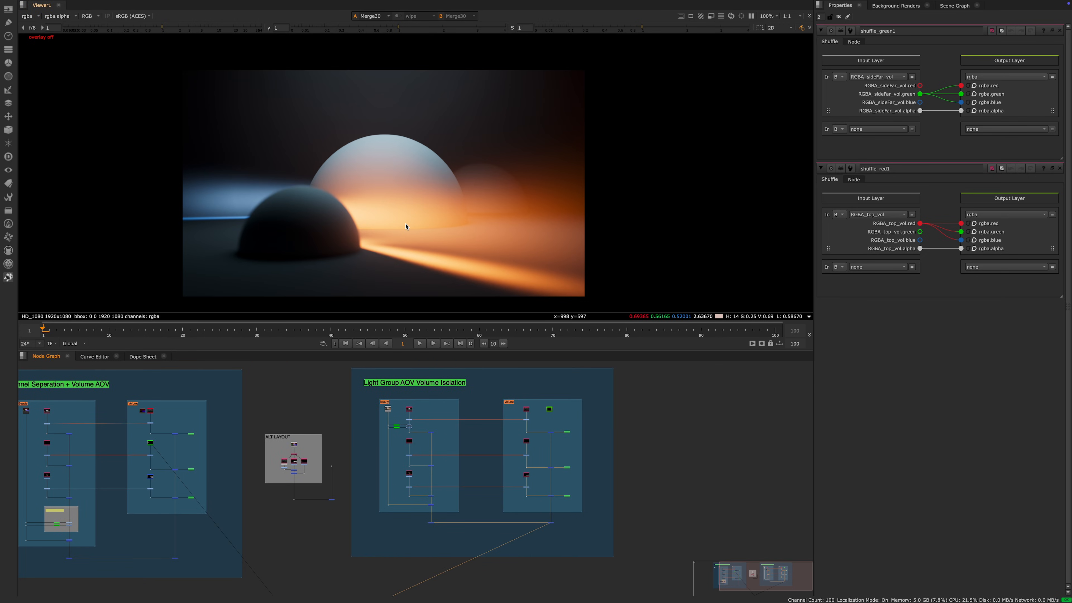
# Step: Display Merge21, the final merge of the RGB Channel Seperation section, and compare it with Merge30
pyautogui.moveTo(156, 473); pyautogui.dragTo(181, 463, button='middle')
pyautogui.moveTo(176, 476)
pyautogui.mouseDown()
pyautogui.moveTo(206, 501)
pyautogui.moveTo(242, 568)
pyautogui.mouseUp()
pyautogui.press('1')
pyautogui.press('1')
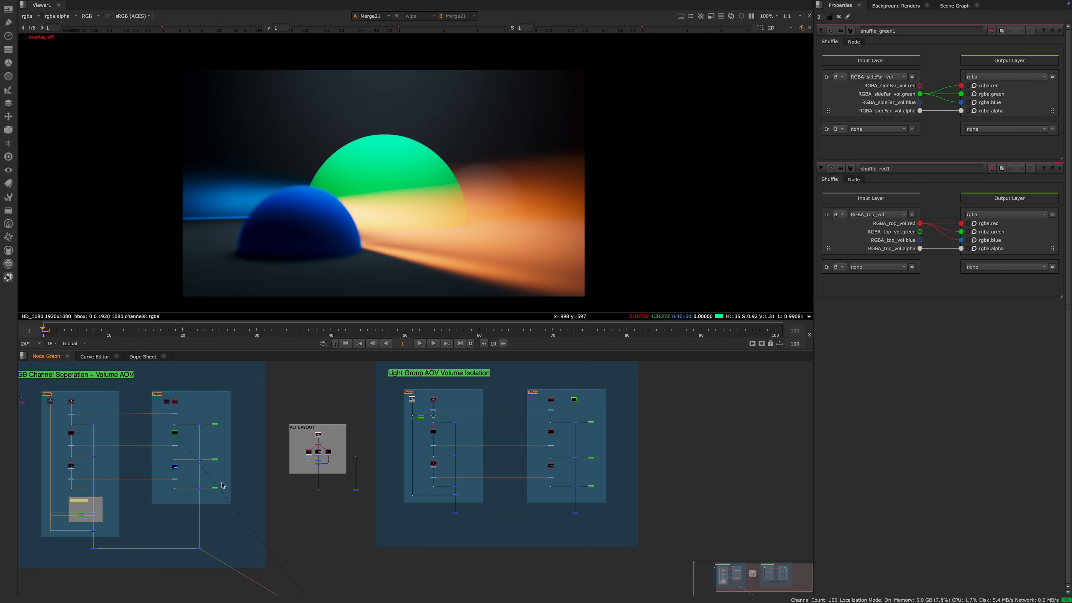
pyautogui.moveTo(574, 504); pyautogui.dragTo(483, 496, button='middle')
pyautogui.moveTo(505, 496); pyautogui.dragTo(462, 523)
pyautogui.press('1')
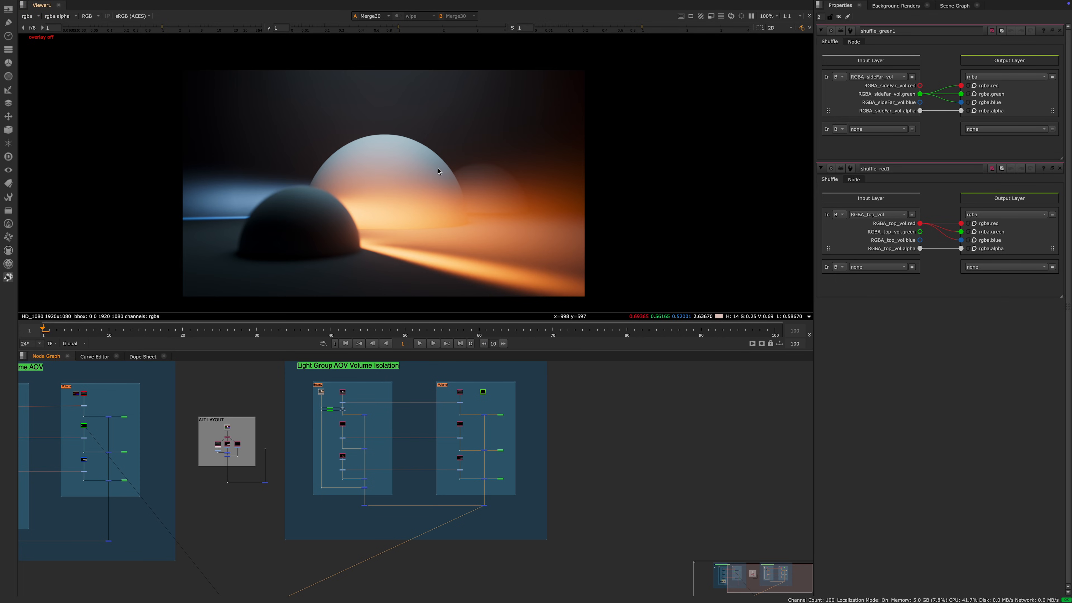
pyautogui.moveTo(438, 171); pyautogui.dragTo(440, 166, button='middle')
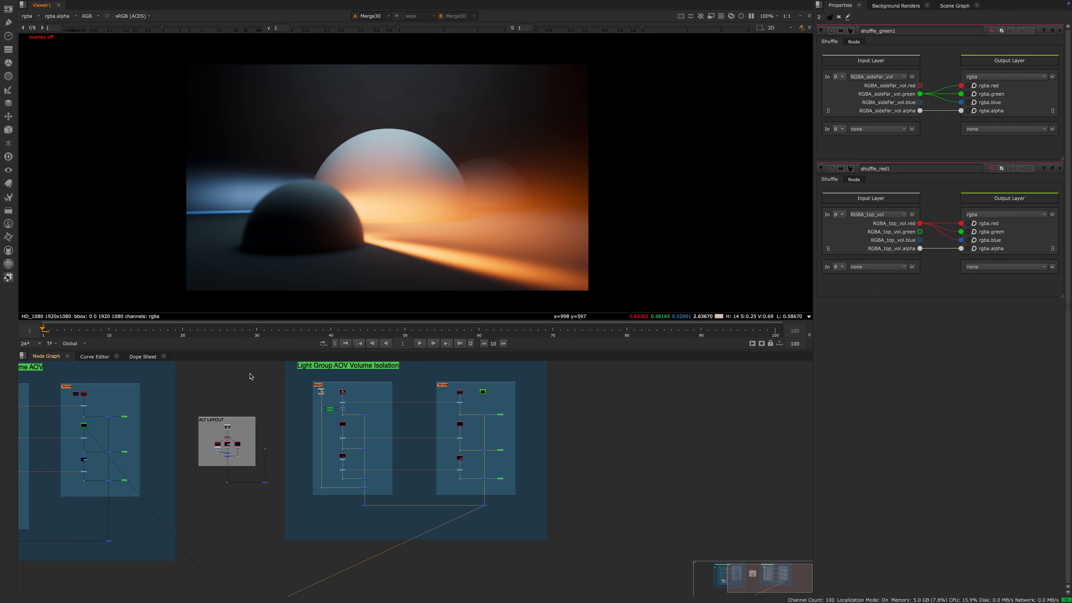
# Step: Display Merge20 in the RGB Channel Seperation section's Volume group, followed by that group's source volume shuffle
pyautogui.moveTo(155, 445); pyautogui.dragTo(240, 438, button='middle')
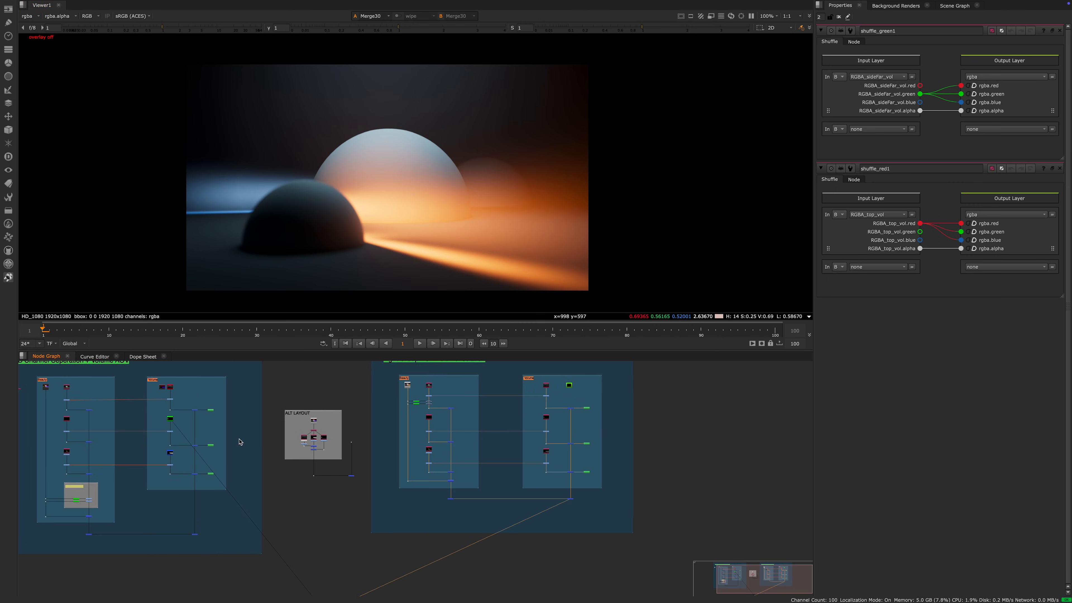
pyautogui.scroll(2, 203, 468)
pyautogui.click(193, 478)
pyautogui.press('1')
pyautogui.click(186, 517)
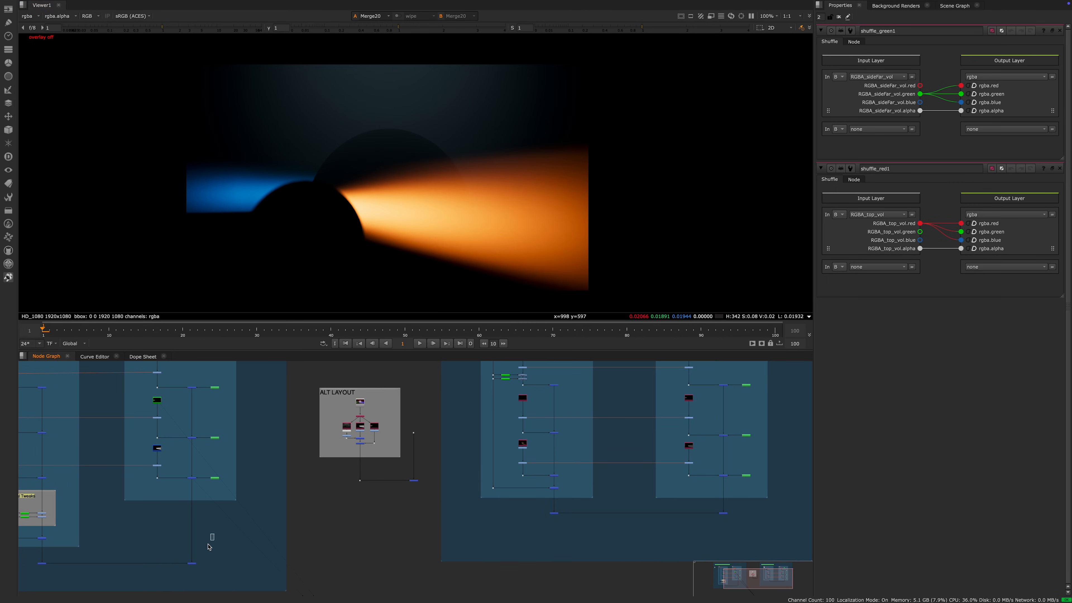
pyautogui.moveTo(157, 414); pyautogui.dragTo(184, 484, button='middle')
pyautogui.click(174, 427)
pyautogui.press('1')
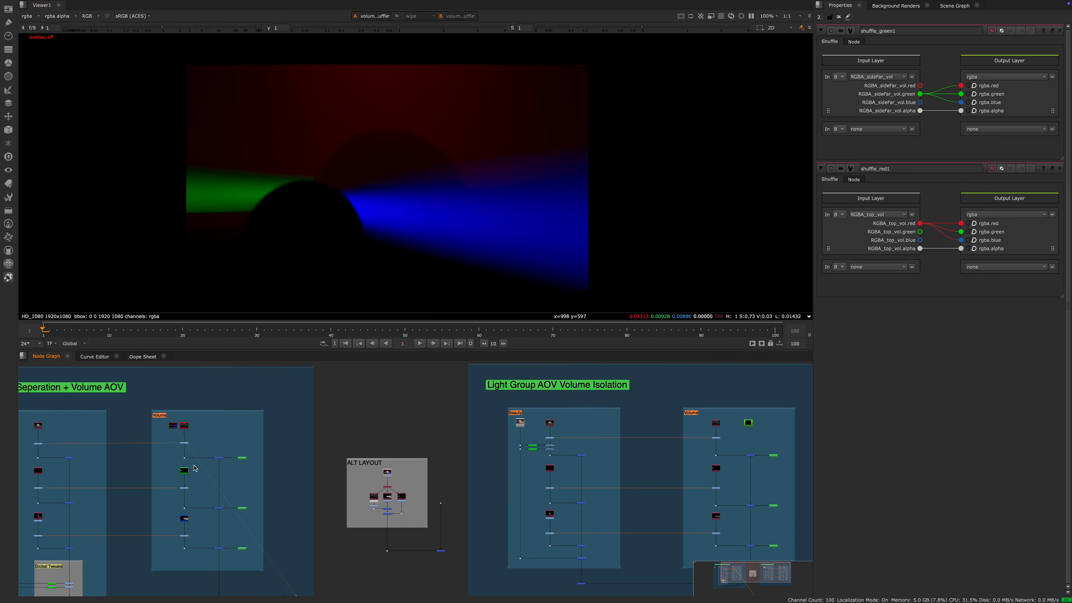
# Step: Display Merge21, check the volume-only Merge20, and return to Merge21
pyautogui.moveTo(224, 519); pyautogui.dragTo(221, 428, button='middle')
pyautogui.moveTo(241, 523); pyautogui.dragTo(172, 556)
pyautogui.press('1')
pyautogui.moveTo(230, 446); pyautogui.dragTo(188, 481)
pyautogui.press('1')
pyautogui.moveTo(233, 535); pyautogui.dragTo(177, 569)
pyautogui.press('1')
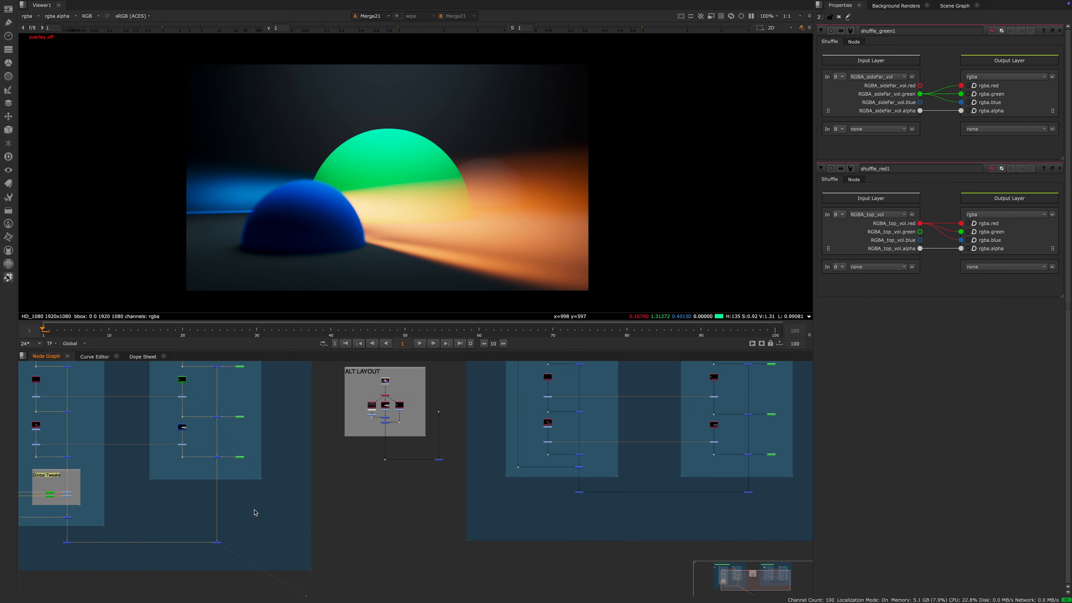
# Step: Display Merge30 in the Light Group AOV Volume Isolation section, and return to Merge21 in the RGB section
pyautogui.scroll(-3, 264, 506)
pyautogui.moveTo(422, 426); pyautogui.dragTo(278, 421, button='middle')
pyautogui.scroll(2, 445, 437)
pyautogui.moveTo(428, 526); pyautogui.dragTo(373, 552)
pyautogui.press('1')
pyautogui.moveTo(301, 450)
pyautogui.mouseDown(button='middle')
pyautogui.moveTo(309, 465)
pyautogui.moveTo(306, 448)
pyautogui.moveTo(318, 445)
pyautogui.mouseUp(button='middle')
pyautogui.moveTo(204, 443); pyautogui.dragTo(316, 438, button='middle')
pyautogui.moveTo(137, 416); pyautogui.dragTo(229, 420, button='middle')
pyautogui.moveTo(399, 438)
pyautogui.mouseDown(button='middle')
pyautogui.moveTo(443, 431)
pyautogui.moveTo(399, 436)
pyautogui.mouseUp(button='middle')
pyautogui.moveTo(187, 567); pyautogui.dragTo(158, 593)
pyautogui.press('1')
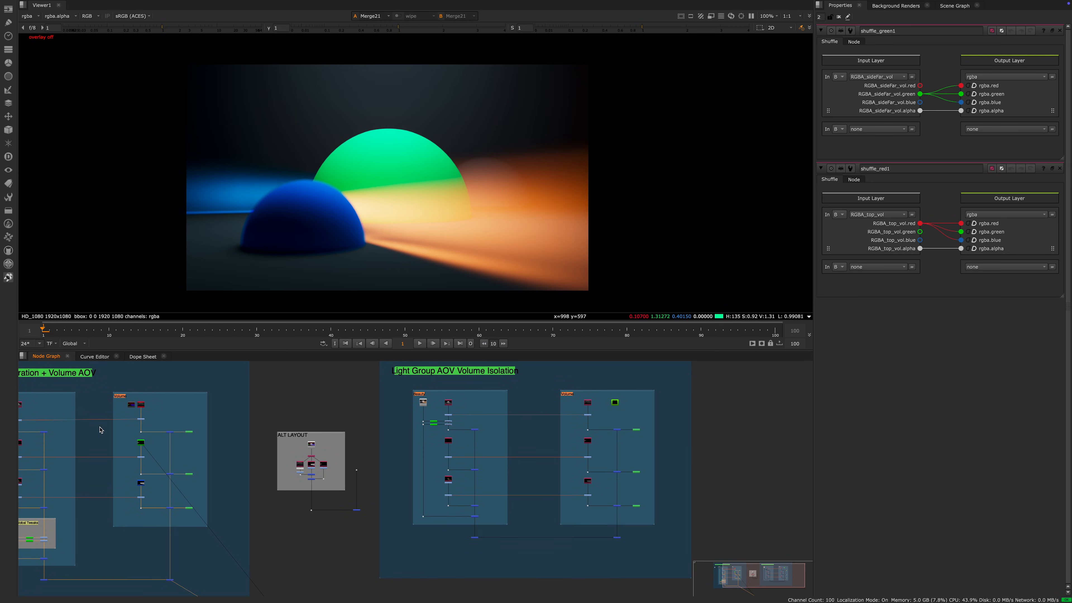
# Step: Display the Beauty_read source of the RGB Channel Seperation section, followed by its final Merge21
pyautogui.moveTo(33, 419); pyautogui.dragTo(120, 419, button='middle')
pyautogui.click(81, 405)
pyautogui.press('1')
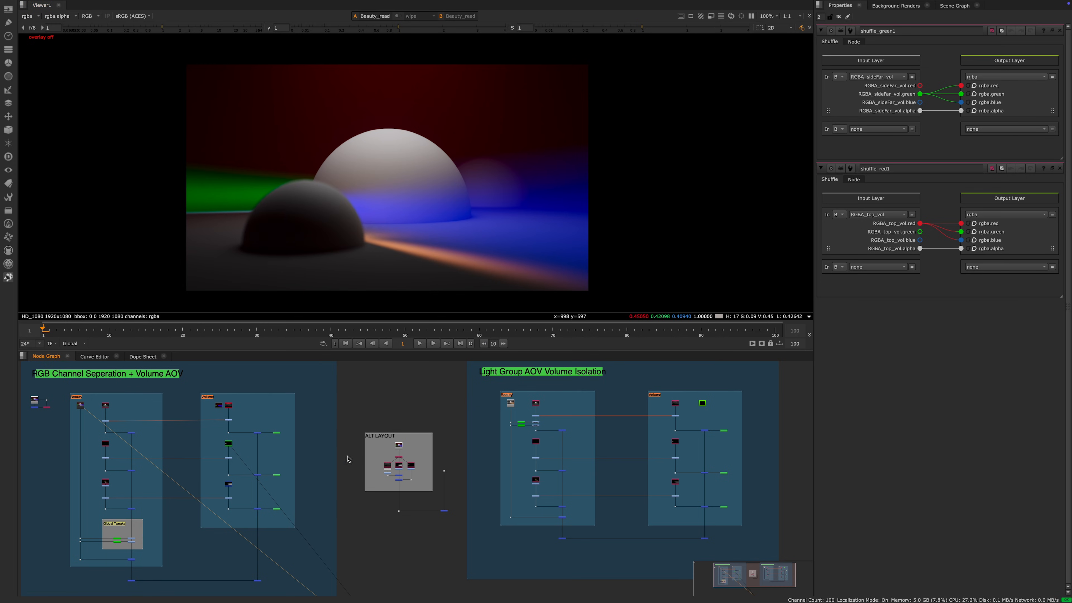
pyautogui.moveTo(260, 585); pyautogui.dragTo(230, 545, button='middle')
pyautogui.moveTo(219, 529); pyautogui.dragTo(242, 543)
pyautogui.press('1')
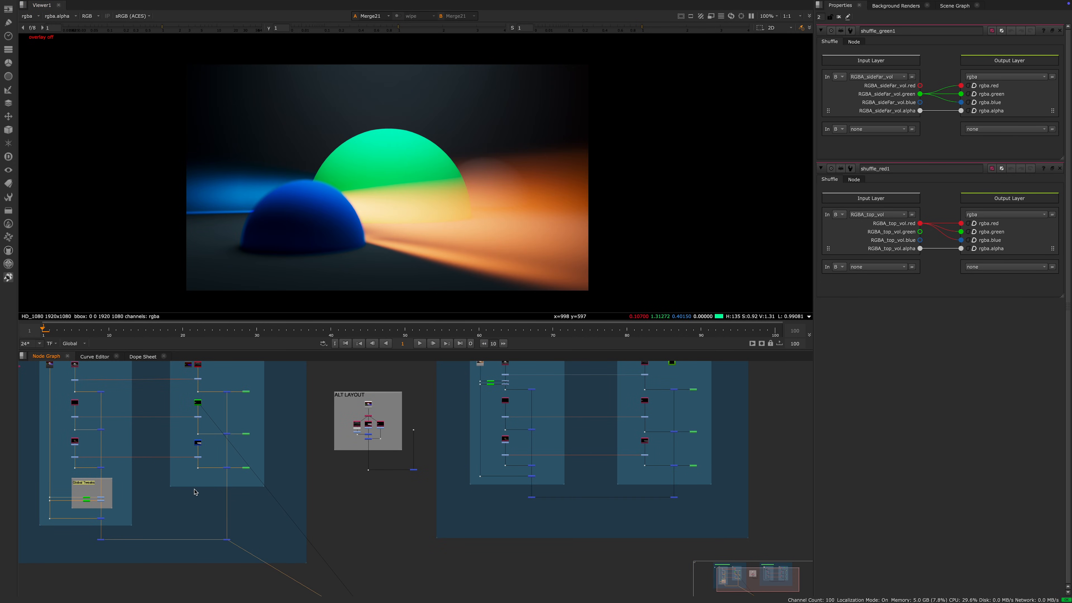
# Step: Display Merge30 again and view both comp sections together with the ALT LAYOUT group
pyautogui.moveTo(714, 461); pyautogui.dragTo(550, 499, button='middle')
pyautogui.moveTo(554, 530); pyautogui.dragTo(502, 548)
pyautogui.press('1')
pyautogui.scroll(-3, 451, 441)
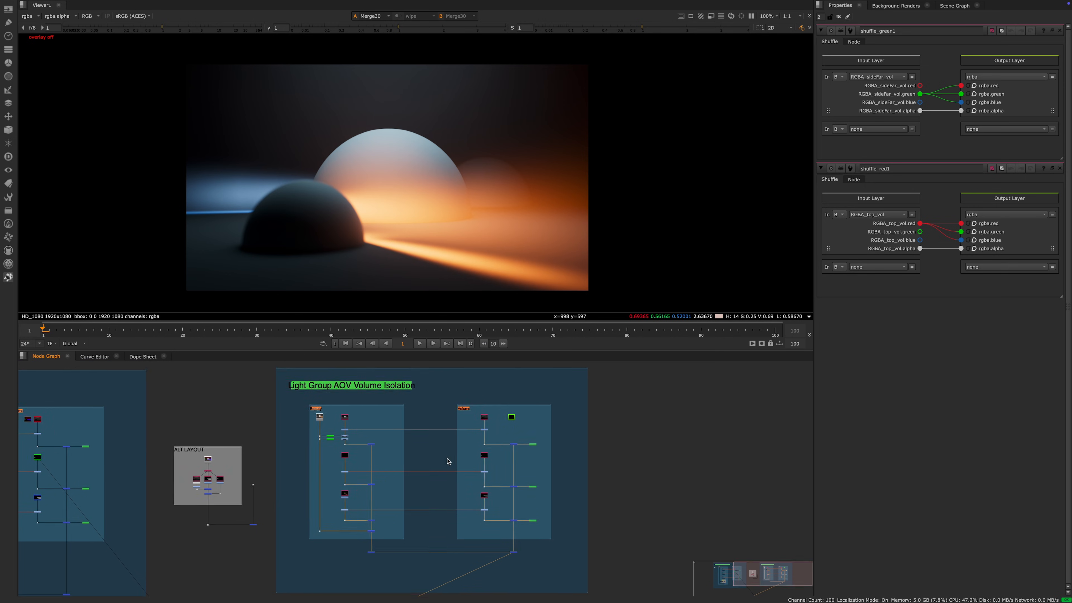
pyautogui.moveTo(342, 439); pyautogui.dragTo(415, 440, button='middle')
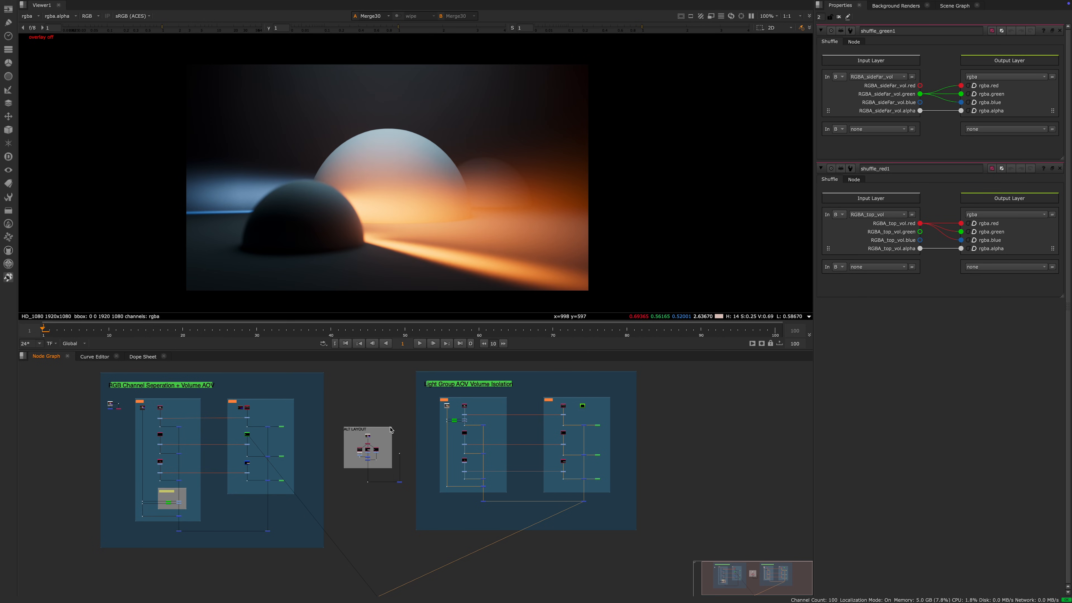
pyautogui.moveTo(390, 435); pyautogui.dragTo(380, 438, button='middle')
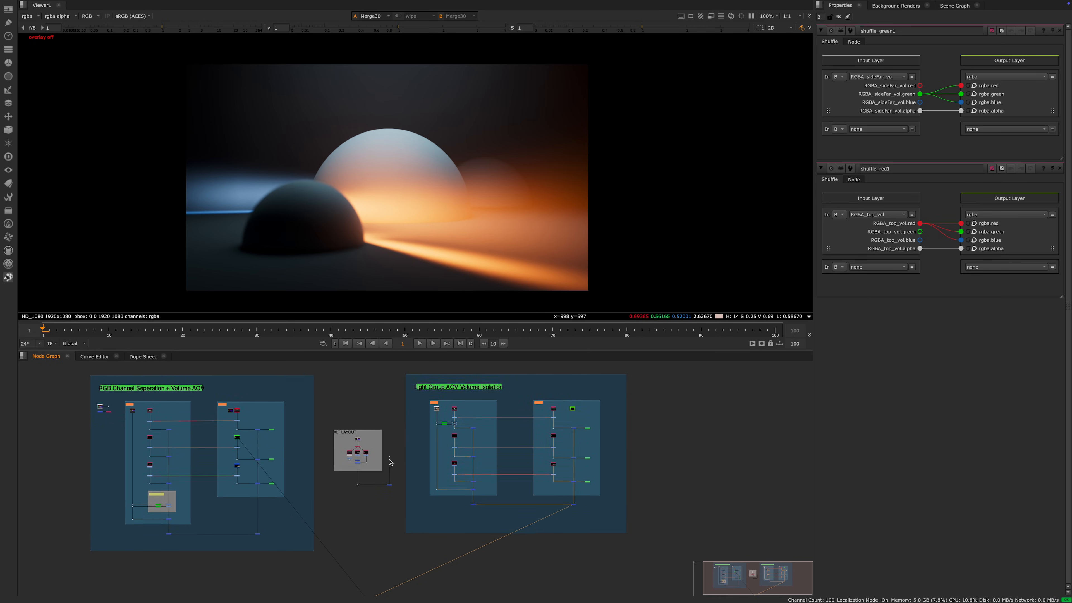
pyautogui.moveTo(392, 464); pyautogui.dragTo(382, 473, button='middle')
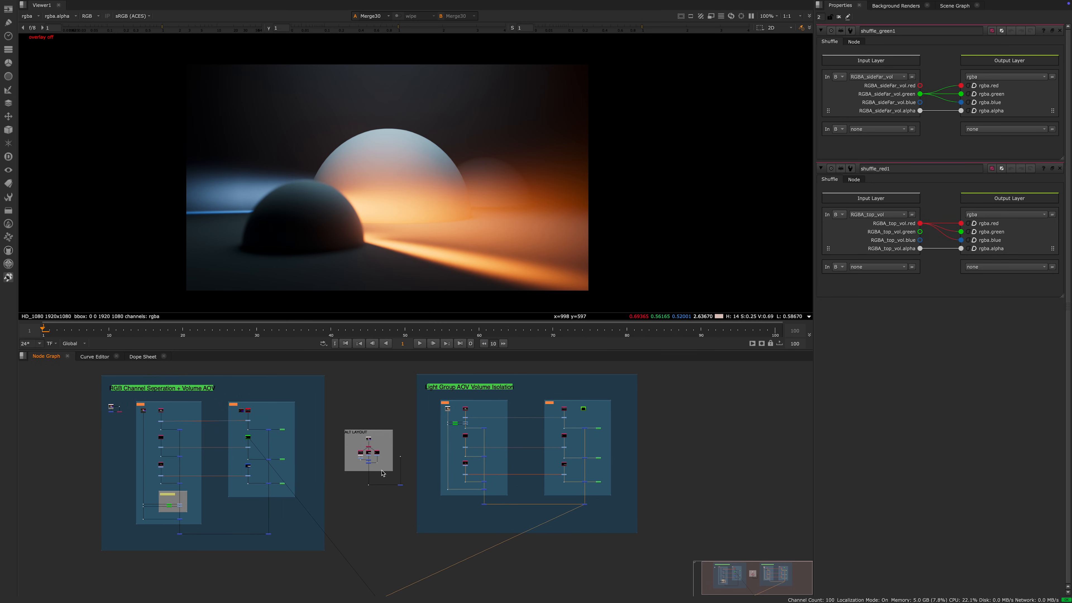